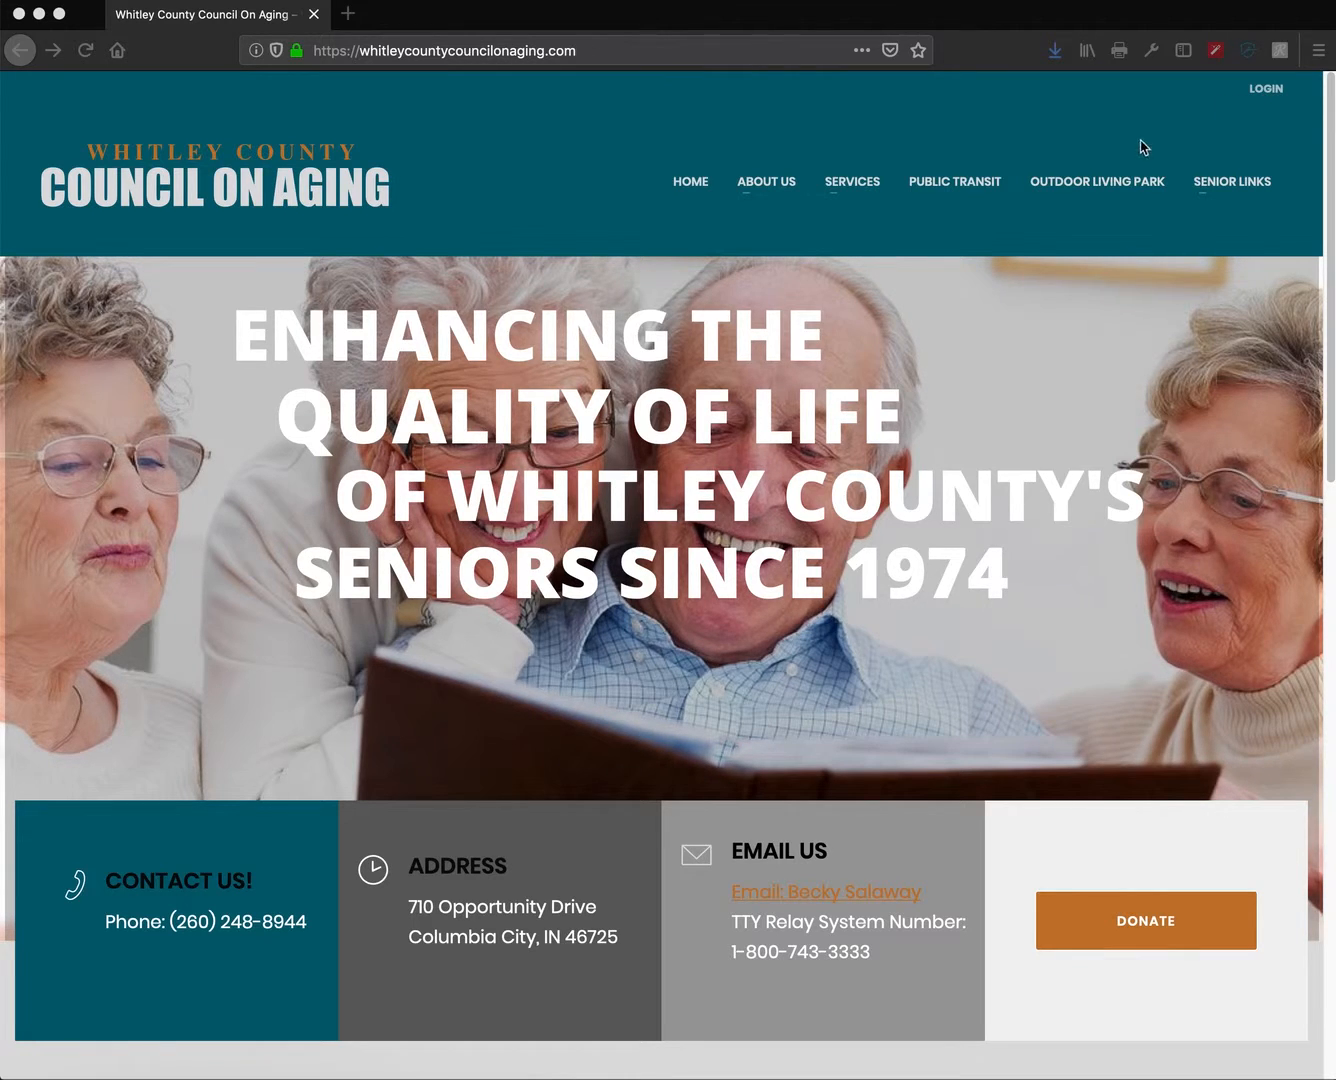
- Log in to the site with the autofilled credentials, declining to save the login in Firefox
click(1267, 93)
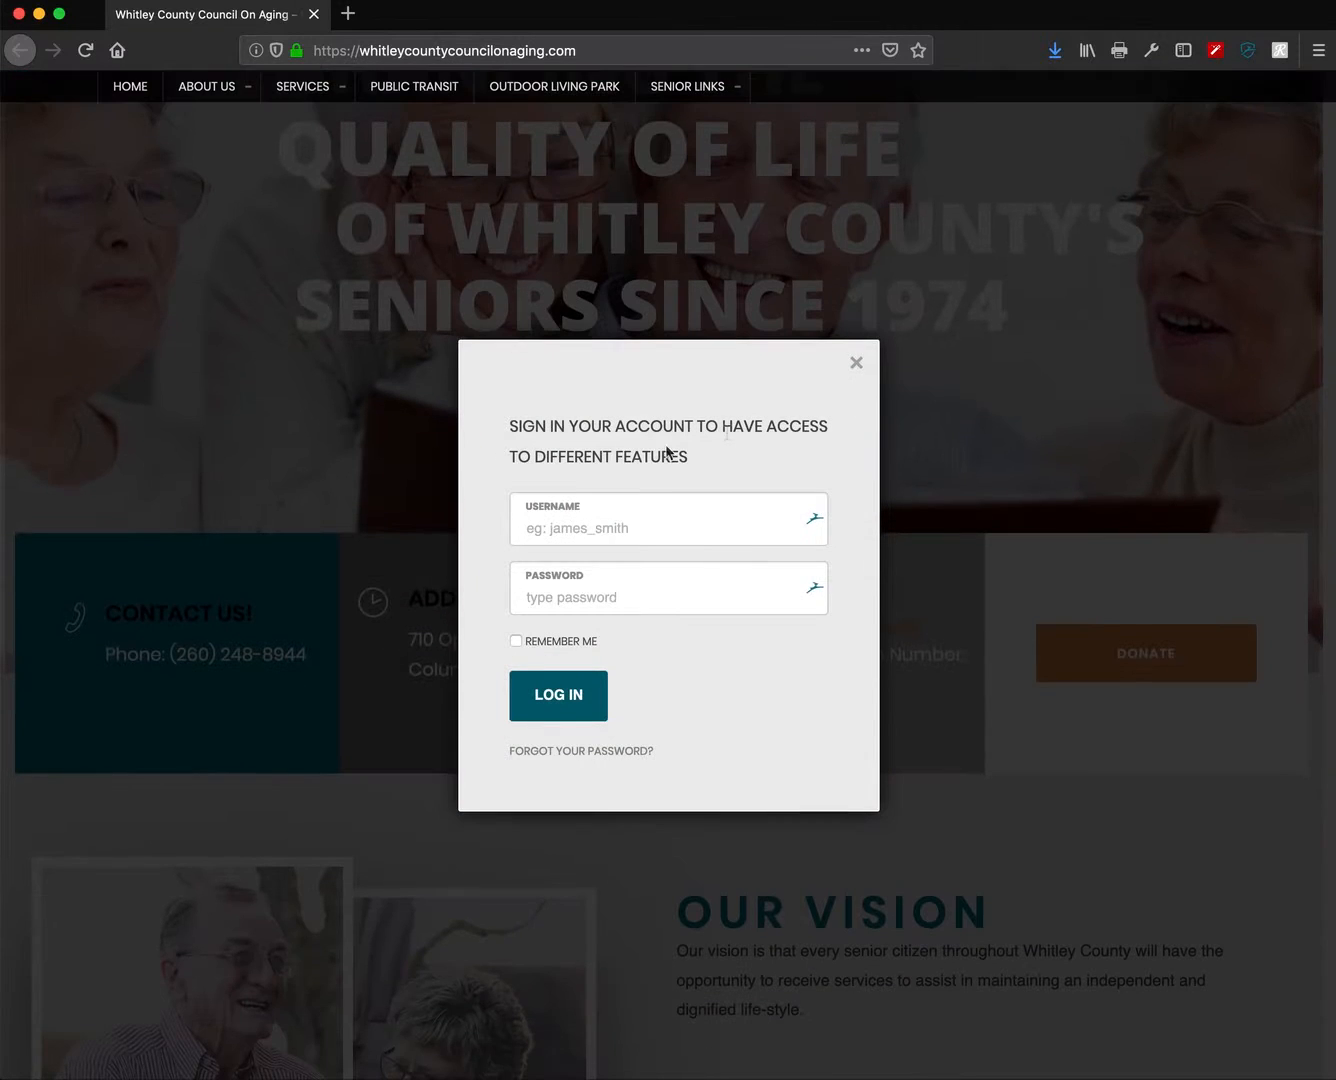
click(575, 693)
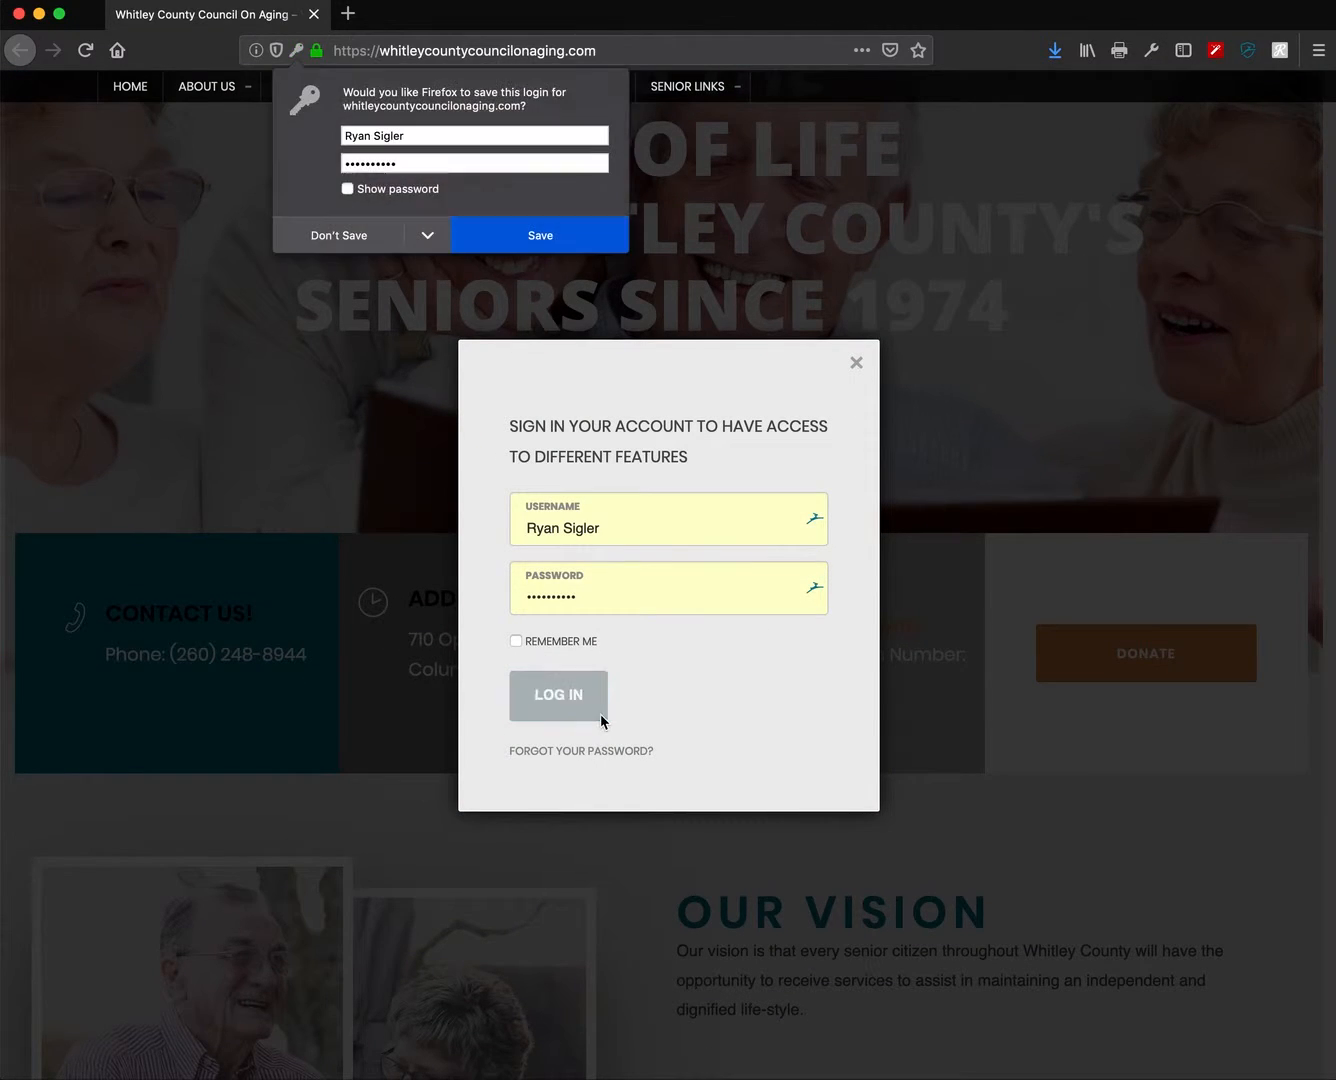
click(358, 236)
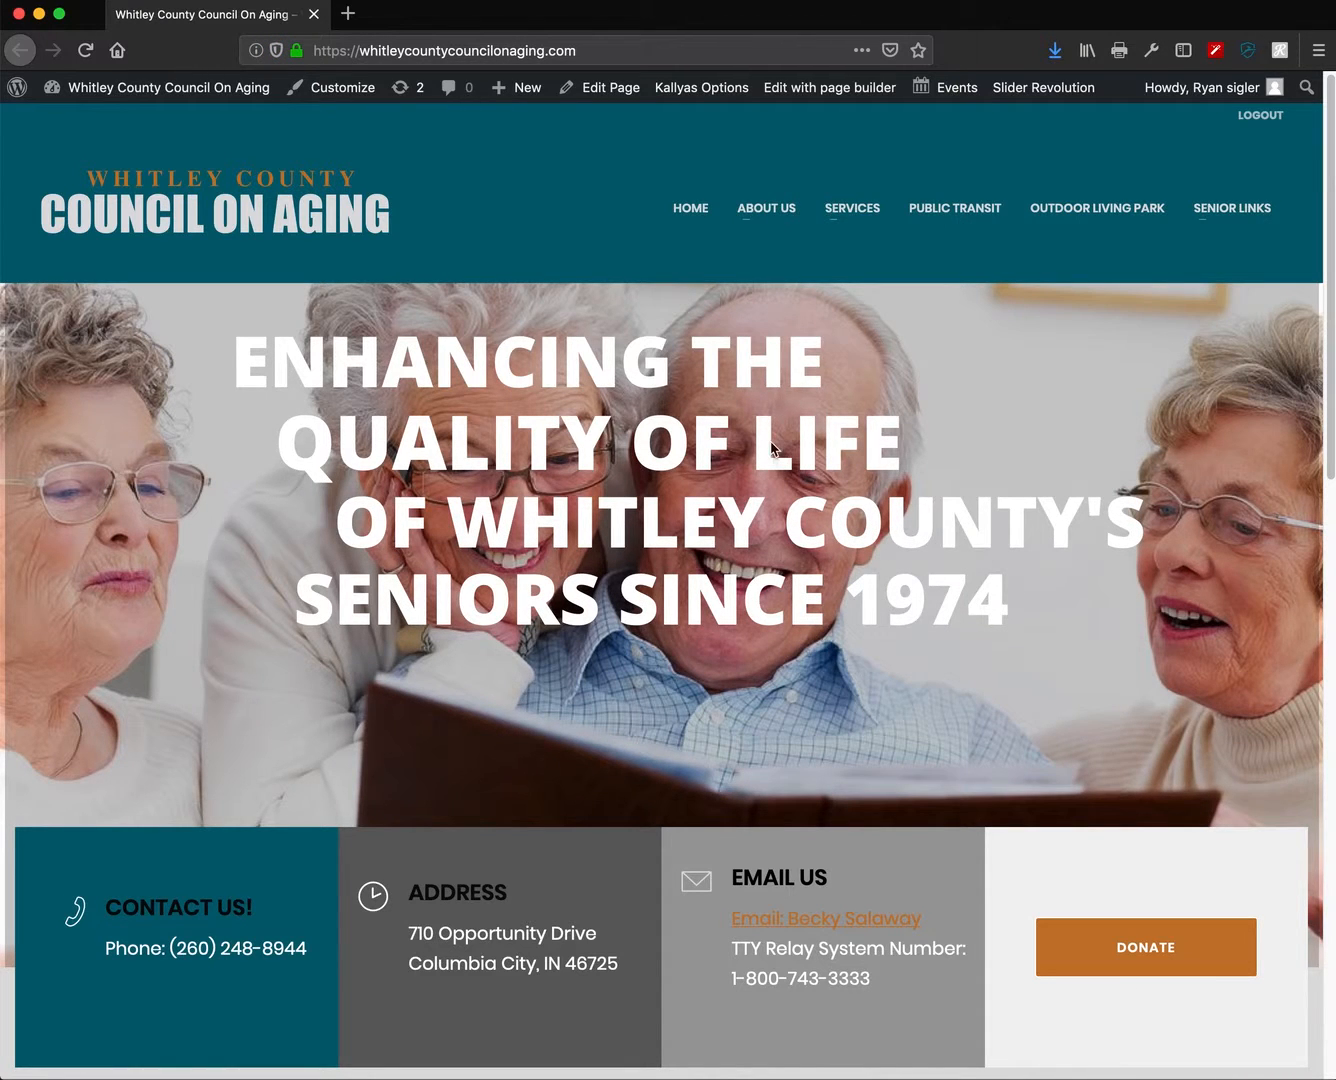
mouse_move(1264, 101)
mouse_move(50, 90)
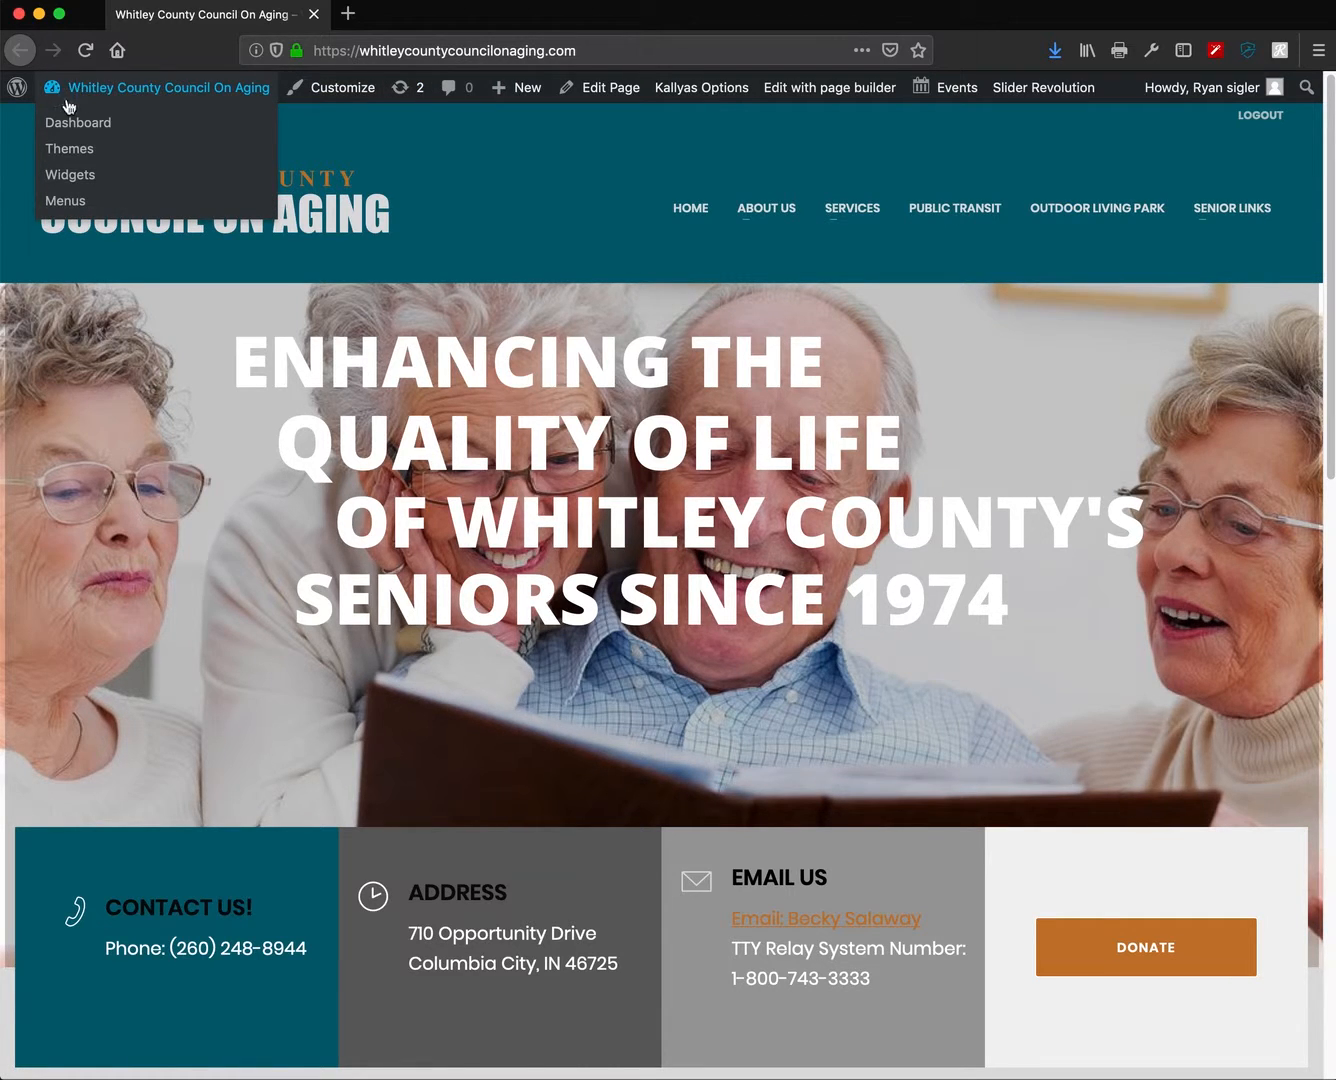
- Switch from the homepage to the admin Dashboard and look over its sidebar menus
click(81, 128)
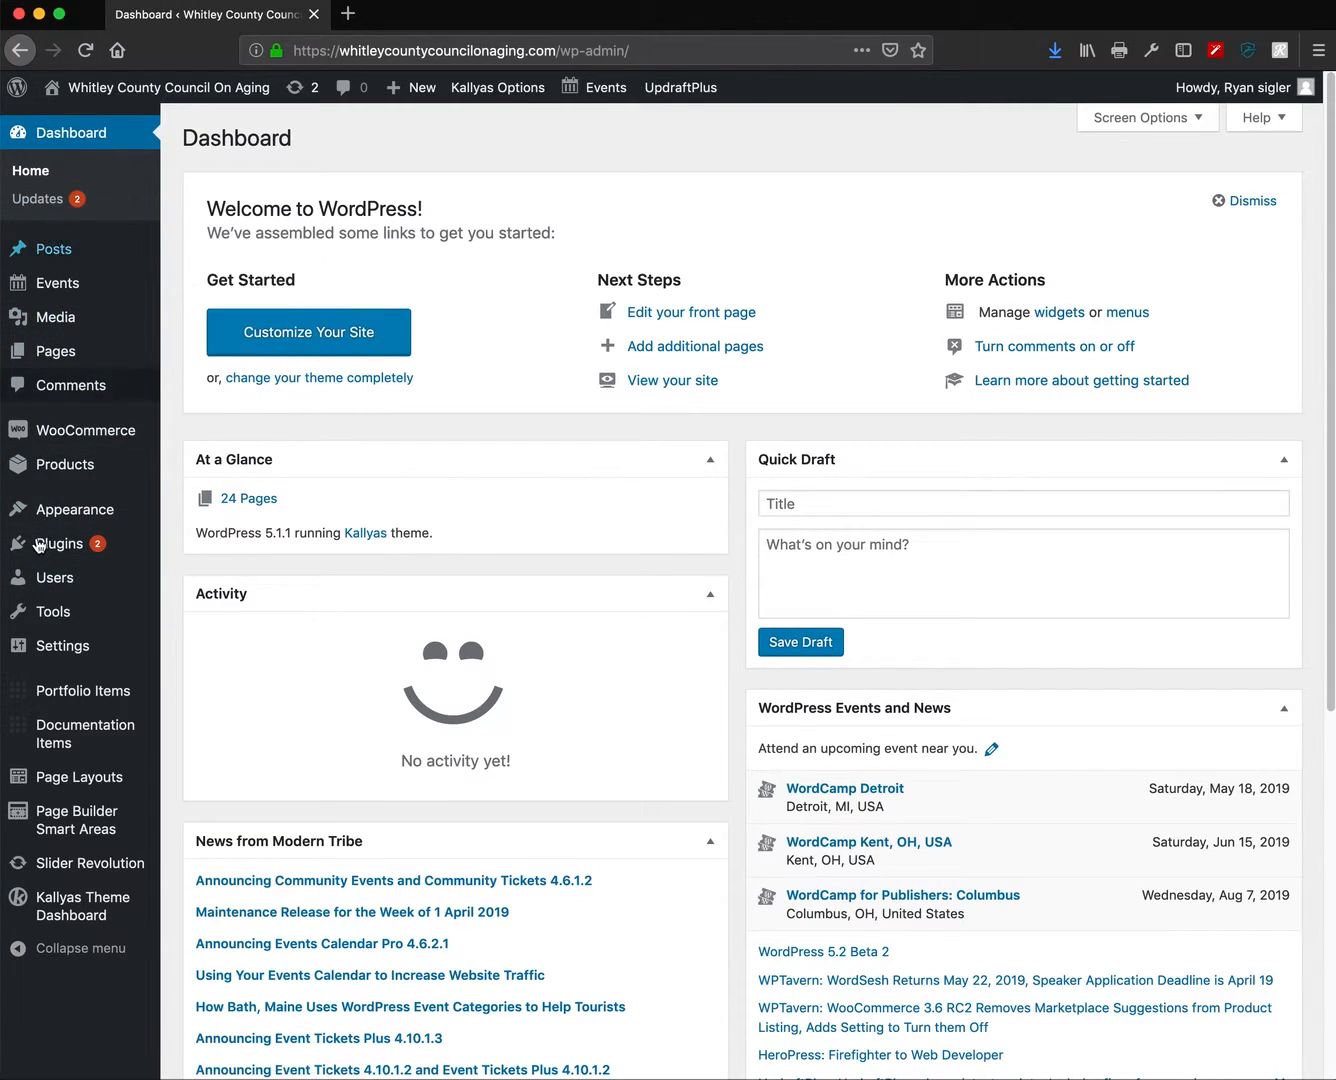
mouse_move(24, 704)
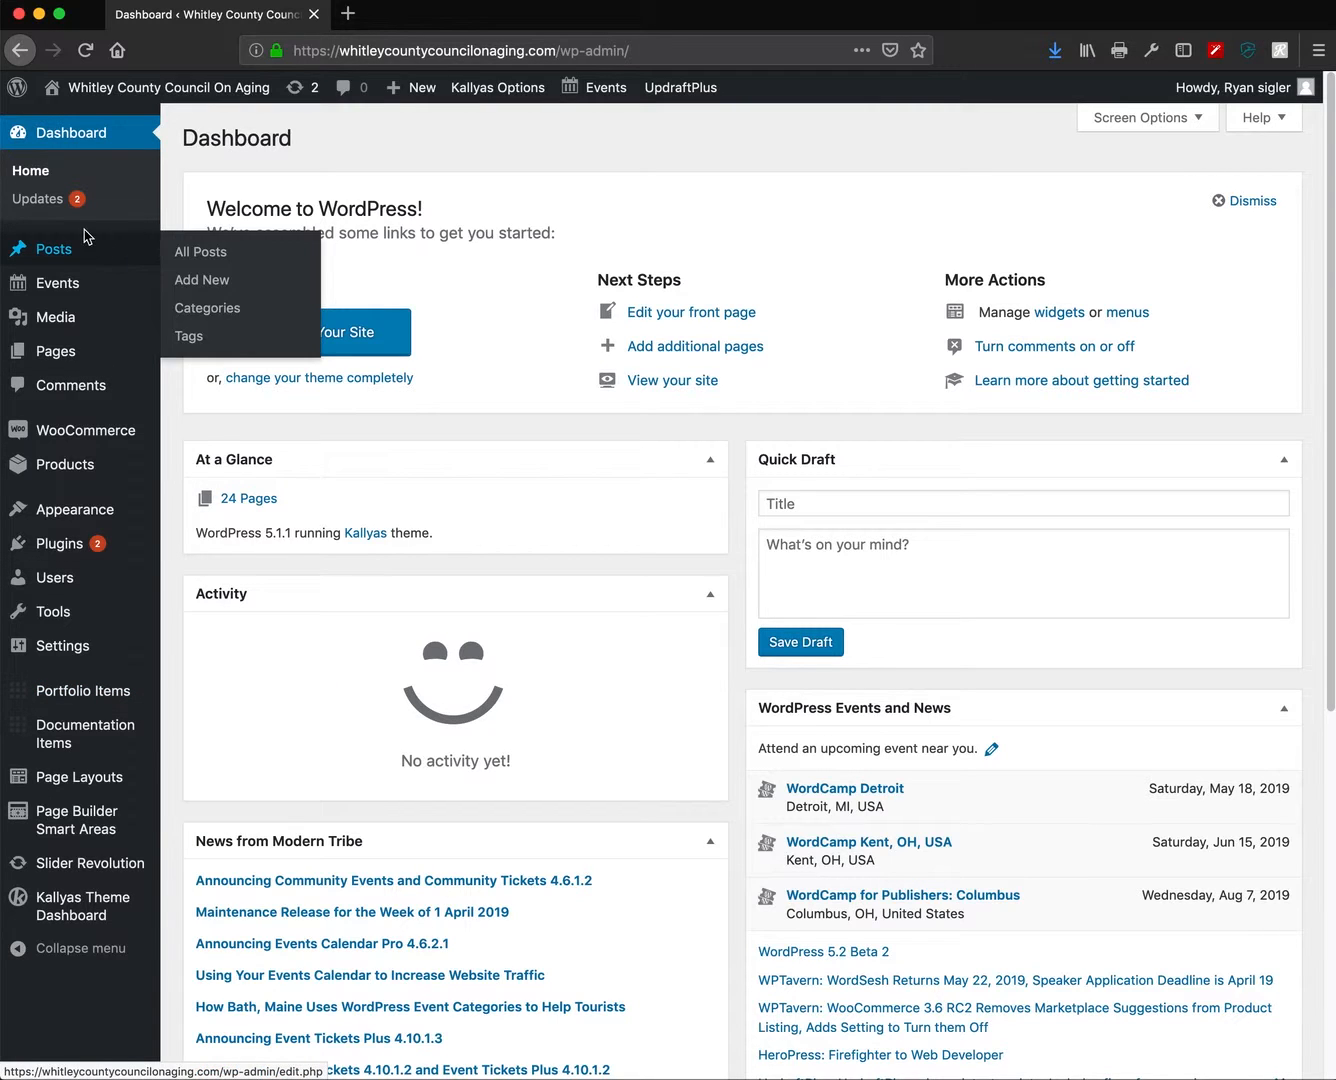
mouse_move(90, 722)
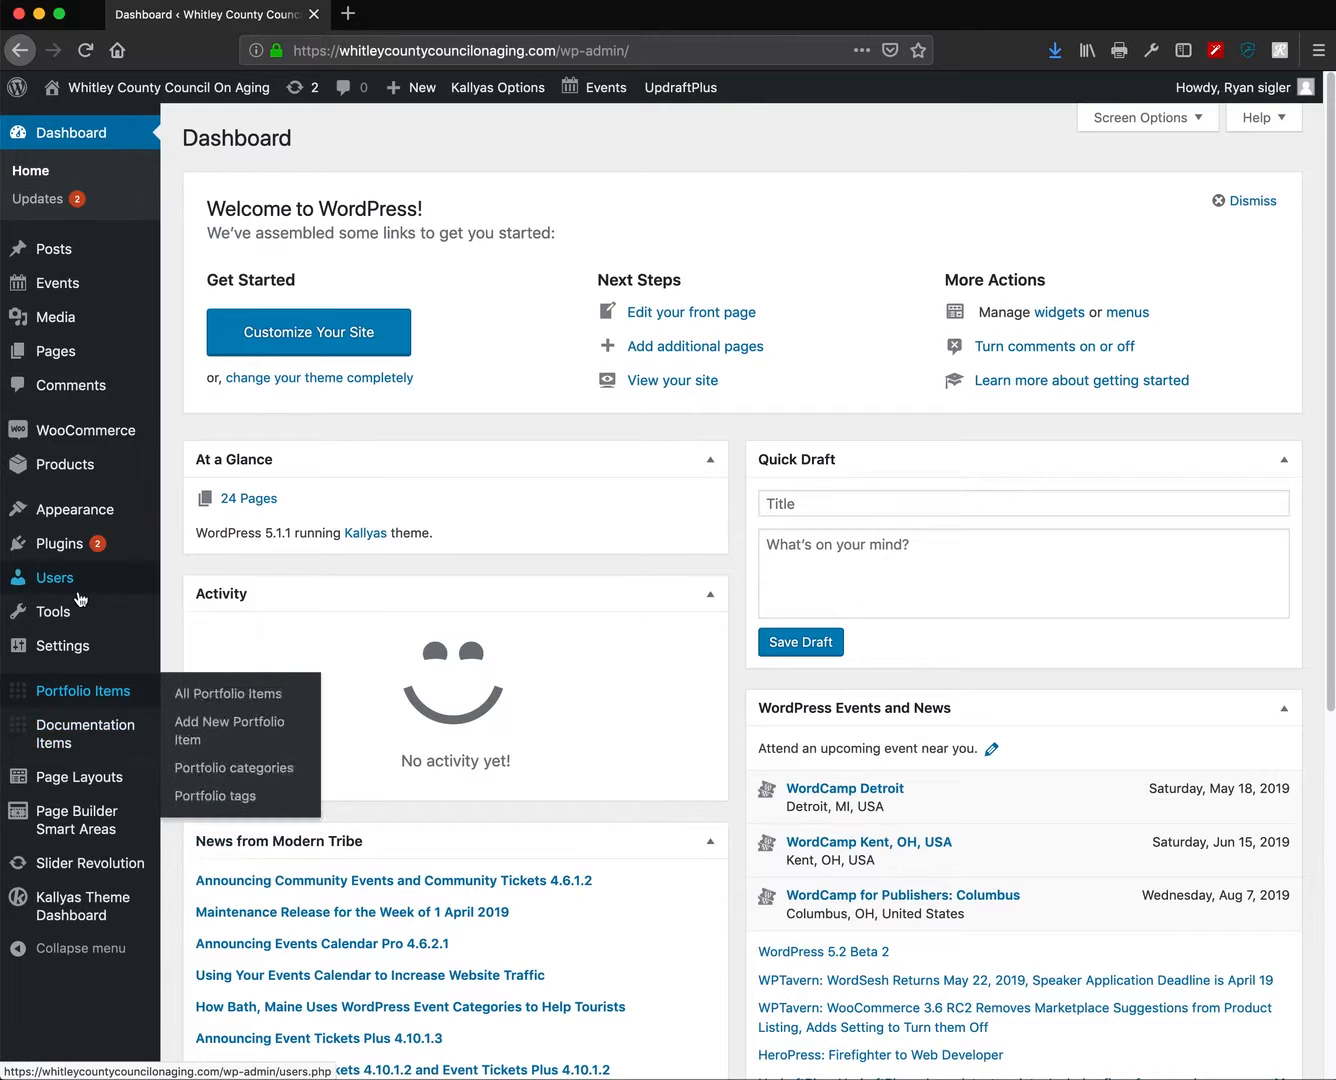
mouse_move(108, 260)
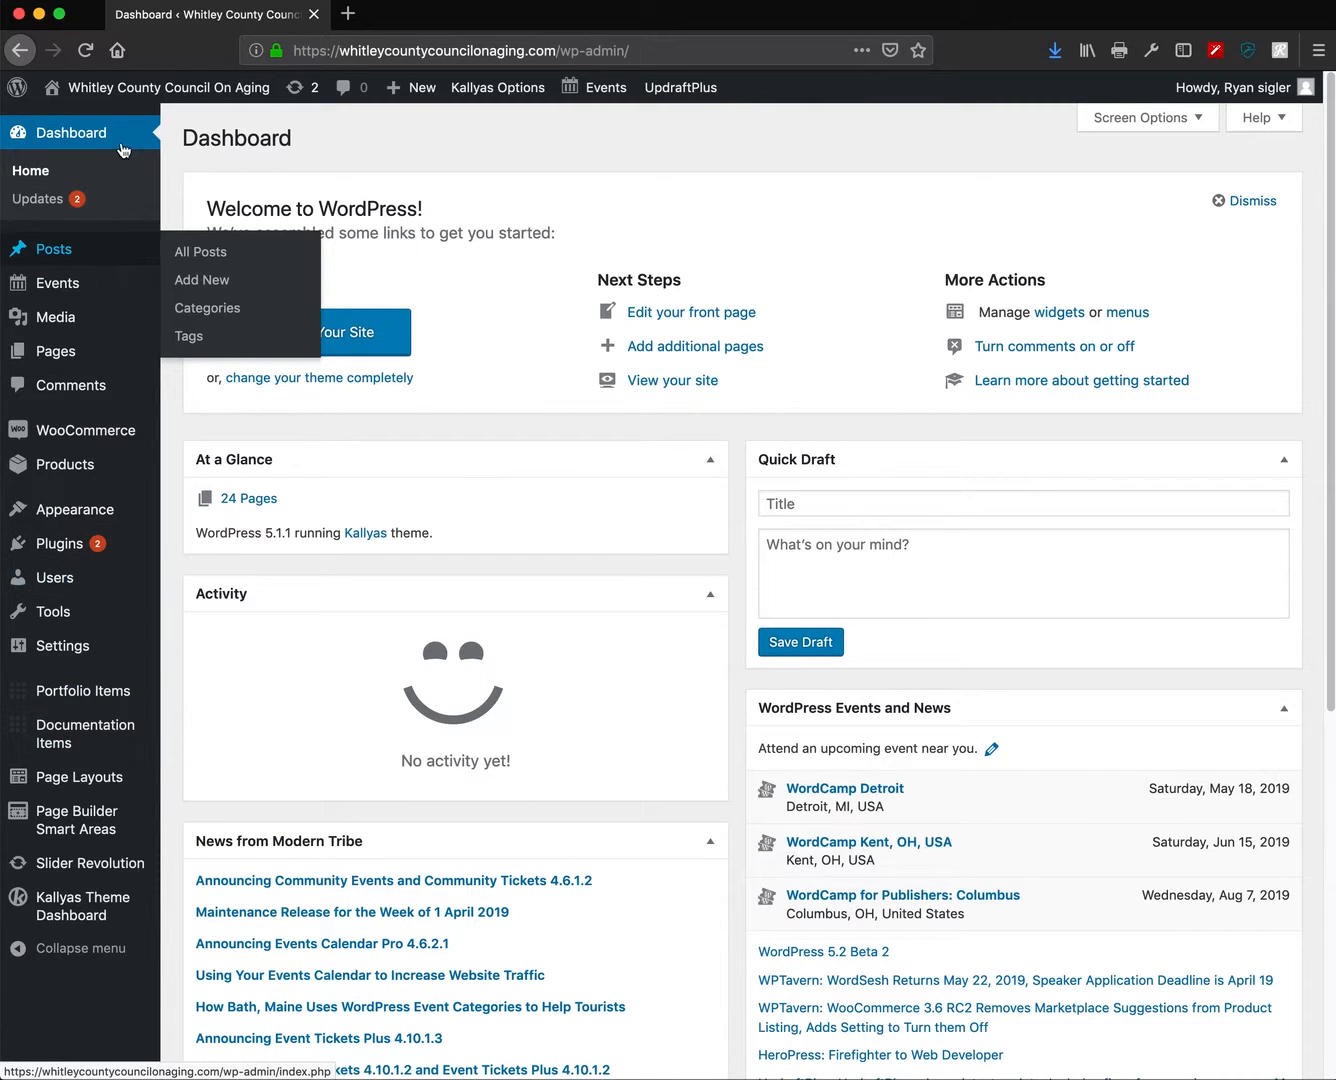
right_click(150, 88)
- Open the live homepage in a second browser tab and scroll through it
click(241, 93)
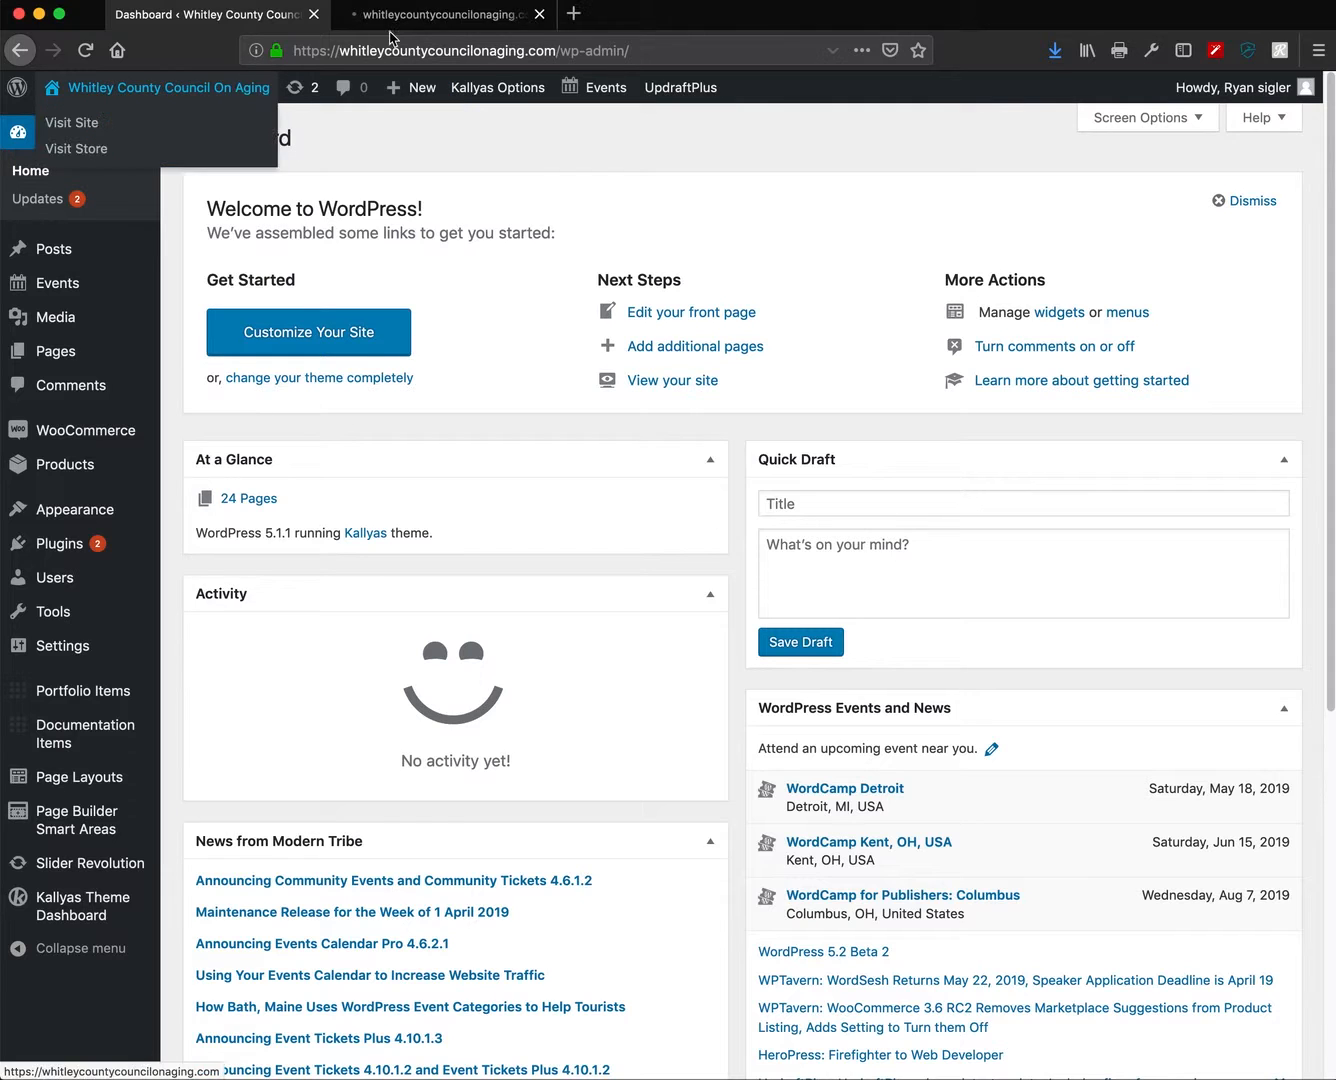
click(444, 17)
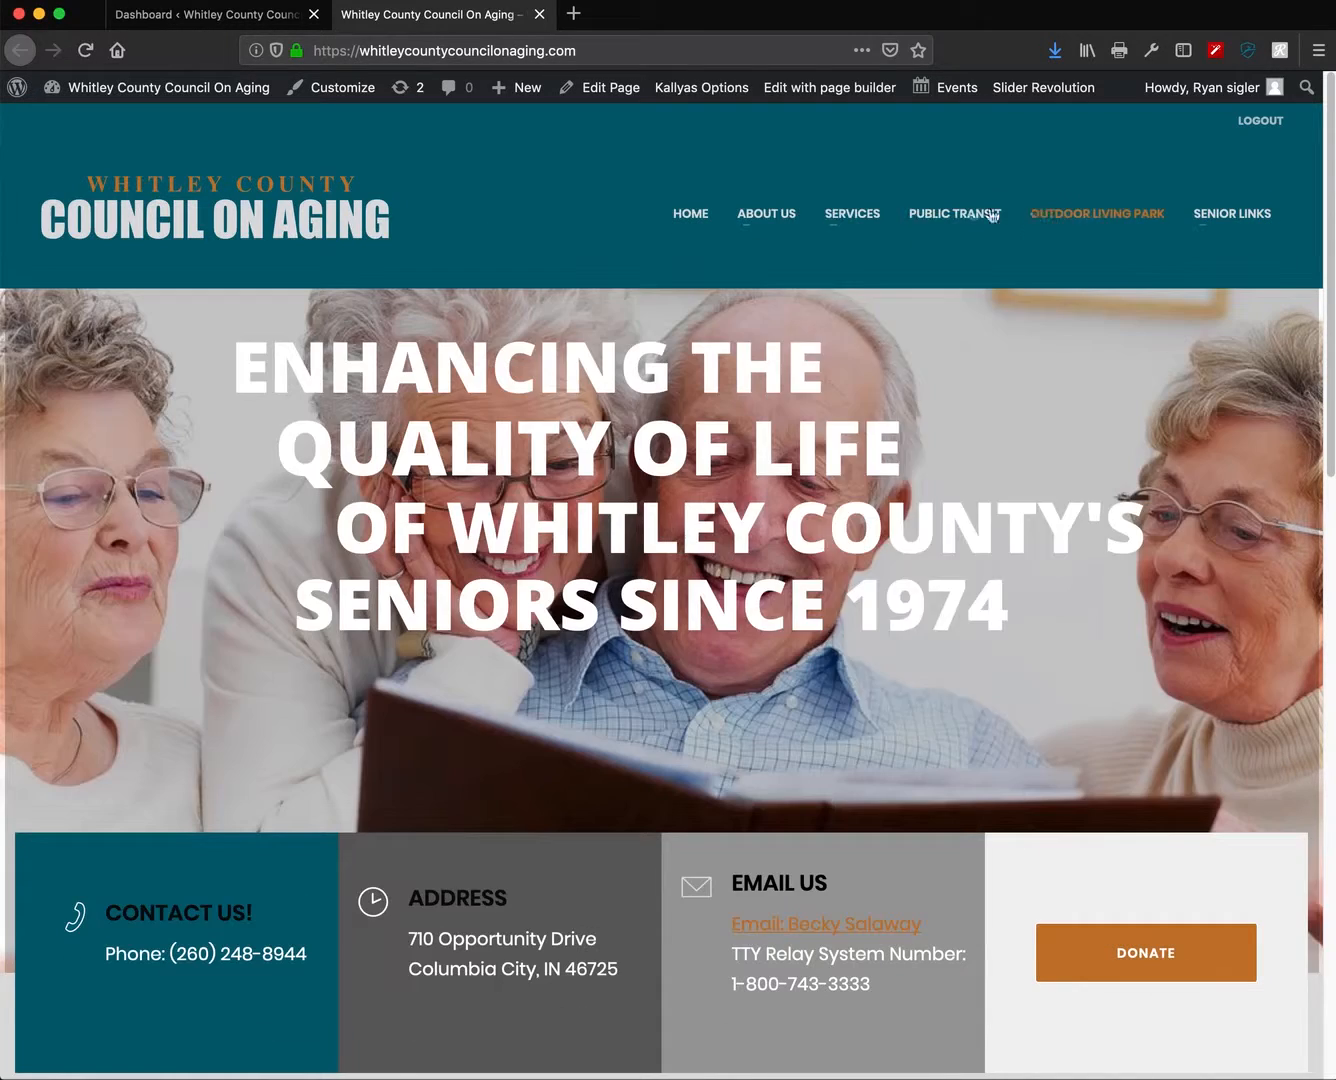
mouse_move(773, 218)
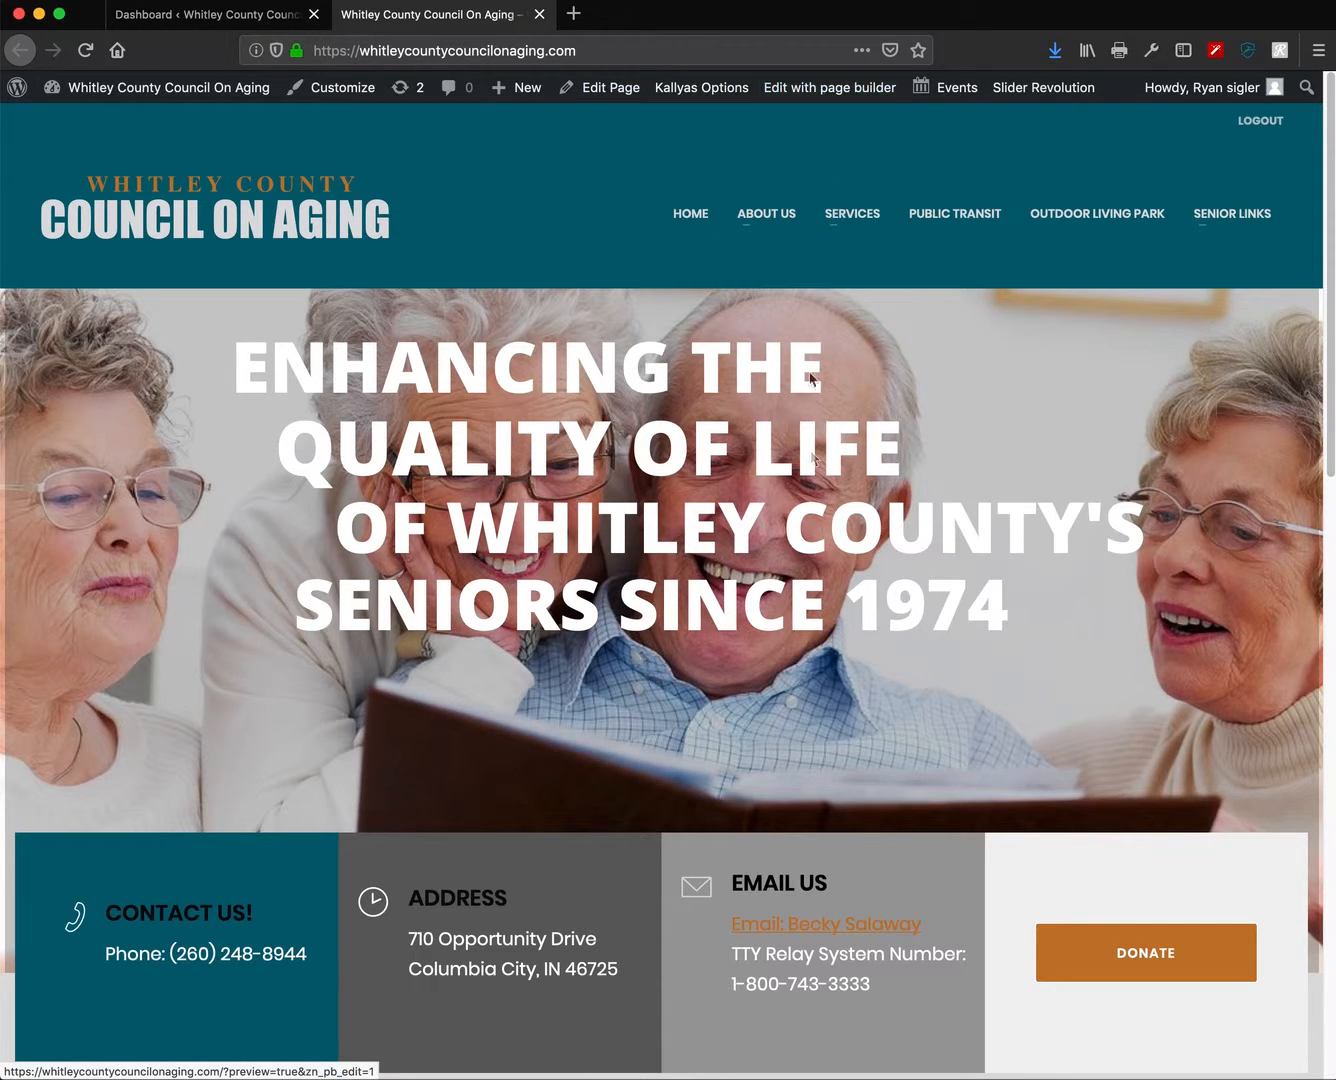
scroll(874, 677, down, 5)
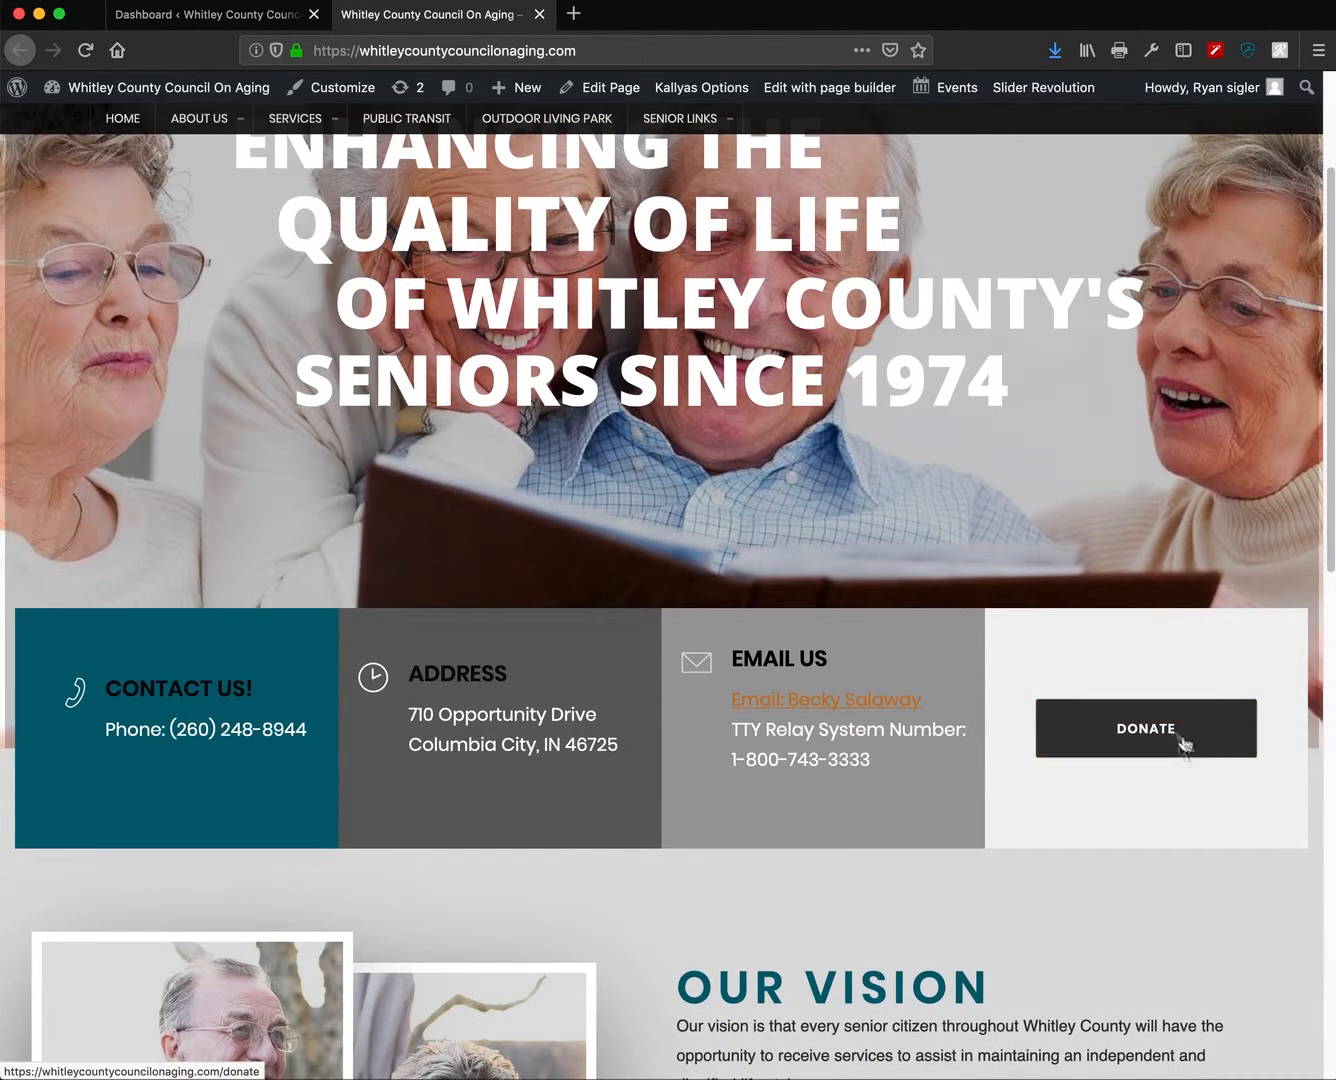
scroll(964, 729, up, 1)
scroll(964, 730, up, 3)
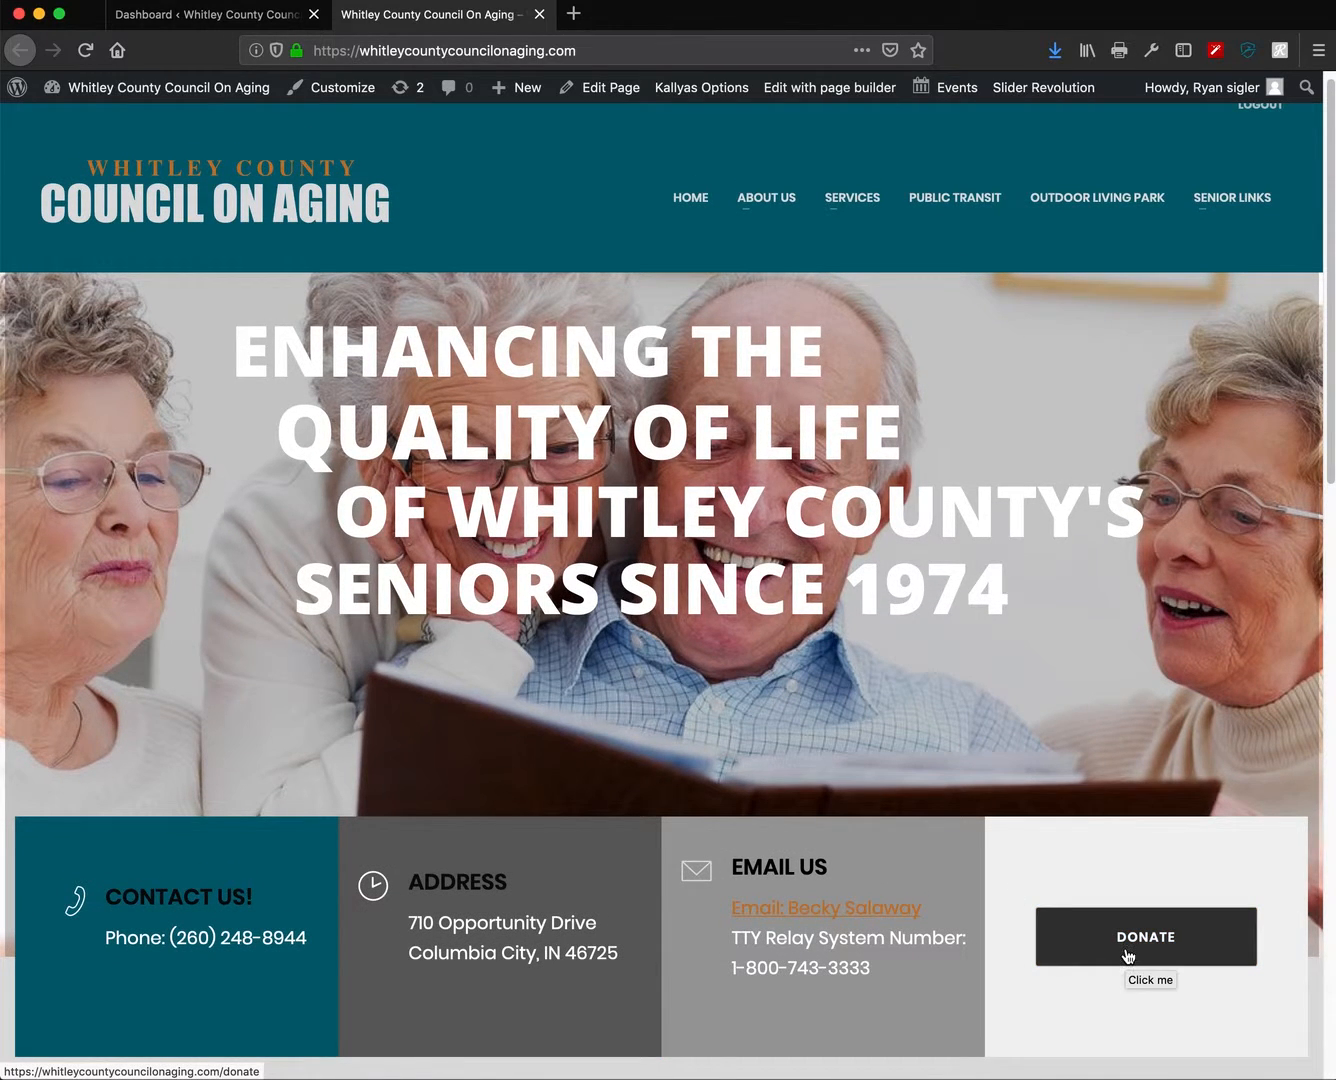
- Launch the Kallyas page builder on the homepage via Edit with page builder
click(804, 92)
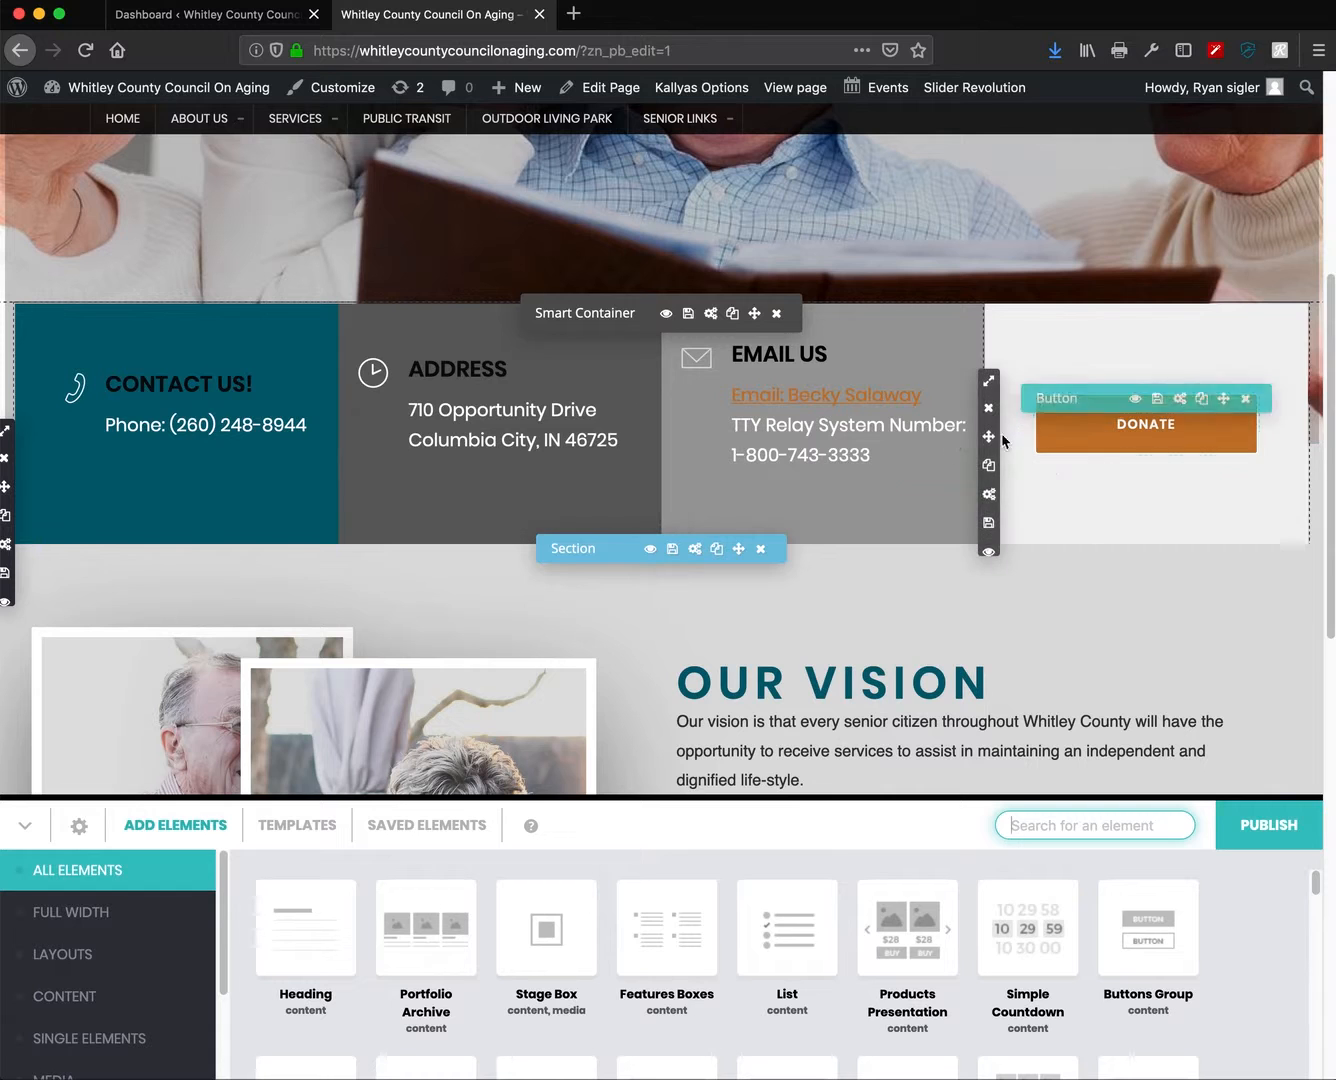
scroll(689, 500, up, 1)
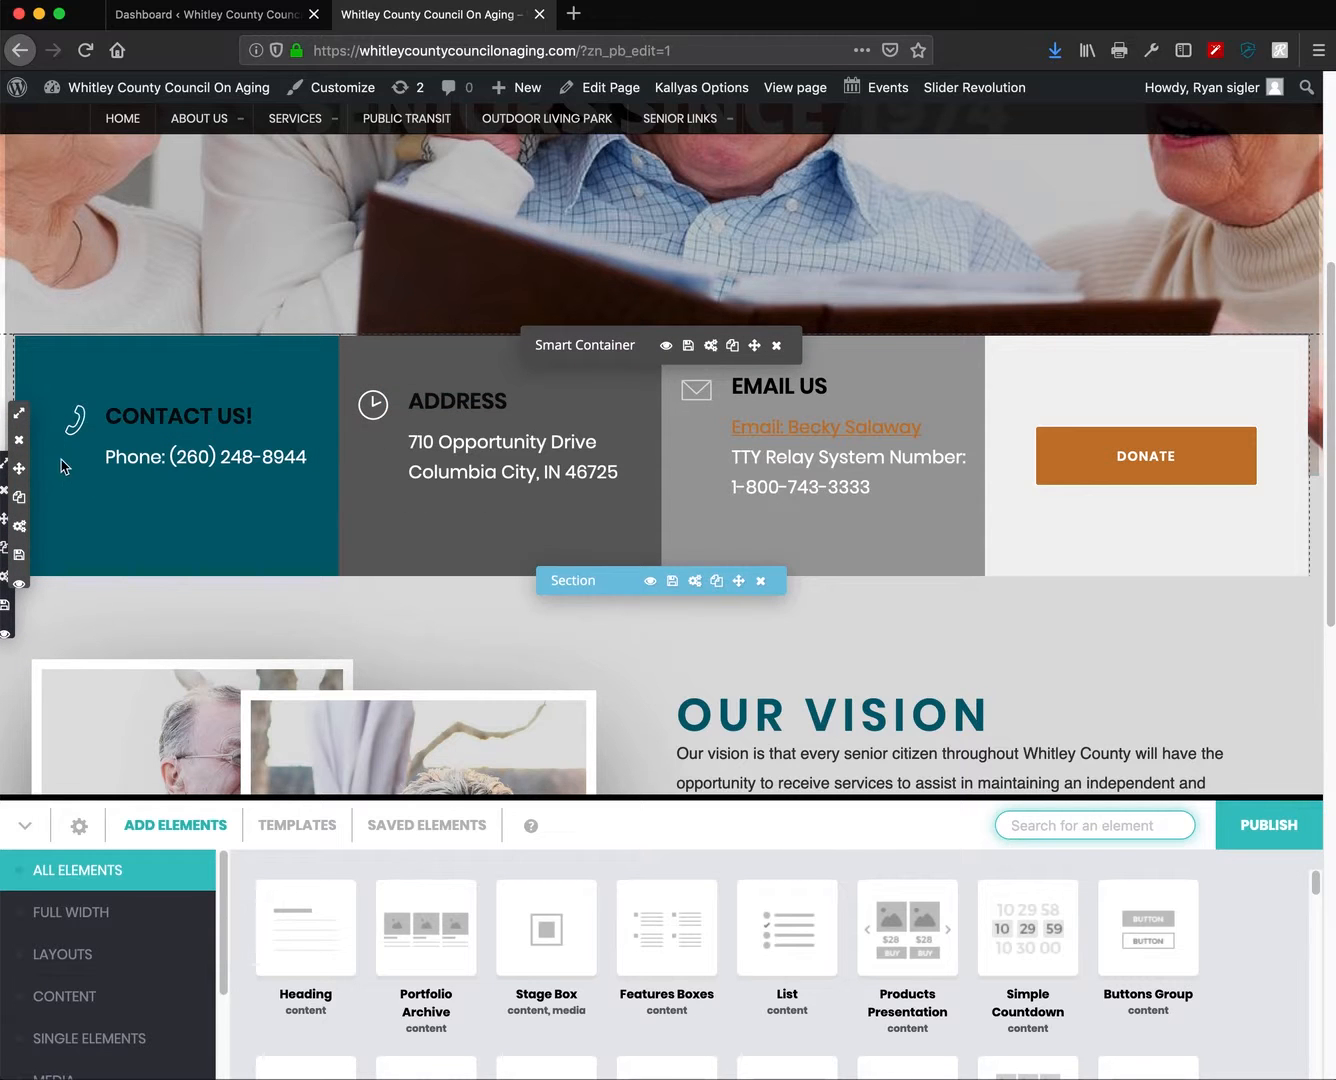
mouse_move(15, 417)
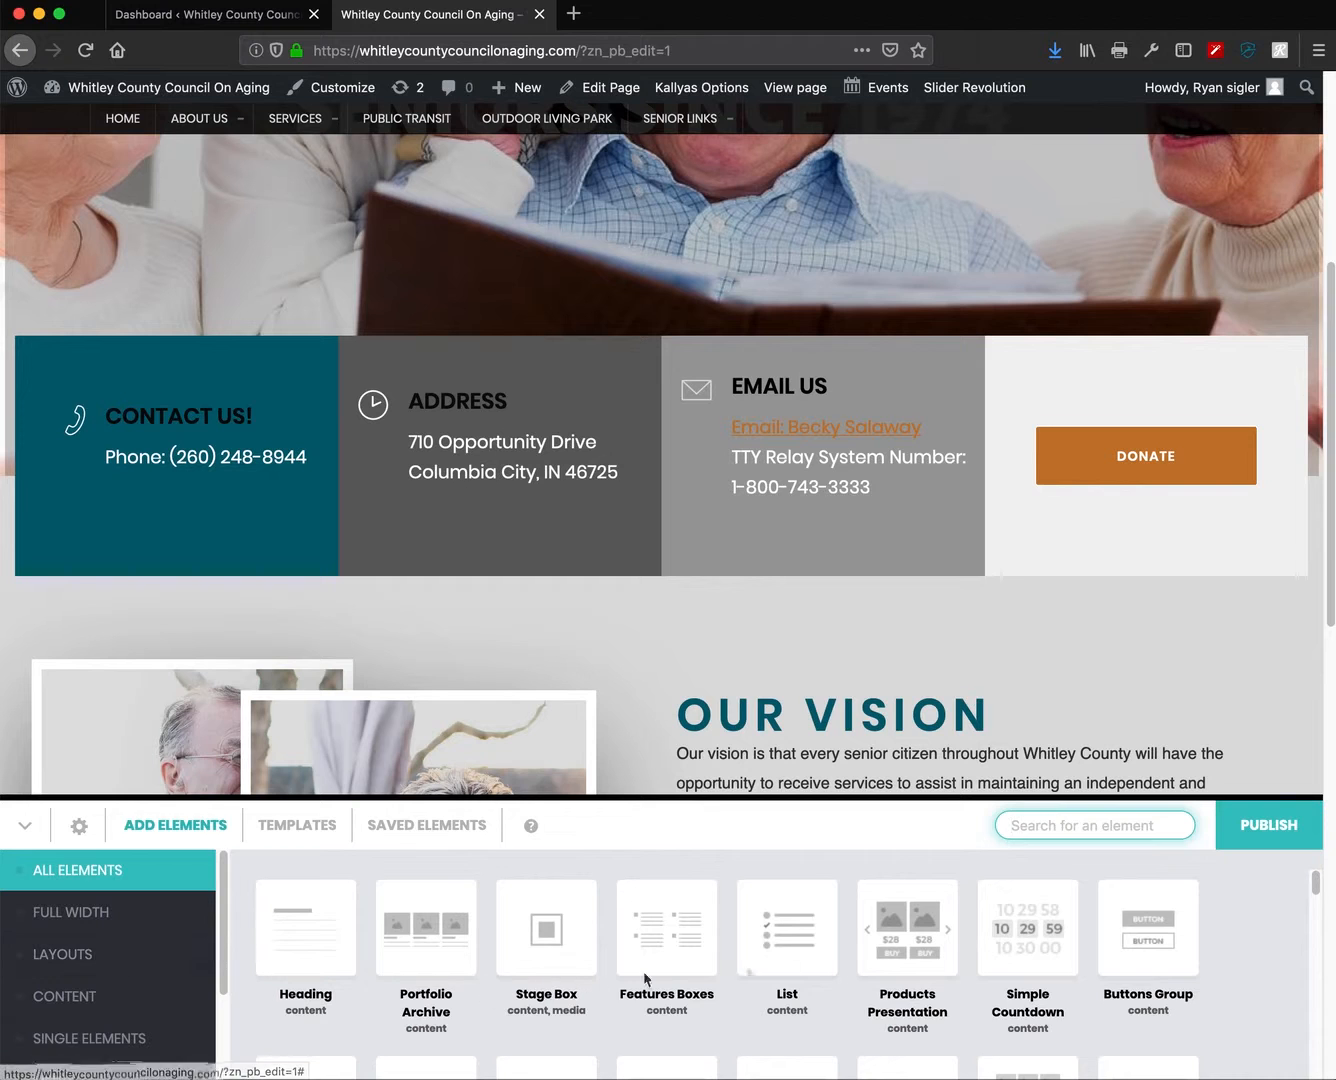
scroll(886, 975, down, 6)
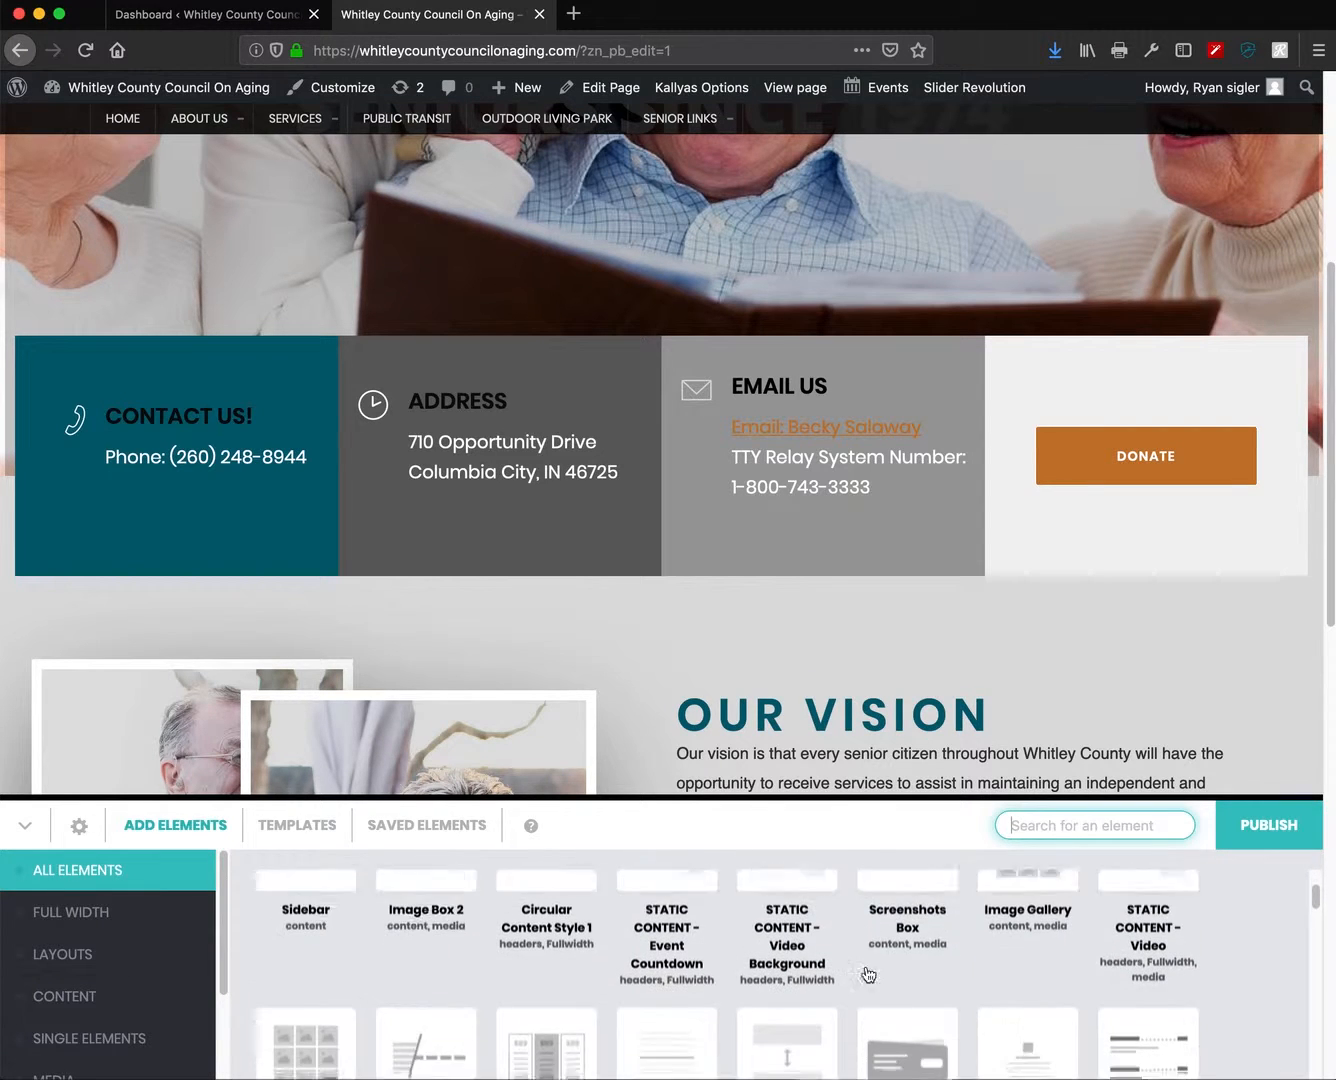
scroll(872, 977, down, 5)
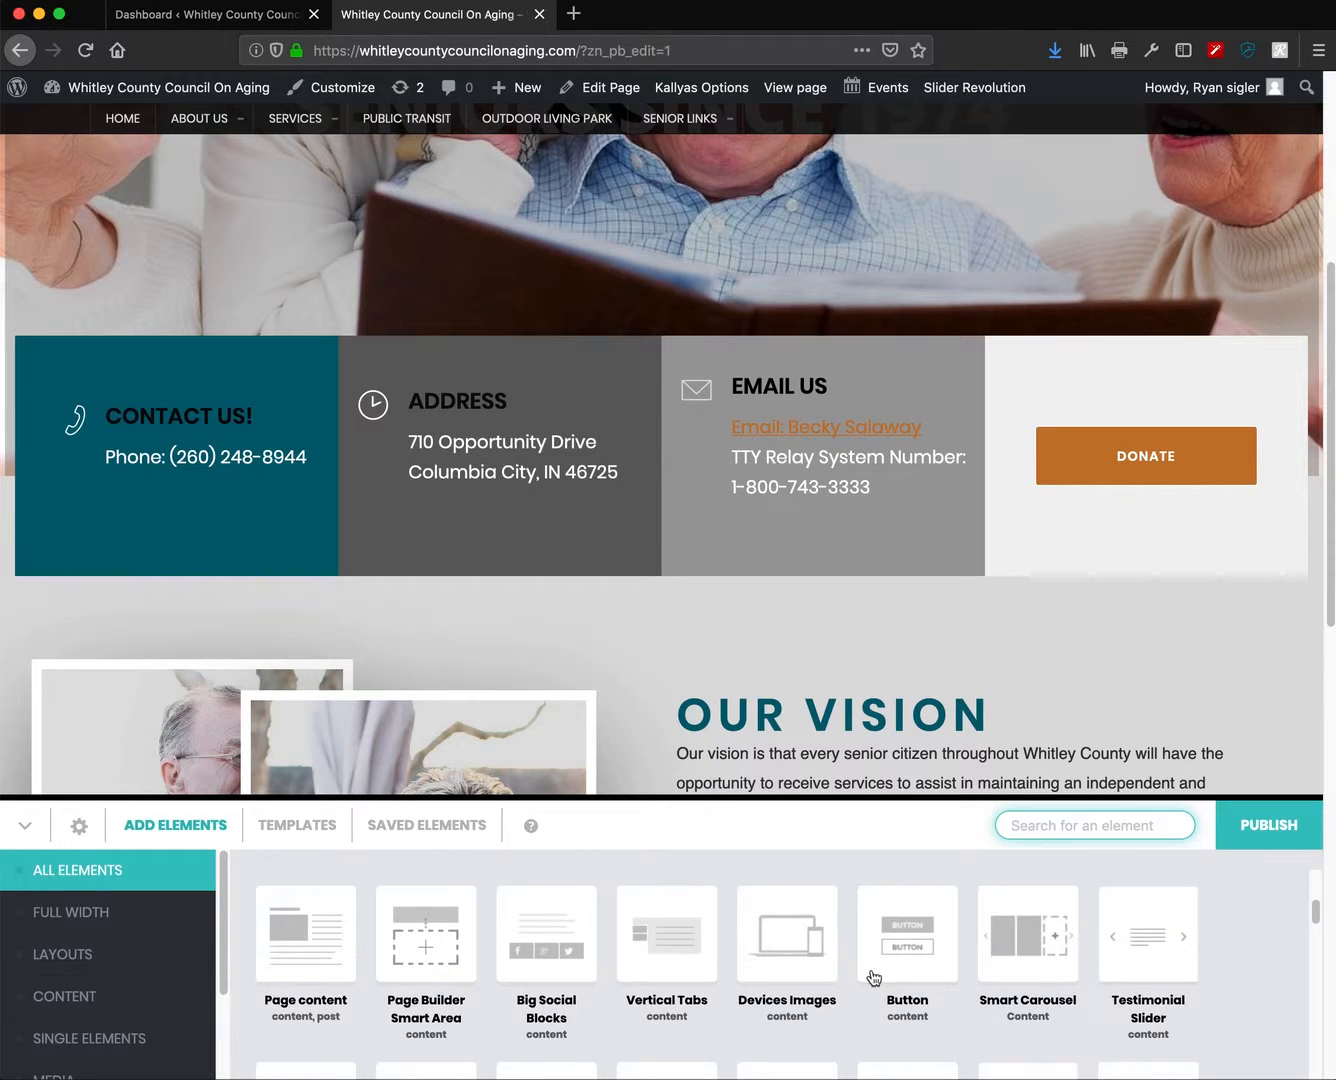
scroll(872, 983, down, 3)
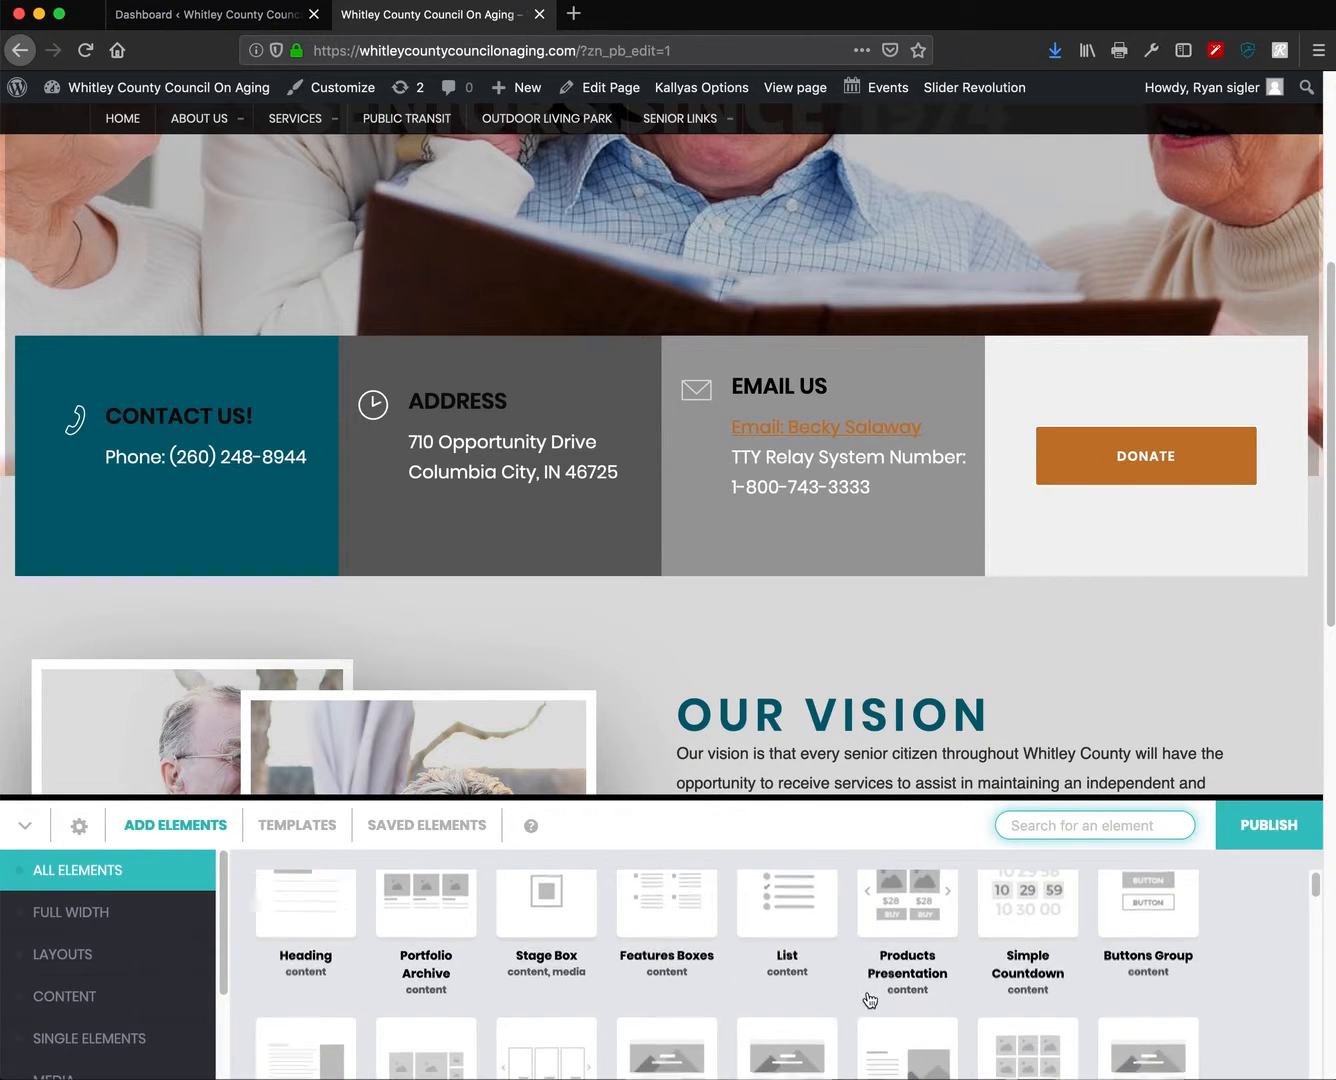
scroll(870, 1000, down, 1)
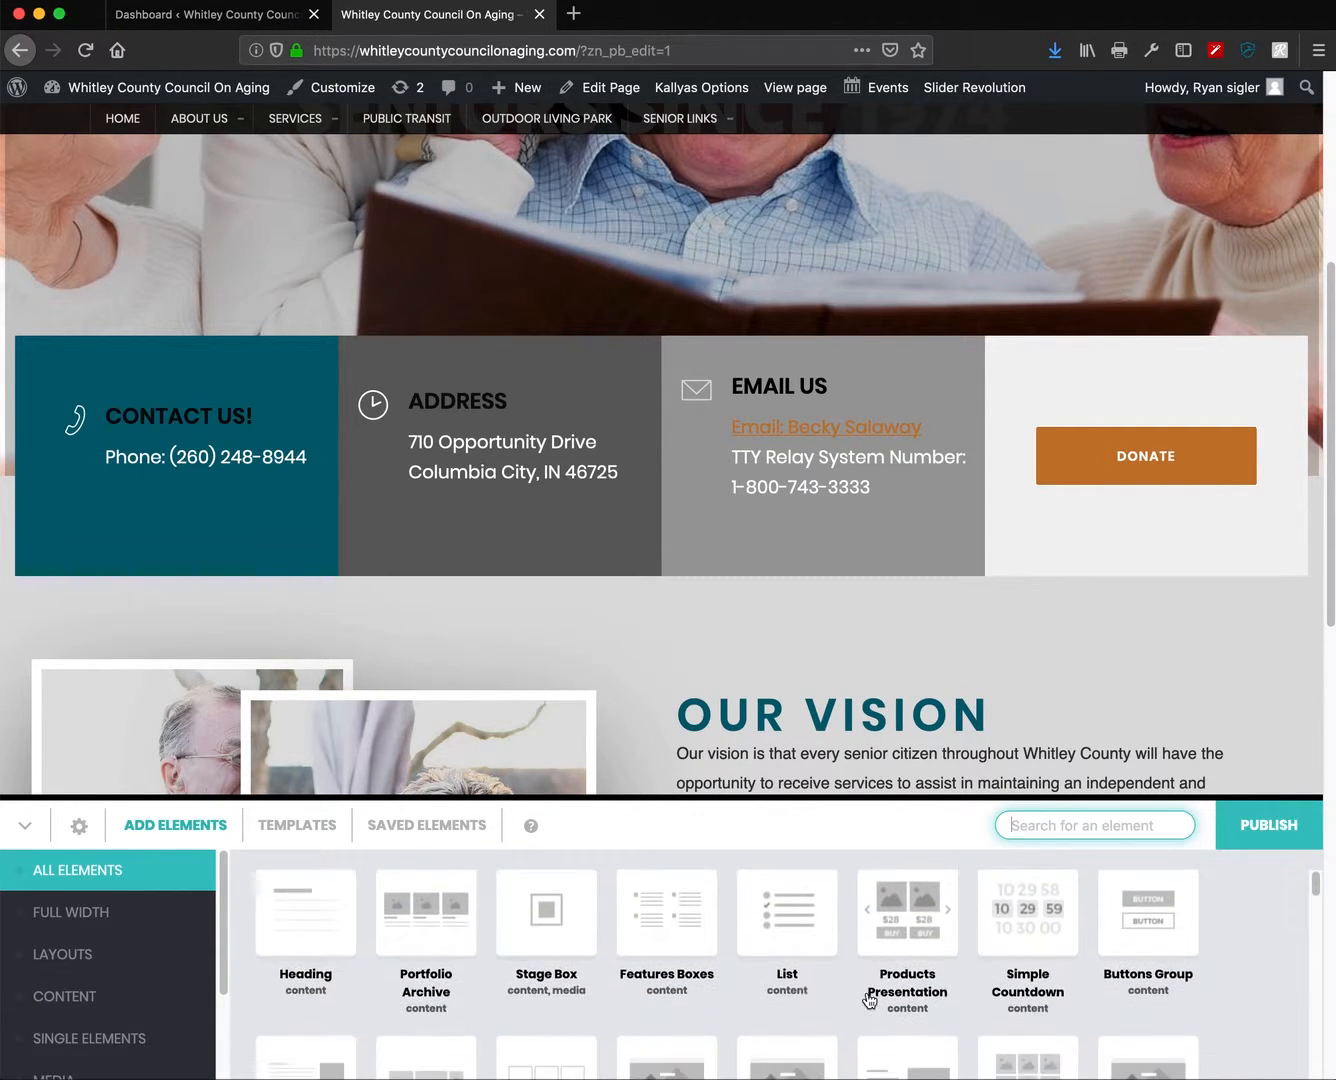
scroll(870, 999, up, 1)
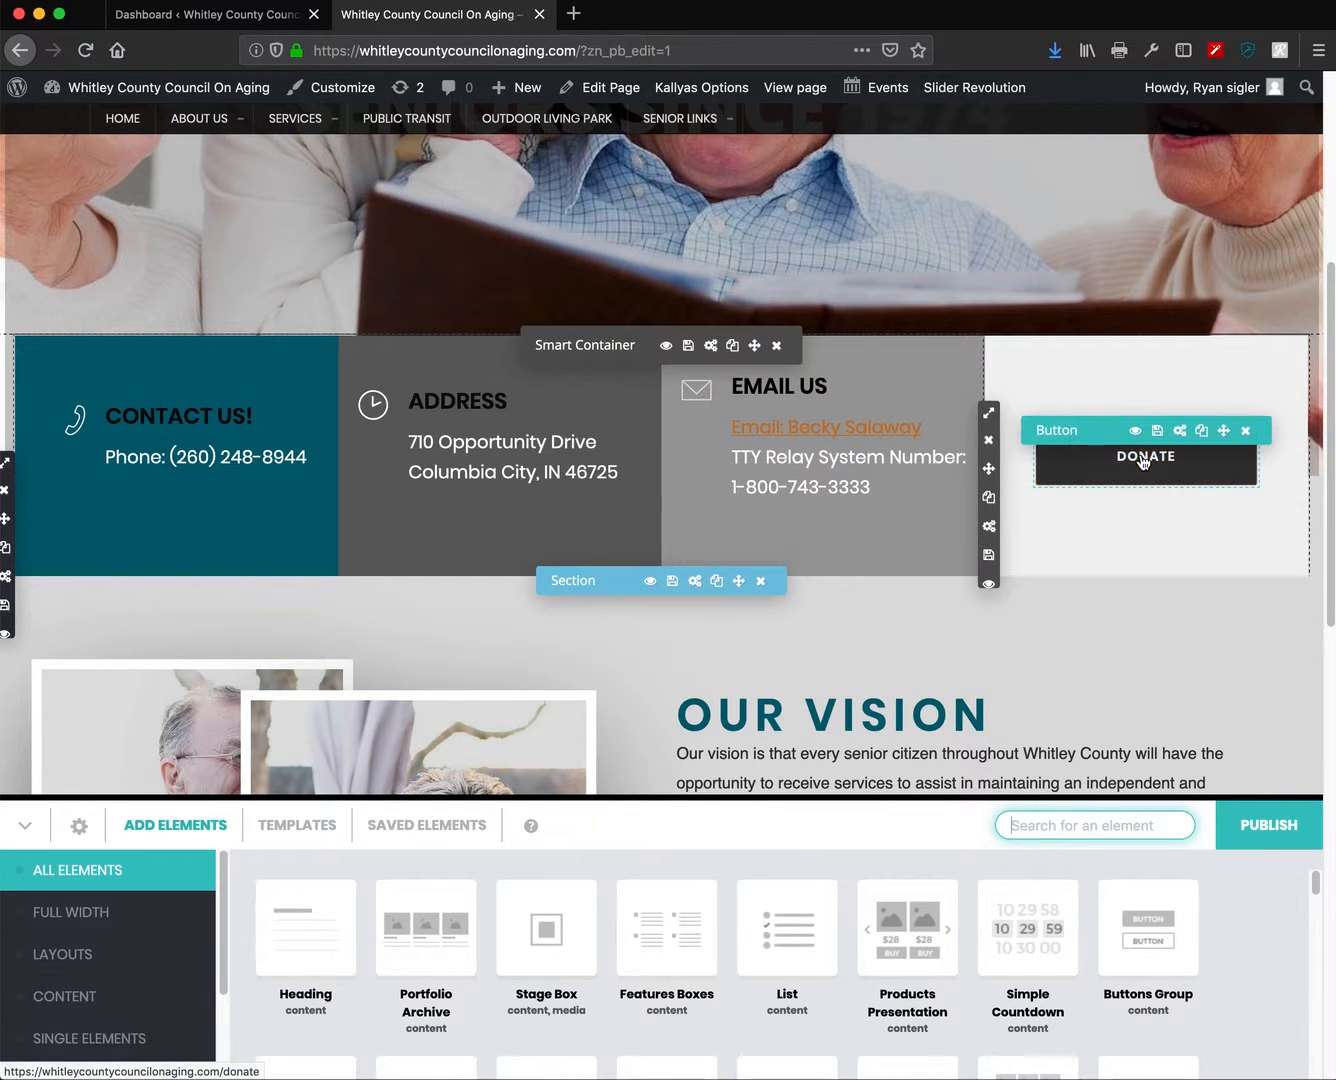
- Hide the DONATE button in the contact strip and publish the homepage
click(1135, 432)
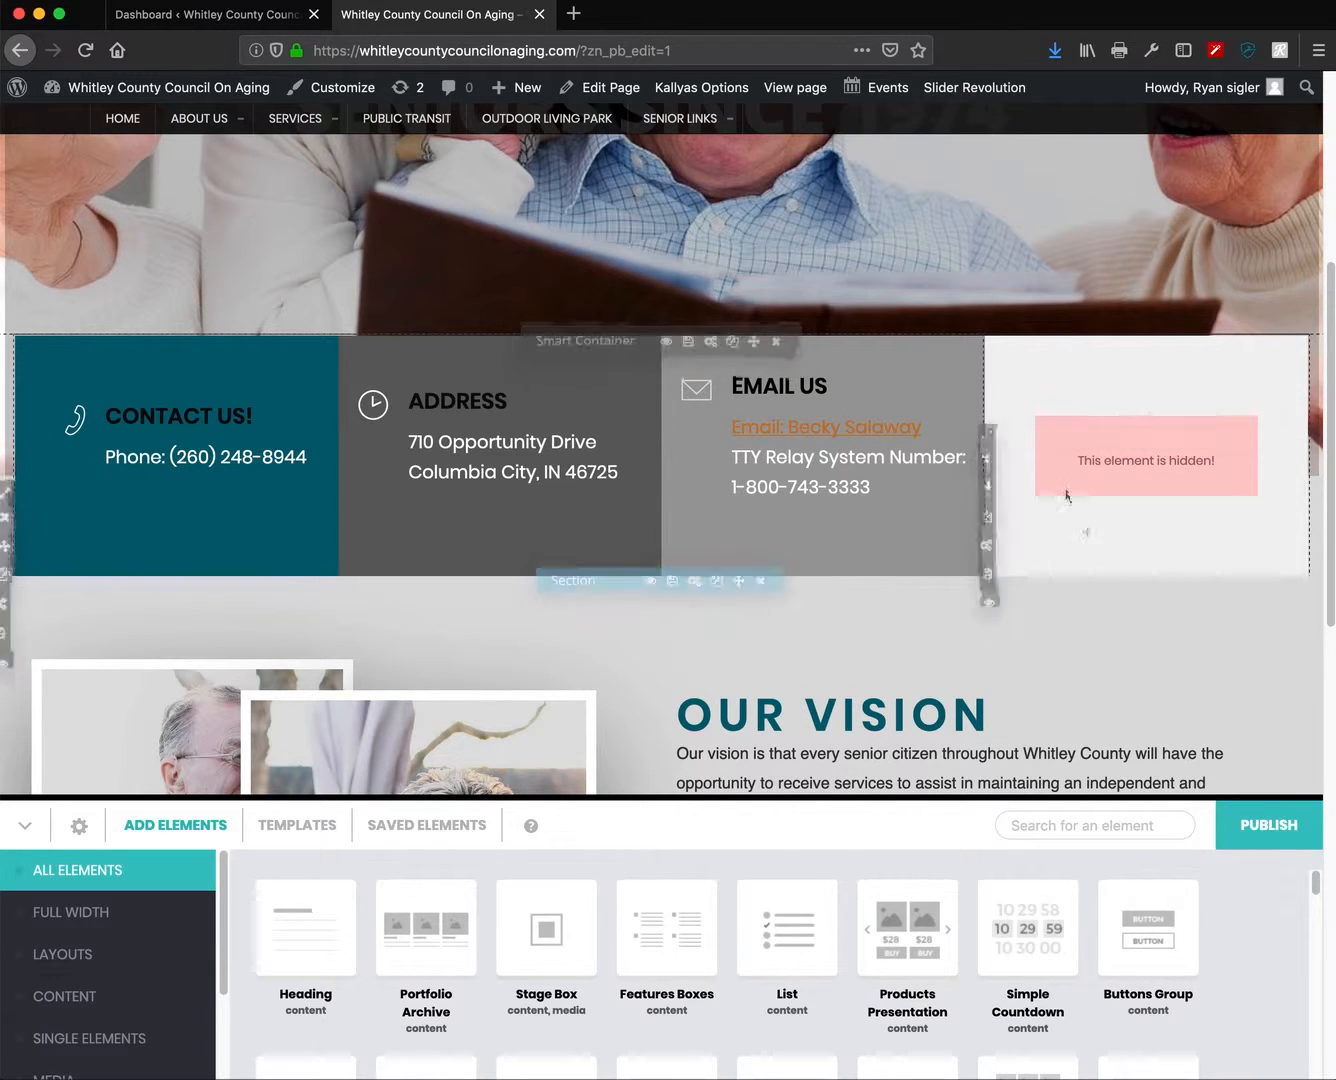
click(1275, 844)
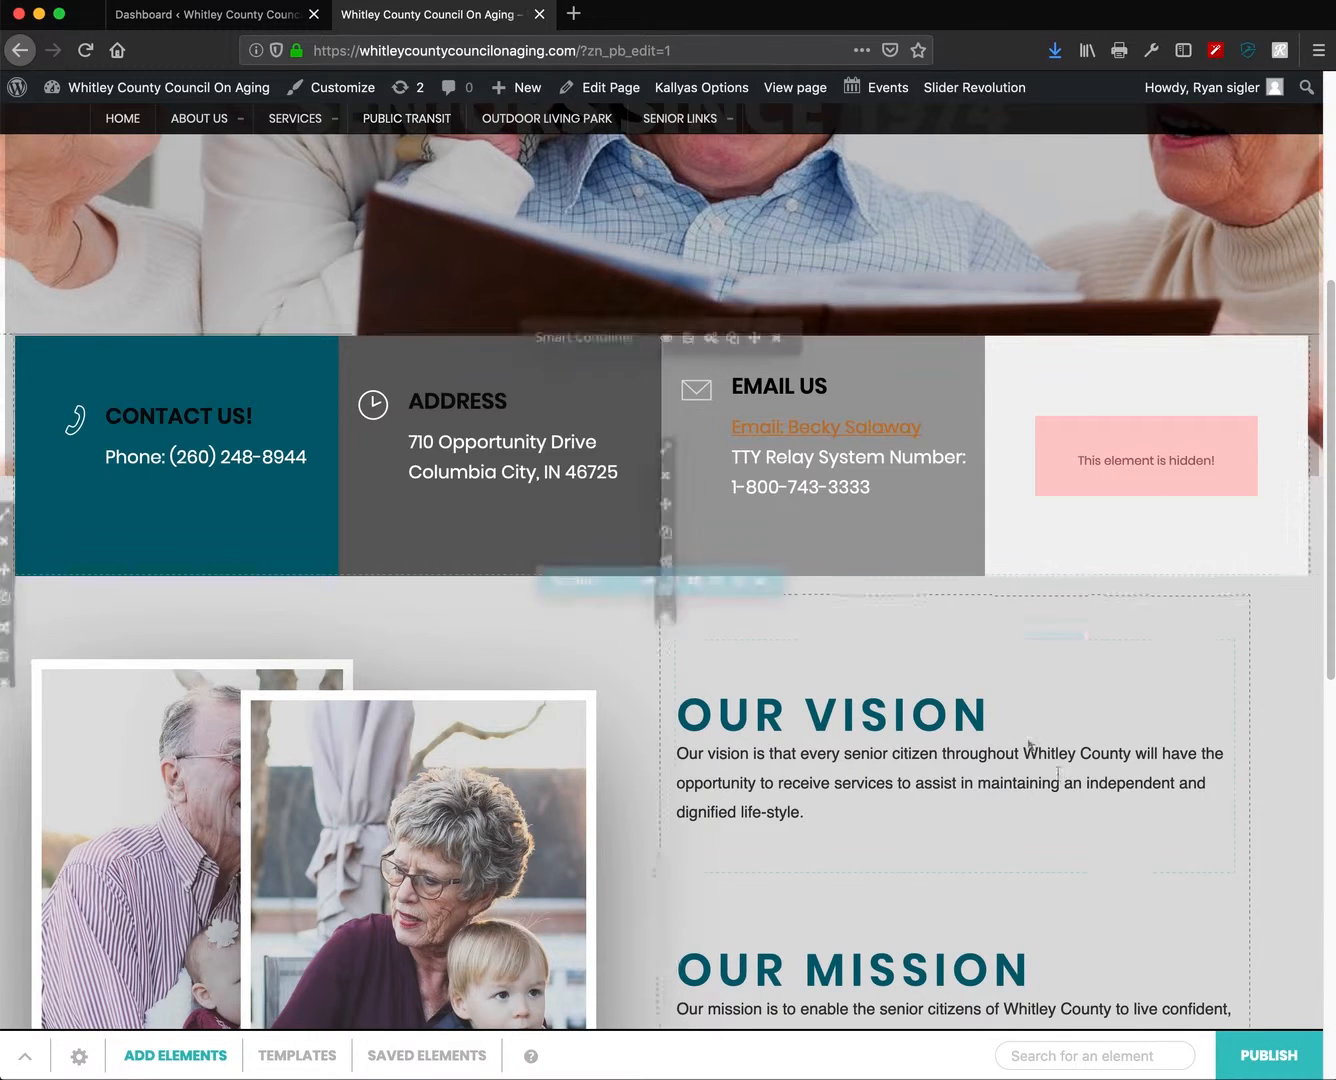
scroll(1100, 820, up, 5)
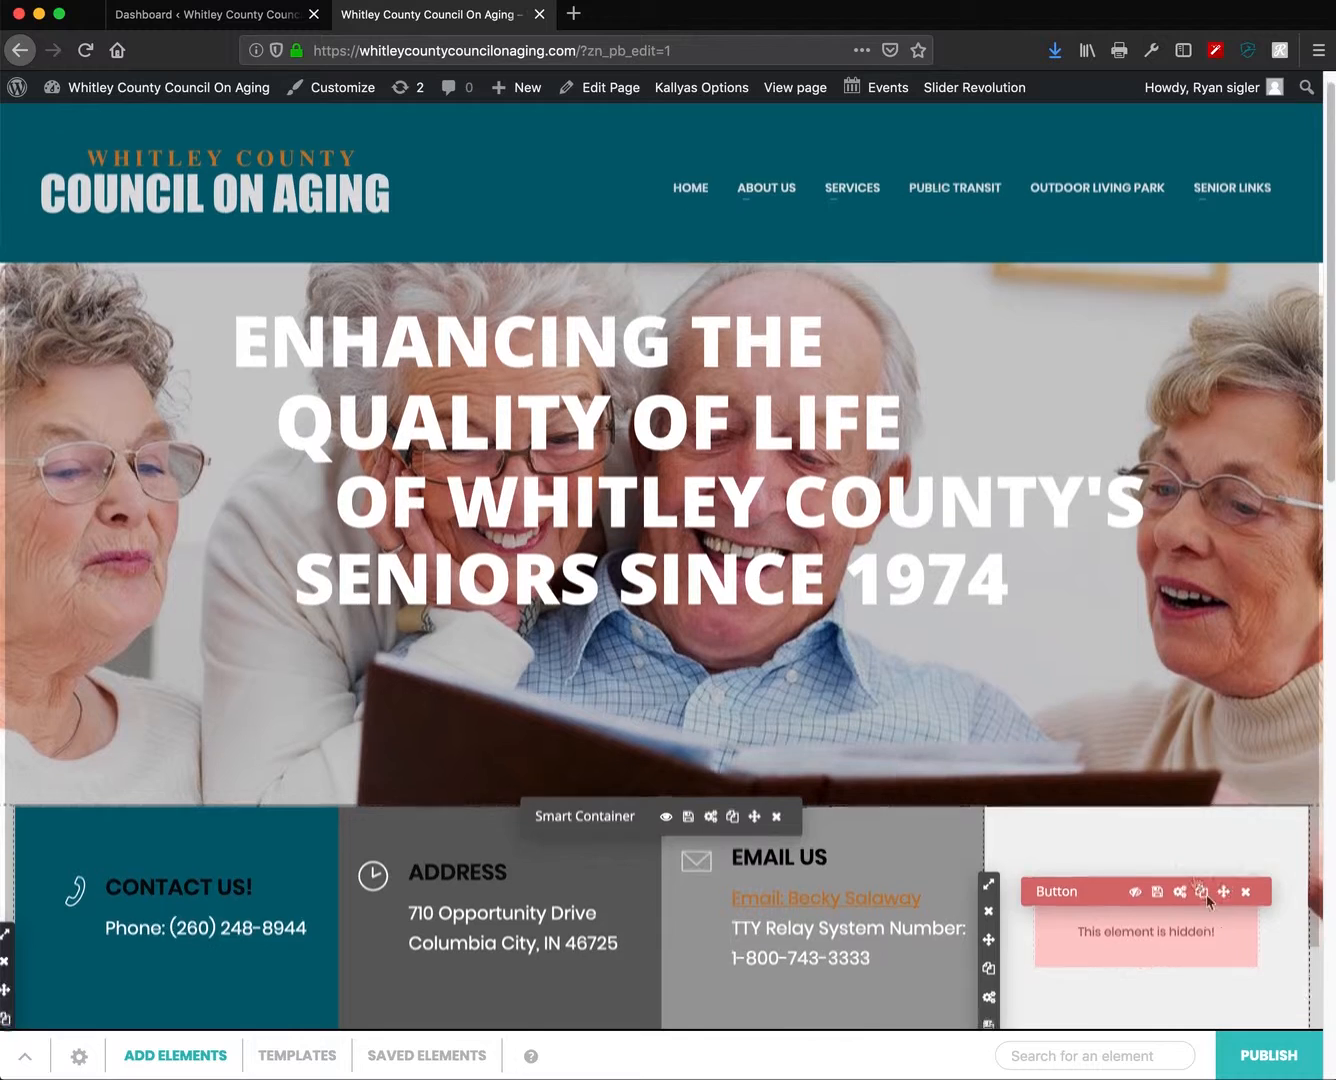
- Open the published homepage in a new browser tab
scroll(1200, 890, down, 1)
right_click(797, 86)
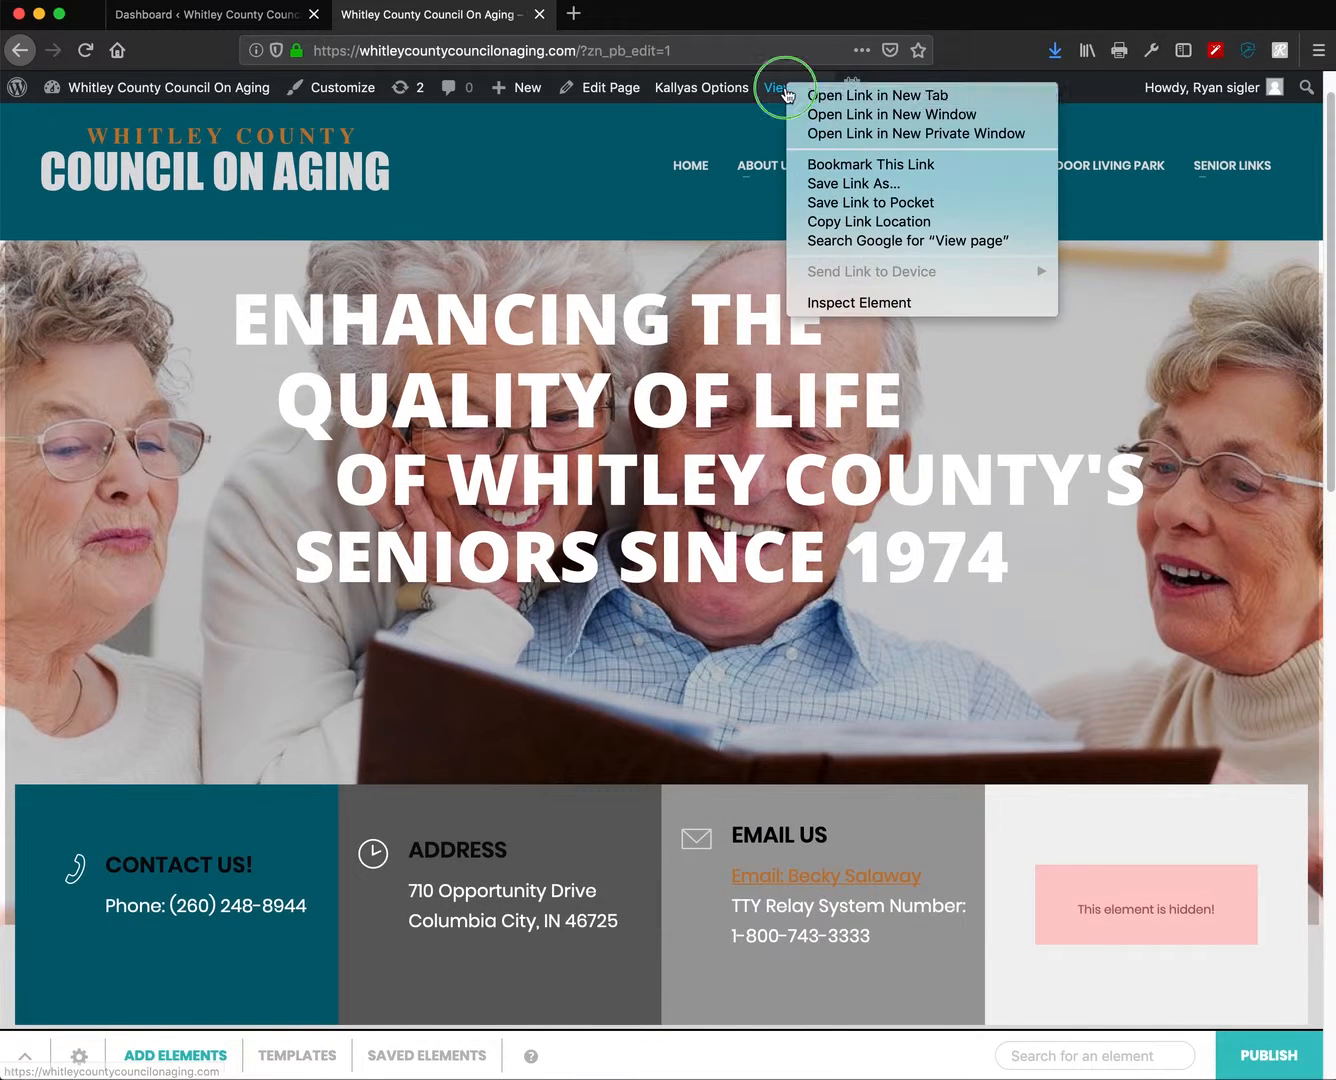
click(848, 93)
mouse_move(848, 101)
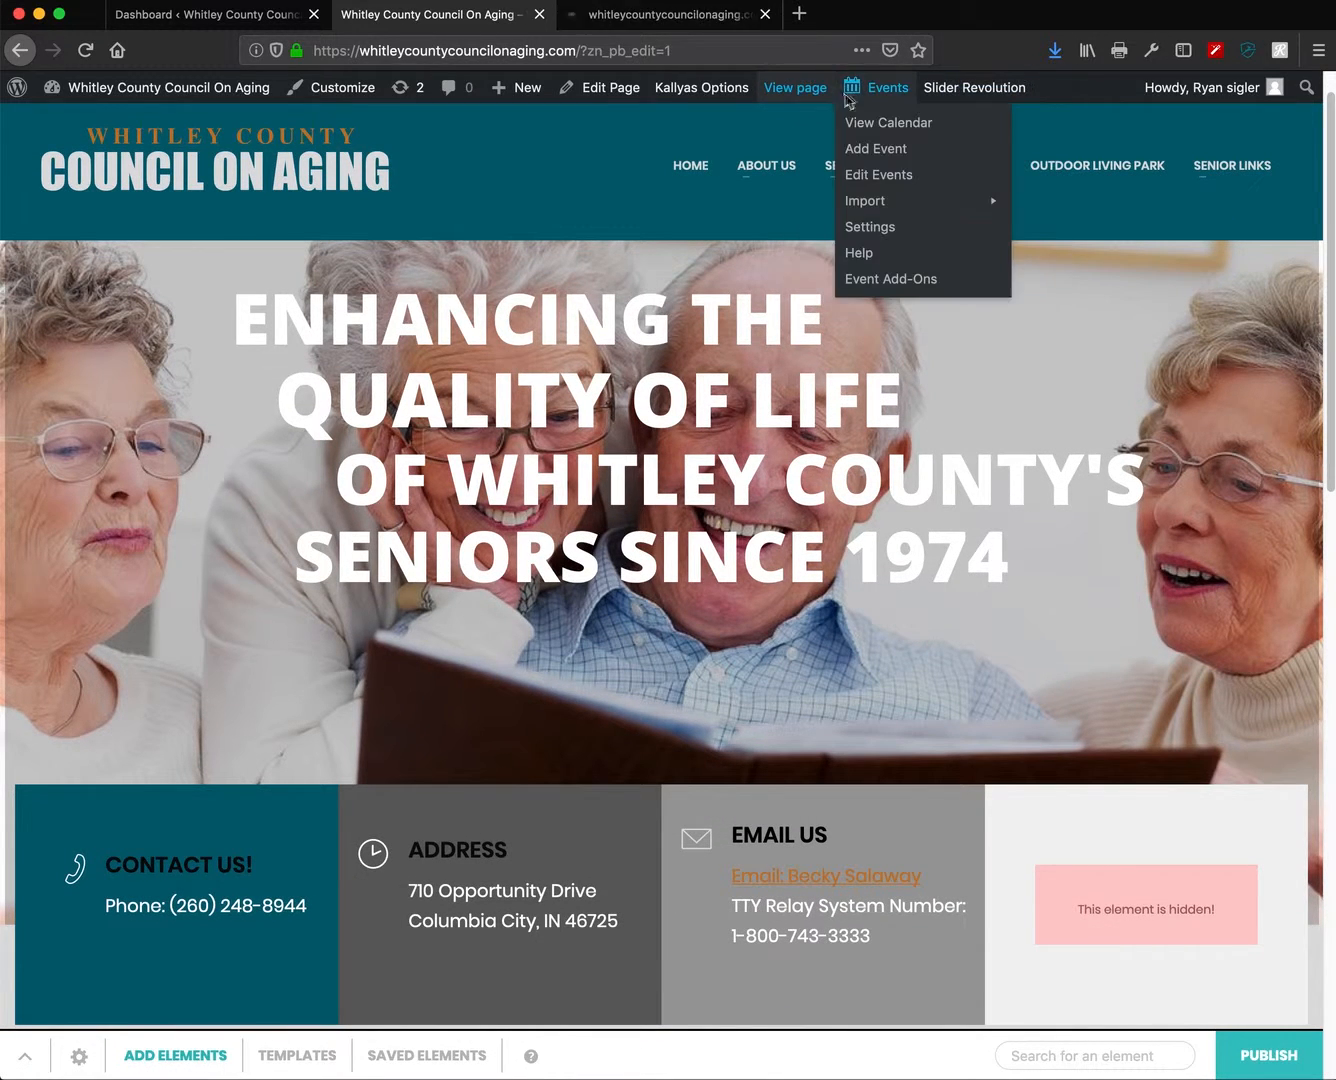
click(665, 18)
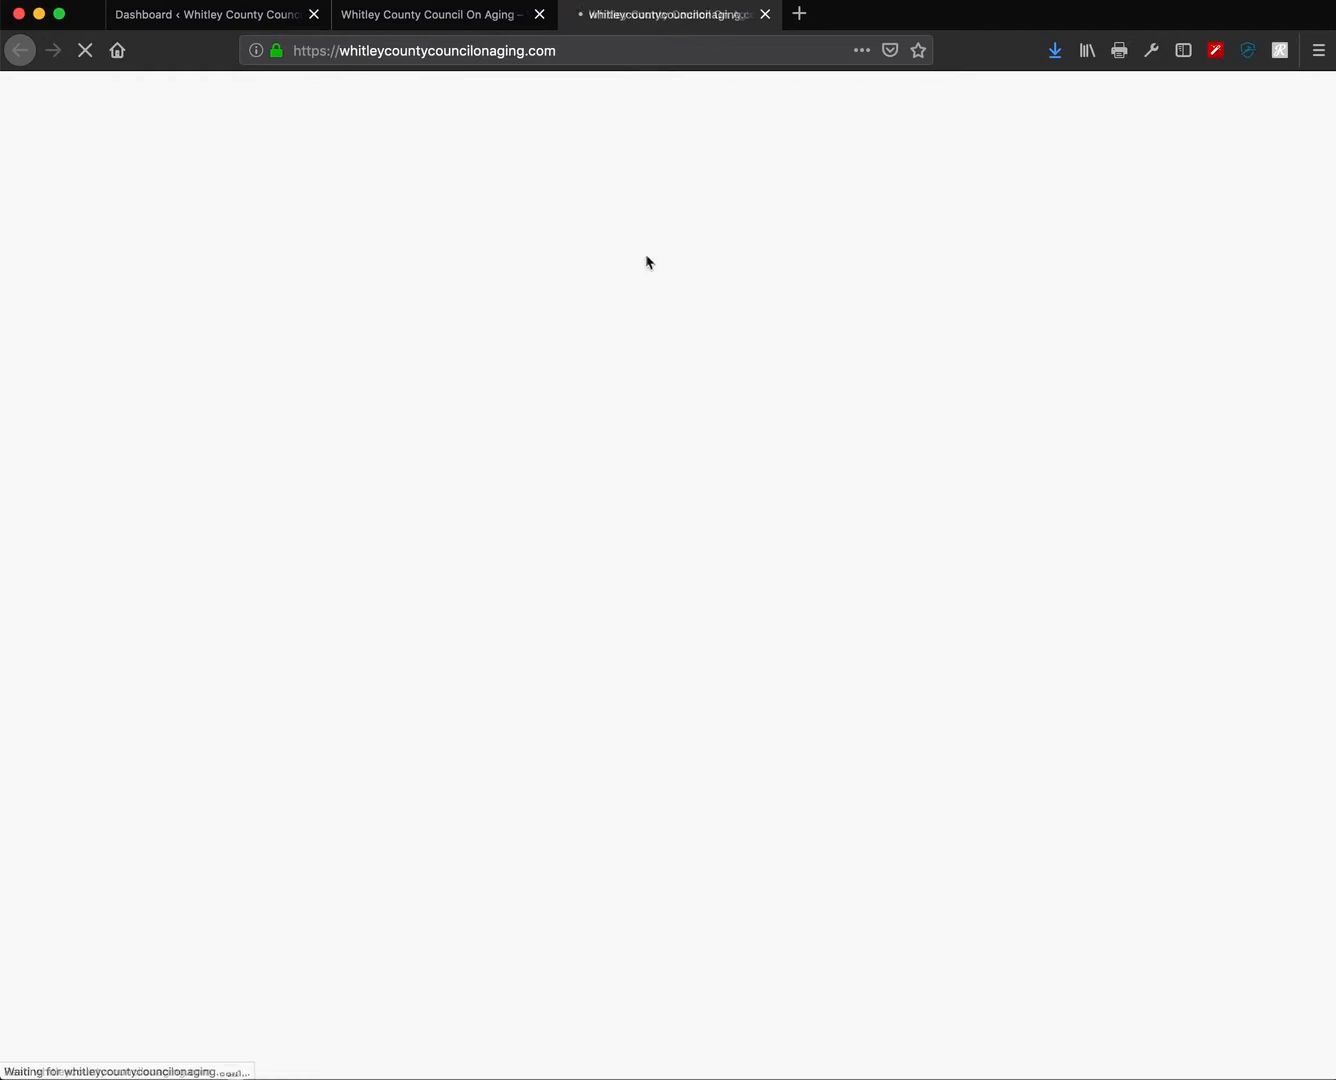
- Scroll the live page to confirm the Donate button is gone, then return to the builder tab
scroll(956, 509, down, 4)
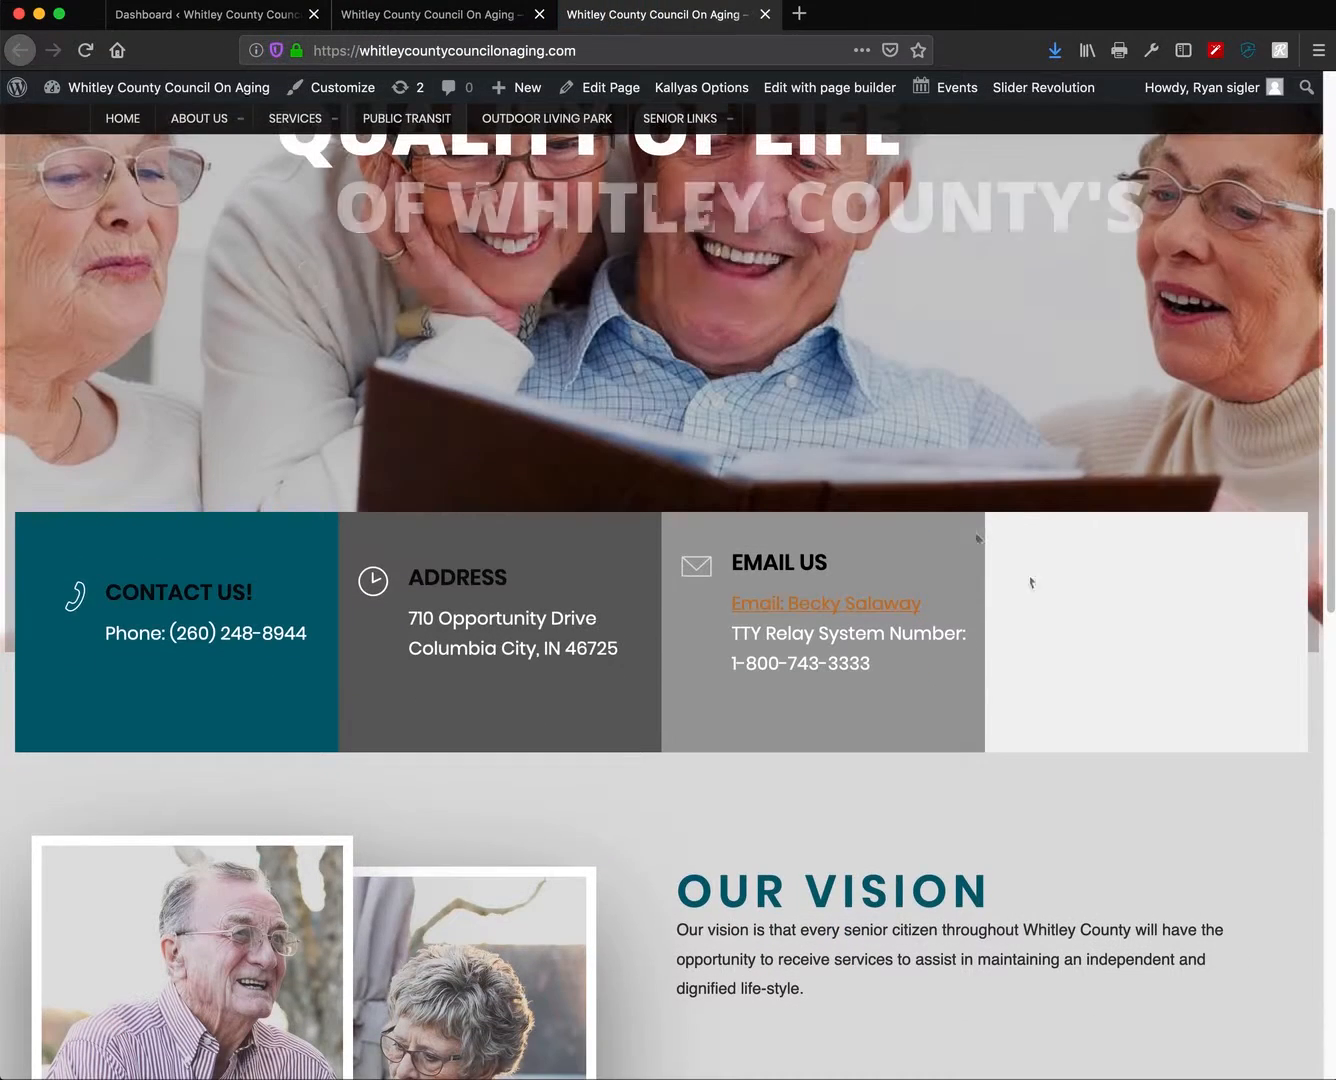
scroll(1119, 710, up, 2)
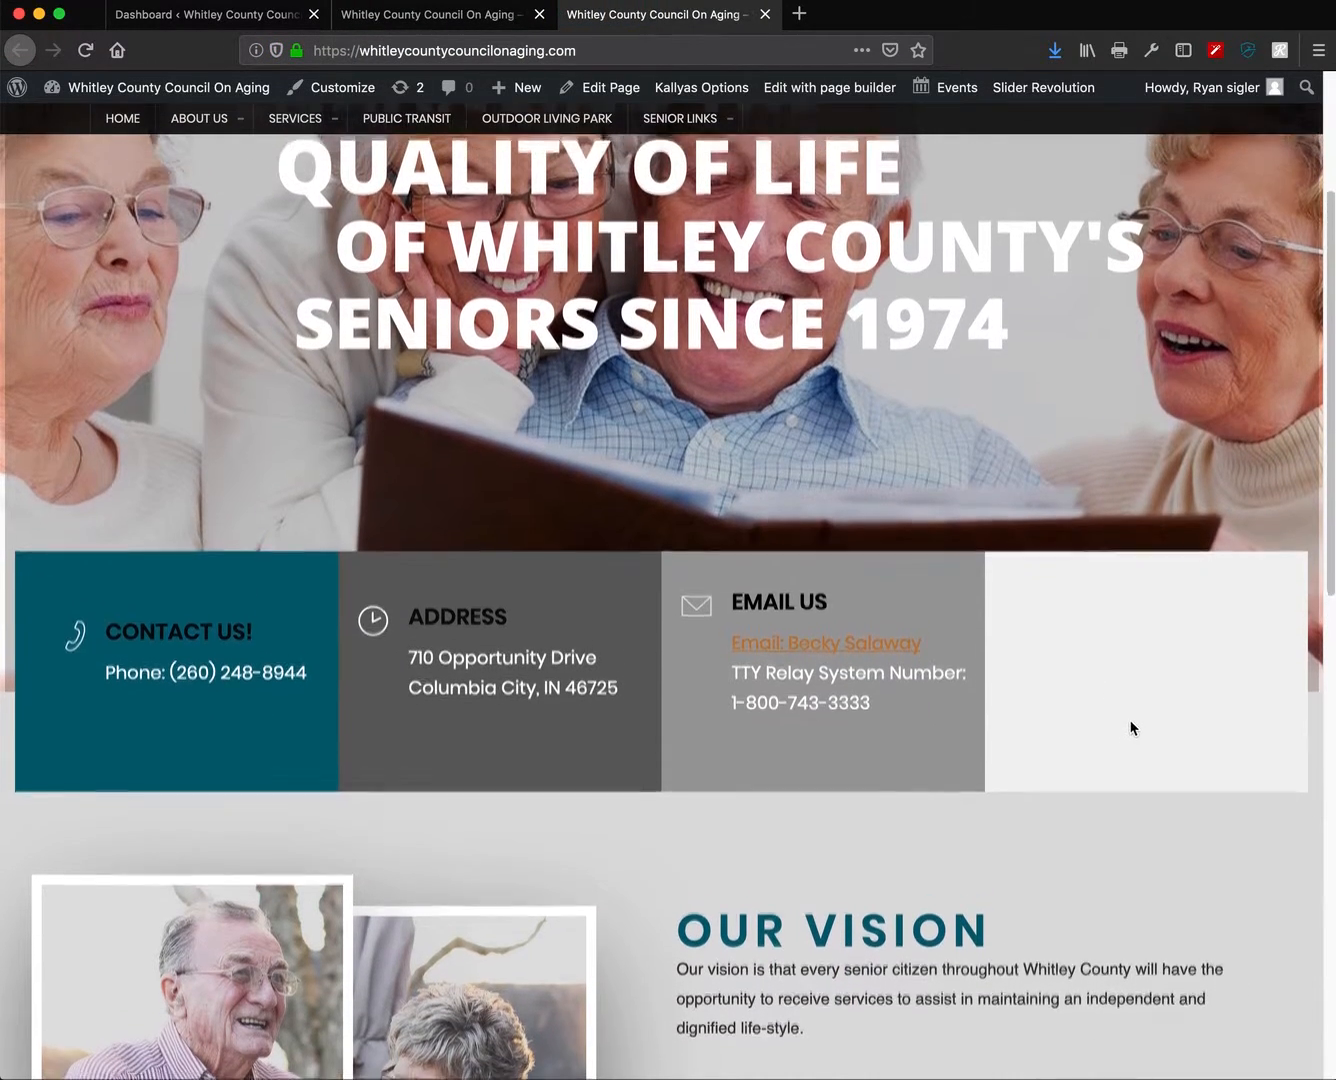
scroll(1100, 766, up, 3)
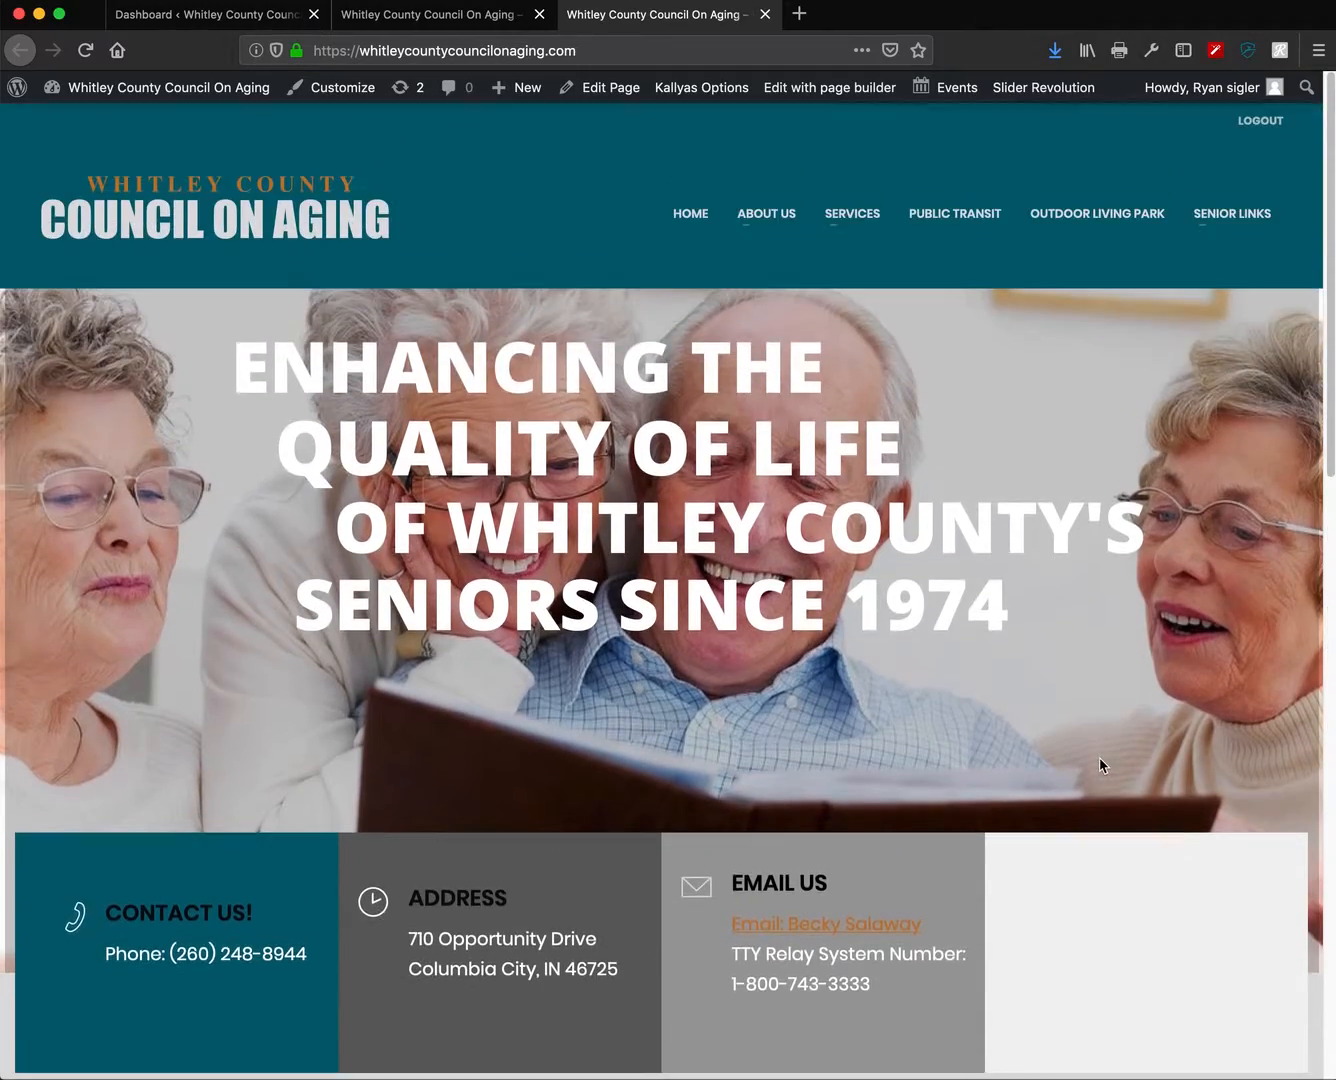
scroll(1099, 770, down, 10)
scroll(1097, 775, down, 5)
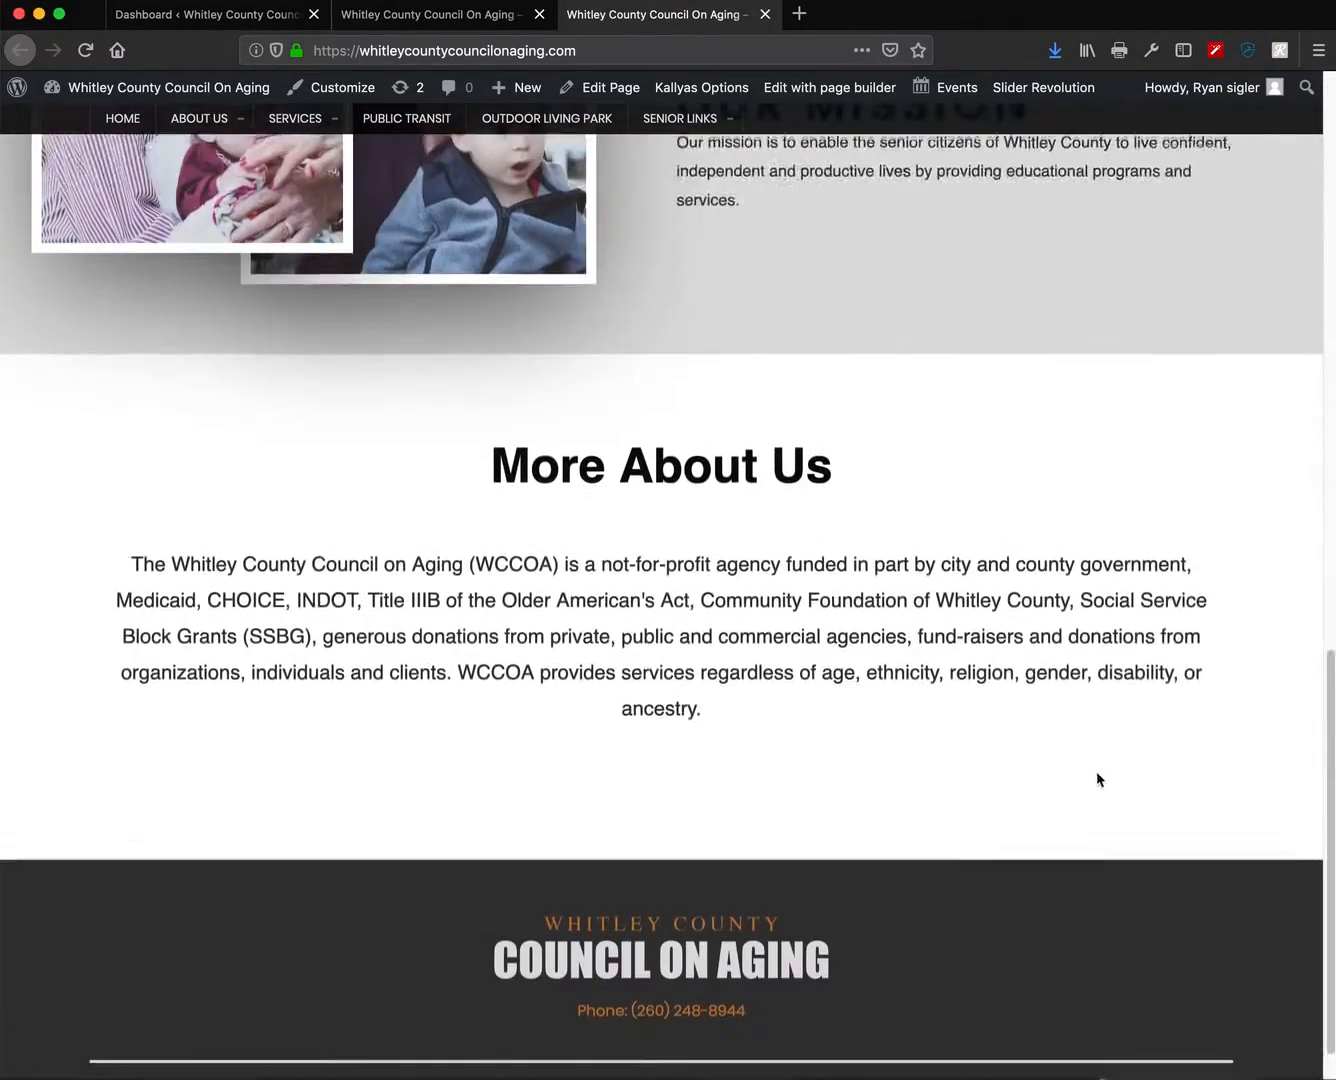
scroll(1099, 778, up, 1)
scroll(1101, 778, up, 8)
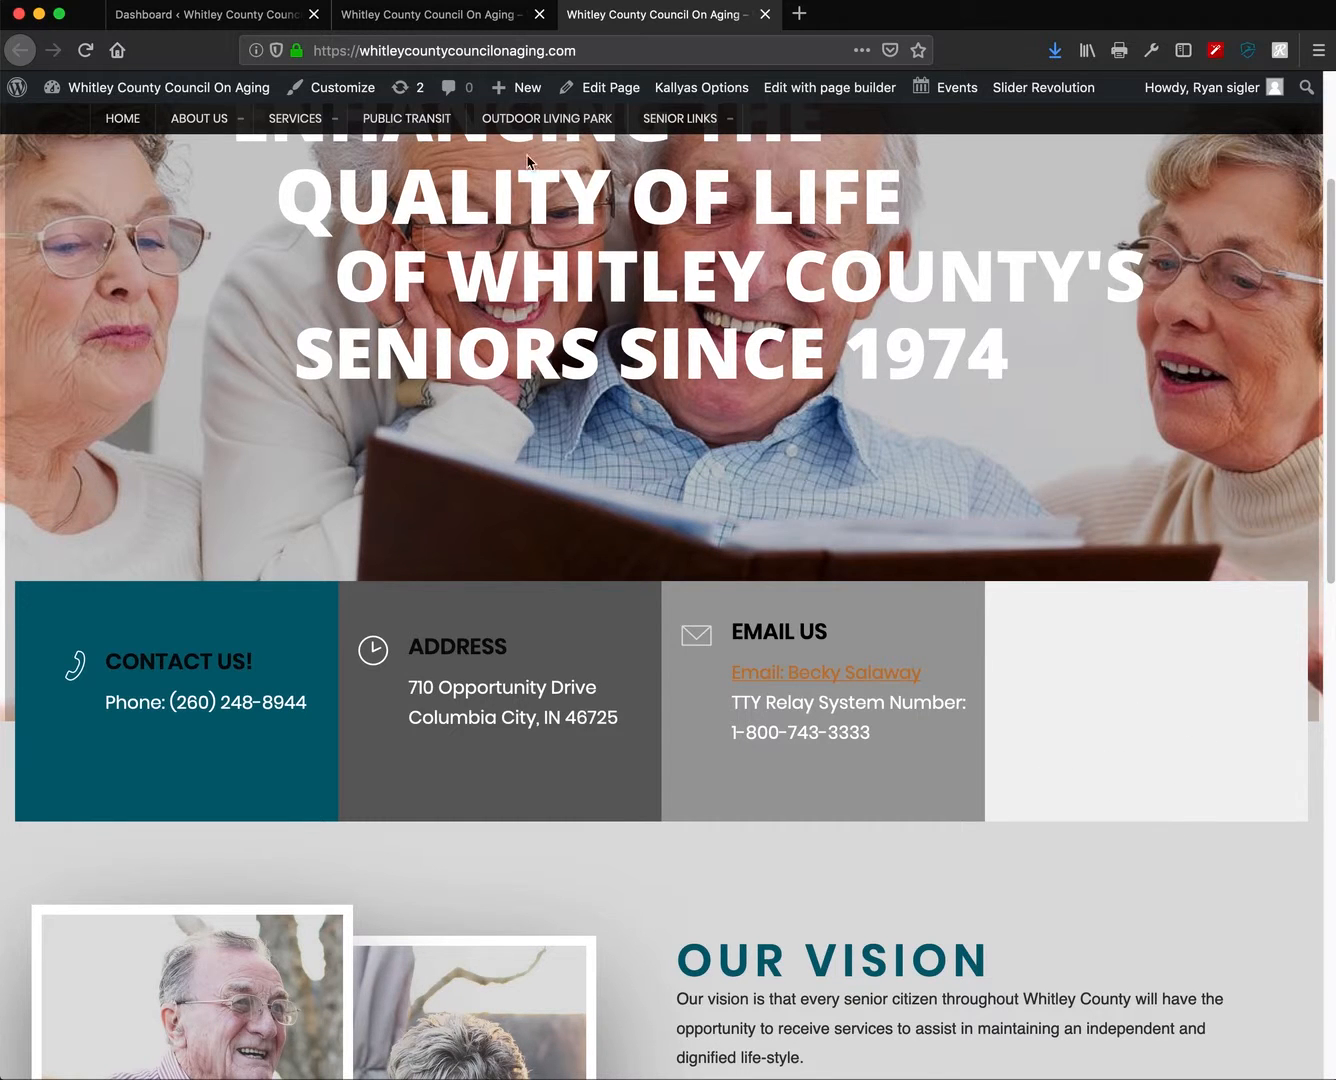
scroll(853, 585, up, 3)
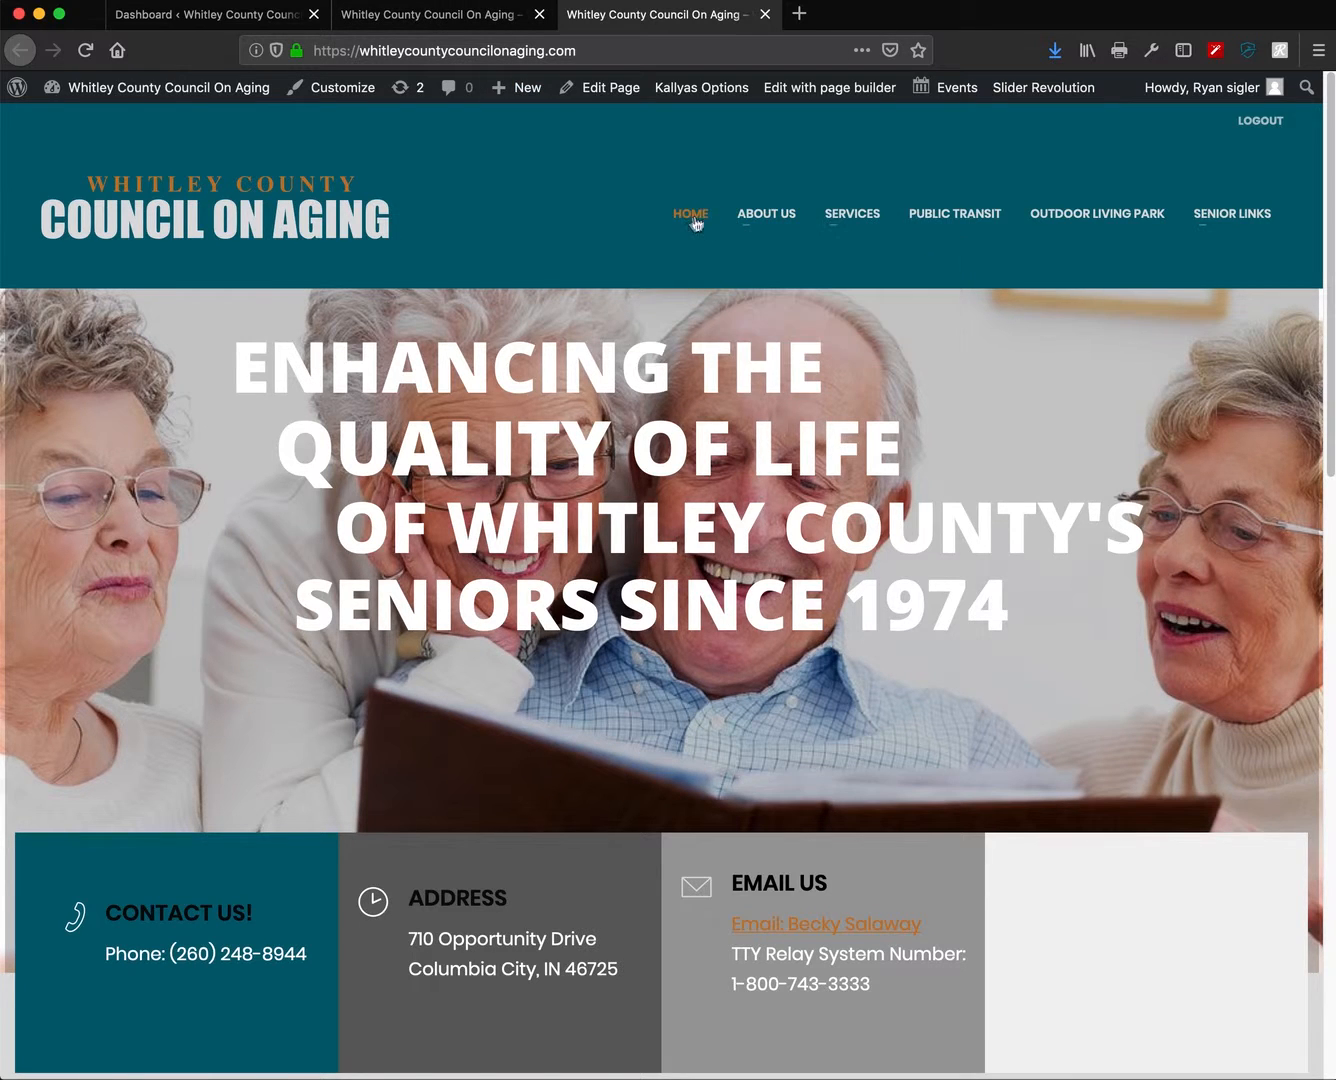
mouse_move(729, 217)
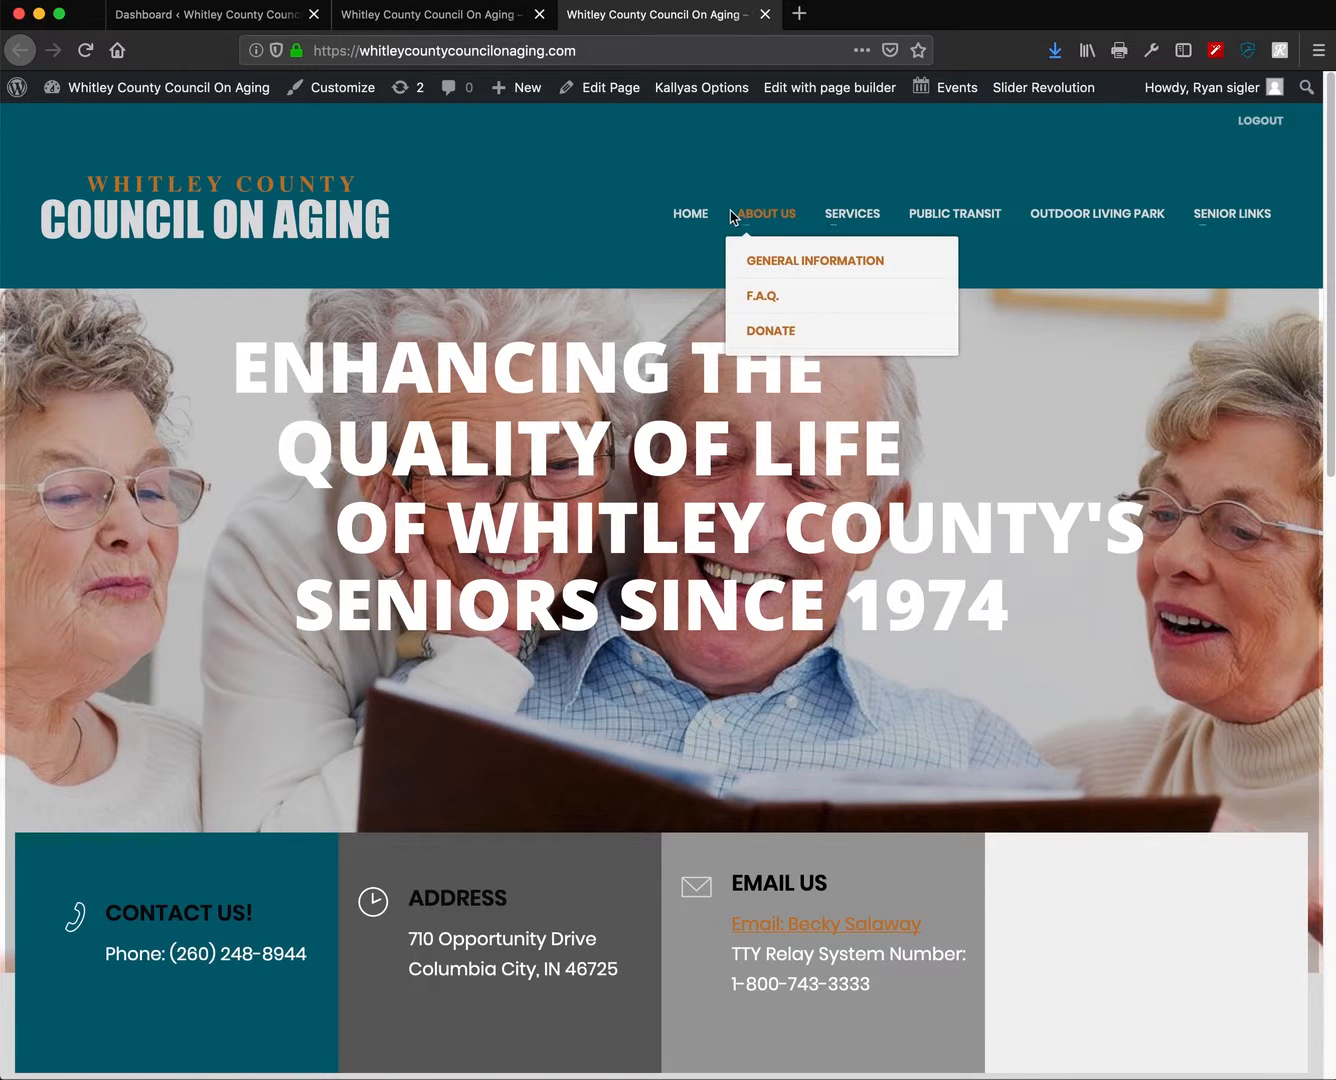
click(440, 14)
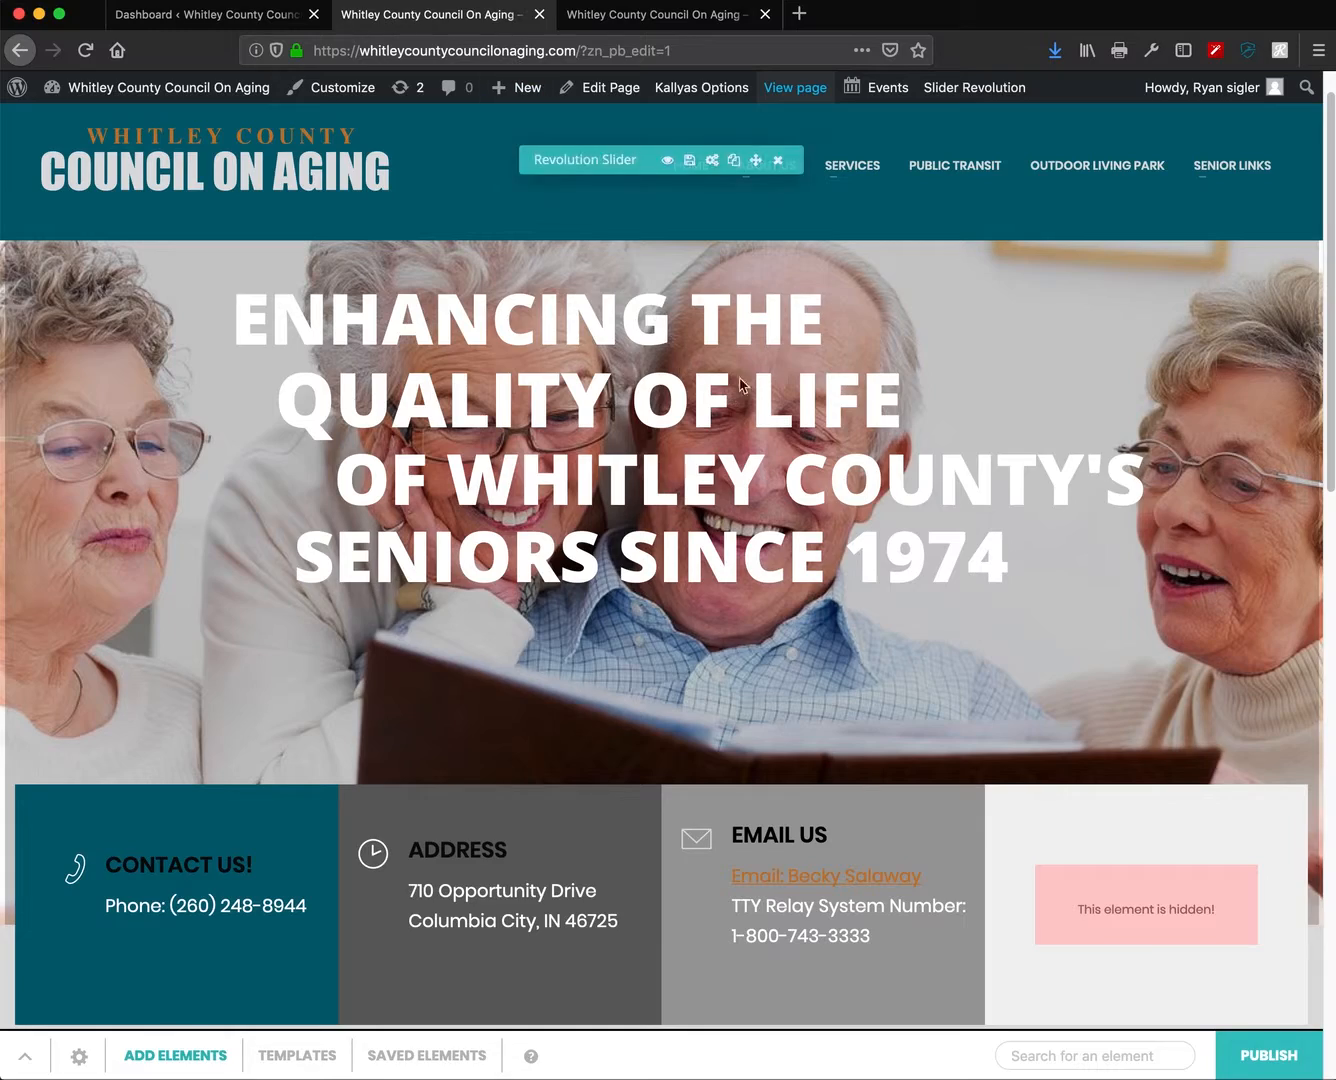
scroll(760, 584, down, 10)
scroll(760, 584, down, 1)
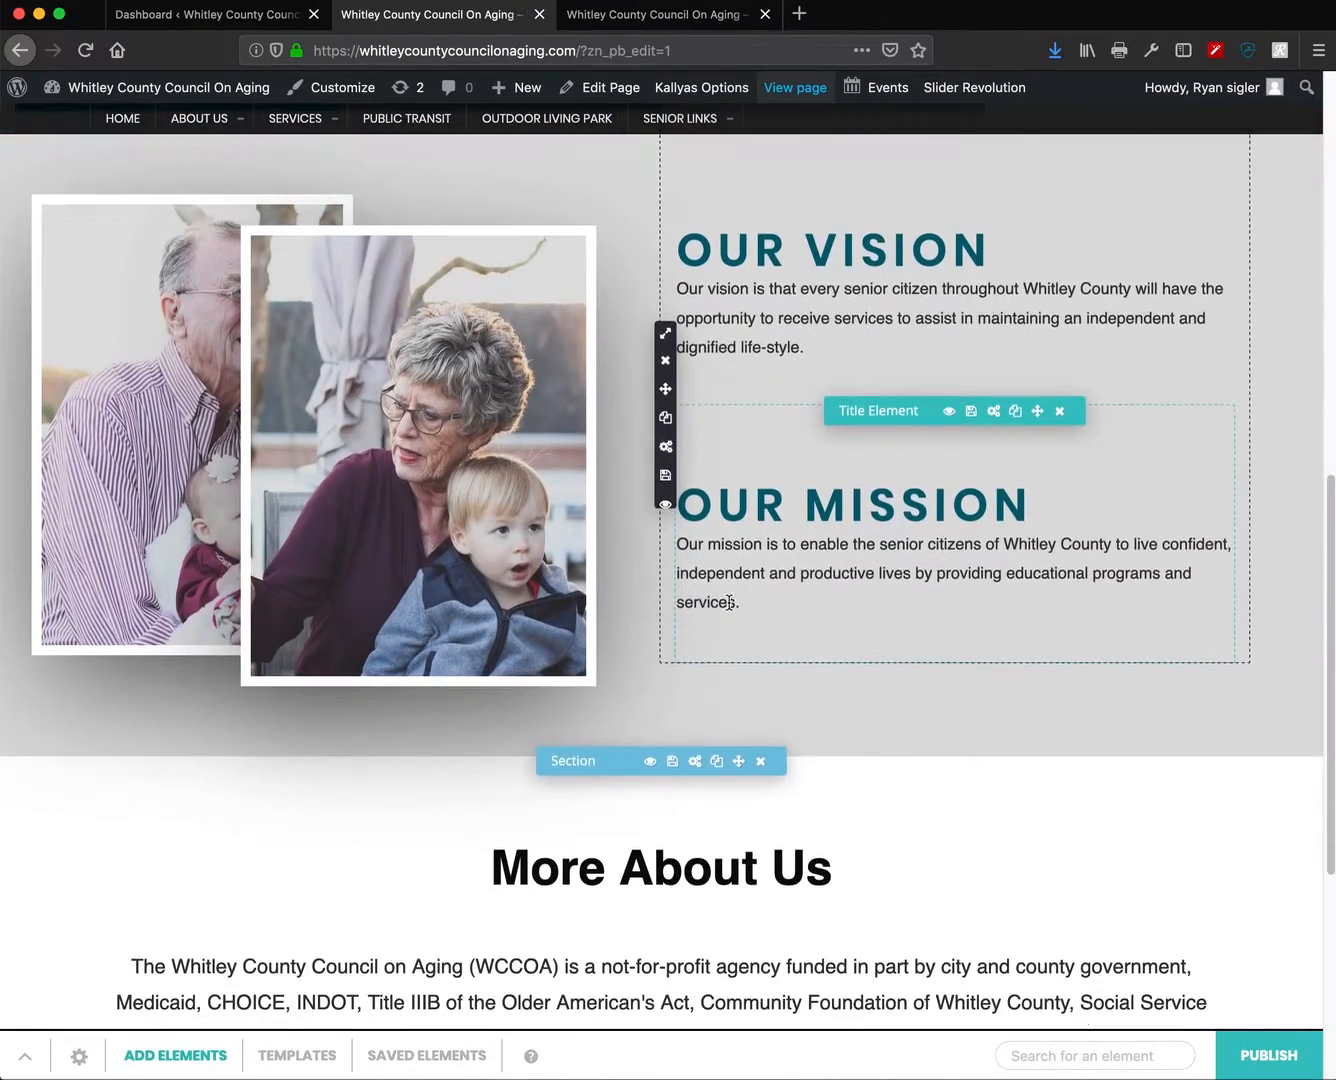
scroll(700, 650, up, 5)
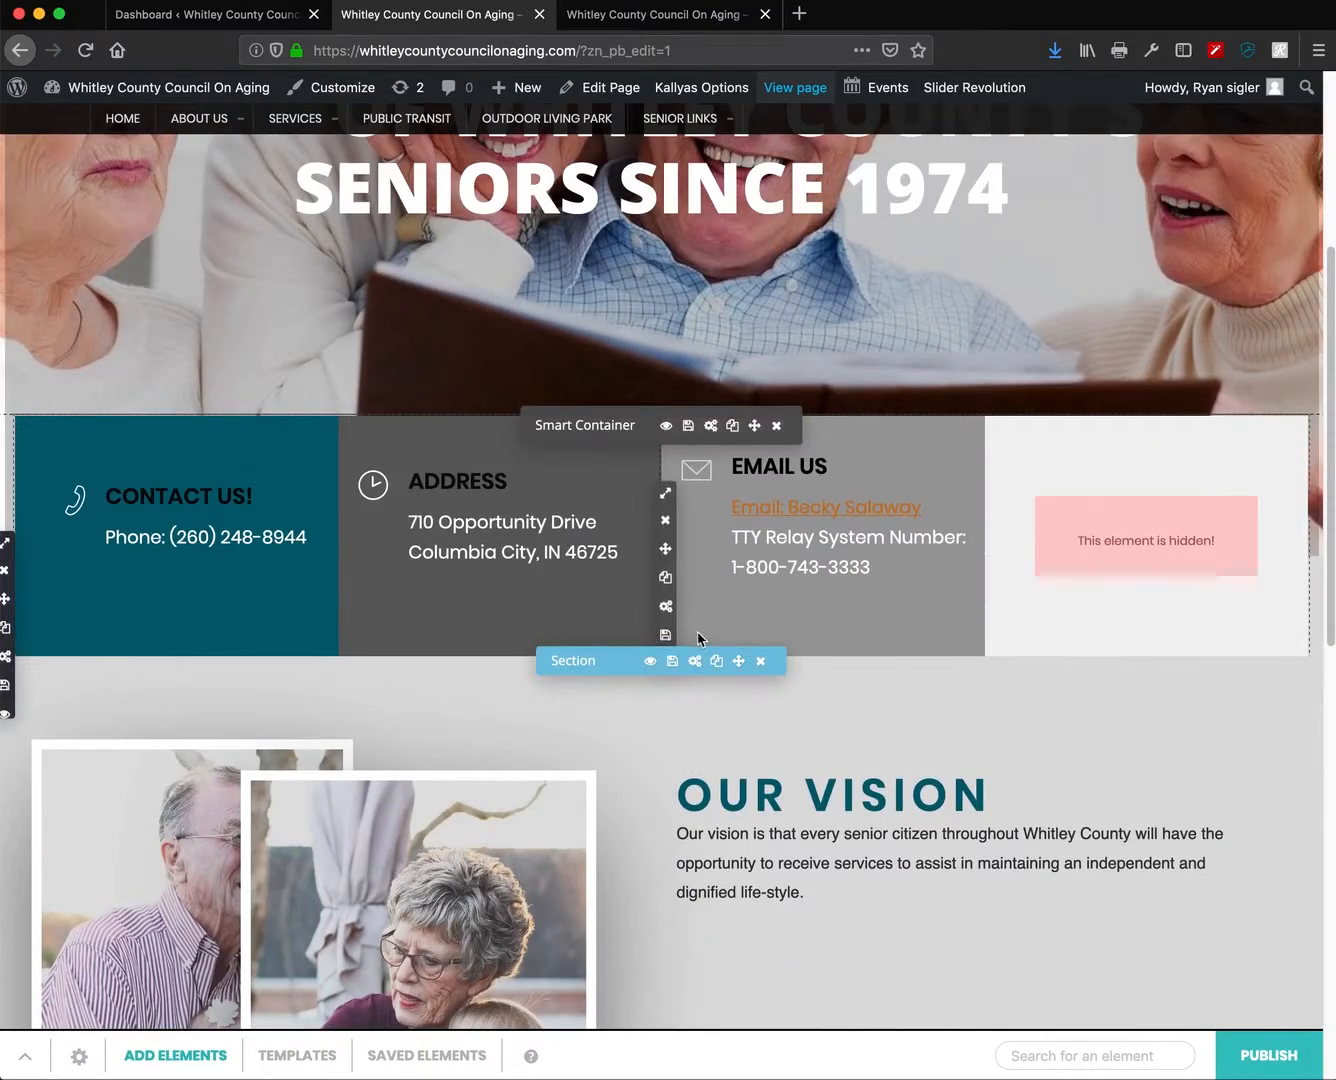
scroll(694, 640, down, 3)
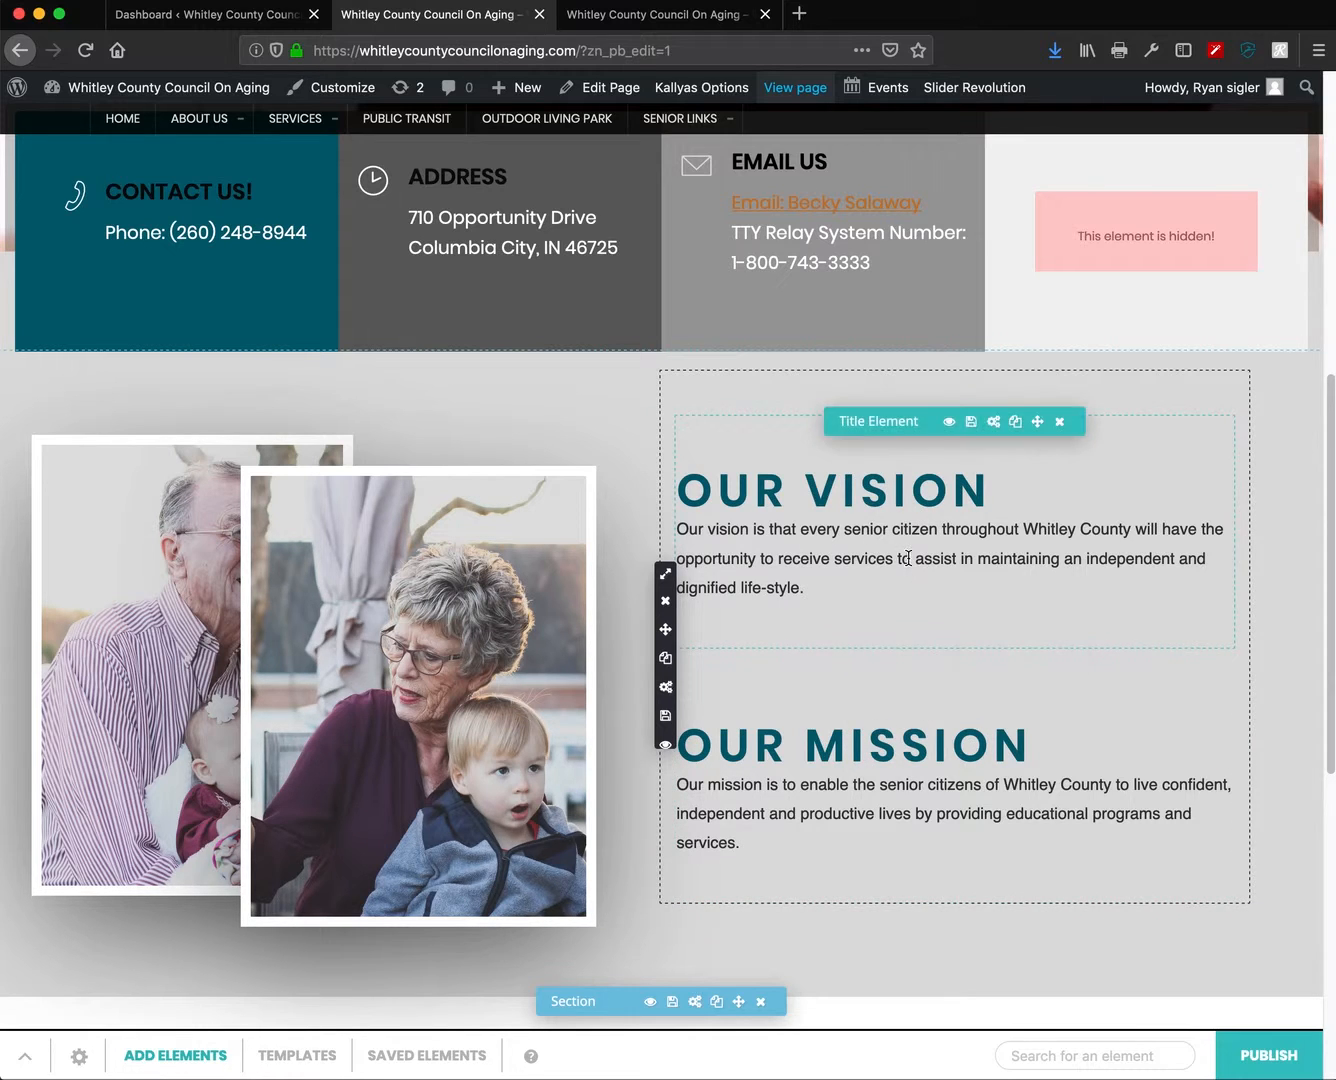
- Open the Our Vision title's settings, expand the dialog, then save and close it
click(995, 423)
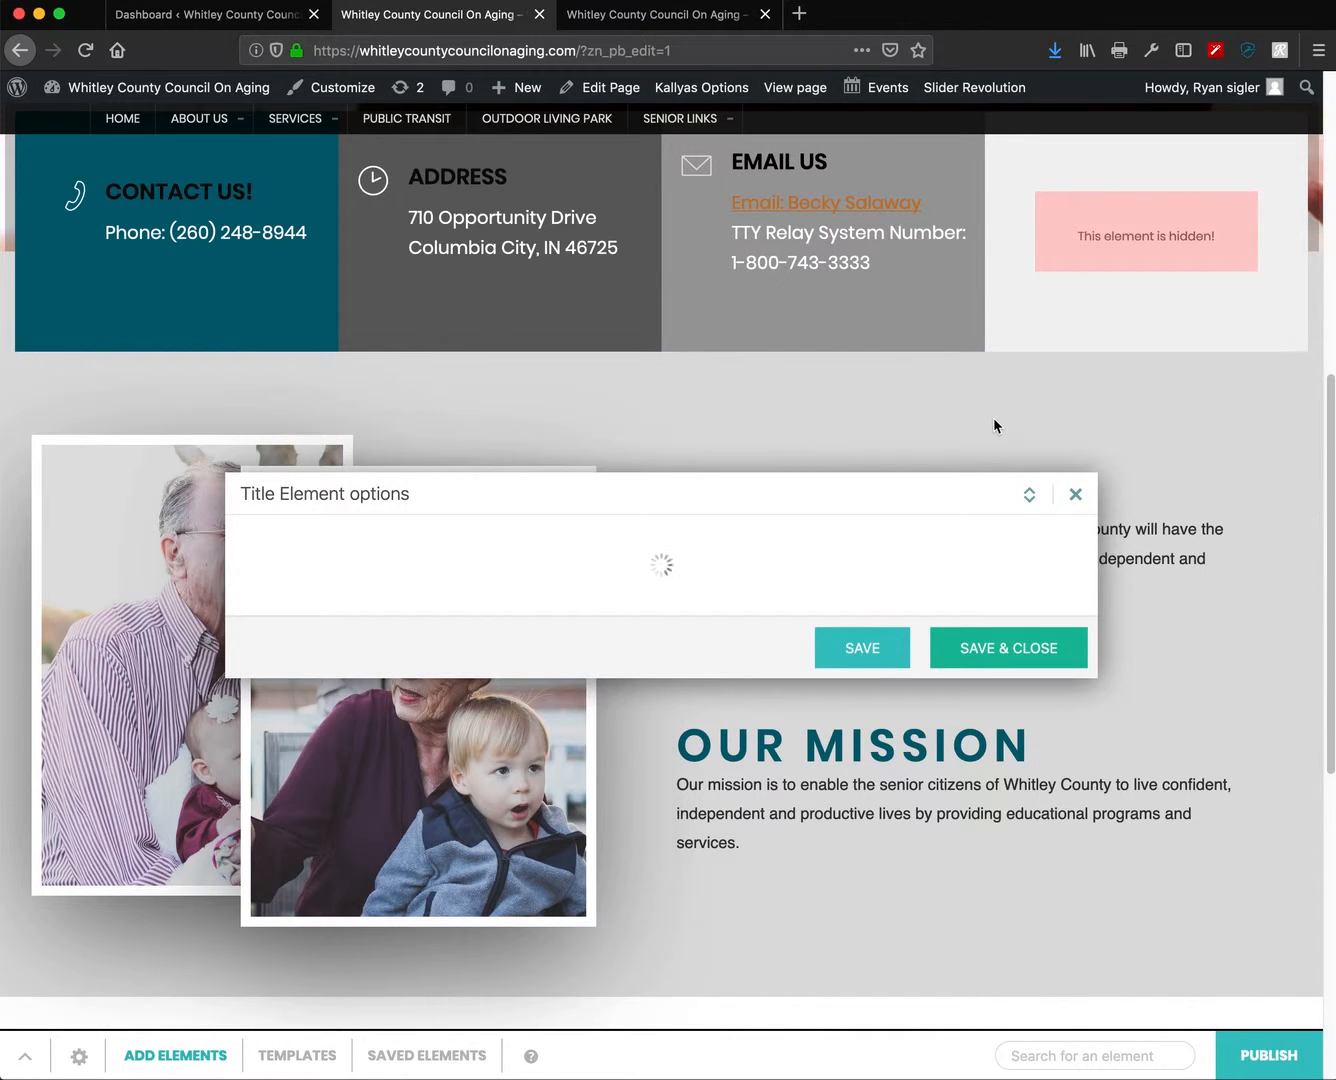
drag(773, 349, 568, 186)
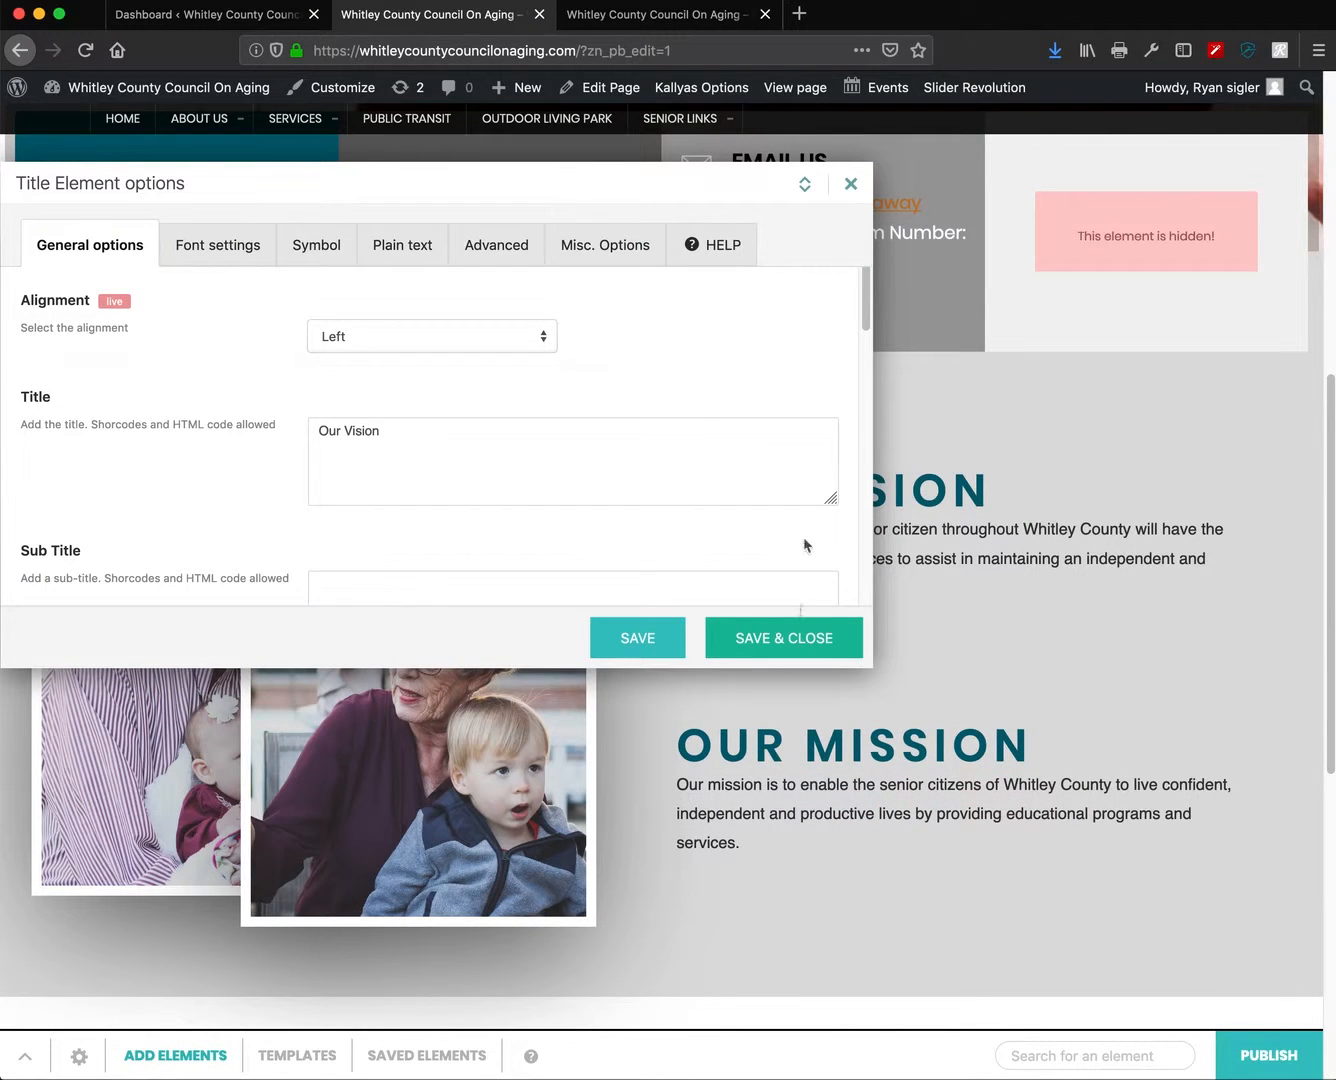
click(804, 184)
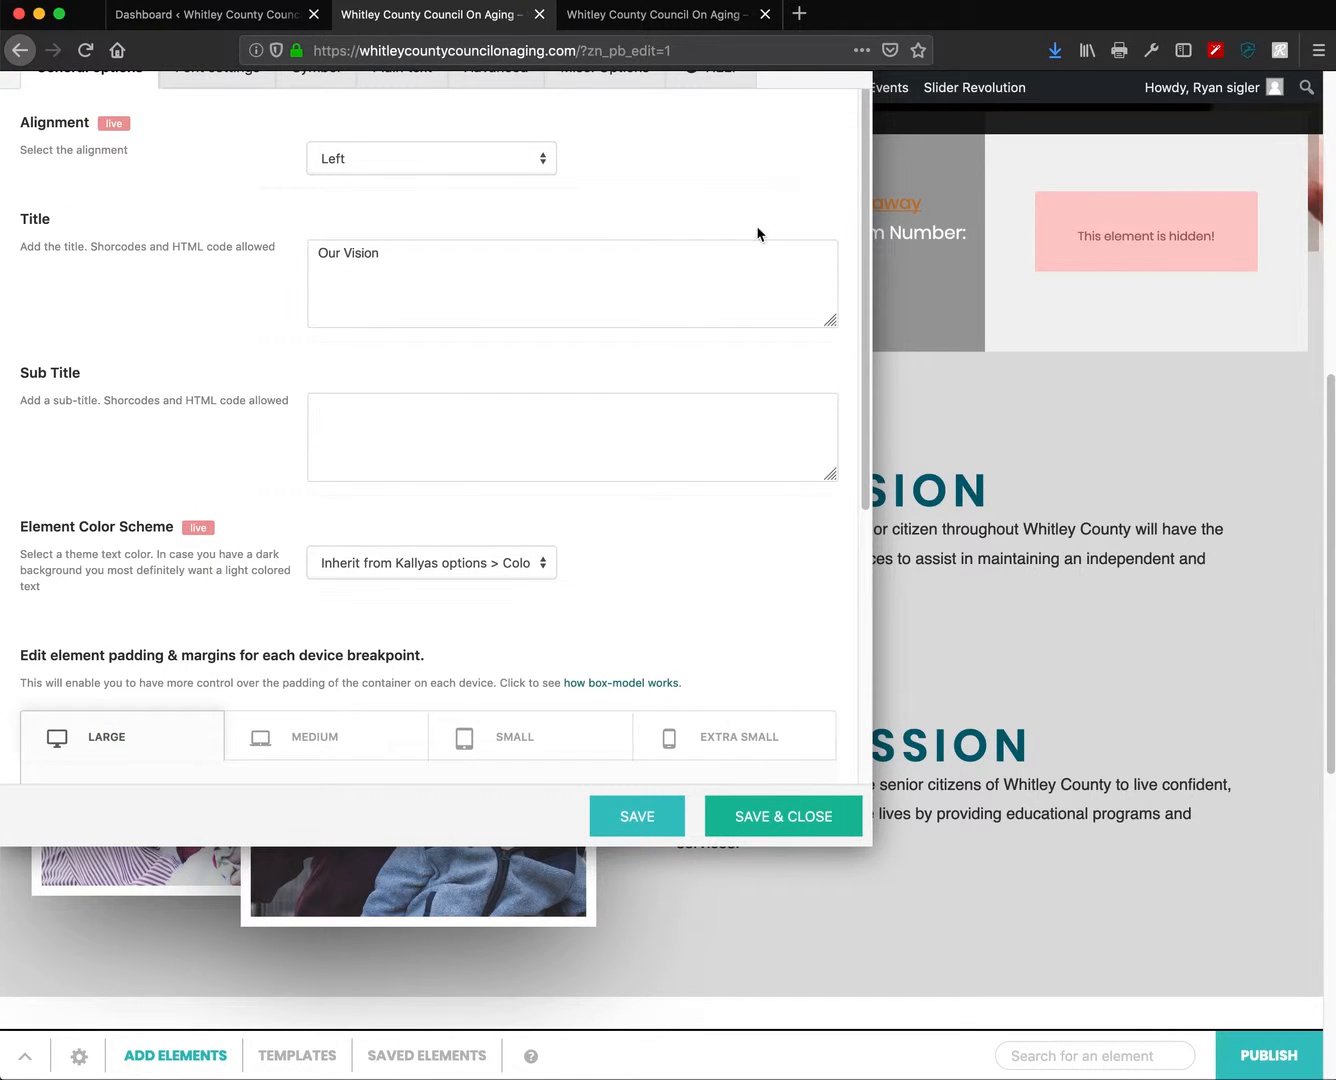
scroll(1129, 300, up, 2)
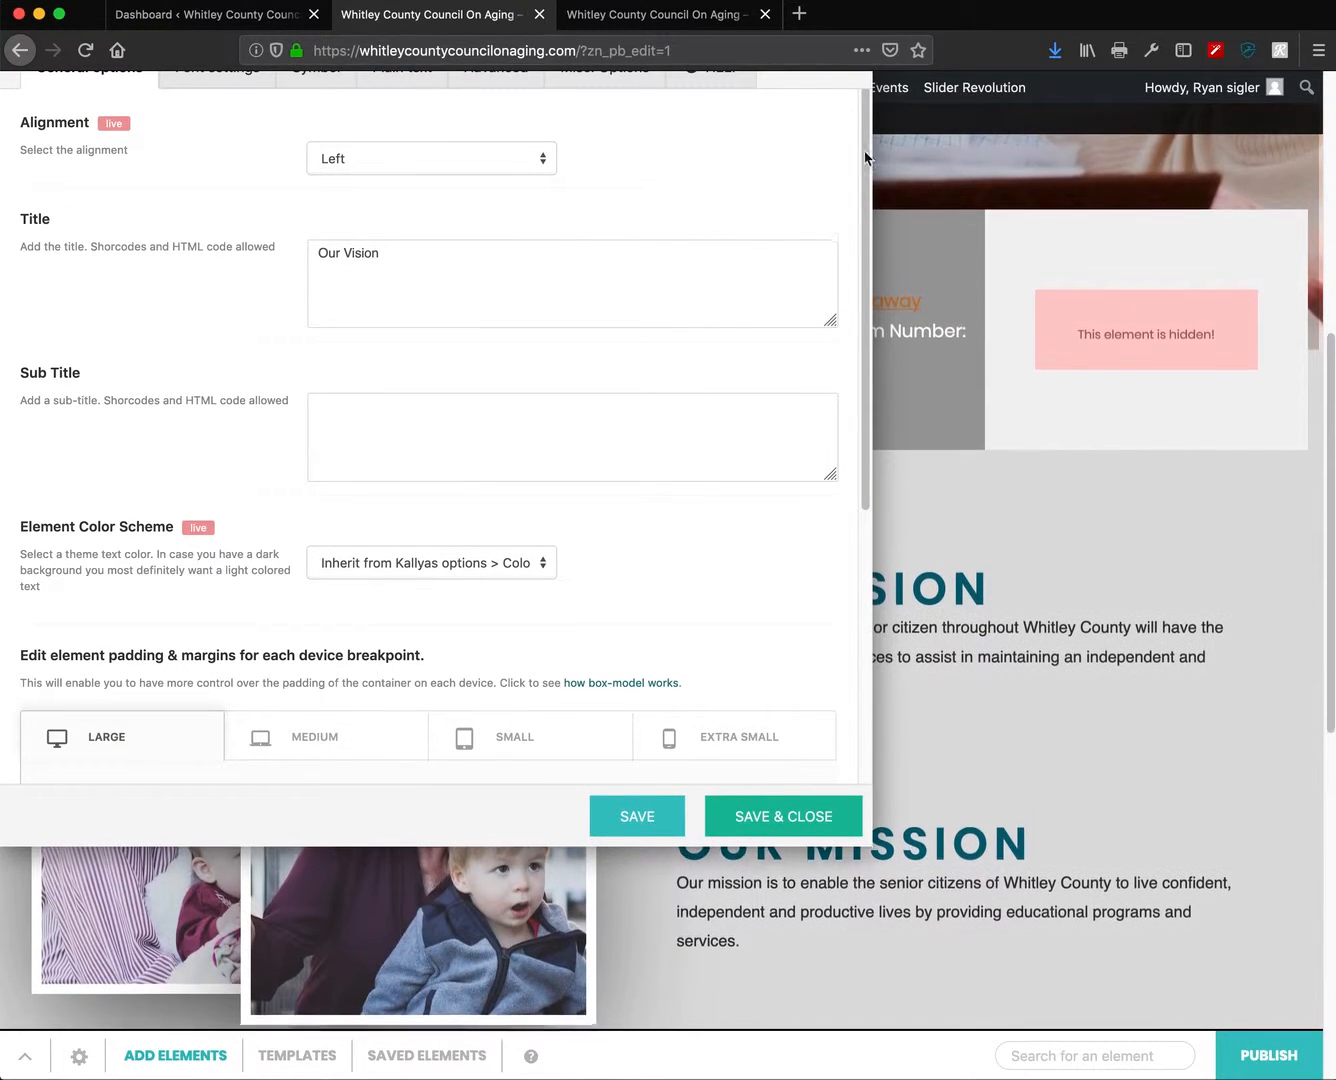
double_click(790, 153)
click(790, 153)
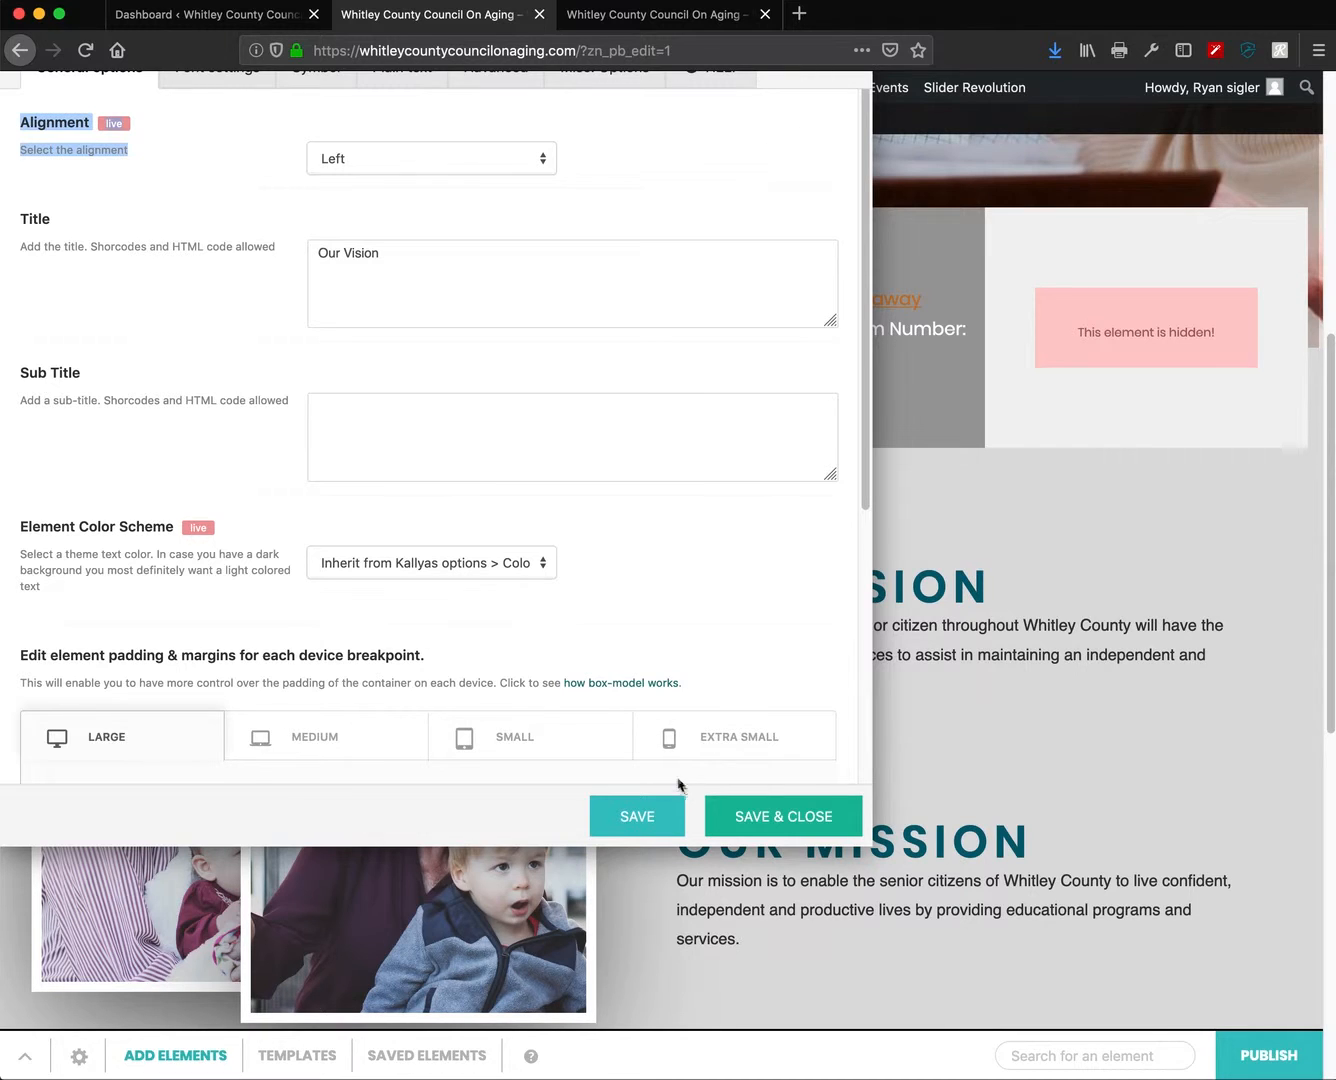
click(751, 818)
- Reopen the title settings, reposition the panel, and scroll to its 50px top / 25px bottom padding
click(993, 522)
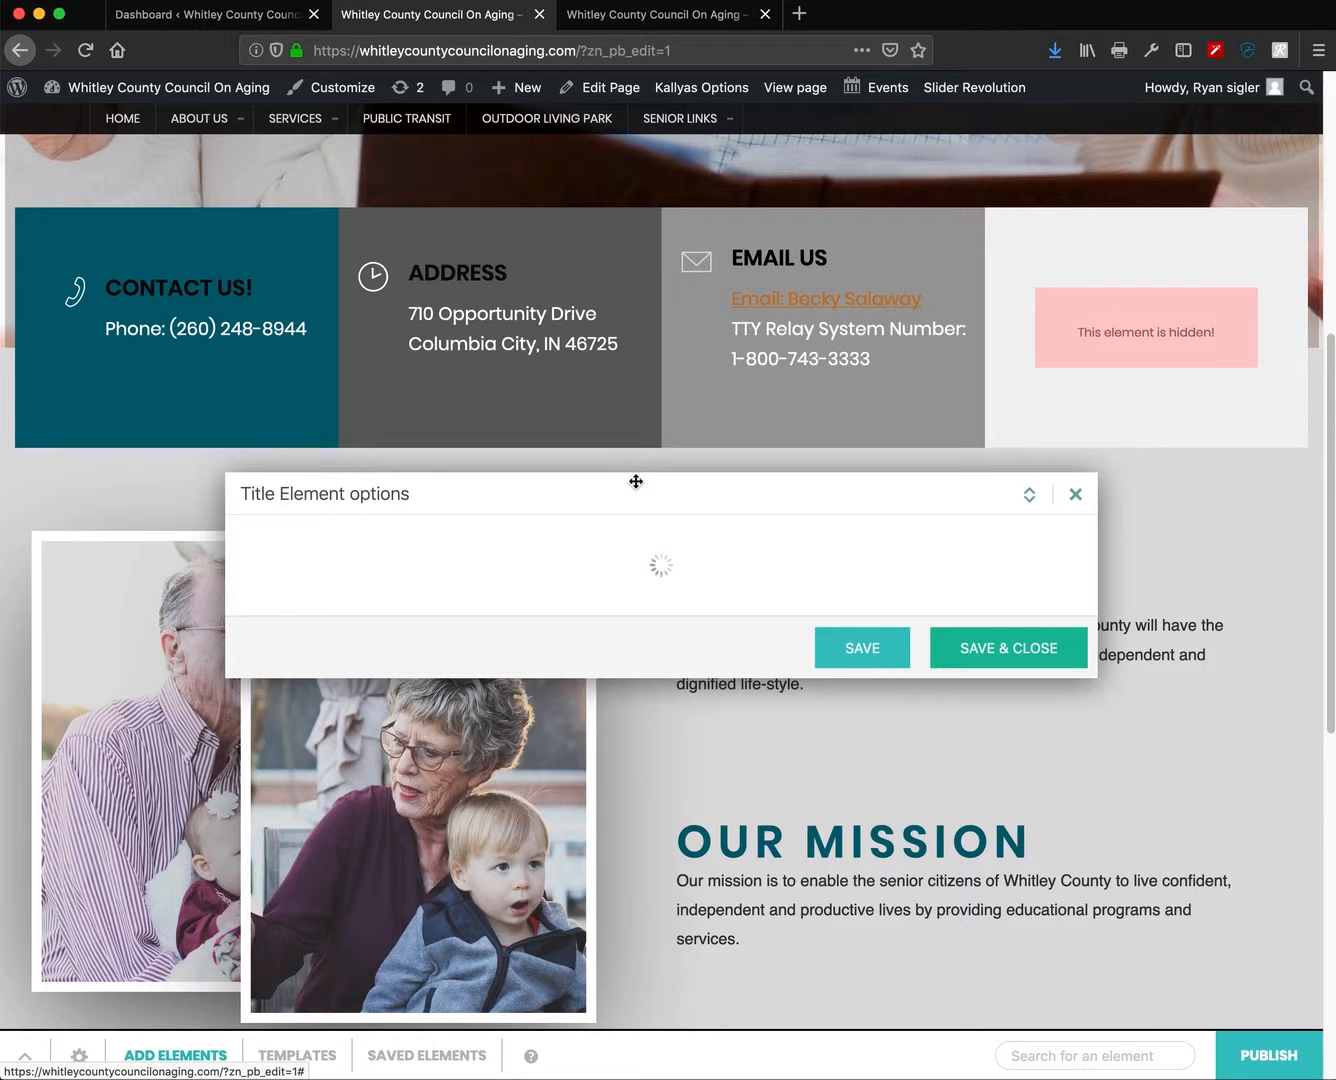
drag(584, 346, 433, 350)
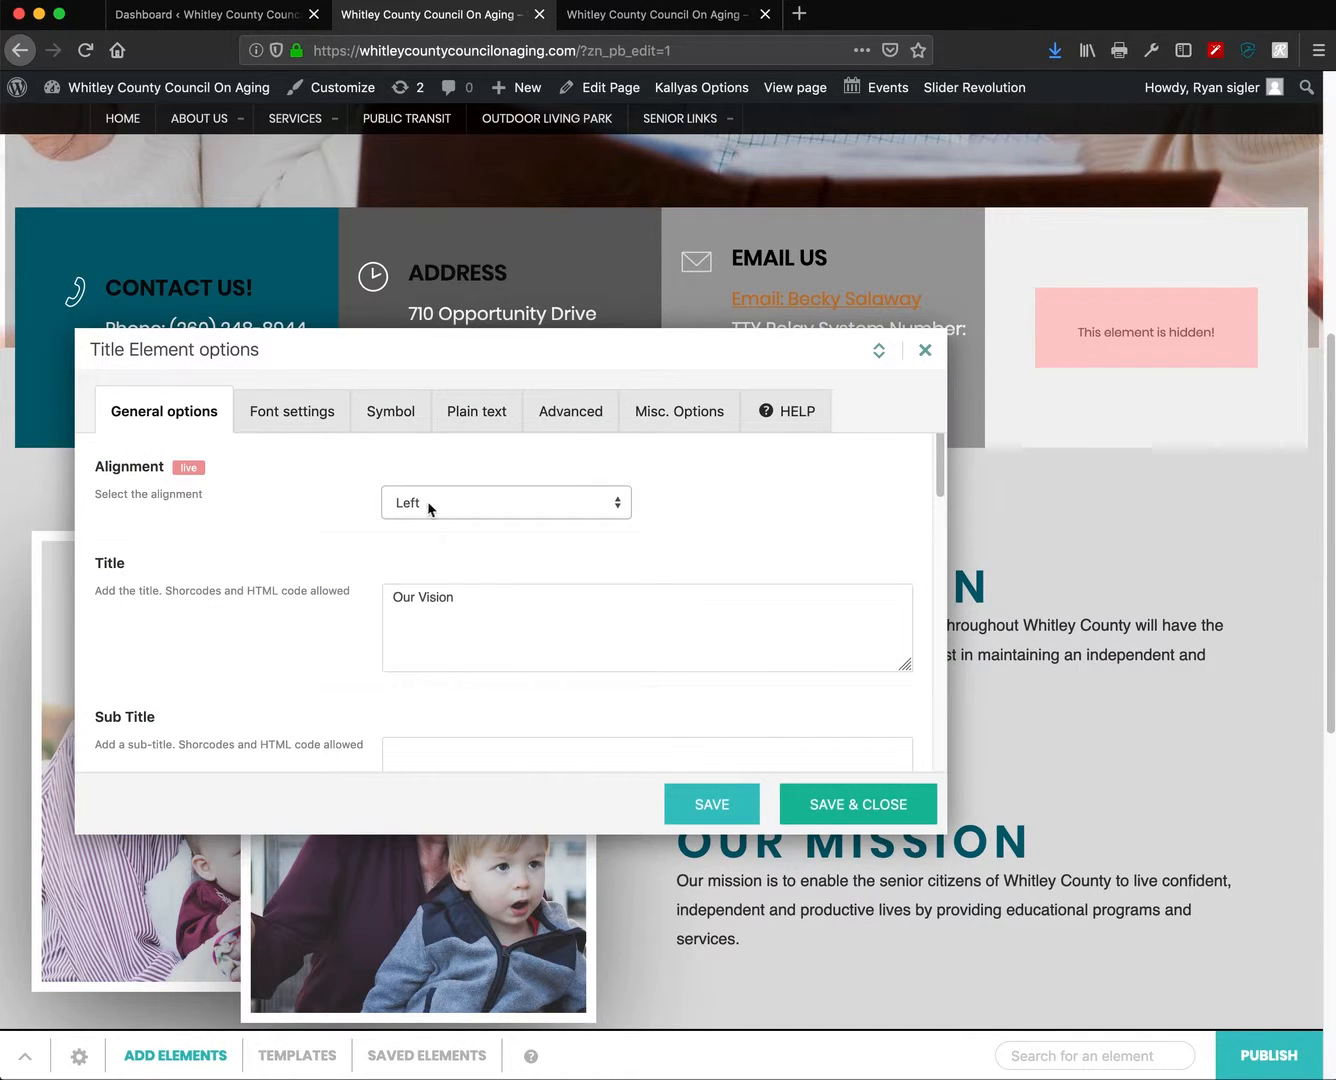
drag(352, 352, 312, 241)
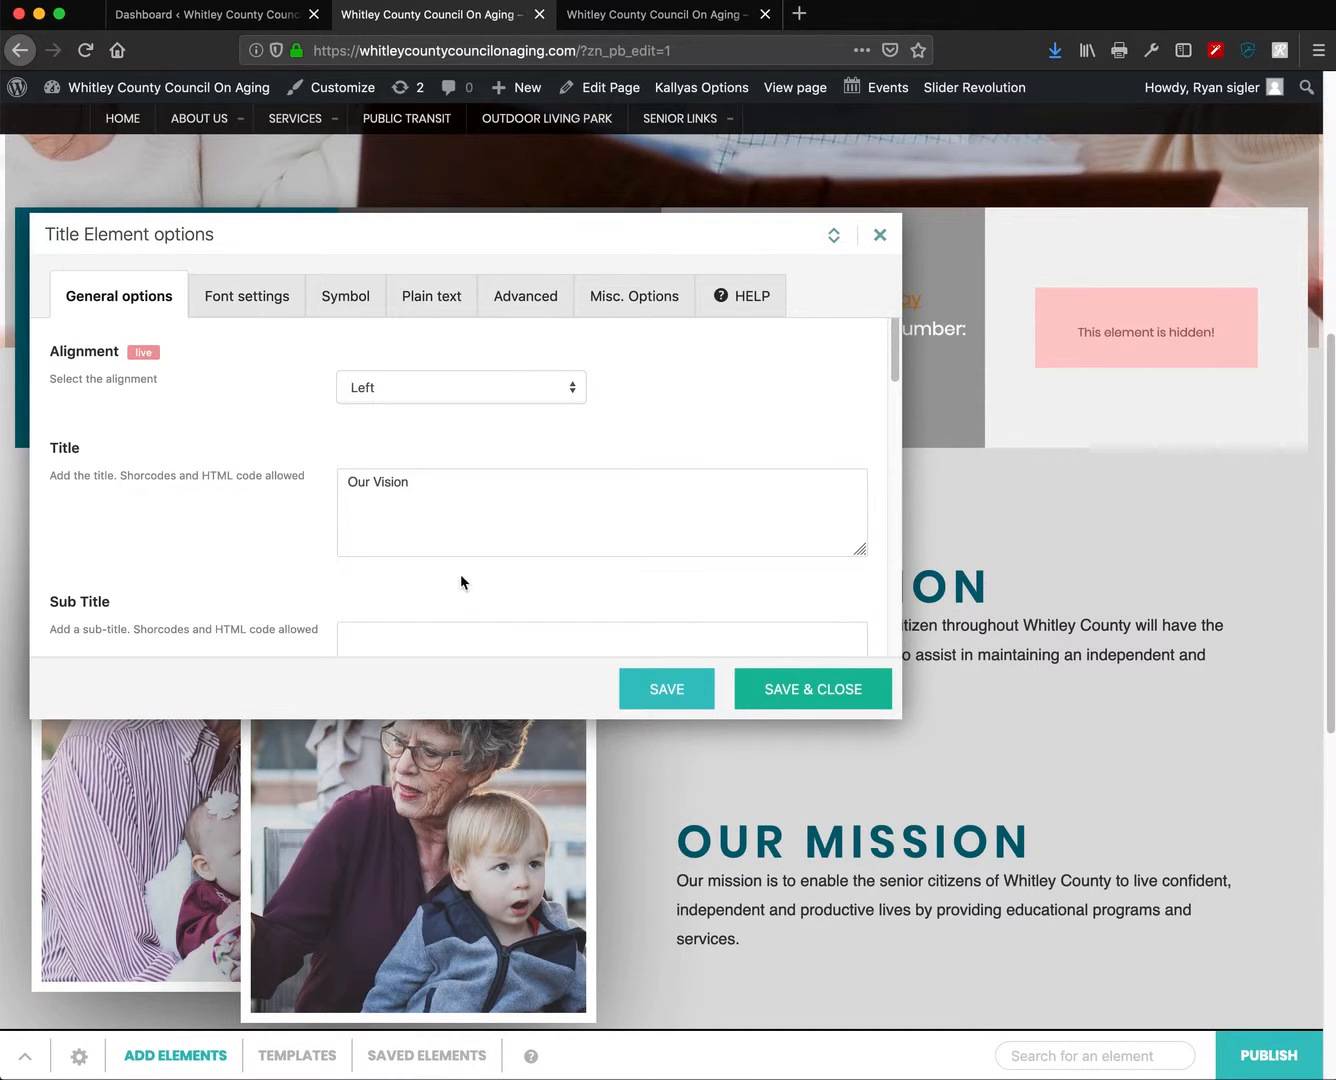
drag(444, 241, 467, 399)
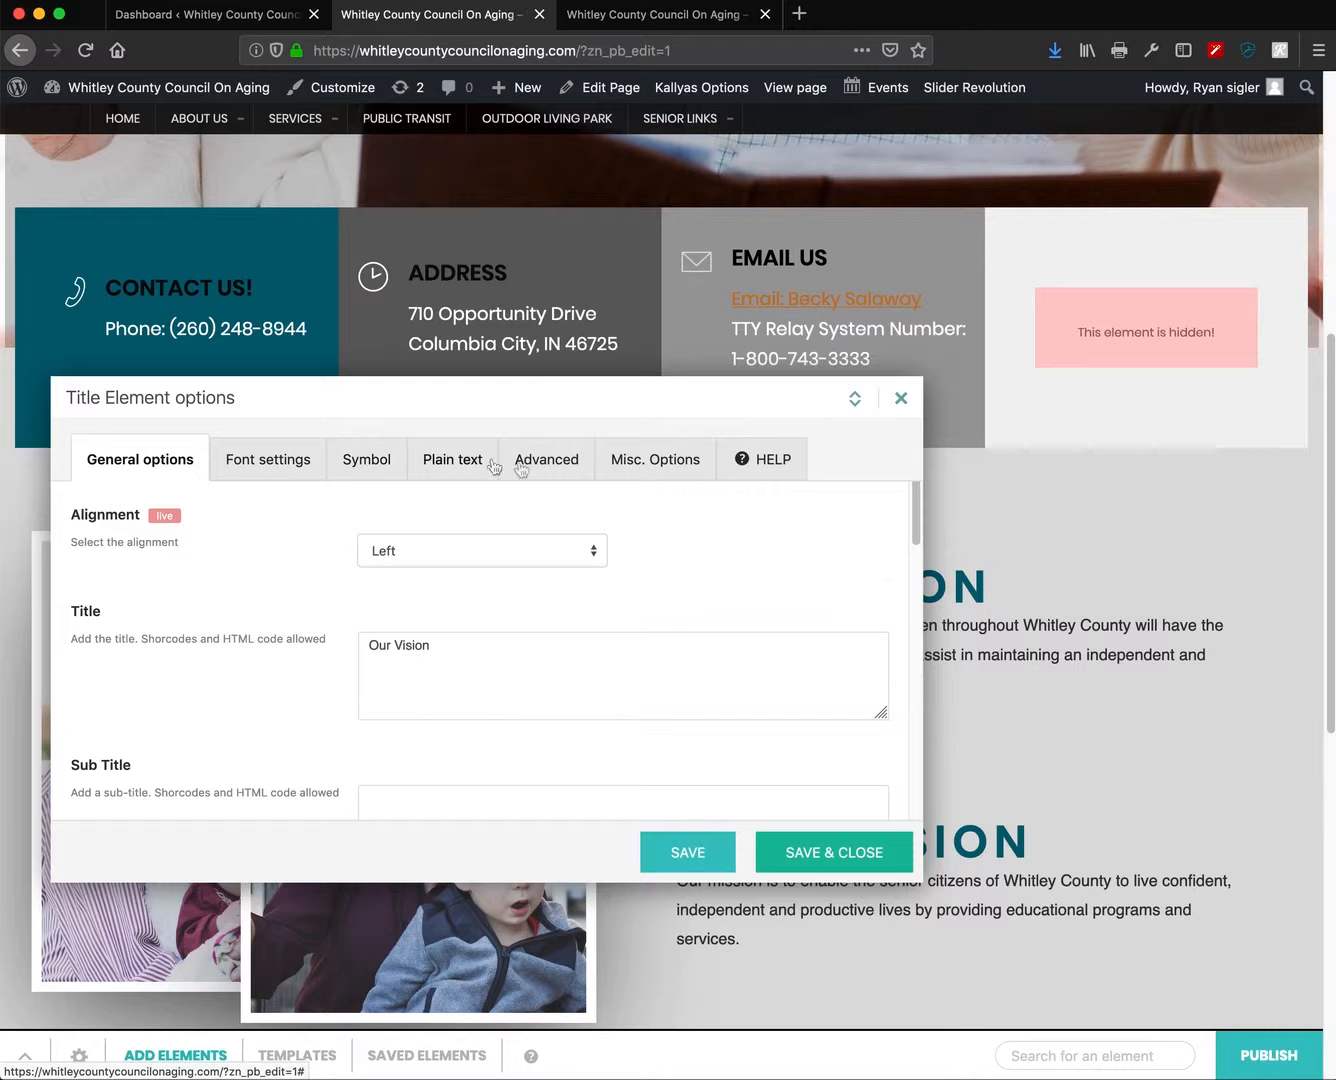
drag(382, 397, 337, 215)
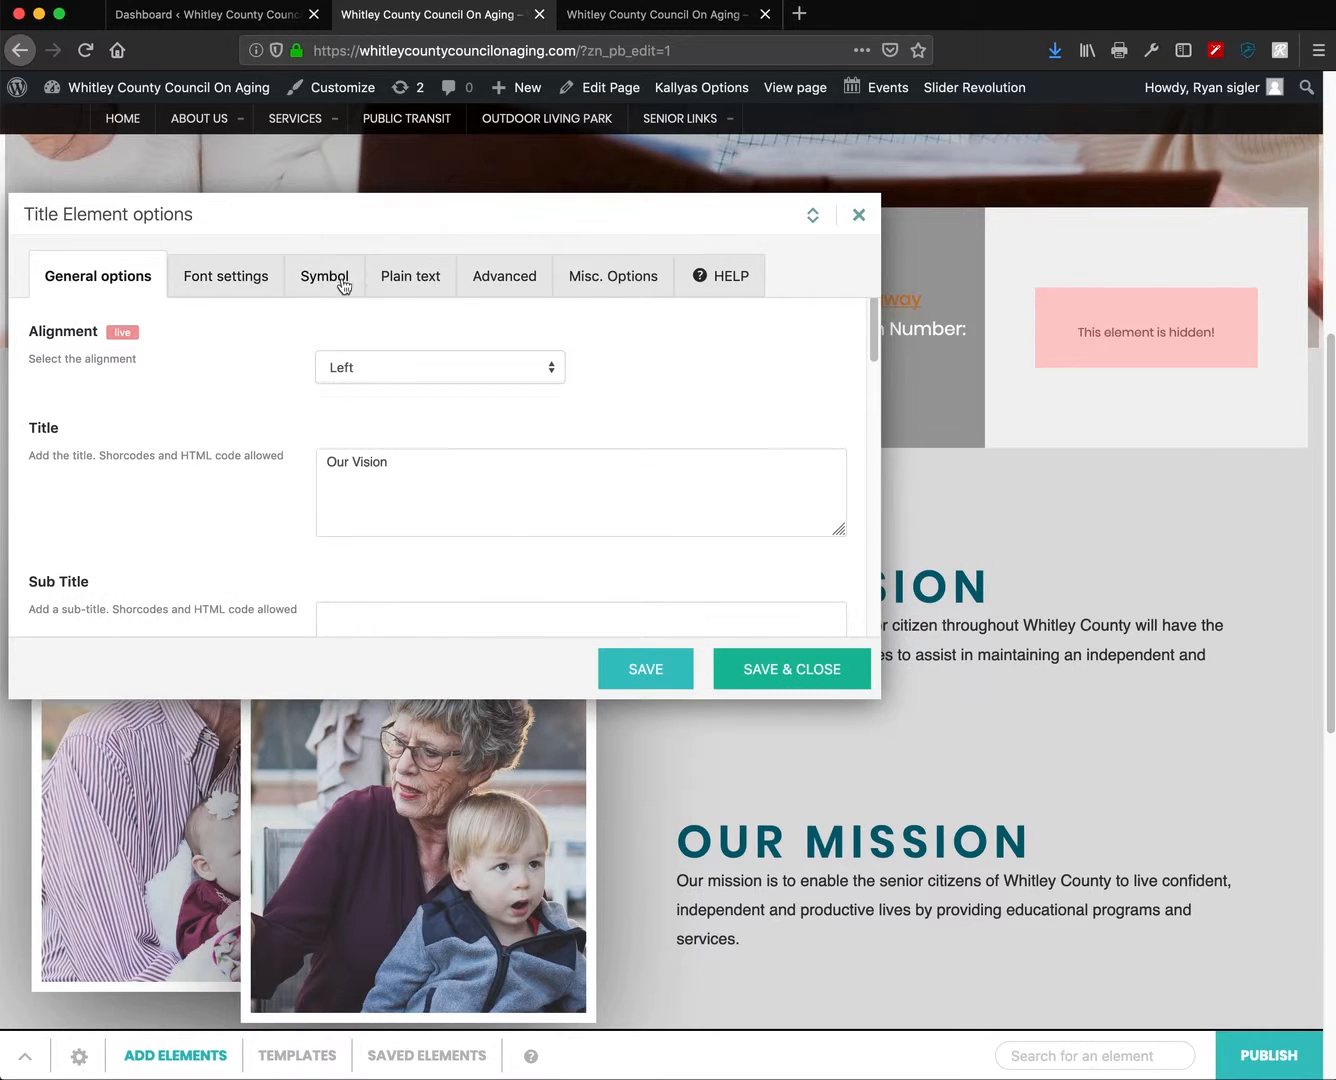
drag(485, 230, 444, 194)
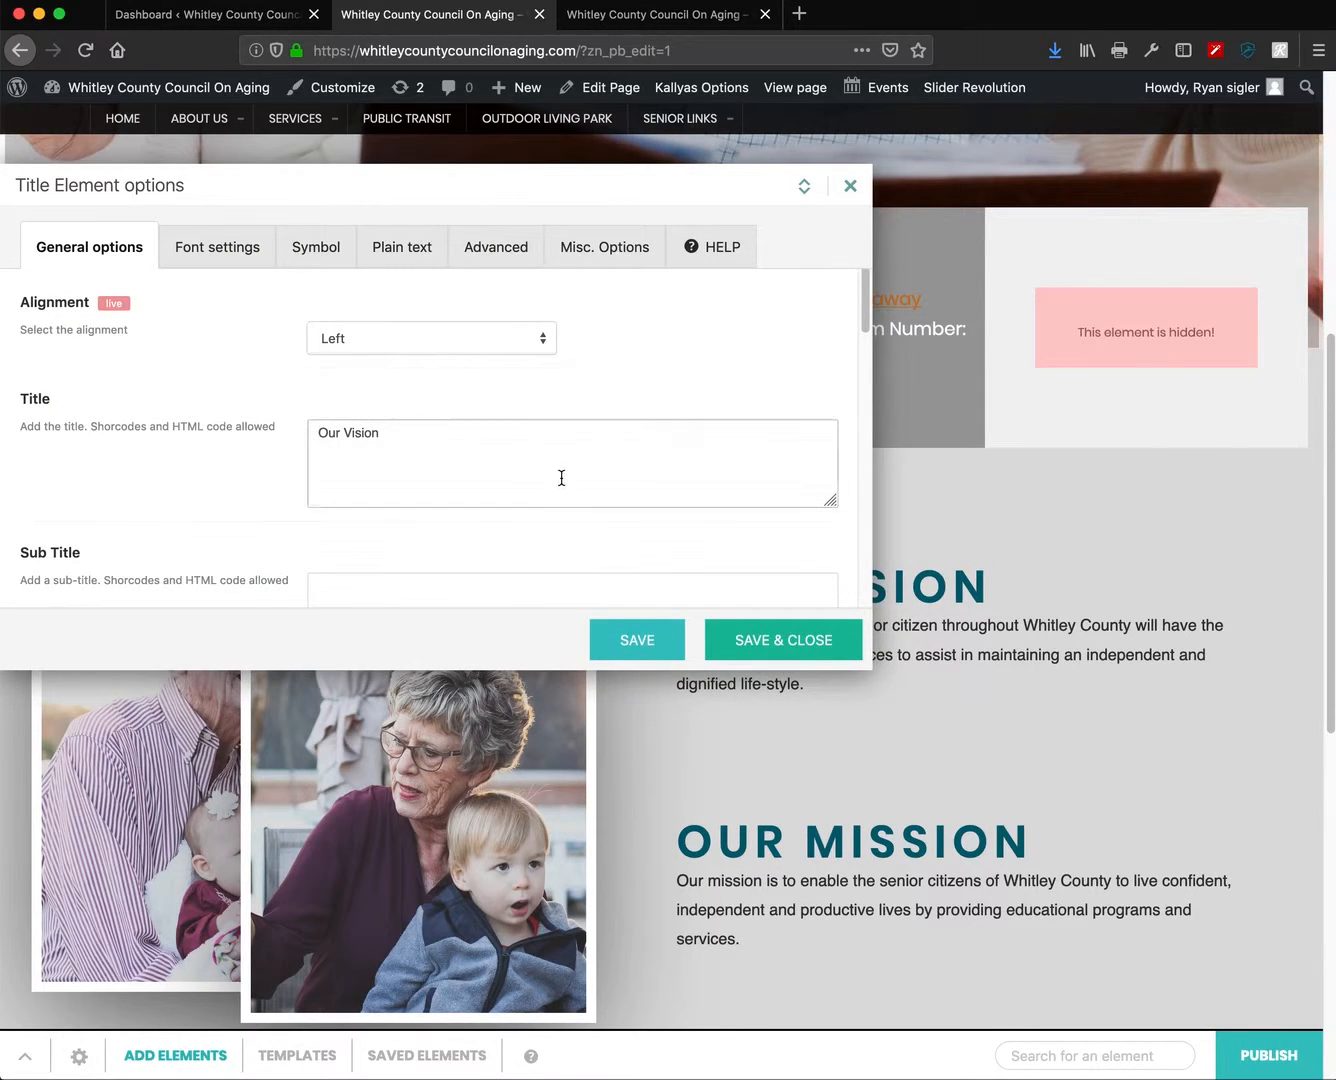
scroll(561, 477, down, 3)
drag(464, 373, 262, 367)
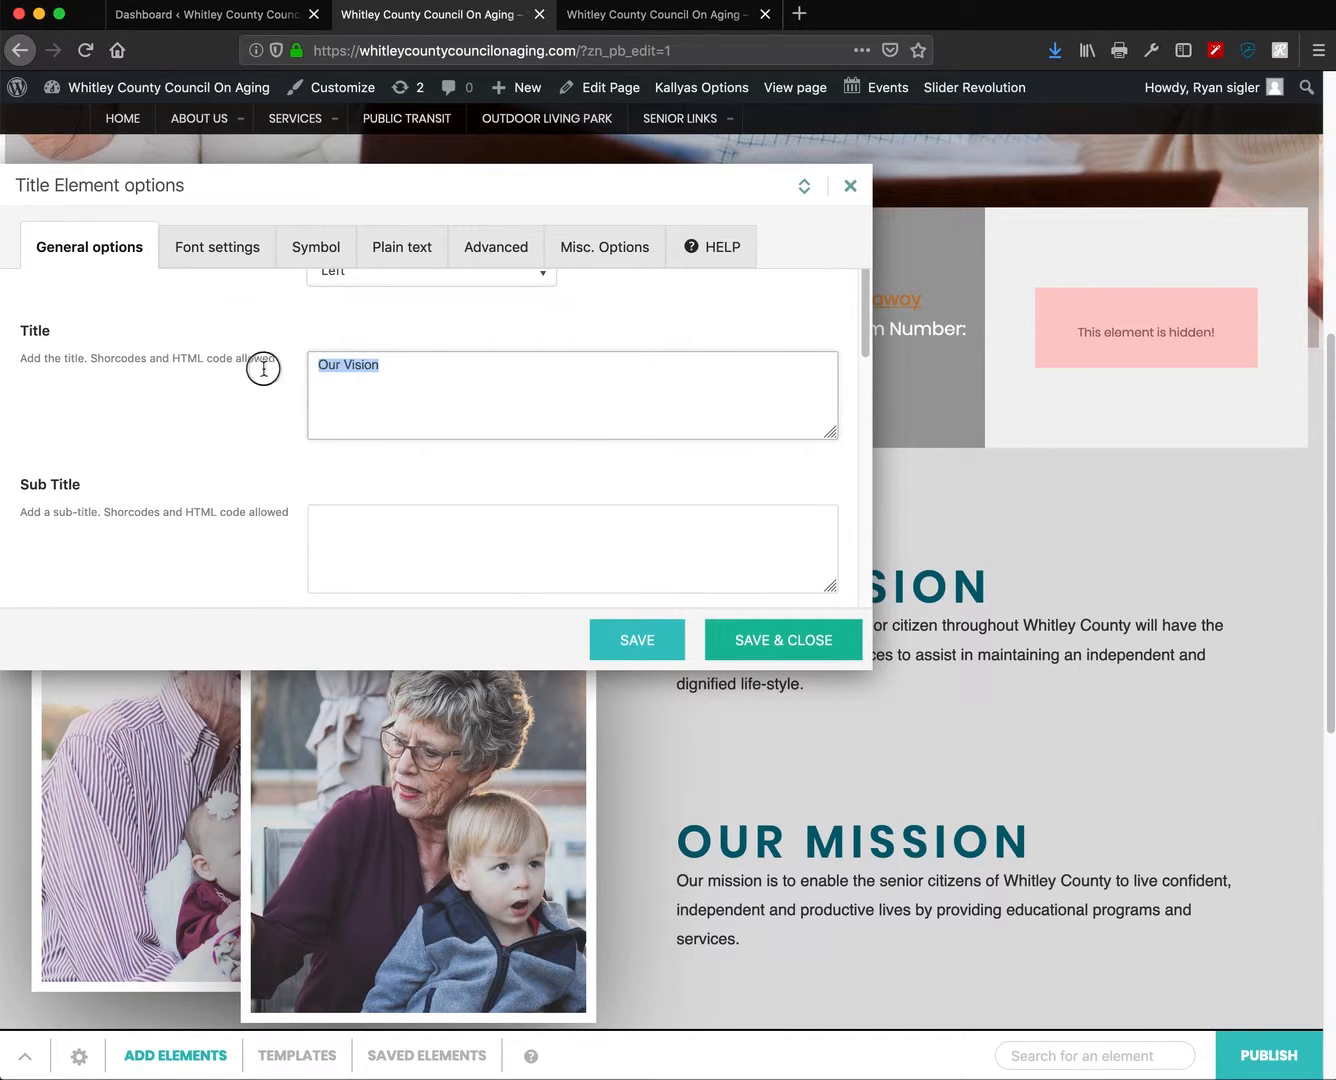
scroll(552, 471, down, 3)
scroll(551, 470, down, 6)
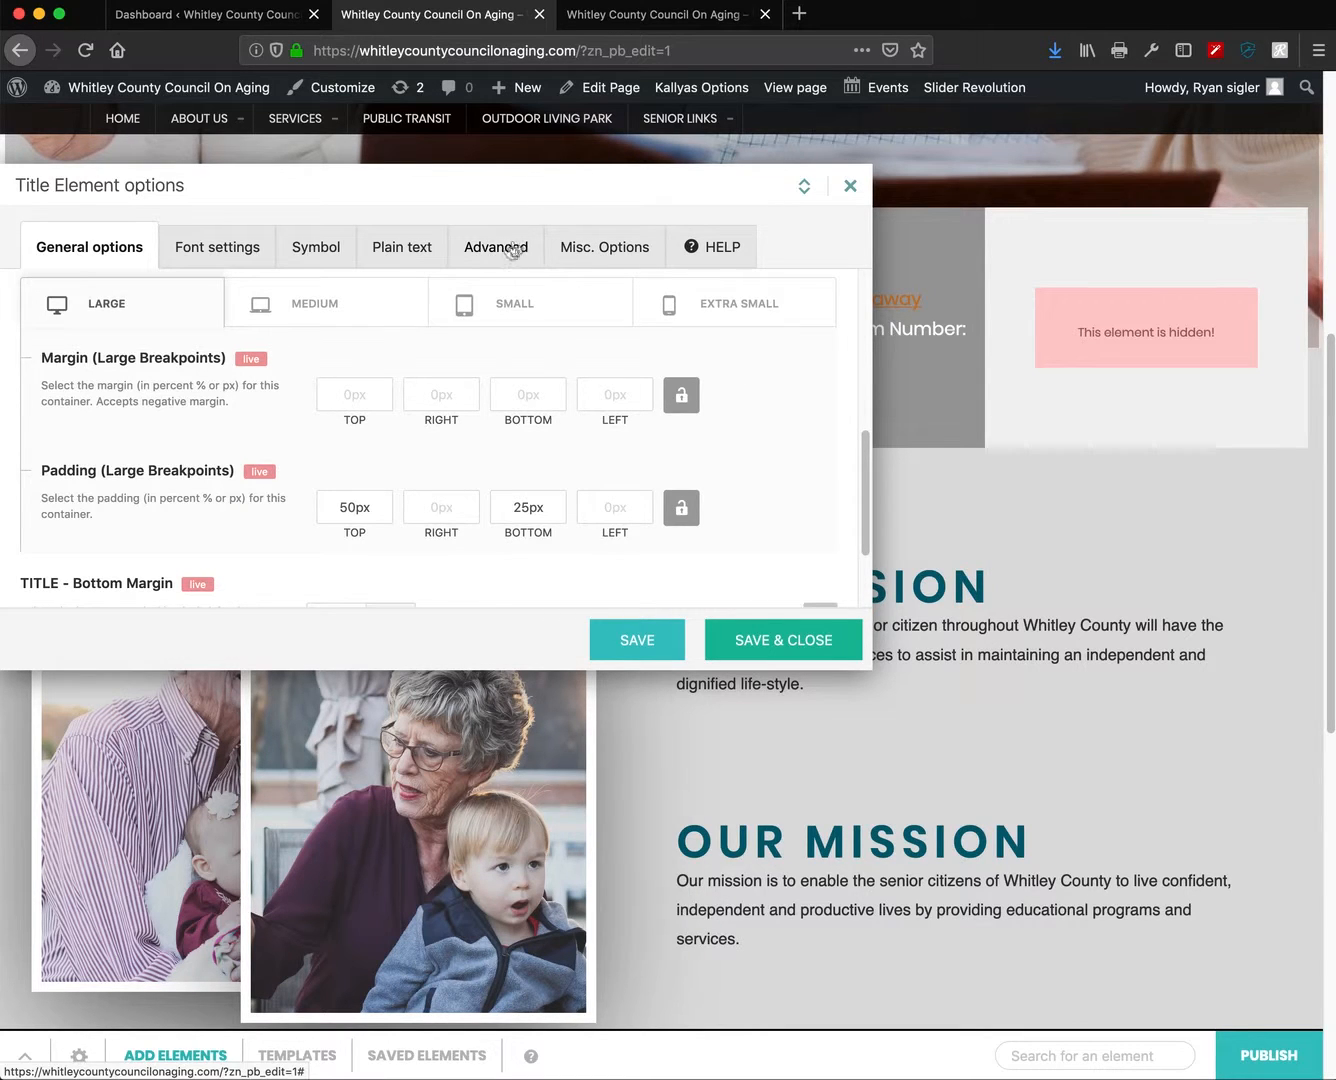
- Select the Our Vision paragraph and browse its block format list without changing it
click(405, 256)
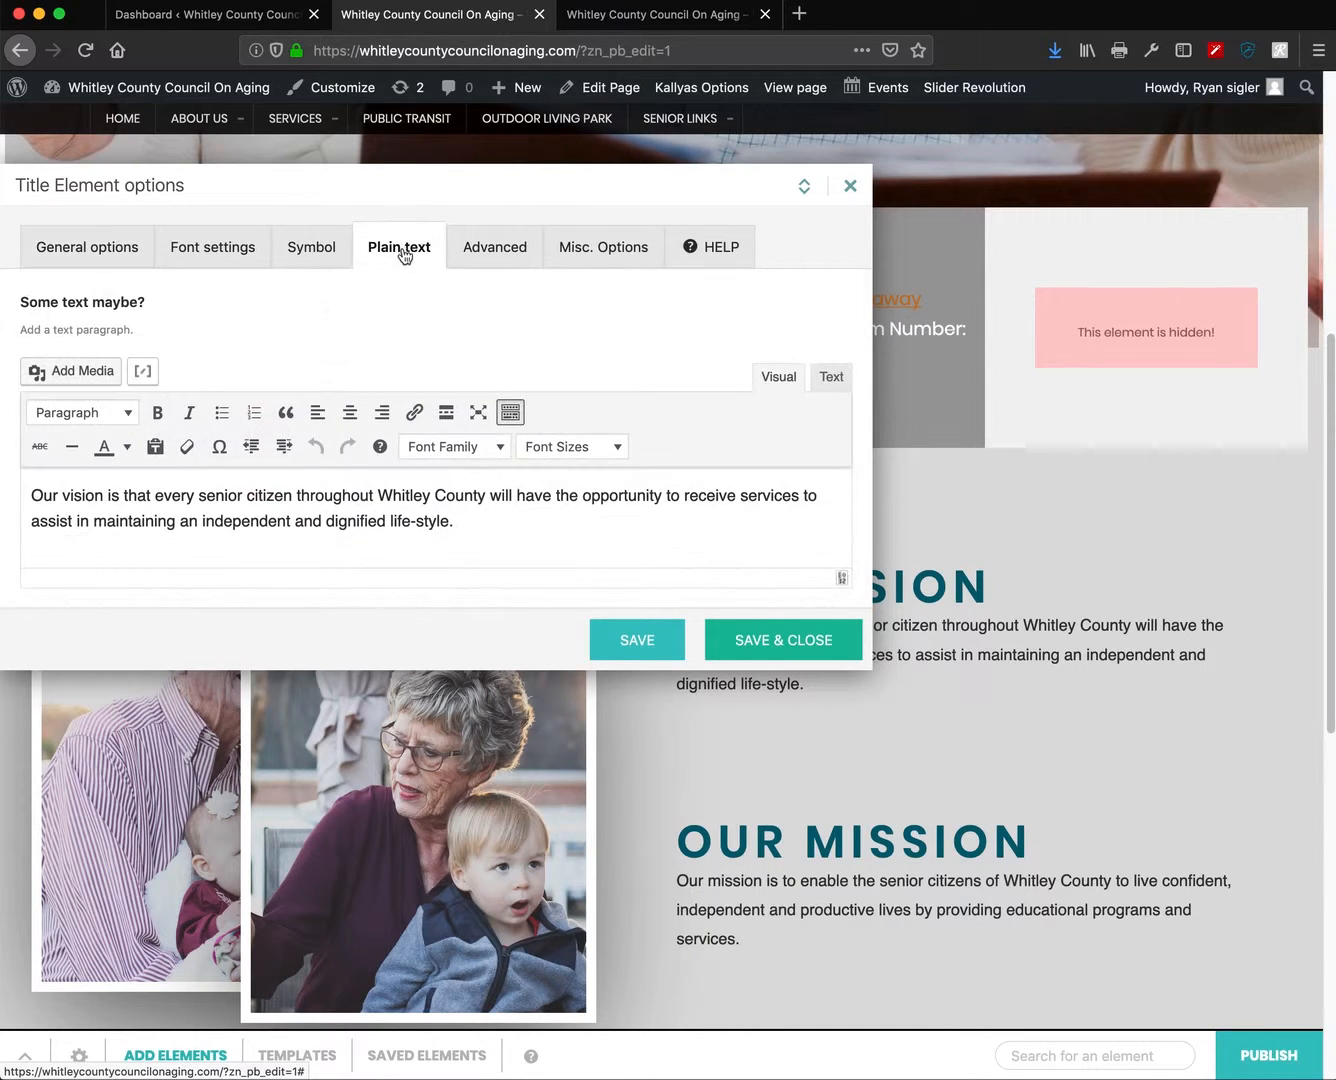
click(488, 534)
key(super+a)
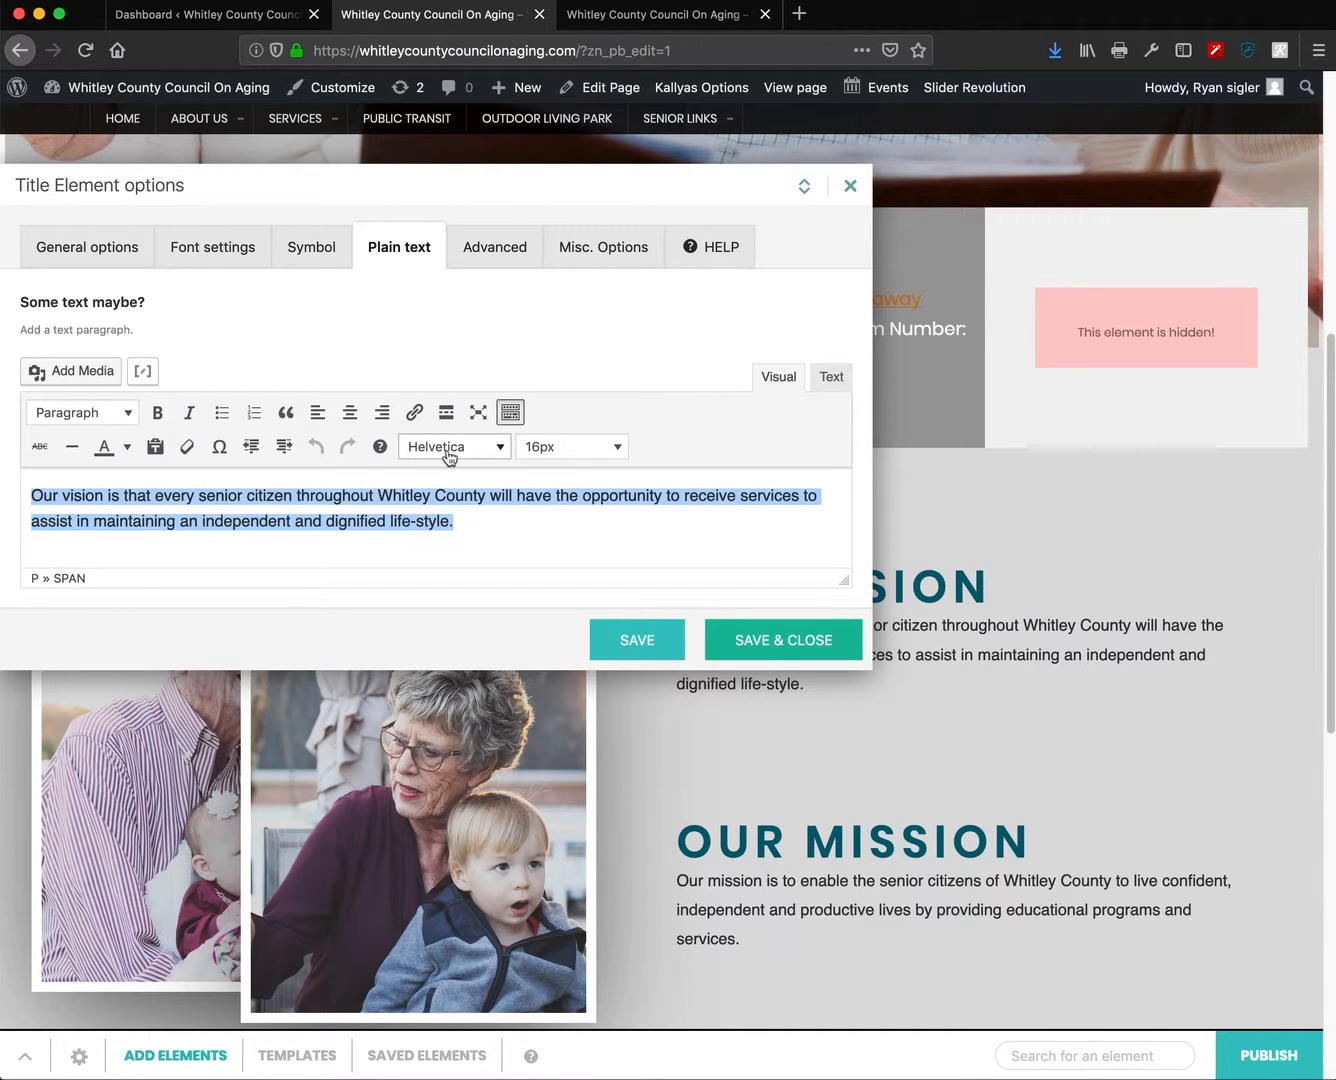
click(511, 414)
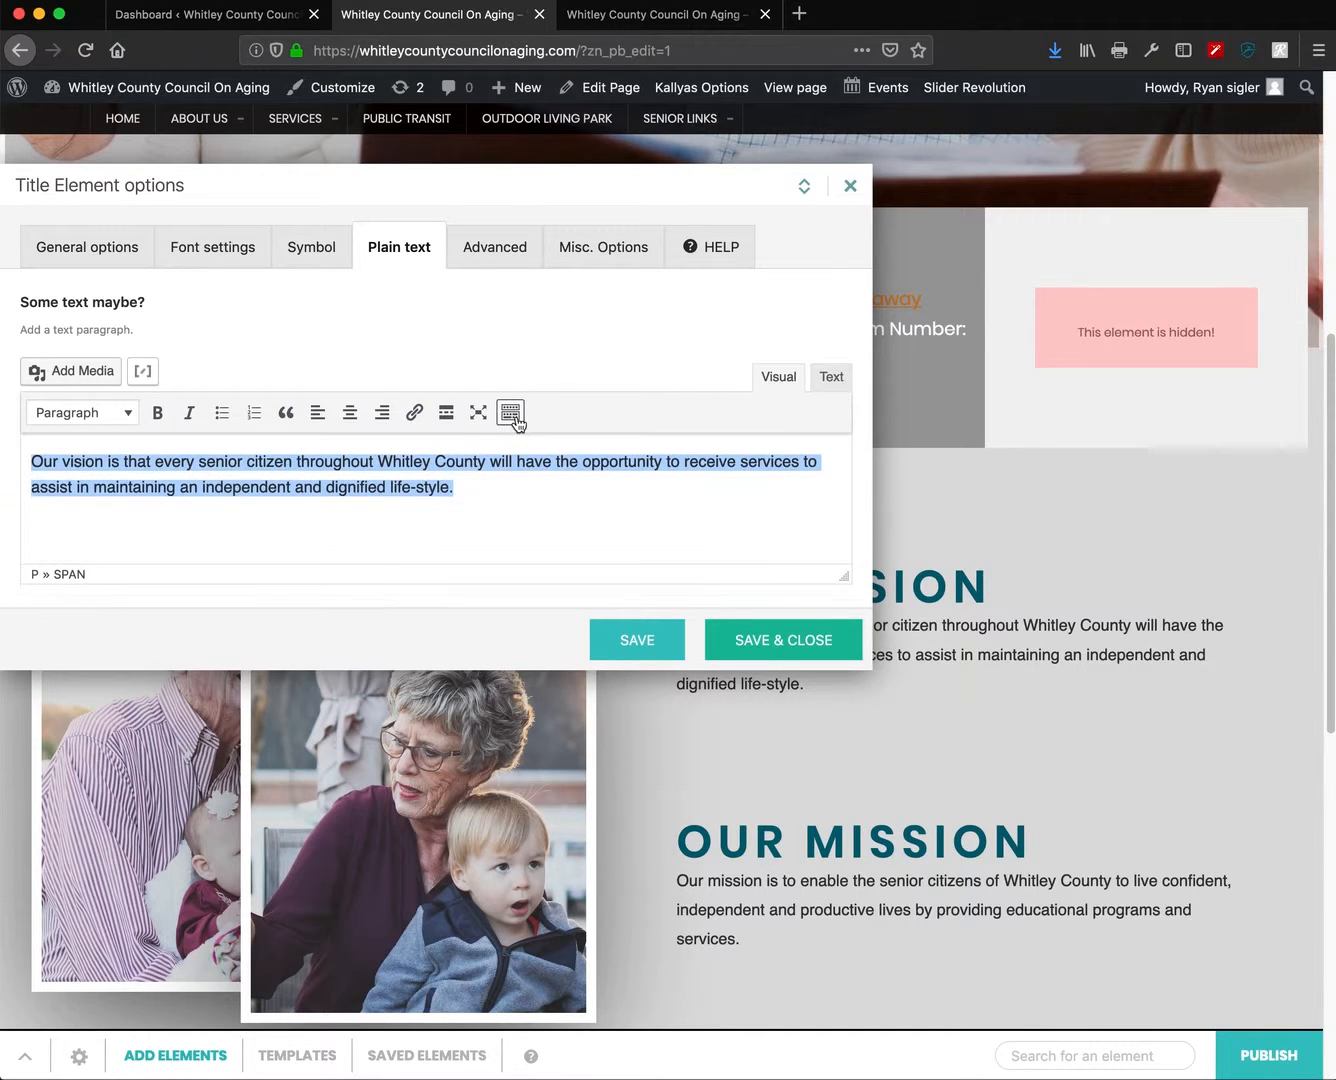
click(136, 415)
scroll(112, 148, up, 2)
scroll(112, 148, up, 3)
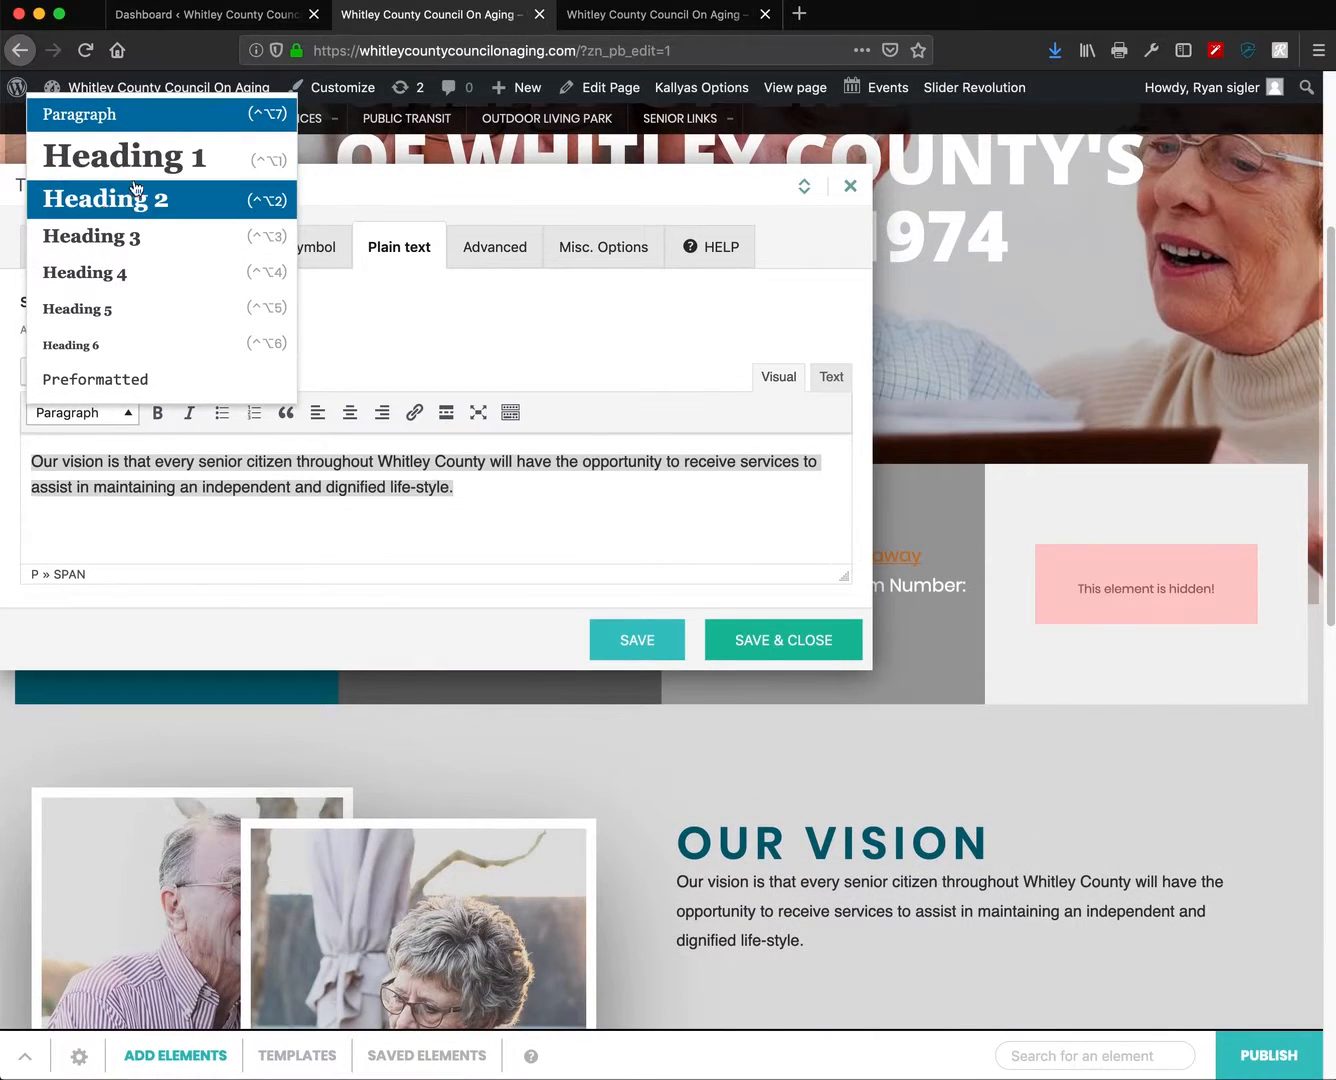
scroll(156, 301, up, 1)
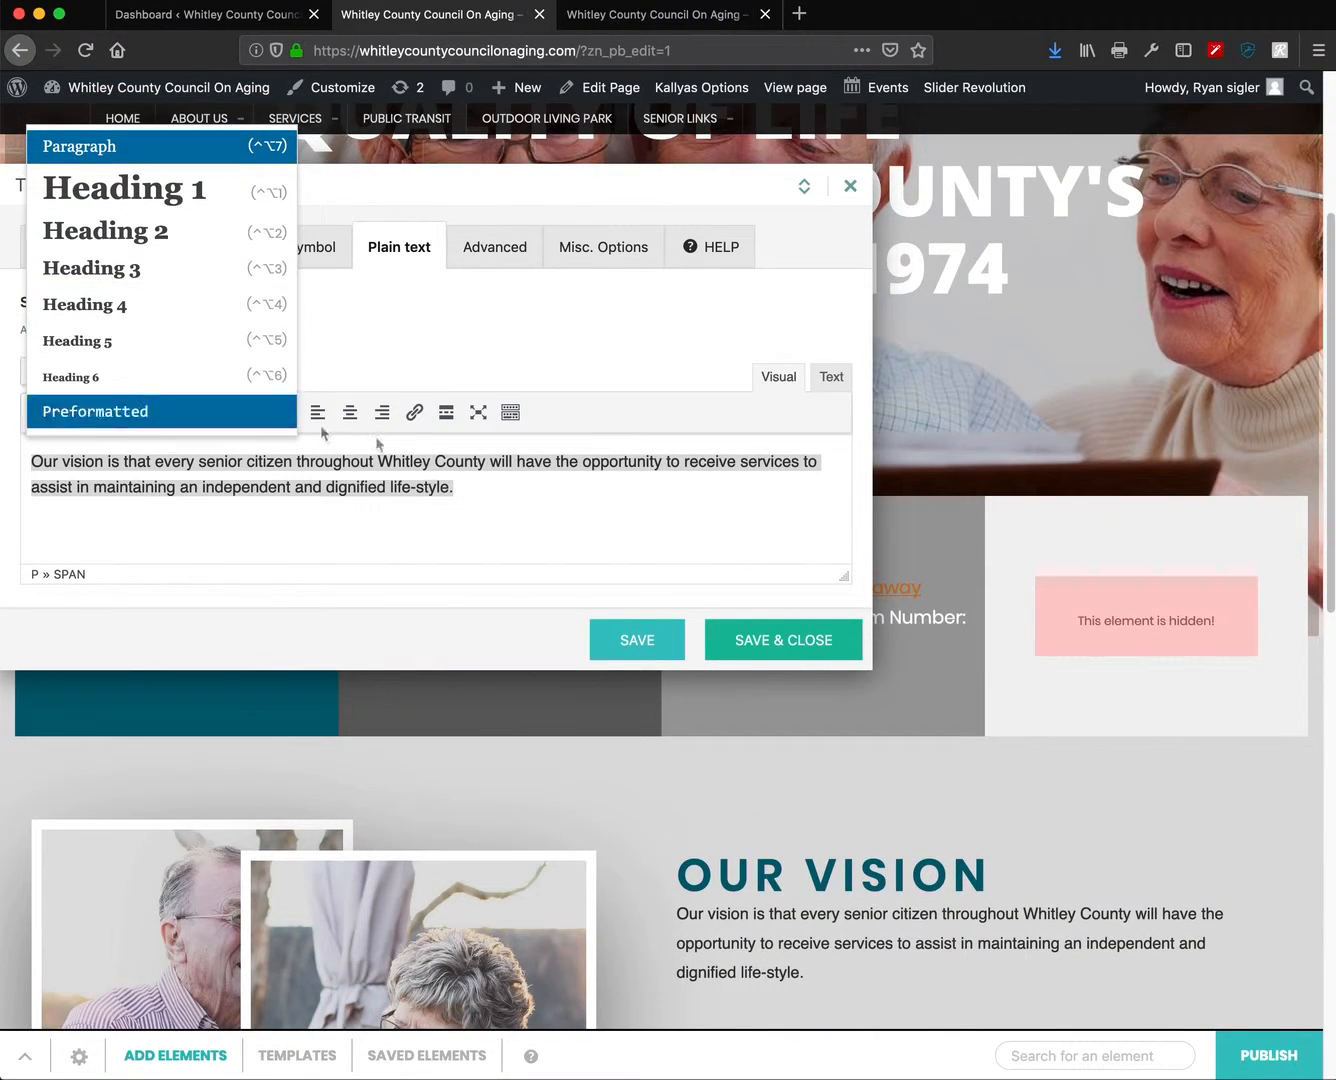
click(557, 529)
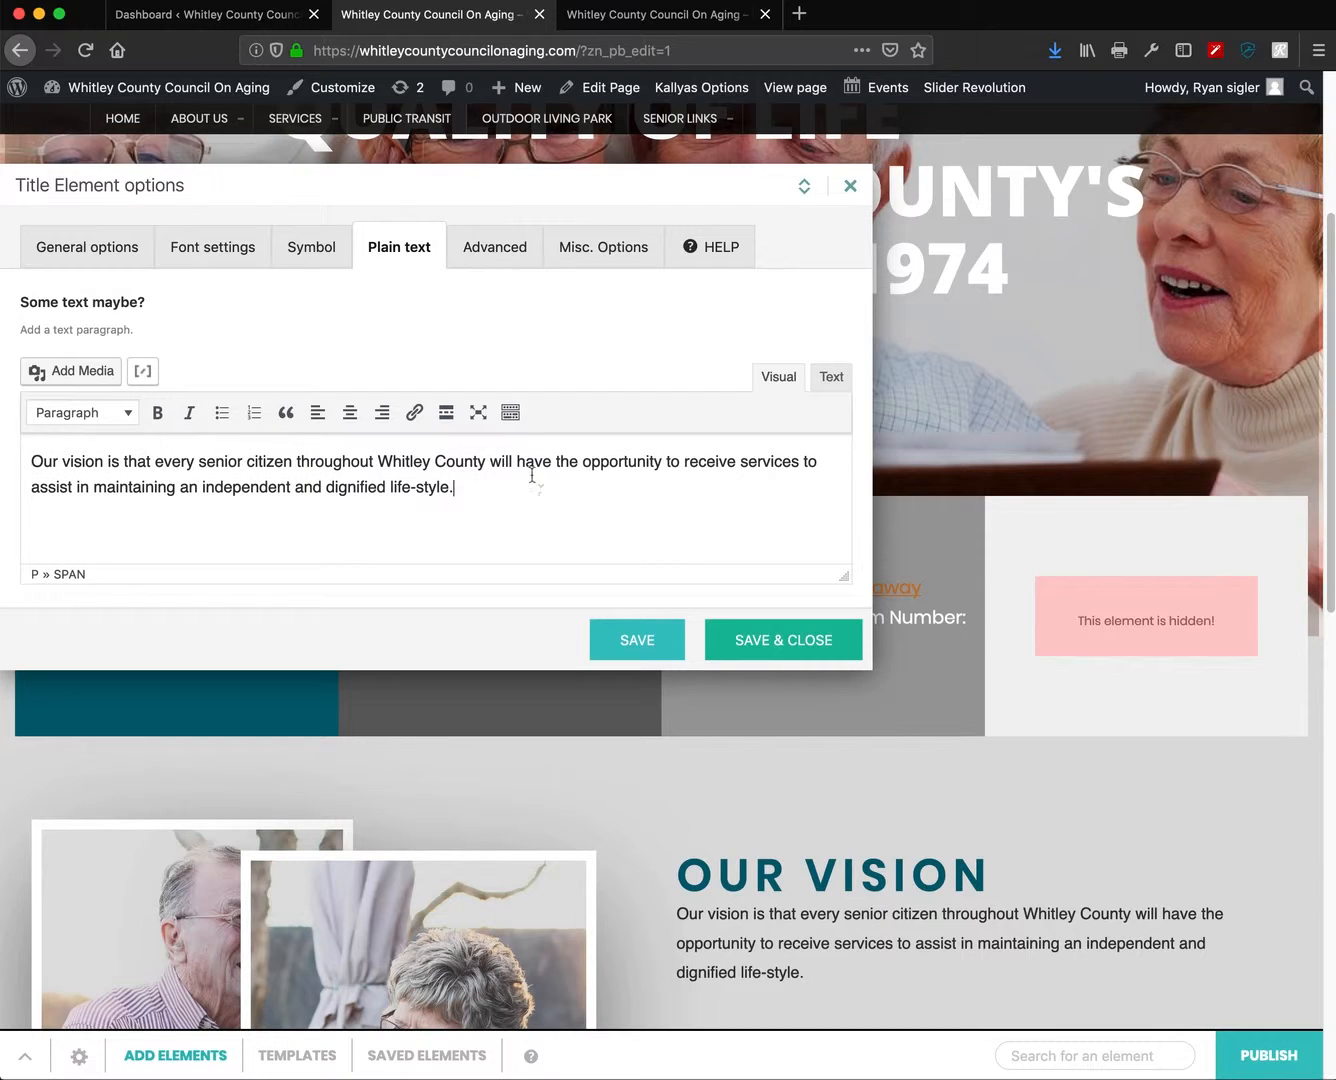
click(511, 414)
- Try 20px on the paragraph, revert it to 16px, and leave the text colour unchanged
triple_click(323, 522)
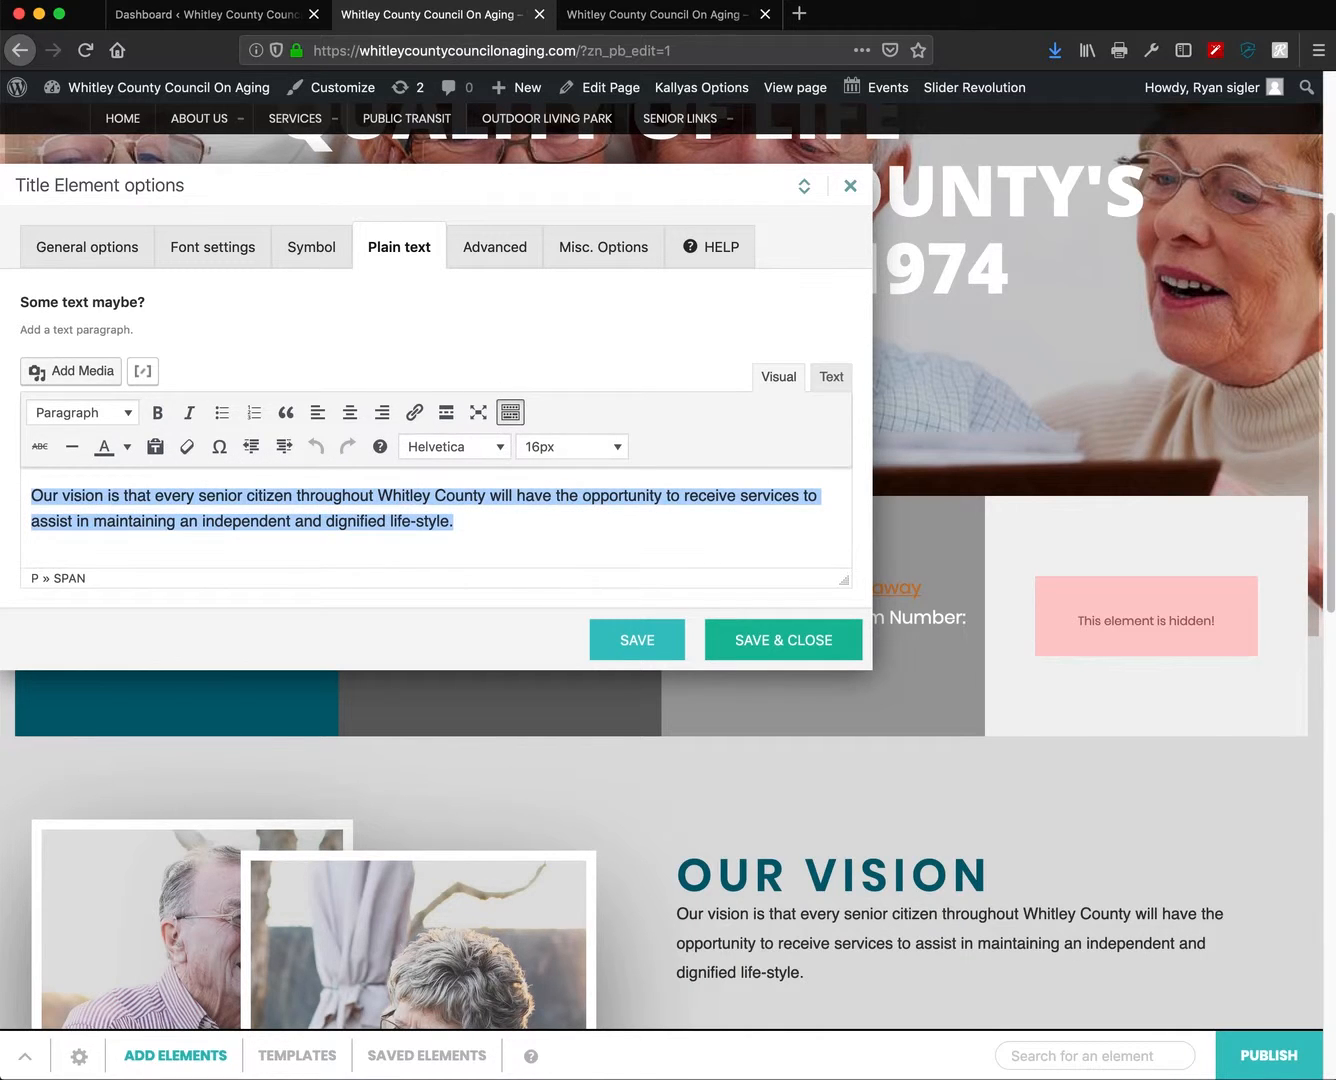
click(613, 452)
click(578, 536)
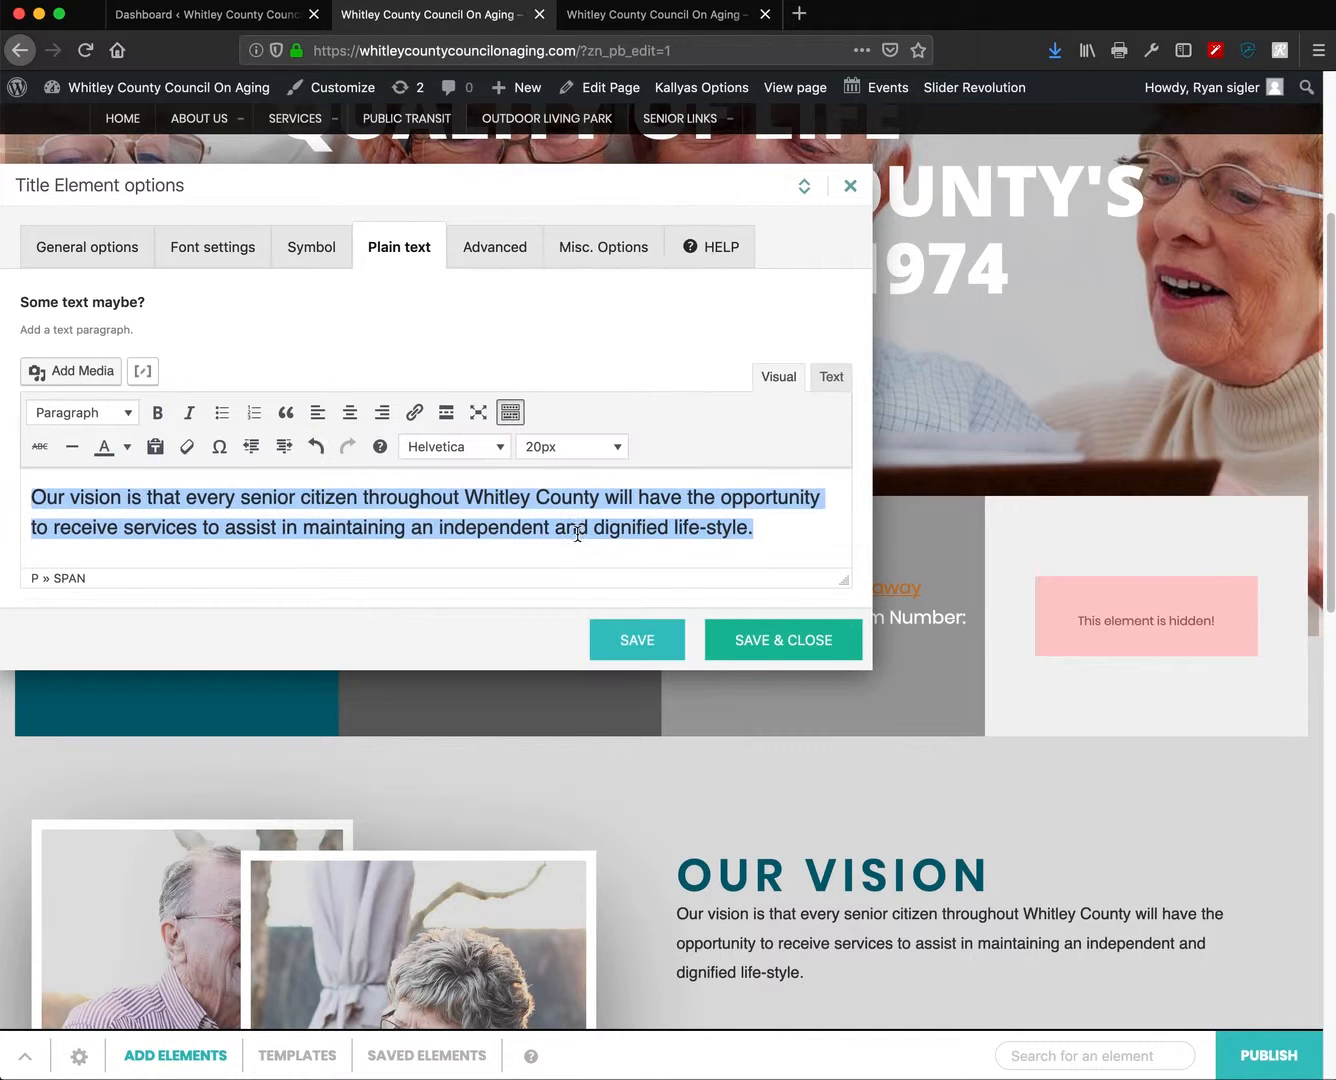
click(606, 446)
click(560, 392)
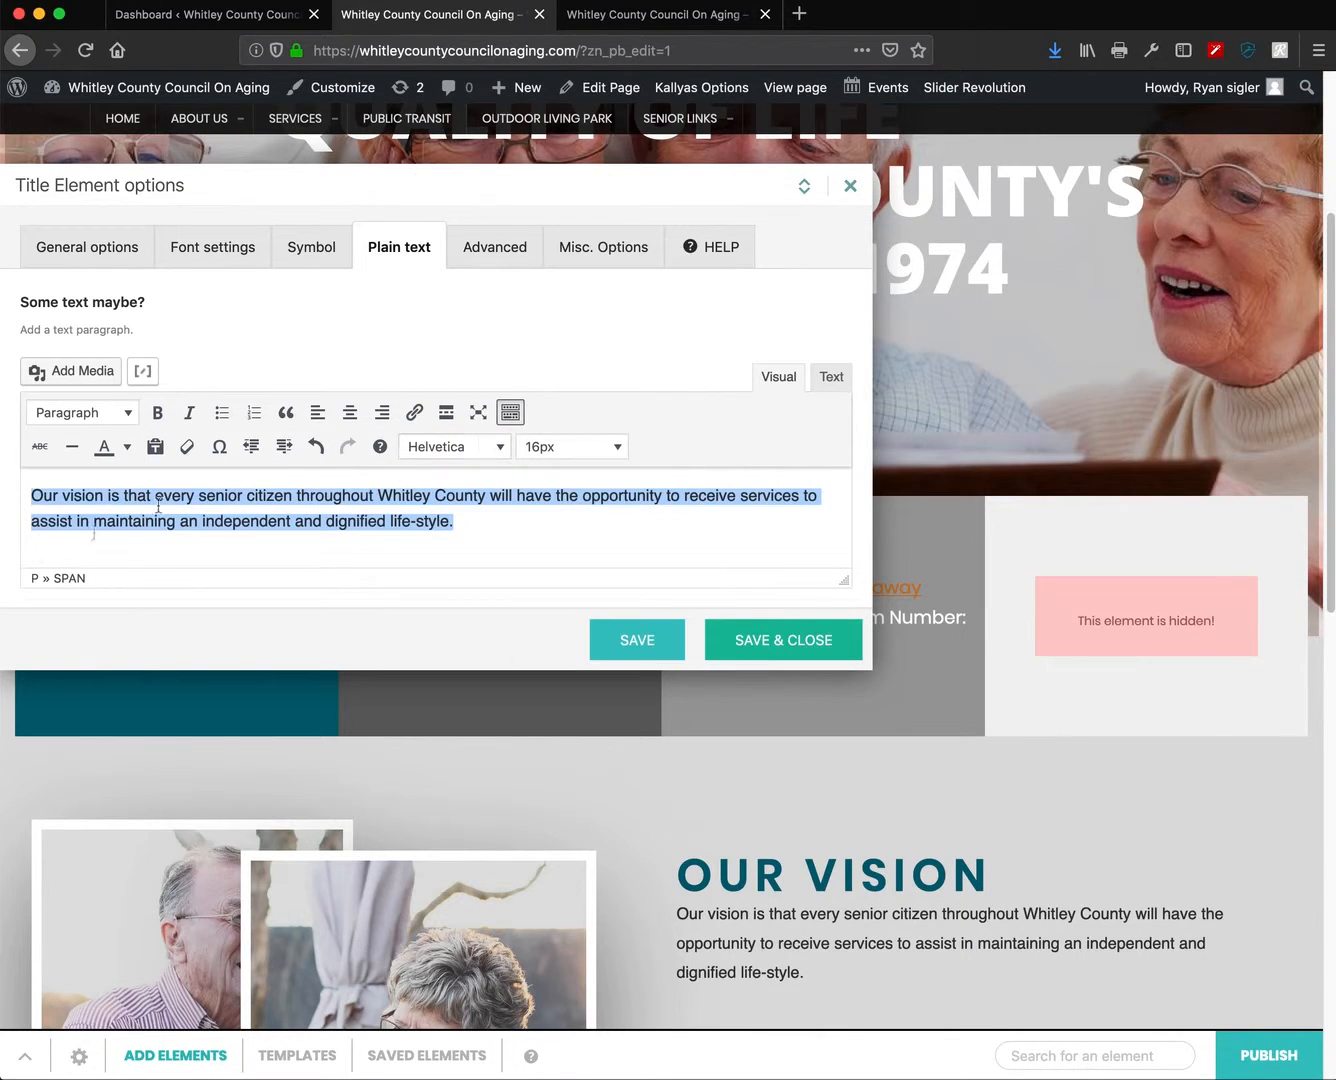
click(129, 451)
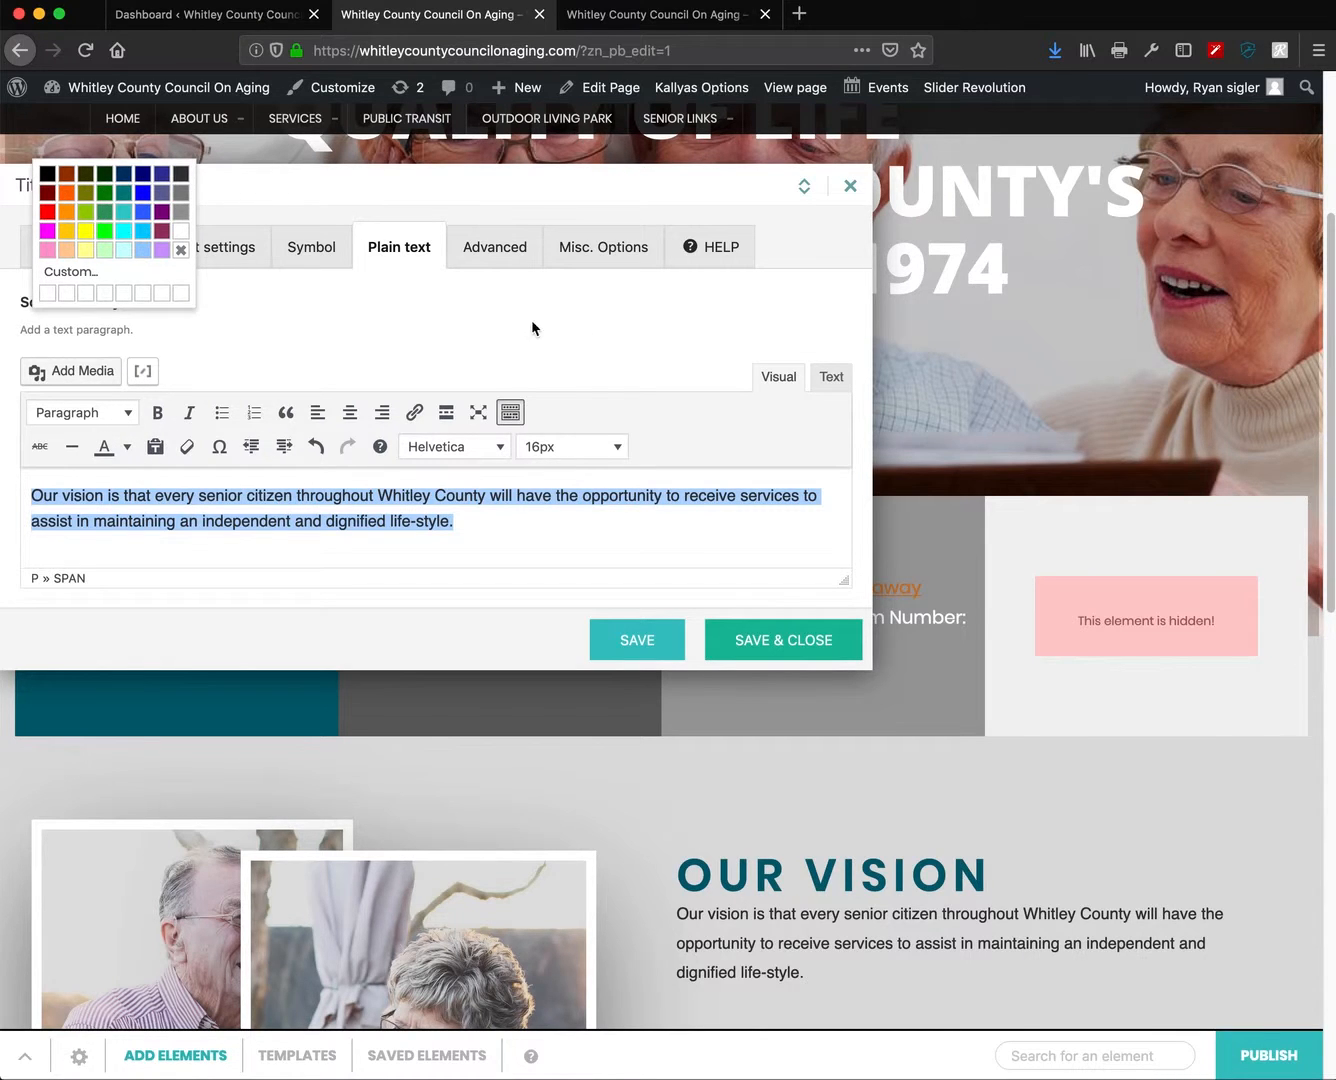
click(593, 380)
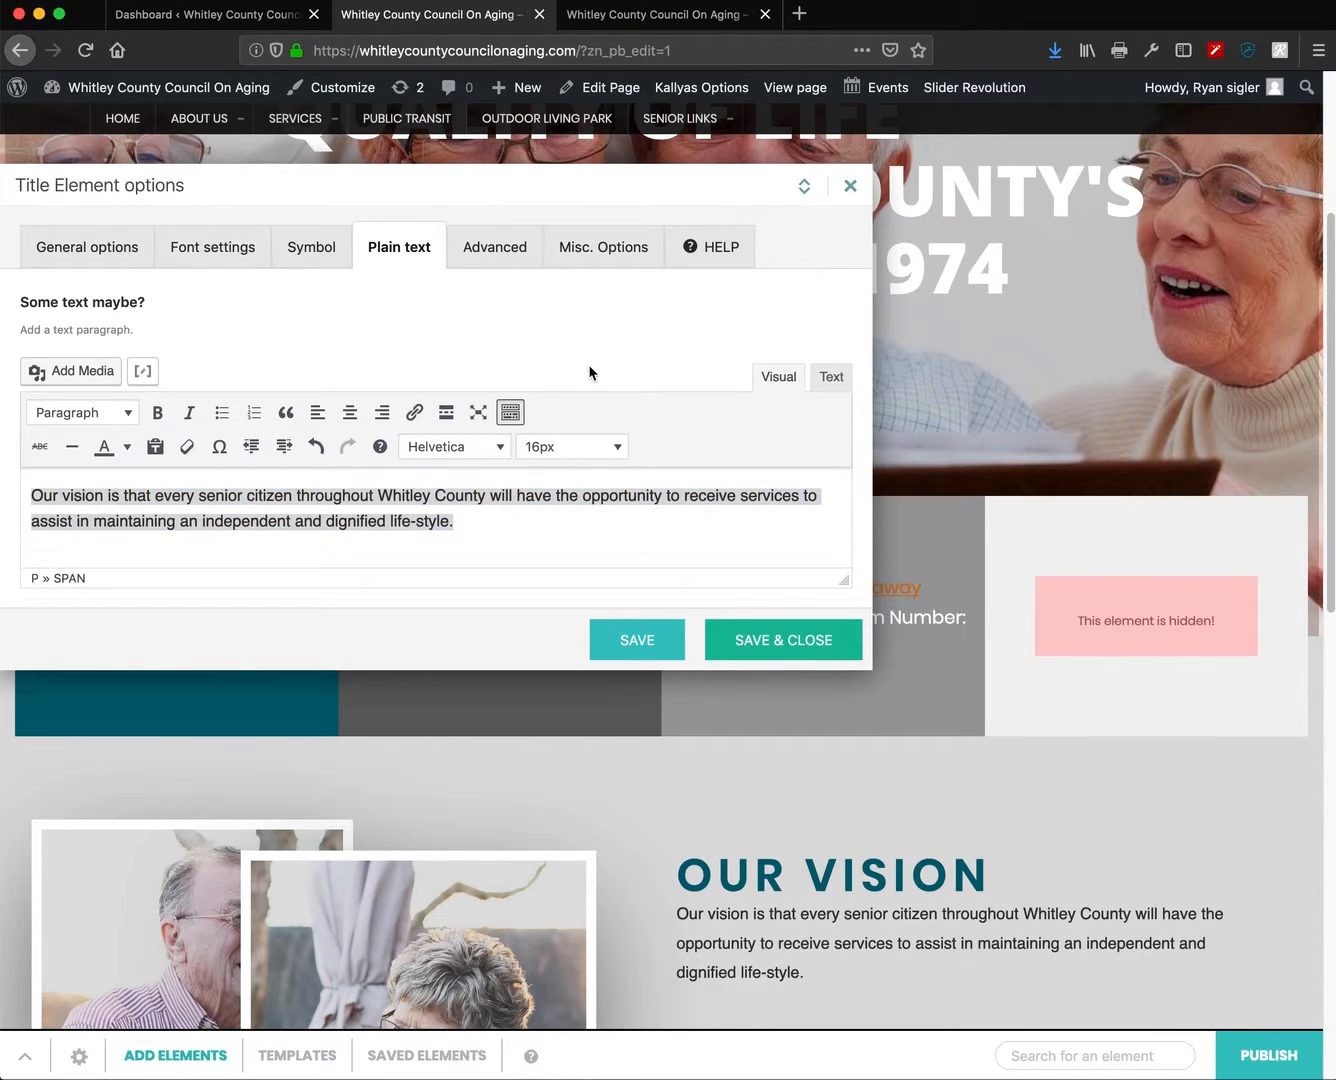
- Replace the word 'opportunity' with 'retype' in the Our Vision paragraph
click(377, 500)
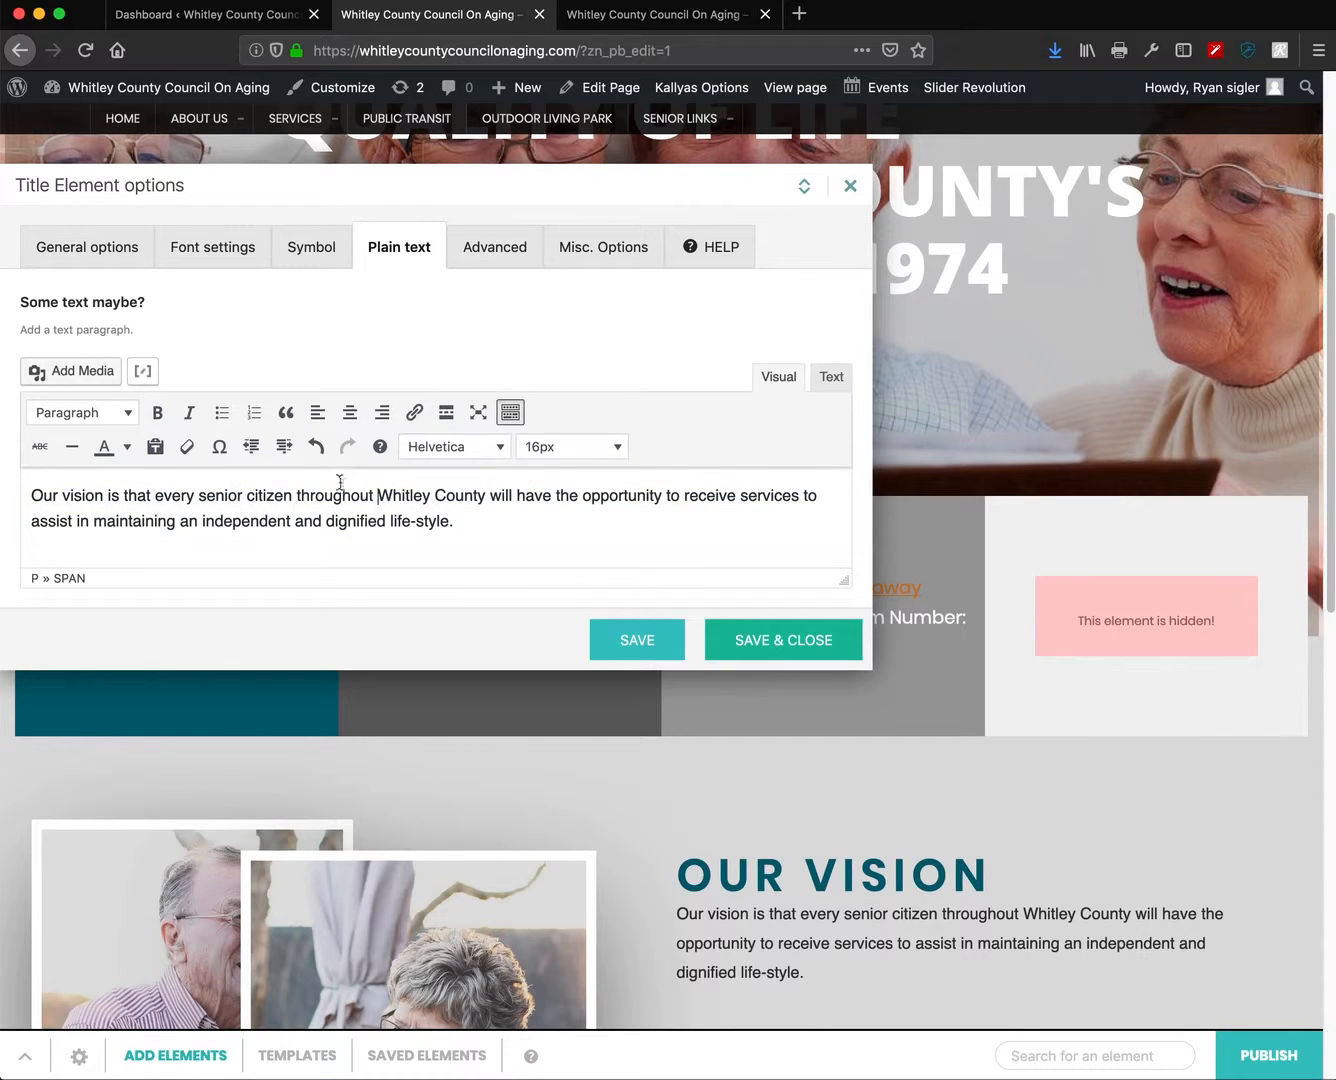
double_click(620, 497)
text(retype)
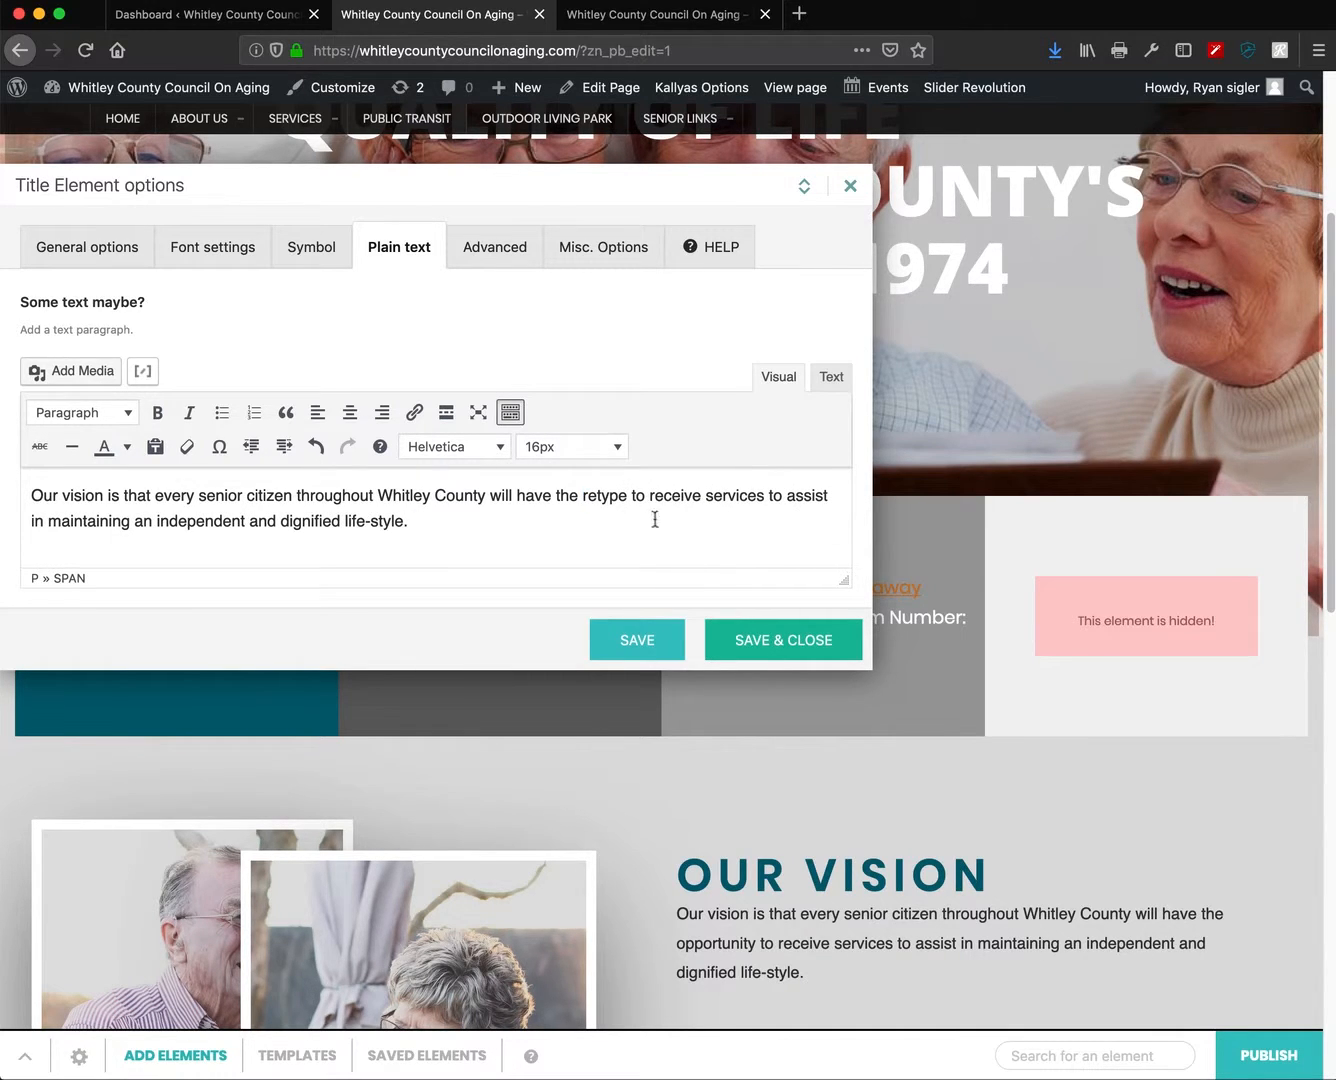
click(210, 256)
scroll(435, 430, down, 2)
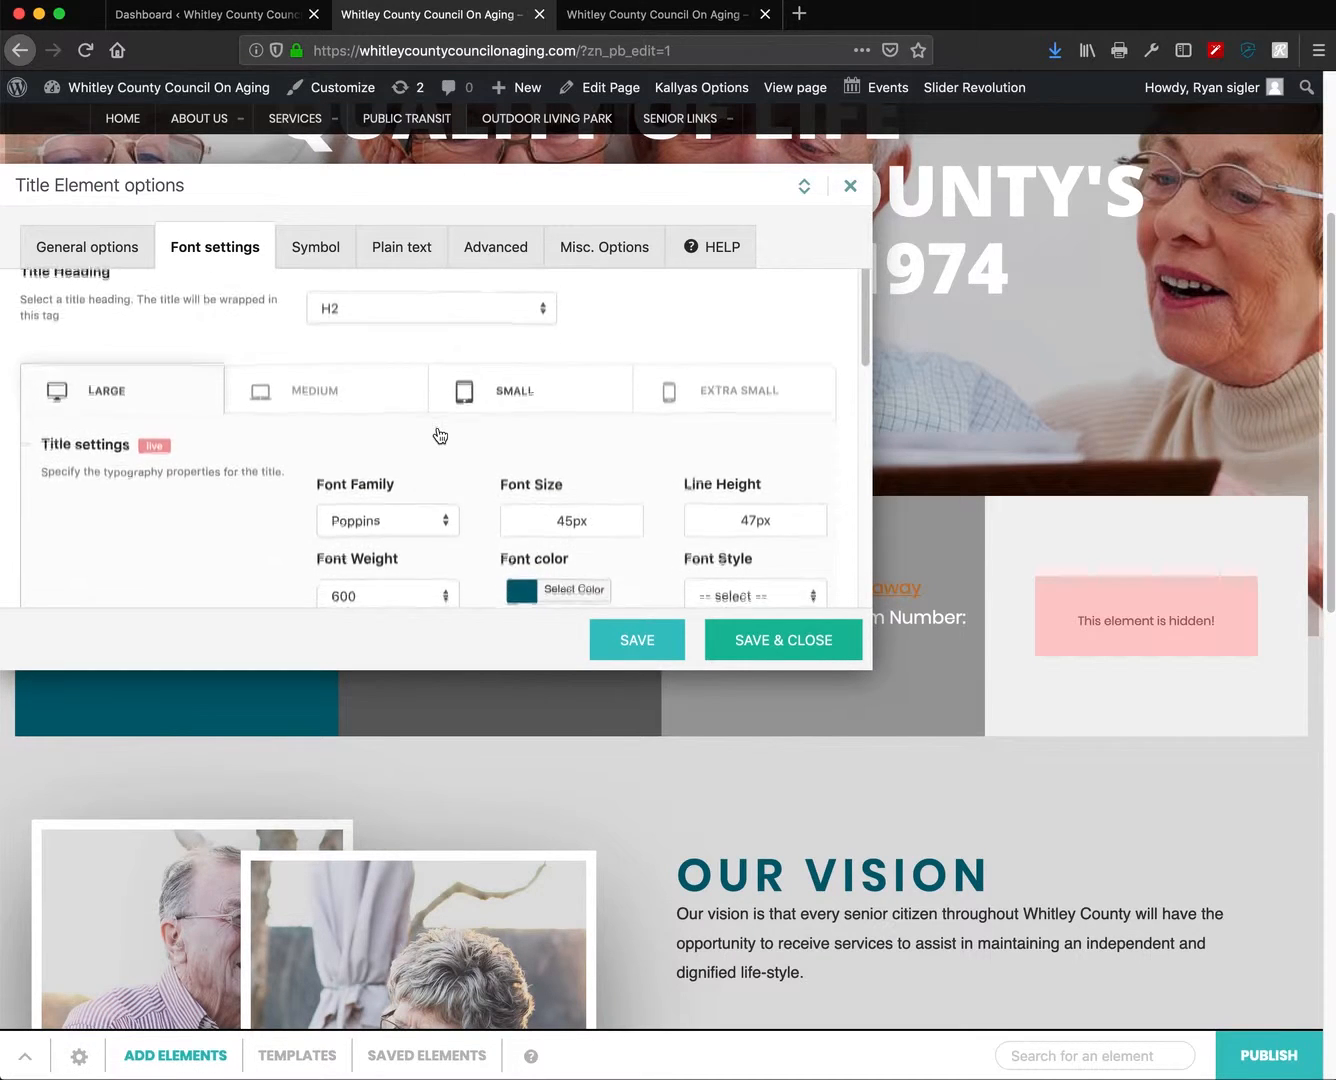
scroll(429, 456, up, 2)
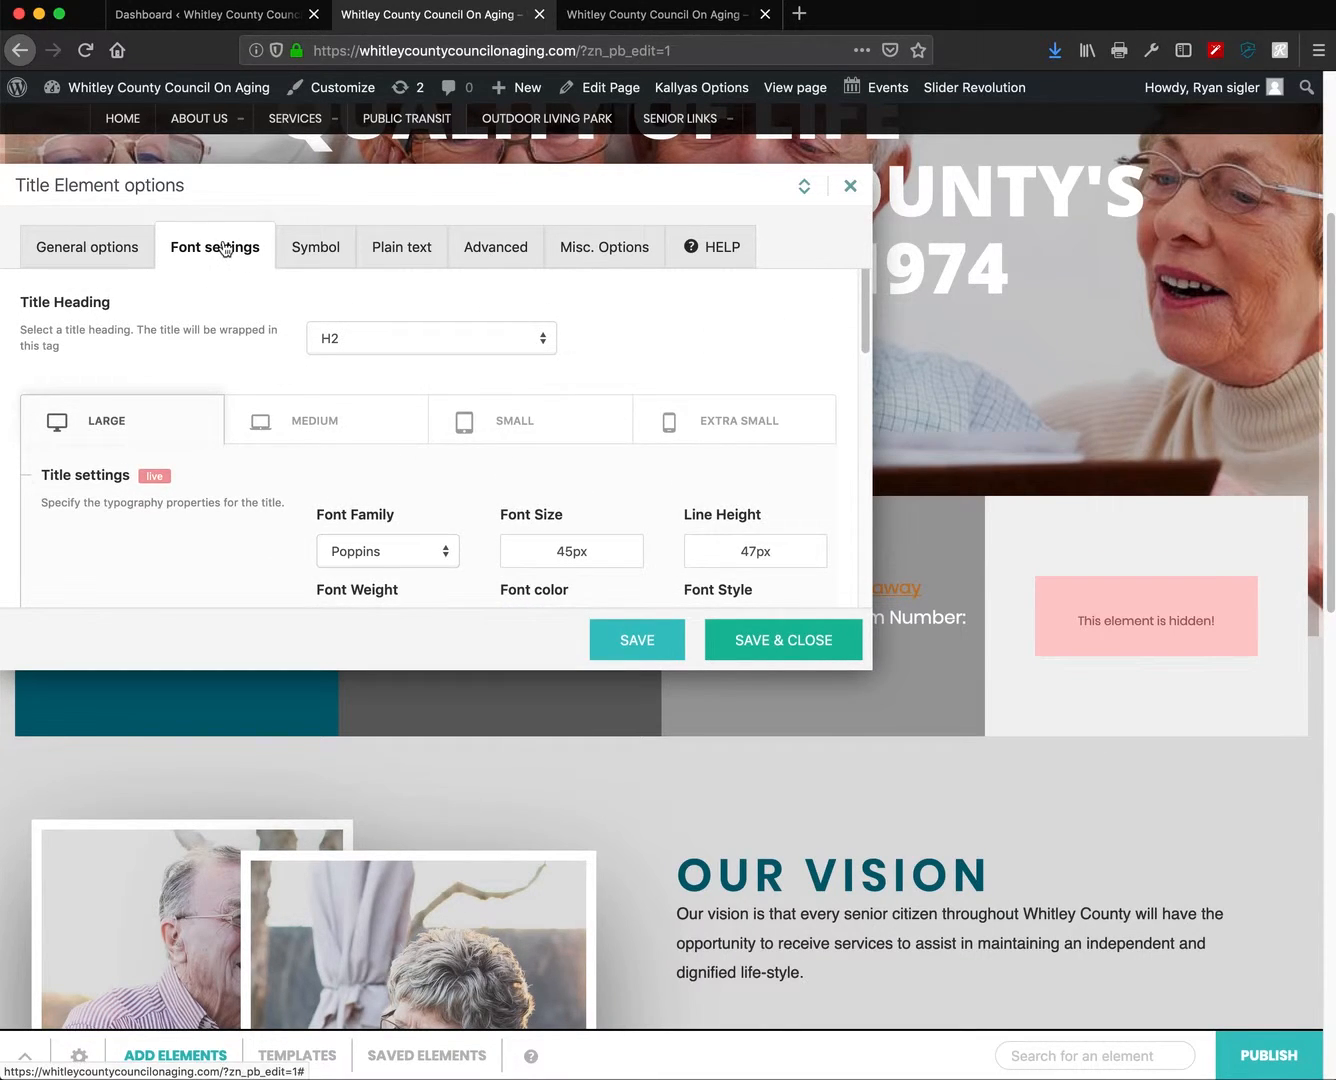
click(98, 249)
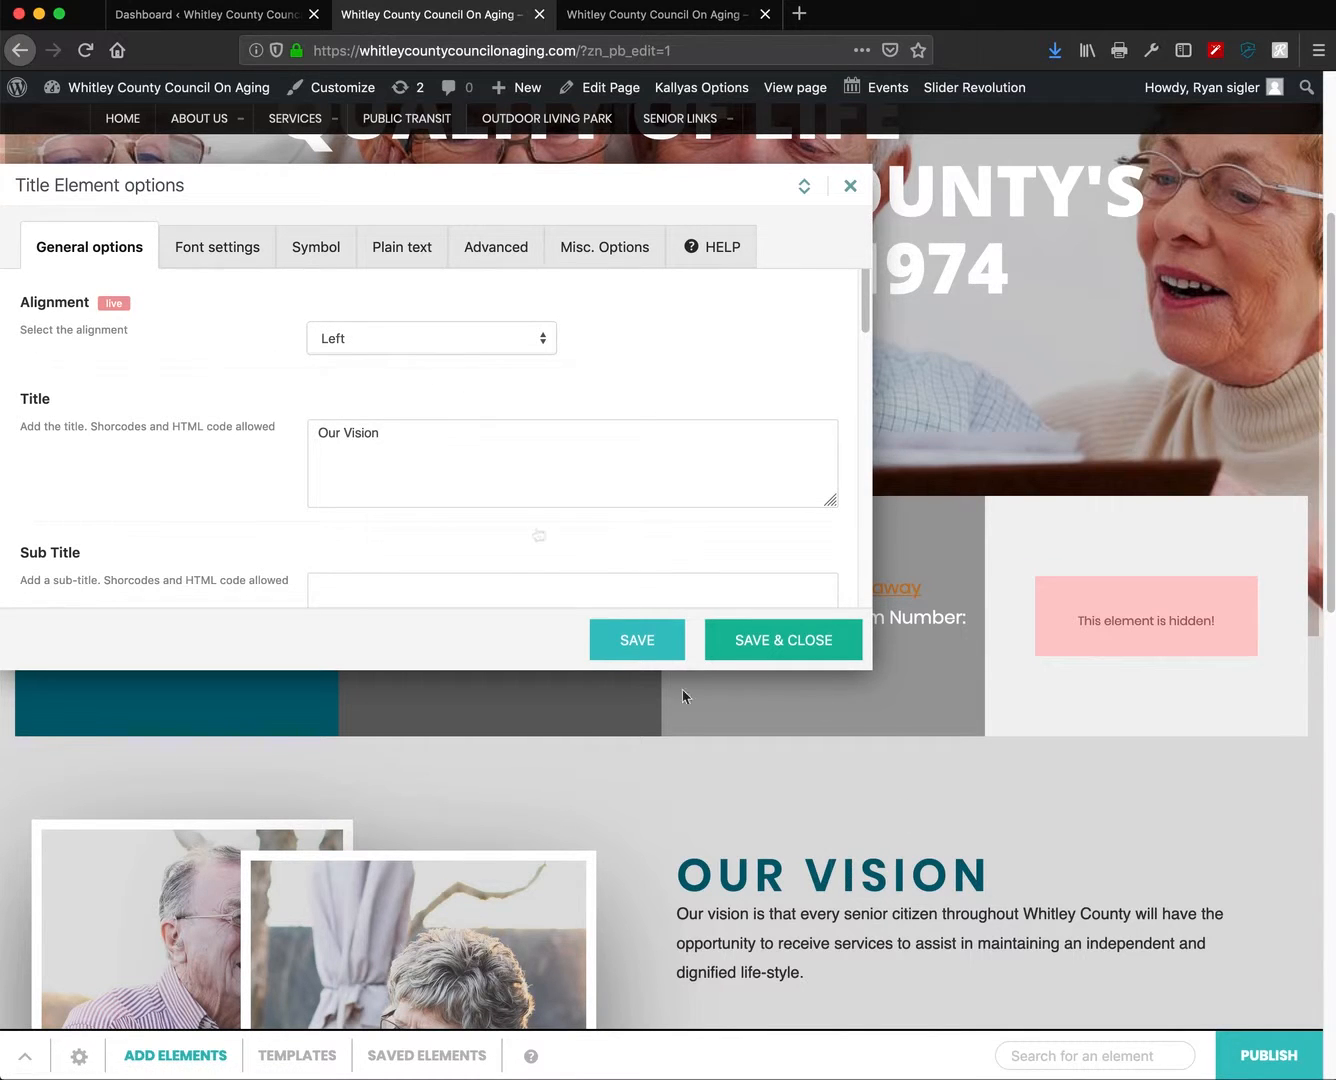
click(219, 246)
scroll(549, 484, down, 2)
drag(40, 371, 205, 398)
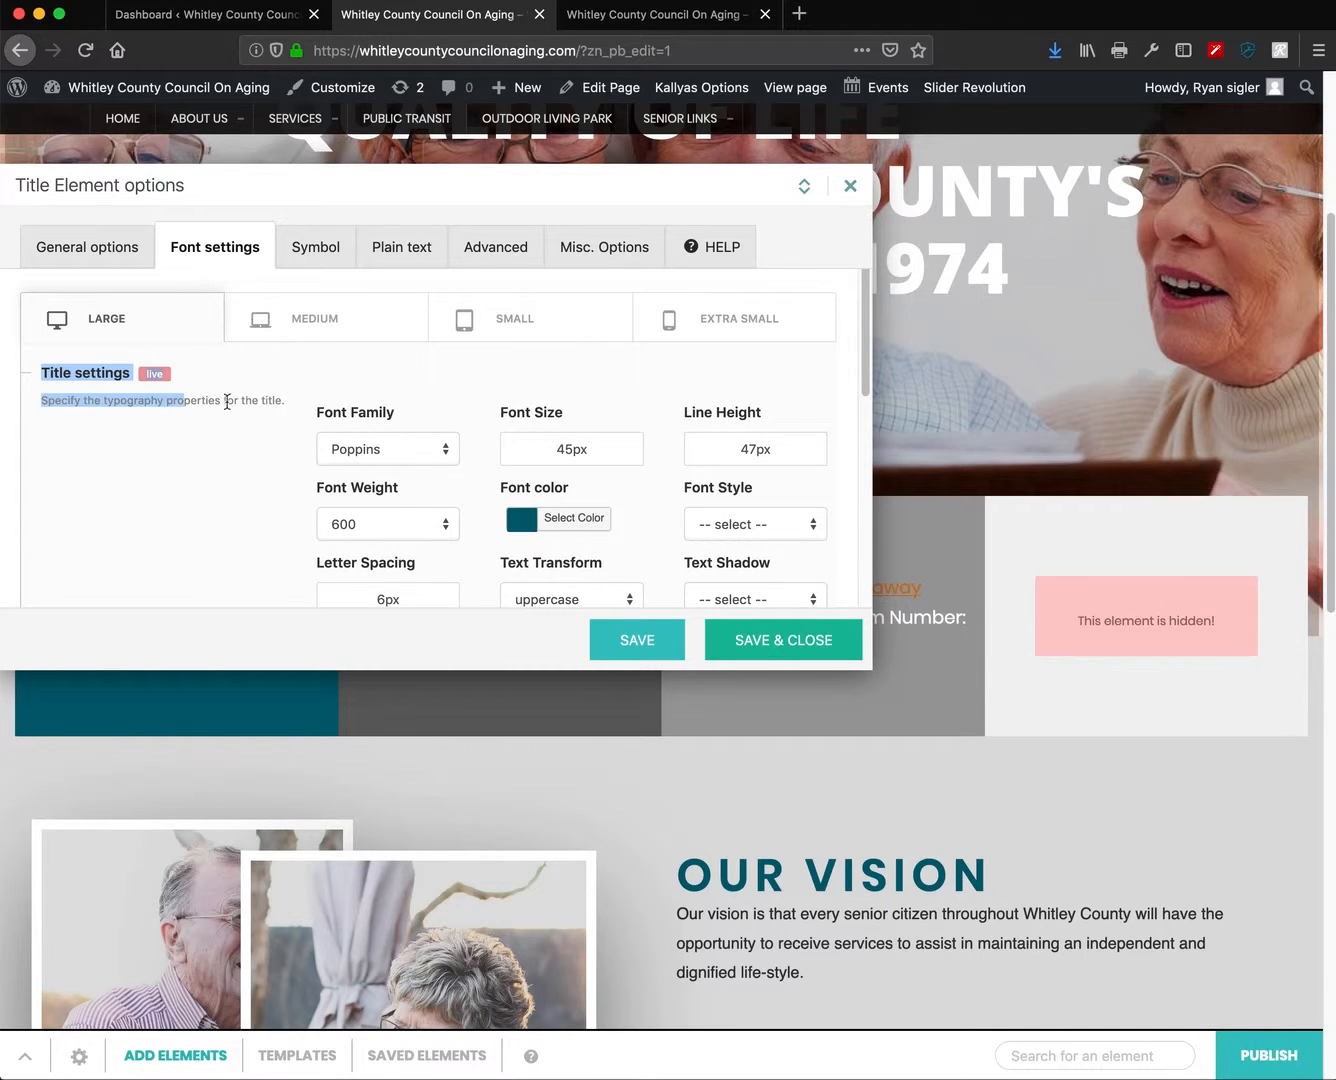
scroll(476, 509, down, 2)
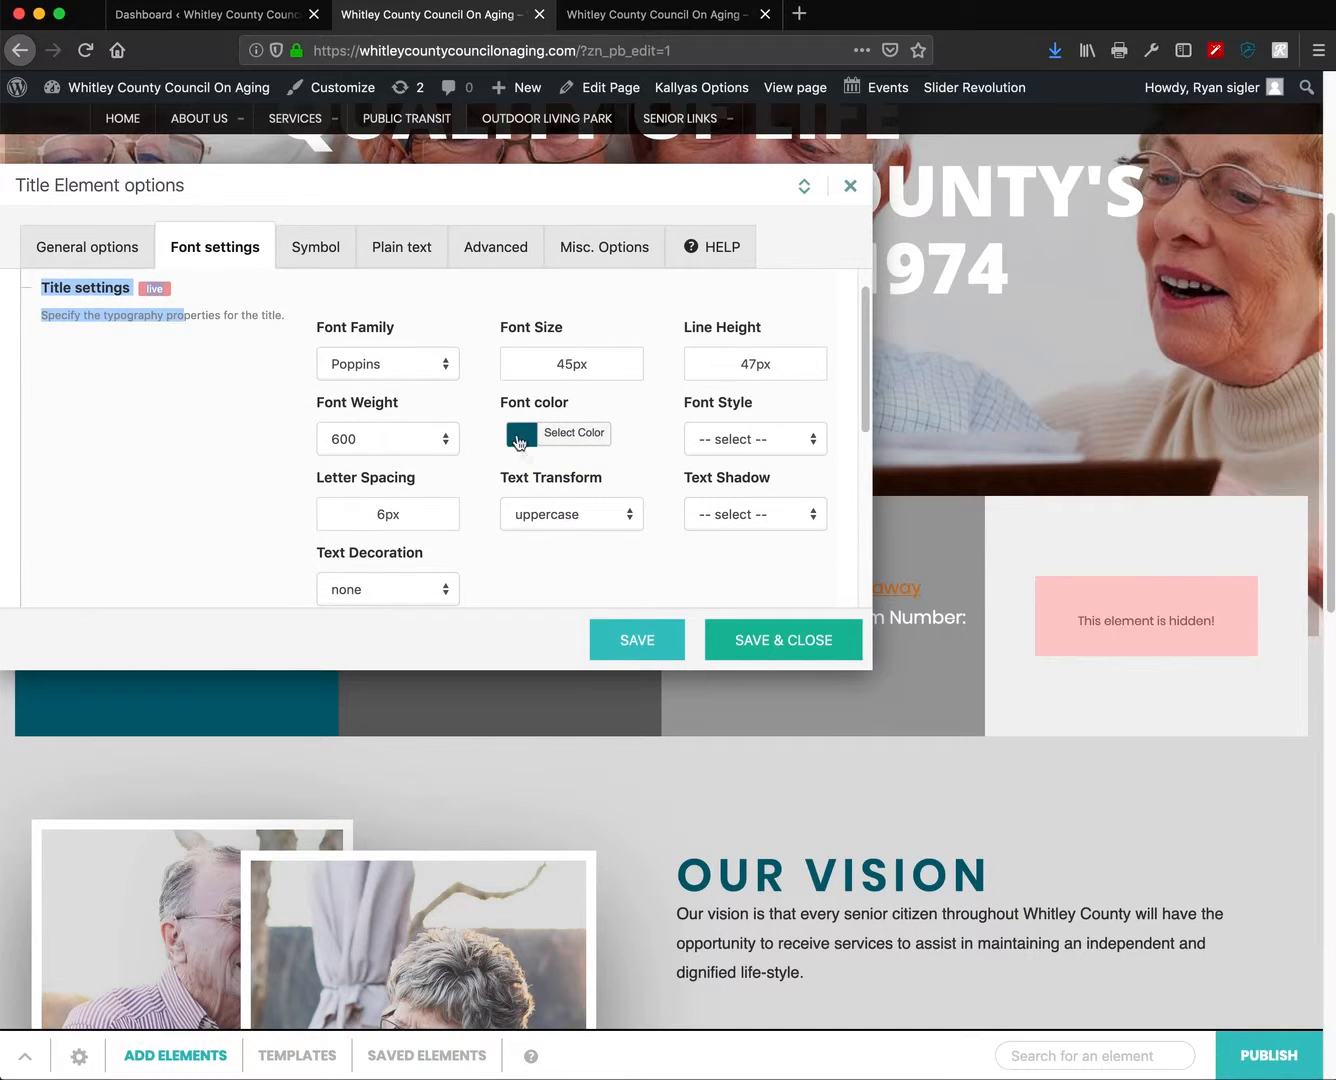
click(597, 370)
click(174, 314)
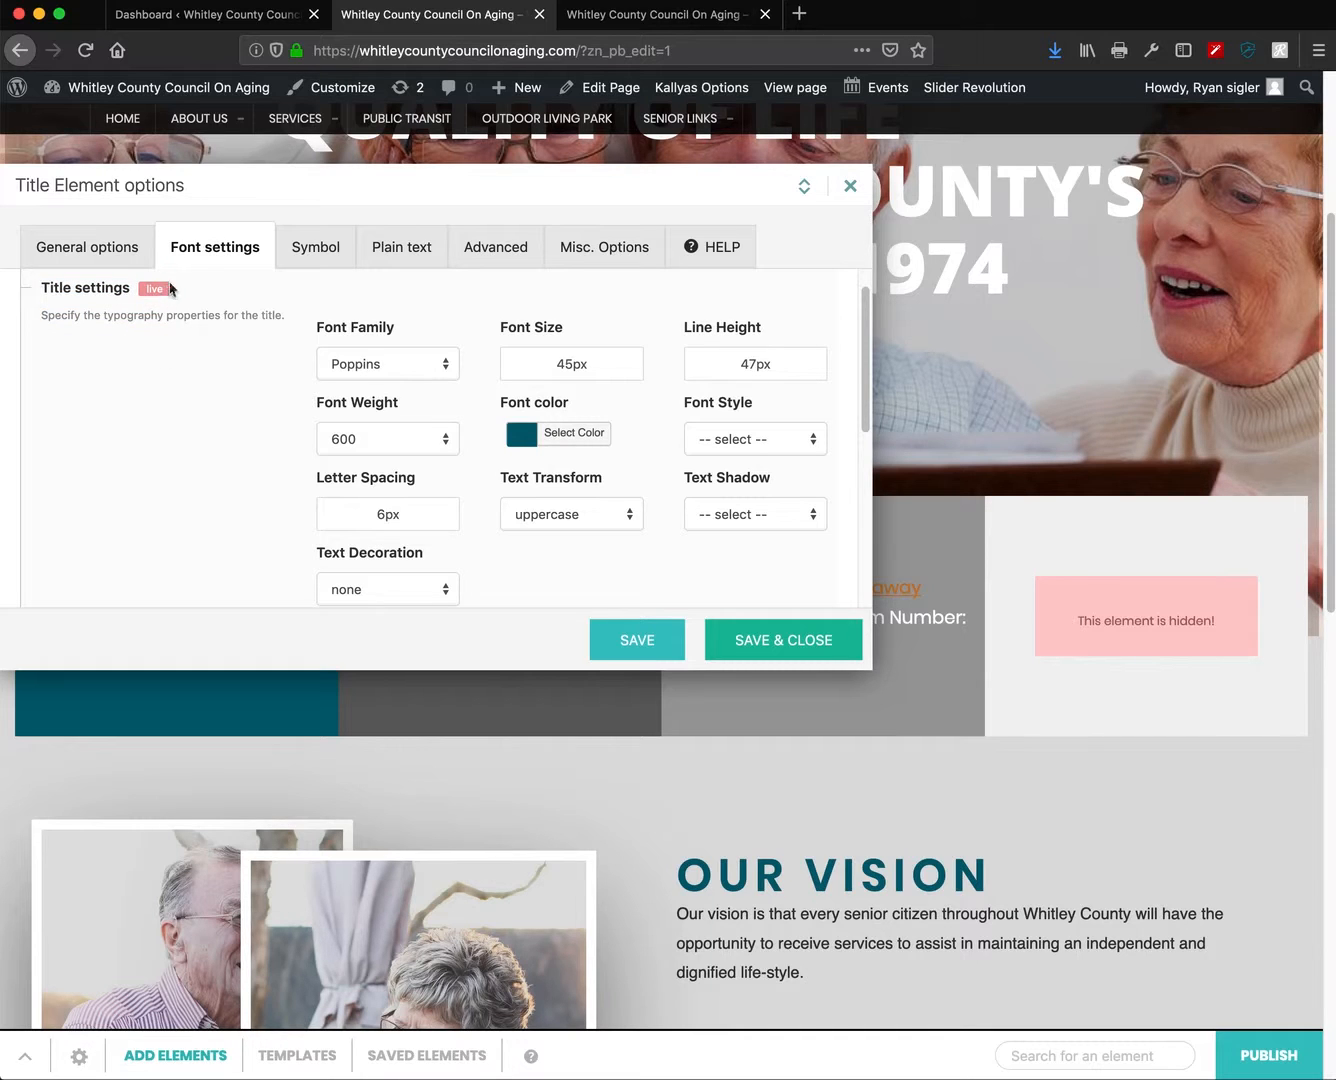
click(529, 363)
drag(542, 367, 542, 364)
mouse_move(540, 360)
mouse_down()
mouse_move(531, 340)
mouse_move(528, 362)
mouse_up()
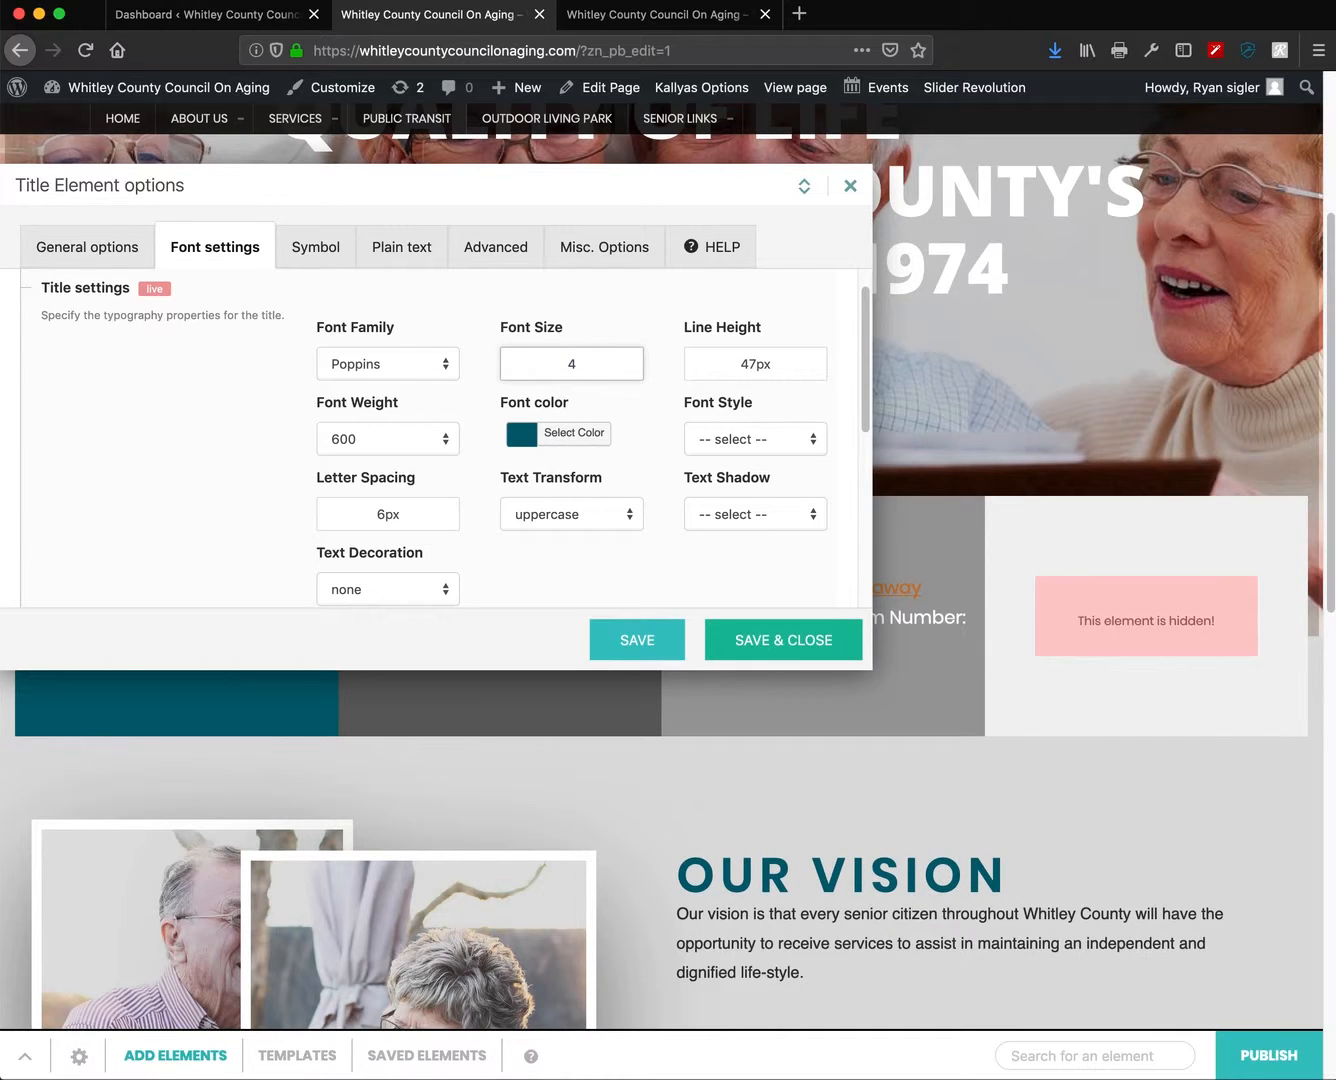
- Keep the heading at 45px uppercase, trying weight 800 before returning to 600
click(634, 468)
click(563, 521)
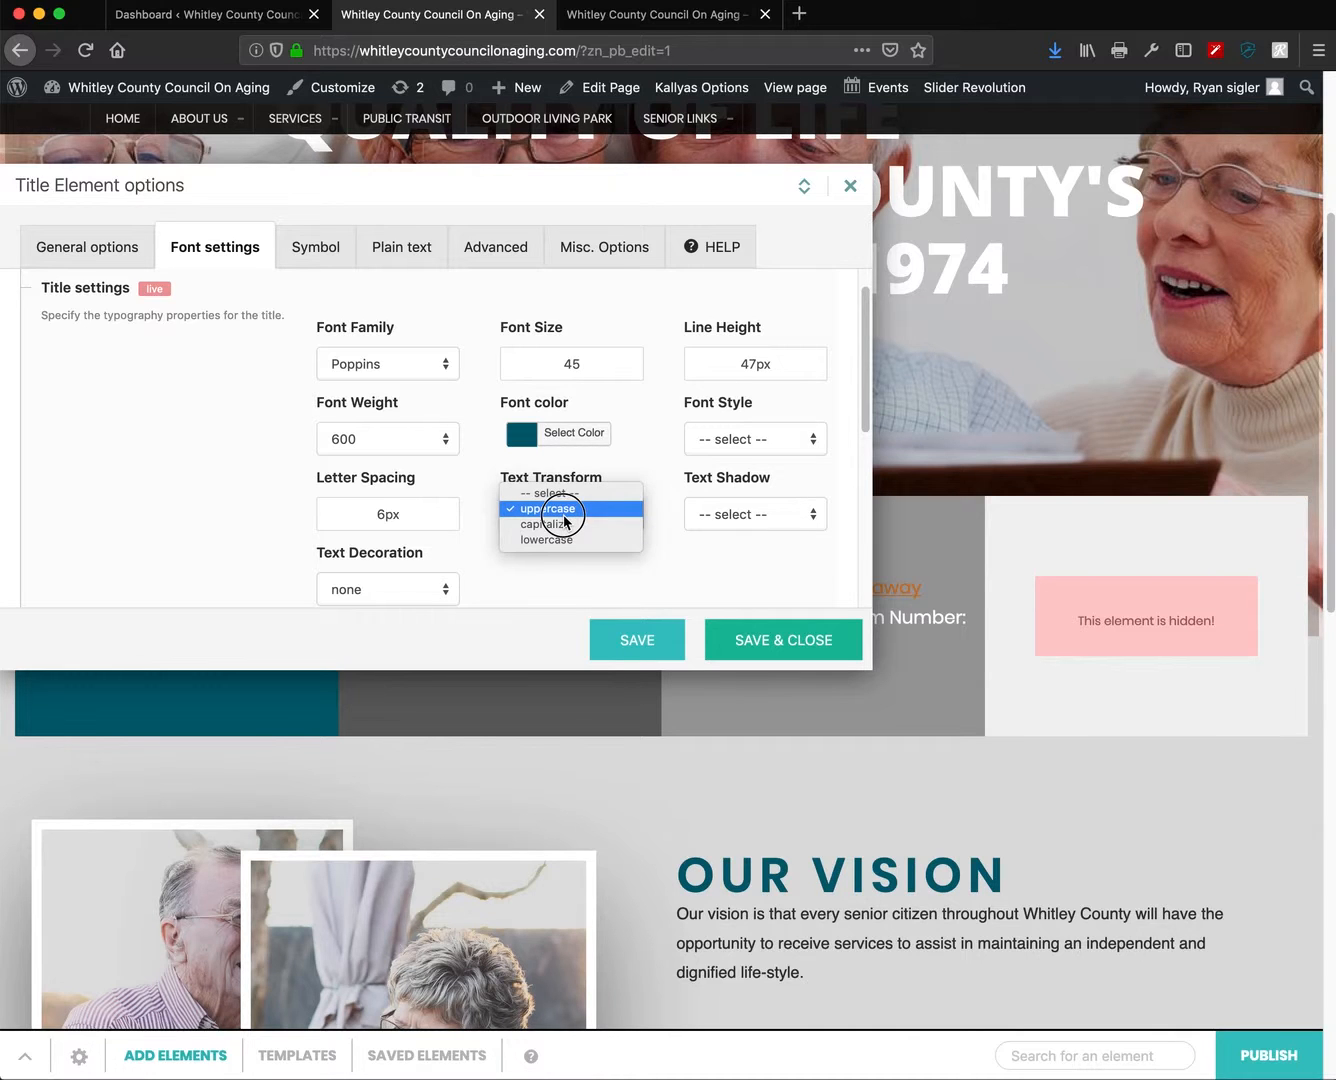
click(565, 513)
scroll(1096, 871, down, 2)
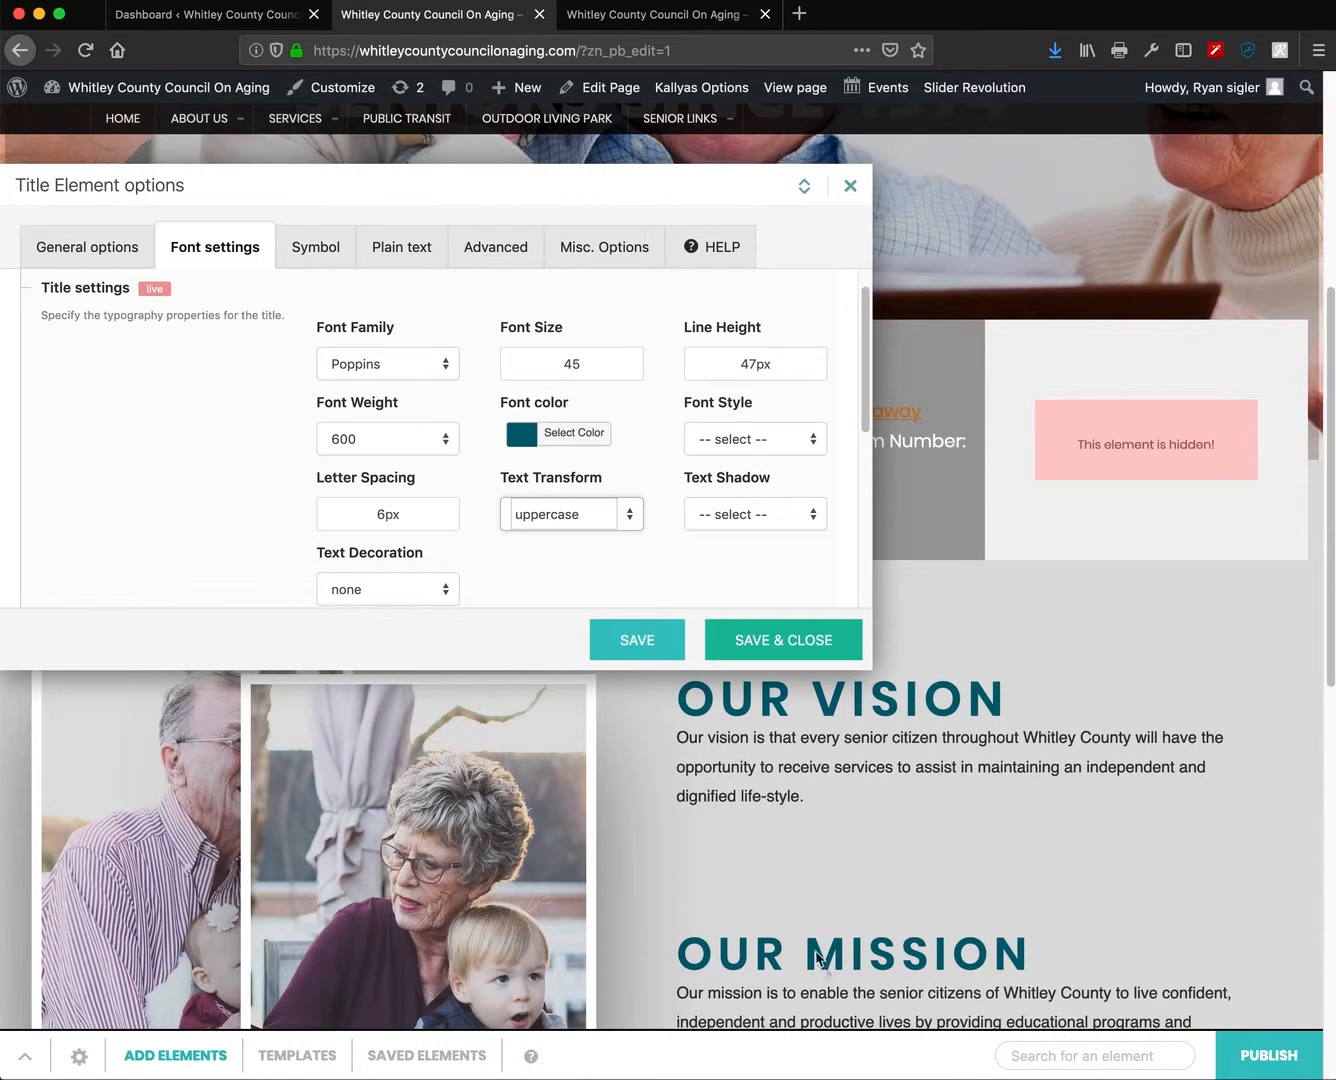
click(441, 440)
click(432, 449)
click(400, 437)
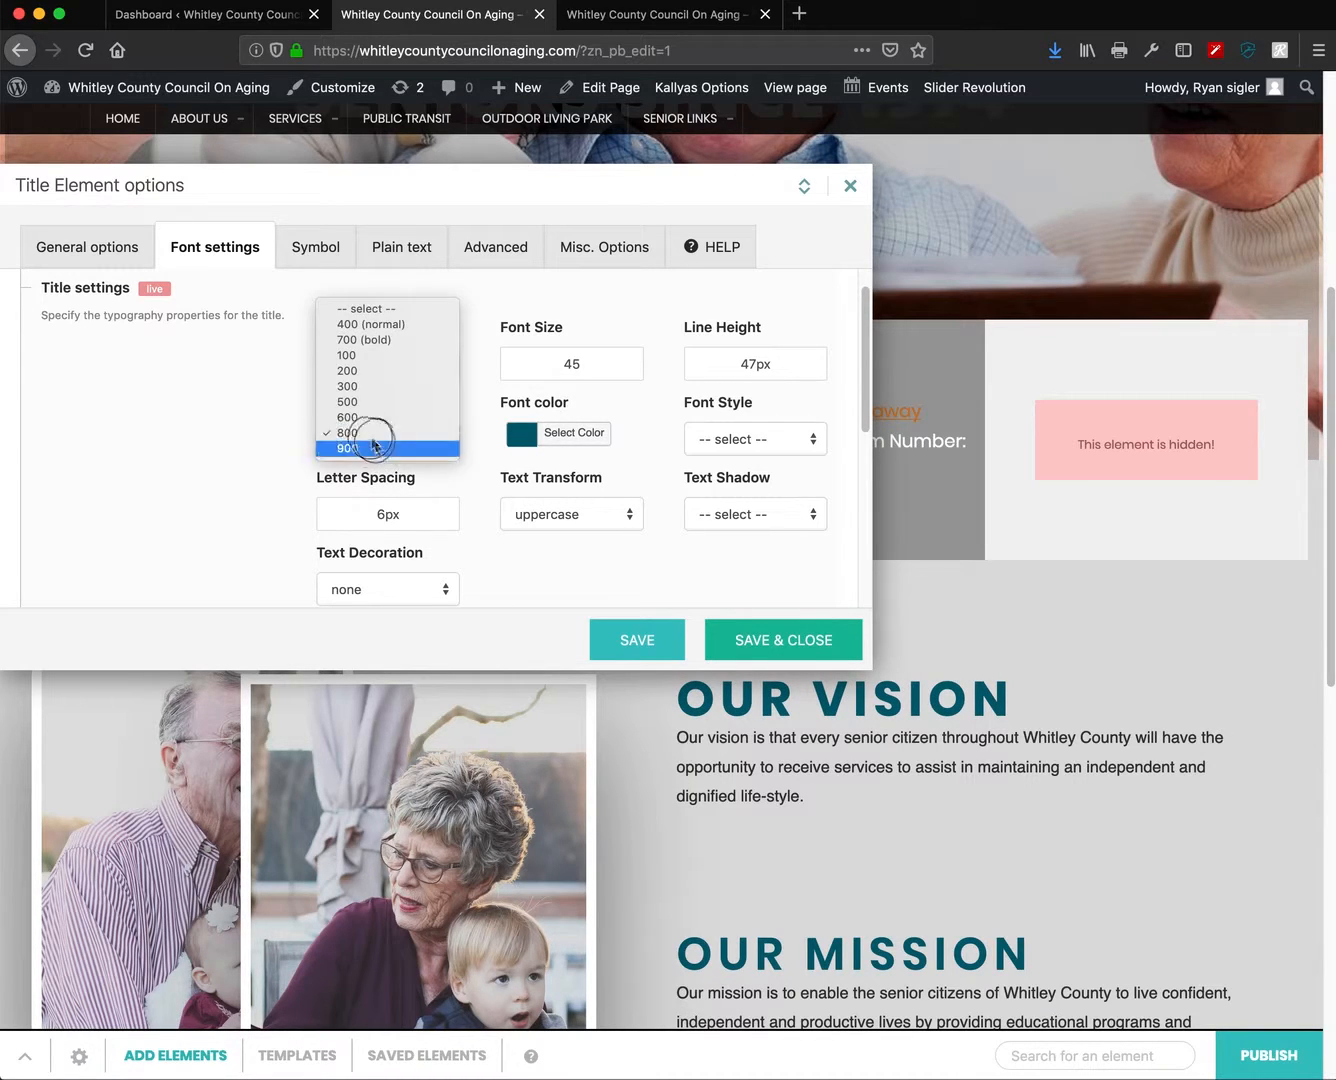
click(363, 425)
click(523, 576)
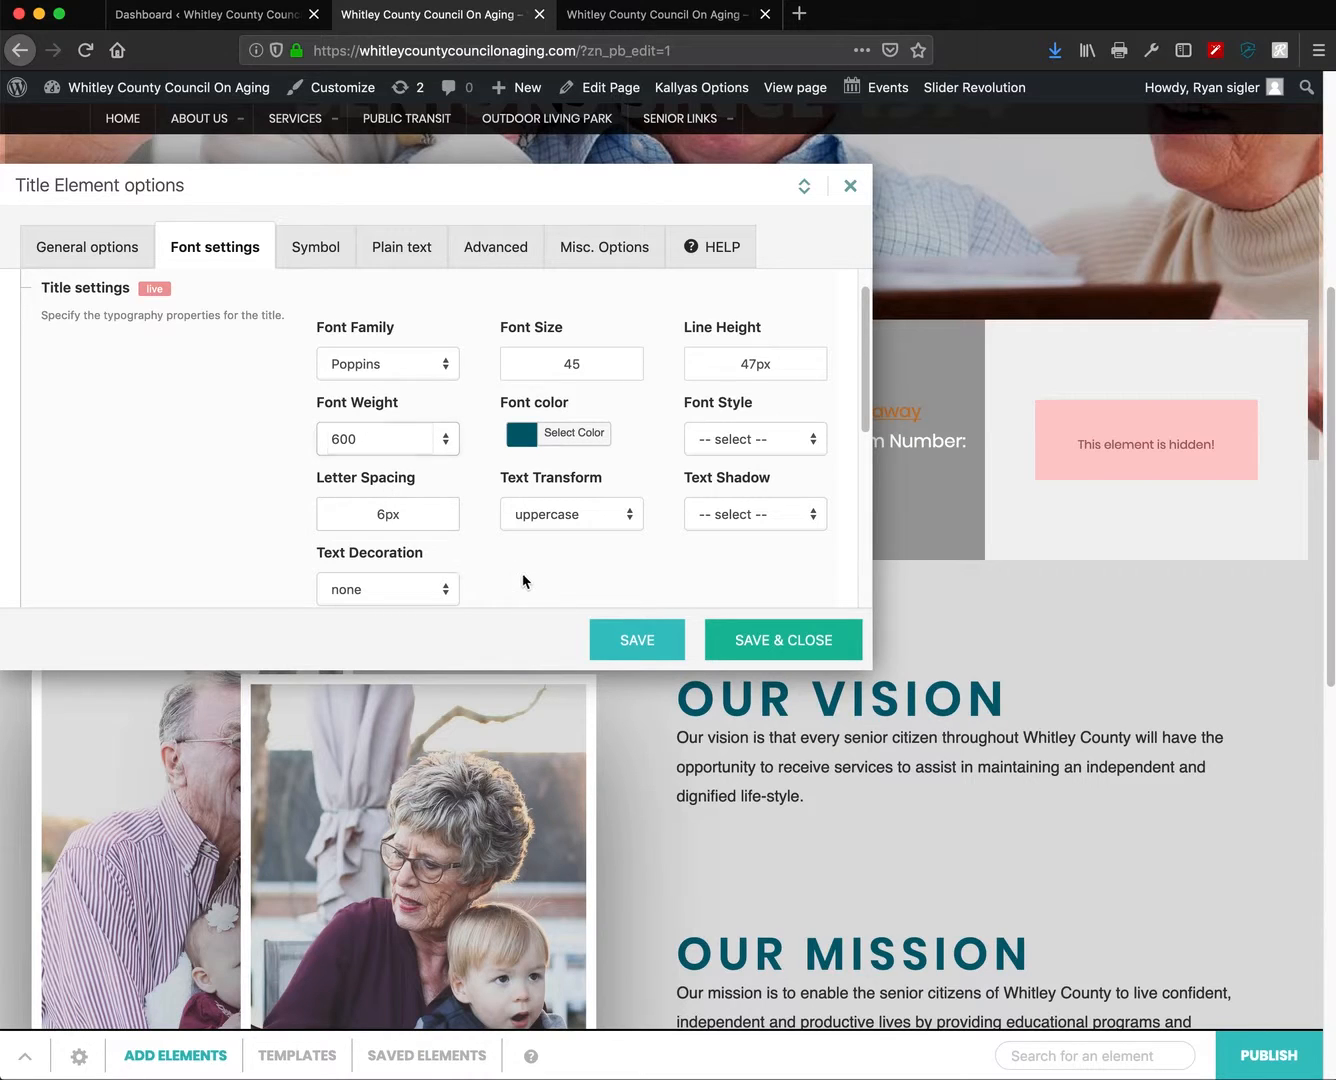
- Adjust the heading's letter spacing through 2px, 0px and 4px, and set font style to normal
double_click(360, 516)
text(2px)
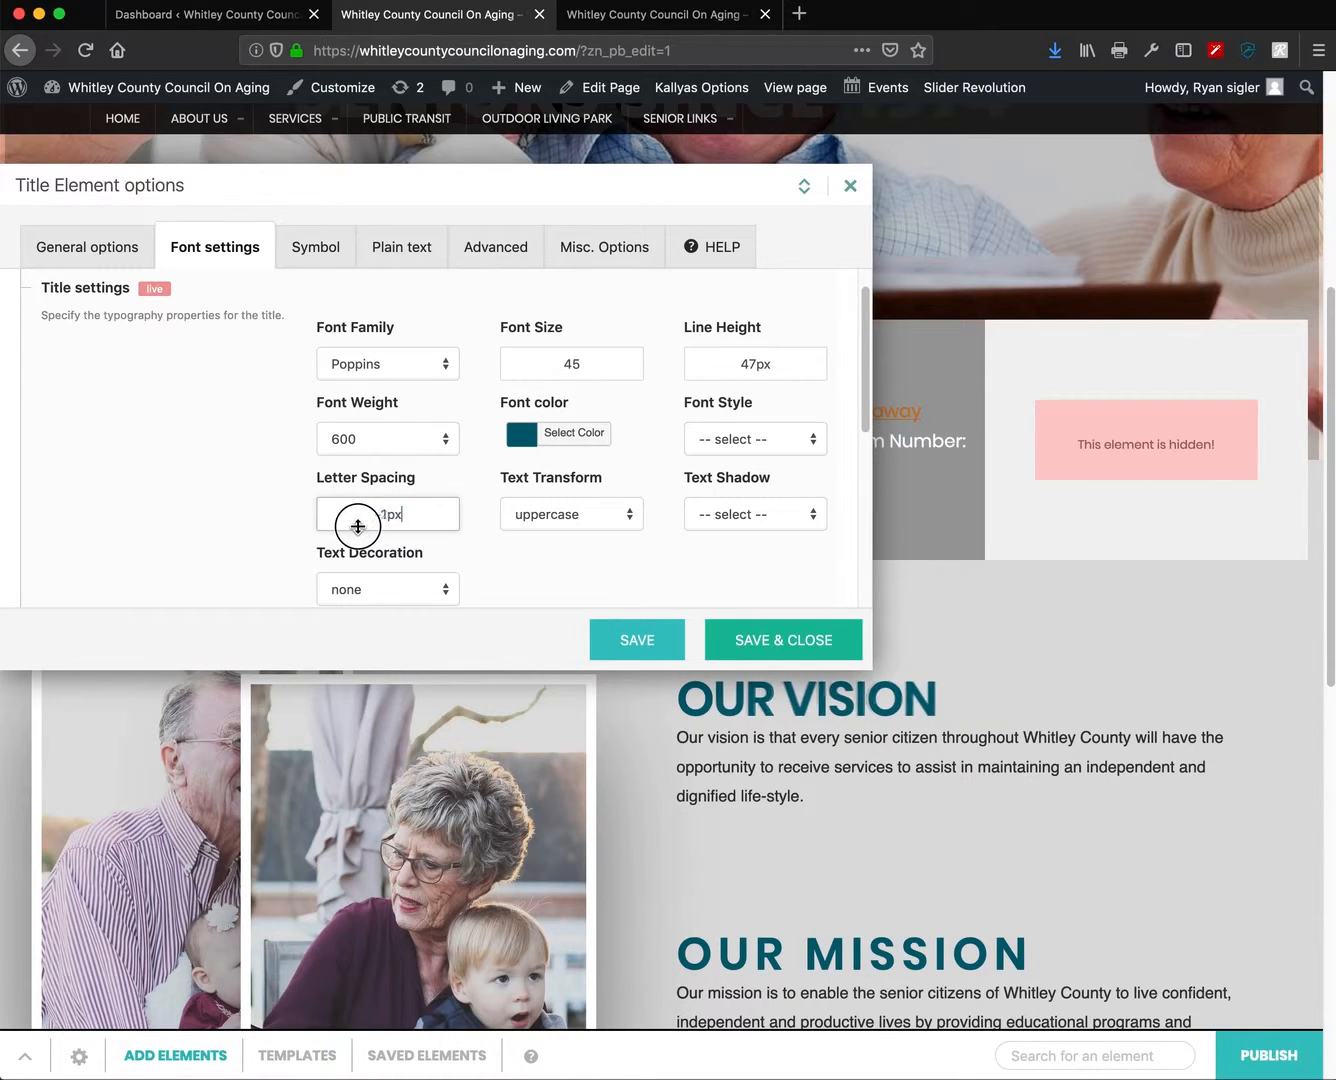
drag(358, 526, 359, 524)
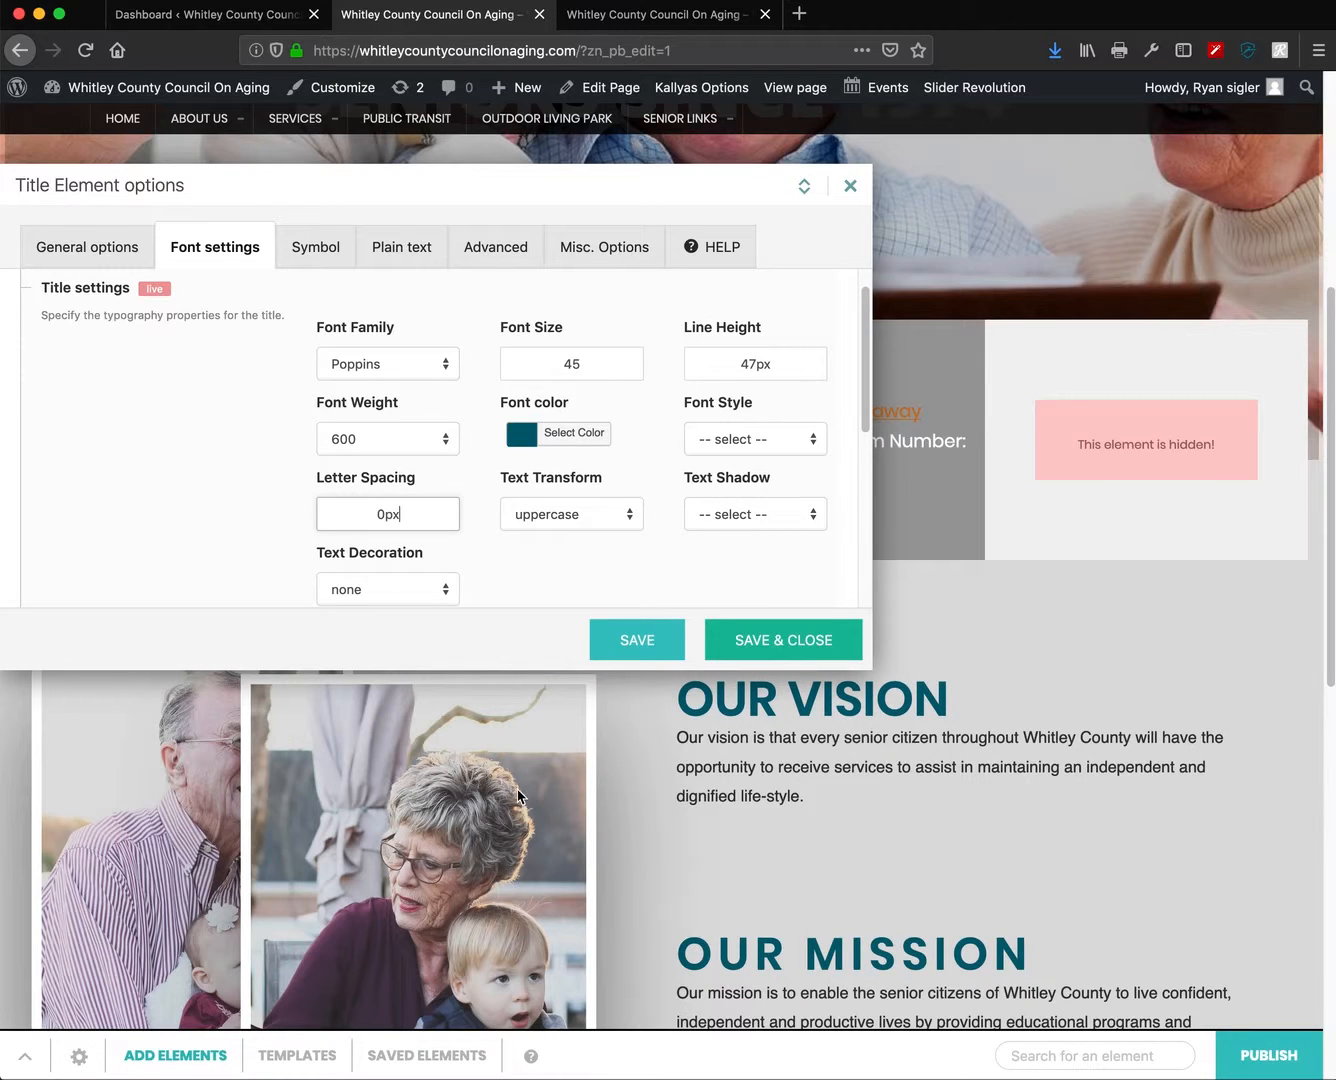
drag(370, 509, 371, 507)
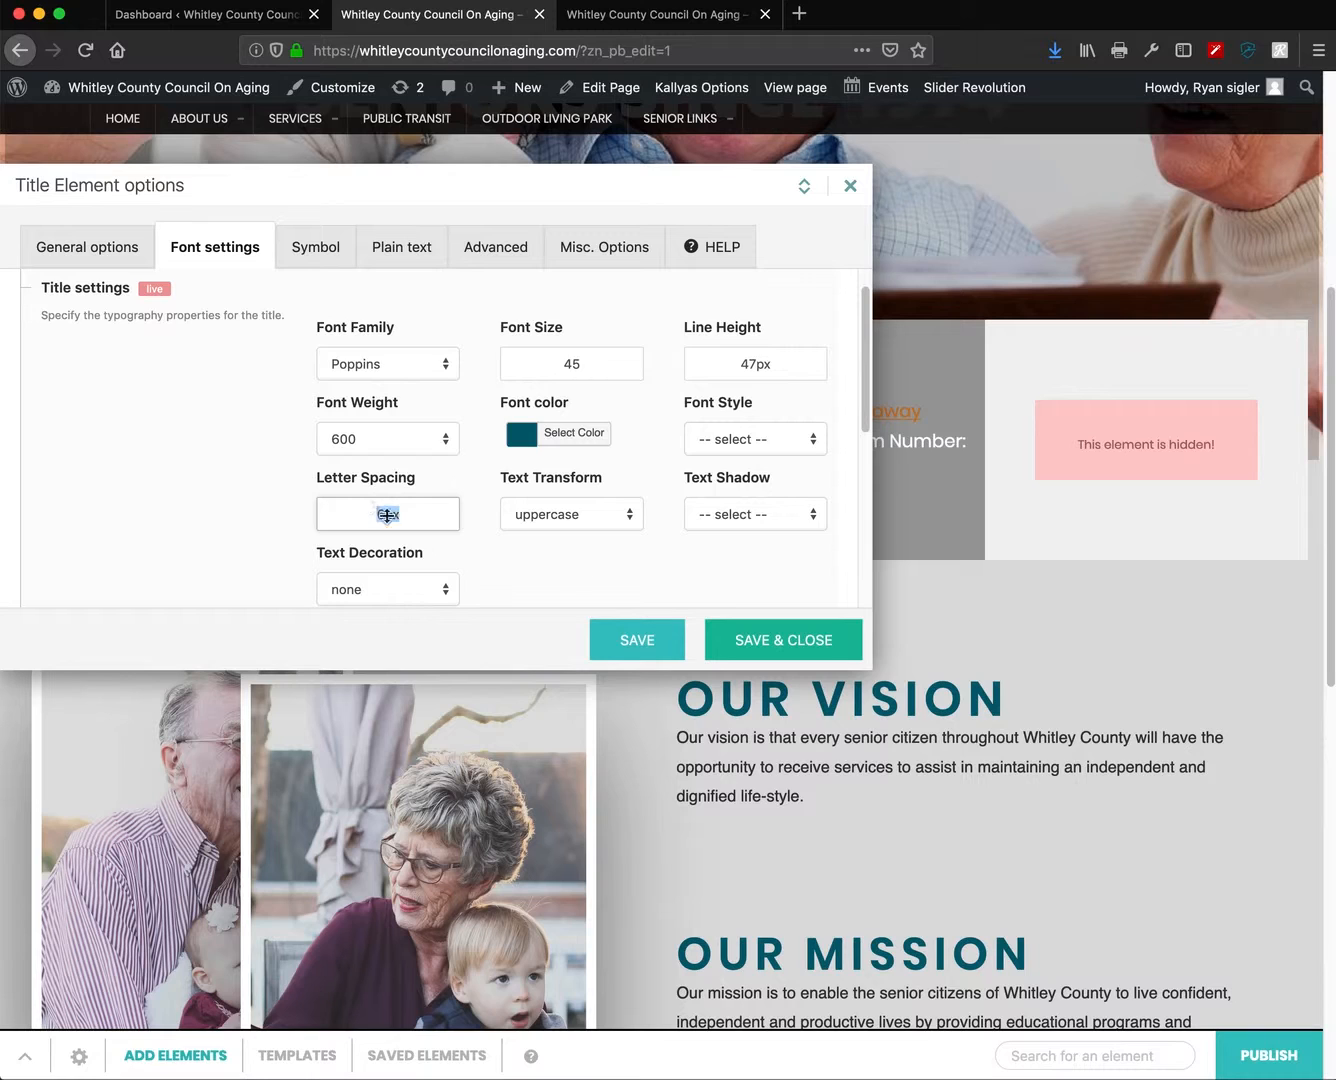
scroll(671, 562, down, 2)
click(740, 390)
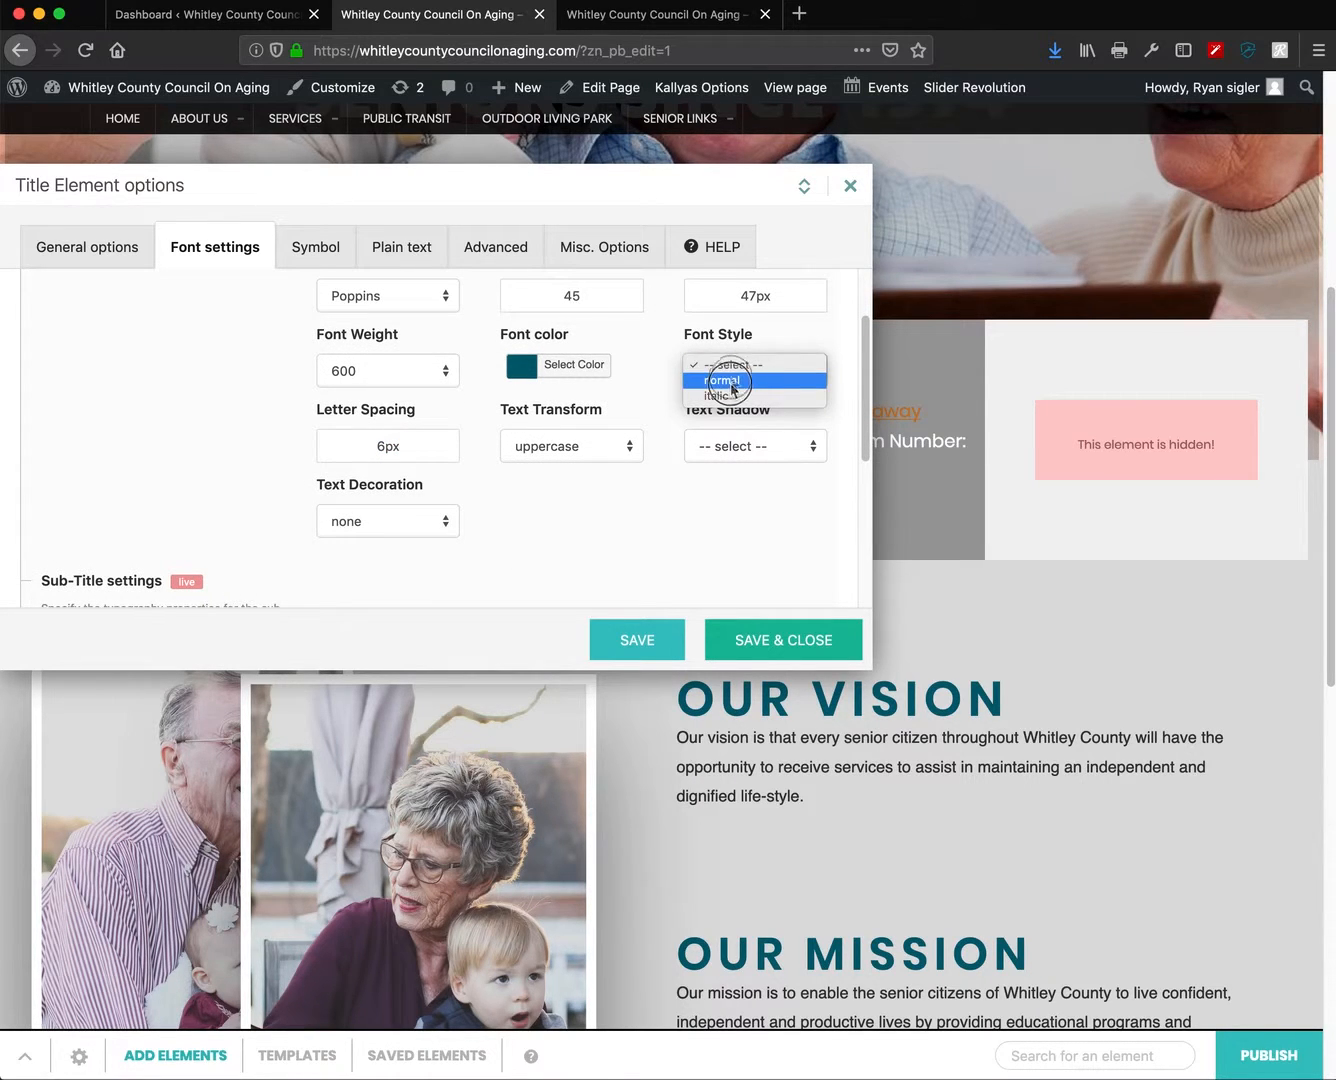
click(737, 378)
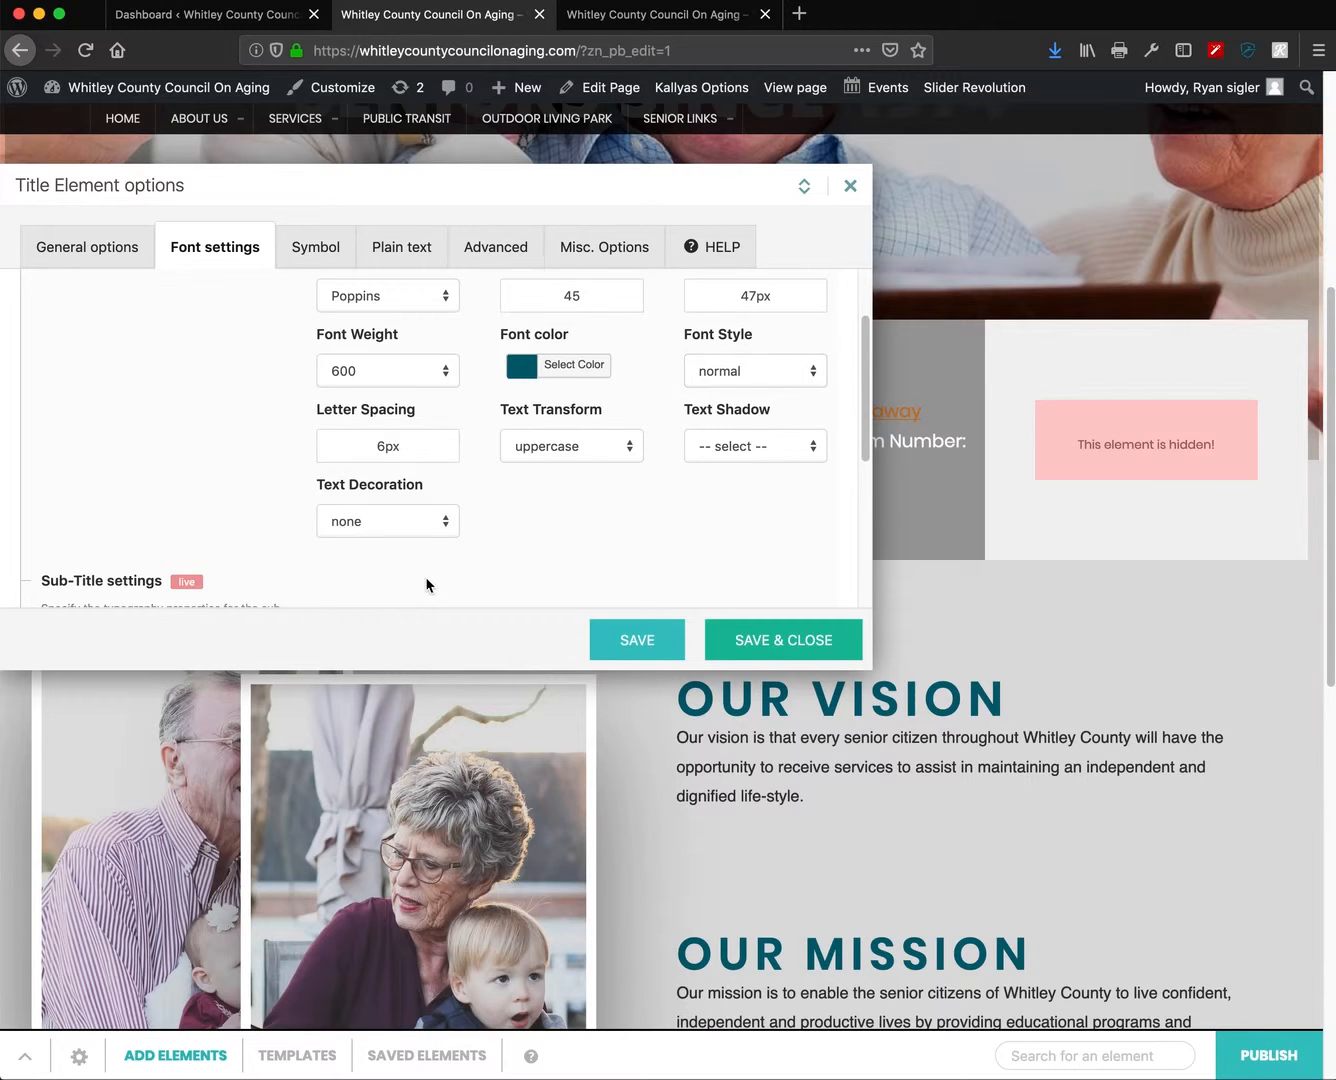
- Review the Sub-Title settings, return to the plain-text paragraph, and close the options without saving
scroll(427, 585, up, 1)
scroll(427, 584, up, 2)
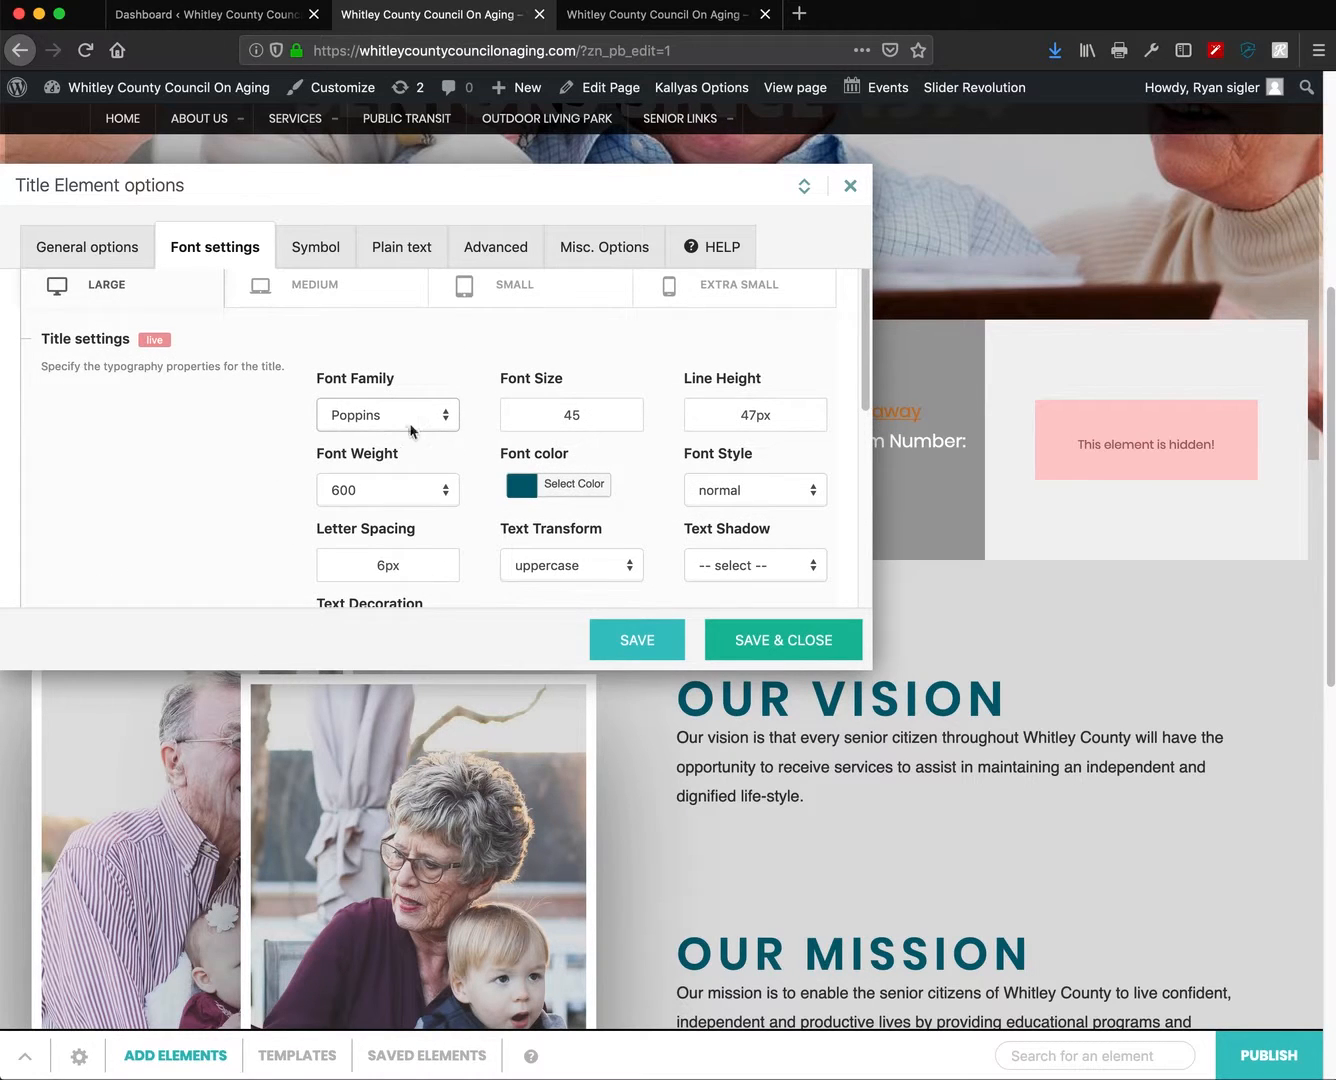
scroll(624, 463, down, 5)
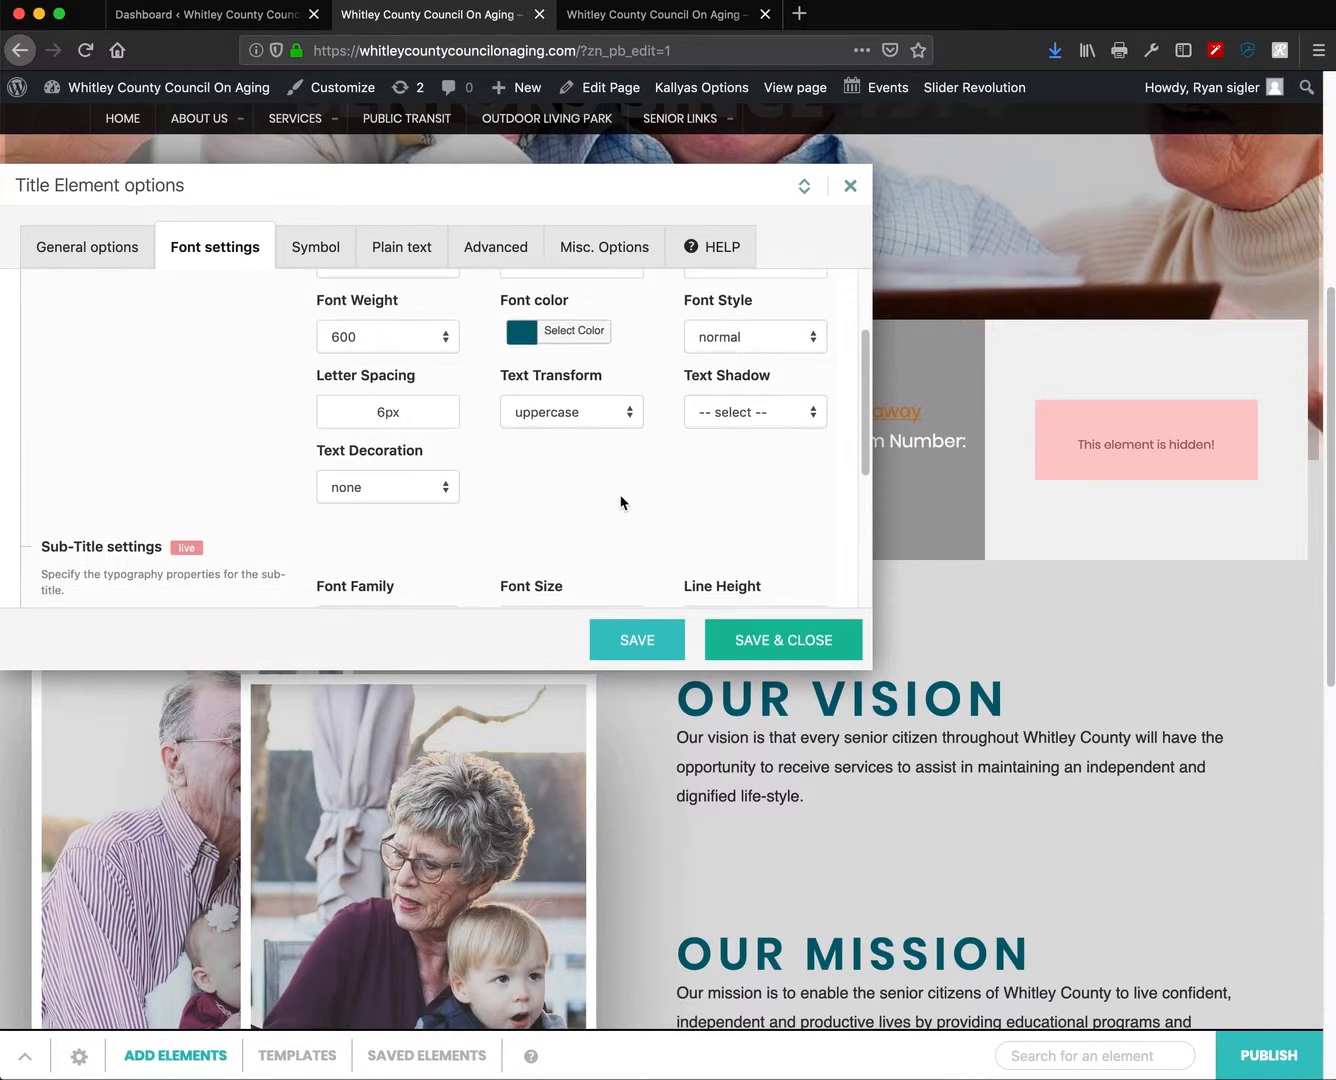
scroll(620, 519, down, 3)
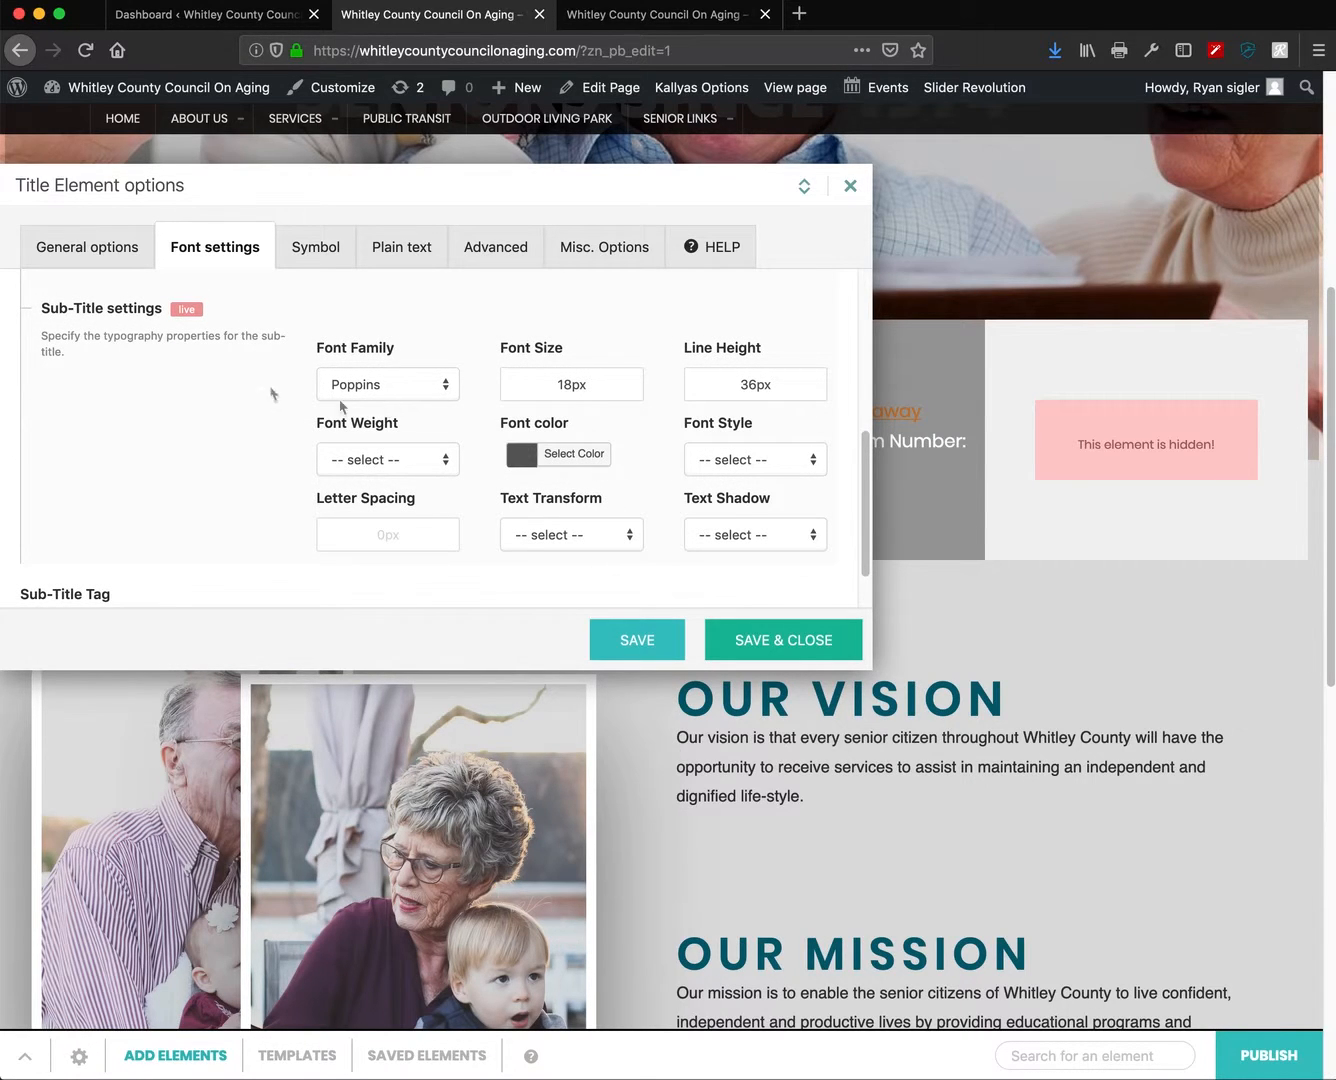
scroll(257, 496, down, 2)
scroll(259, 498, up, 2)
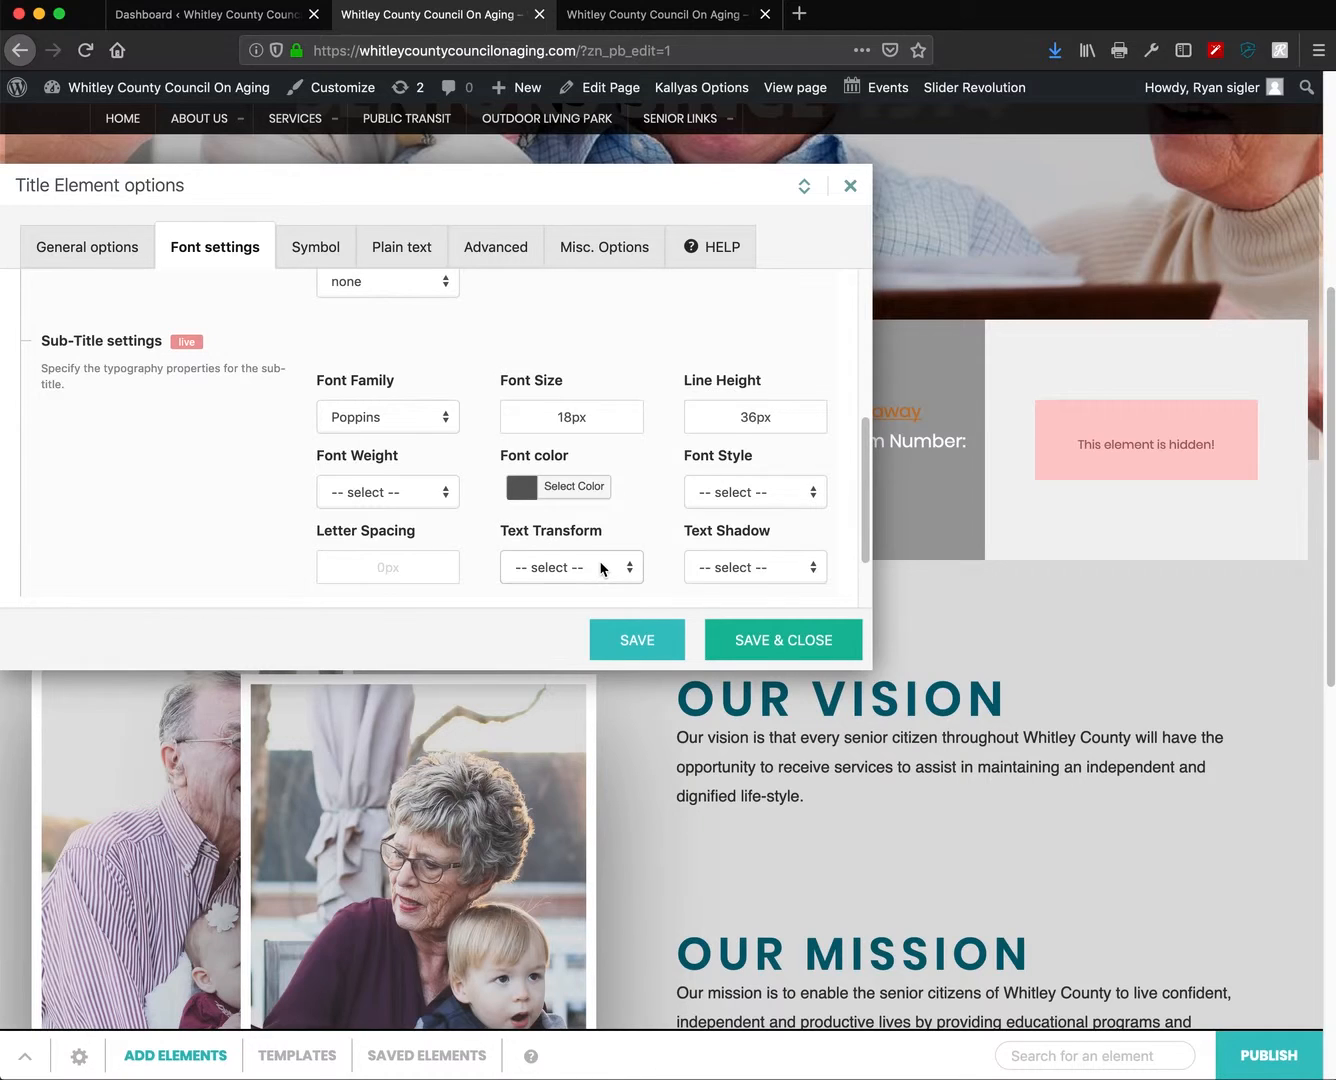
scroll(599, 565, down, 1)
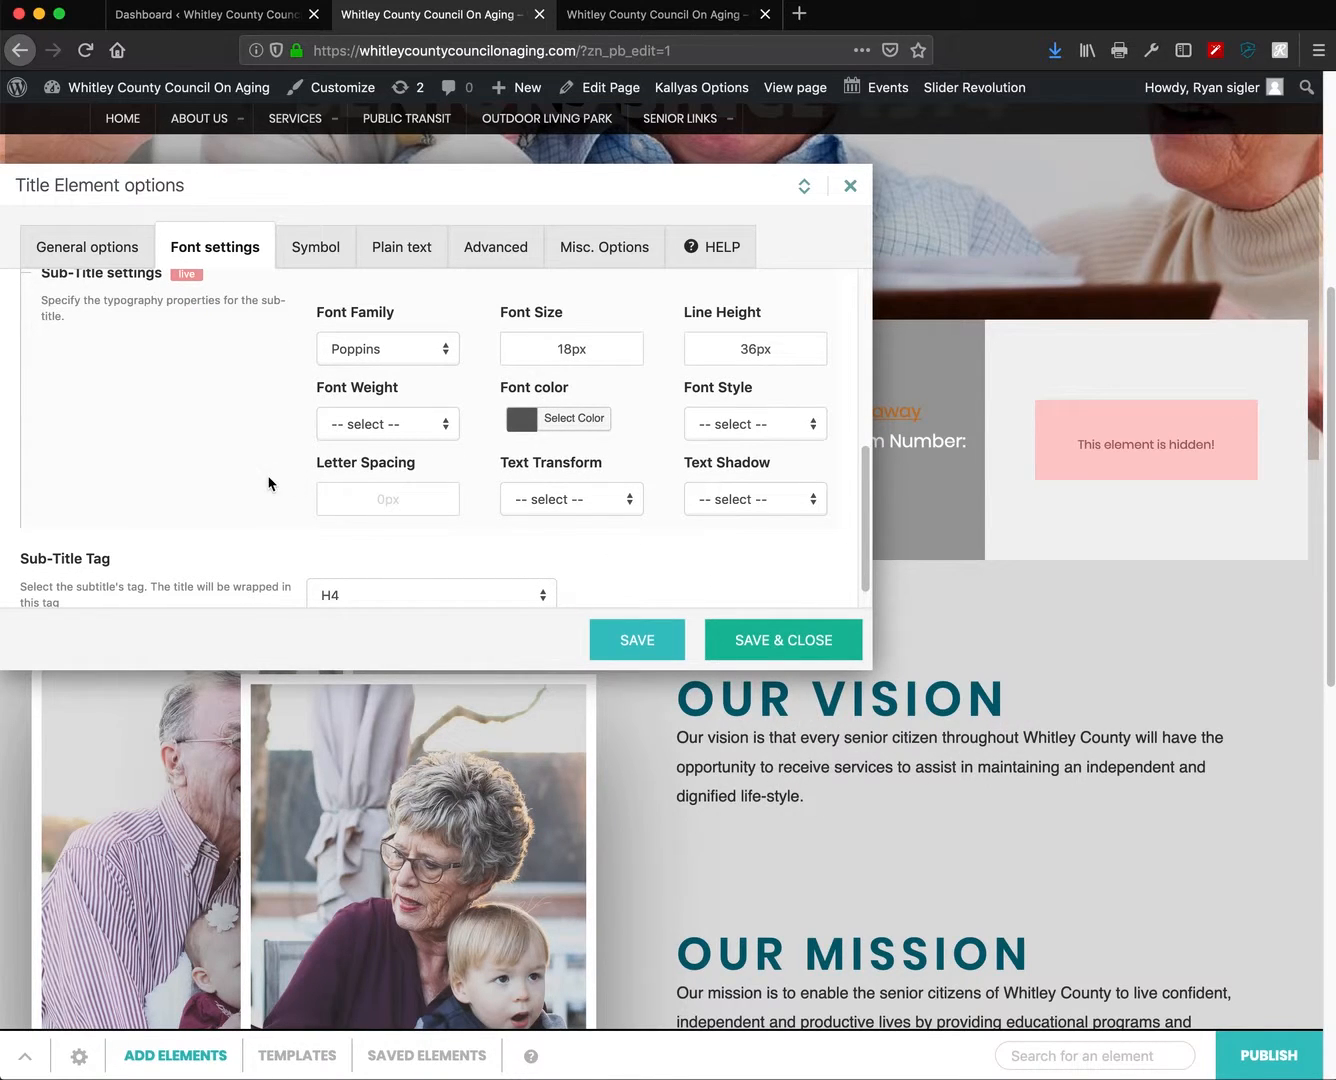
scroll(275, 459, down, 1)
click(396, 259)
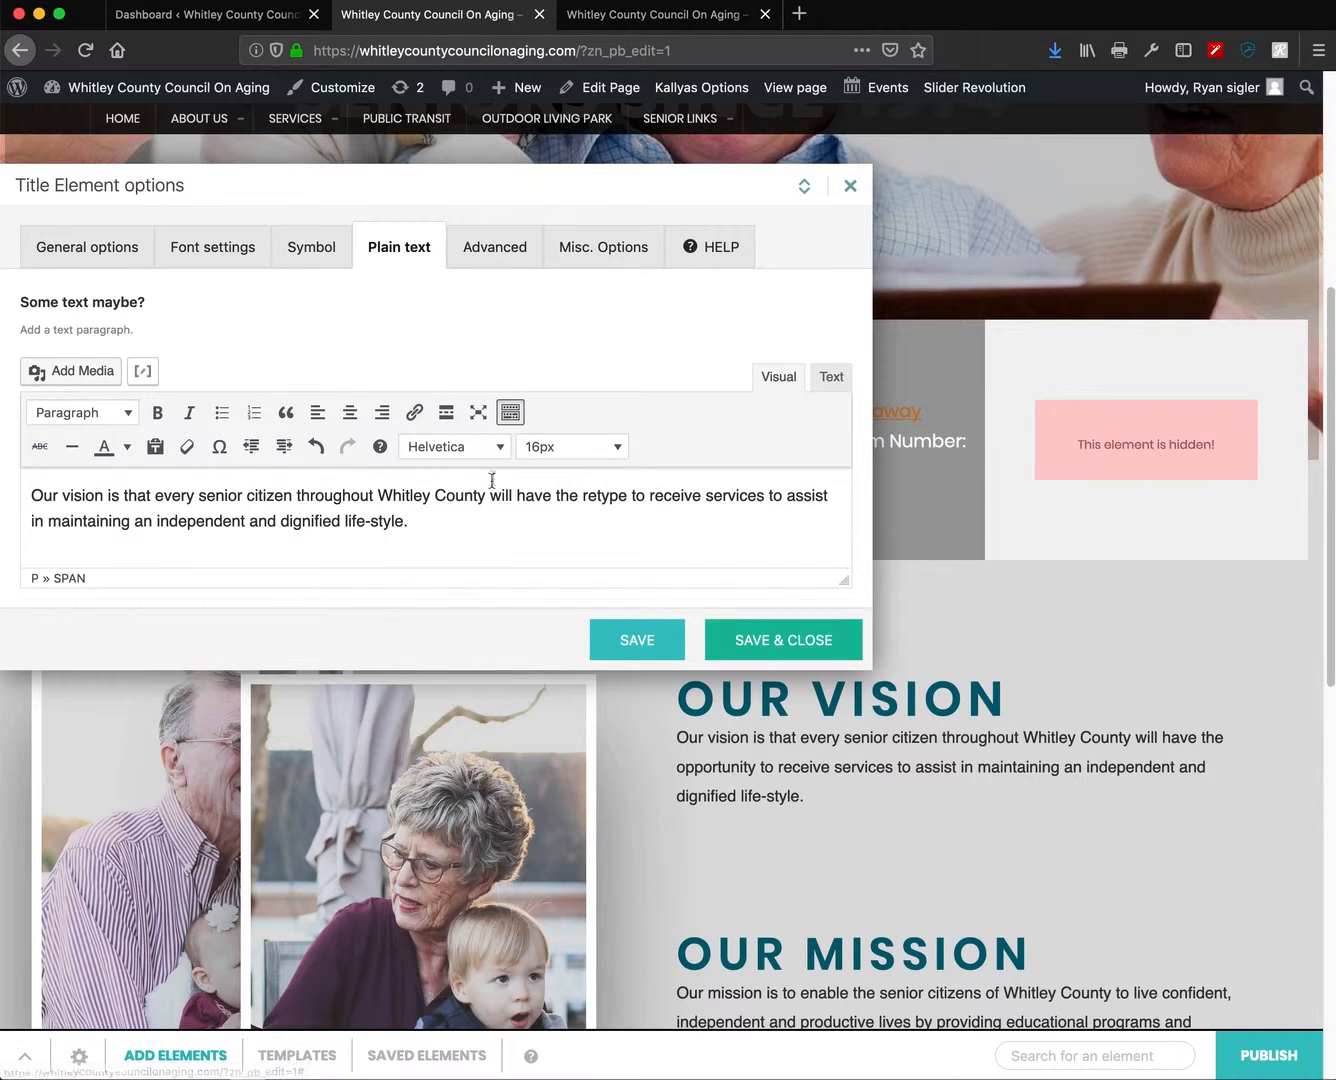
click(850, 185)
- Open the options of the Media Container holding the front photo beside Our Vision
scroll(742, 771, down, 3)
scroll(742, 771, down, 4)
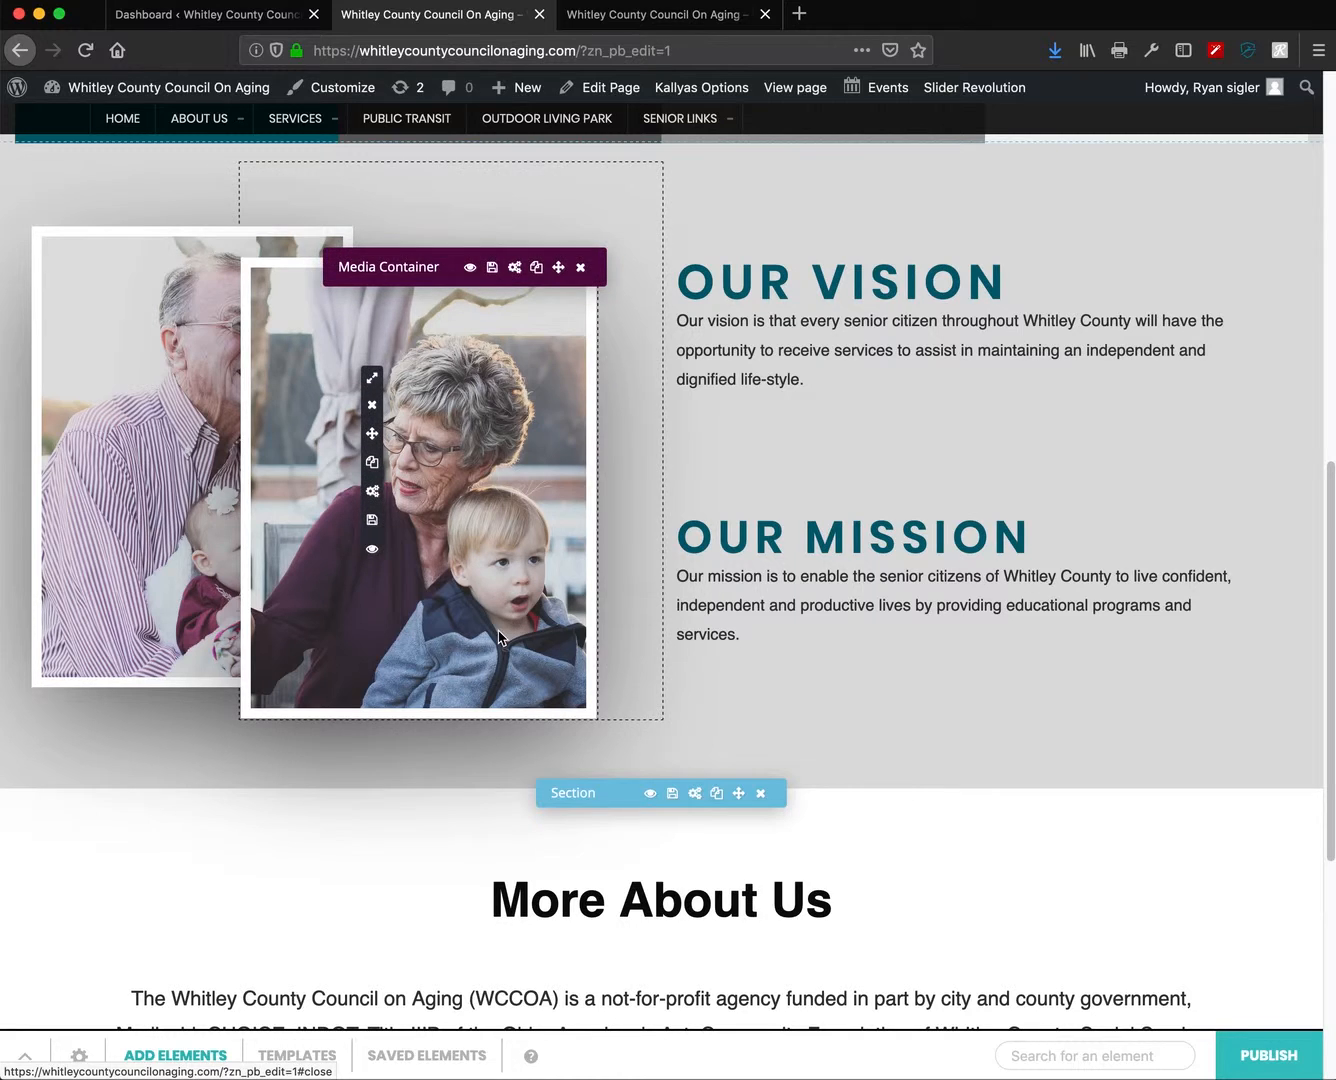
scroll(672, 625, up, 4)
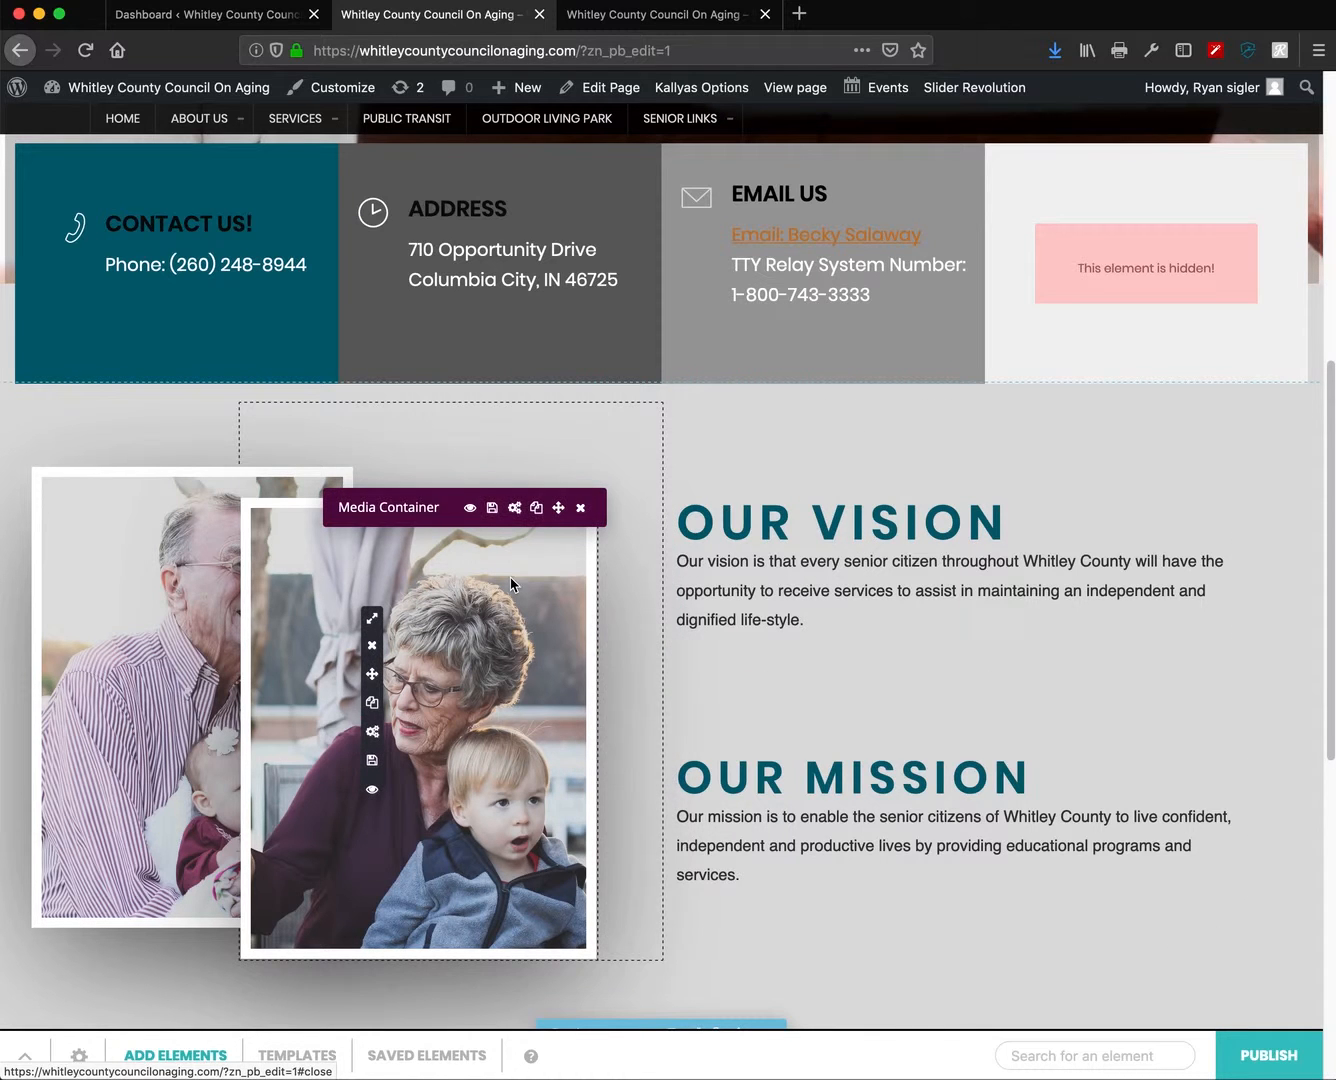
click(515, 510)
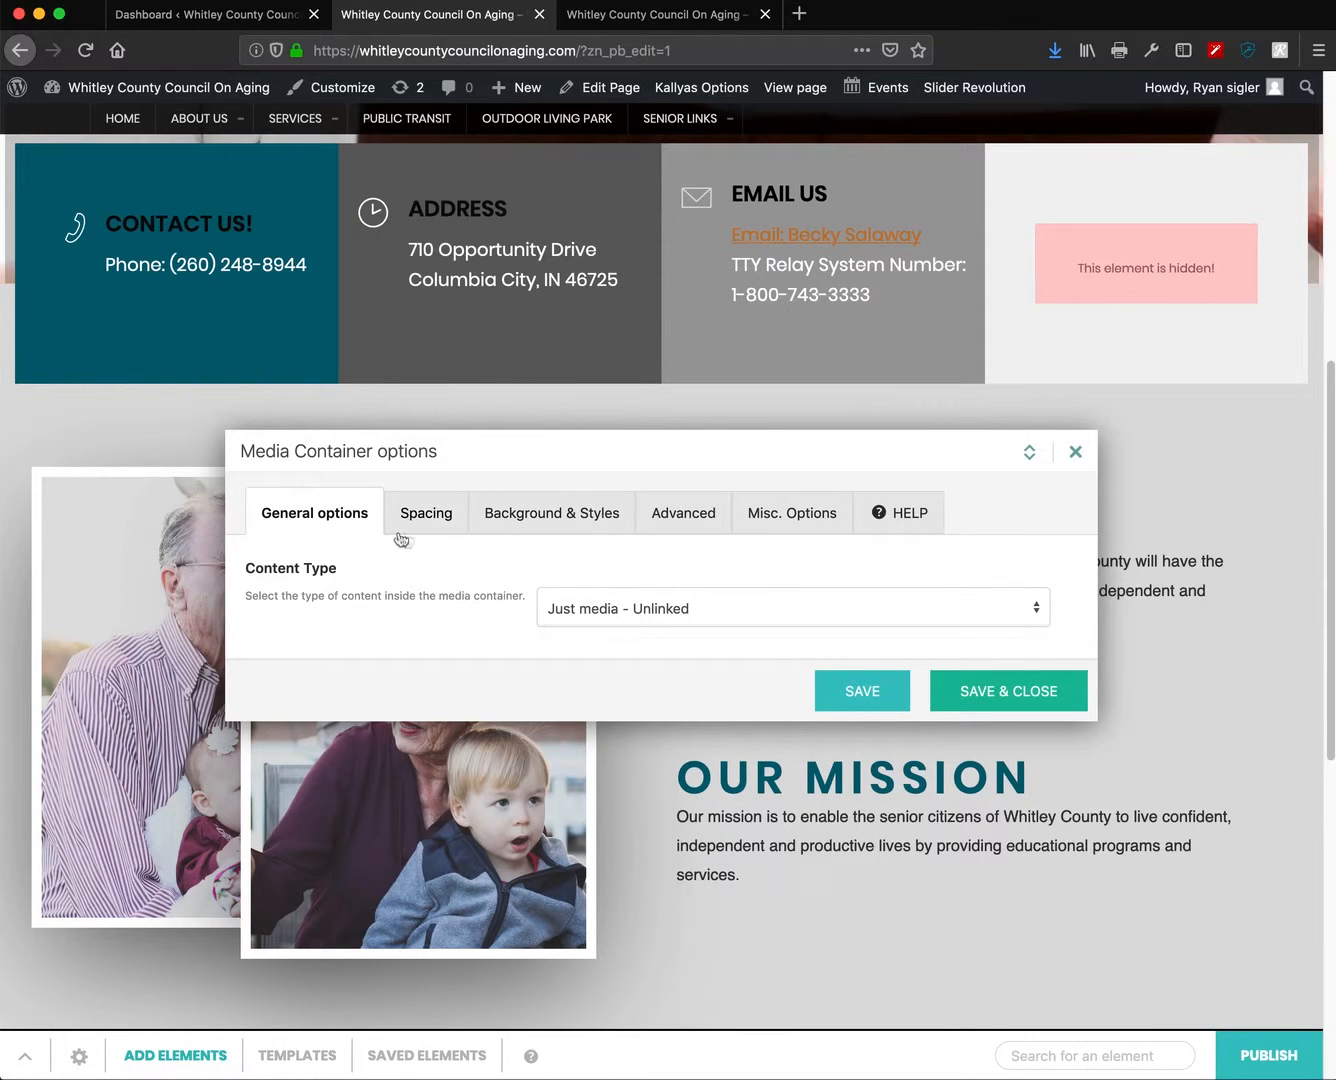
- Show the photo container's Background & Styles settings
click(553, 516)
drag(598, 340, 489, 213)
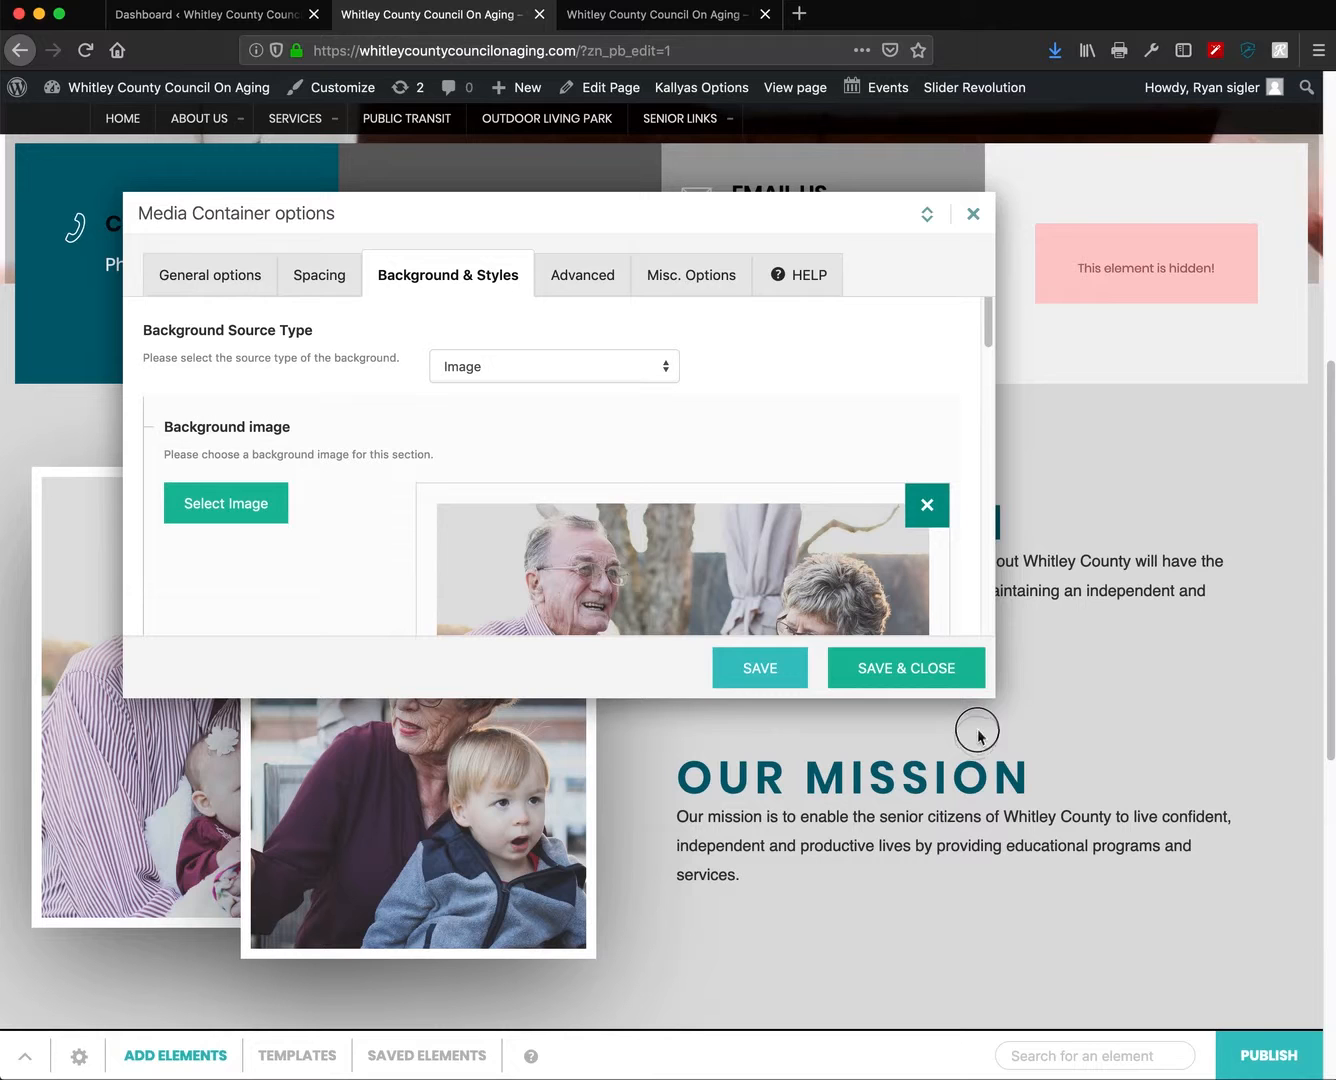
scroll(651, 505, down, 5)
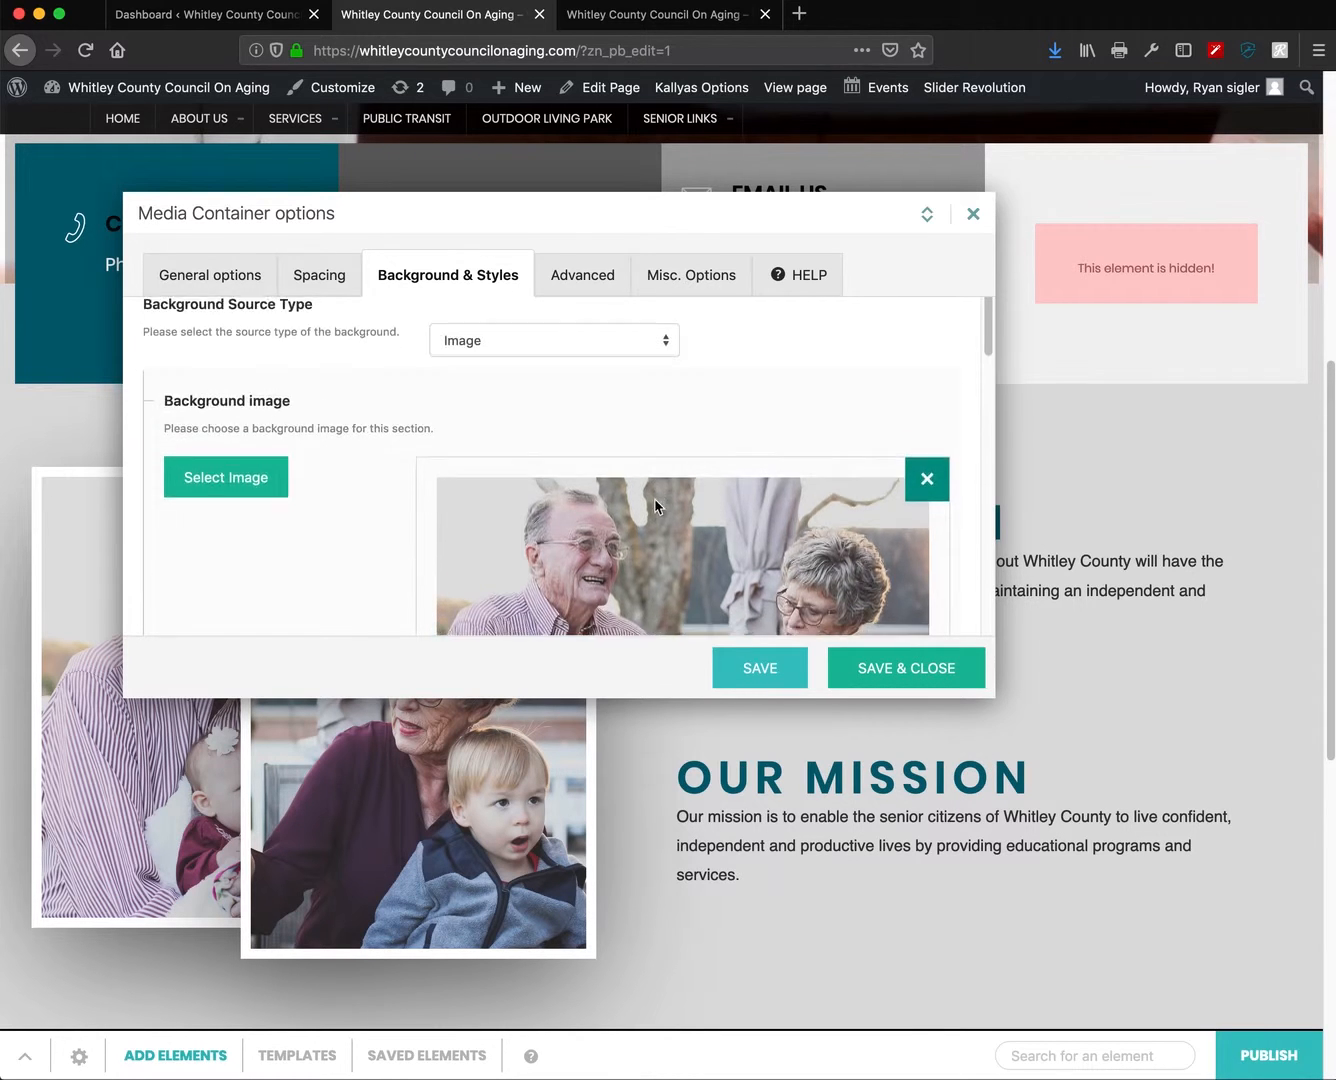
scroll(676, 567, down, 1)
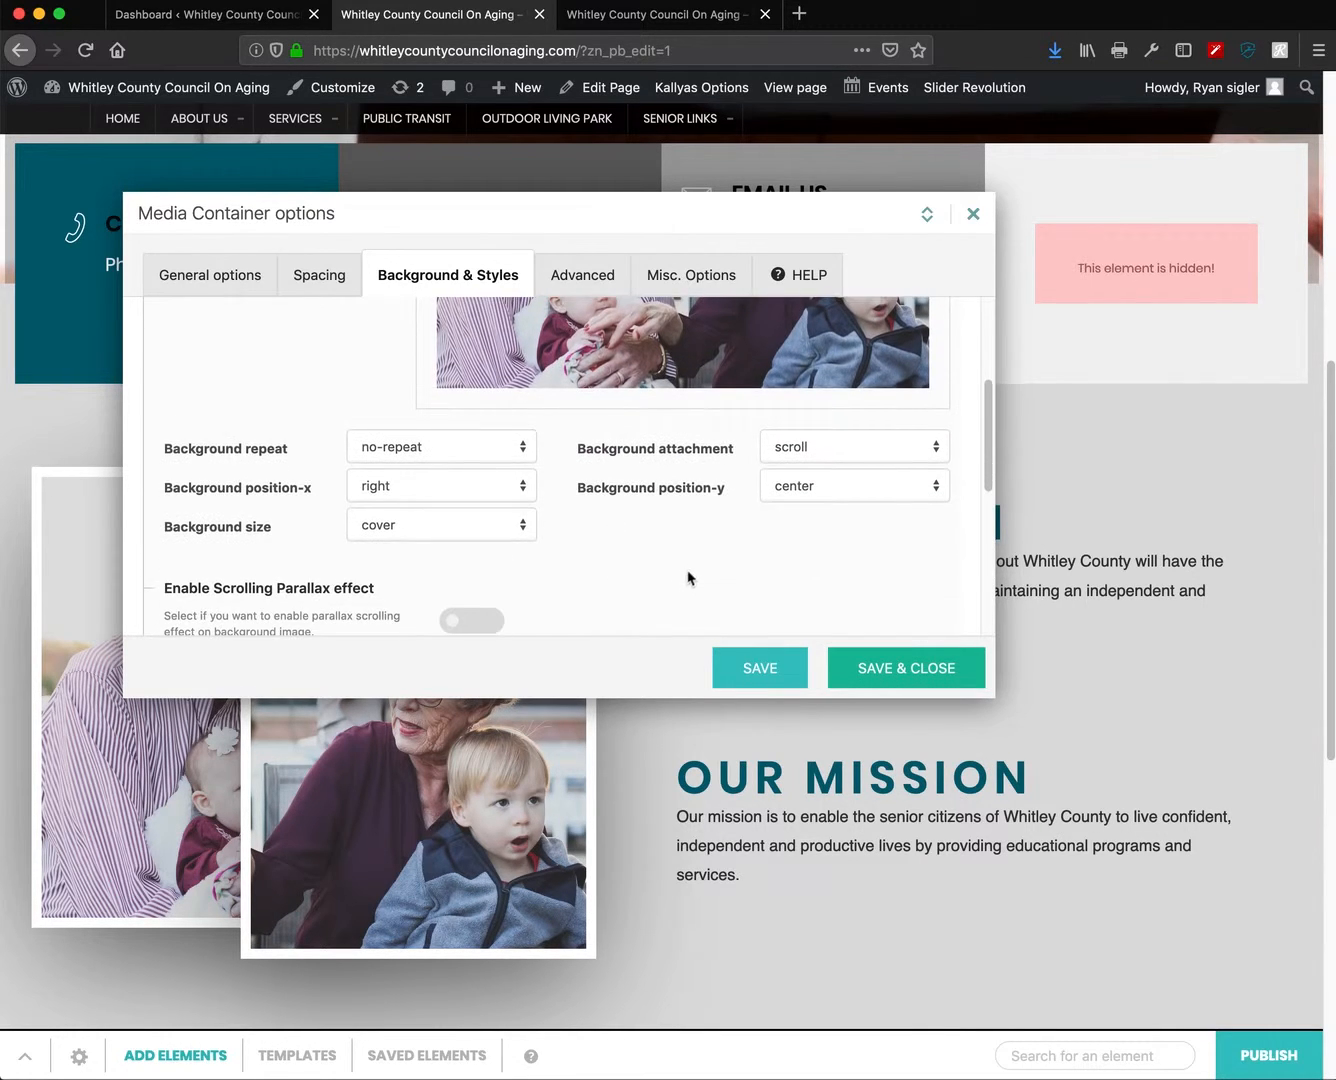
scroll(701, 577, up, 4)
scroll(700, 575, up, 2)
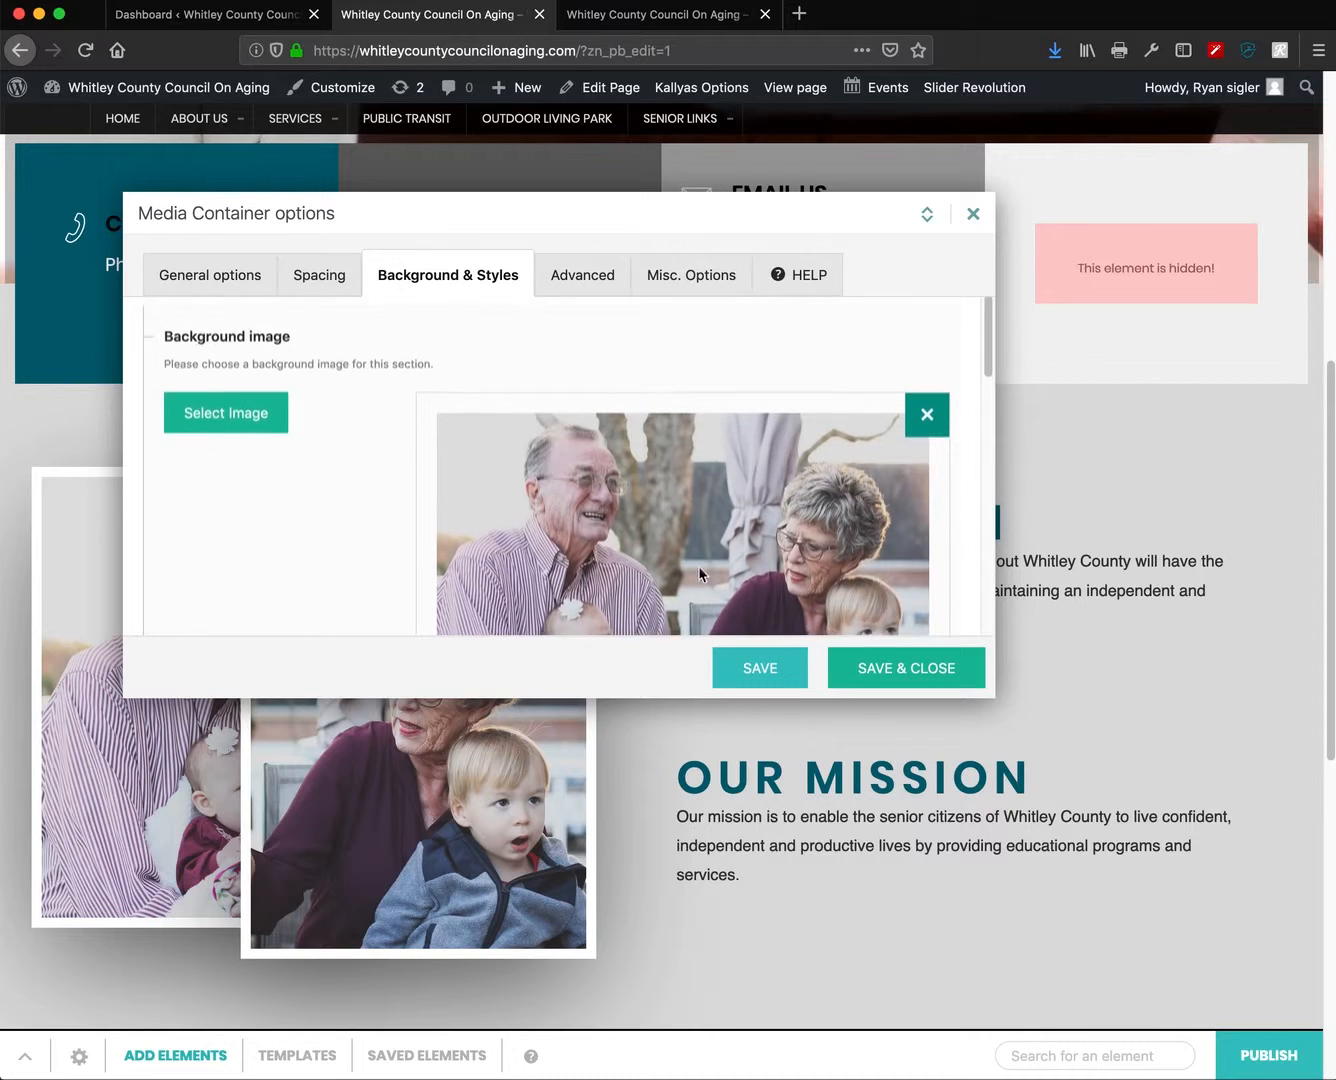
scroll(600, 500, up, 1)
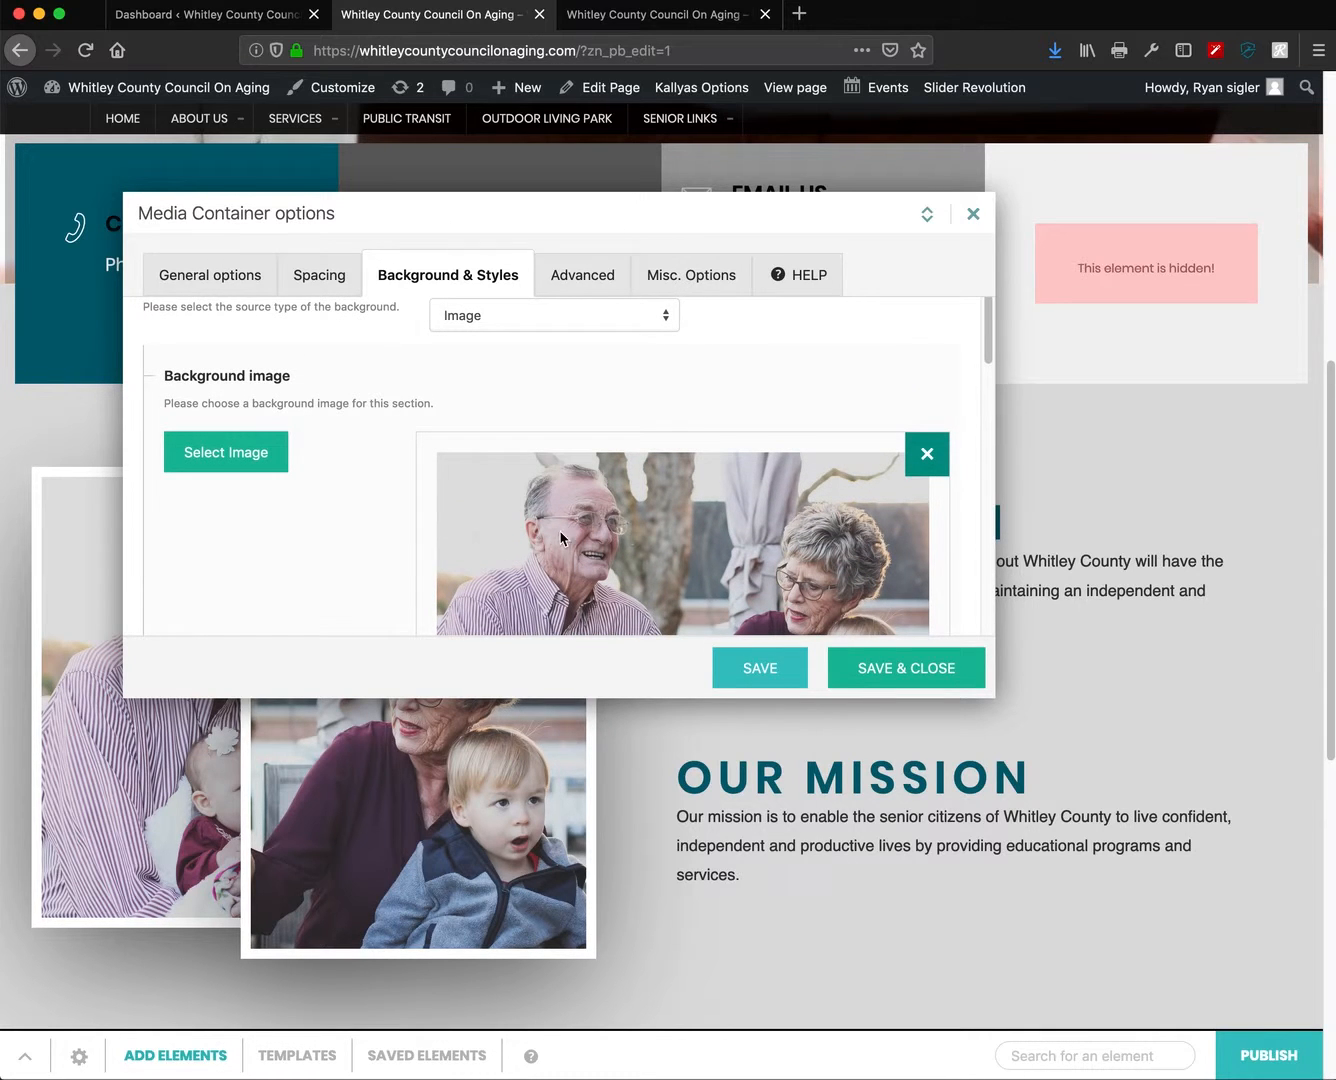
- Pick Exercise.jpg from the Media Library as the container's background image
click(224, 461)
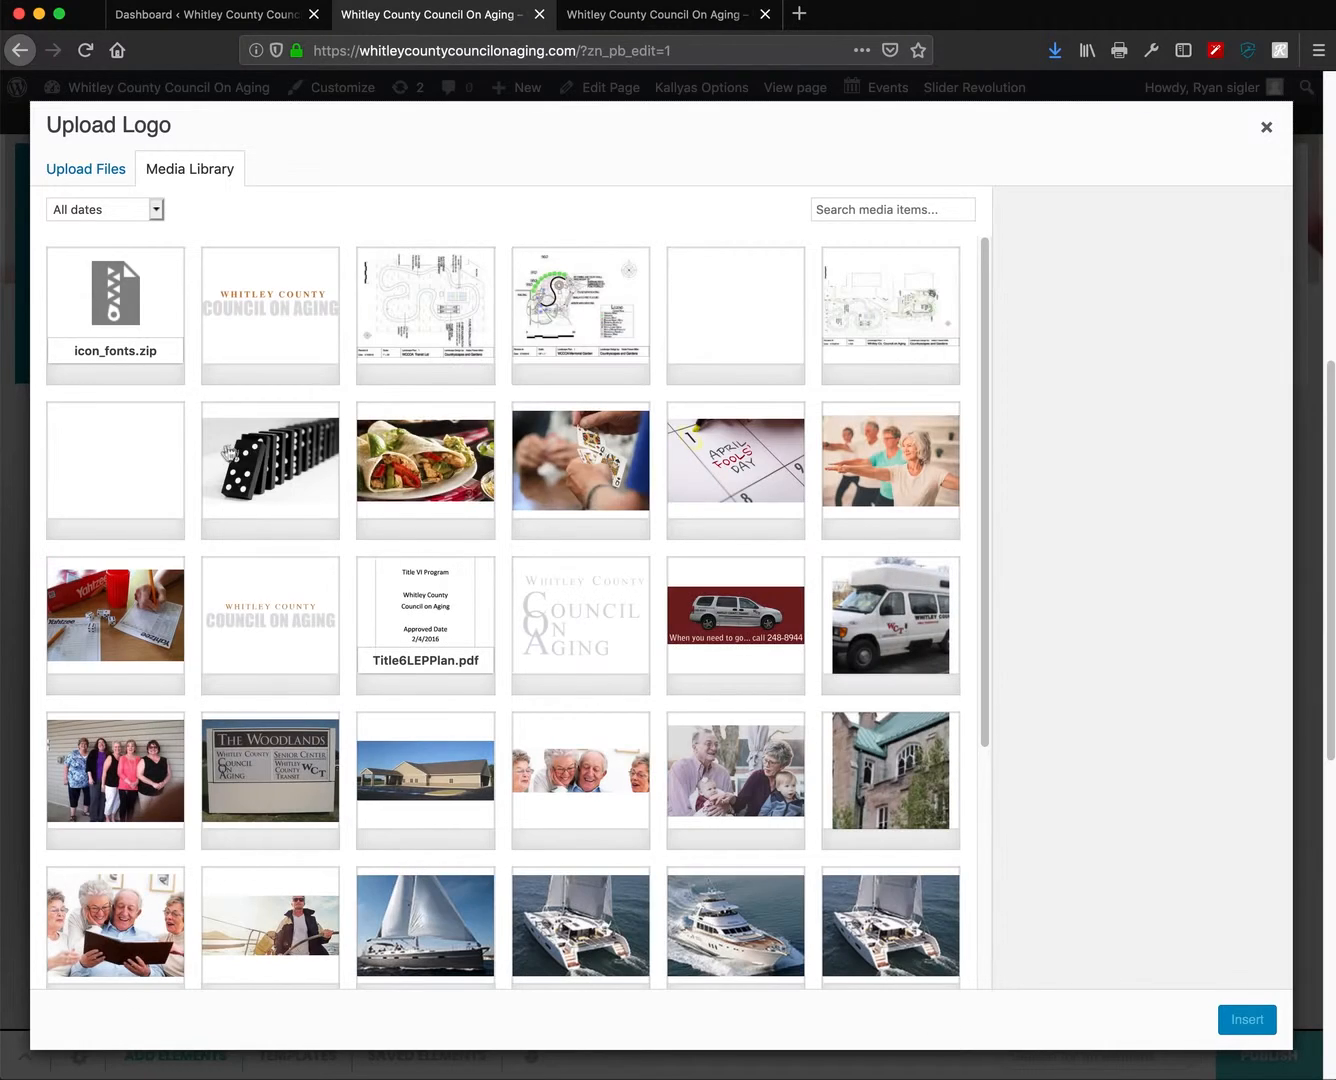
scroll(640, 663, down, 10)
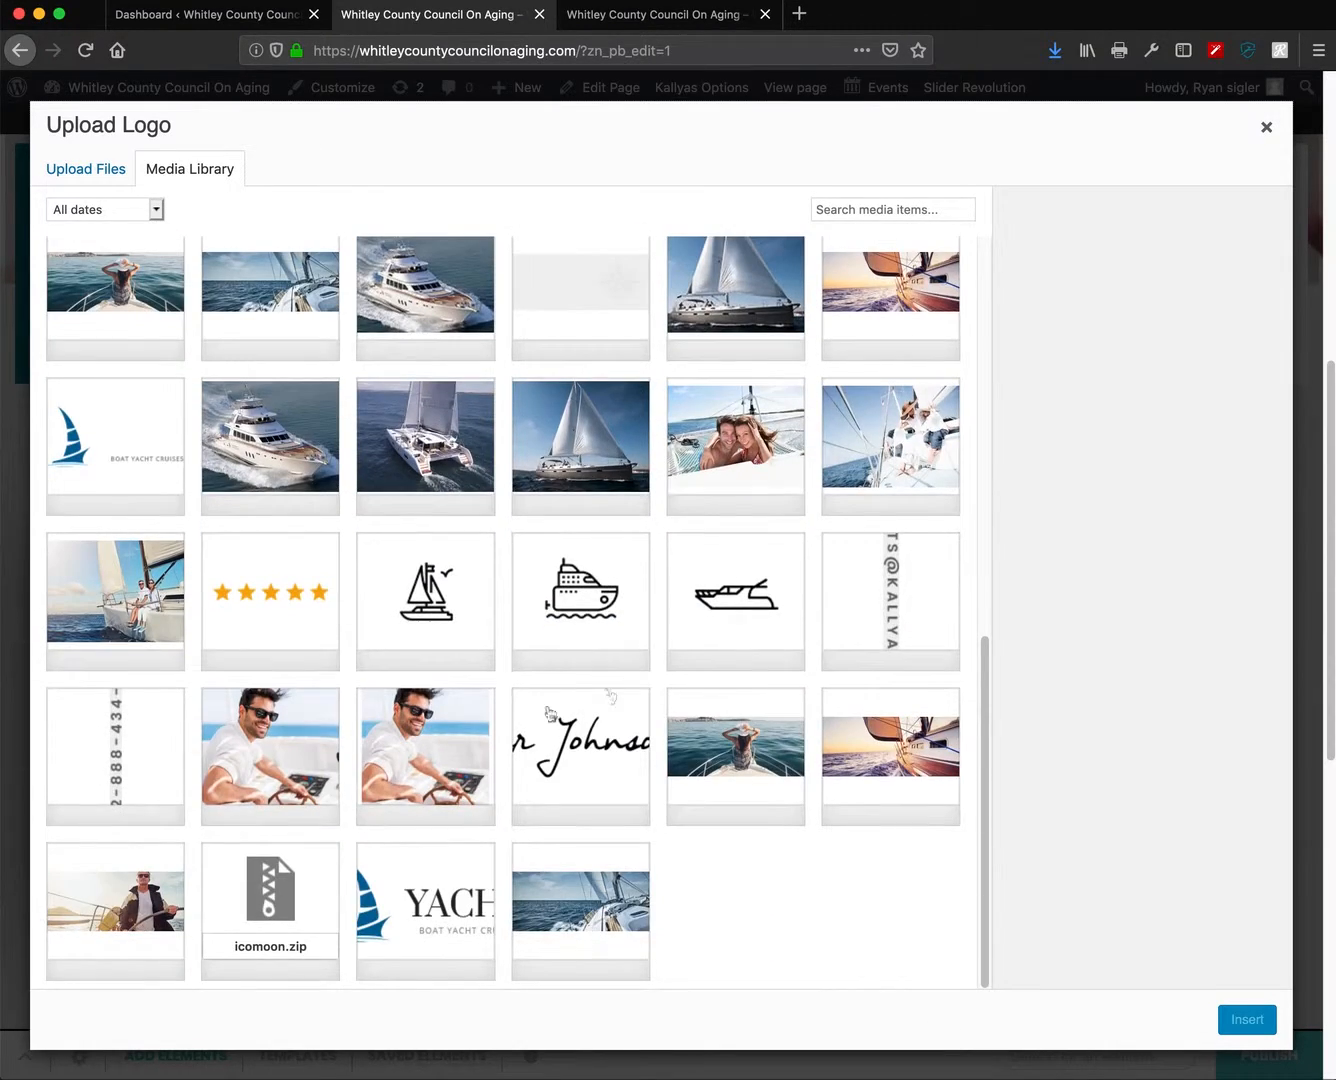
scroll(533, 712, up, 10)
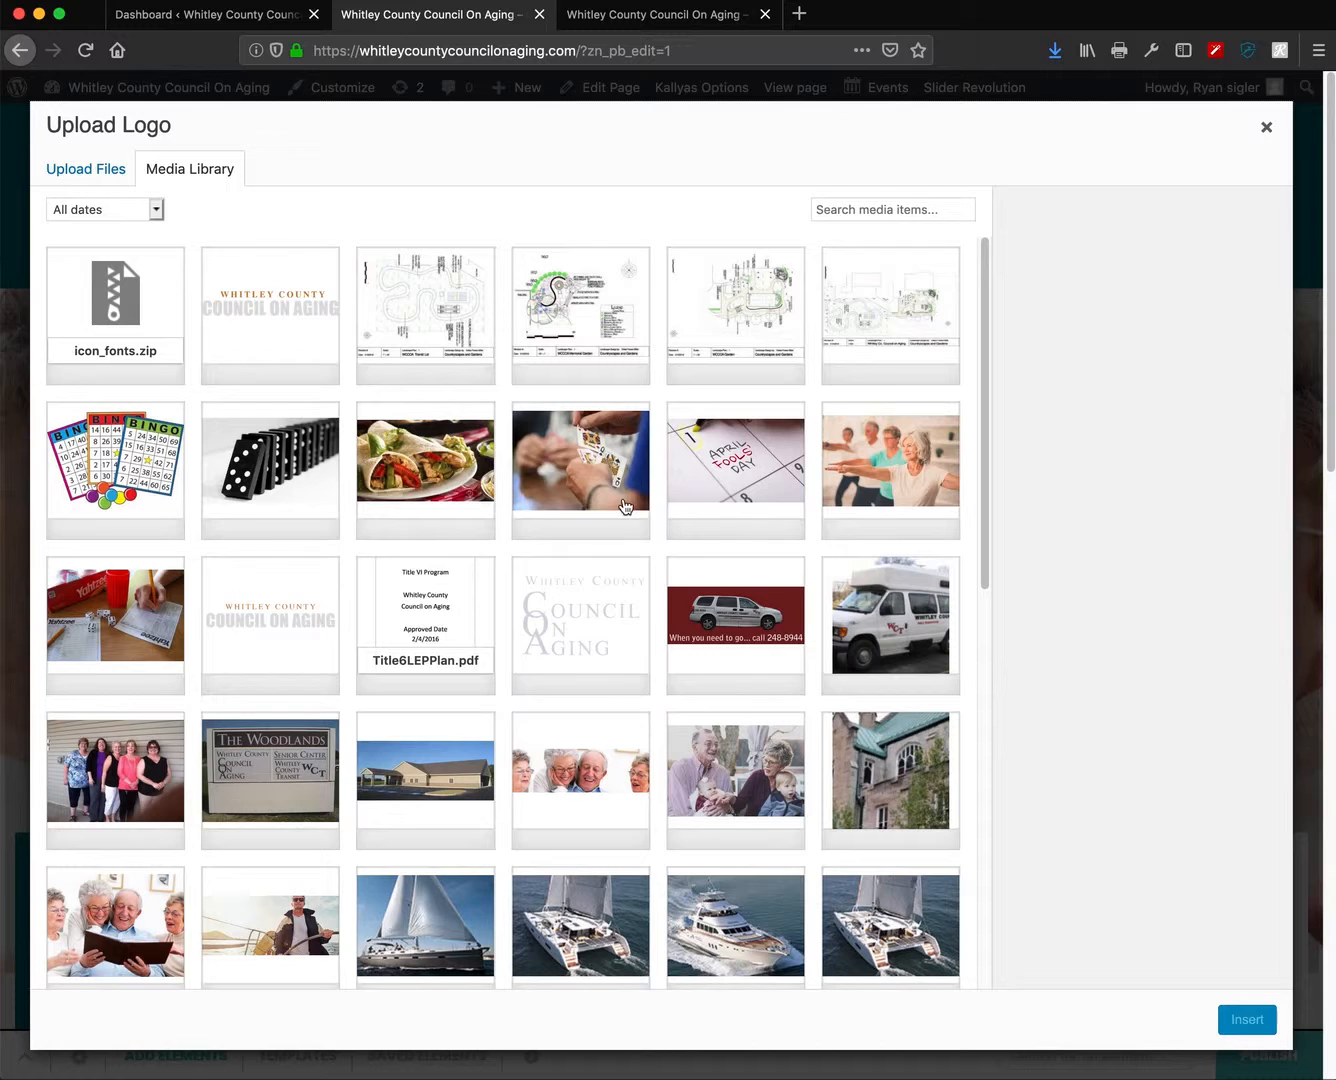
click(895, 488)
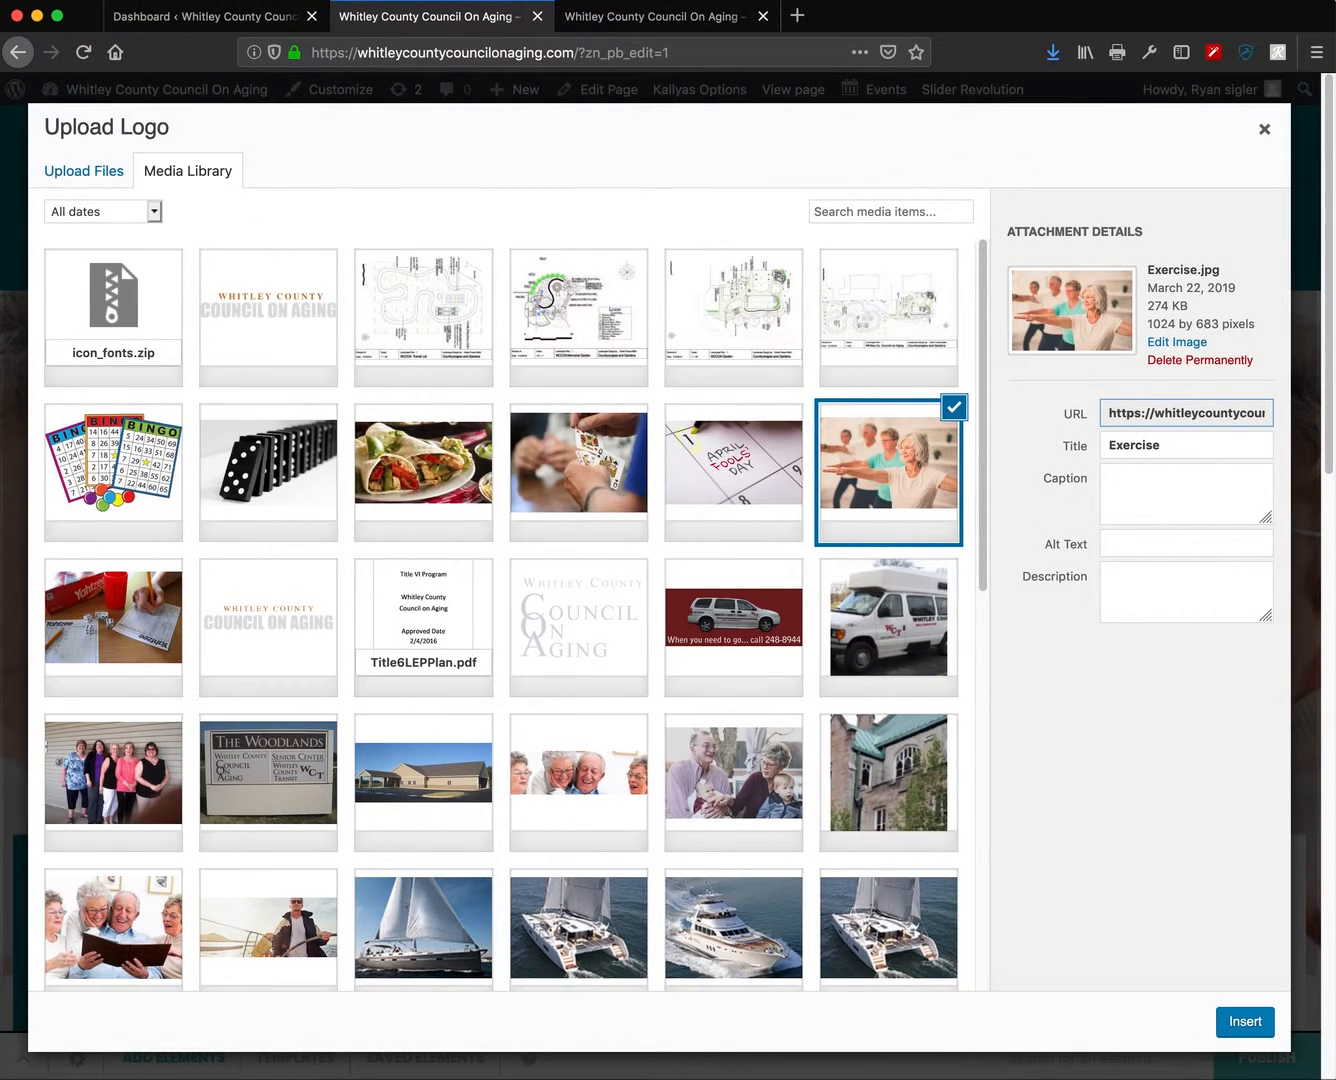
drag(1335, 785, 533, 487)
- Insert Exercise.jpg as the front photo's background, save the container options and close them
click(1240, 1024)
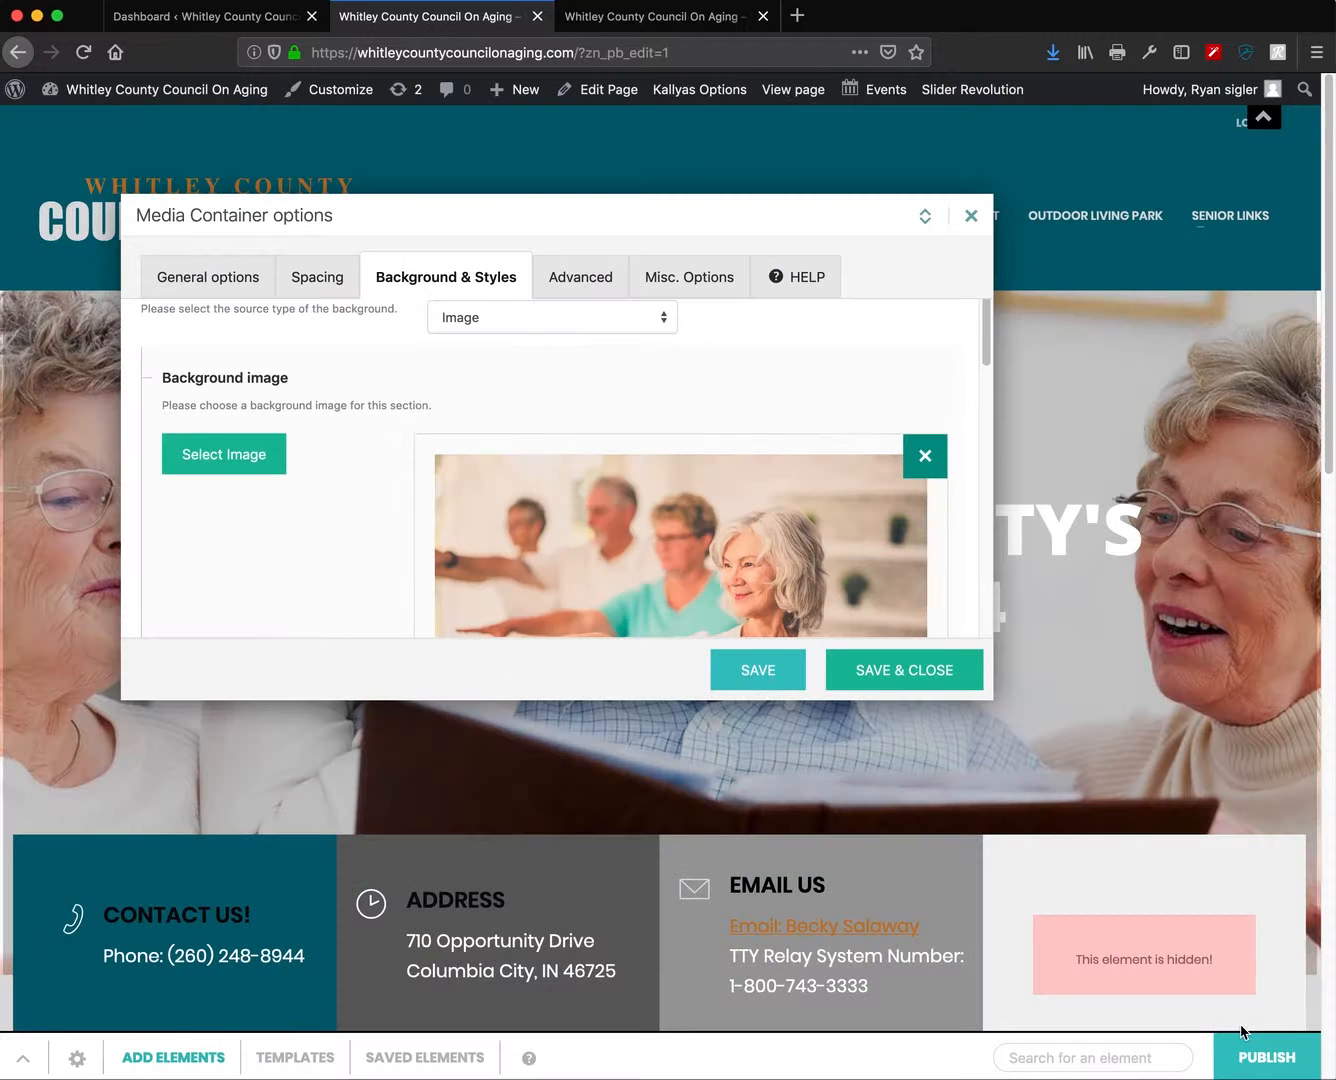
scroll(617, 487, down, 5)
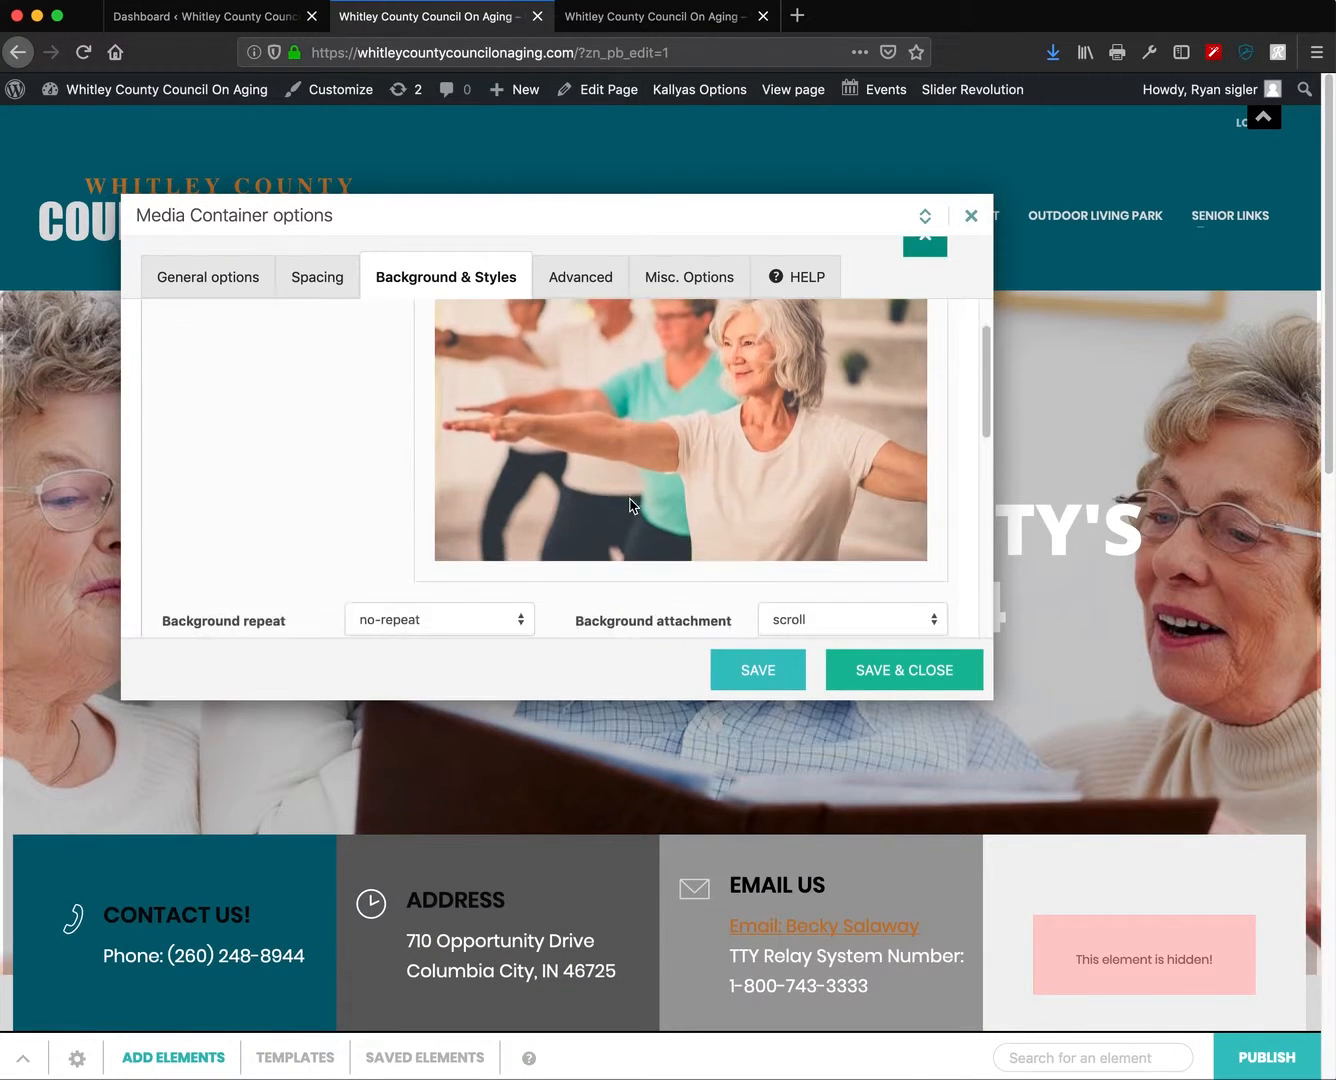
mouse_move(622, 232)
mouse_down()
mouse_move(838, 191)
mouse_move(531, 218)
mouse_move(603, 235)
mouse_up()
scroll(1164, 697, down, 6)
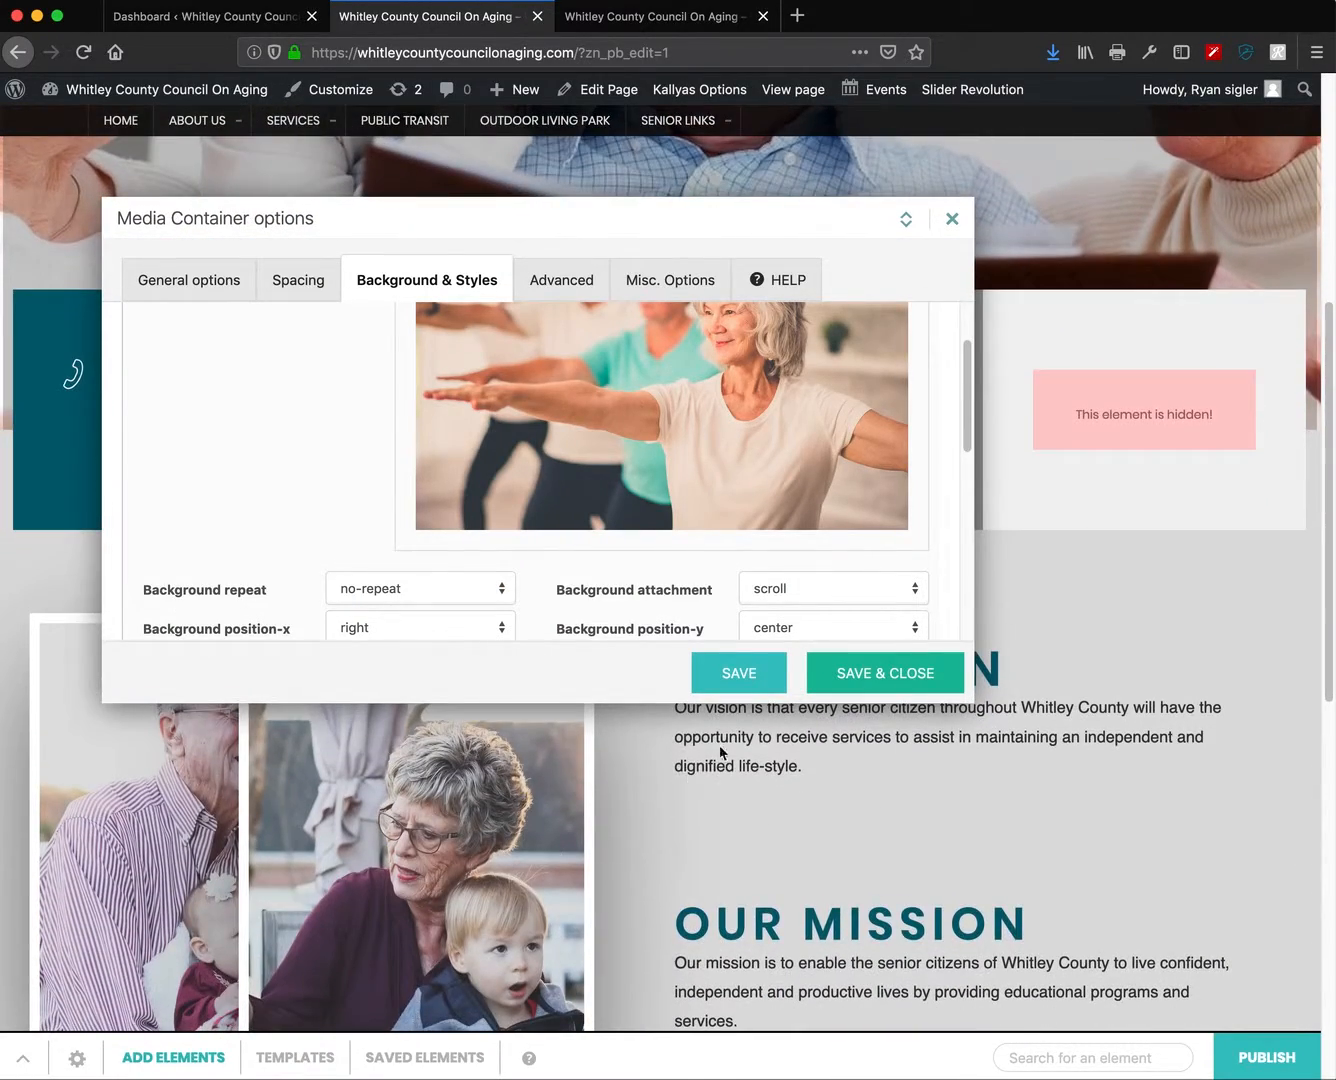
click(740, 671)
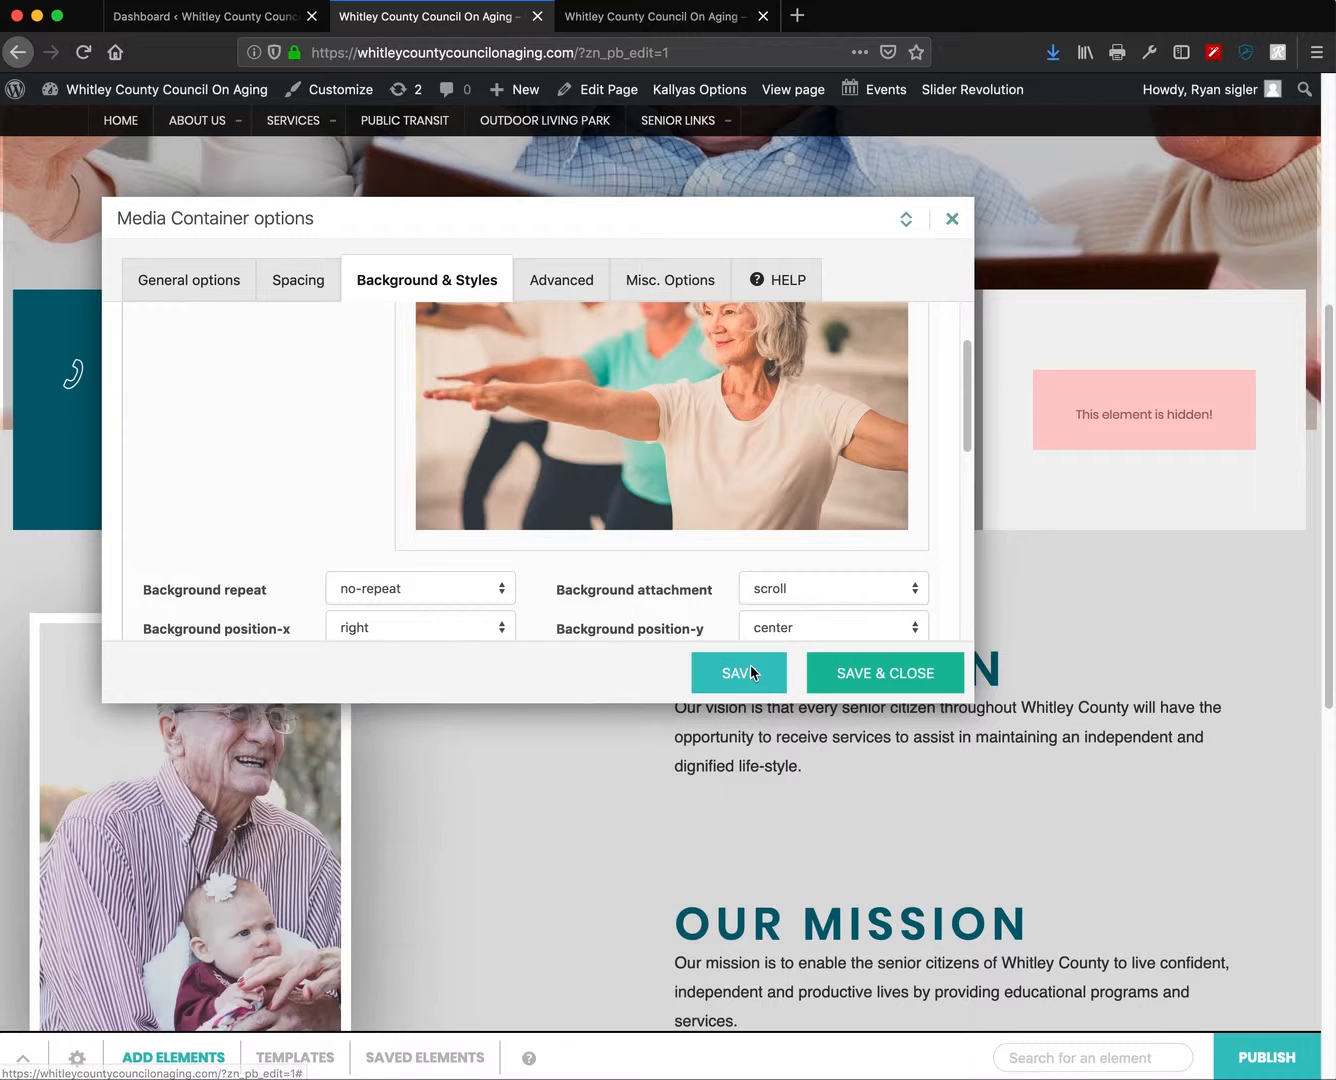
scroll(527, 877, down, 2)
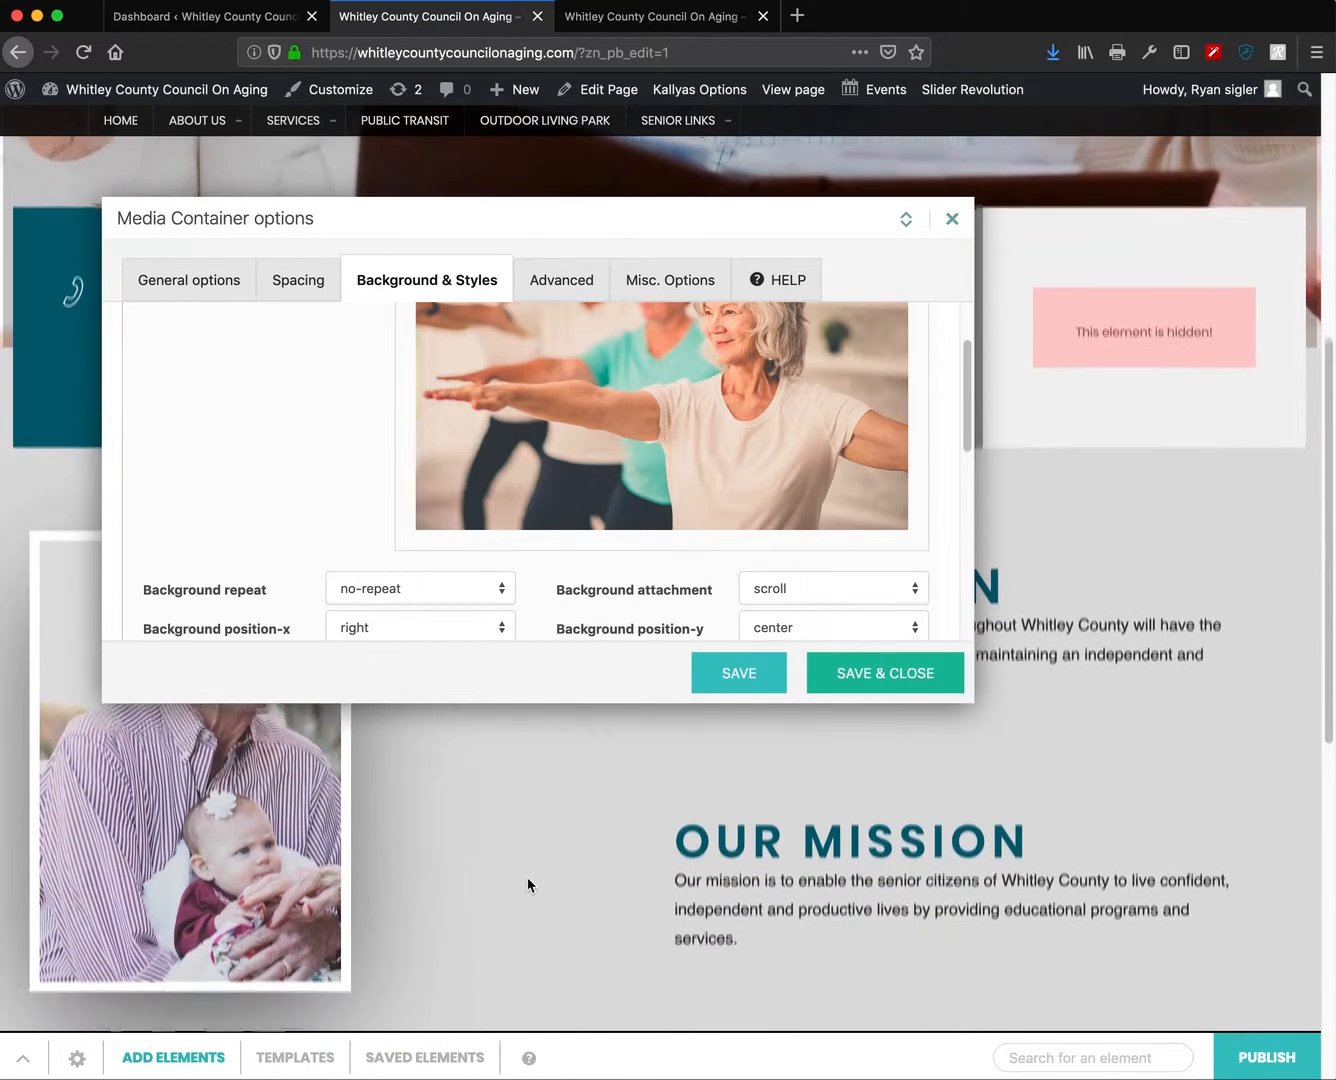
click(949, 220)
scroll(505, 719, down, 3)
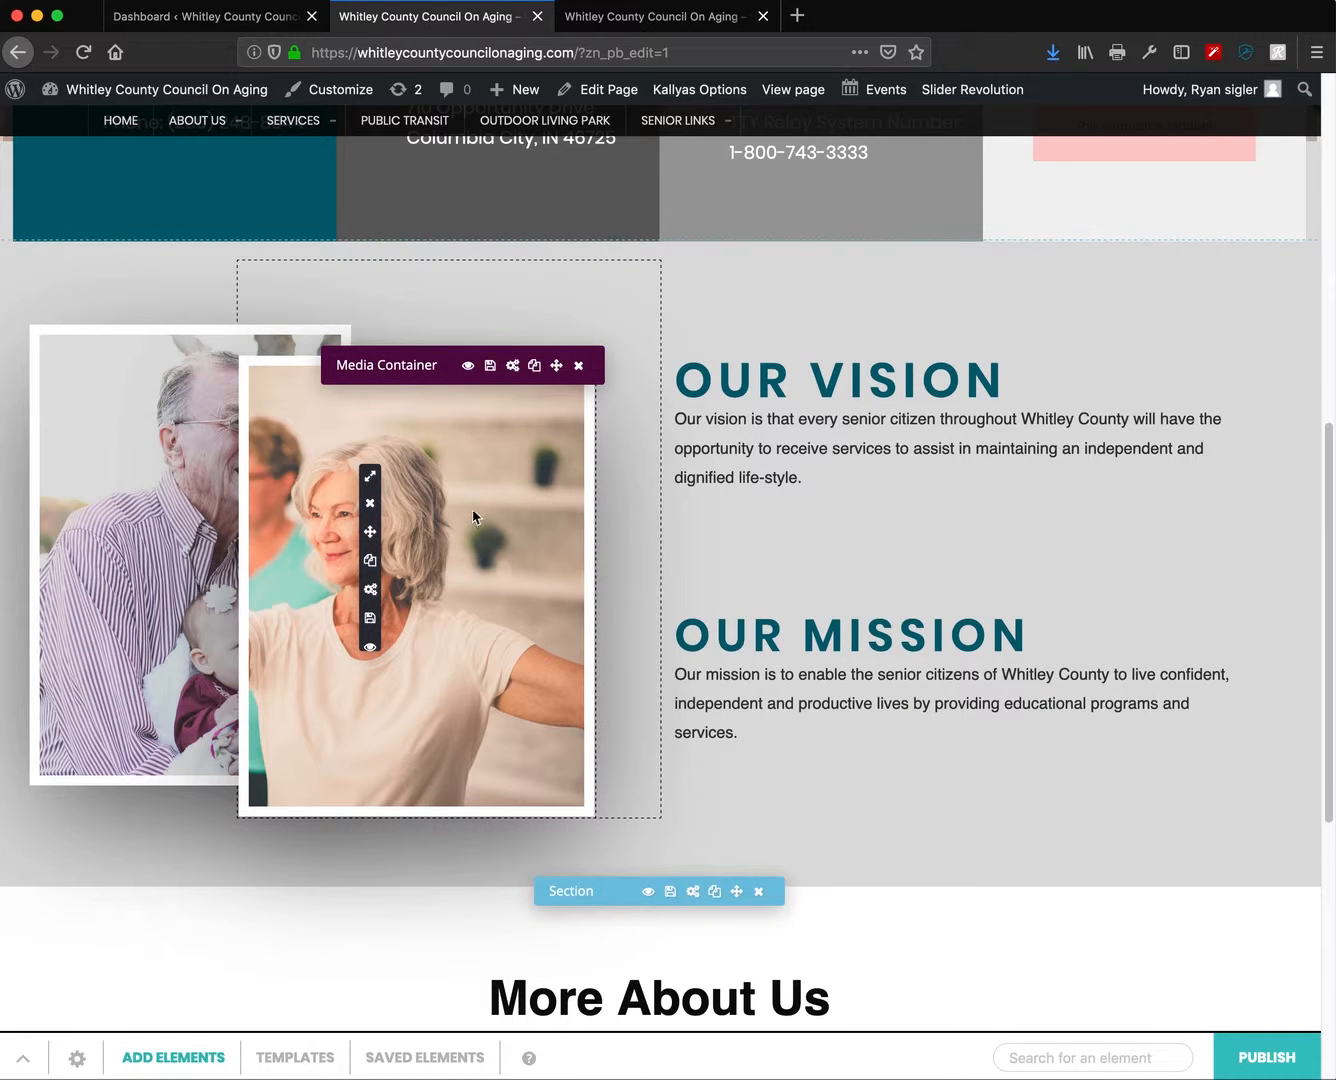
- Reopen the front photo's Media Container options at Background & Styles
click(513, 368)
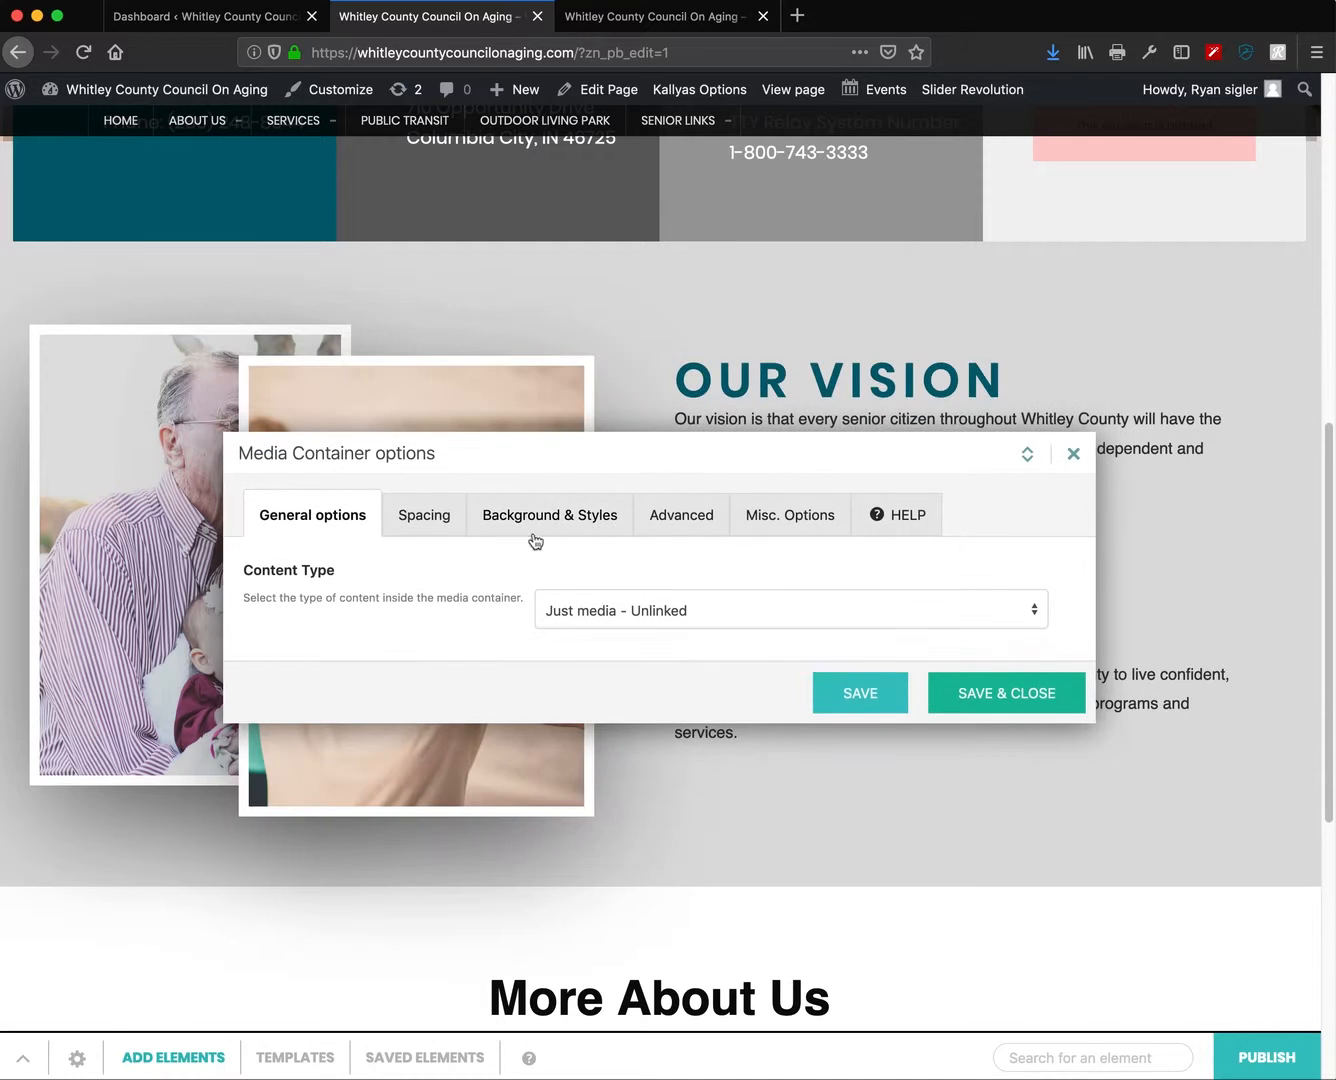
click(542, 516)
scroll(683, 625, down, 5)
scroll(688, 630, up, 2)
scroll(689, 636, up, 3)
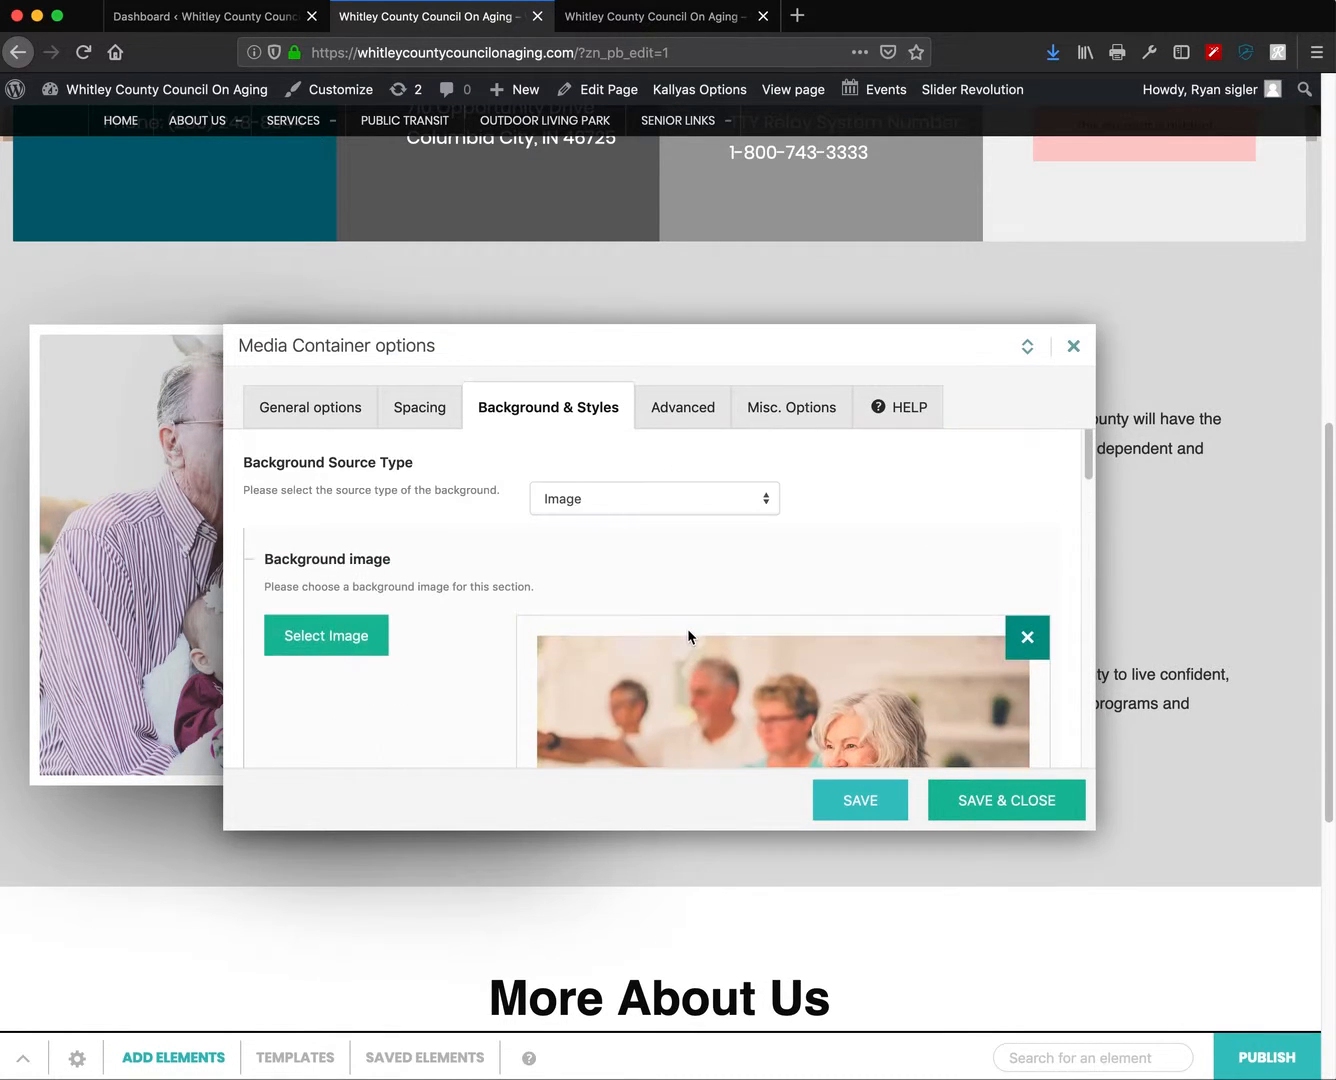
scroll(689, 636, down, 5)
scroll(690, 637, down, 3)
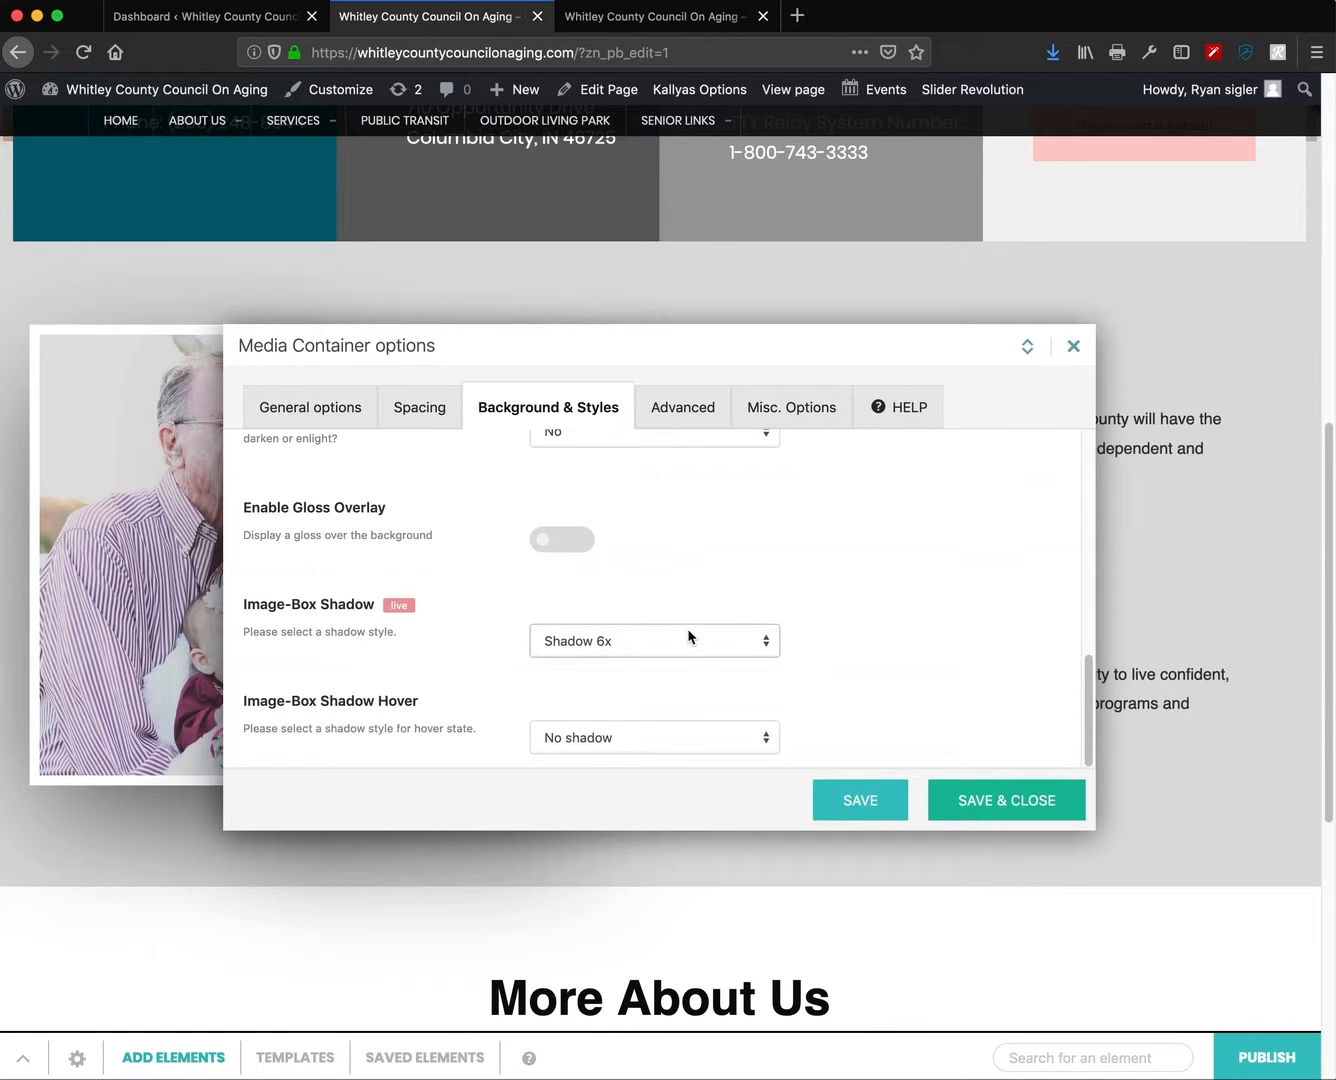
- Reduce the container height from 460 px to 270 px under Spacing, then close the options
click(411, 422)
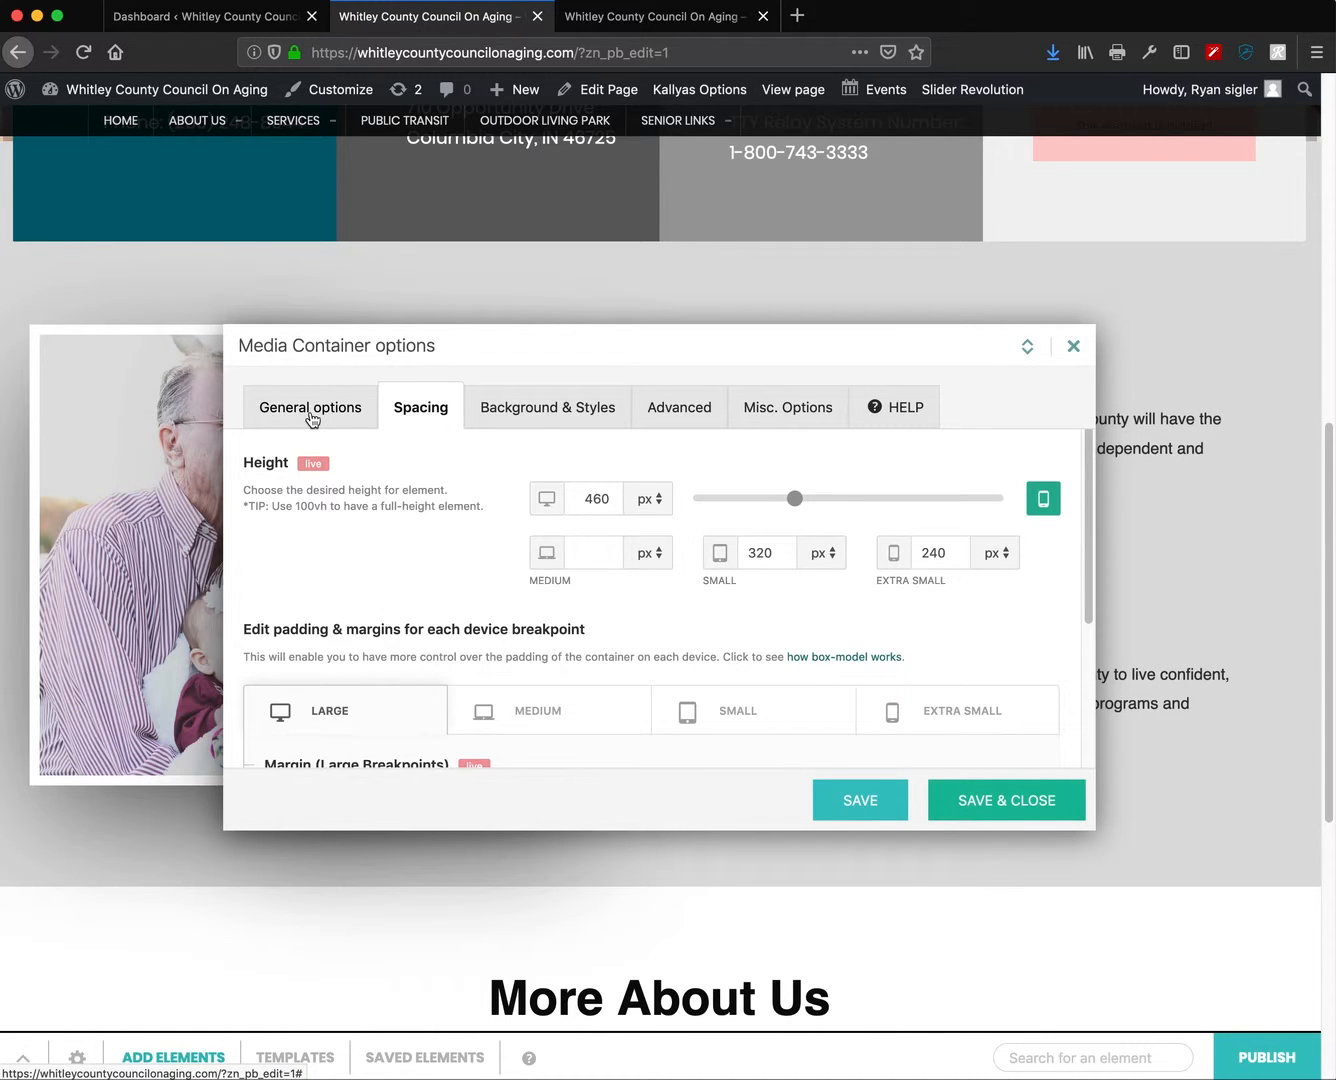
drag(663, 348, 931, 181)
drag(1023, 334, 977, 337)
drag(862, 192, 703, 294)
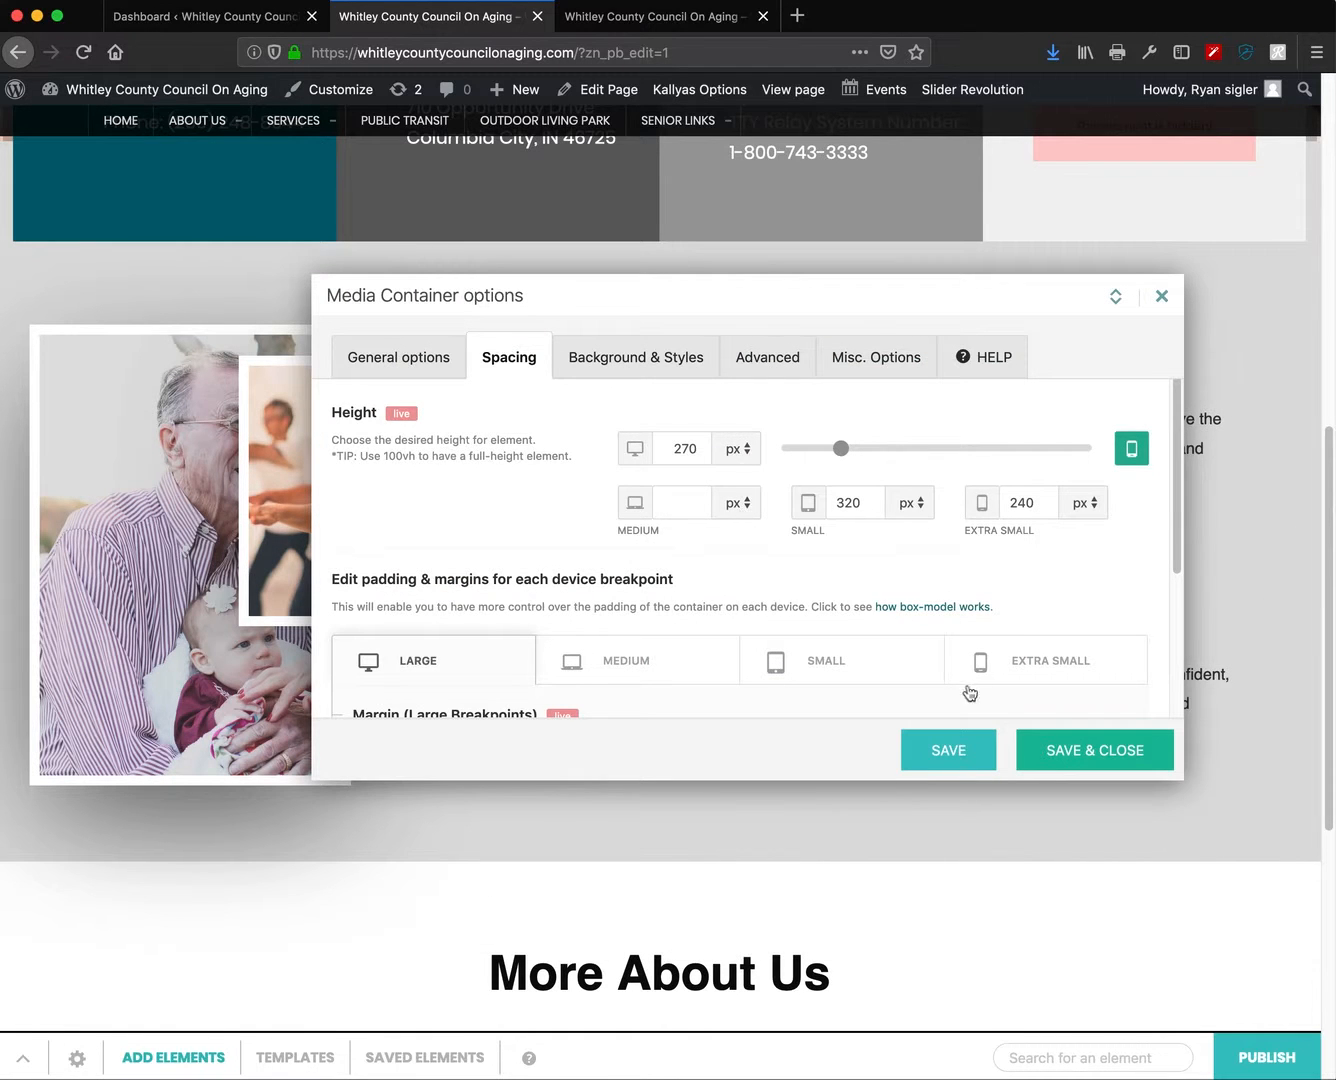
click(1162, 298)
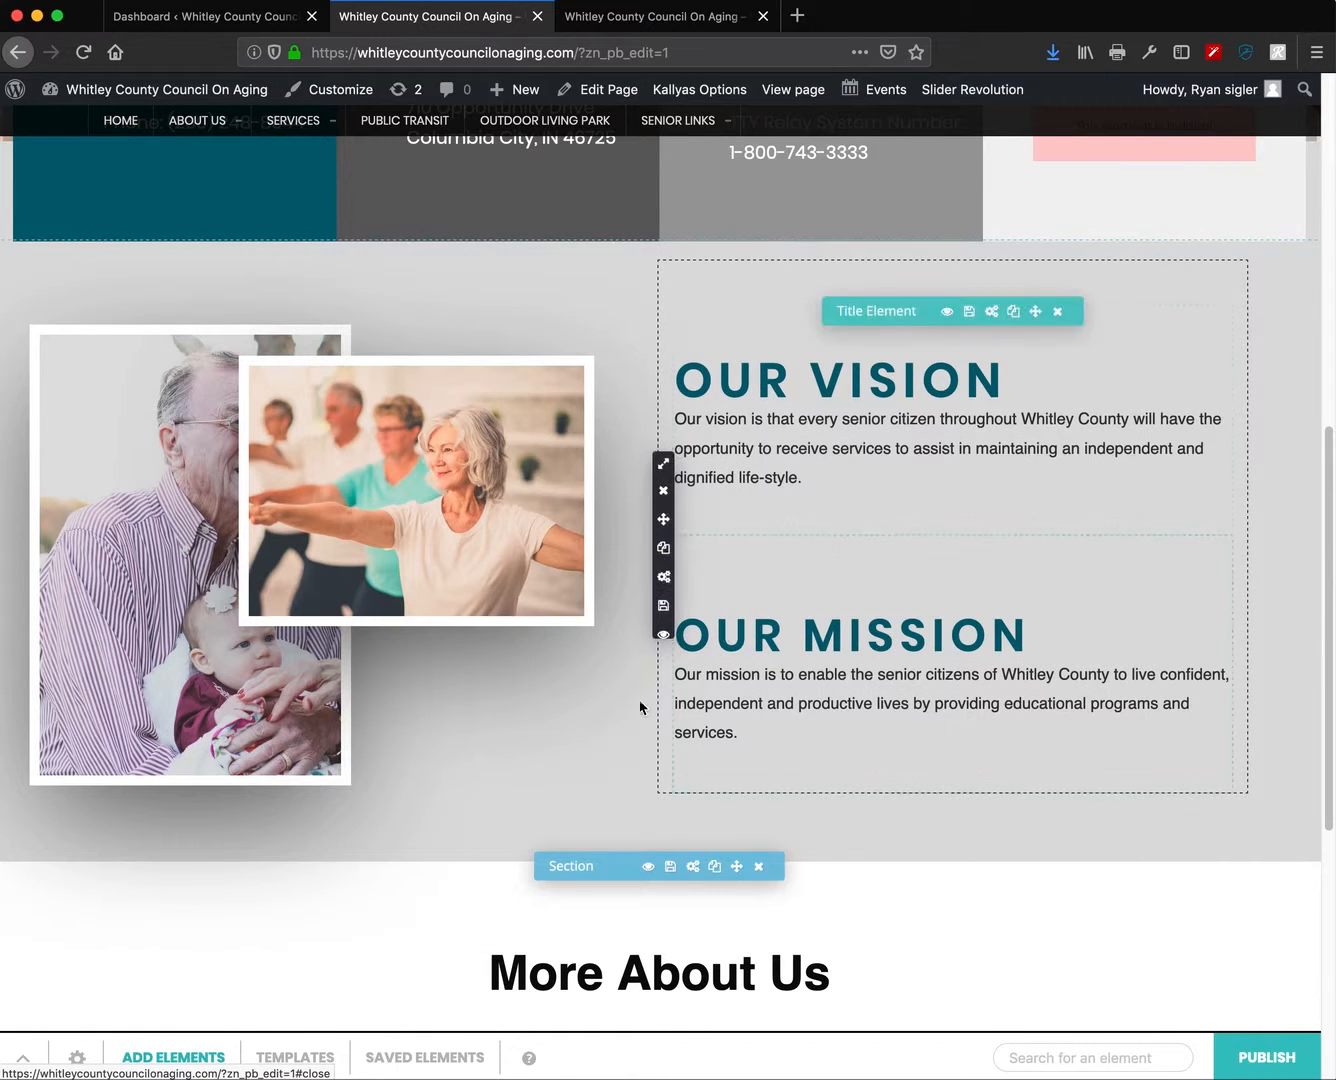
- Check the front photo container's settings without changes, then reload the builder page with Cmd+R
scroll(622, 742, down, 5)
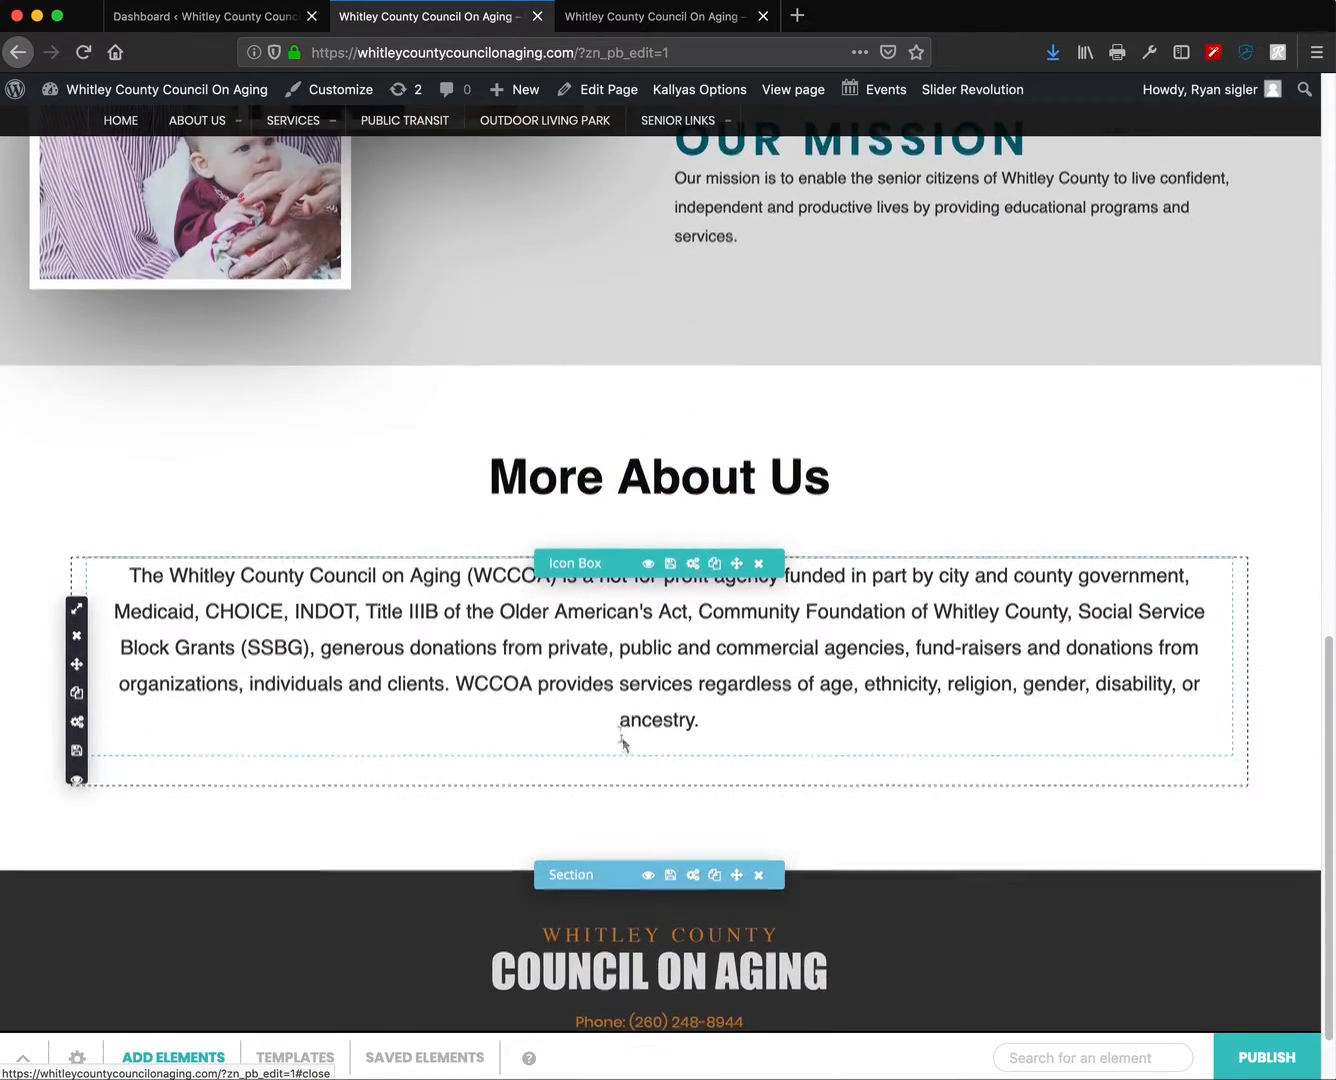
scroll(627, 751, up, 10)
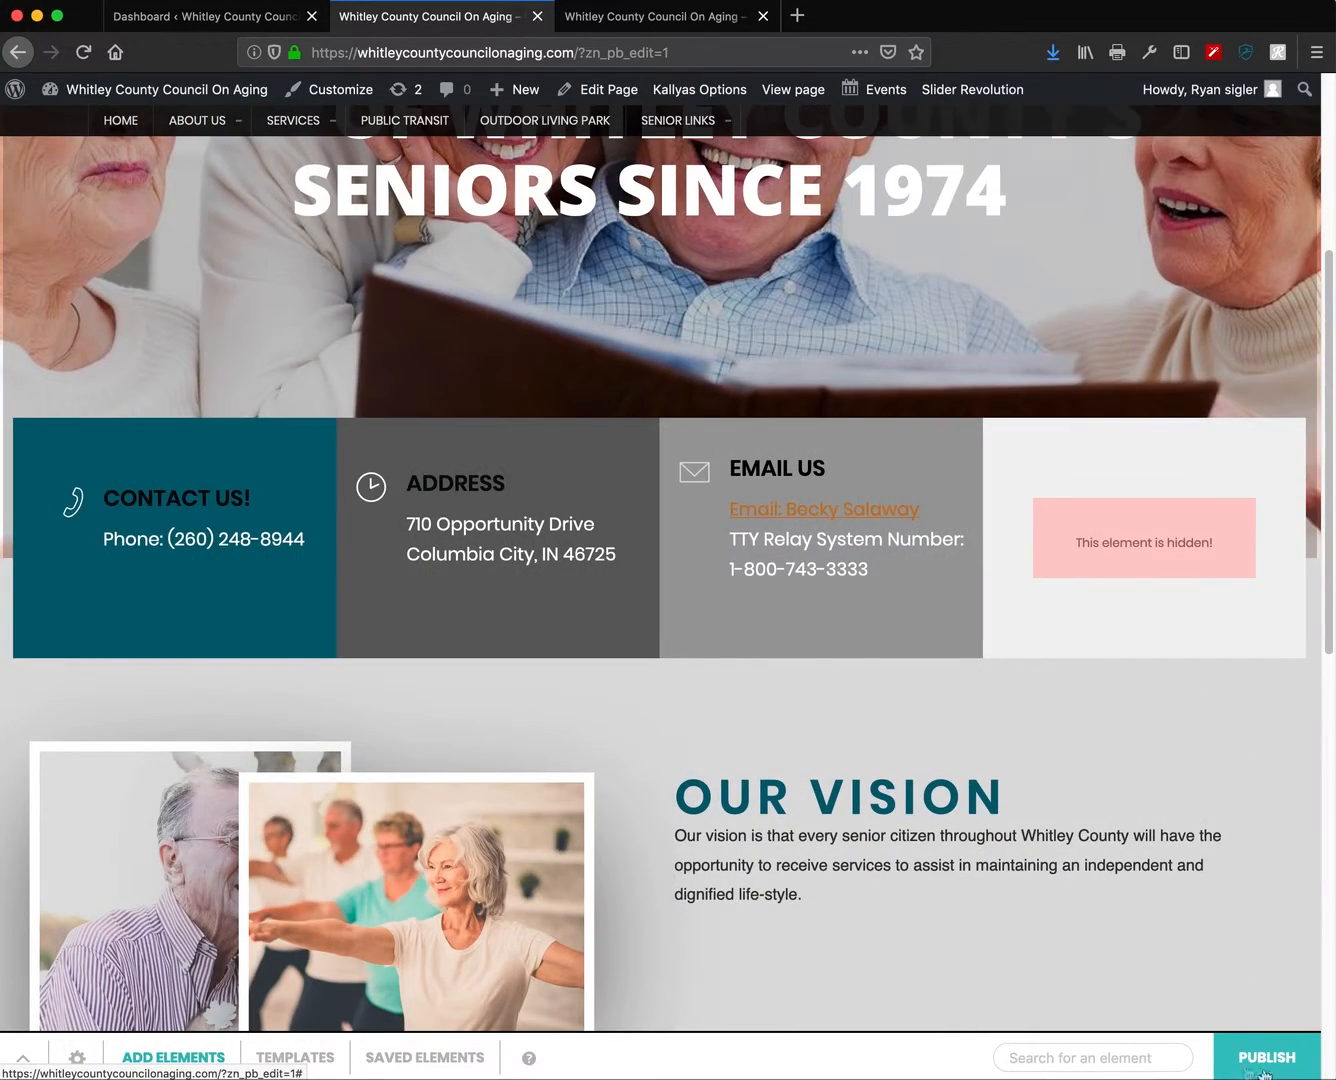
scroll(899, 790, down, 4)
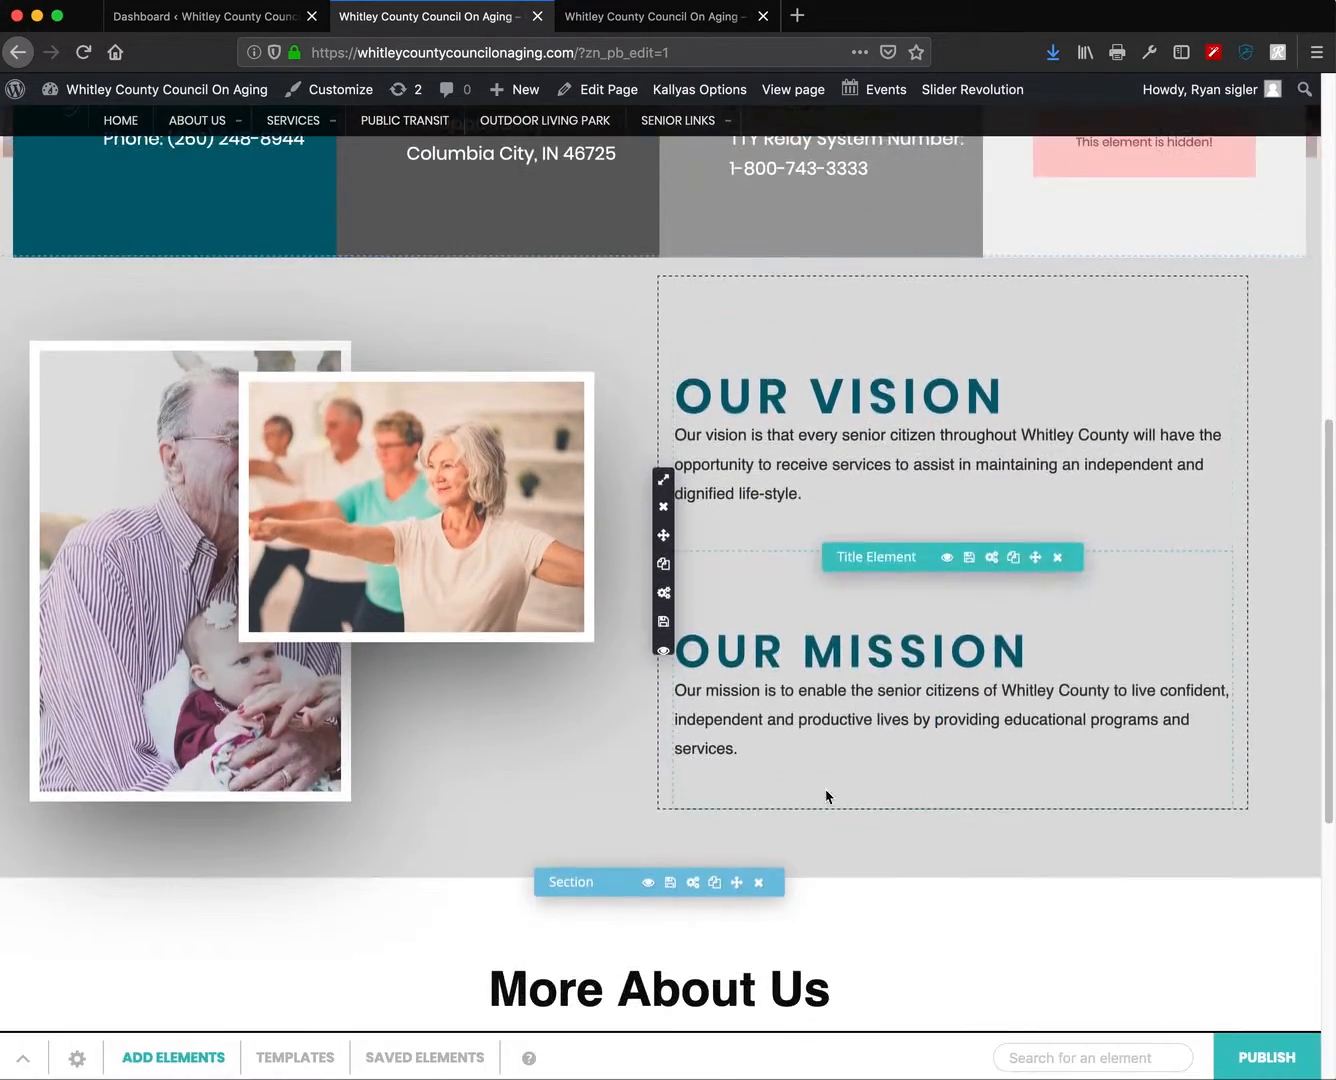
click(513, 380)
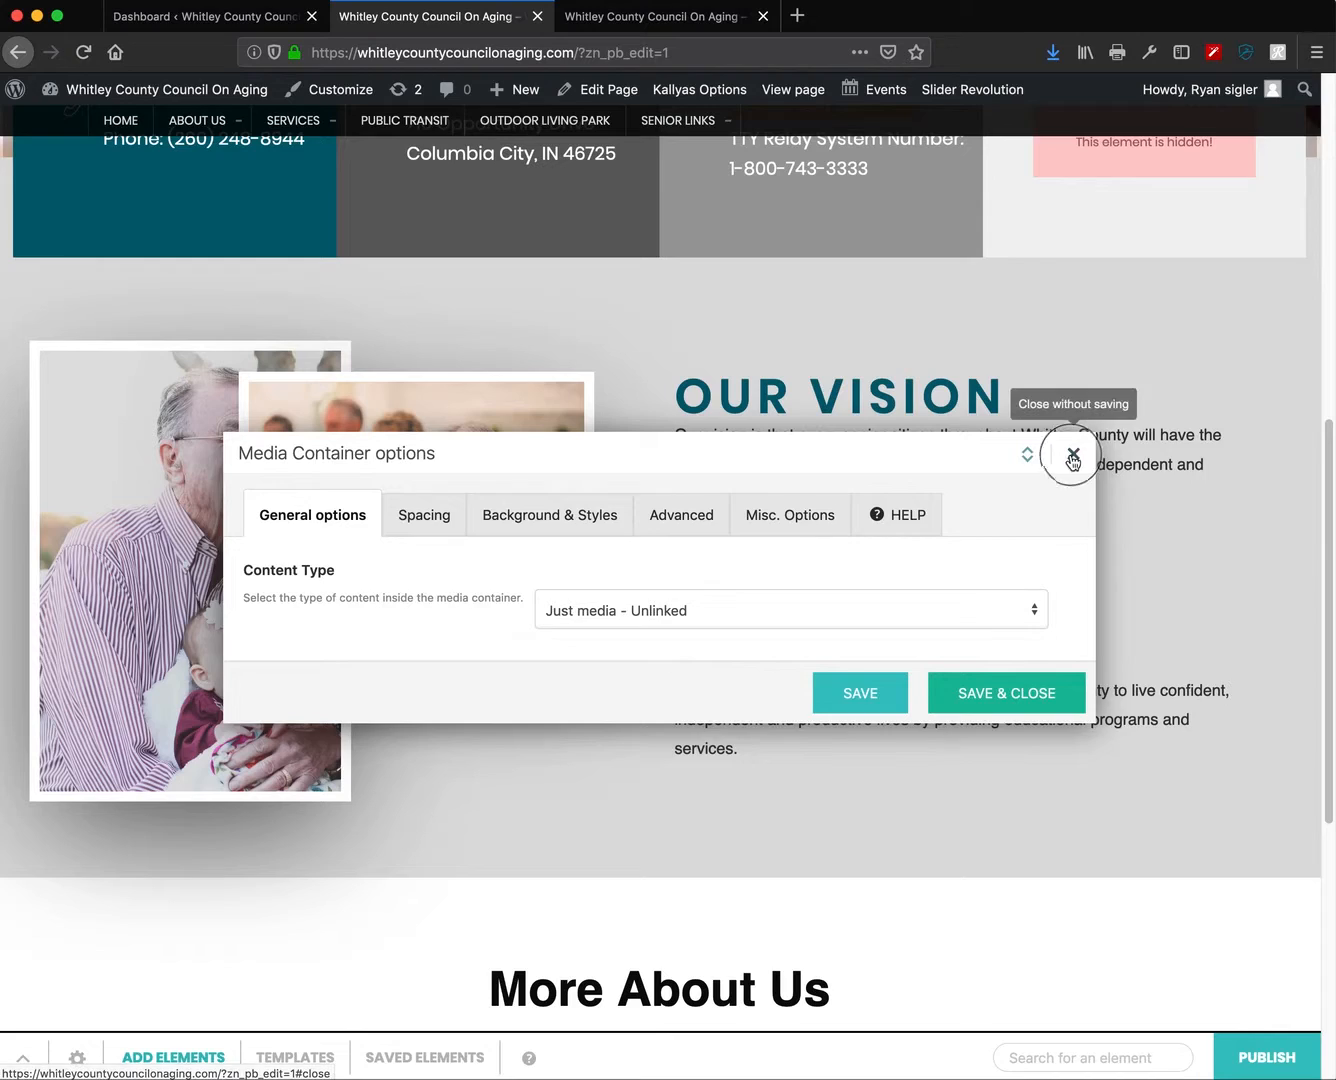
click(1073, 453)
scroll(871, 846, down, 10)
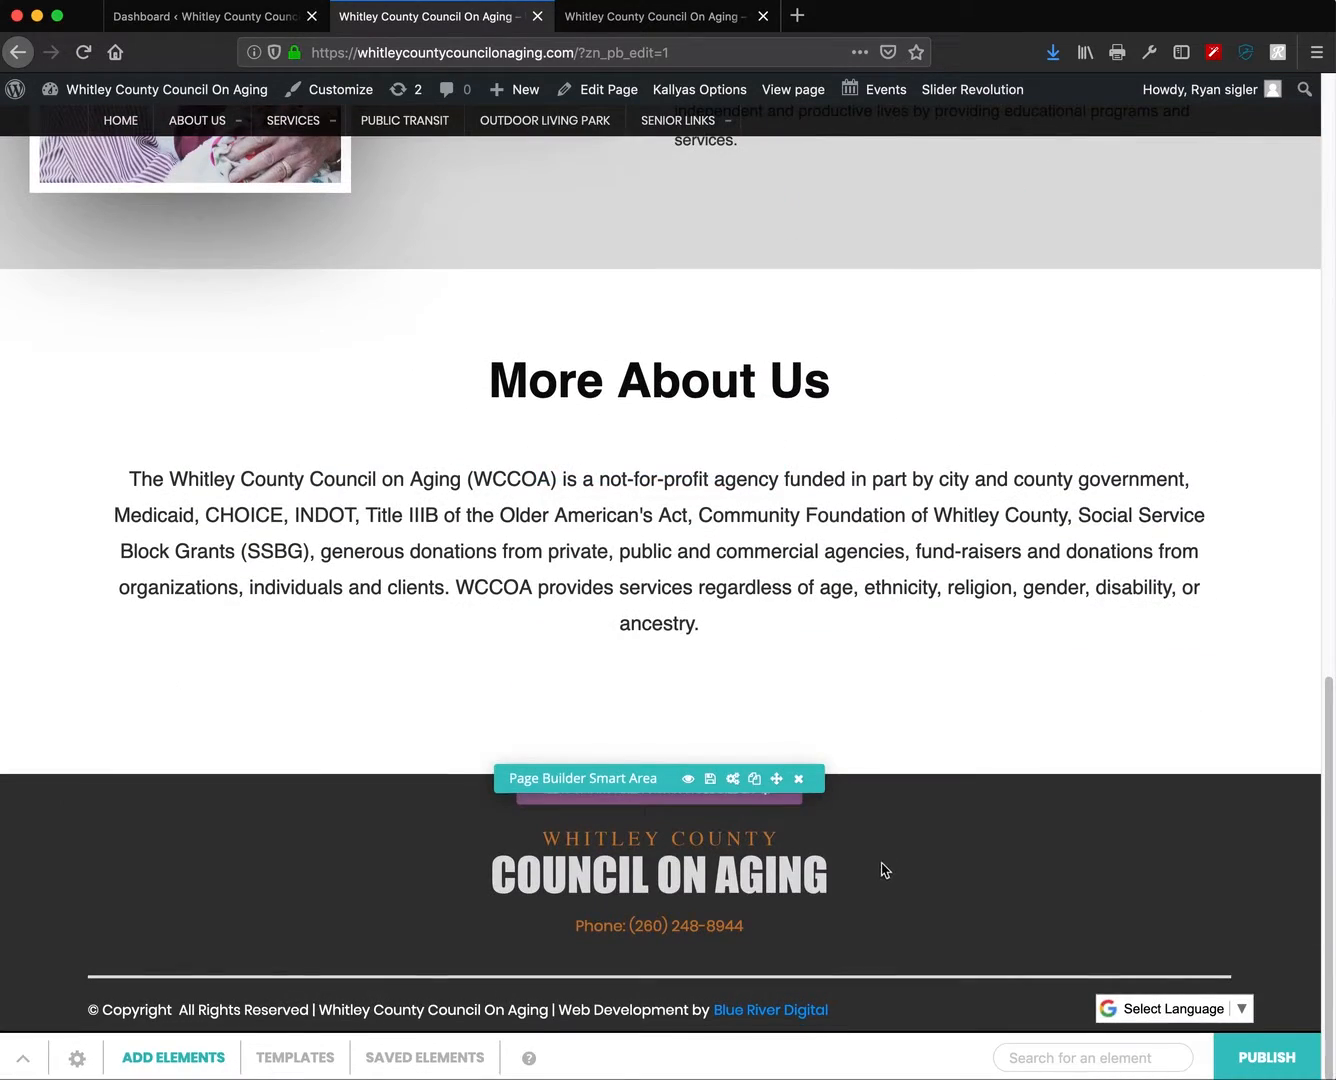
scroll(885, 871, up, 12)
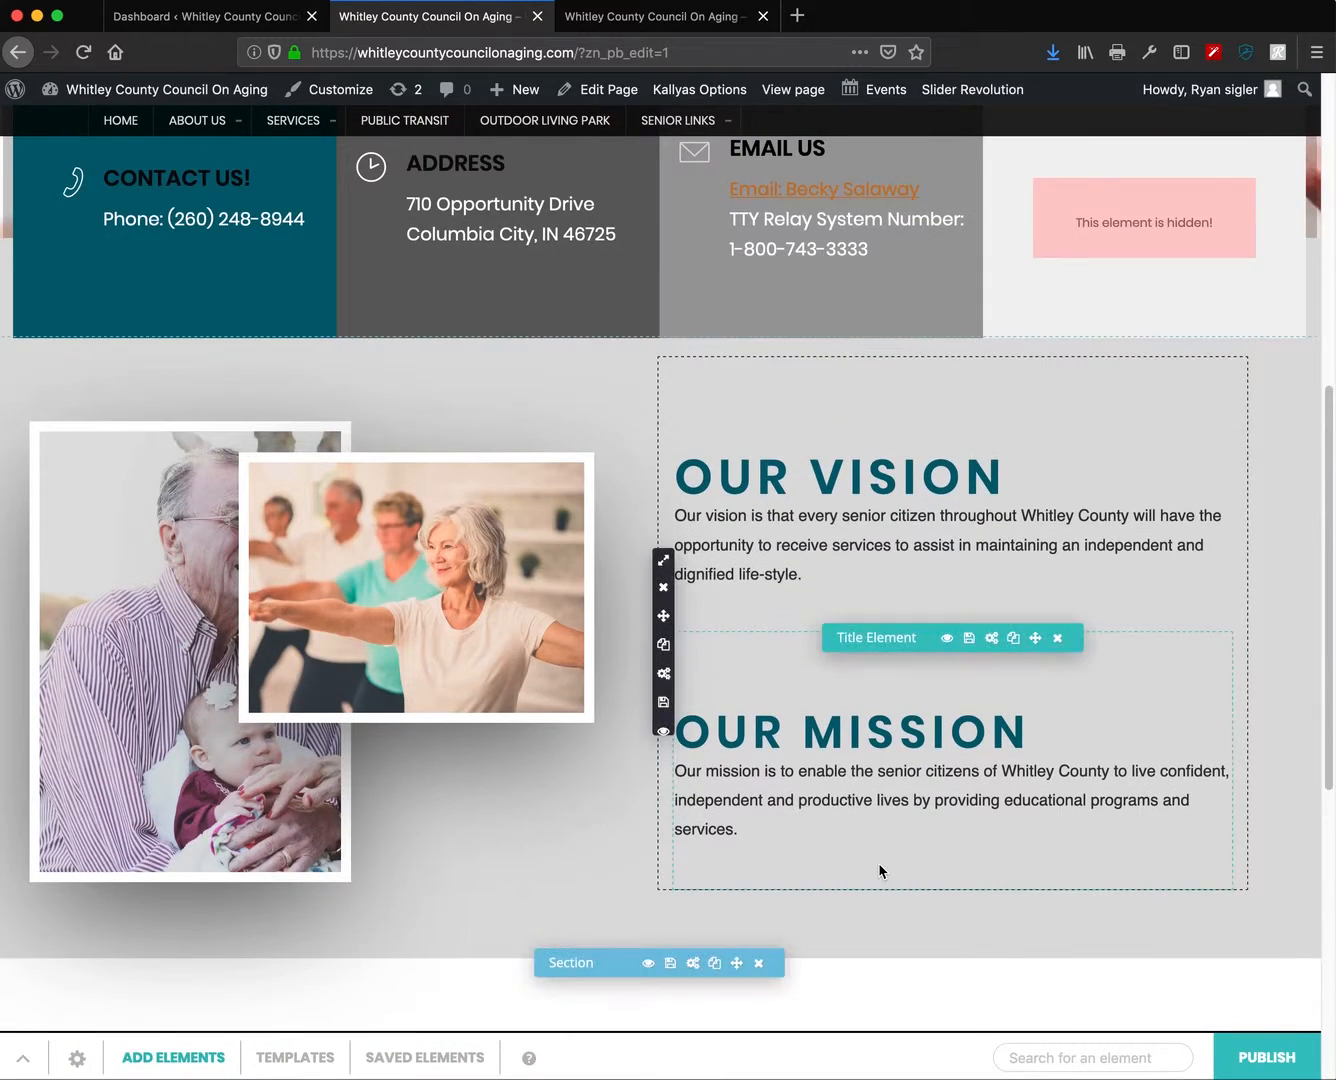
key(super+r)
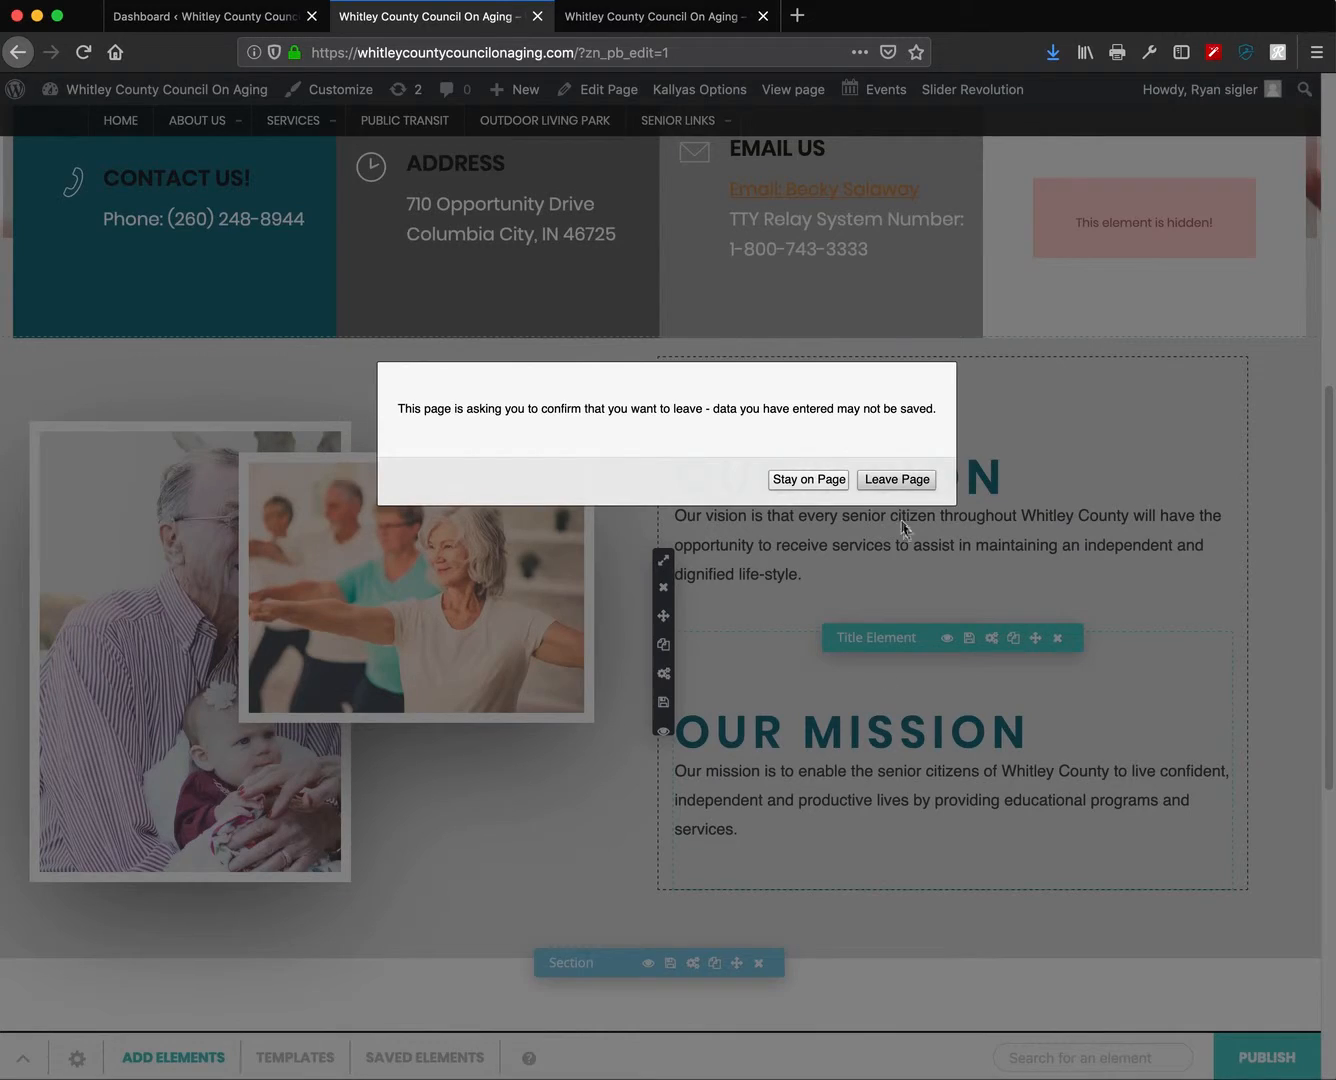
- Confirm leaving so the page reloads, then scroll to the More About Us title
click(896, 480)
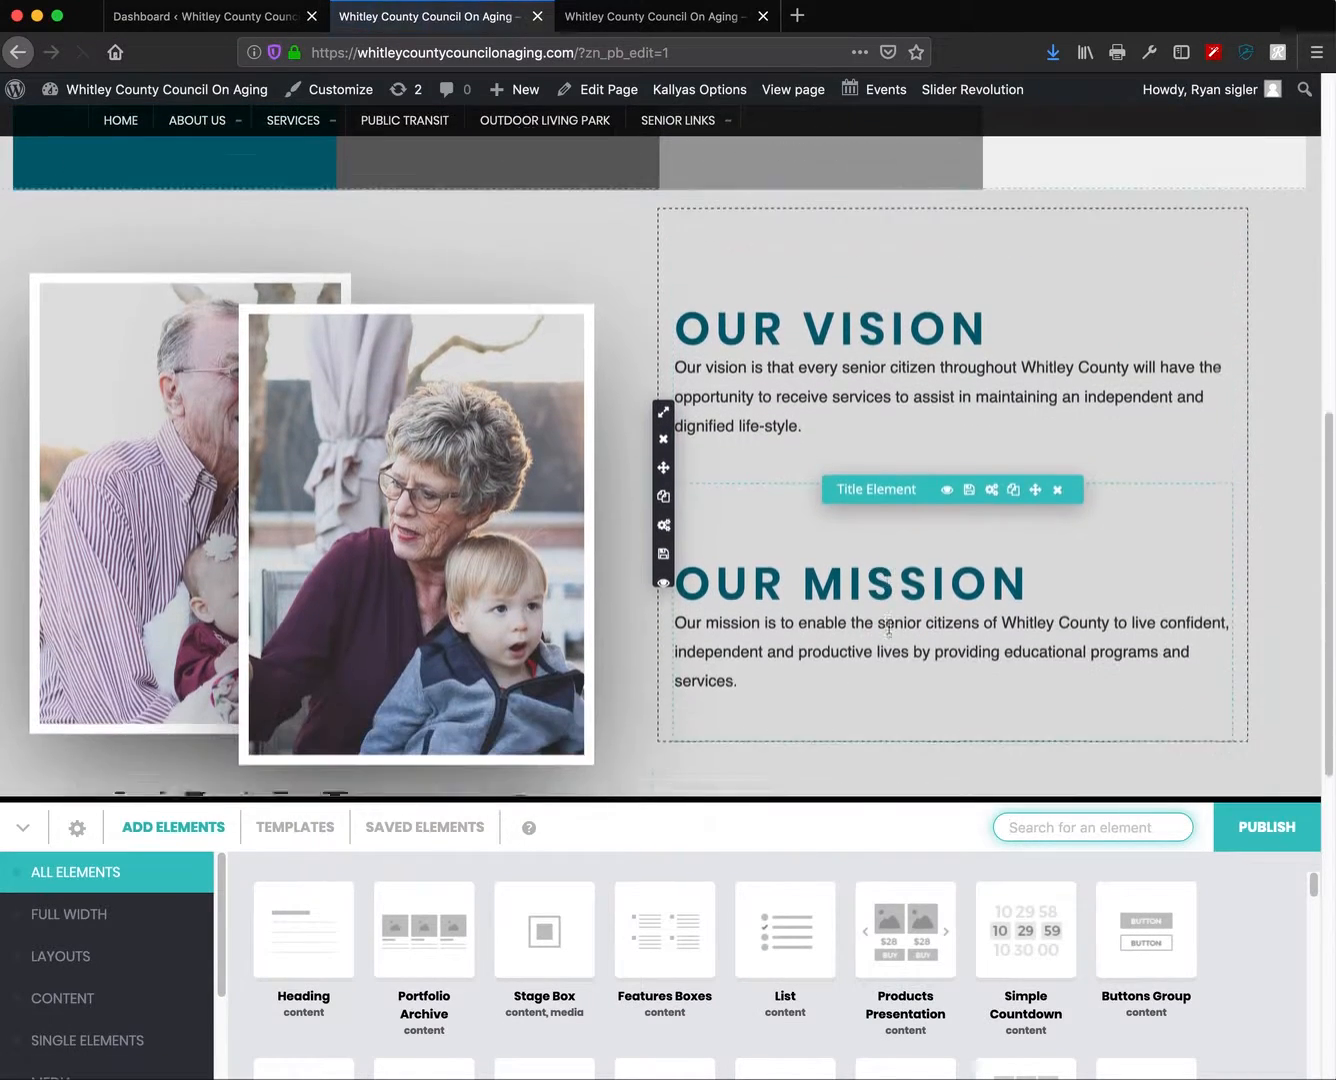
scroll(850, 618, down, 5)
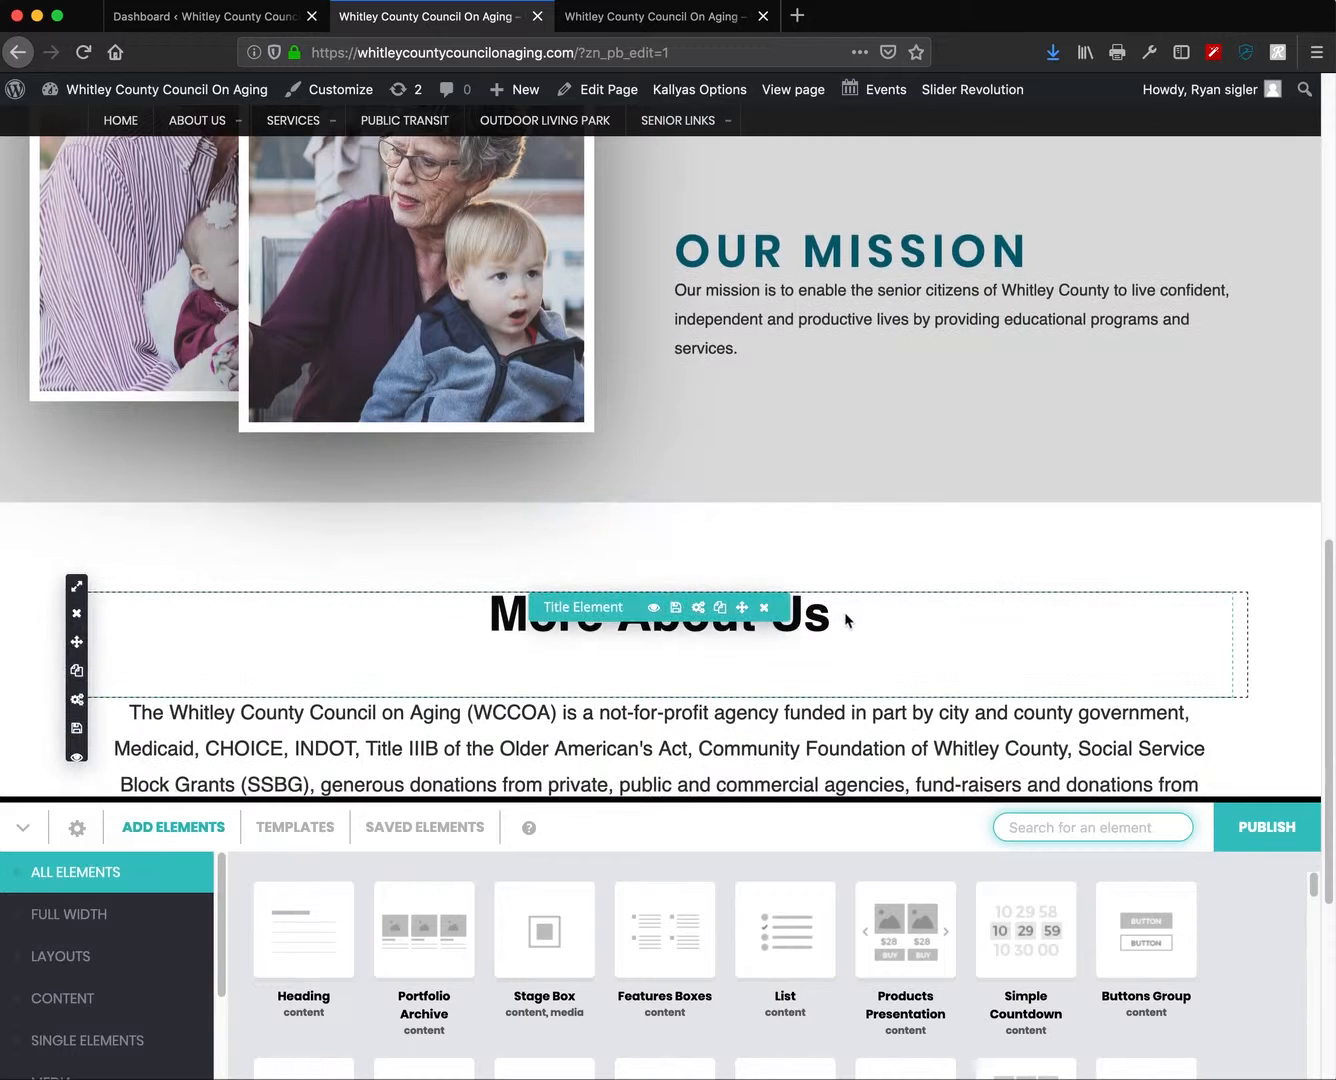
scroll(856, 524, down, 5)
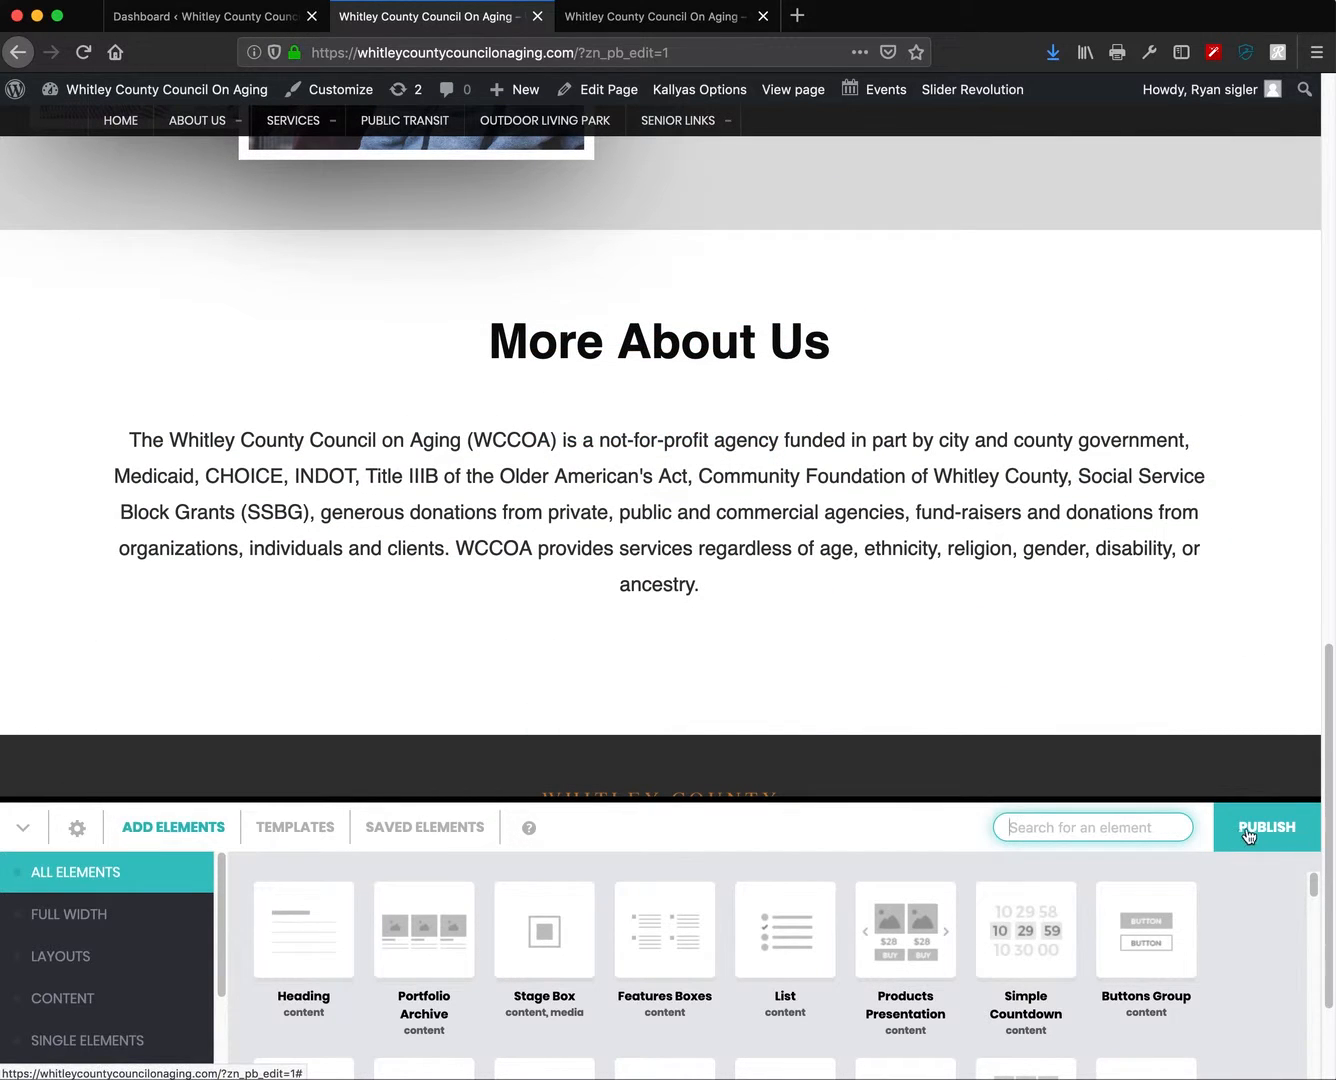
scroll(985, 721, up, 1)
scroll(986, 741, down, 1)
mouse_move(640, 382)
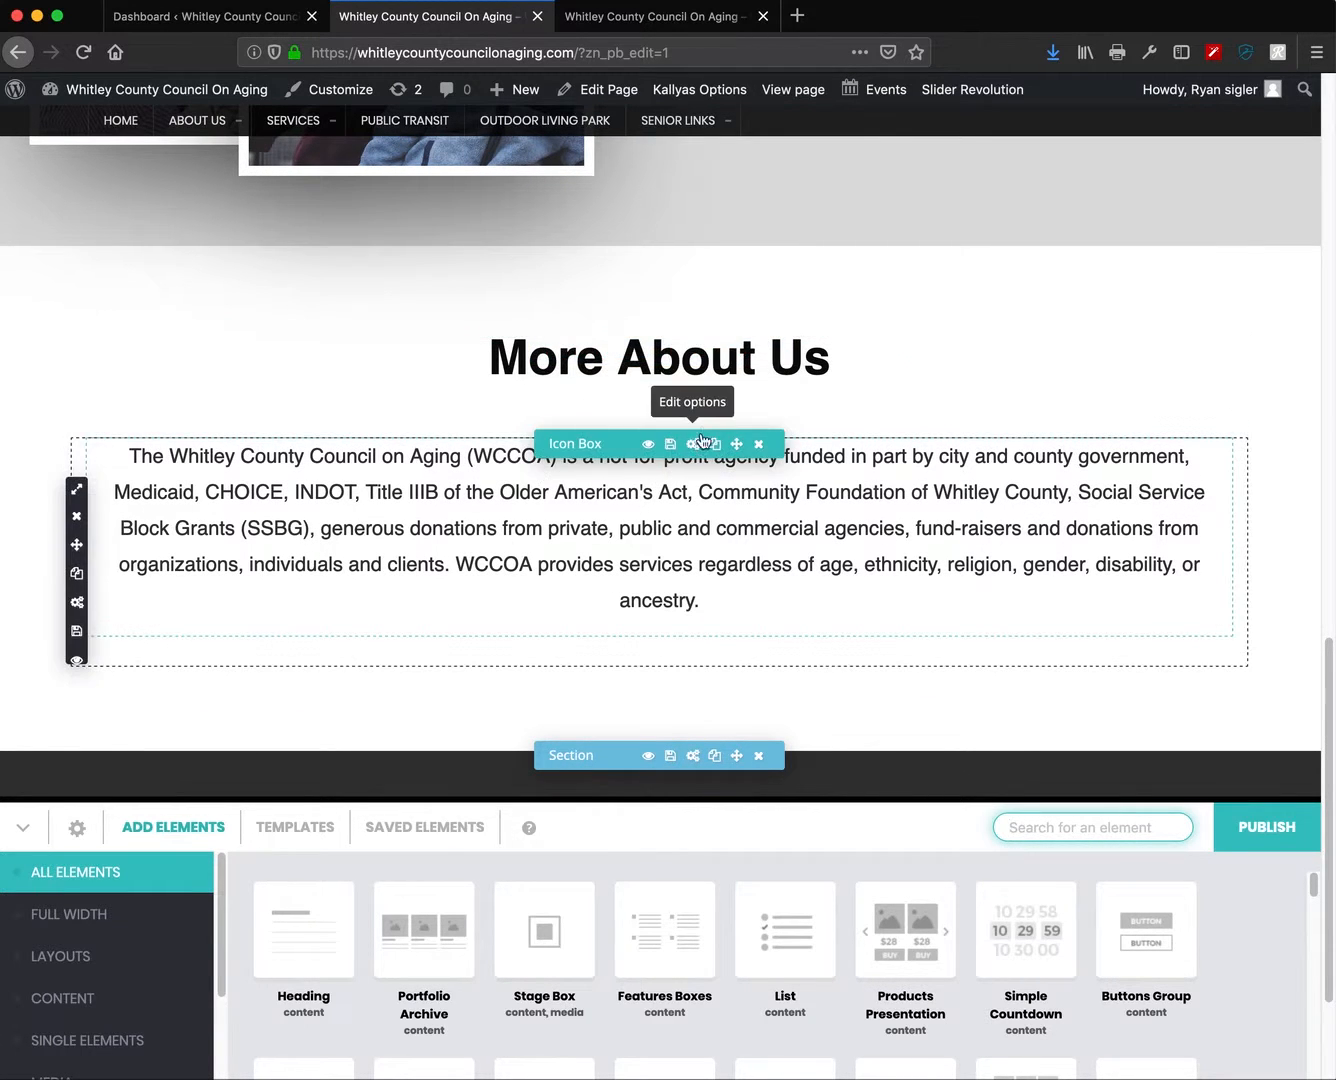
- Set the More About Us title's font family to Poppins
click(698, 352)
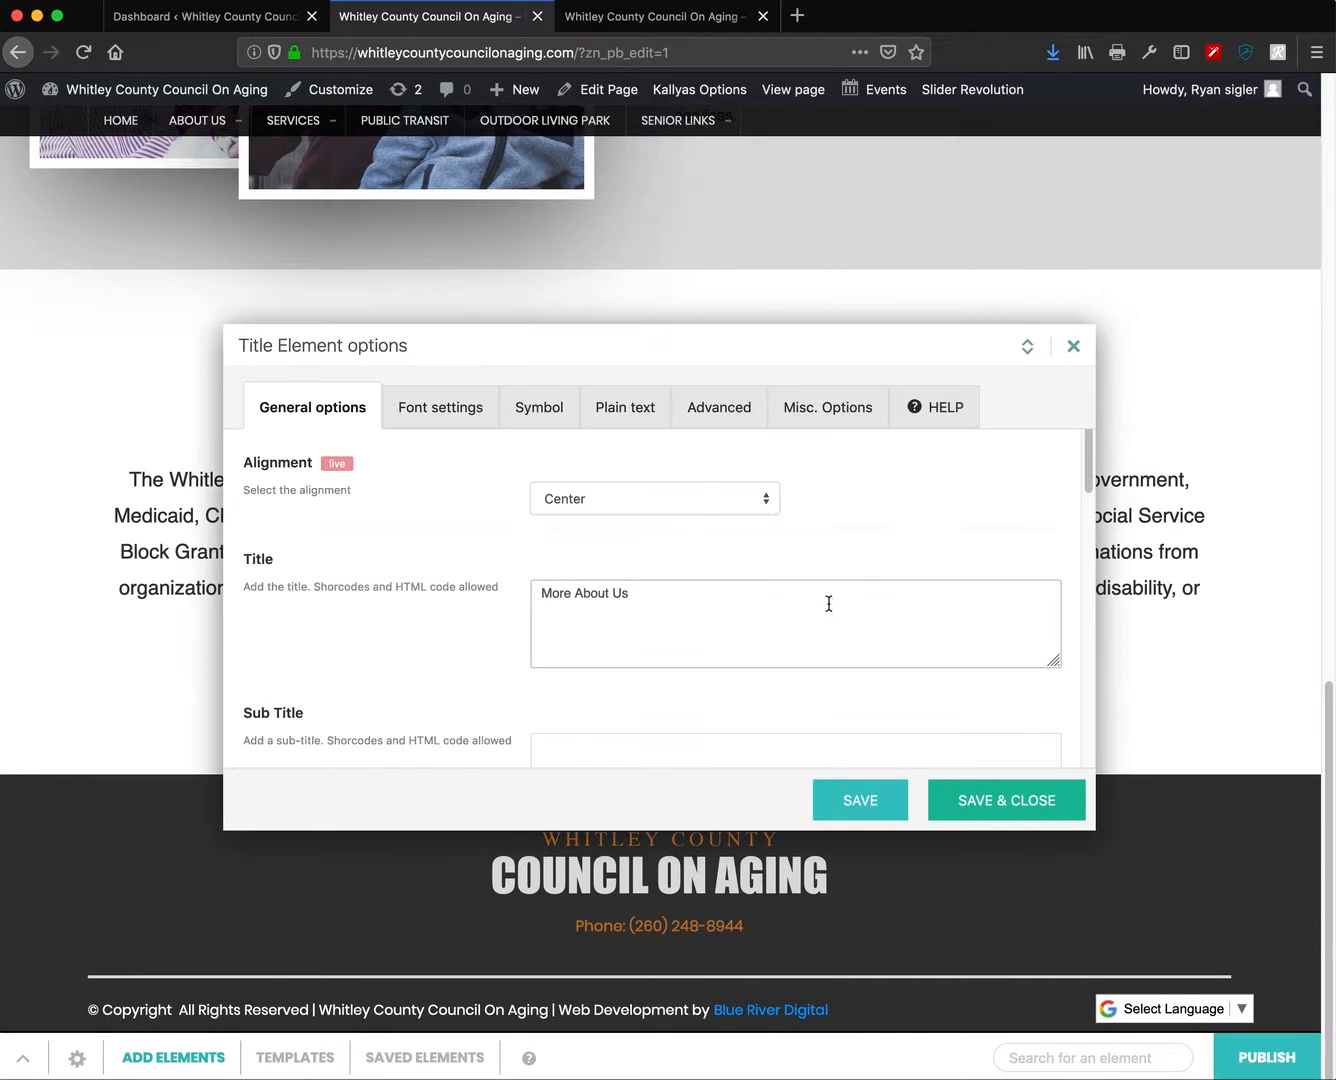
drag(760, 605, 442, 570)
click(442, 420)
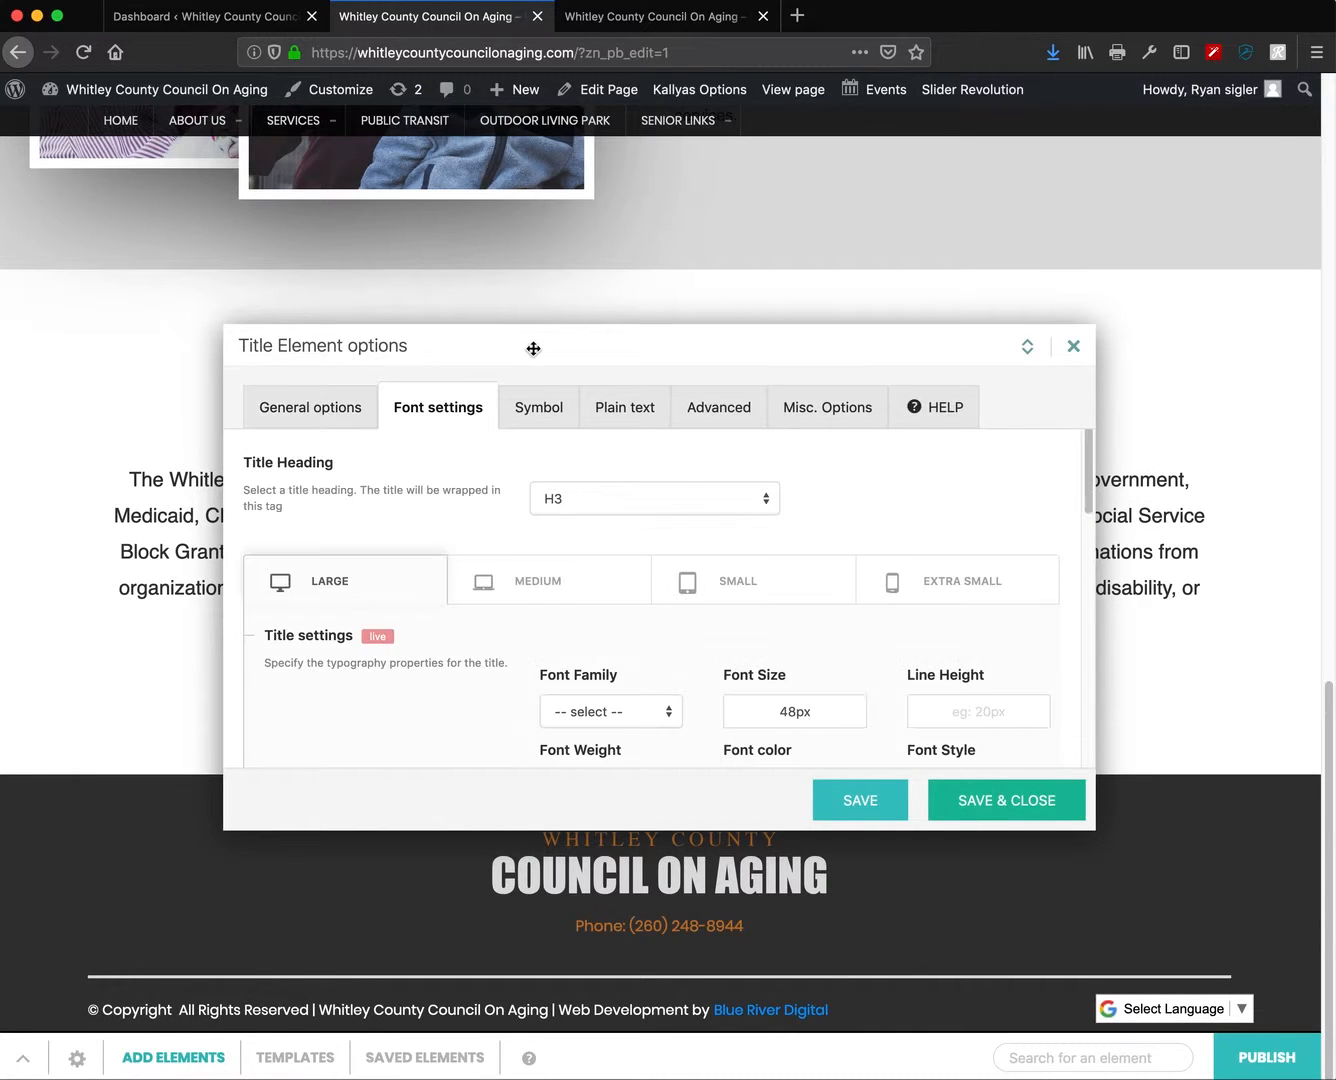
drag(541, 345, 652, 129)
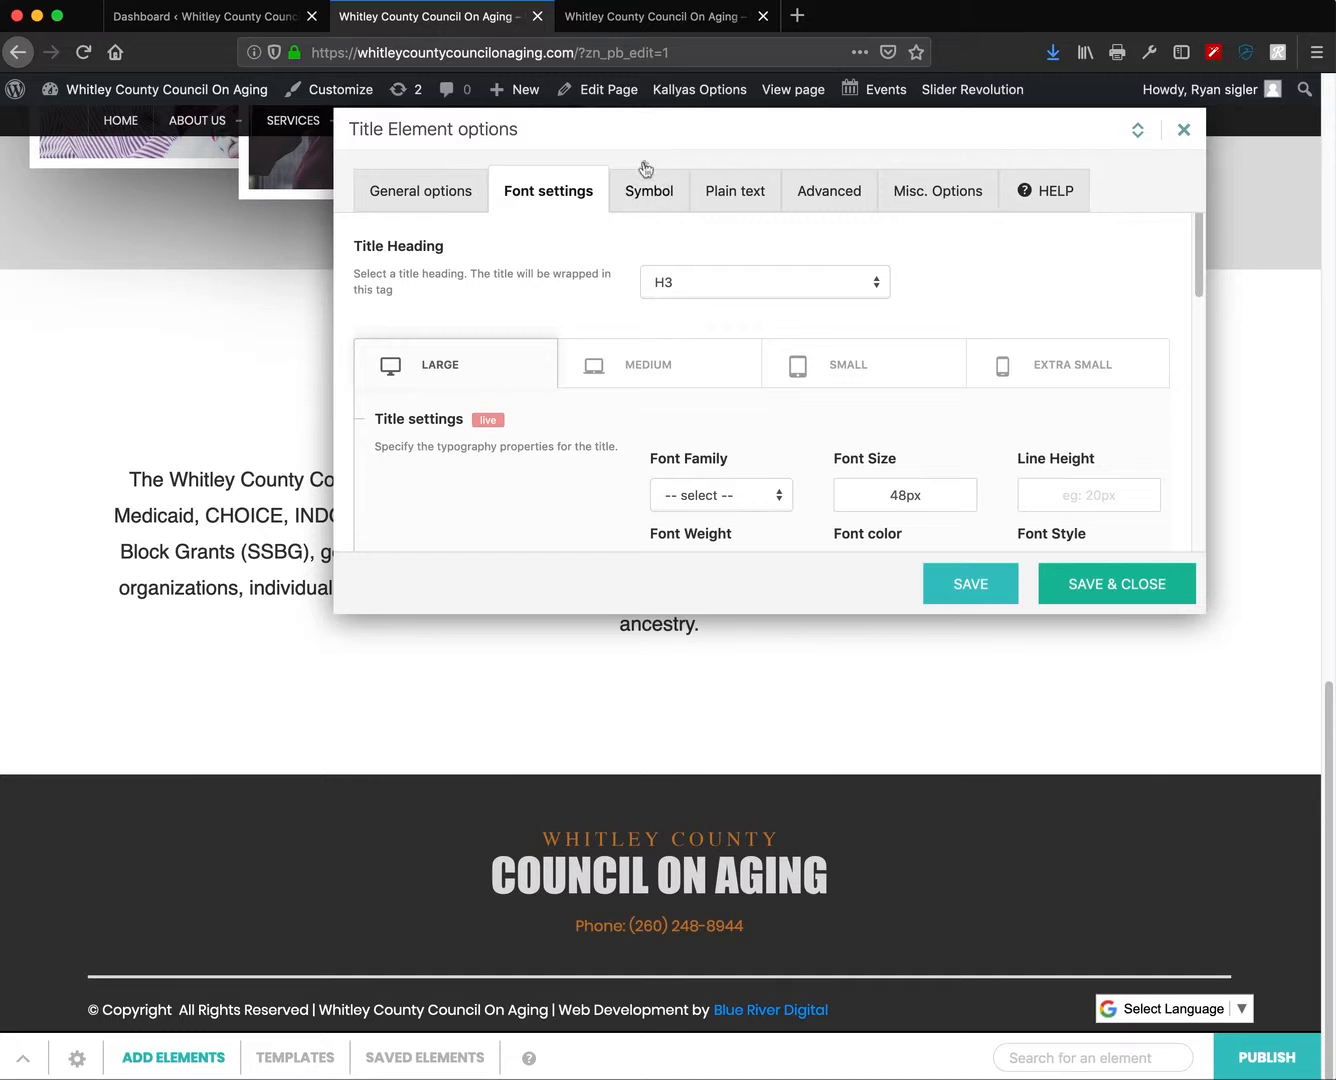
scroll(849, 435, down, 2)
click(739, 393)
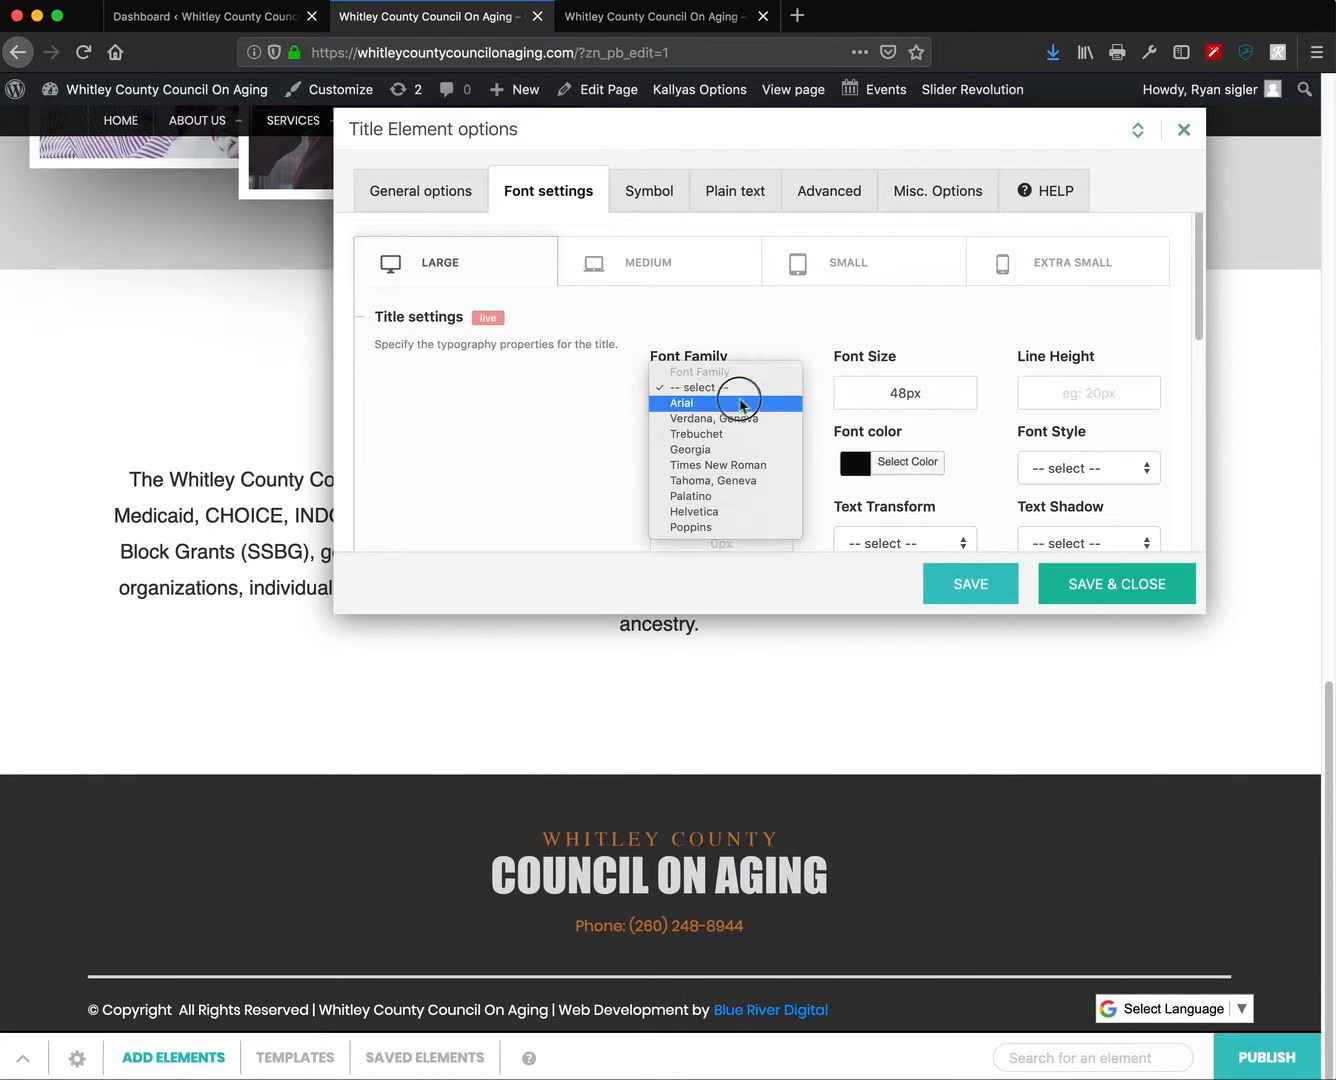
click(701, 526)
- Make the title uppercase with 6px letter spacing, 45px size and 46px line height
scroll(980, 426, down, 2)
scroll(980, 427, down, 1)
click(903, 440)
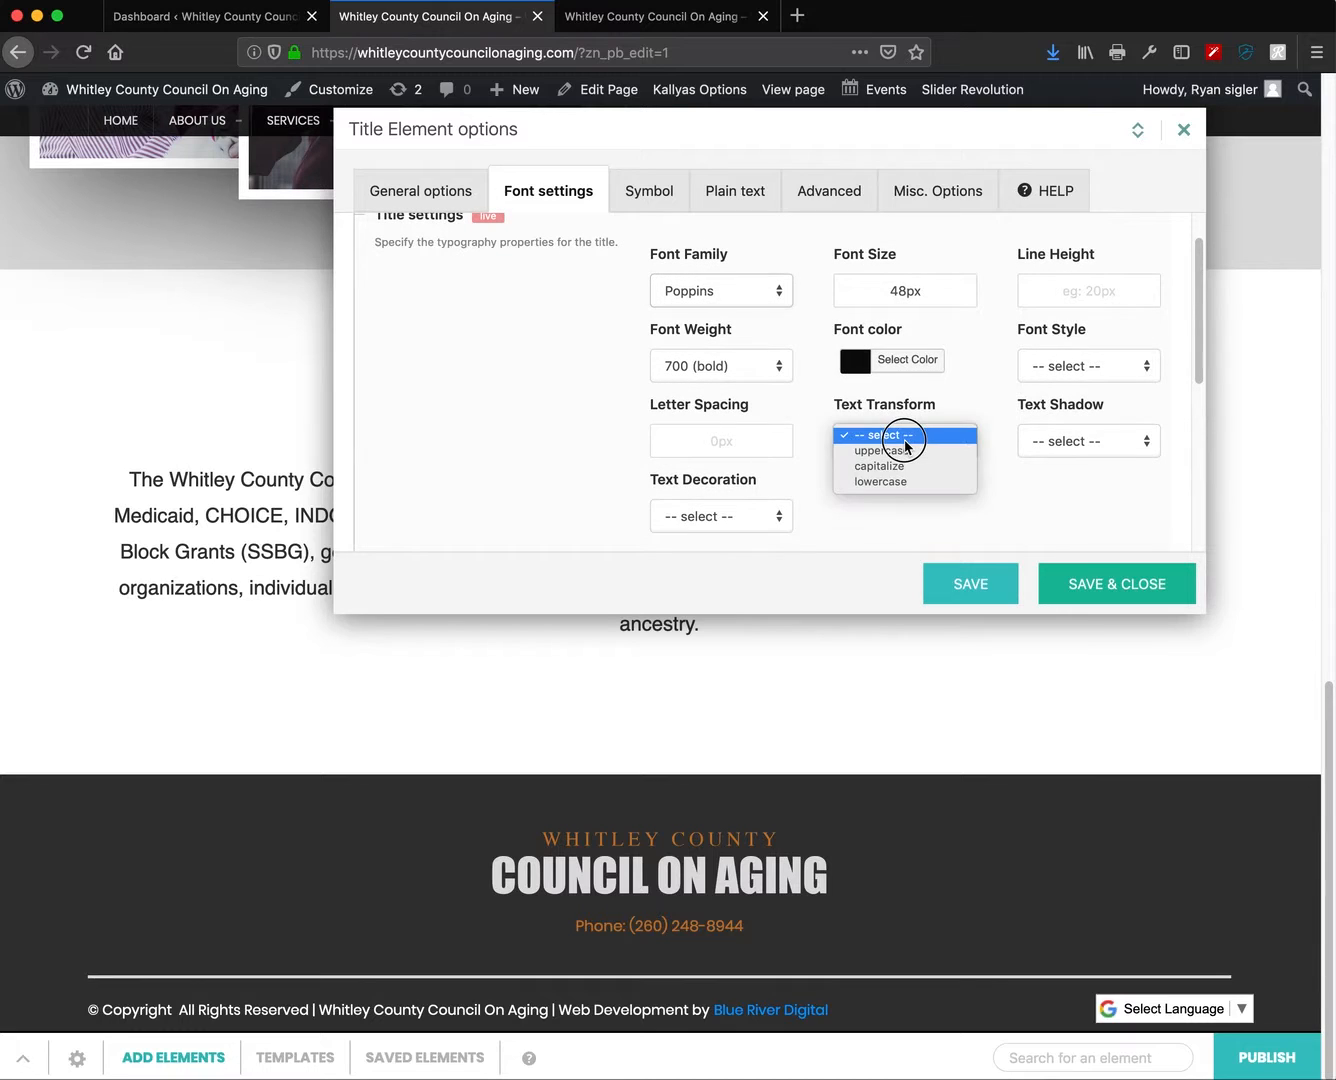
click(903, 448)
drag(722, 442, 735, 428)
drag(866, 295, 868, 300)
drag(1062, 288, 1060, 240)
scroll(870, 470, down, 2)
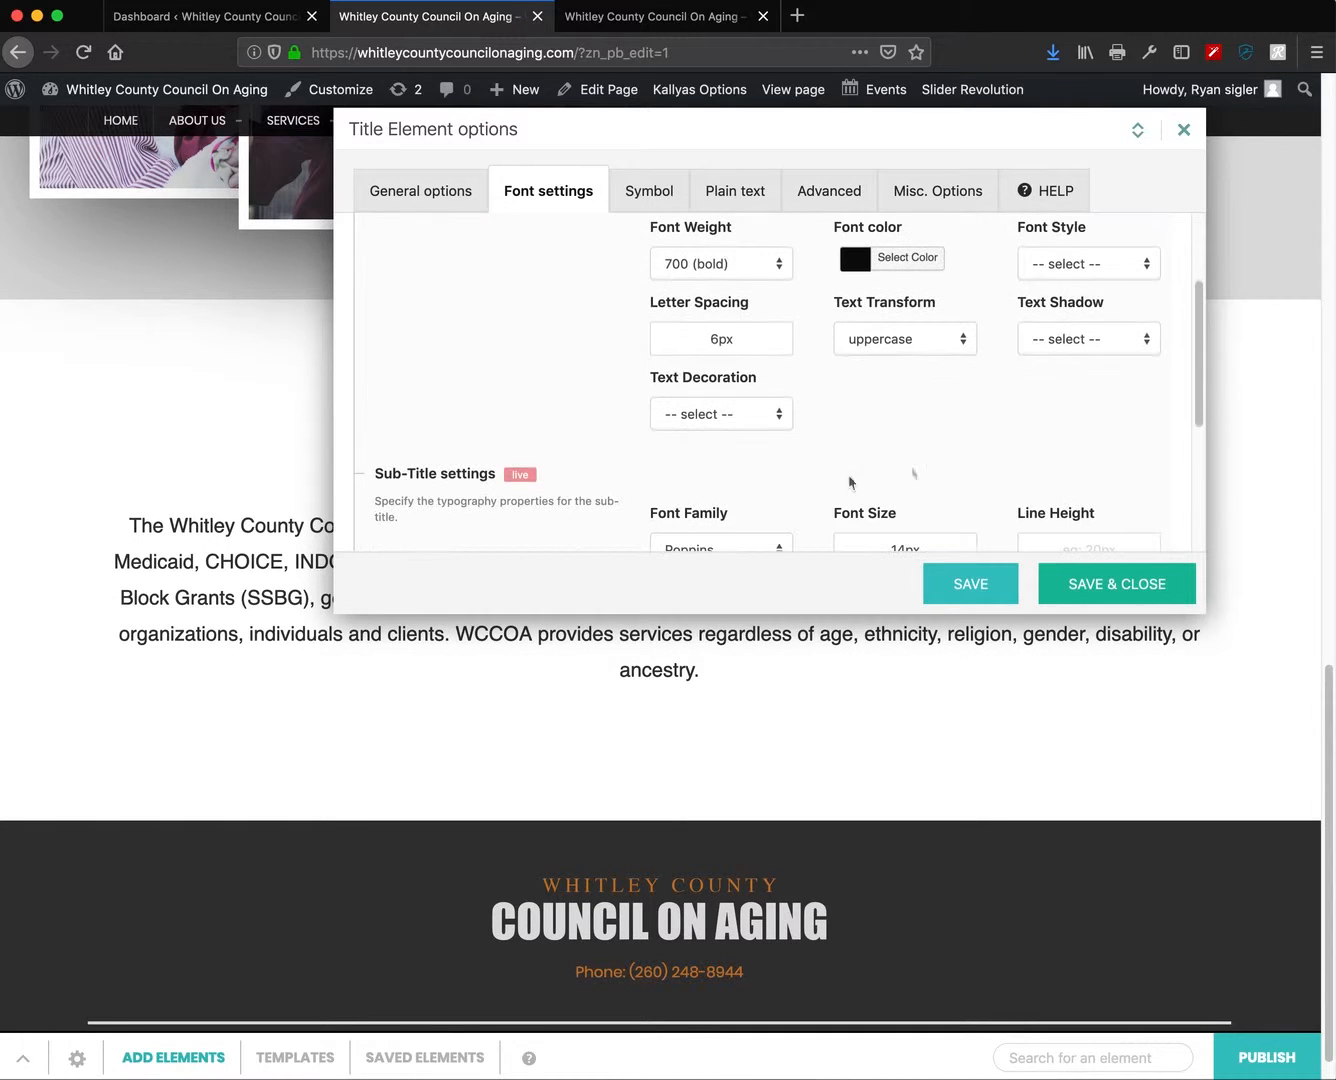
scroll(879, 471, down, 2)
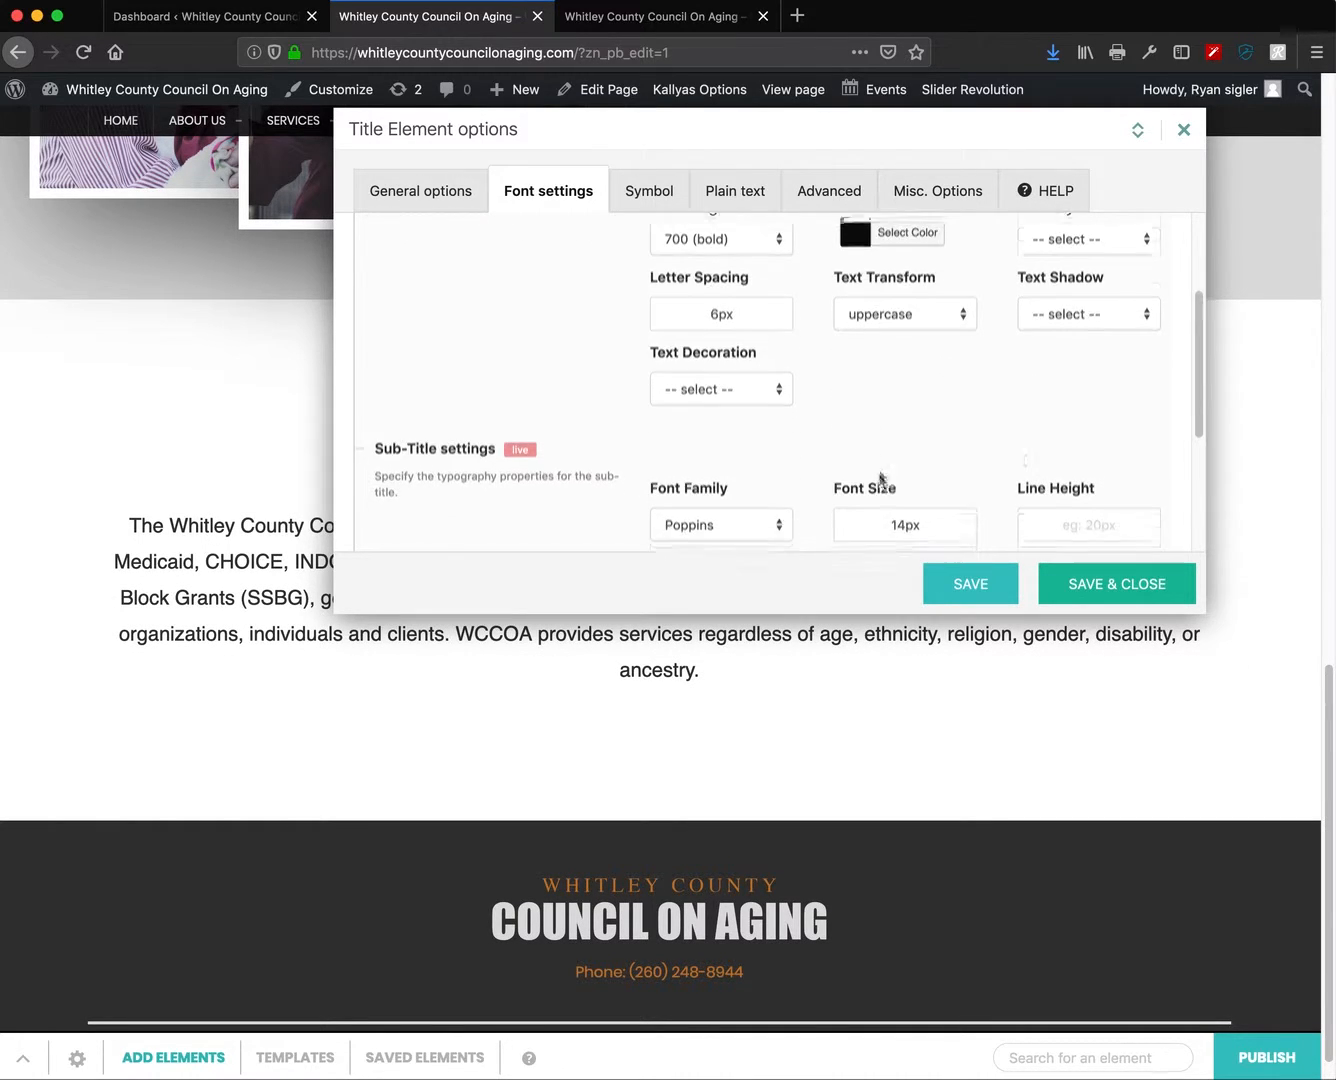
scroll(878, 471, up, 5)
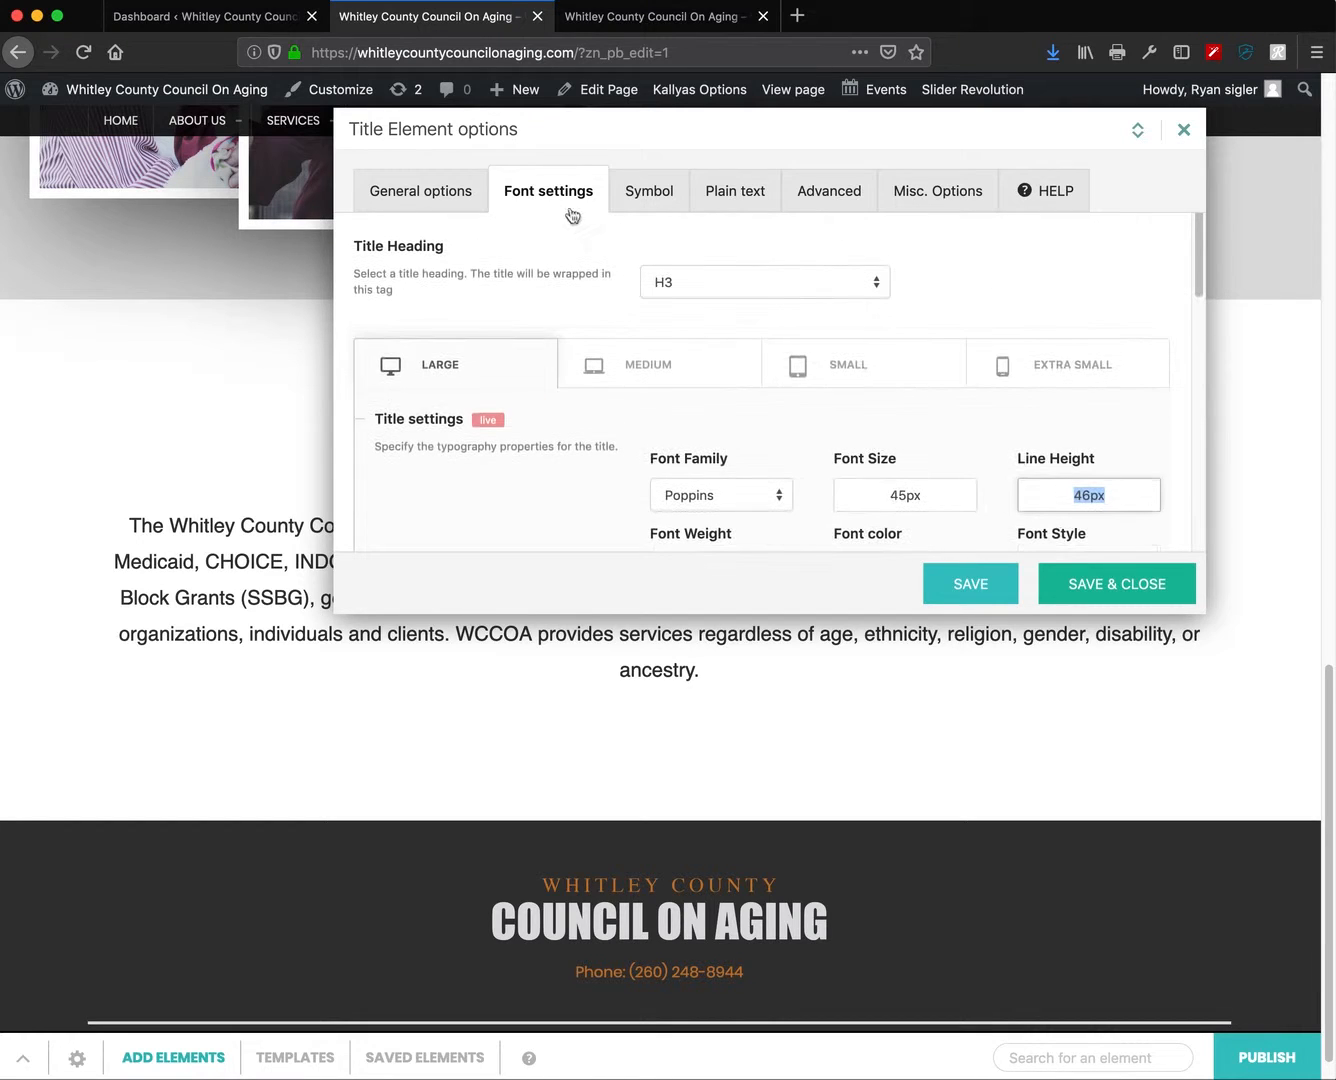
- Set the title's bottom padding to 15px in General options
click(487, 201)
scroll(796, 440, down, 10)
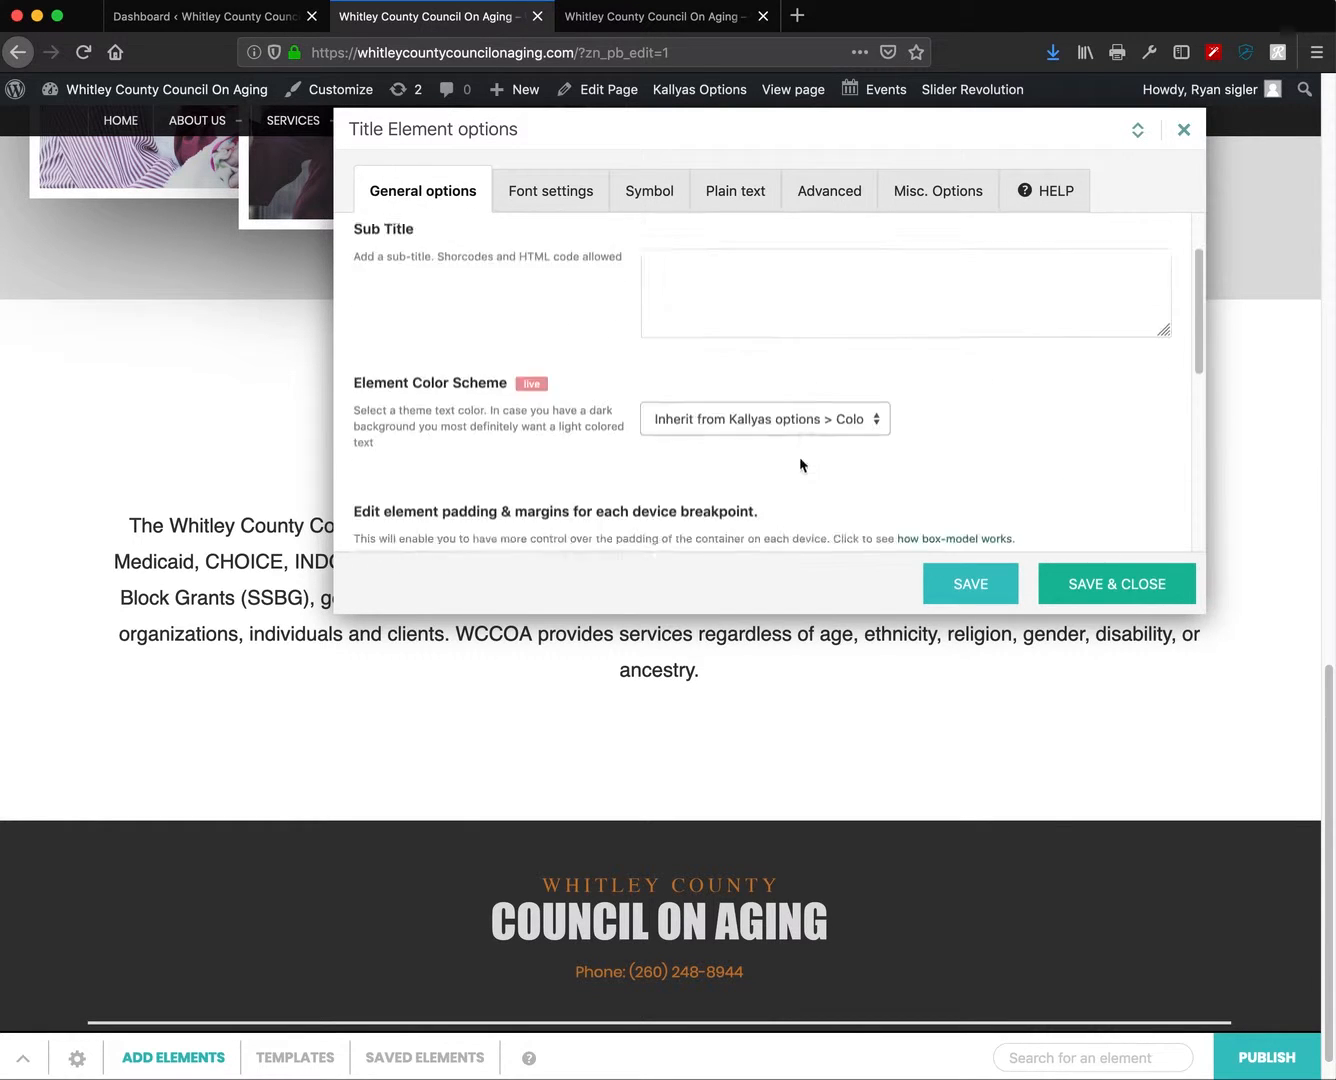
scroll(801, 463, up, 1)
double_click(862, 398)
text(12px)
drag(844, 418, 845, 414)
key(Down)
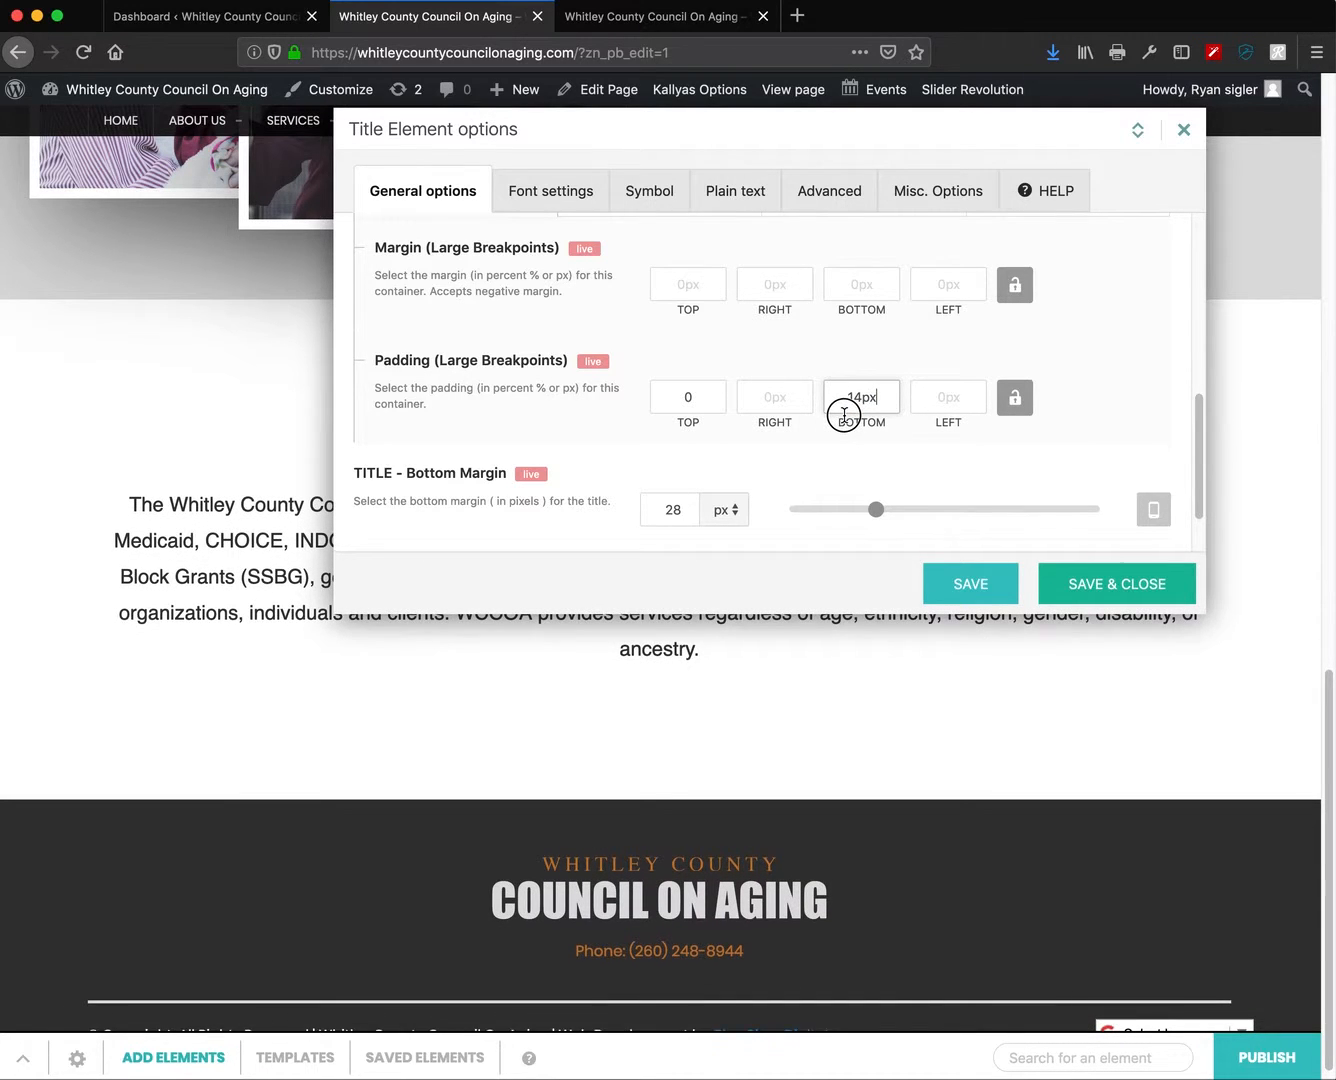
drag(841, 402, 842, 402)
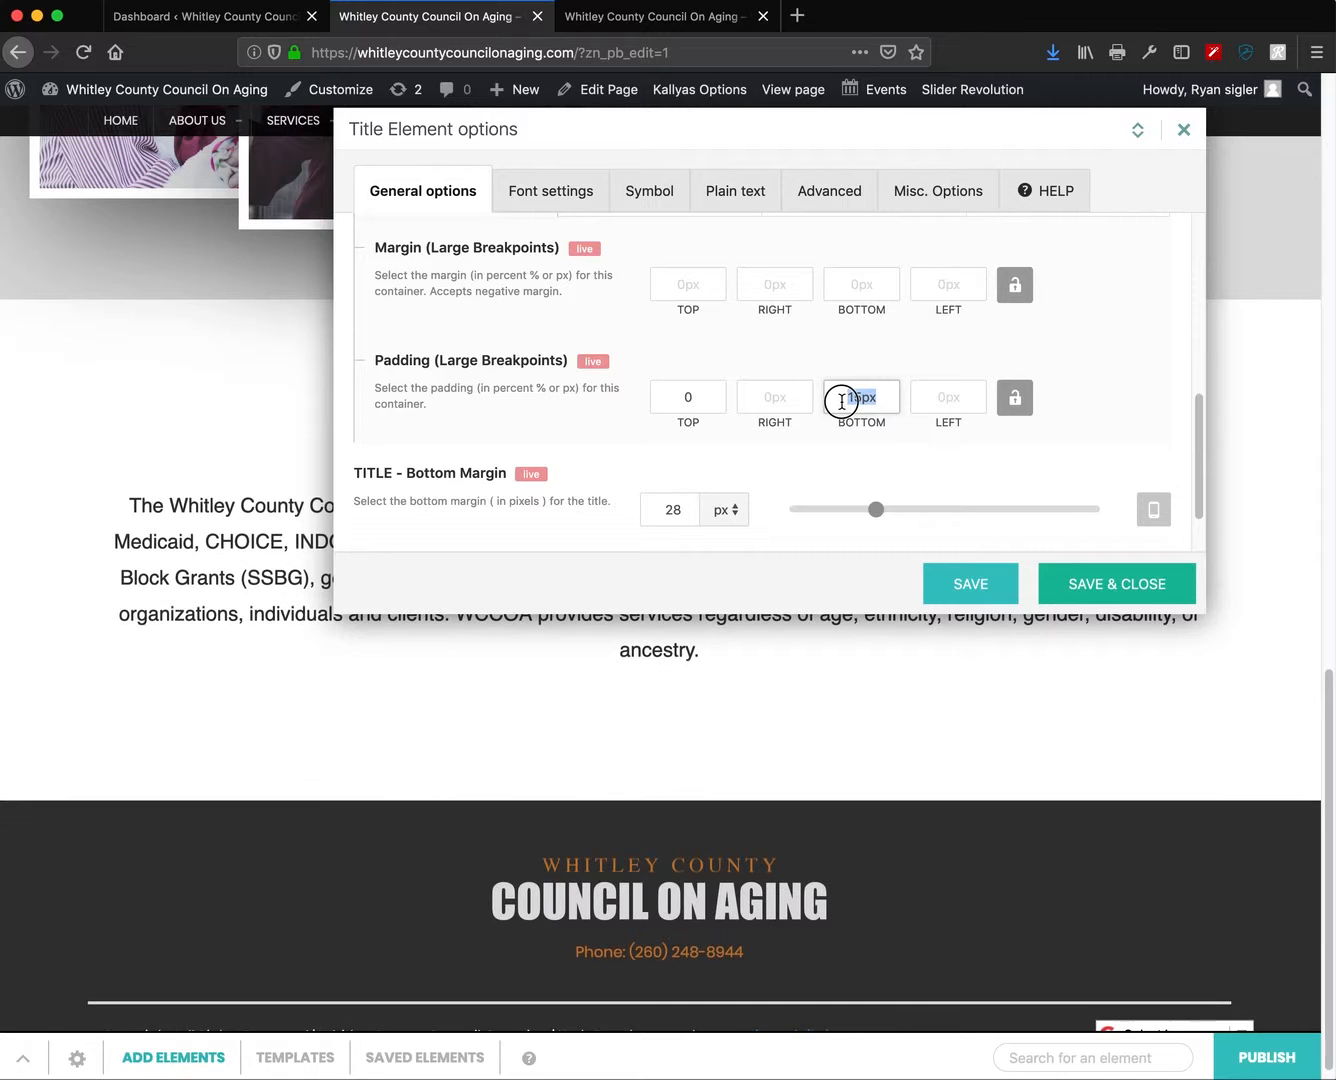
drag(707, 122, 611, 615)
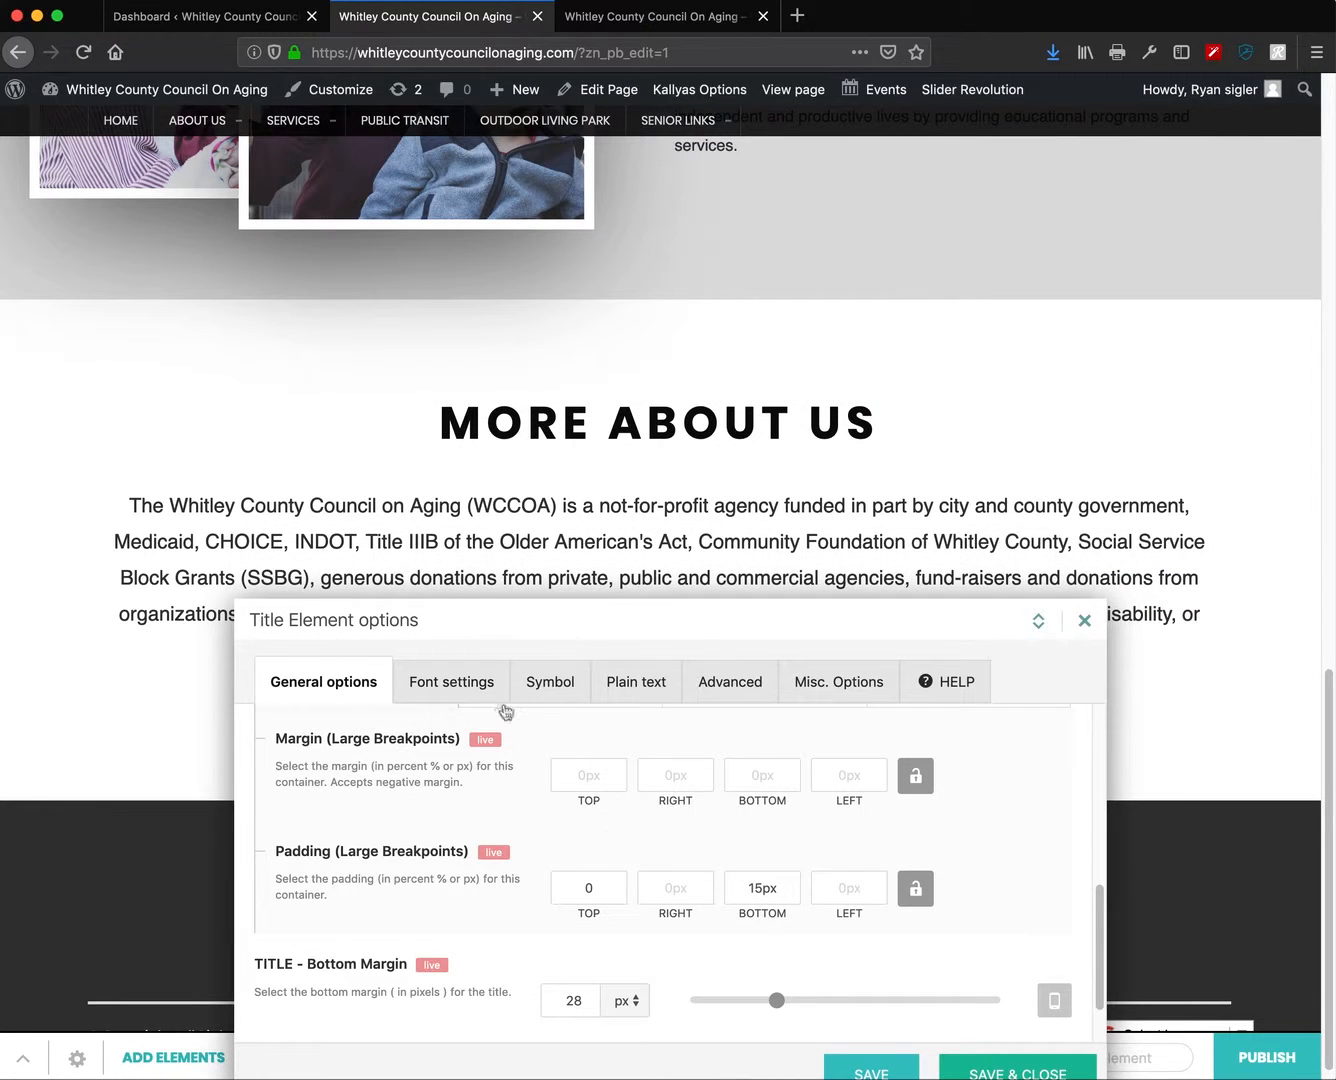
- Raise the title's line height to 48px and save & close
click(452, 682)
drag(945, 996, 952, 991)
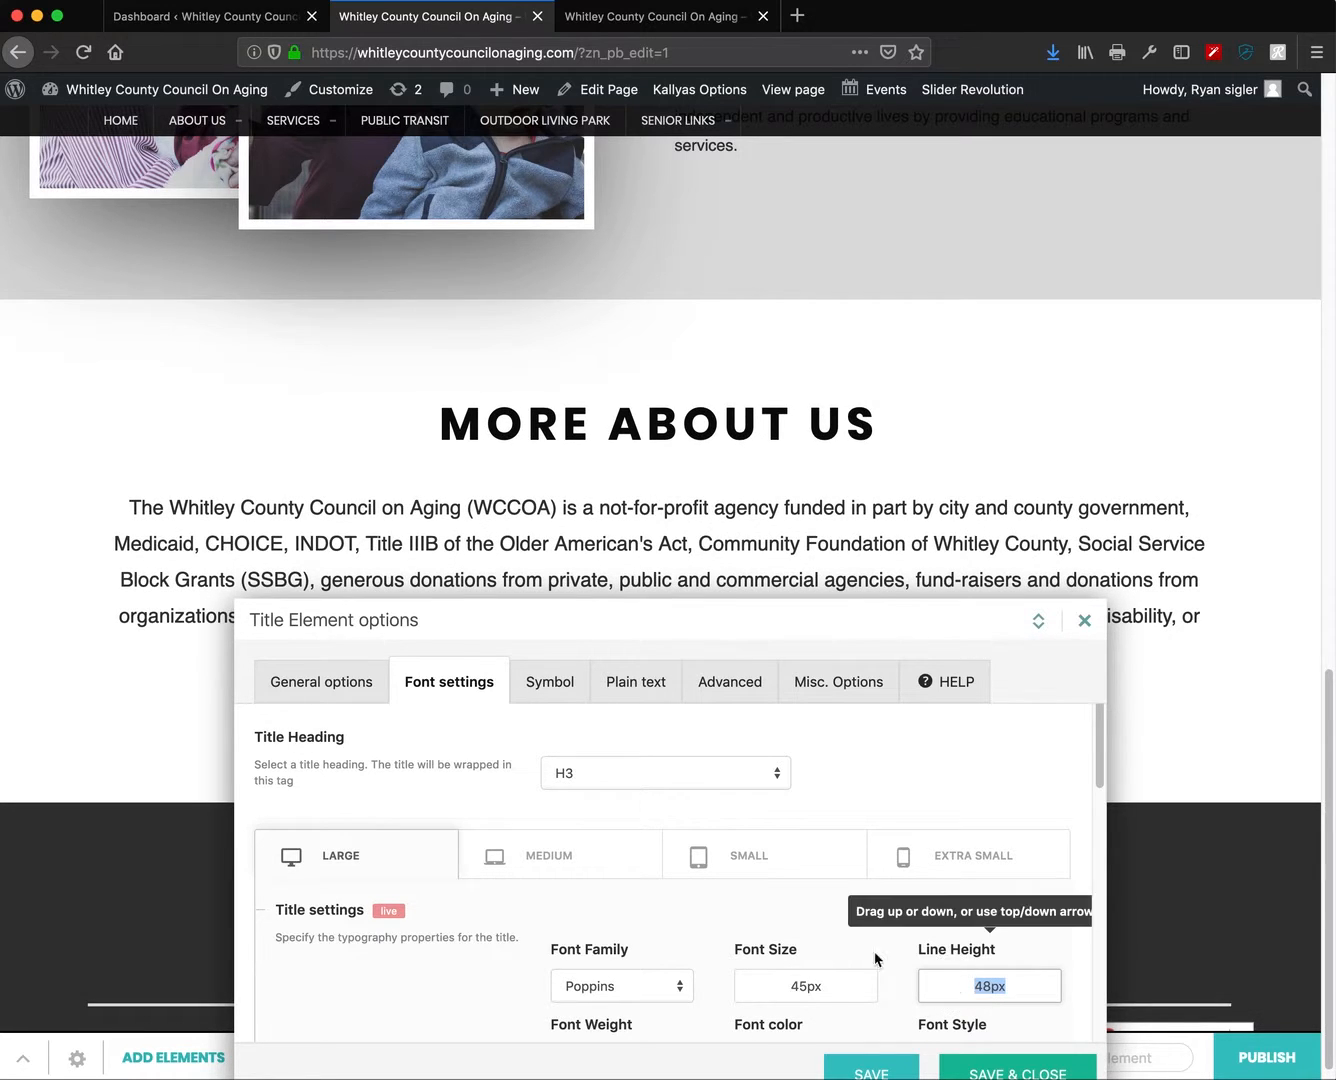
drag(954, 988, 957, 989)
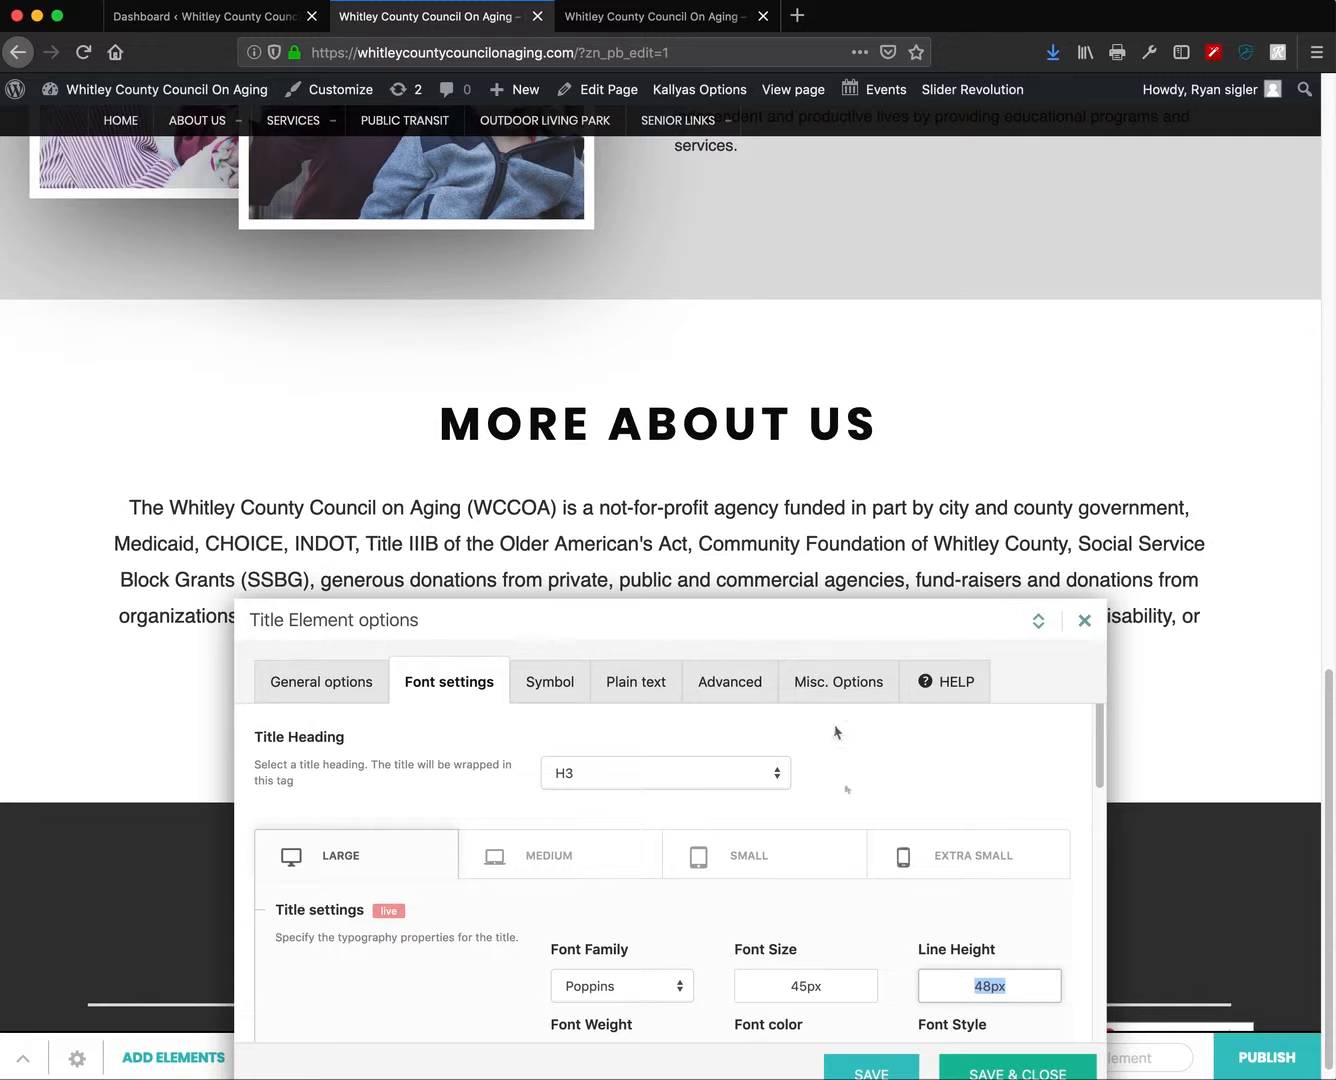
drag(816, 618, 811, 590)
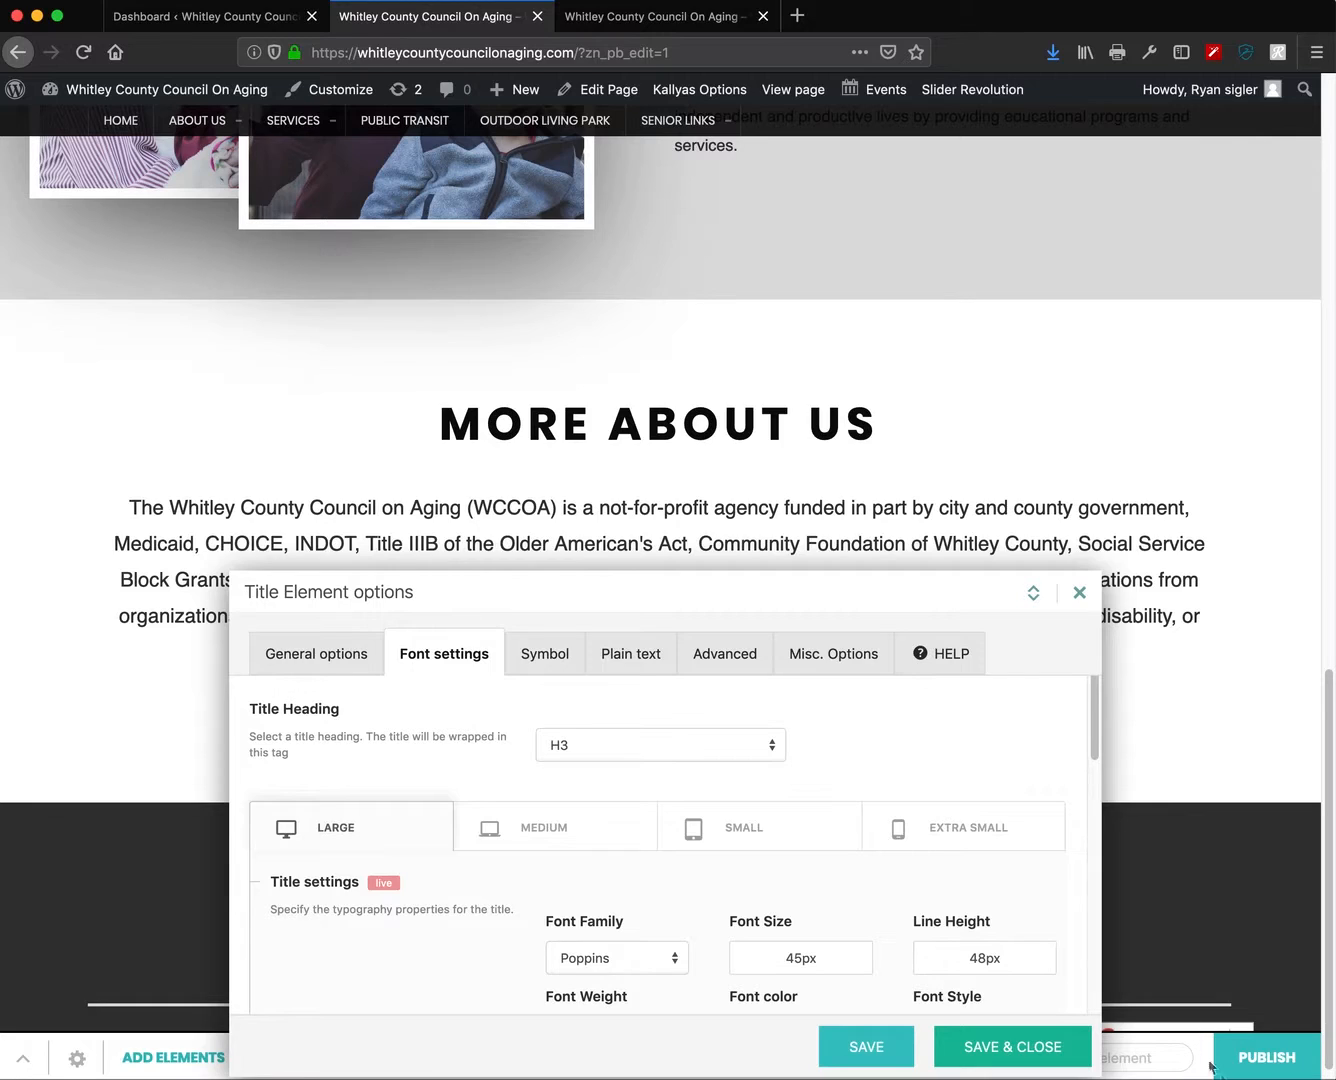
click(1043, 1057)
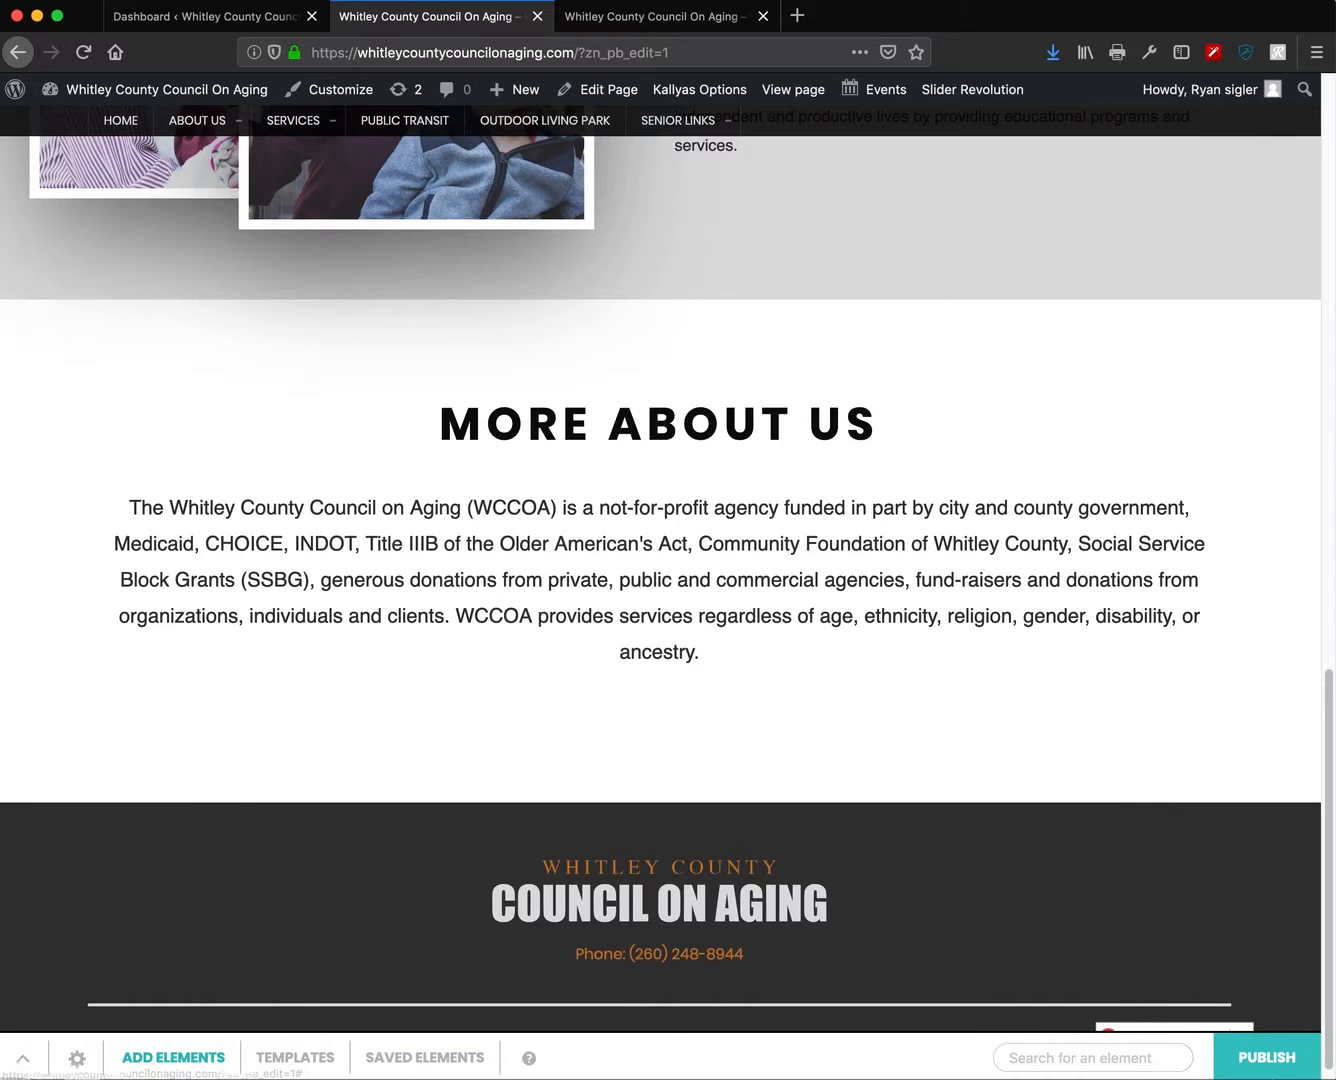
- Narrow the browser to phone width and open the More About Us title's options
drag(1139, 1070, 338, 1006)
scroll(256, 887, down, 5)
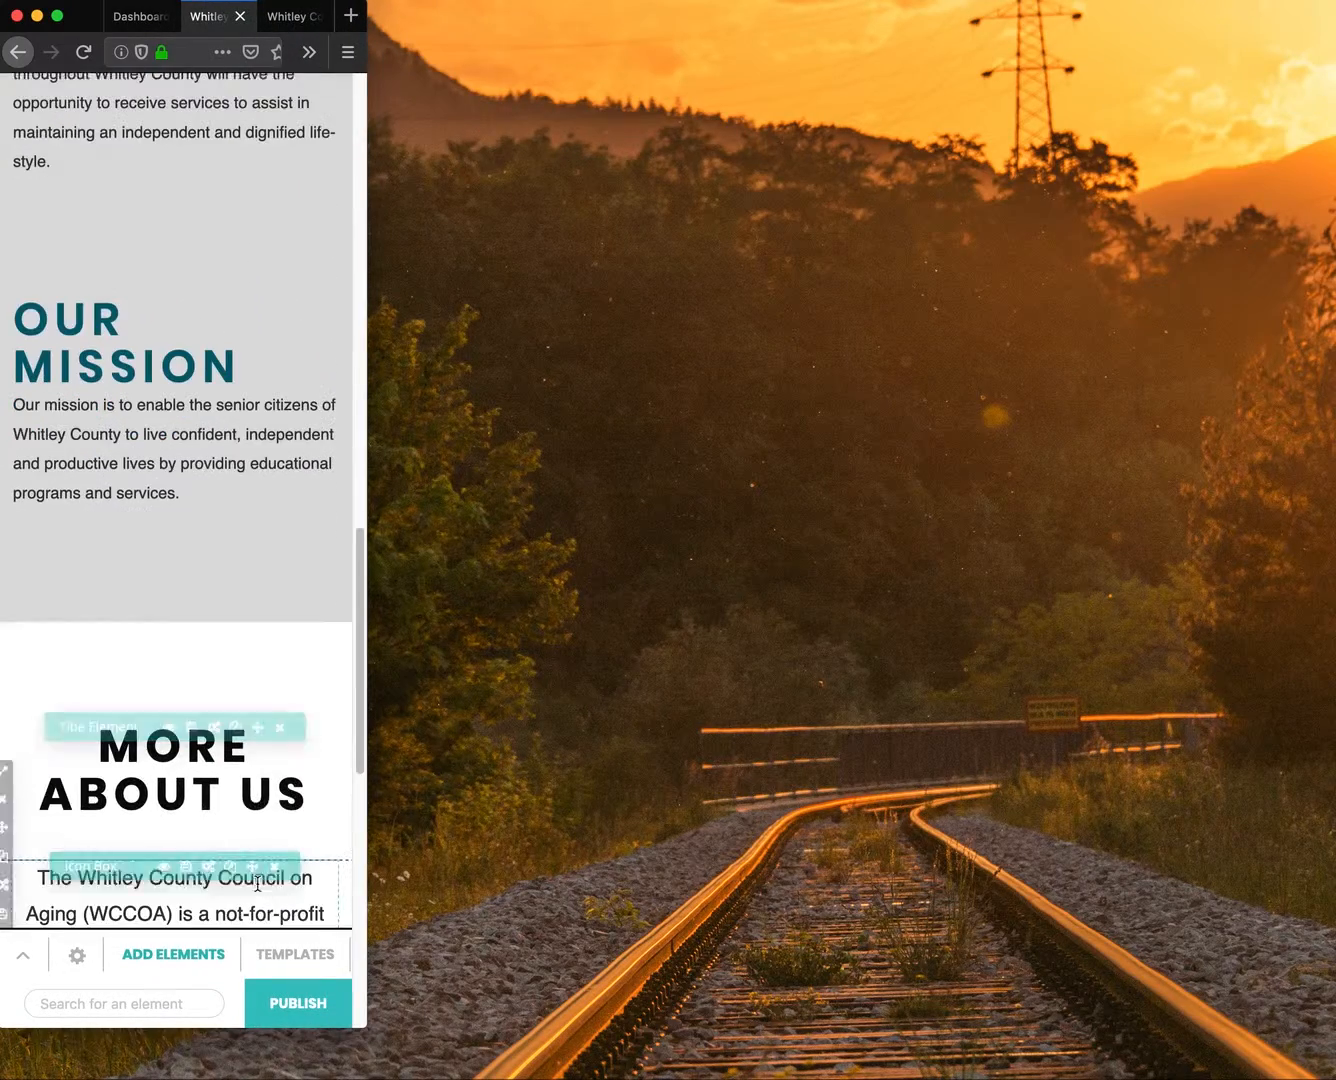
click(213, 722)
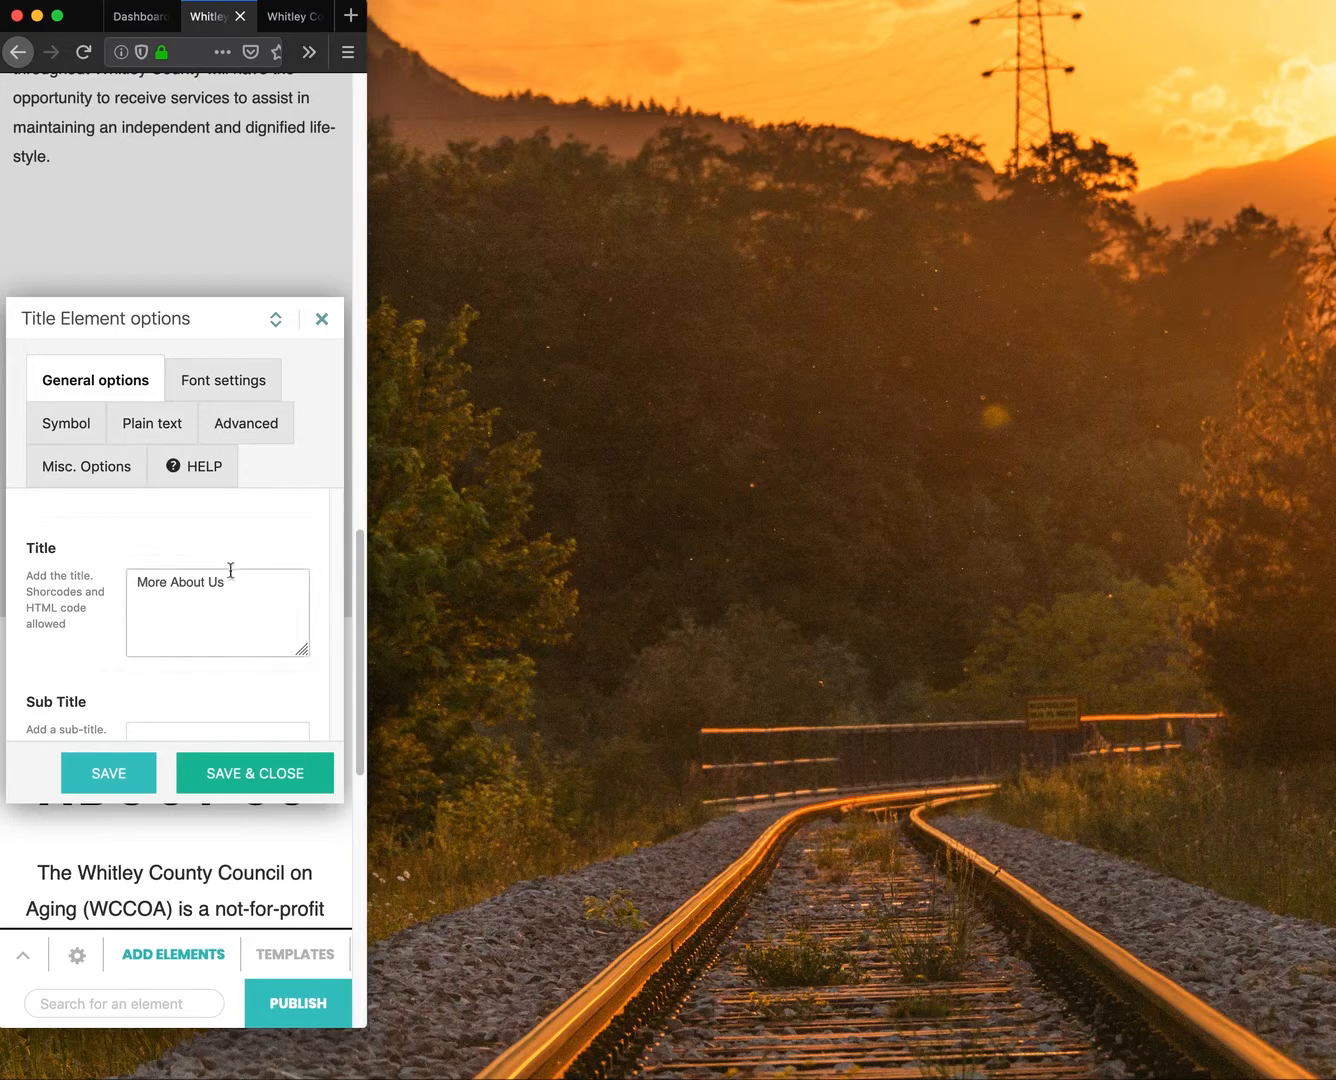
drag(362, 1028, 1120, 1078)
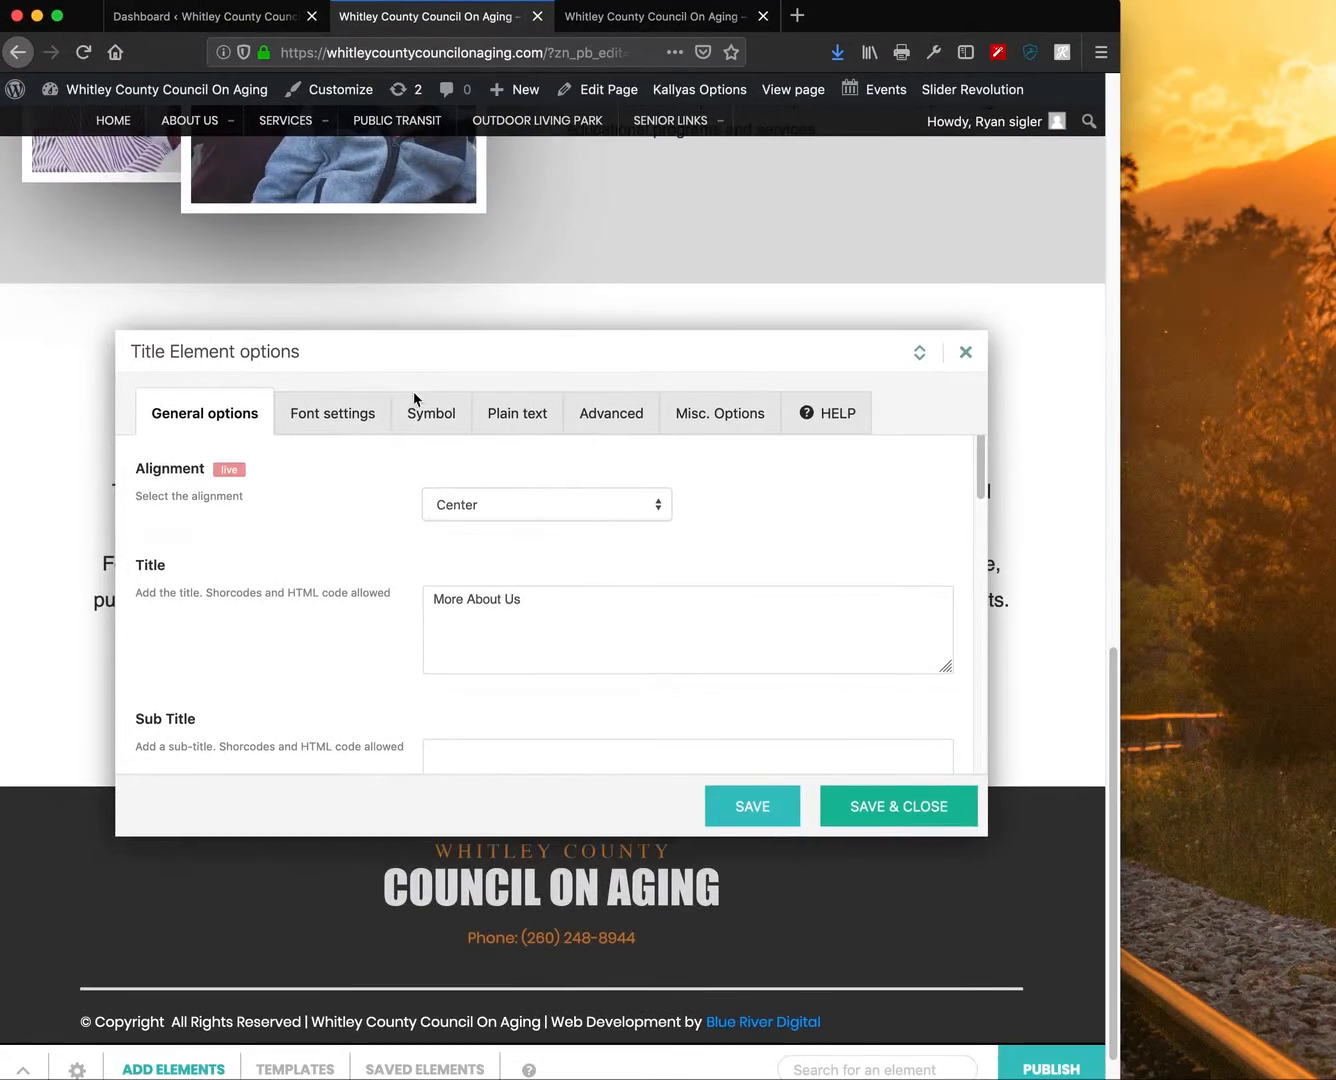
- Set the title's line height to 27px, save, and recheck the narrow layout
click(346, 414)
drag(843, 723, 840, 741)
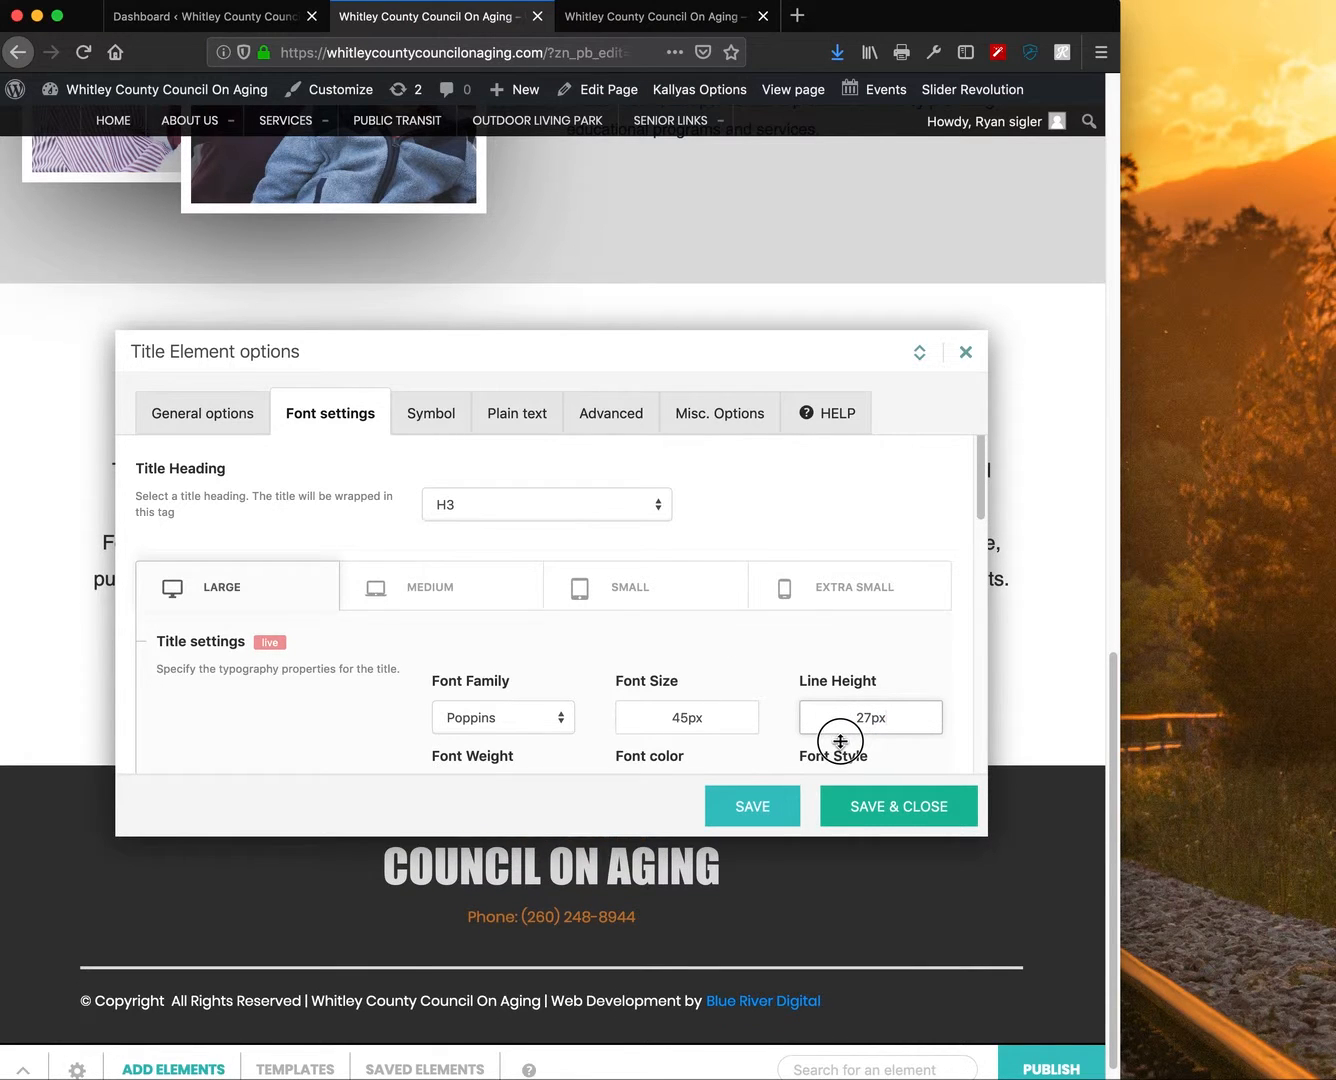
click(864, 810)
drag(1112, 1075, 293, 1030)
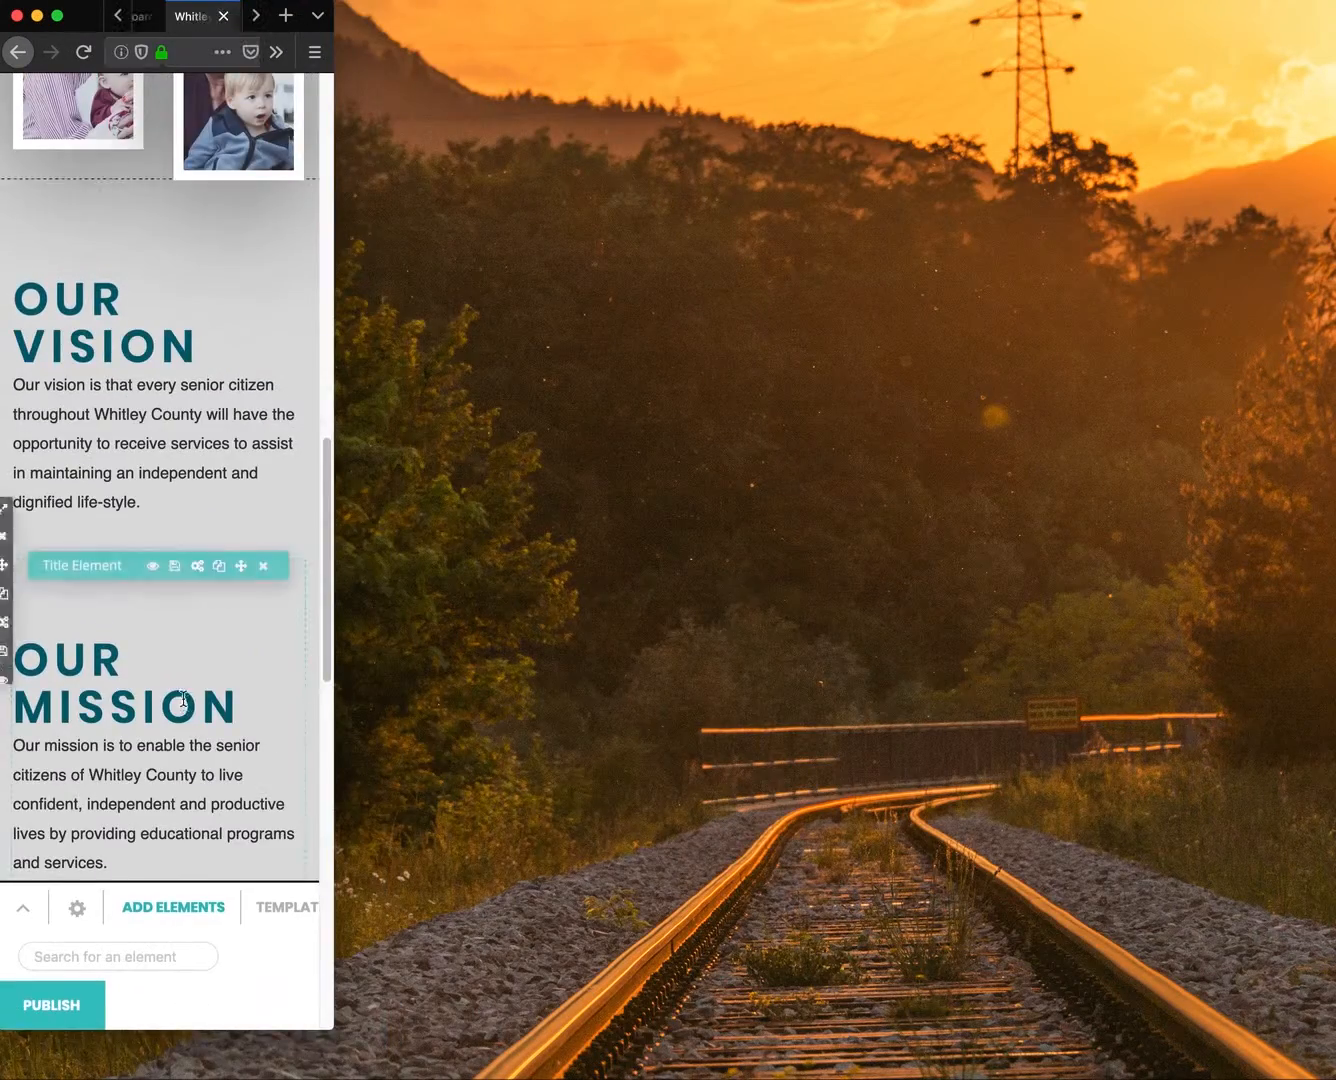
scroll(183, 700, down, 5)
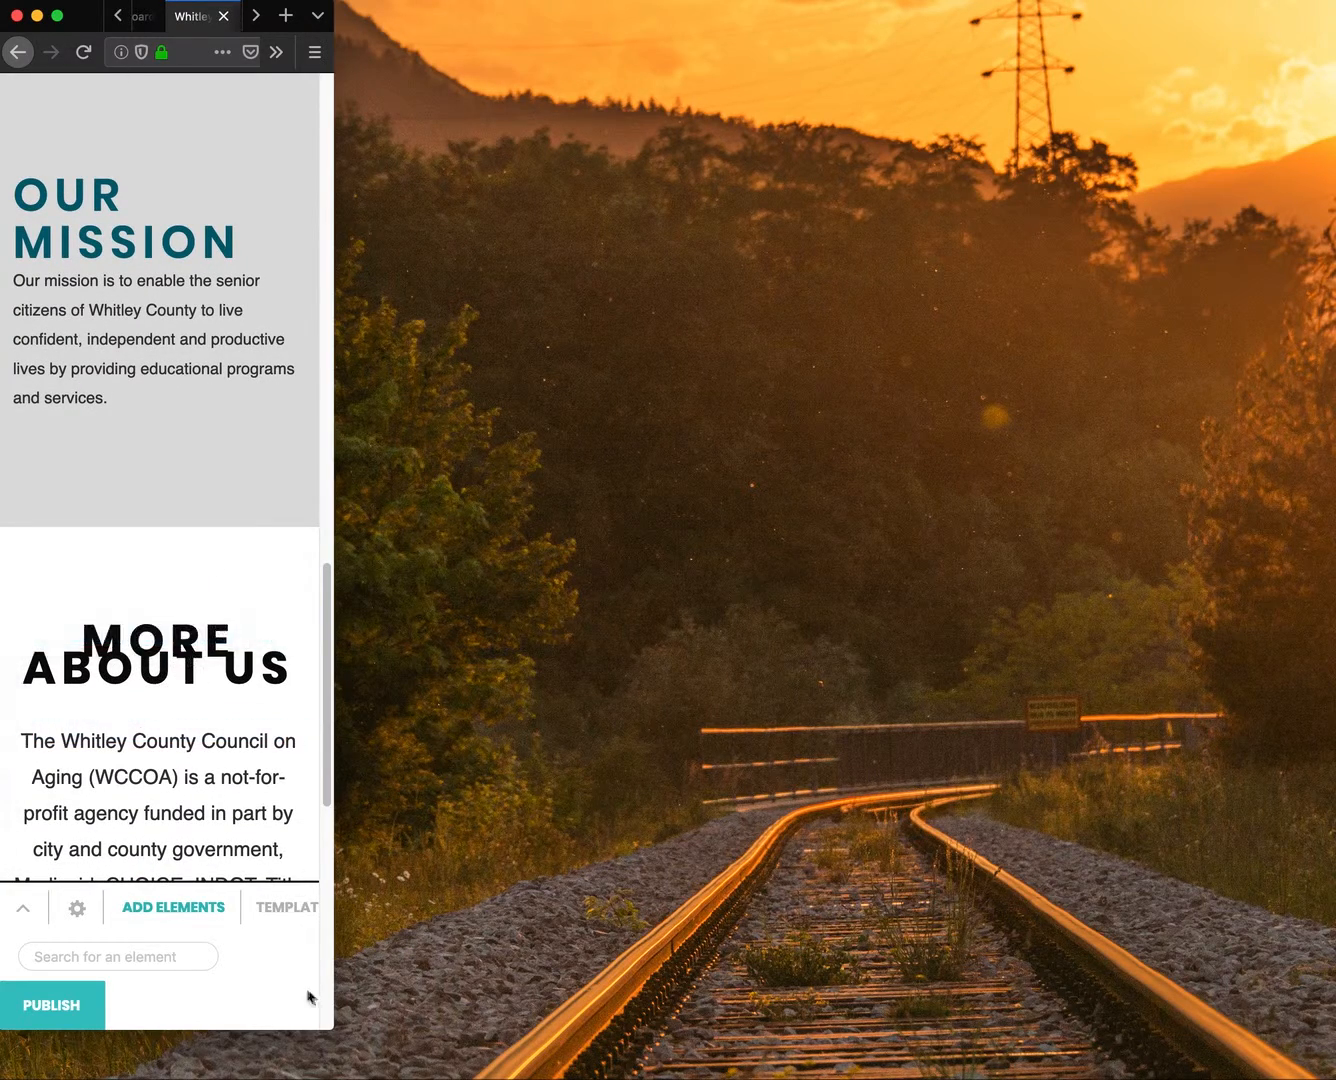
drag(328, 1034, 1330, 1078)
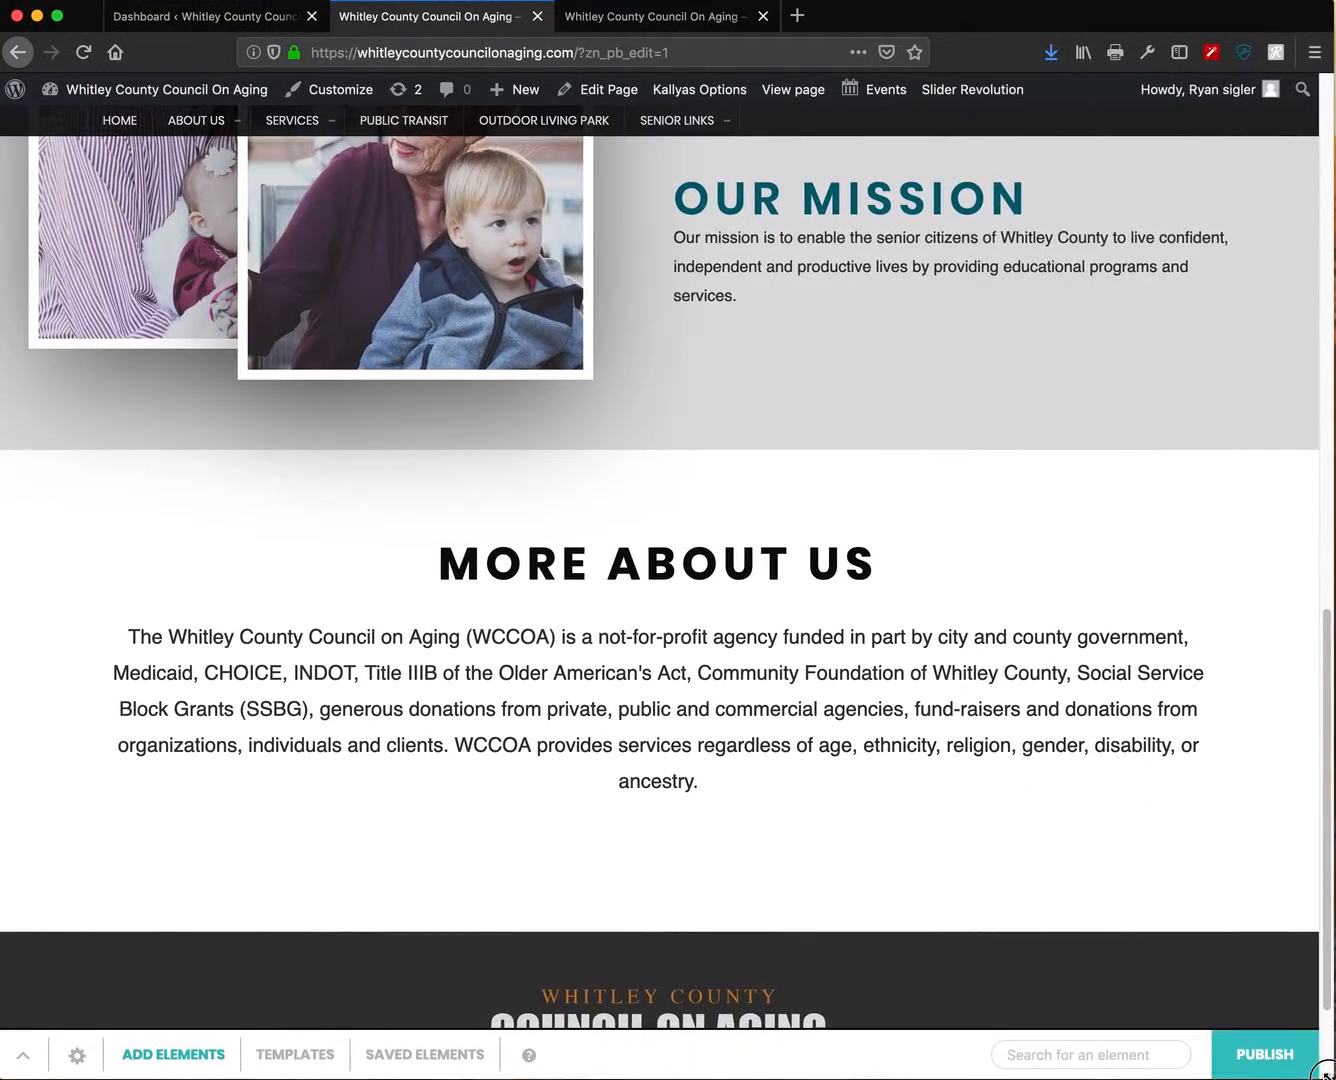
- Raise the More About Us title's line height to 44px and save
click(695, 556)
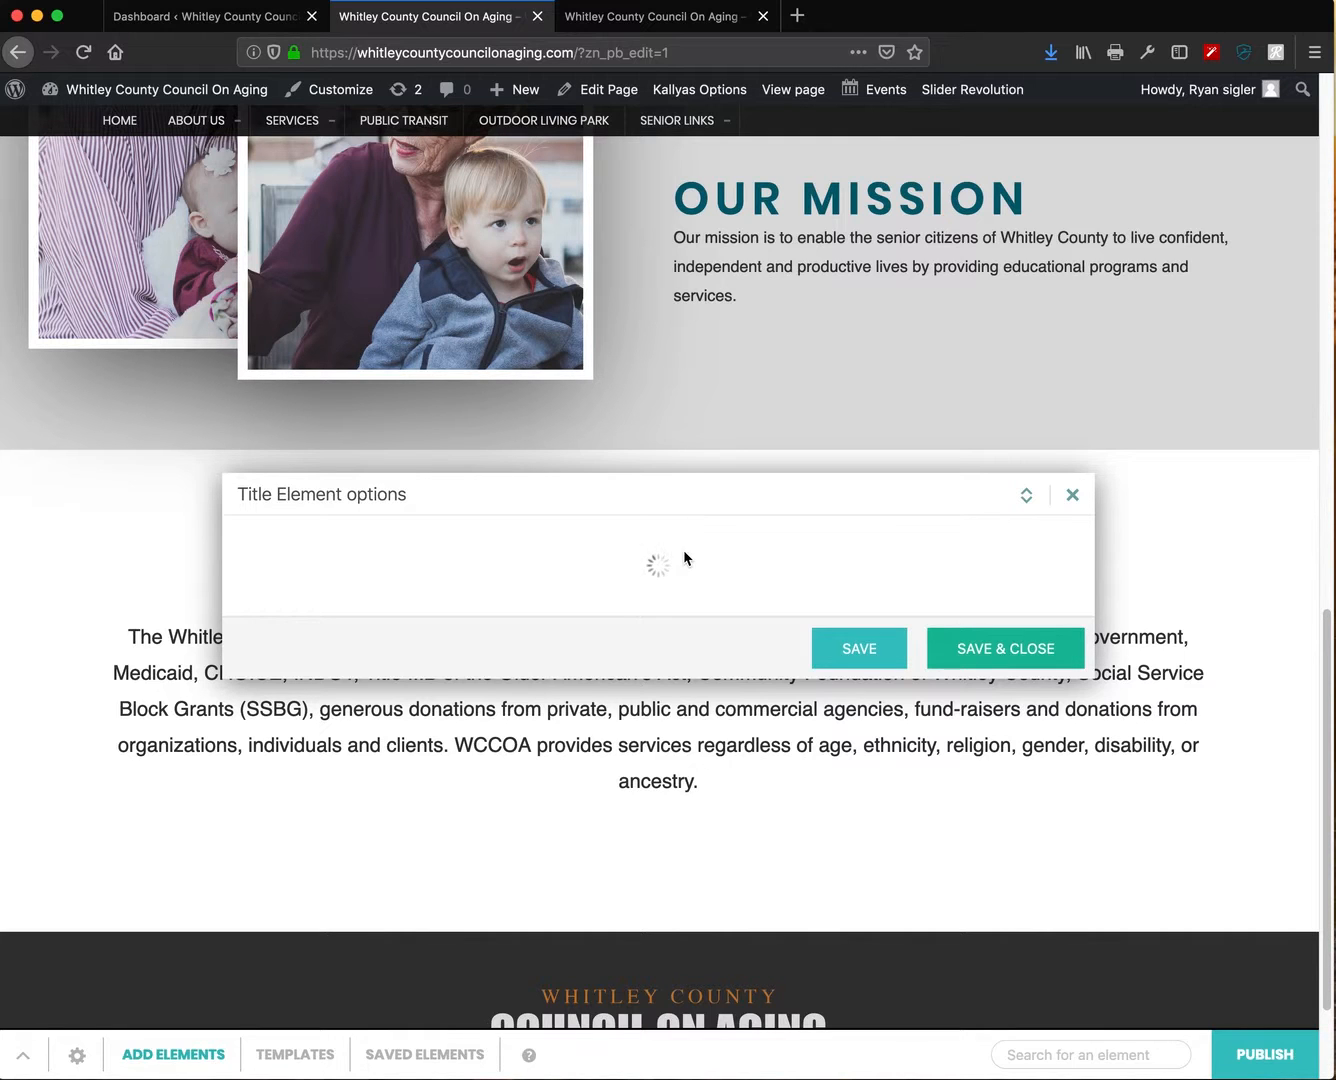
drag(679, 497, 663, 470)
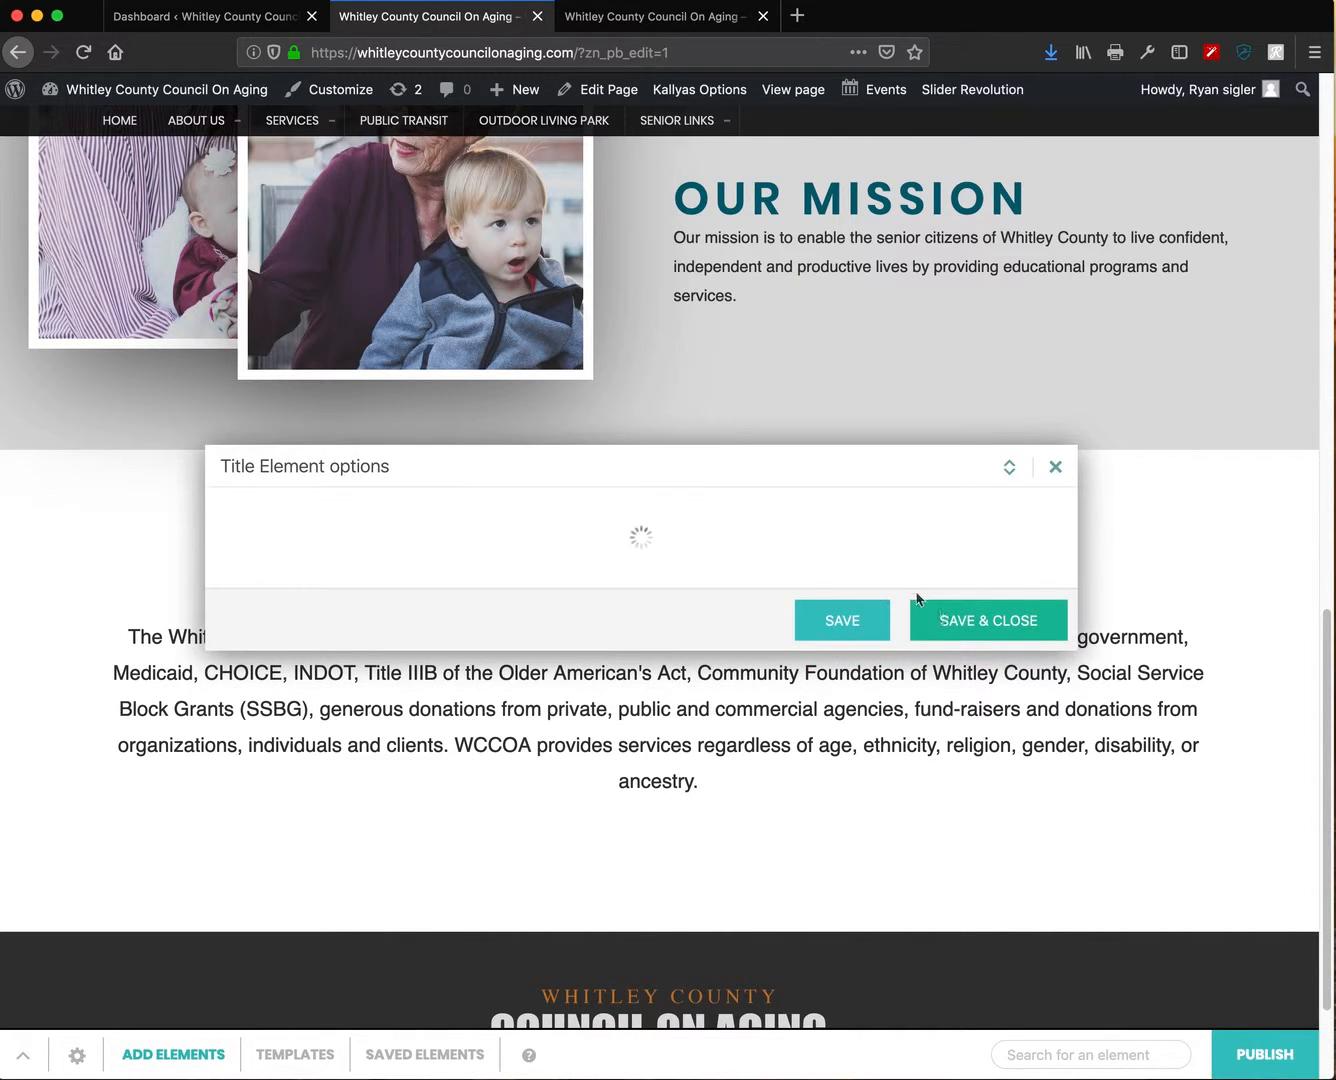
click(969, 617)
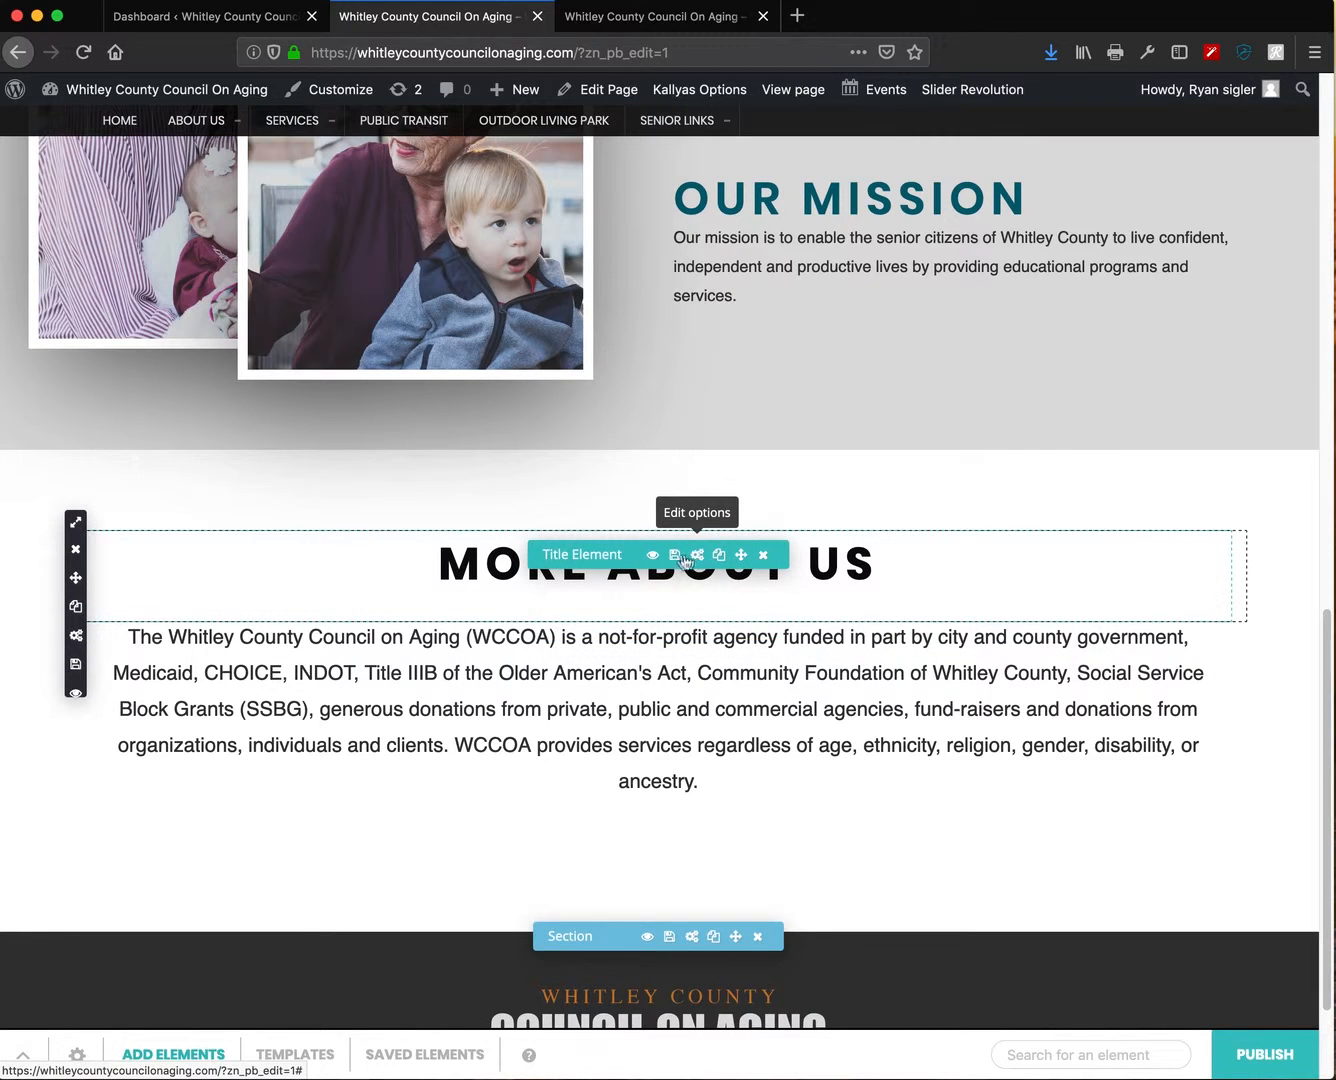
click(685, 559)
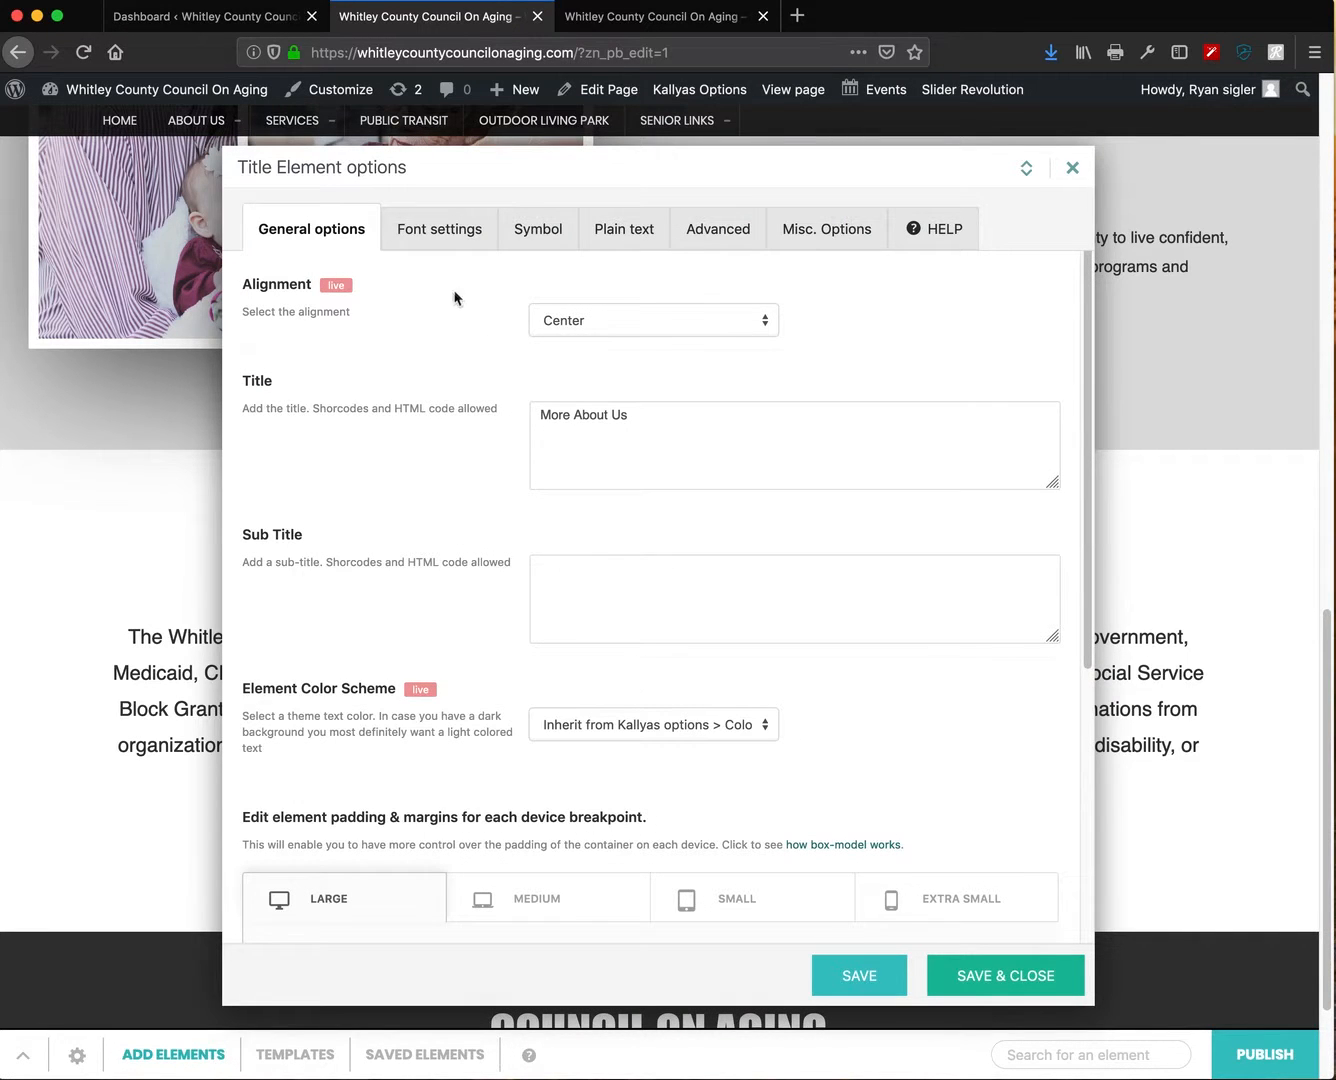
scroll(475, 328, down, 3)
click(453, 239)
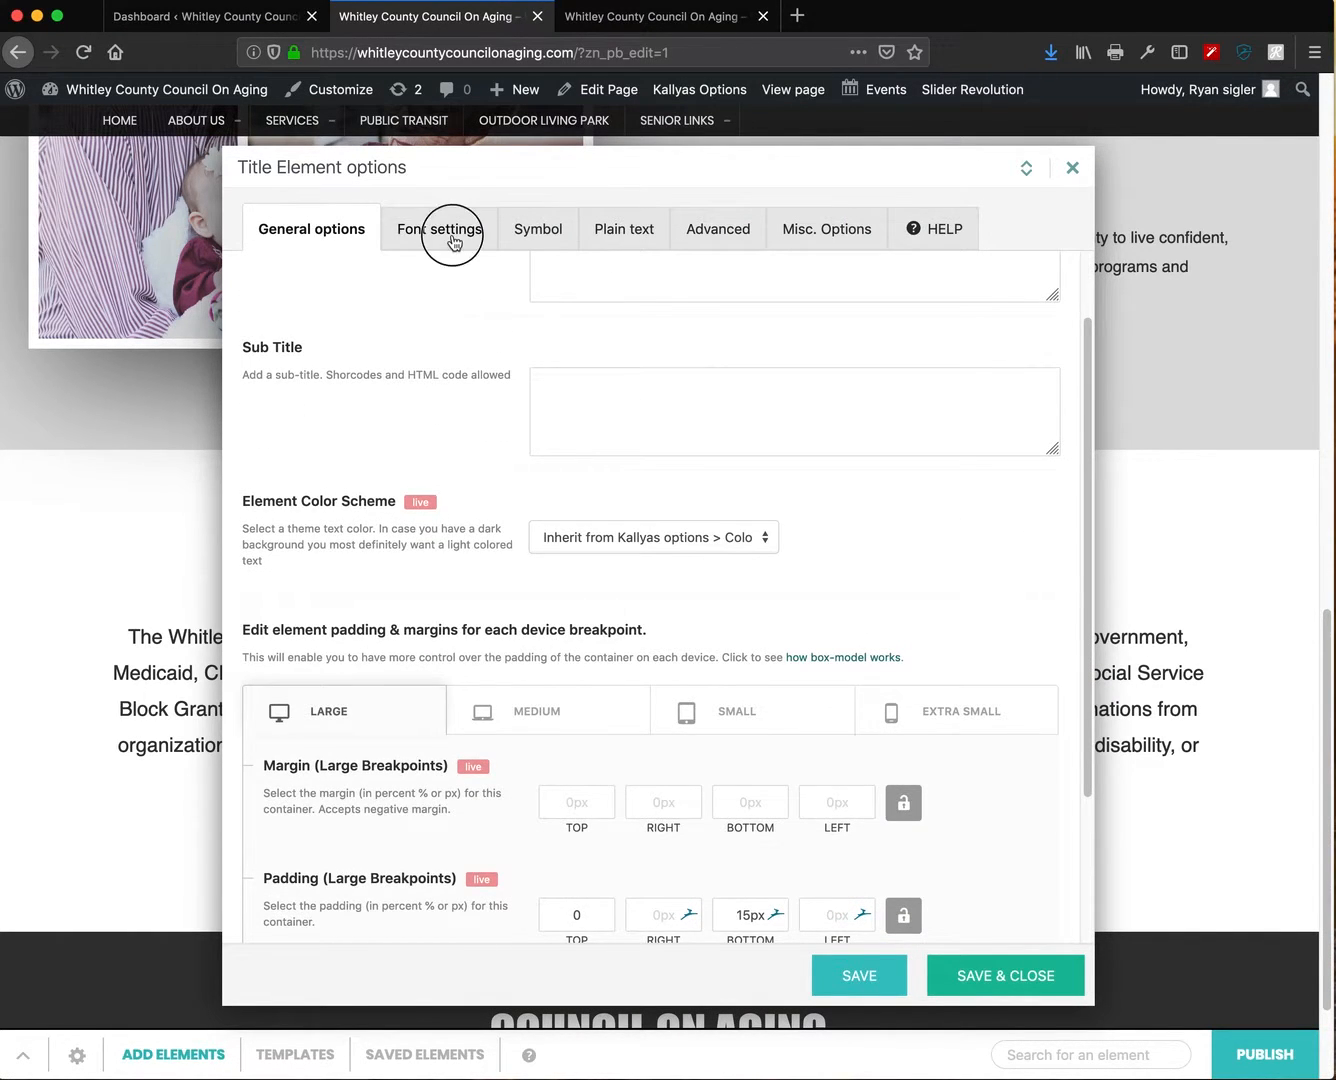
drag(943, 540, 944, 518)
click(975, 975)
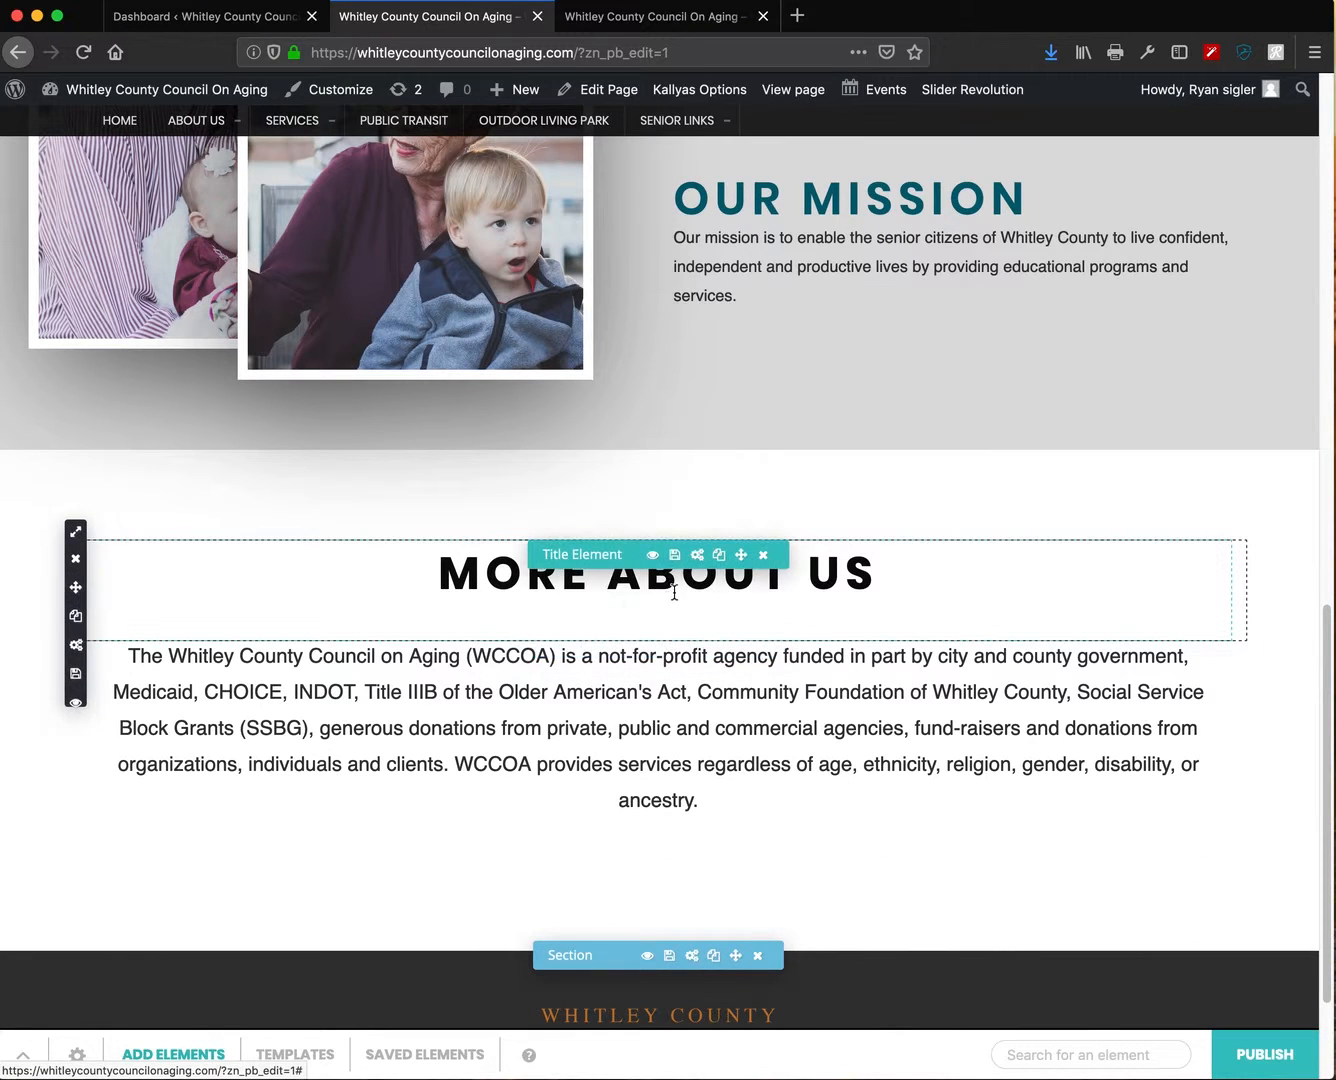
- Reopen the title's options and return to its General settings
click(691, 555)
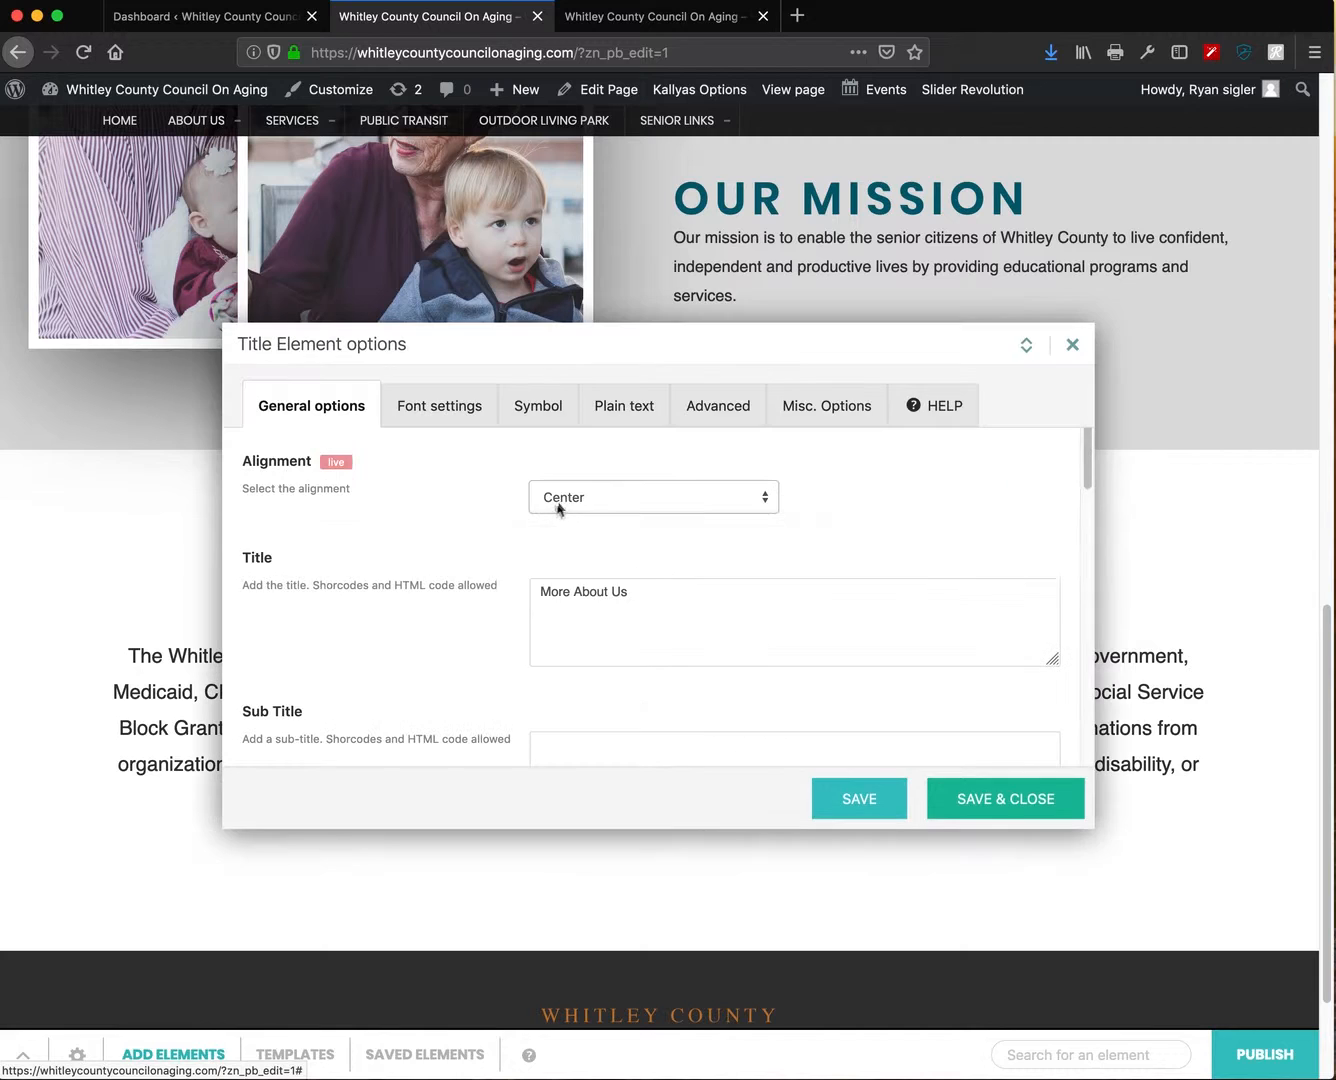
drag(560, 342, 489, 155)
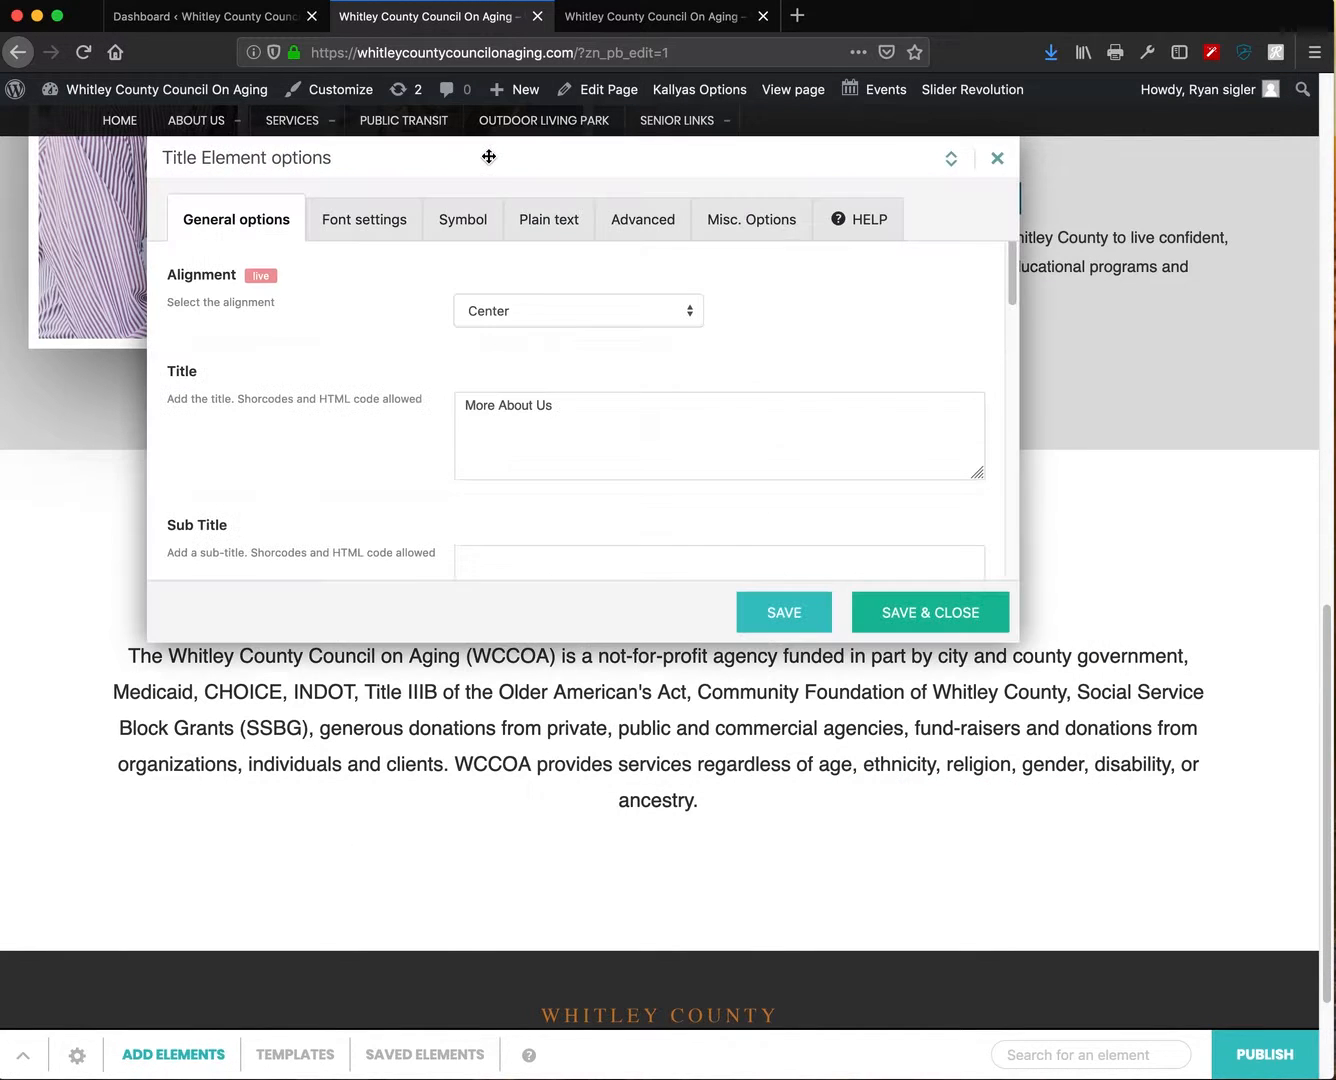
click(362, 226)
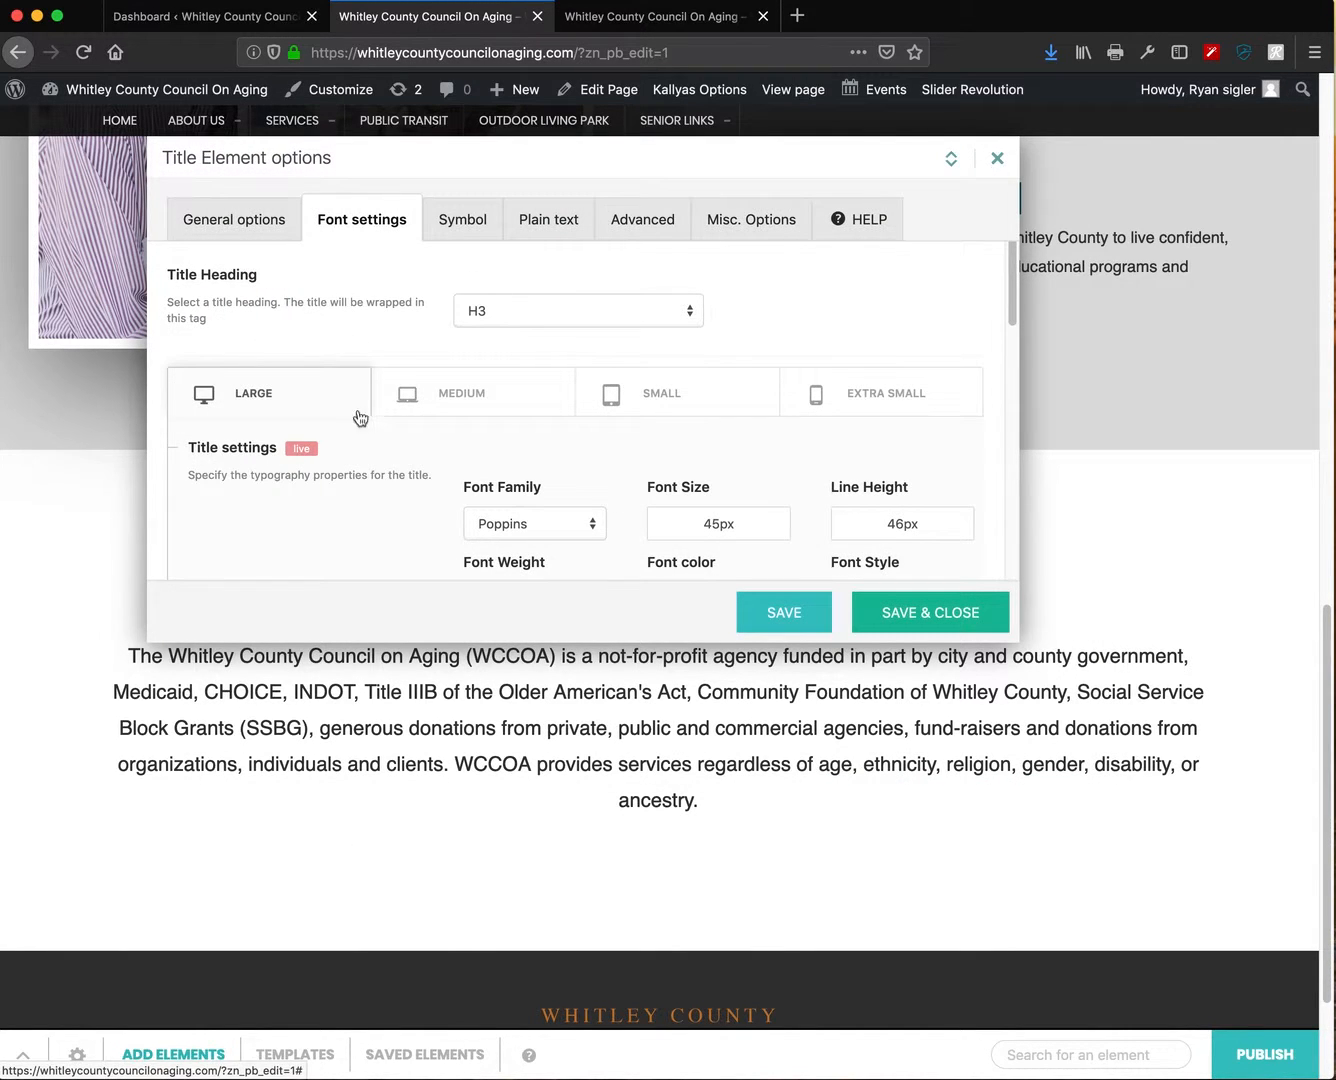
click(236, 222)
scroll(436, 435, down, 3)
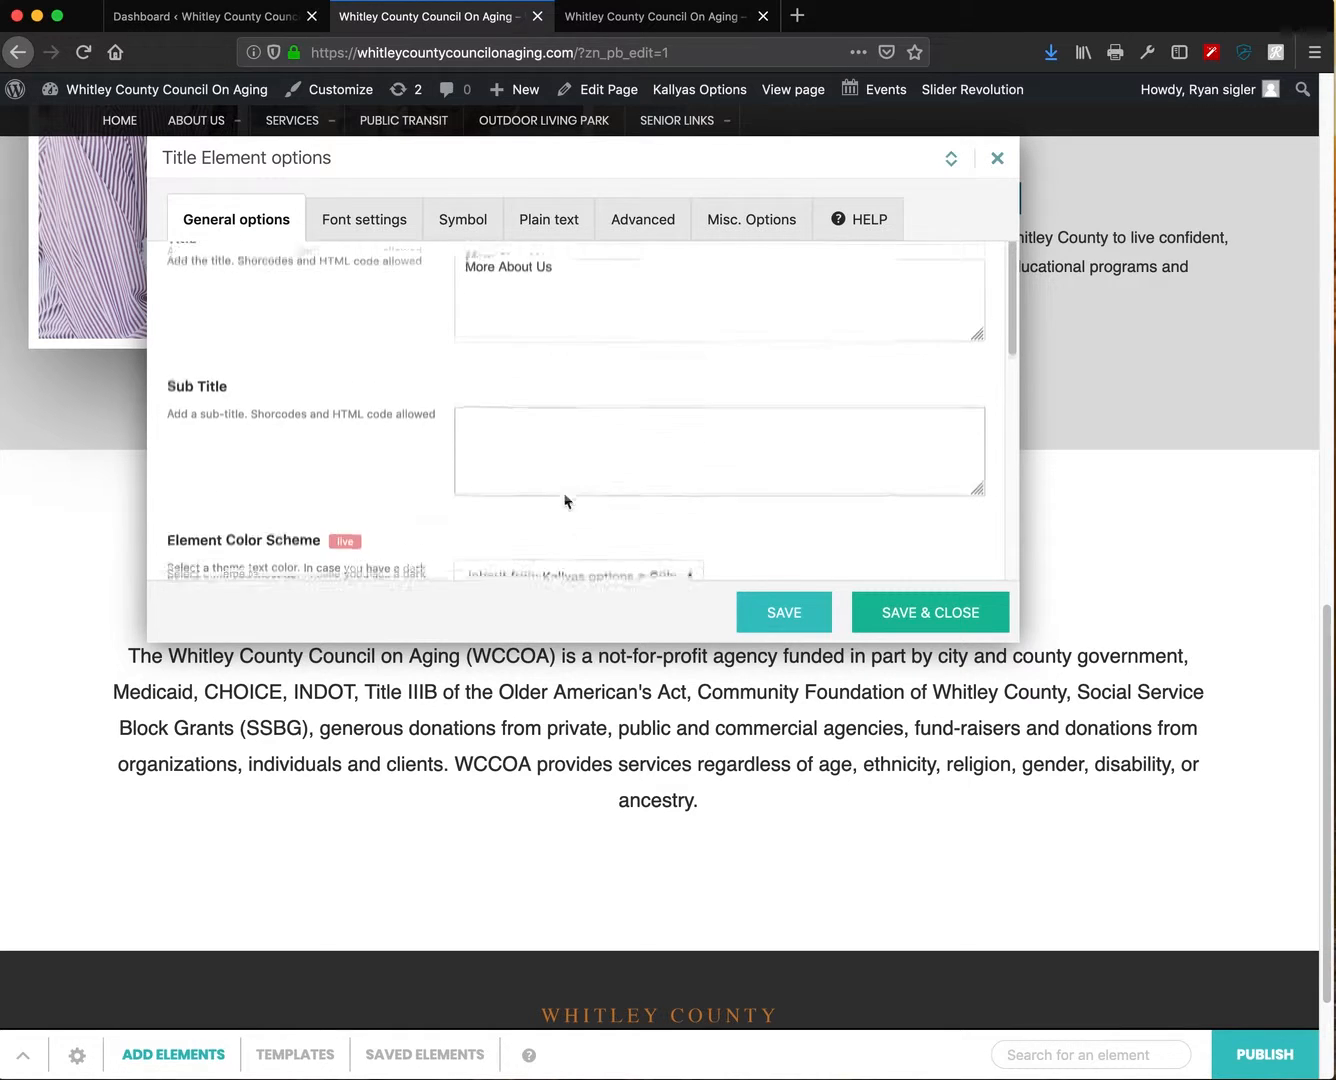
scroll(563, 502, down, 5)
scroll(620, 507, down, 4)
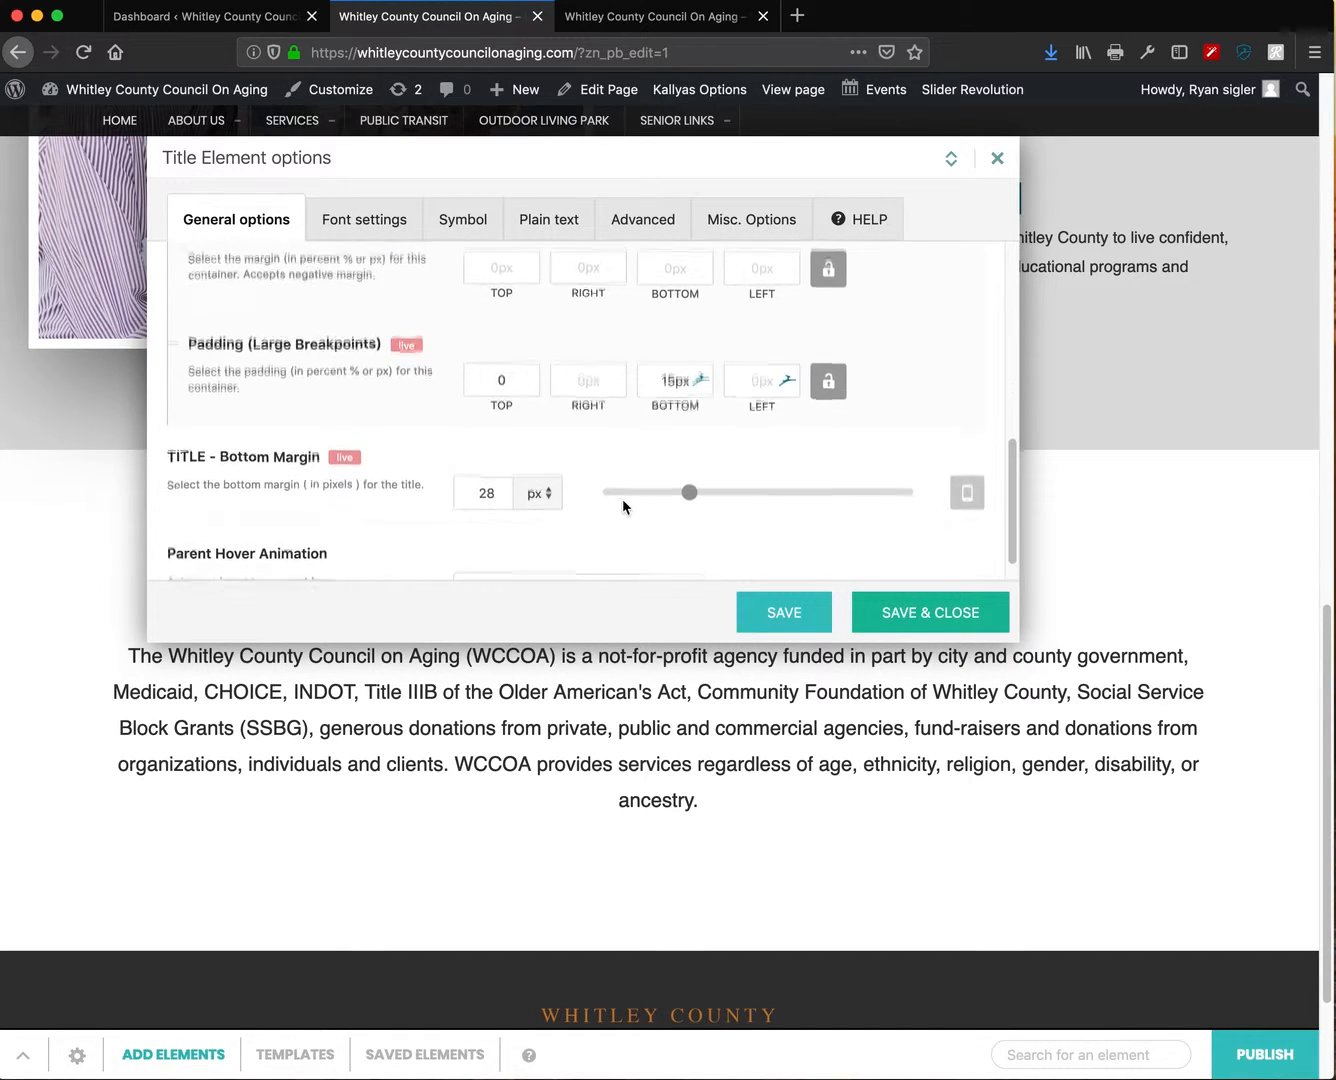
scroll(622, 498, up, 2)
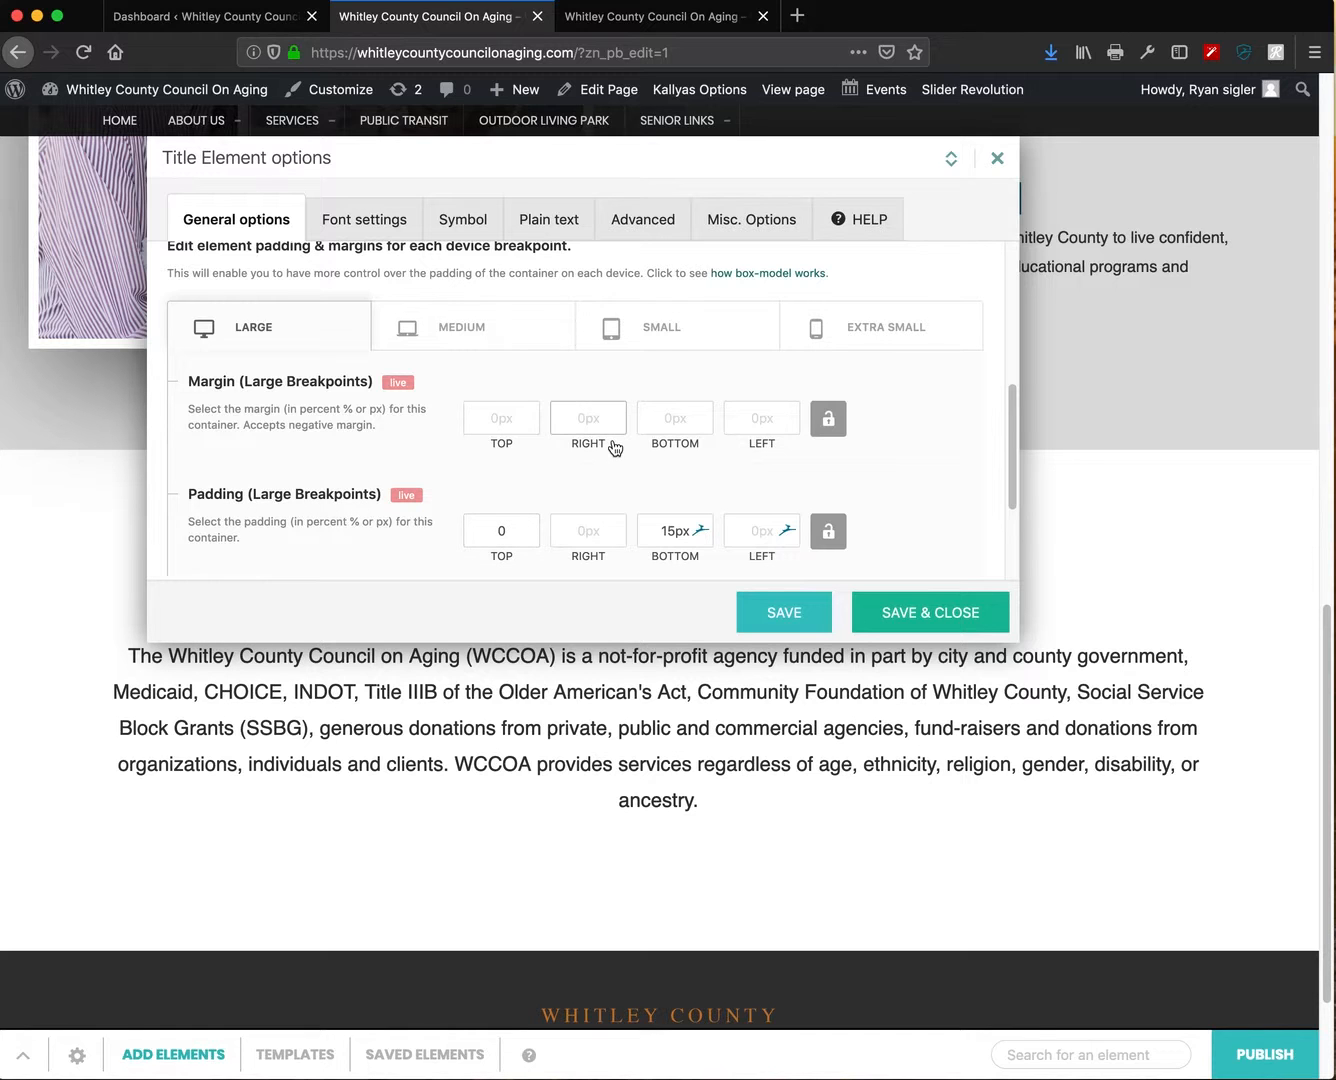
drag(654, 170, 504, 177)
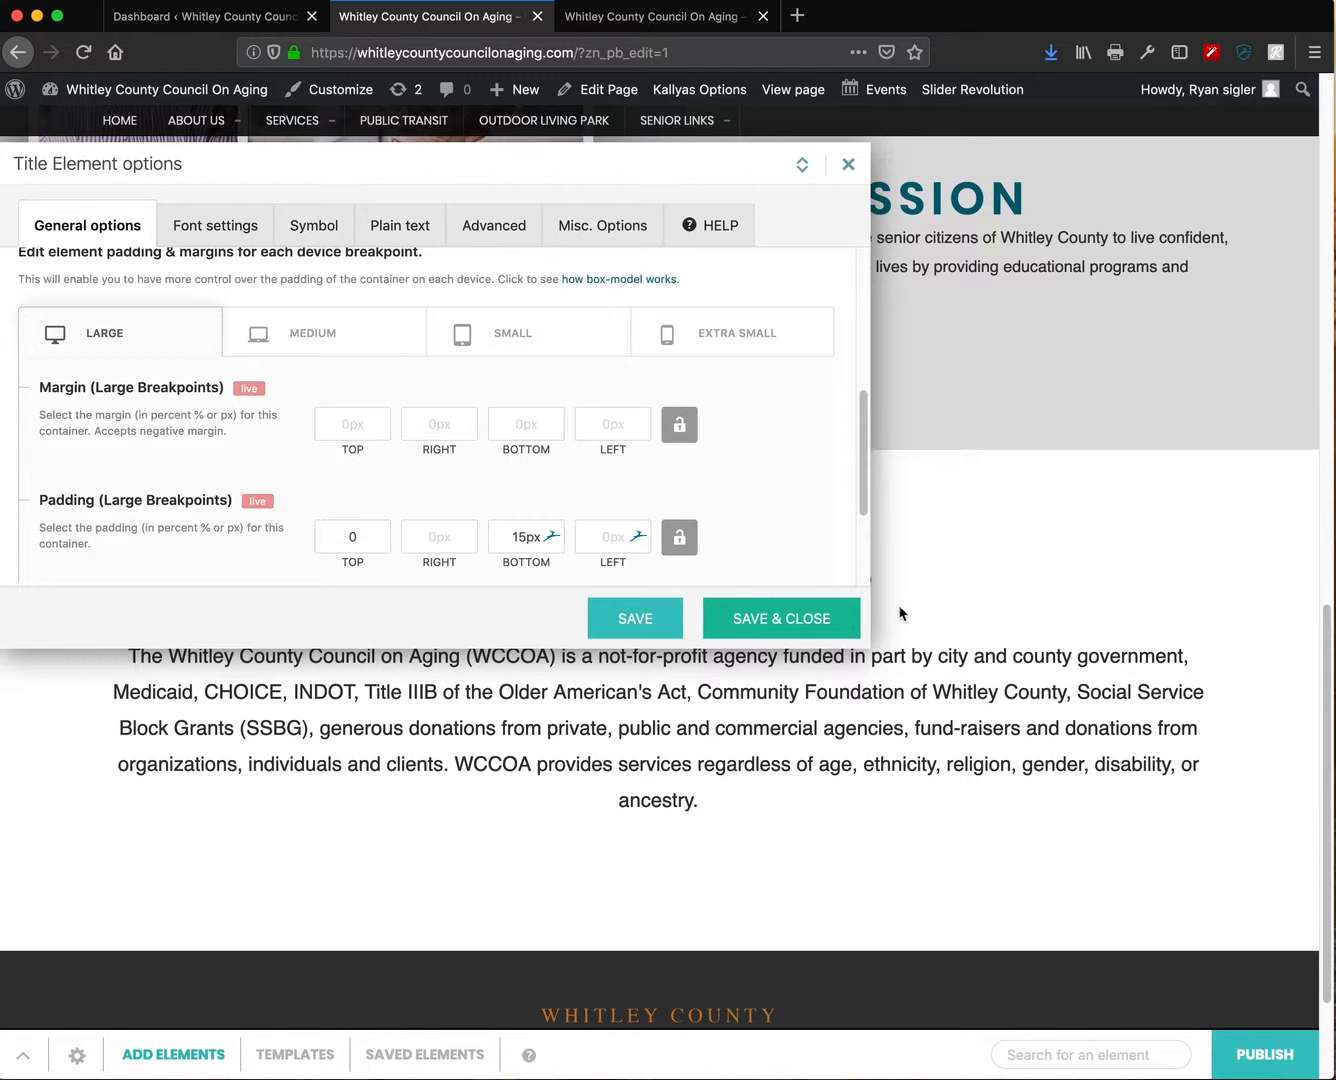
drag(675, 165, 828, 149)
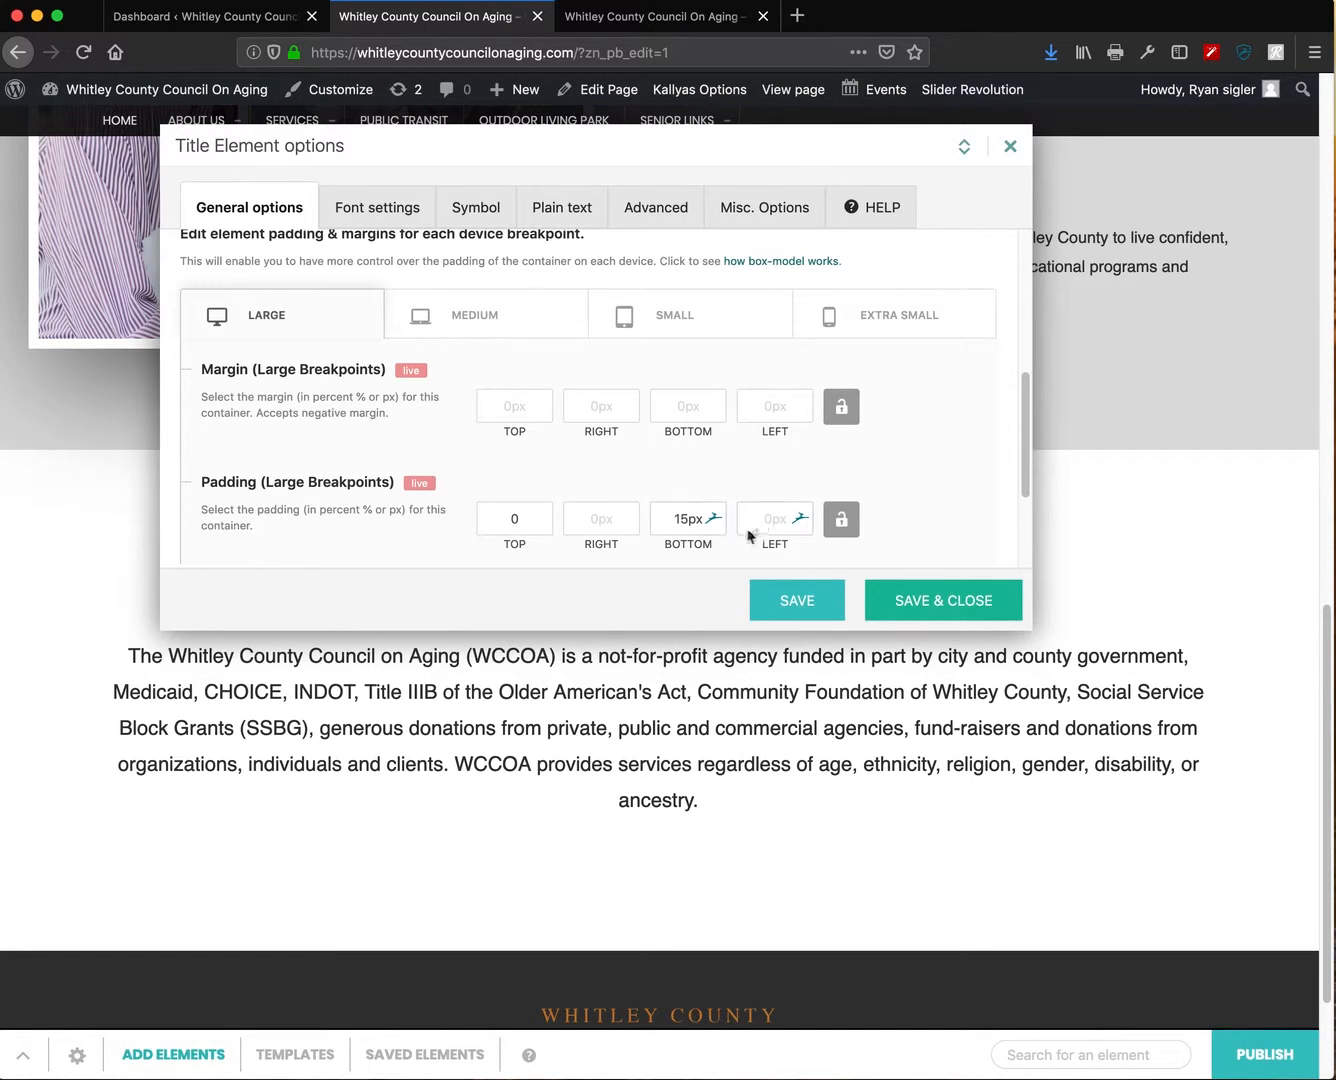
drag(695, 150, 693, 665)
- Set the title's bottom padding to 4px and save & close
mouse_move(688, 1041)
mouse_down()
mouse_move(686, 952)
mouse_move(679, 1056)
mouse_up()
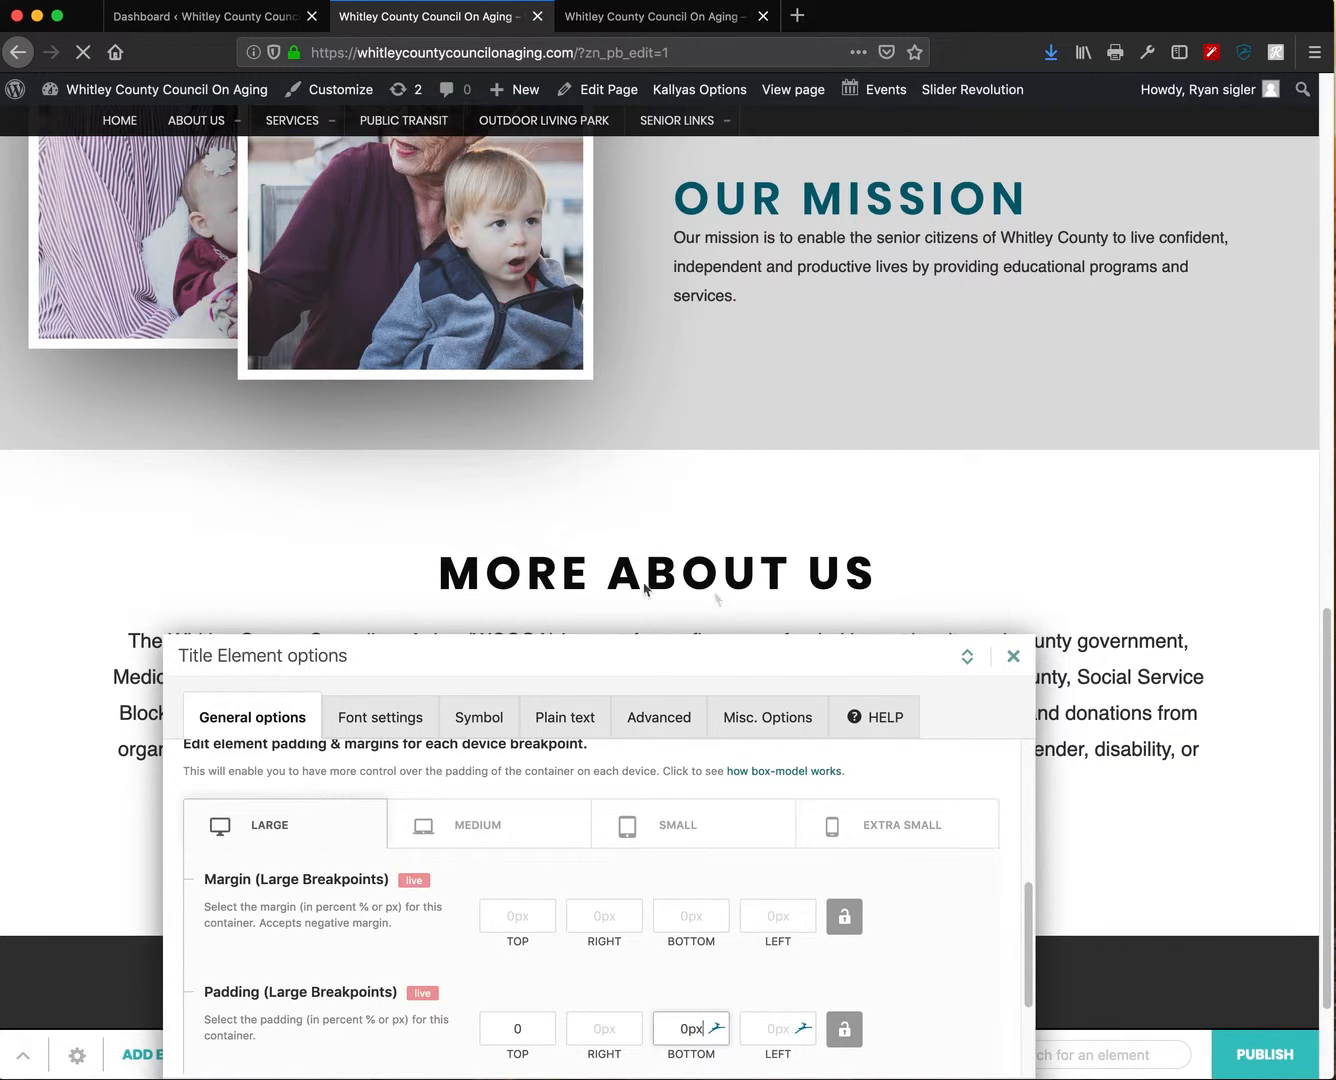
mouse_move(683, 1037)
mouse_down()
mouse_move(689, 967)
mouse_move(680, 1013)
mouse_up()
drag(680, 1014, 671, 1048)
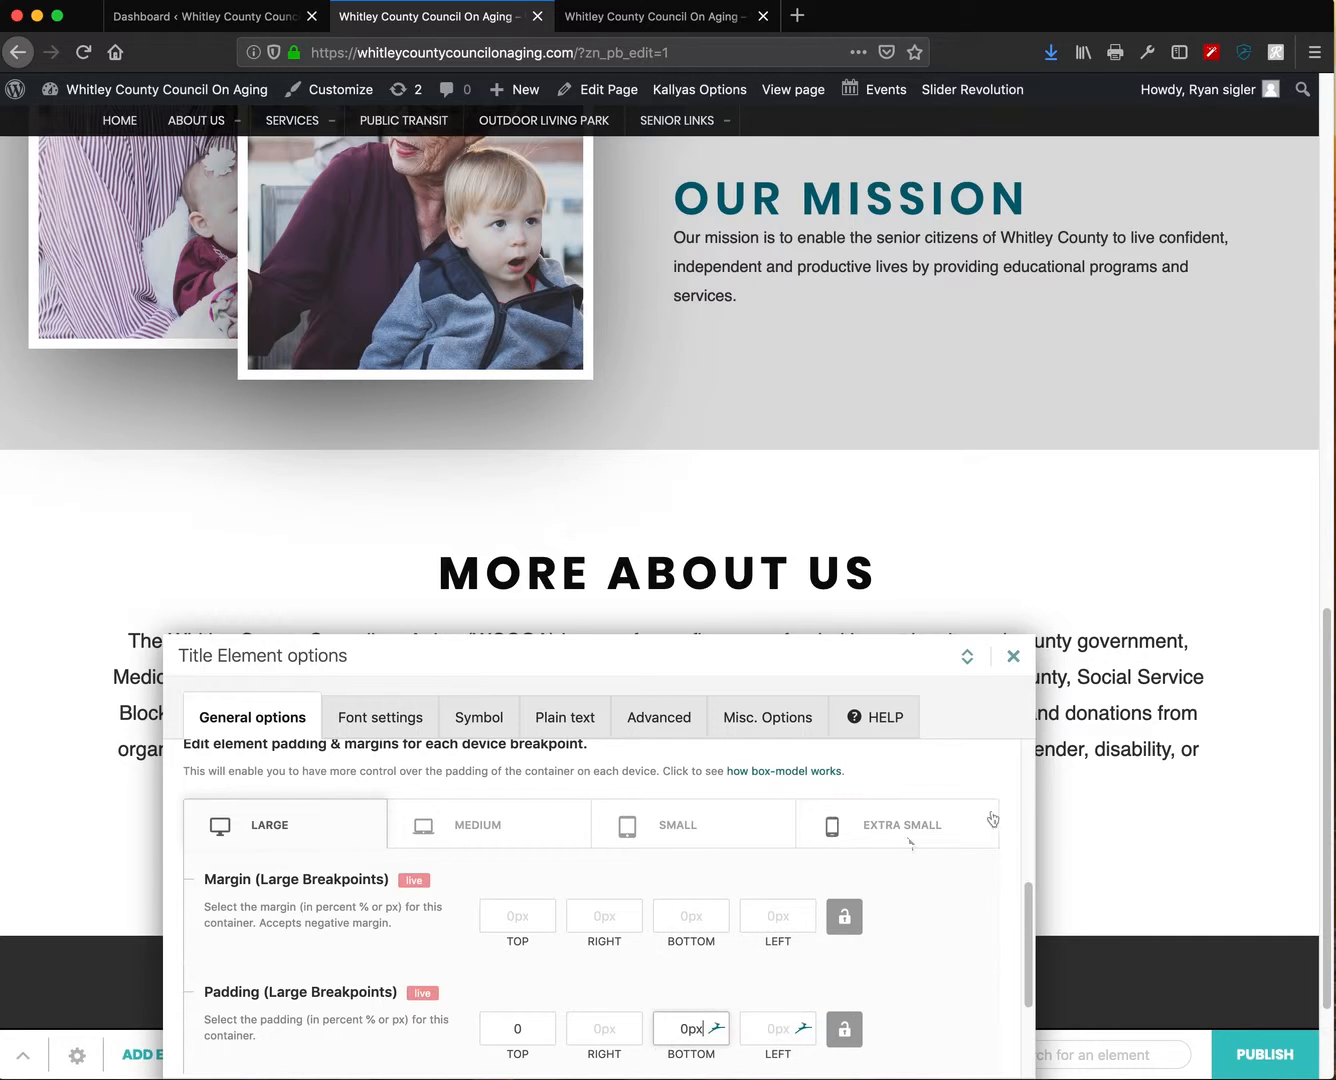
double_click(670, 1025)
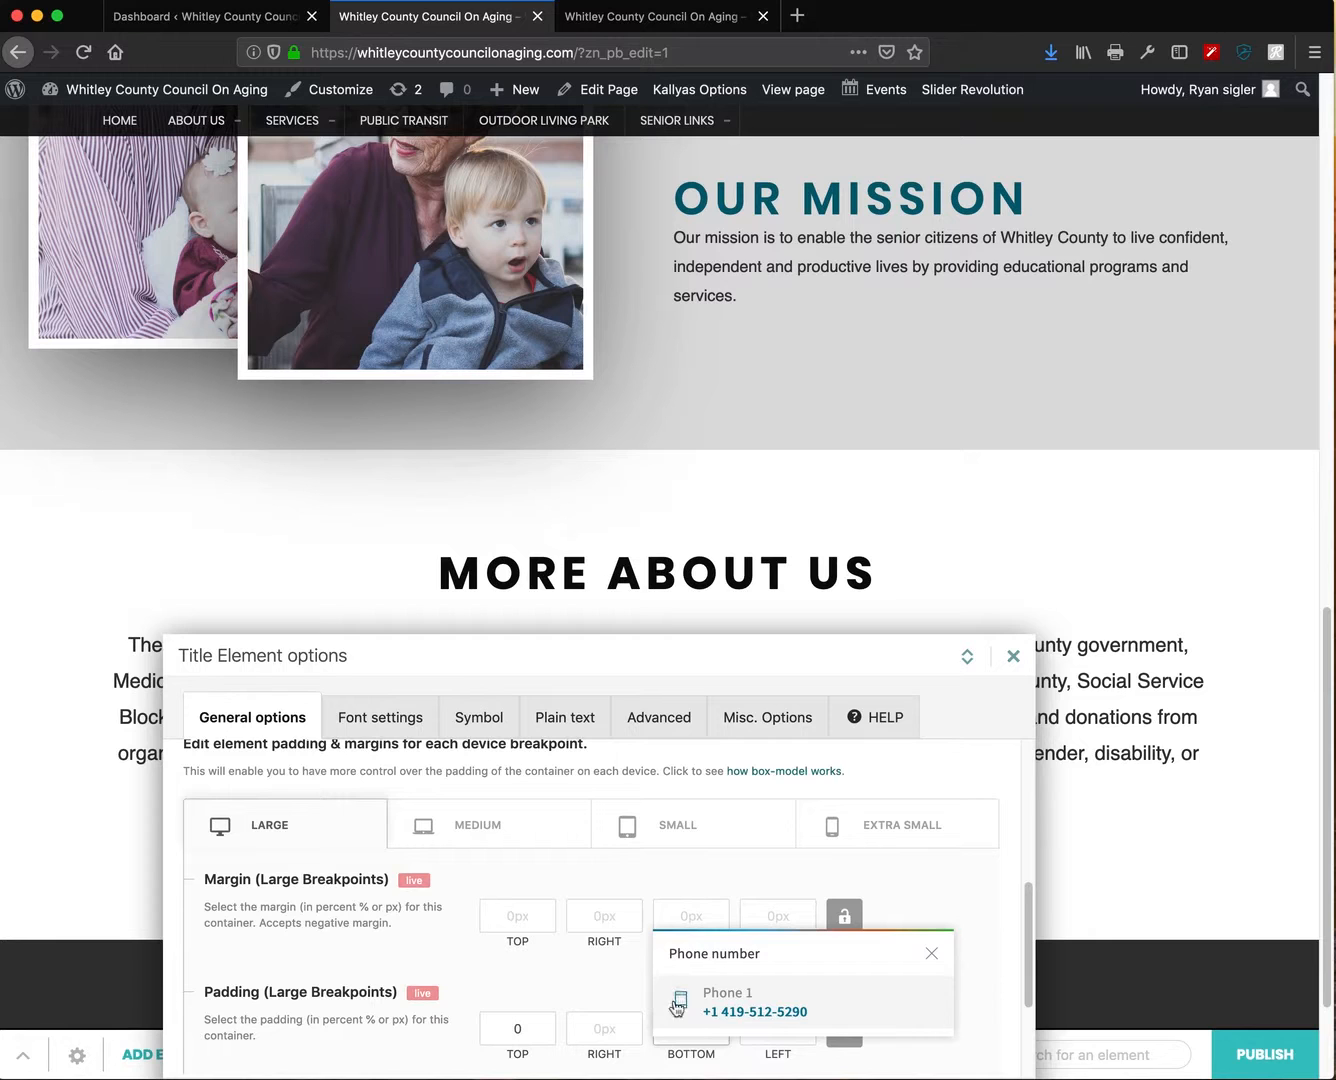
drag(577, 656, 570, 470)
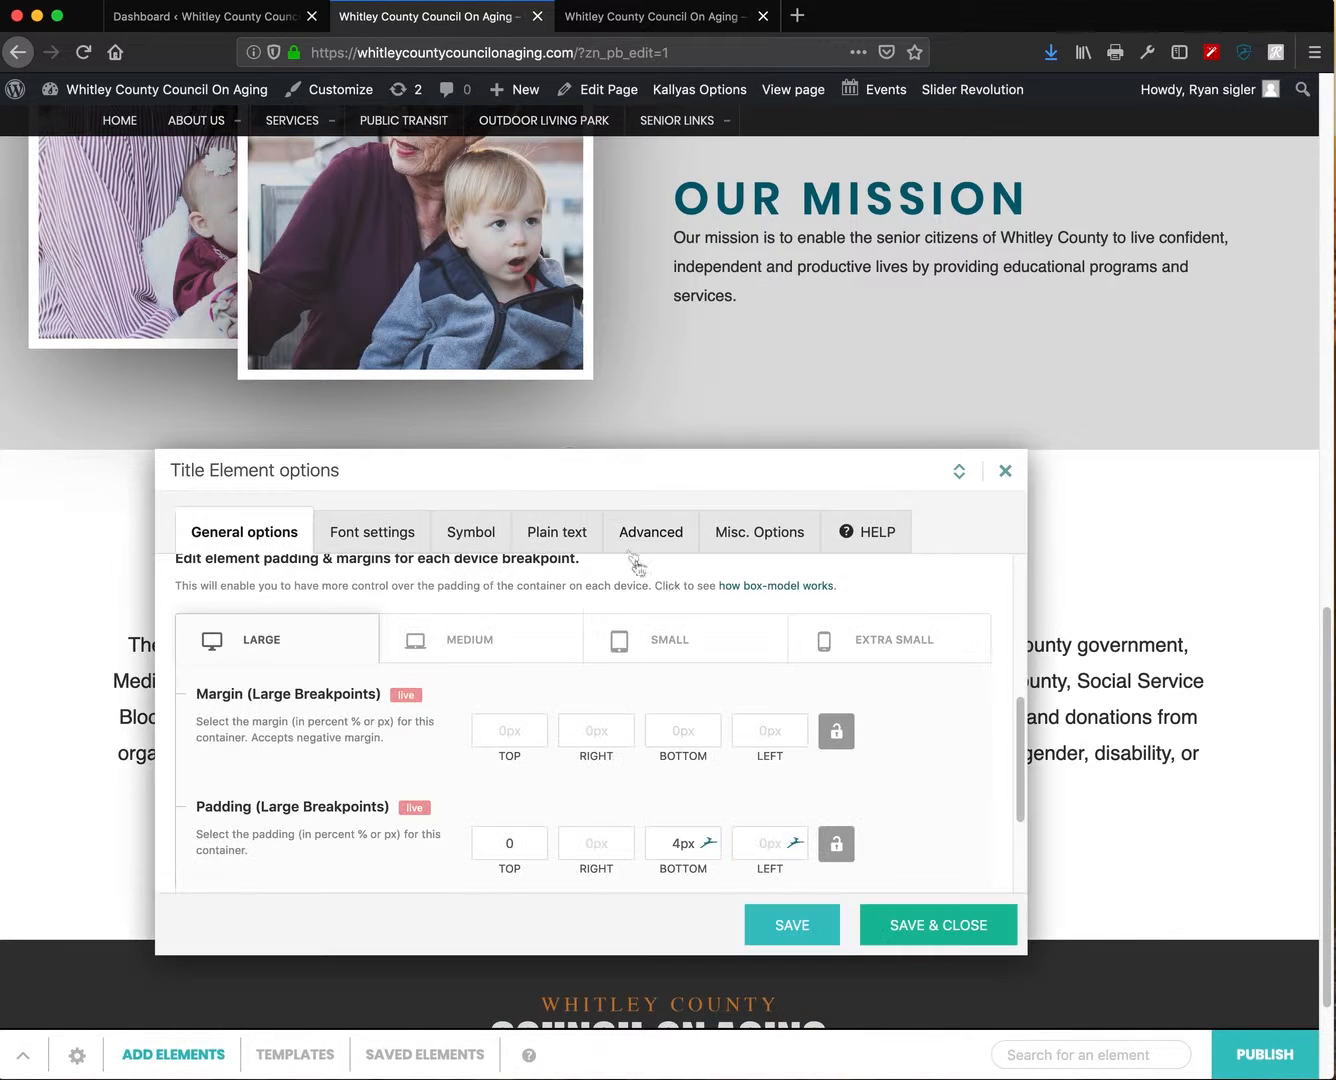
click(941, 937)
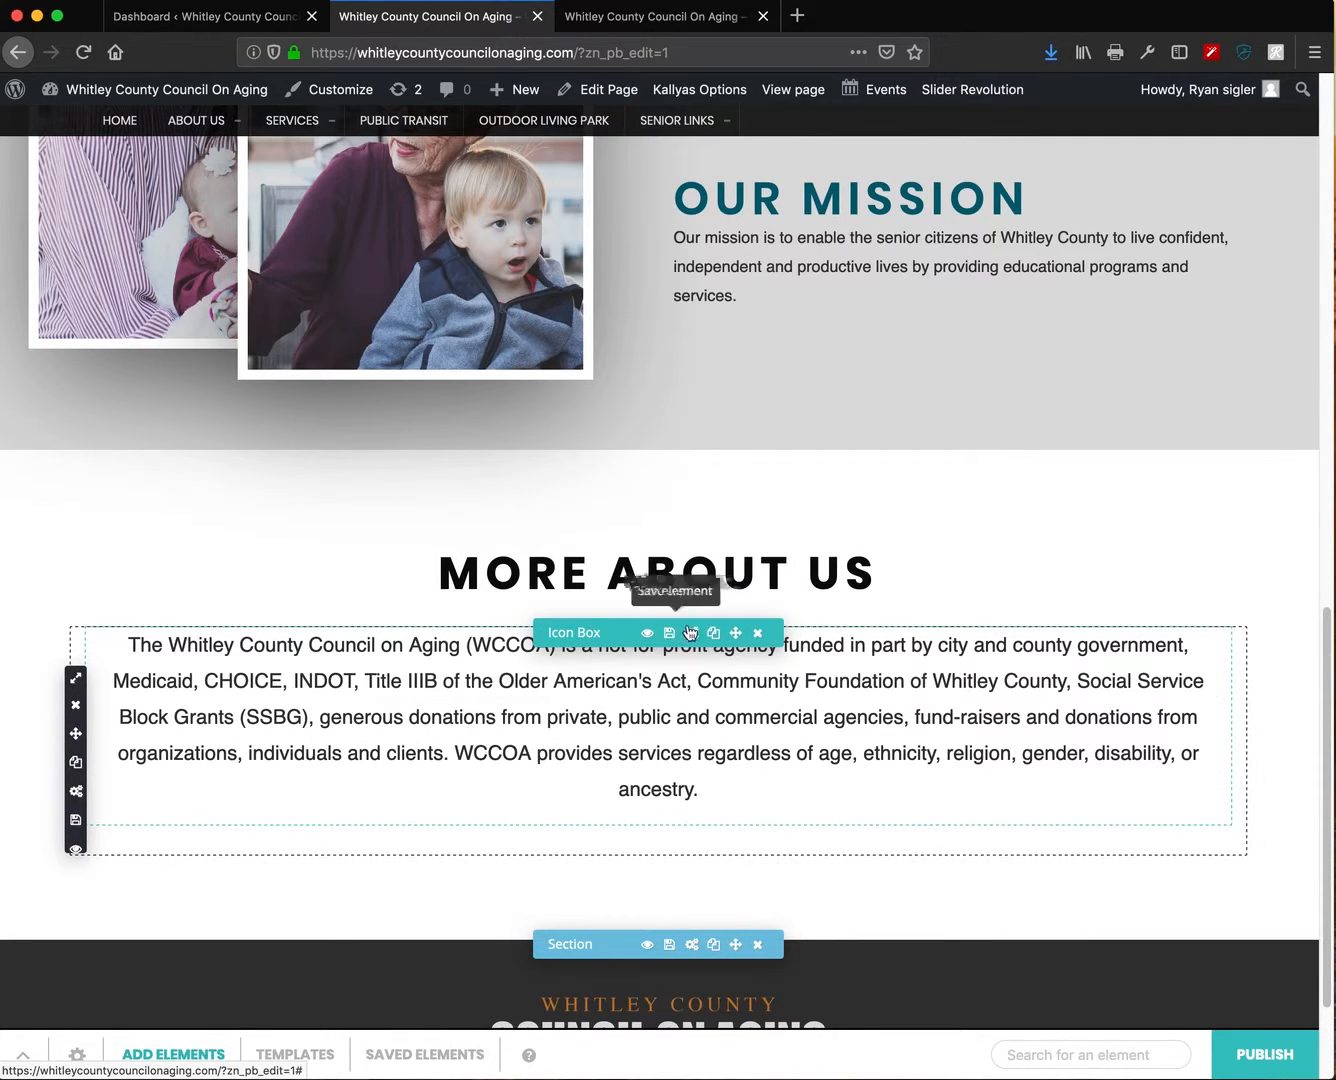
- Open the paragraph Icon Box's options and look through its style and font settings
click(690, 635)
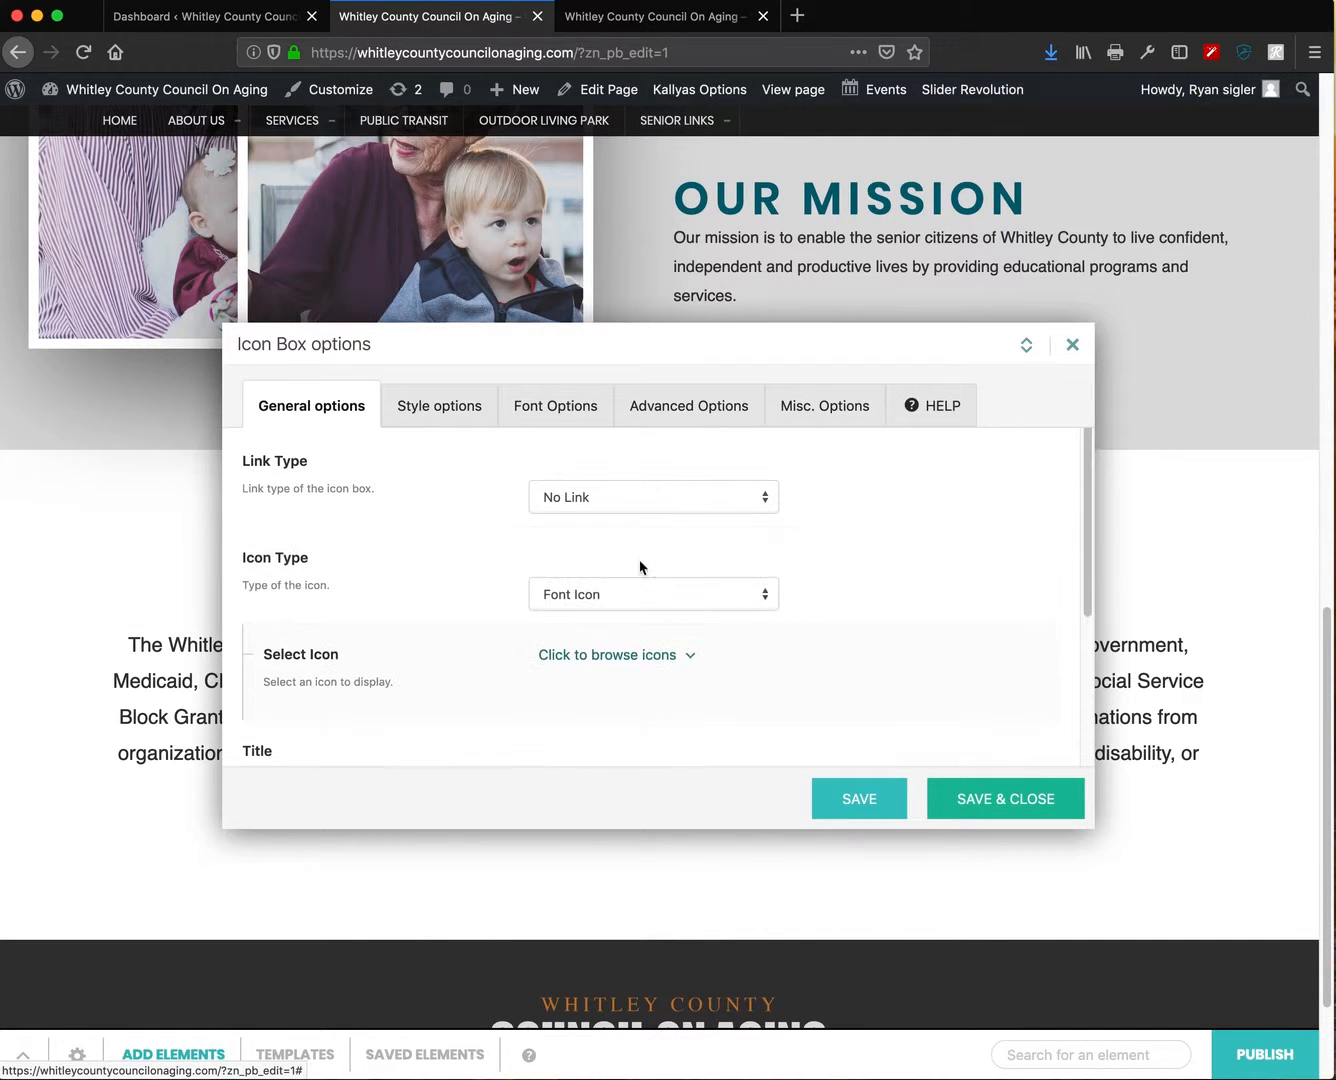
click(424, 413)
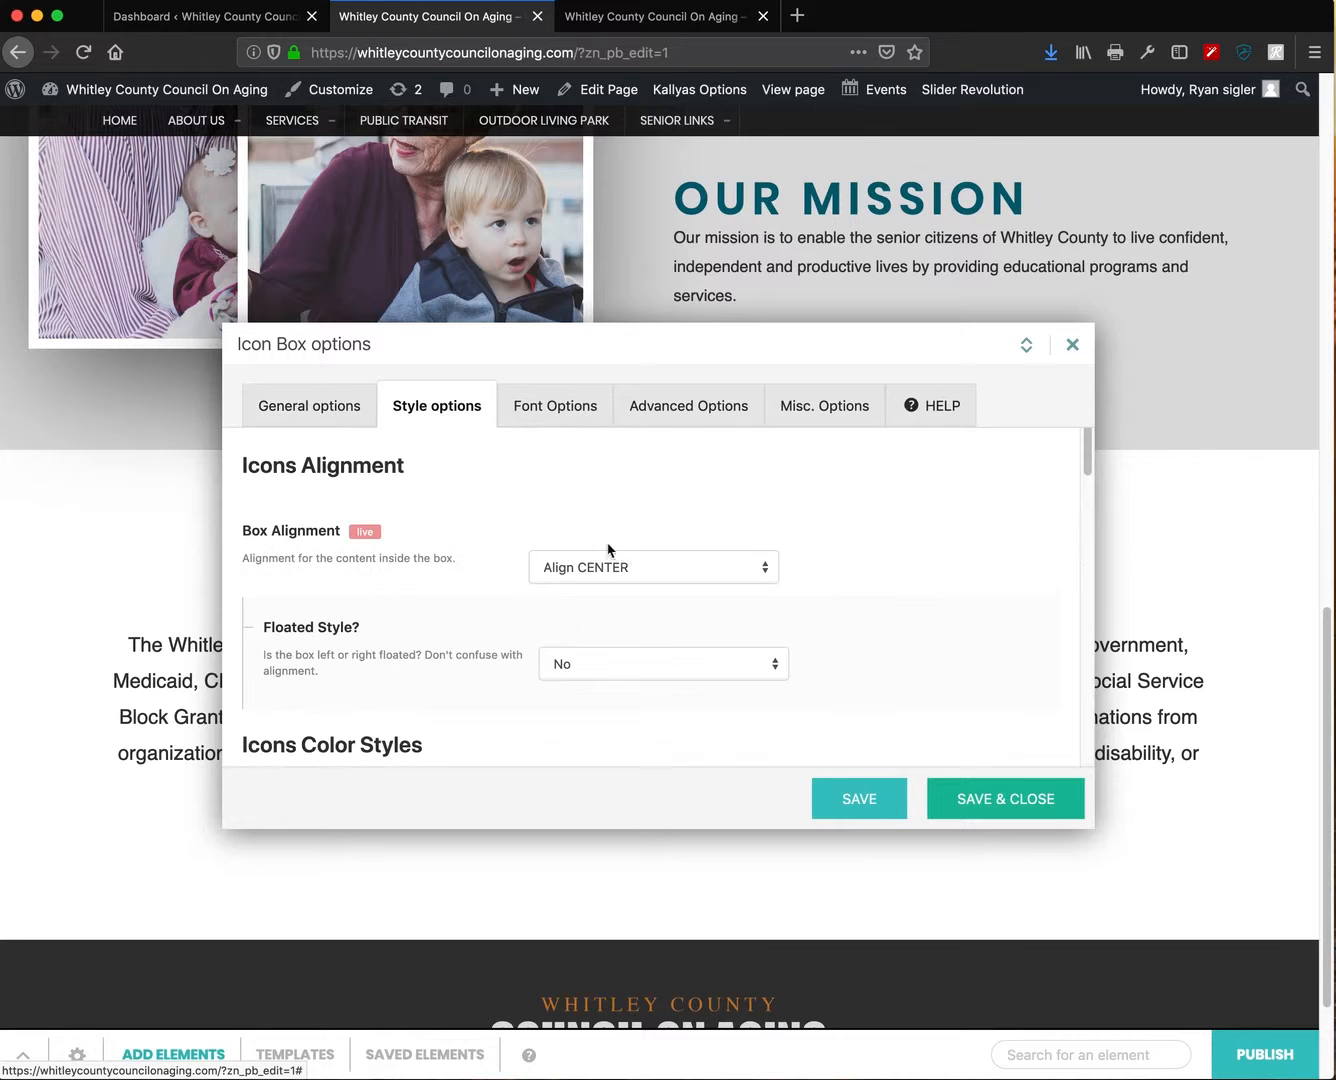
scroll(899, 633, down, 5)
scroll(898, 646, down, 5)
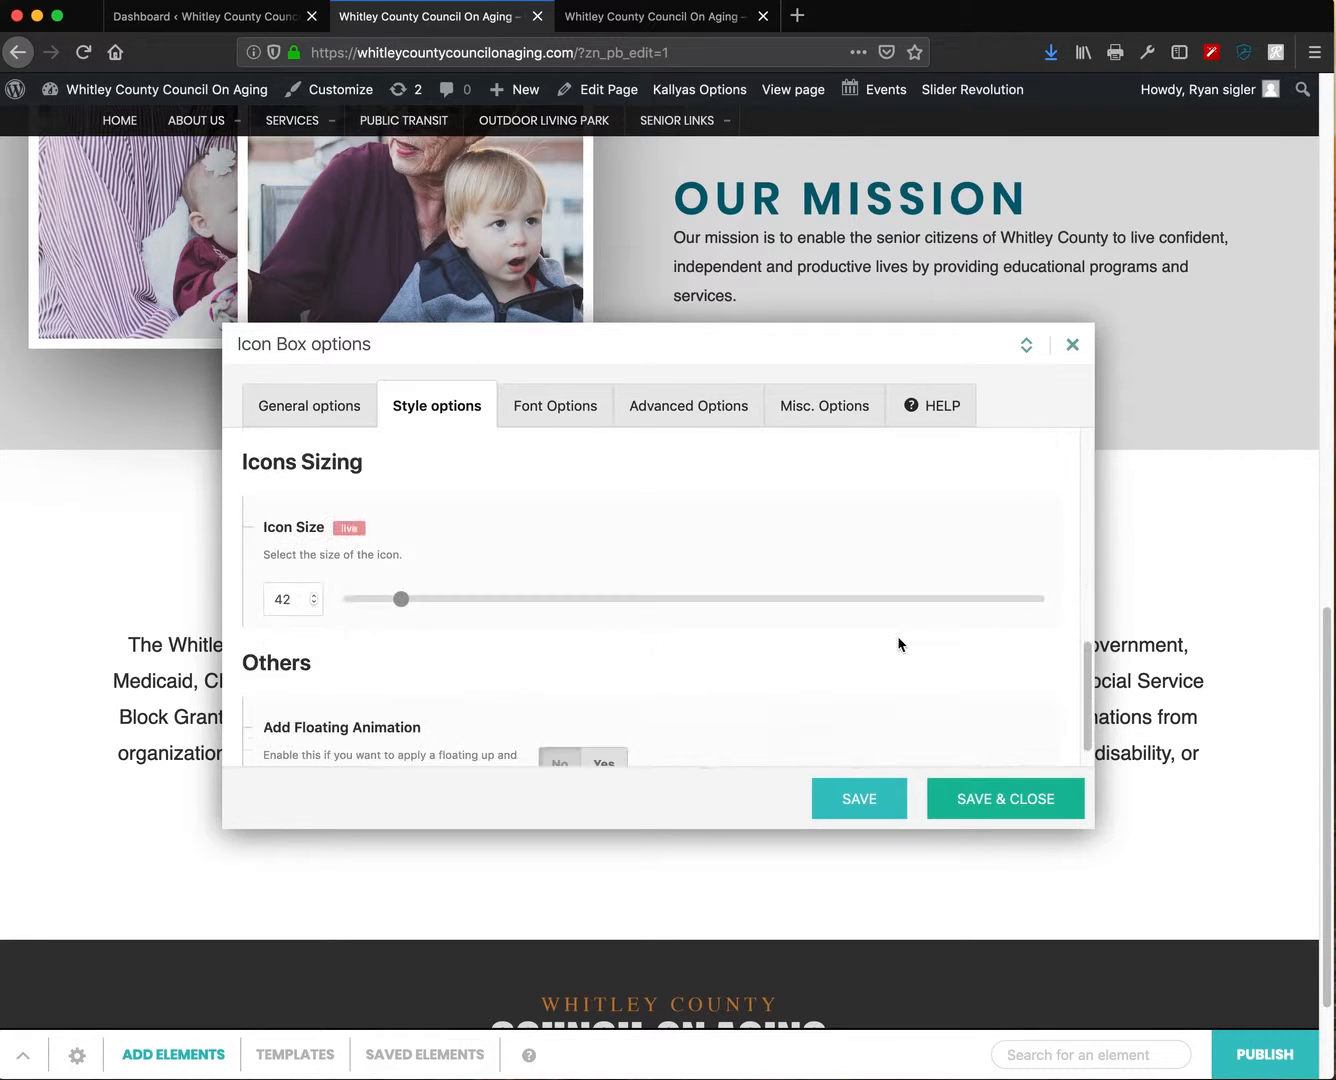
click(586, 408)
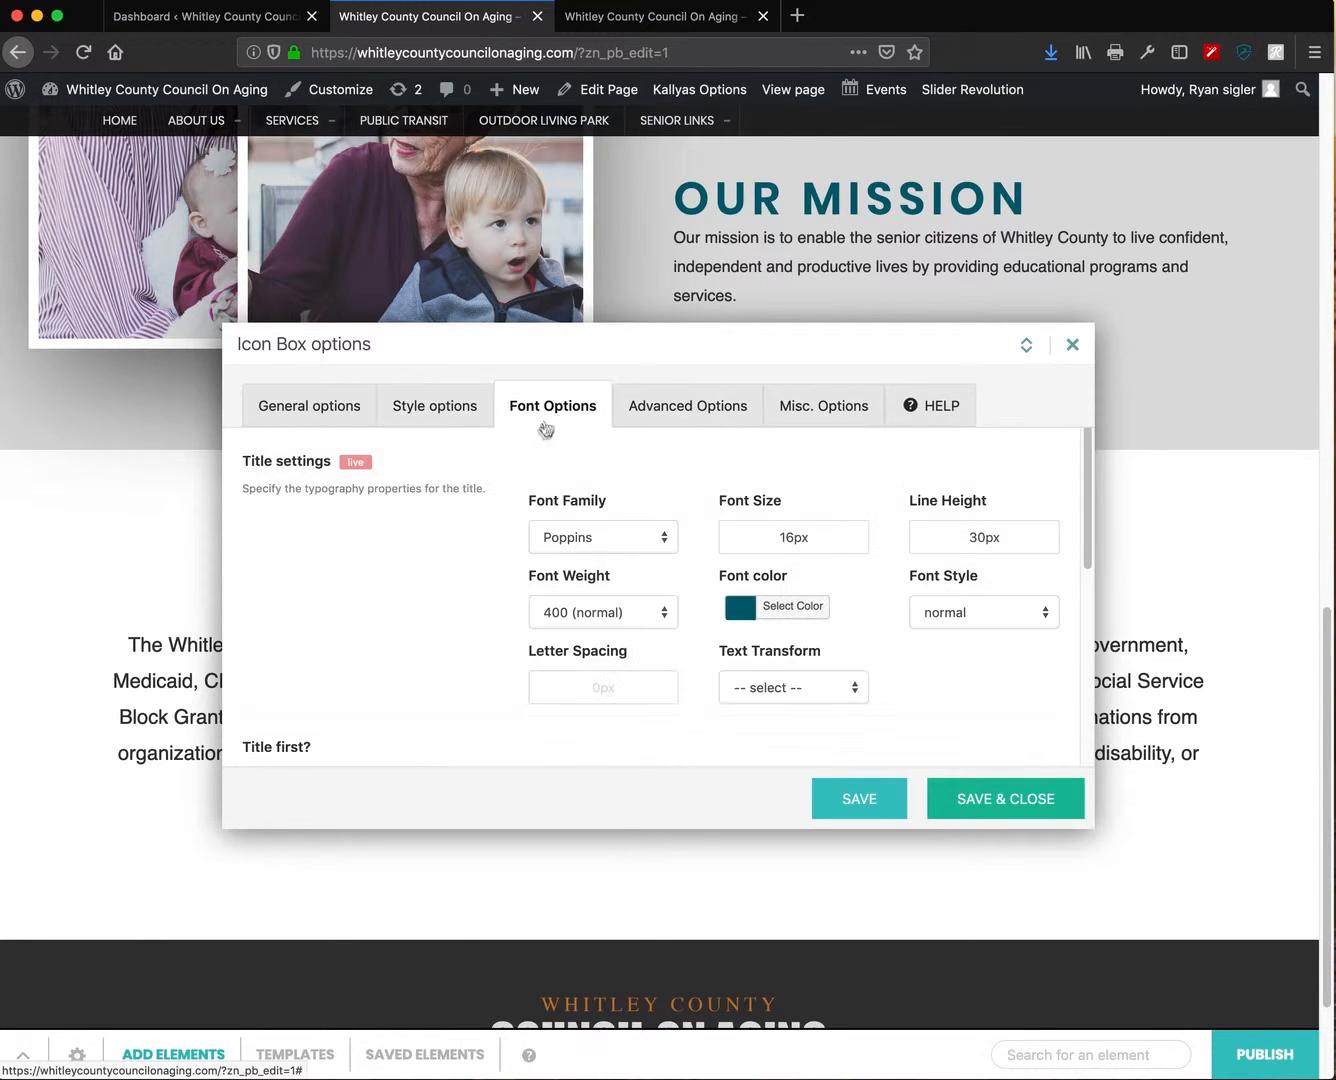
click(313, 413)
scroll(832, 656, down, 4)
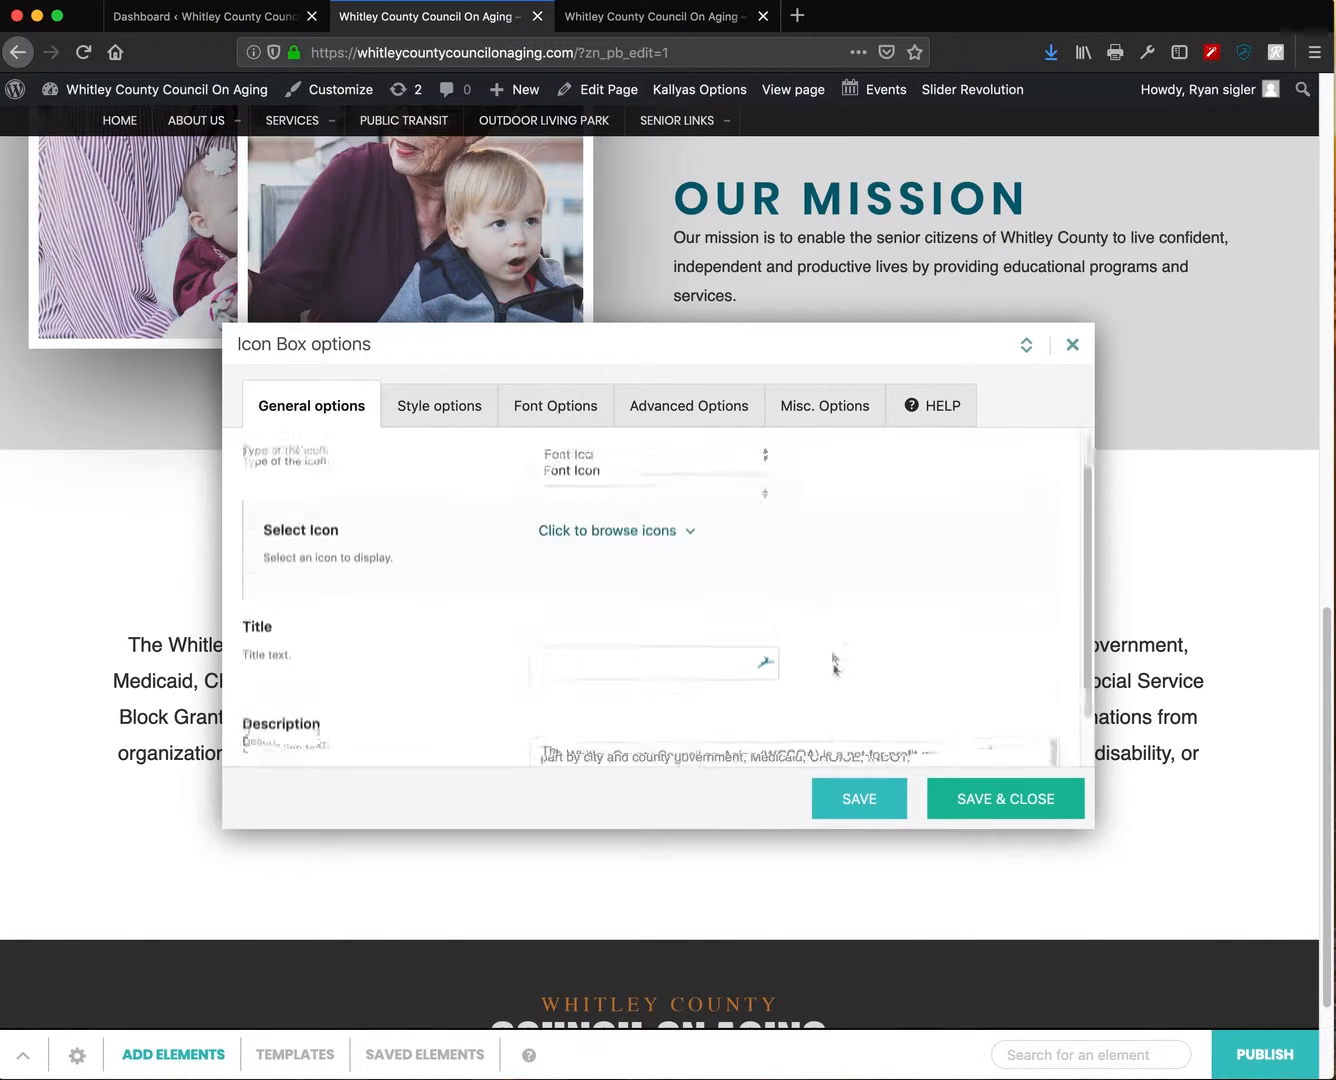
drag(1000, 737, 465, 650)
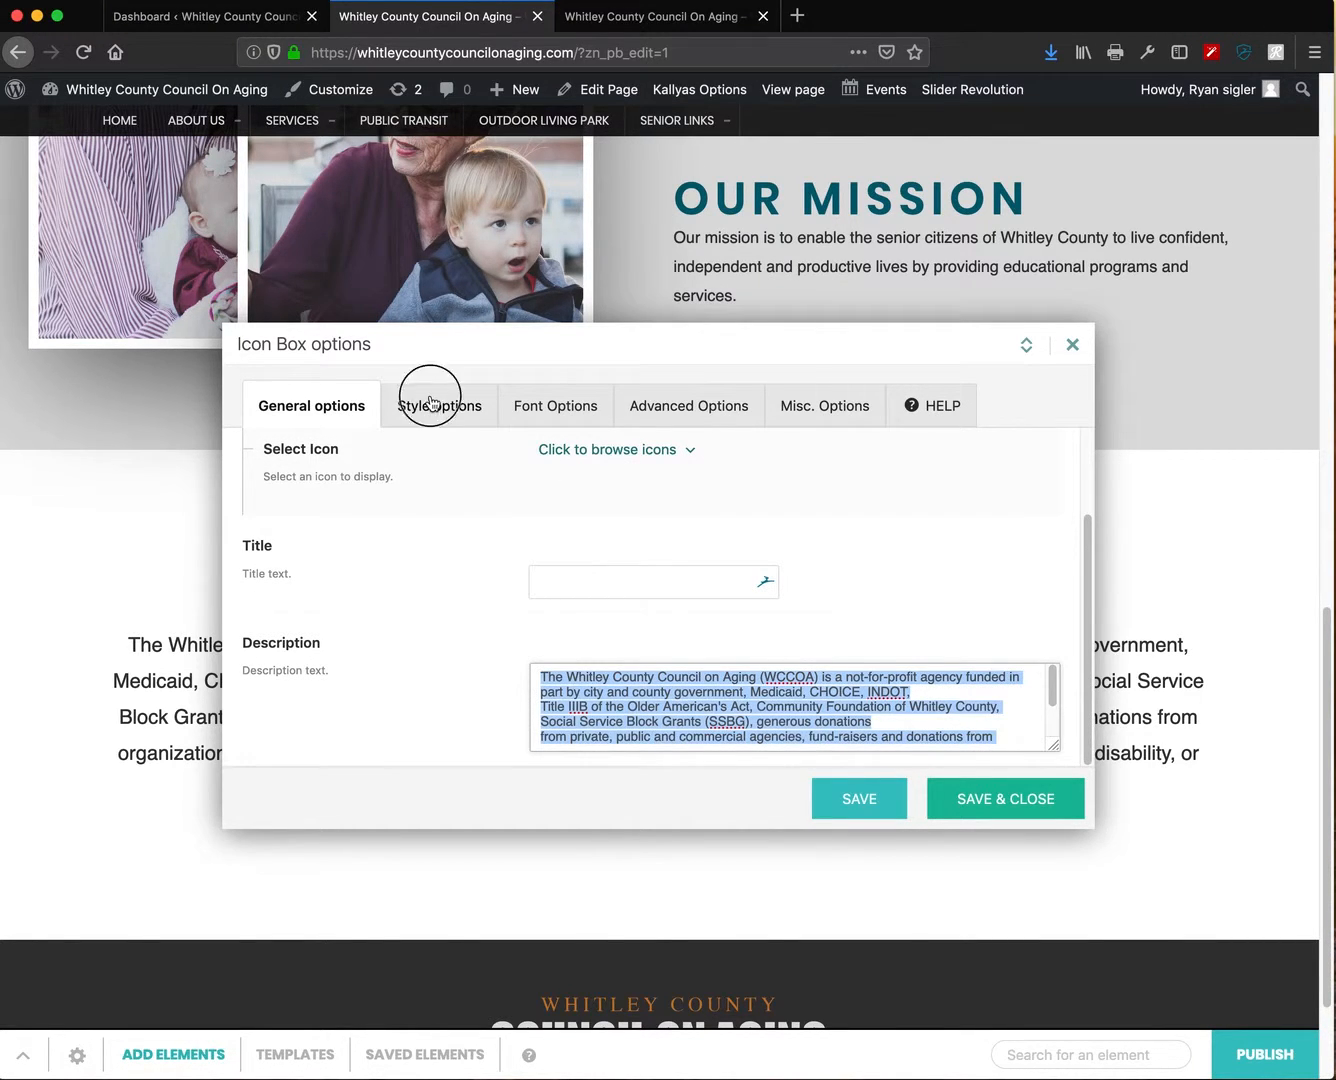
- Lower the Icon Box title line height from 30px to 24px, save and close
click(431, 403)
click(533, 405)
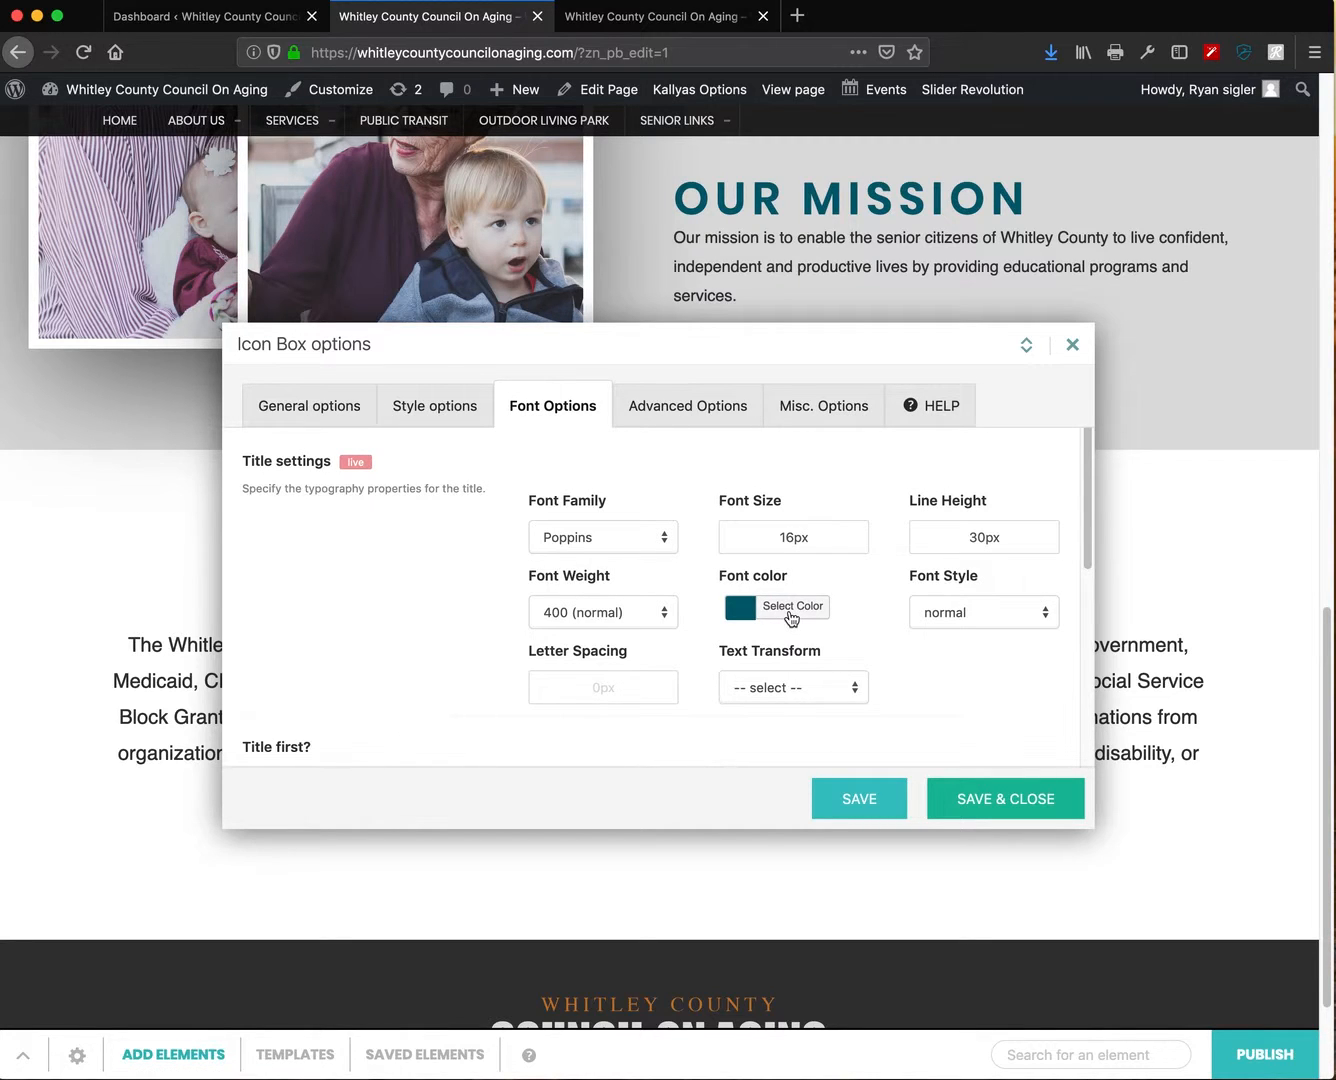
mouse_move(940, 534)
mouse_down()
mouse_move(934, 553)
mouse_move(943, 542)
mouse_up()
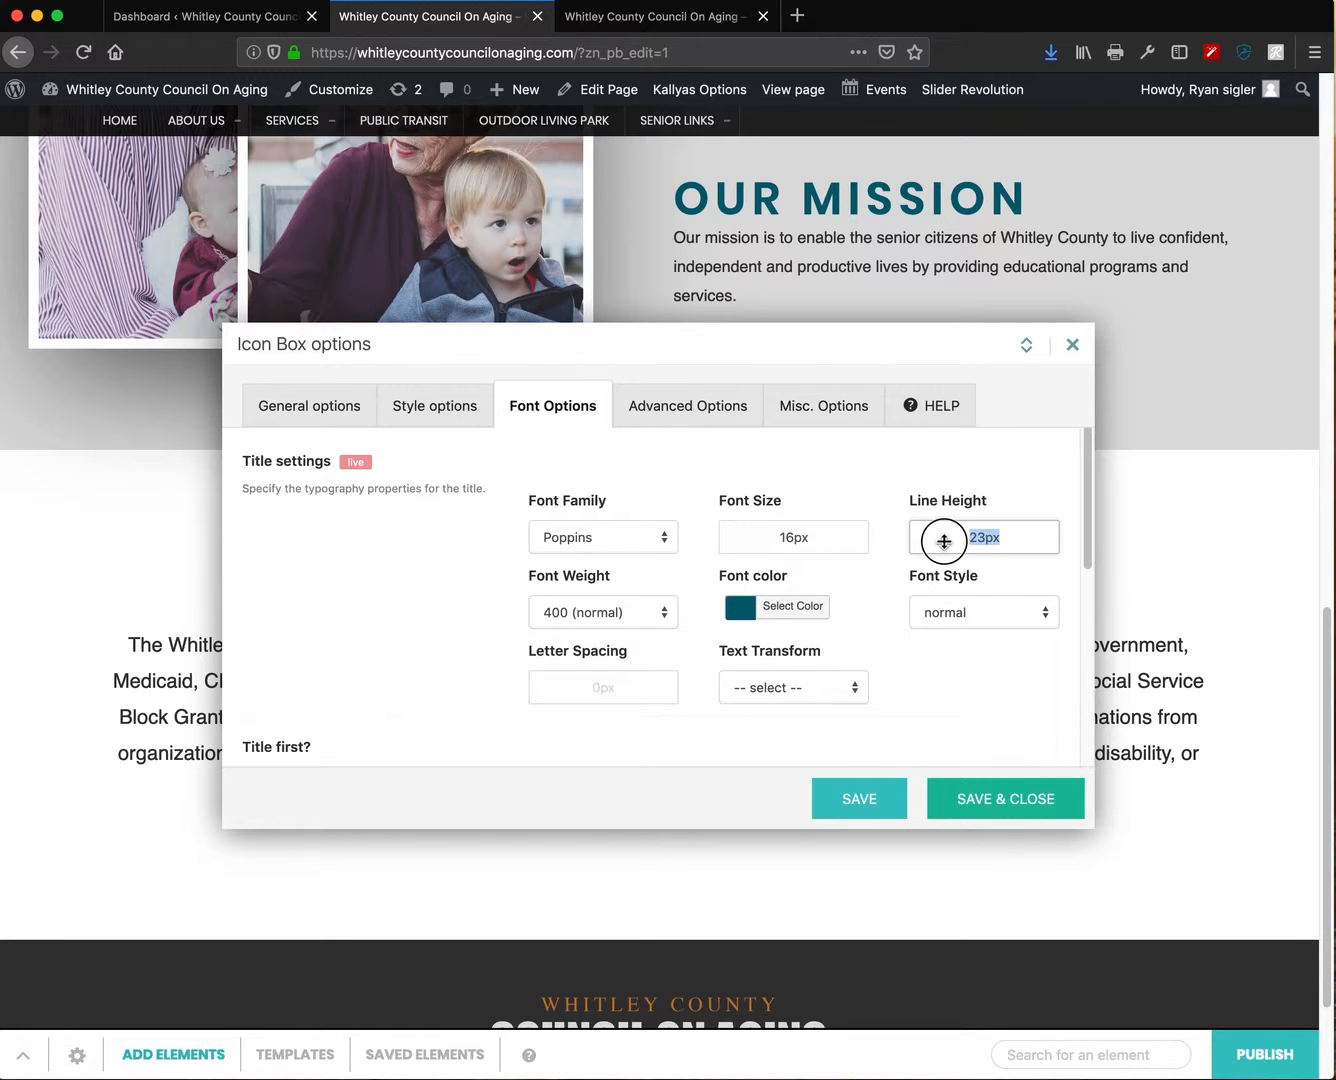
click(850, 800)
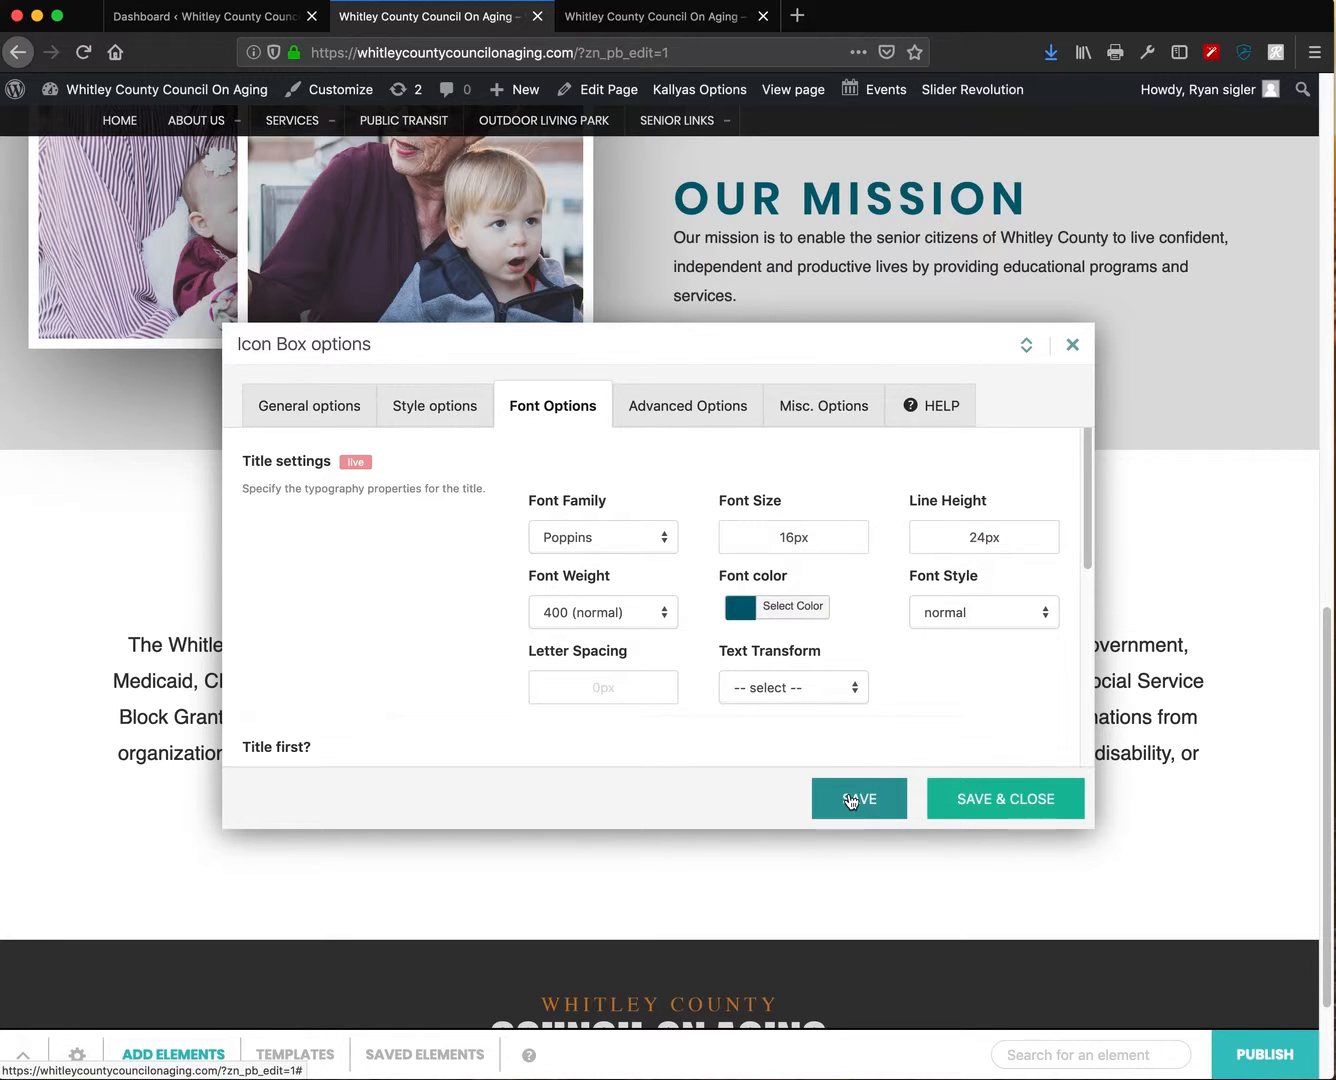
click(1015, 804)
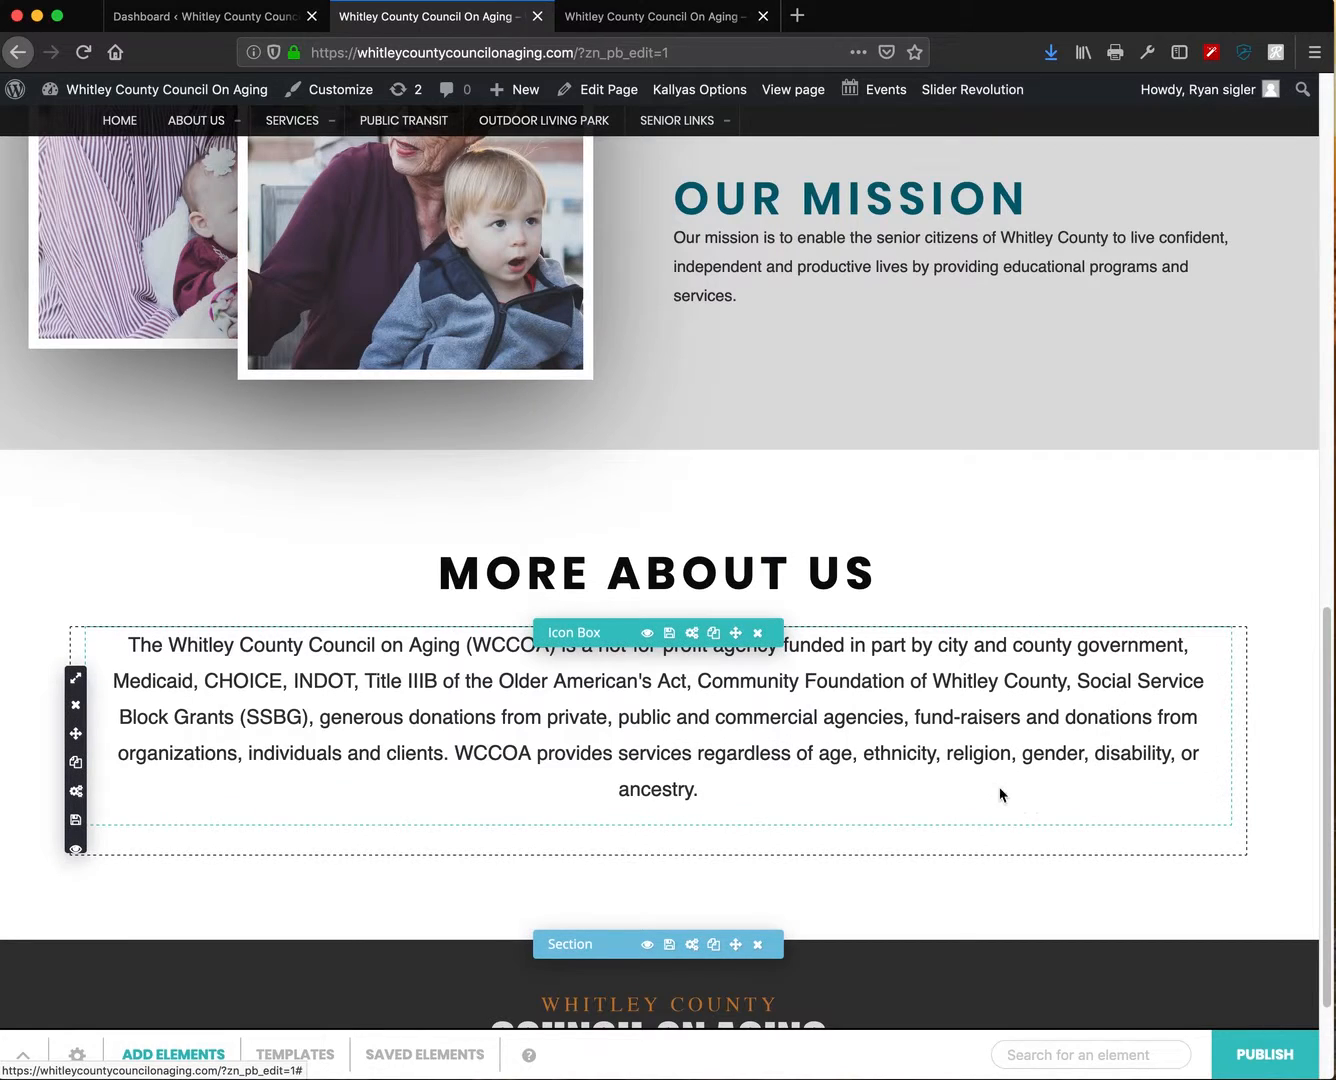
- Publish the home page edits, including More About Us, and return to the page top
scroll(999, 799, down, 3)
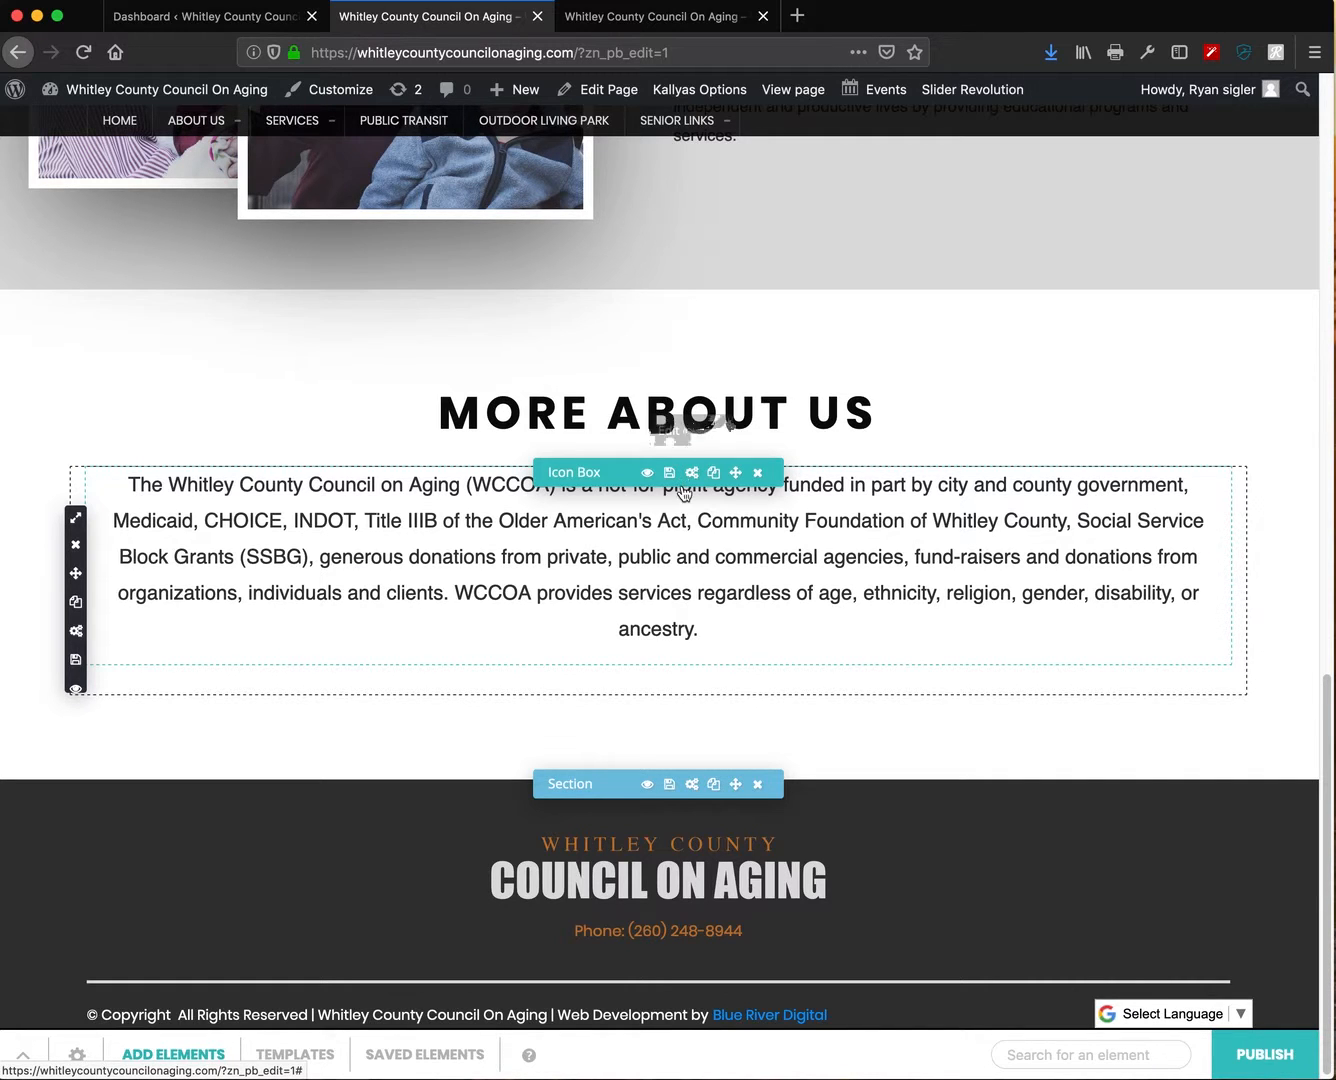
scroll(878, 745, down, 1)
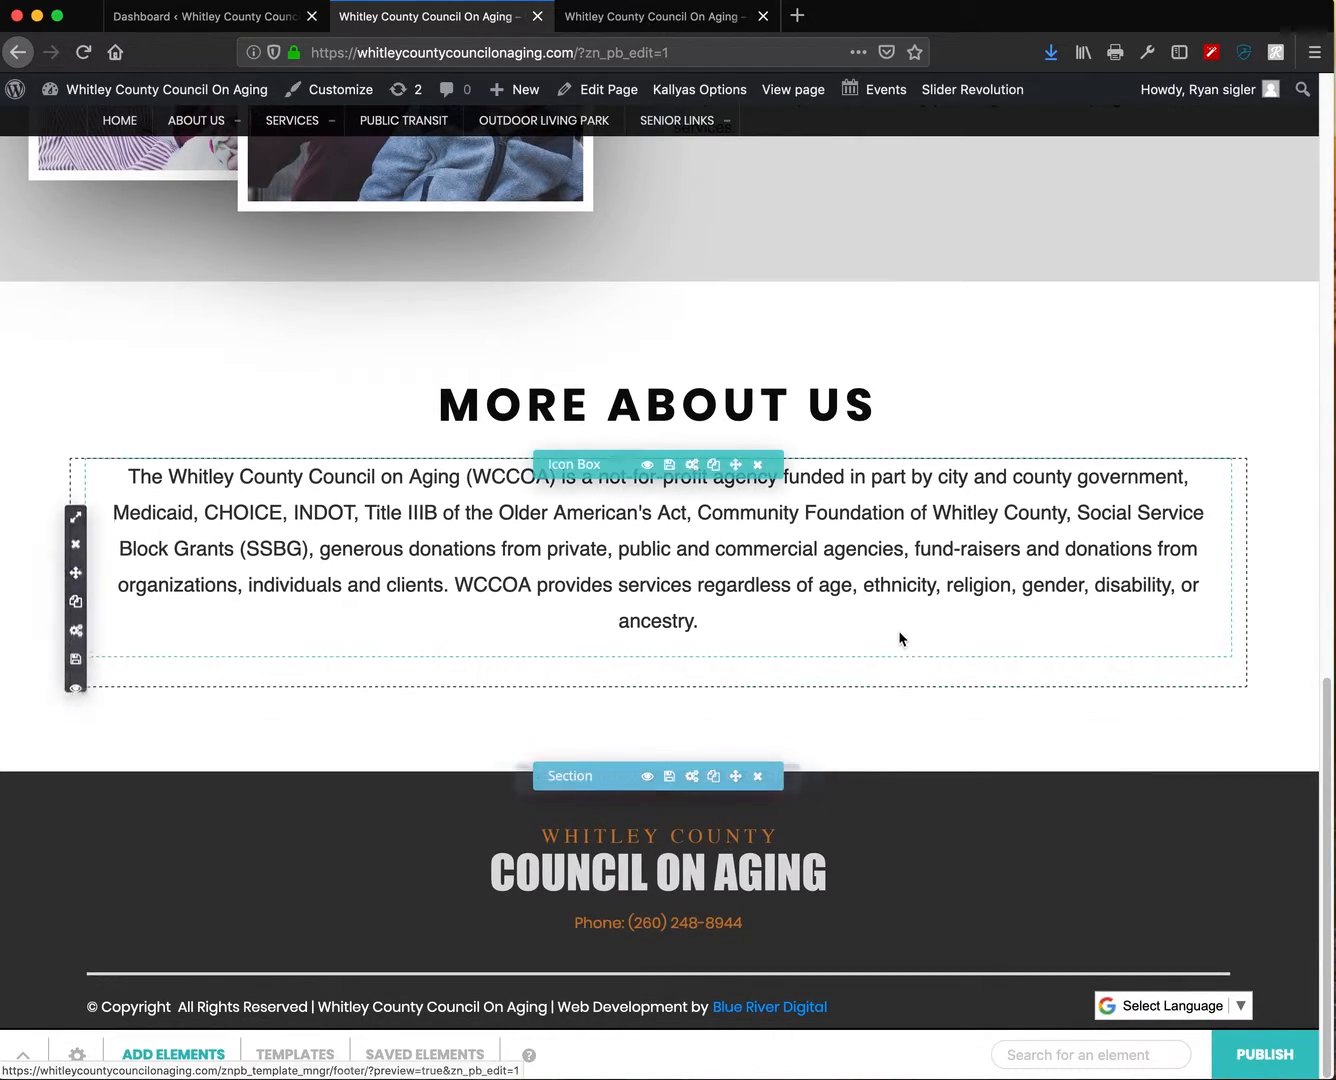
scroll(898, 632, up, 20)
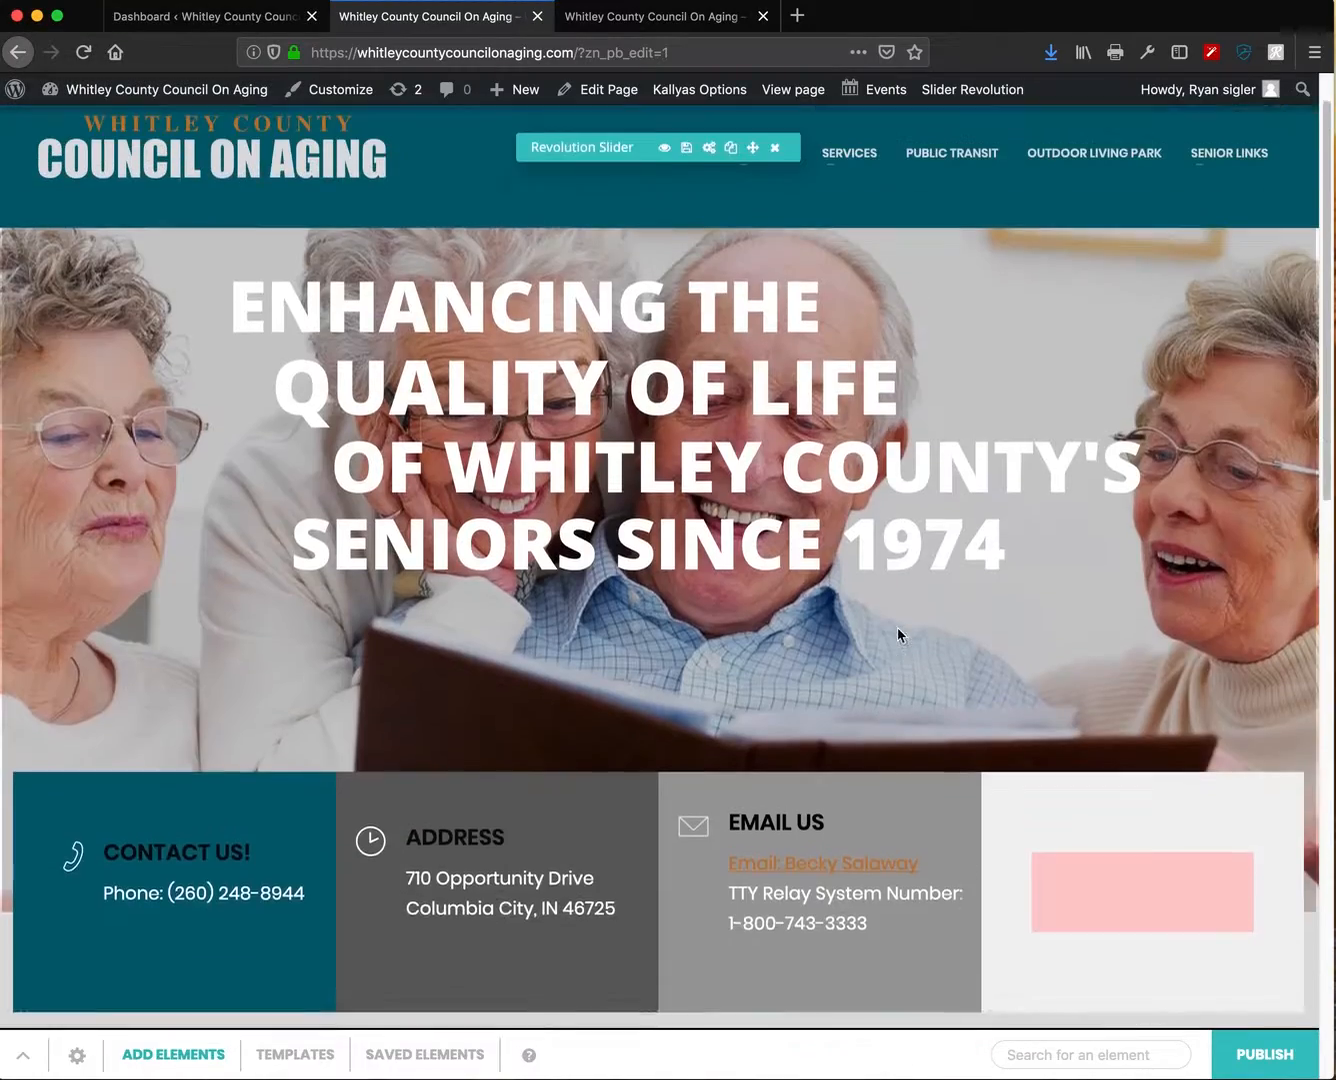
scroll(897, 632, up, 1)
scroll(872, 531, down, 20)
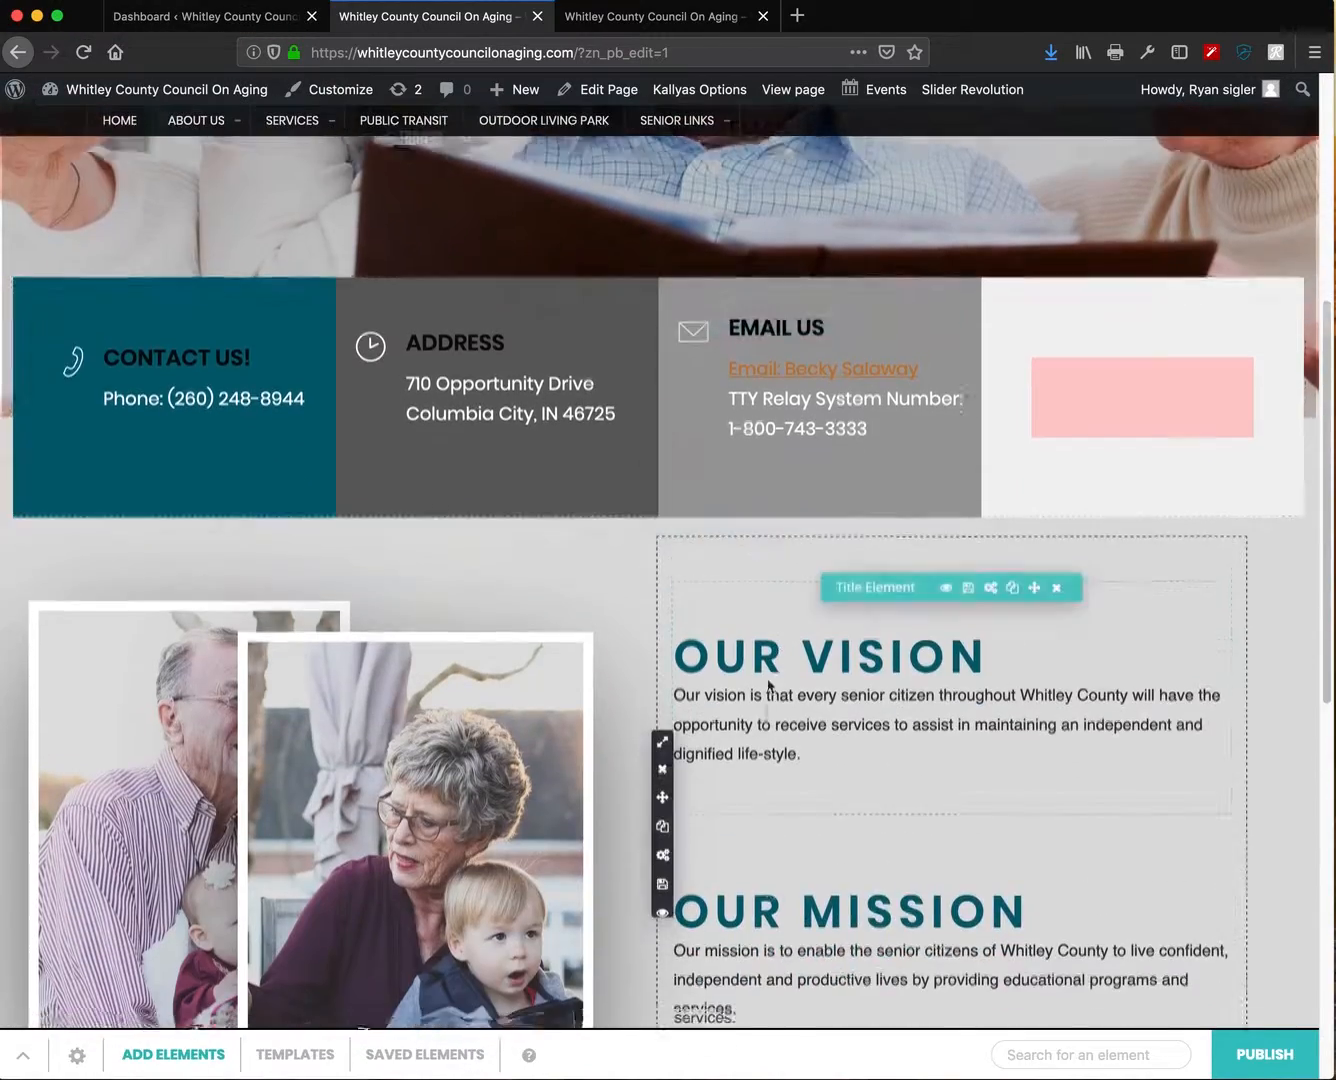
scroll(770, 679, down, 3)
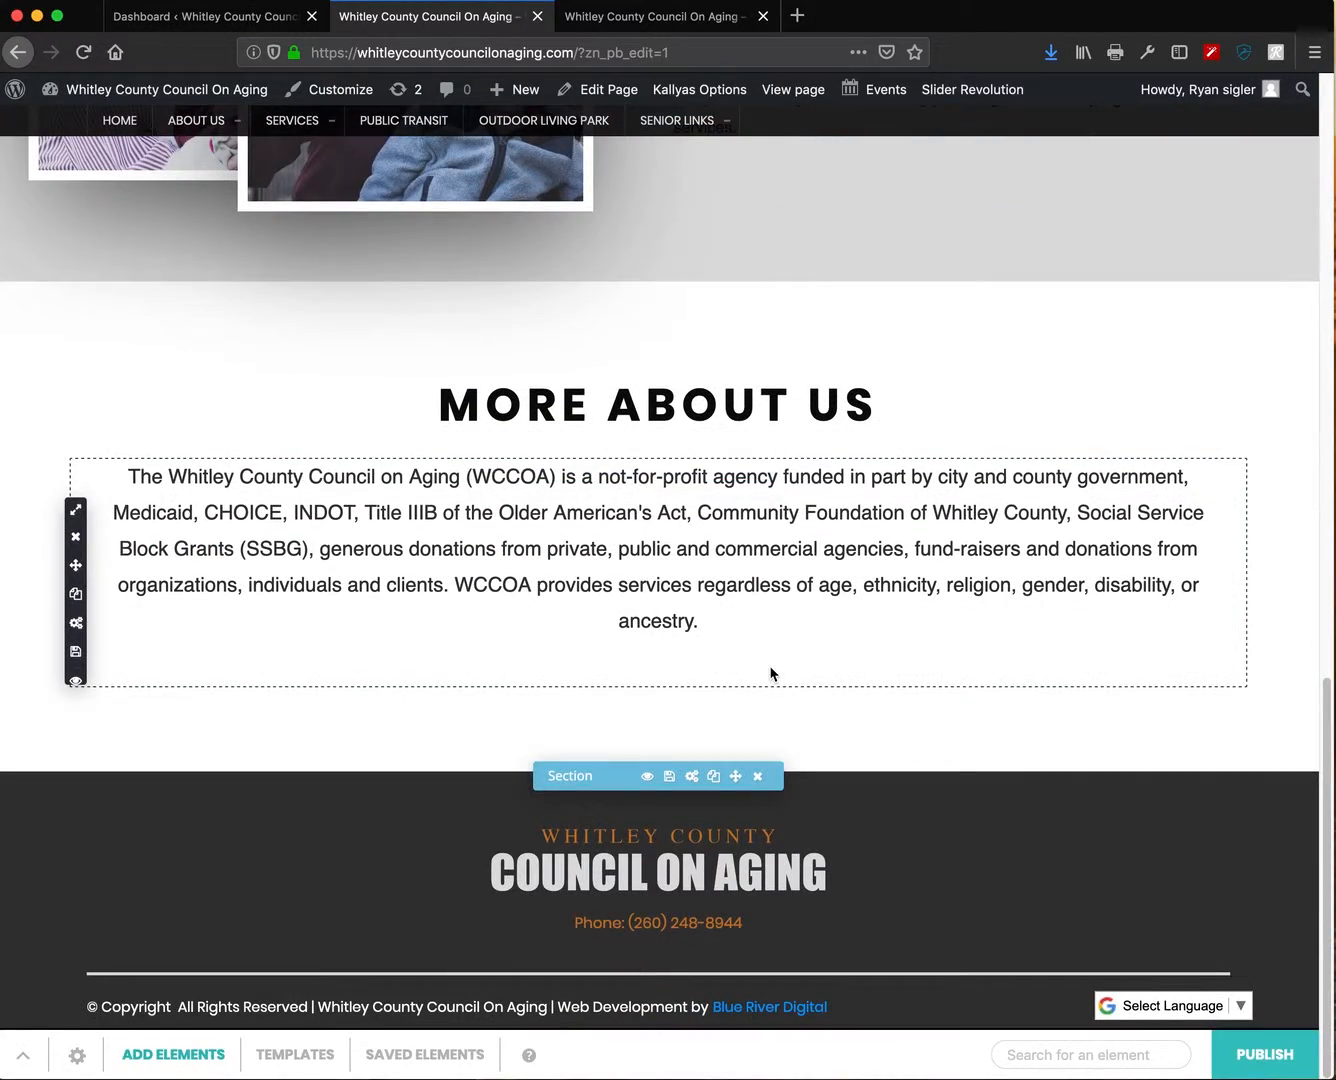
click(1268, 1059)
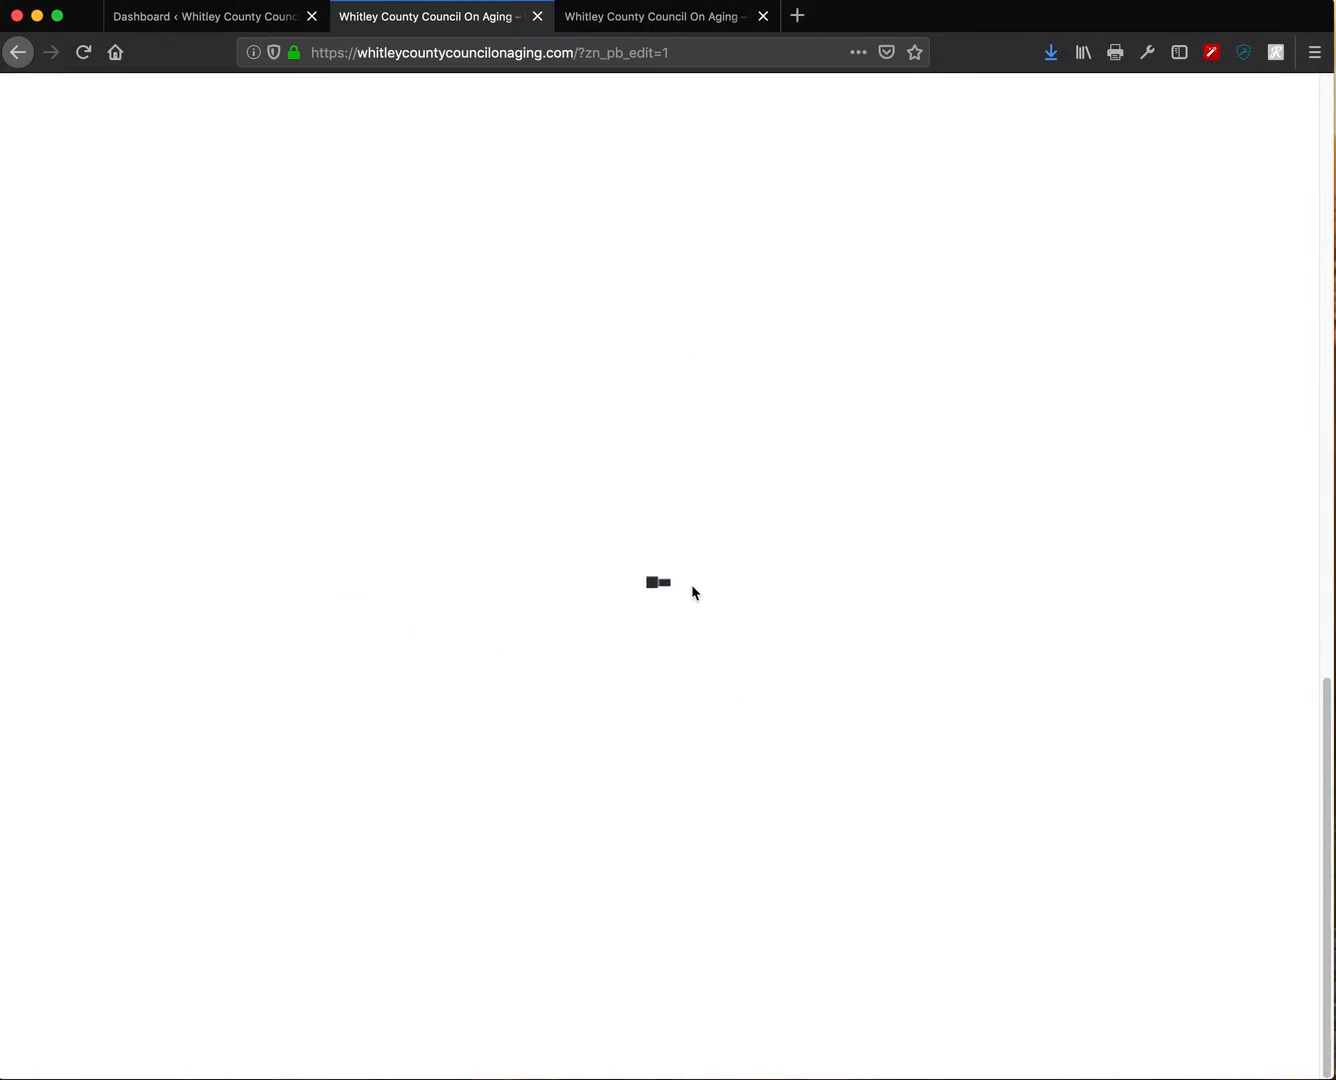
scroll(692, 583, up, 12)
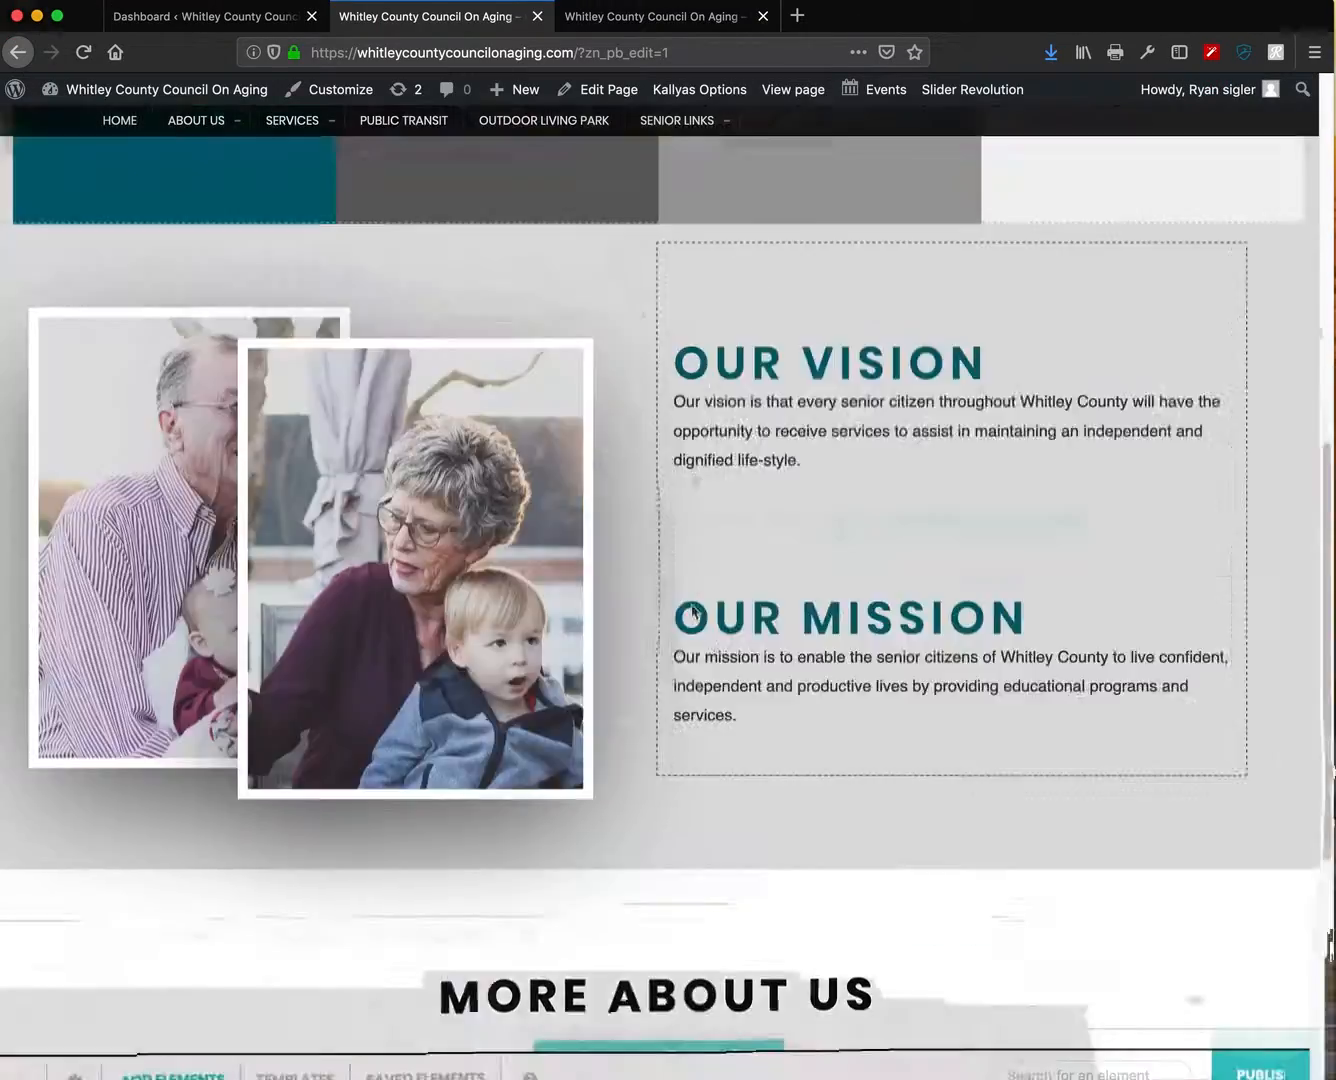
scroll(692, 582, up, 4)
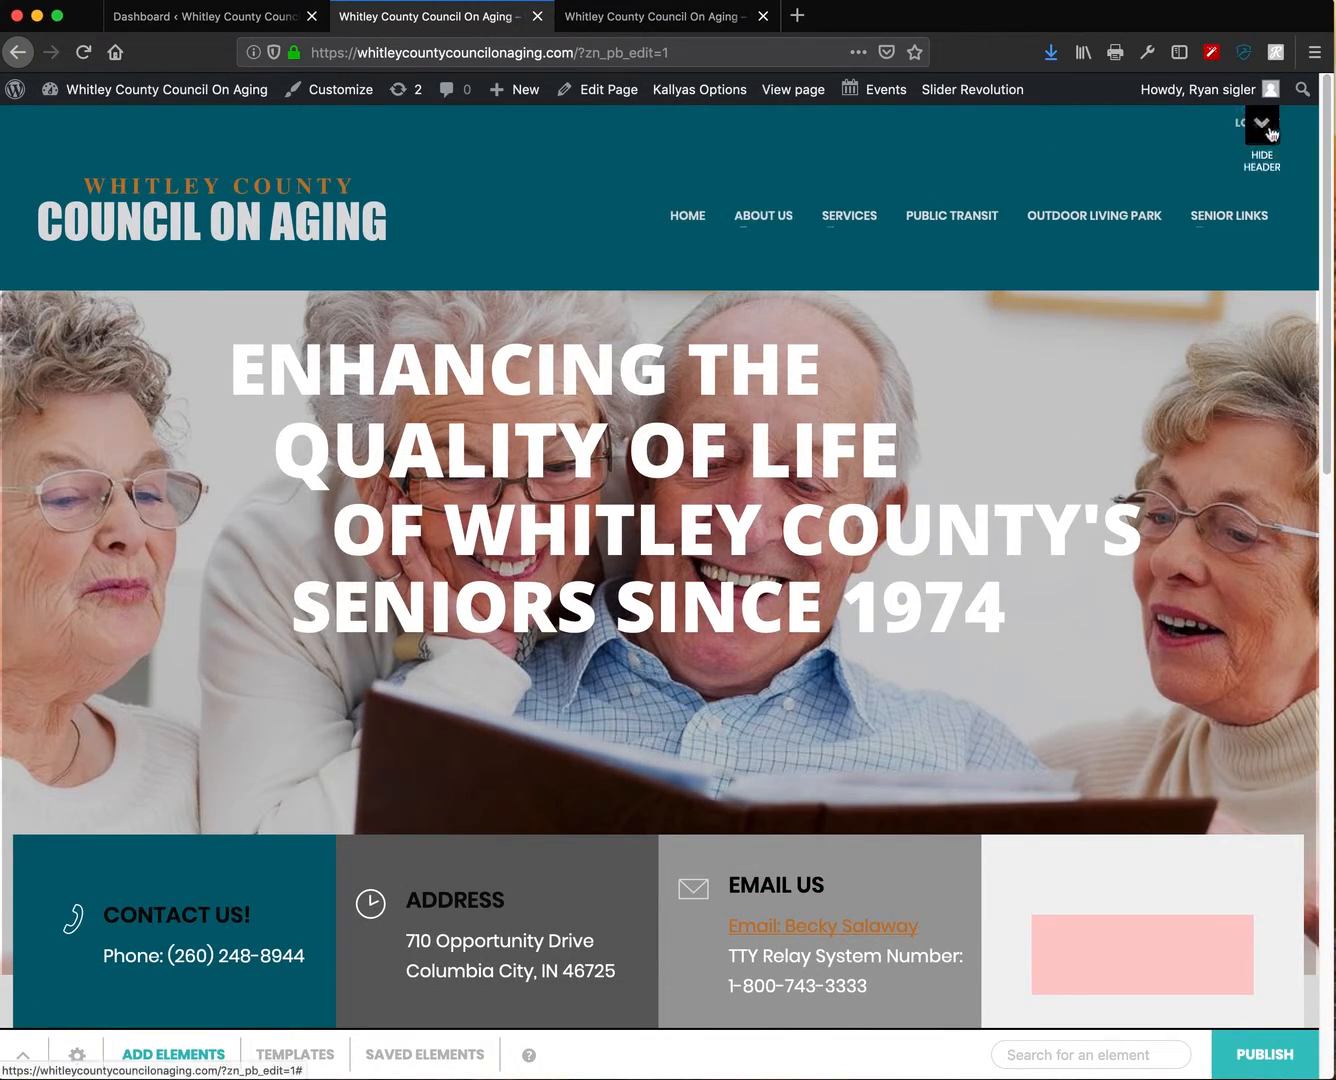
click(1262, 117)
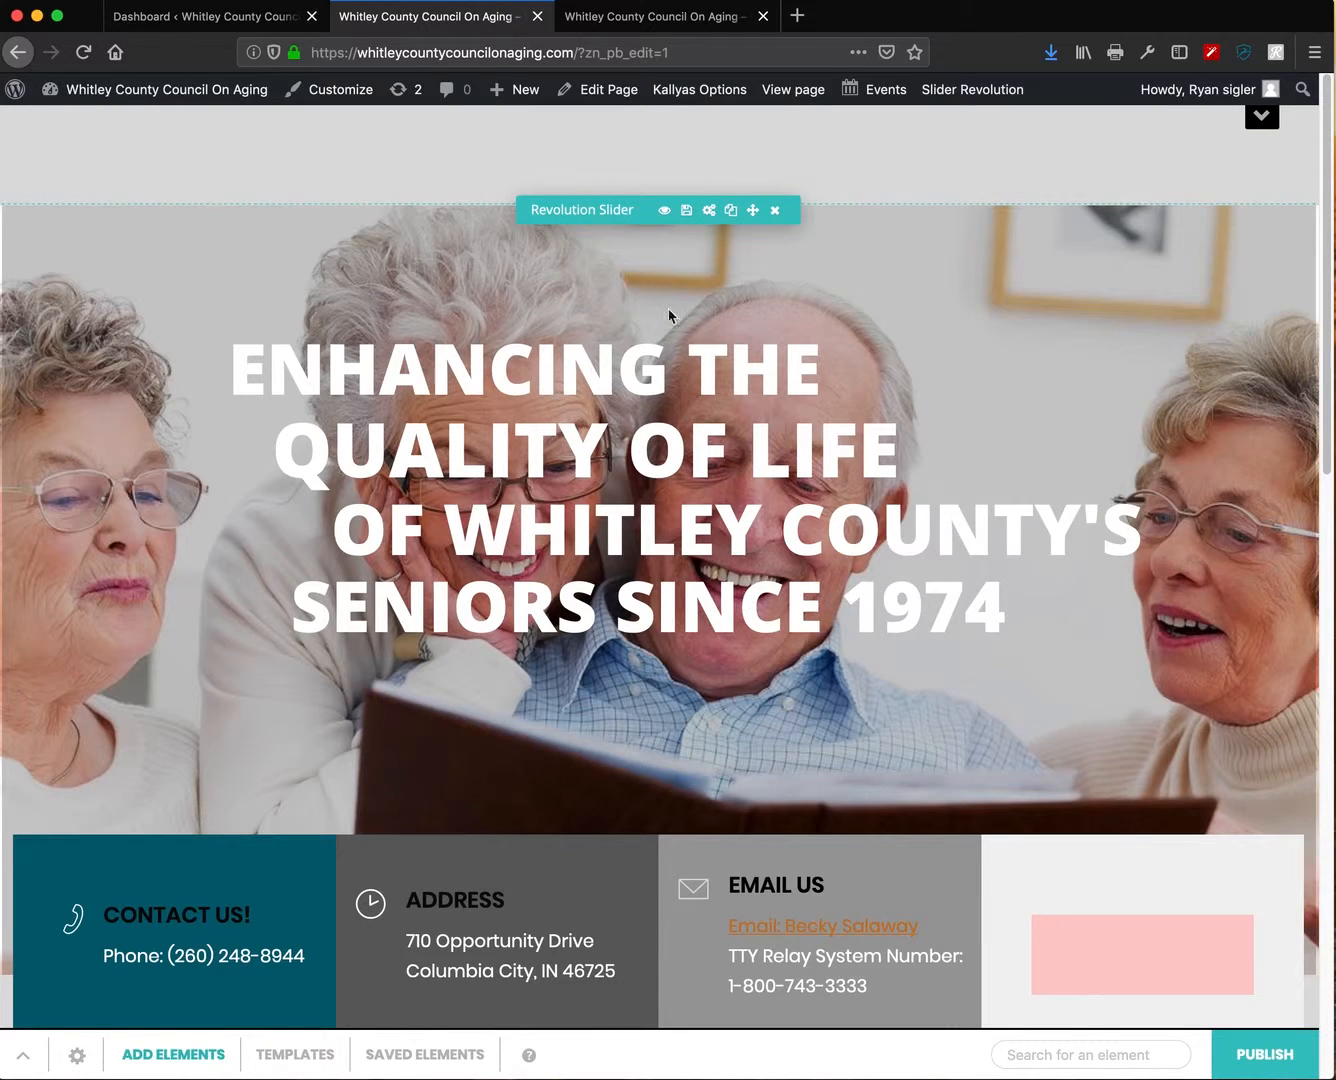
click(709, 210)
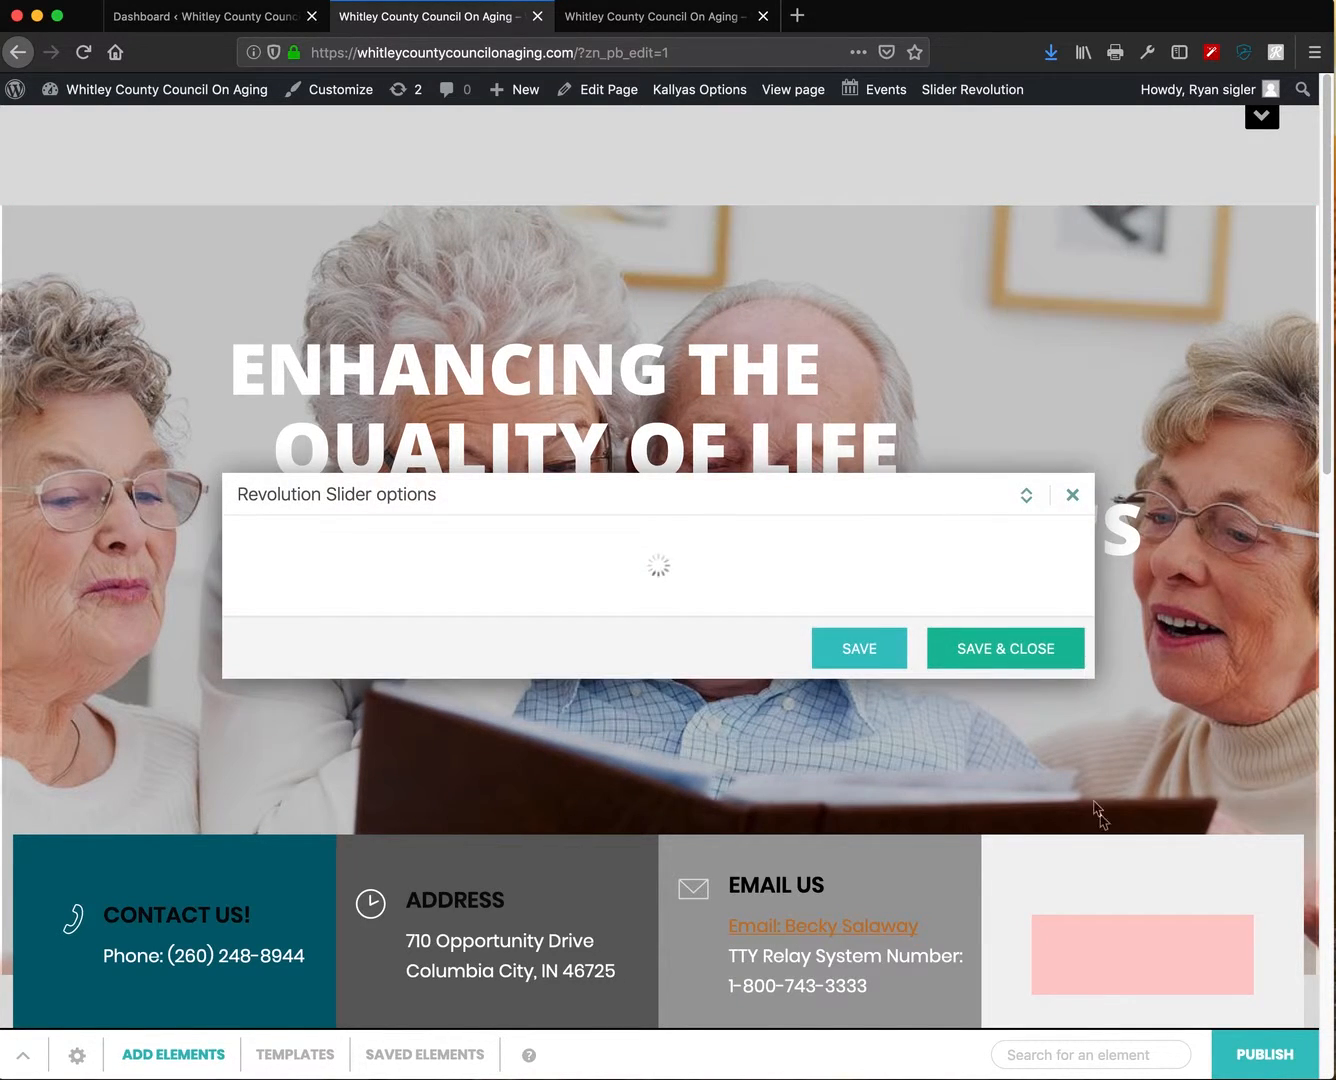
scroll(880, 689, down, 2)
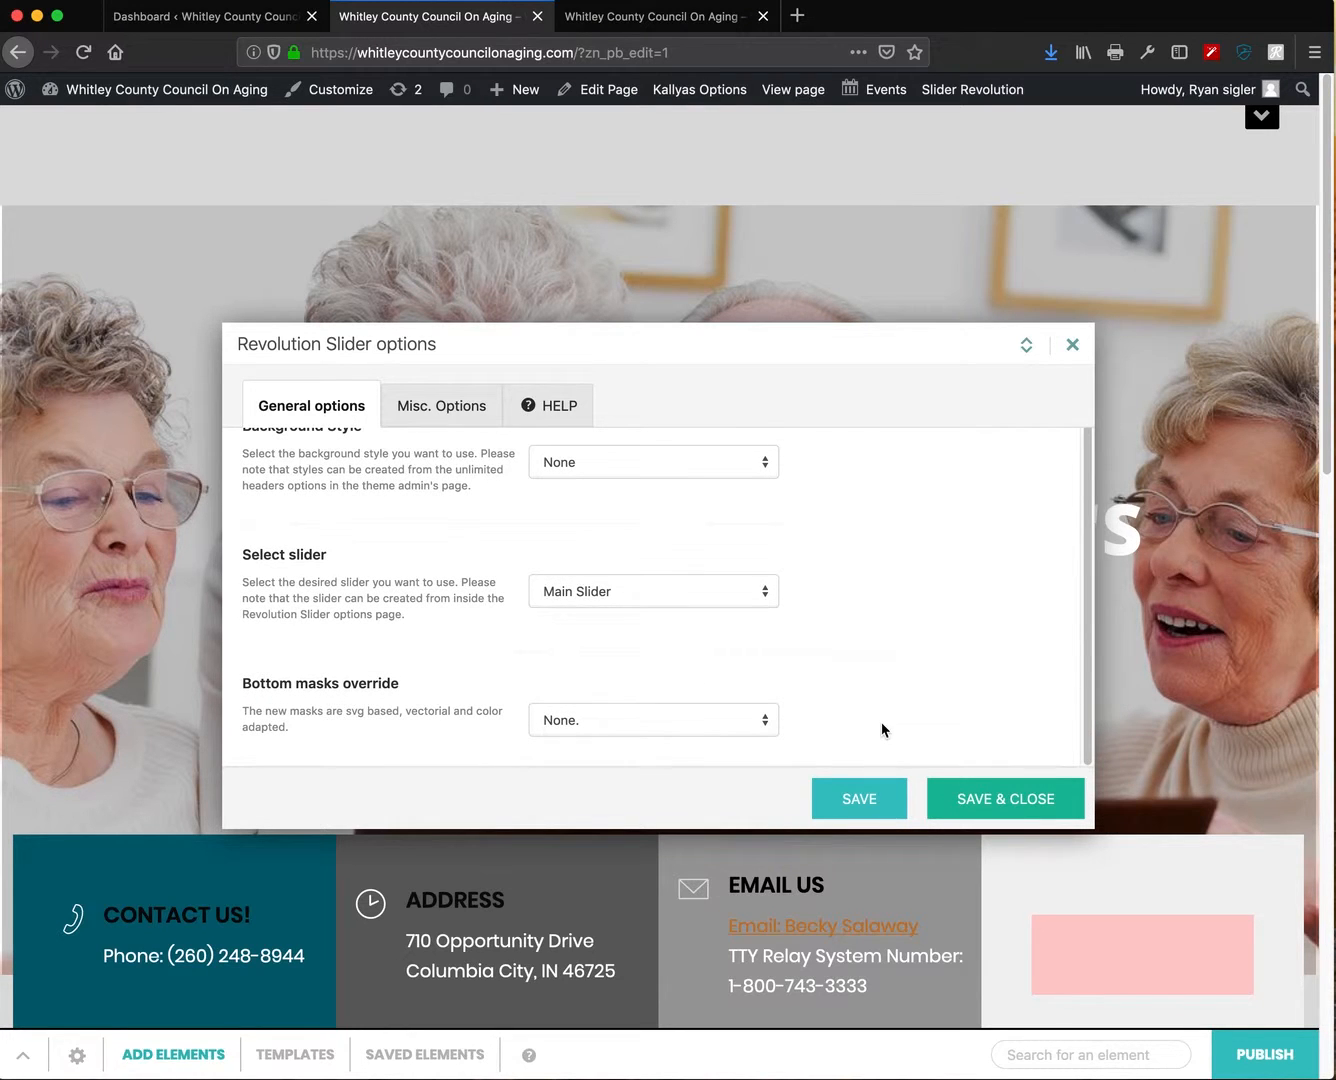
scroll(991, 606, up, 2)
click(1070, 346)
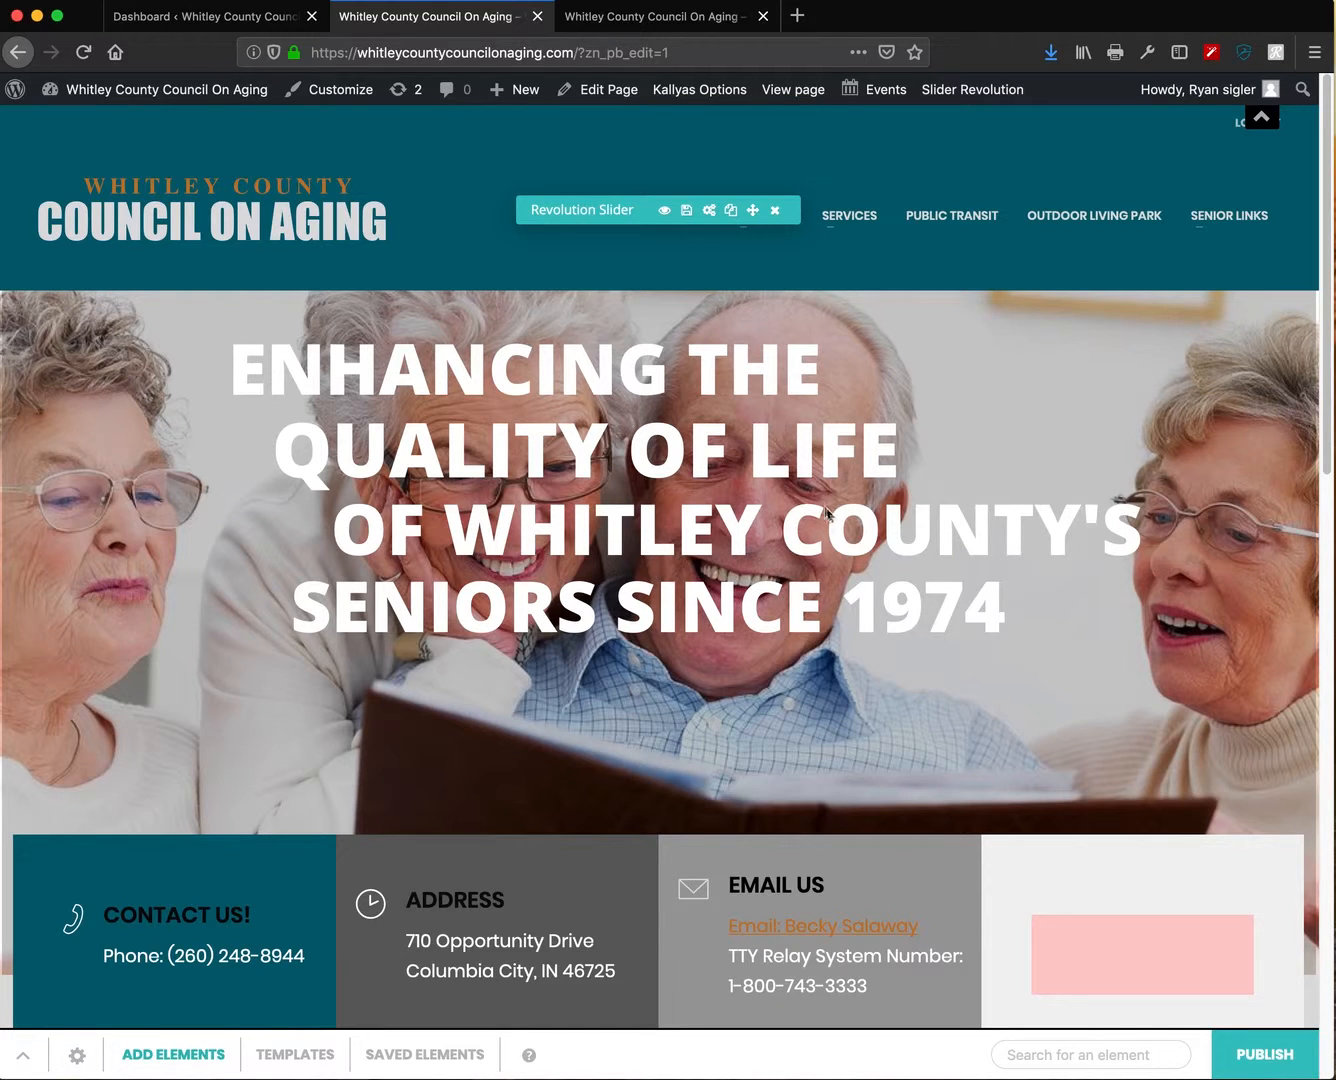
- Publish the home page and leave the builder for About Us > General Information
click(1264, 1062)
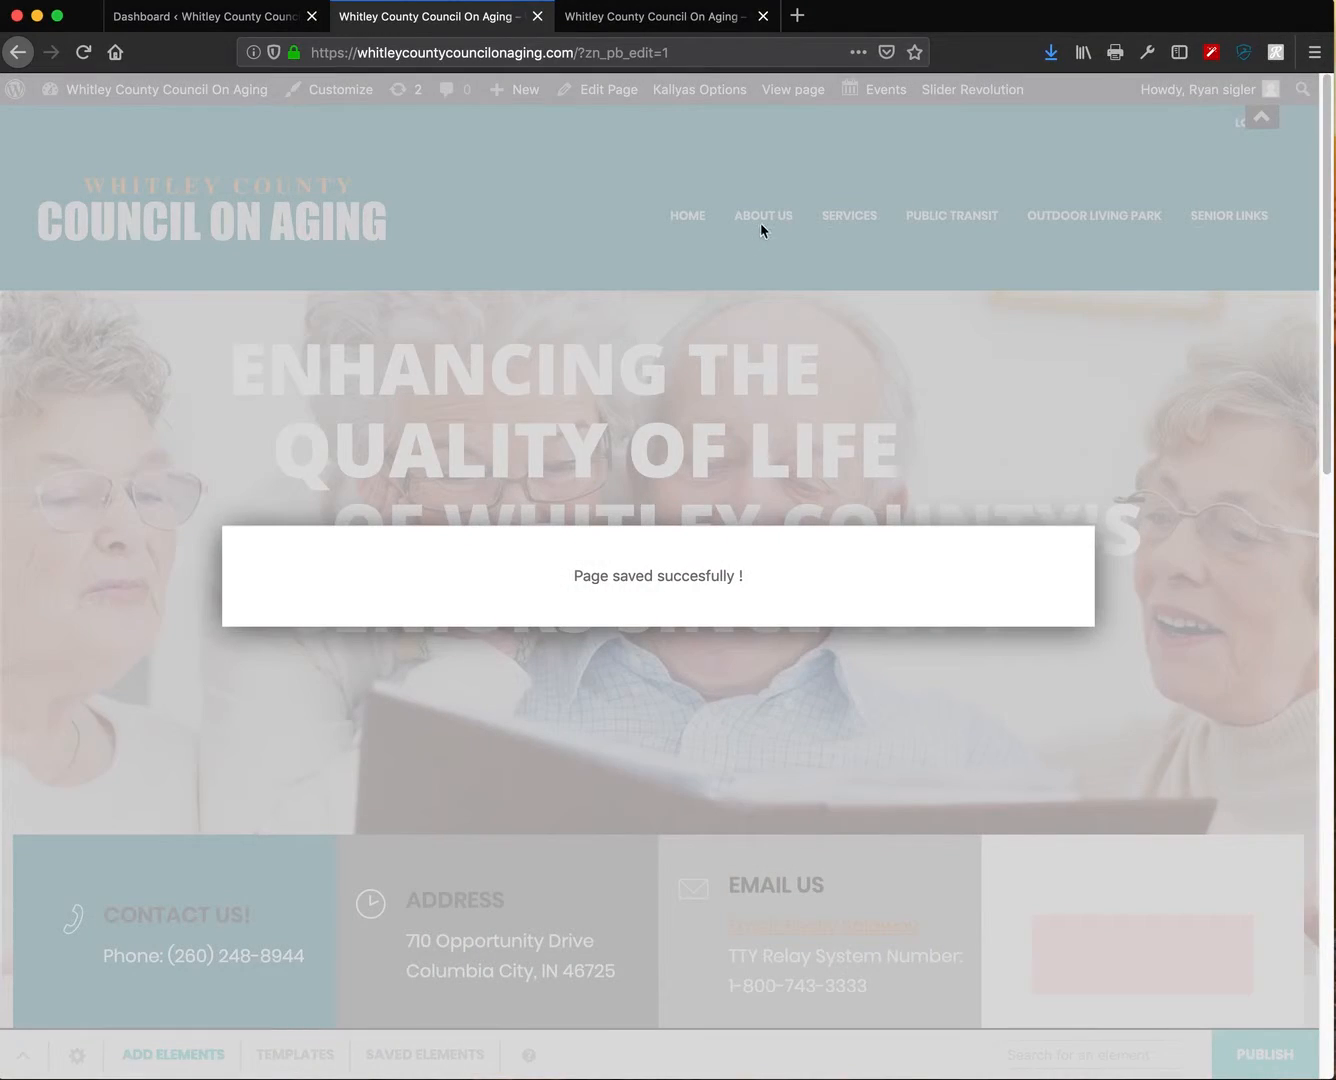
mouse_move(762, 227)
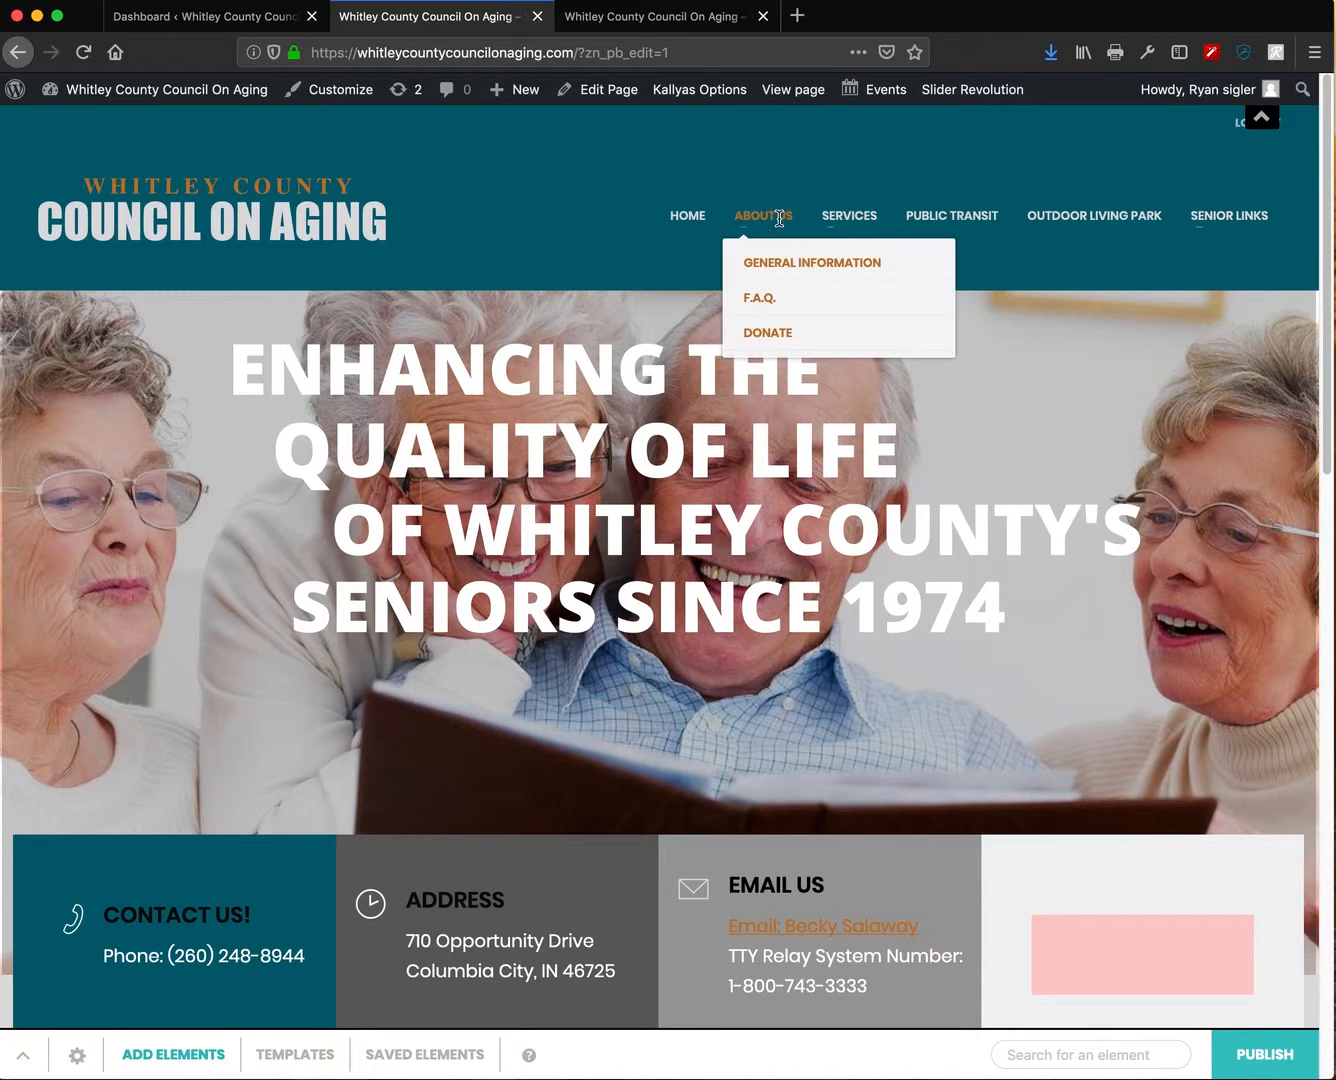
click(791, 265)
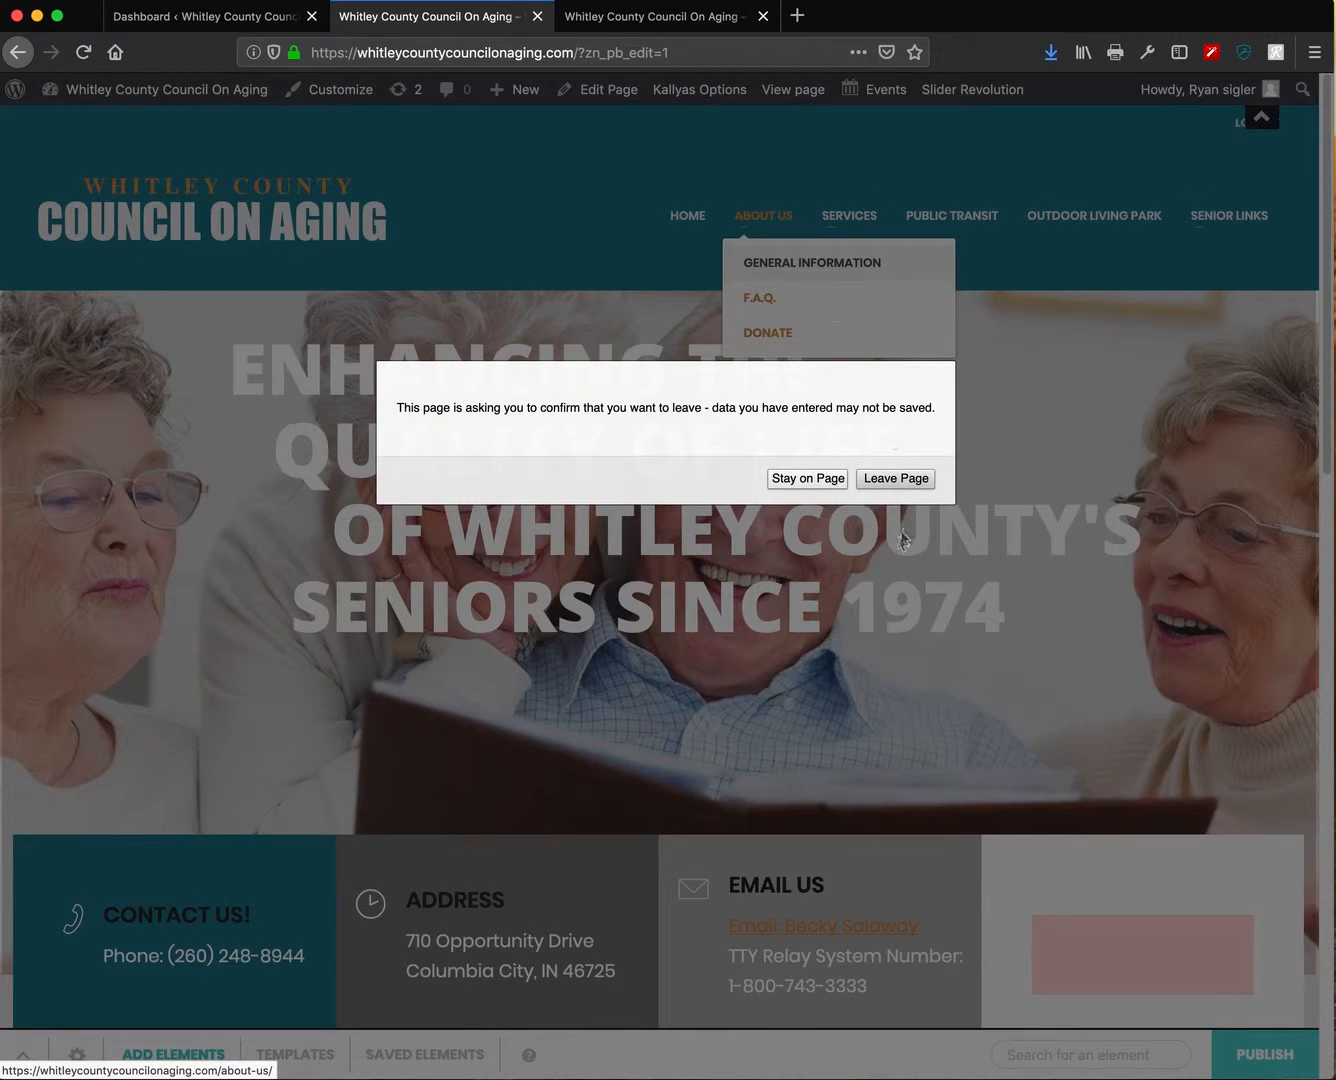
click(896, 479)
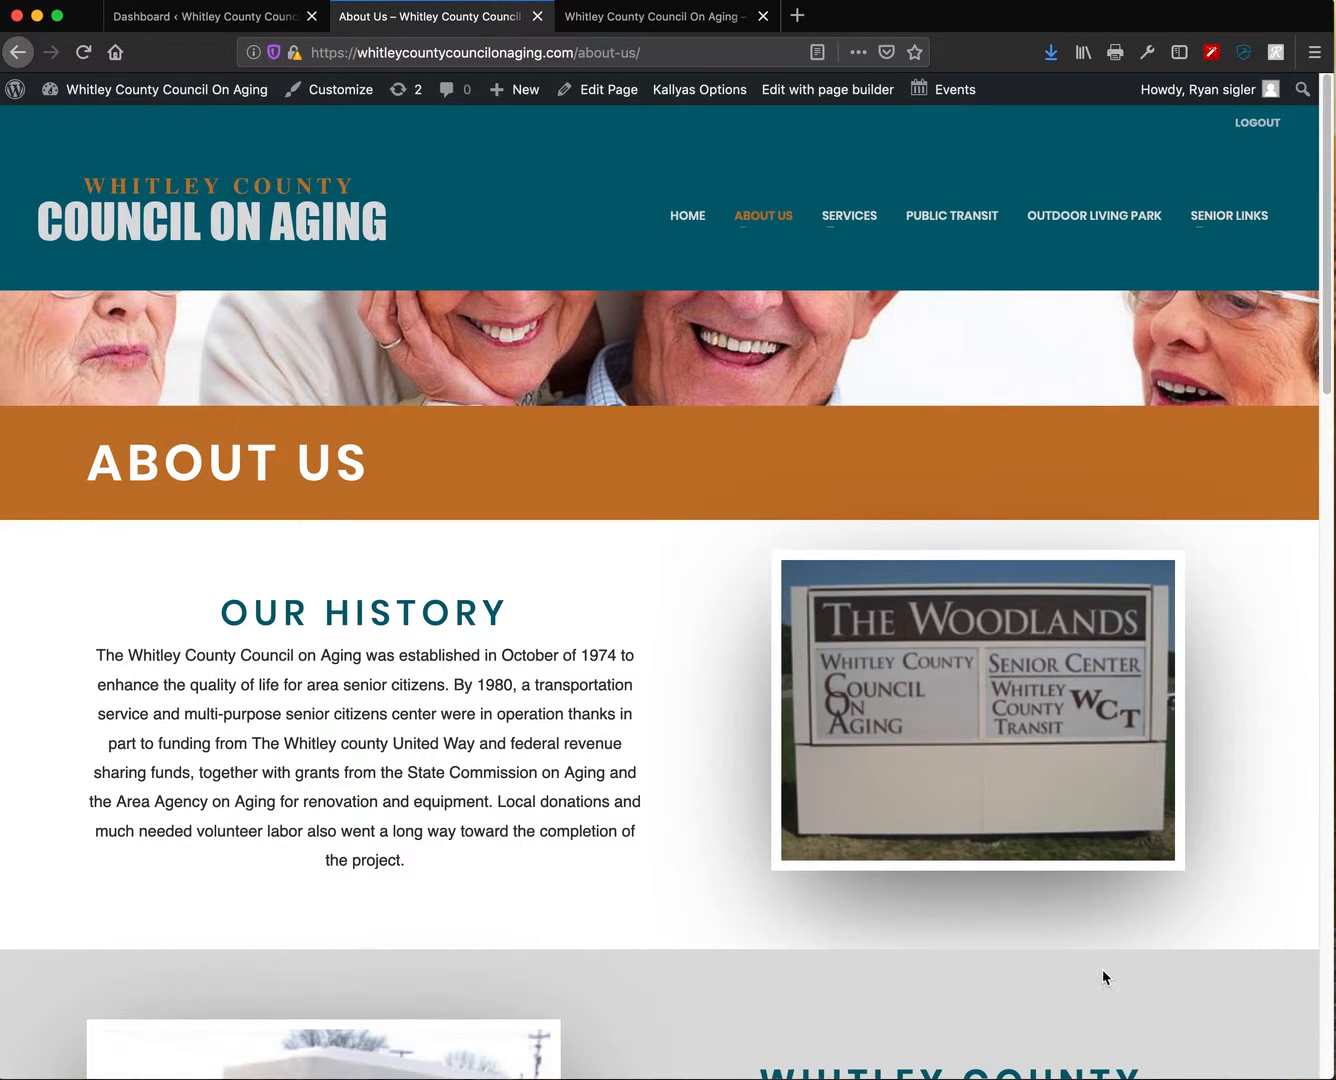
- Open the About Us page in the Kallyas page builder
scroll(1057, 909, down, 2)
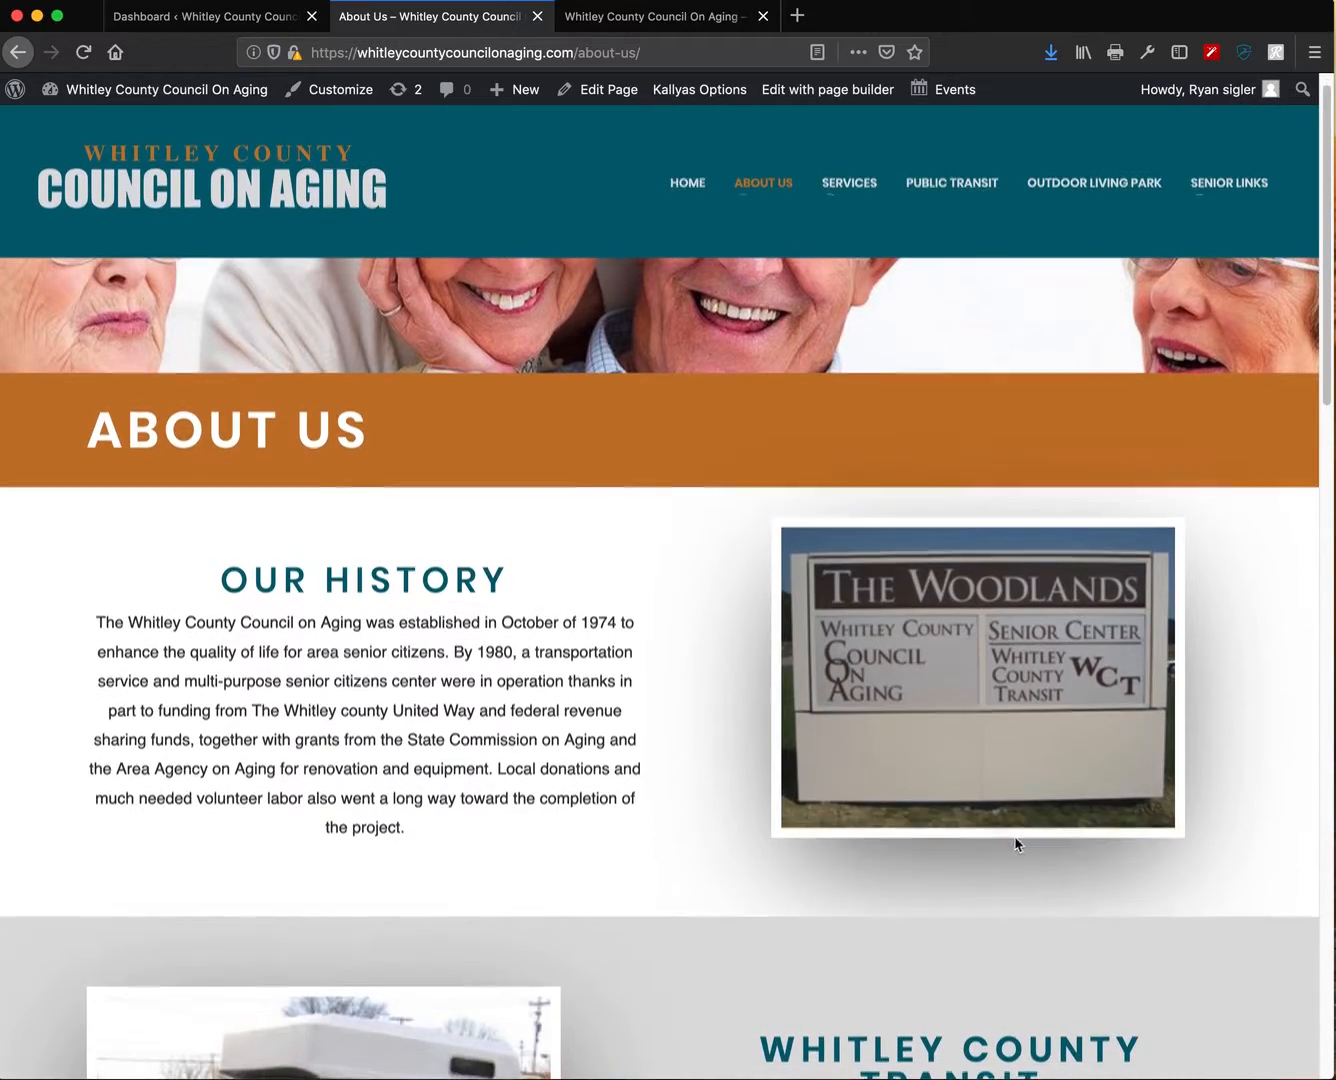
scroll(546, 620, down, 10)
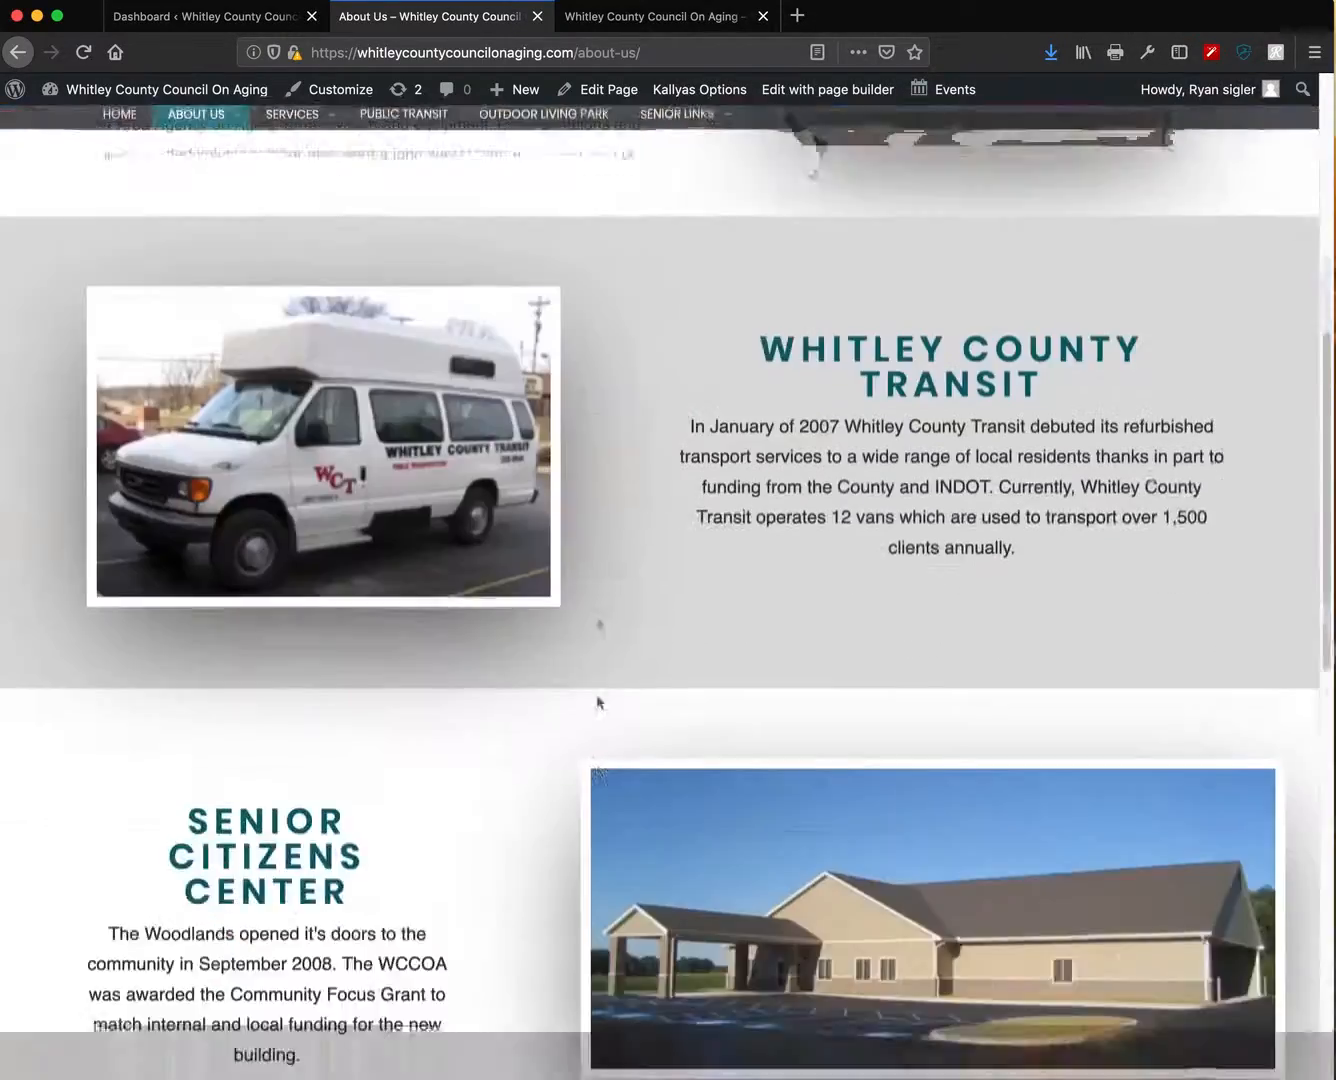
scroll(594, 666, up, 10)
click(810, 91)
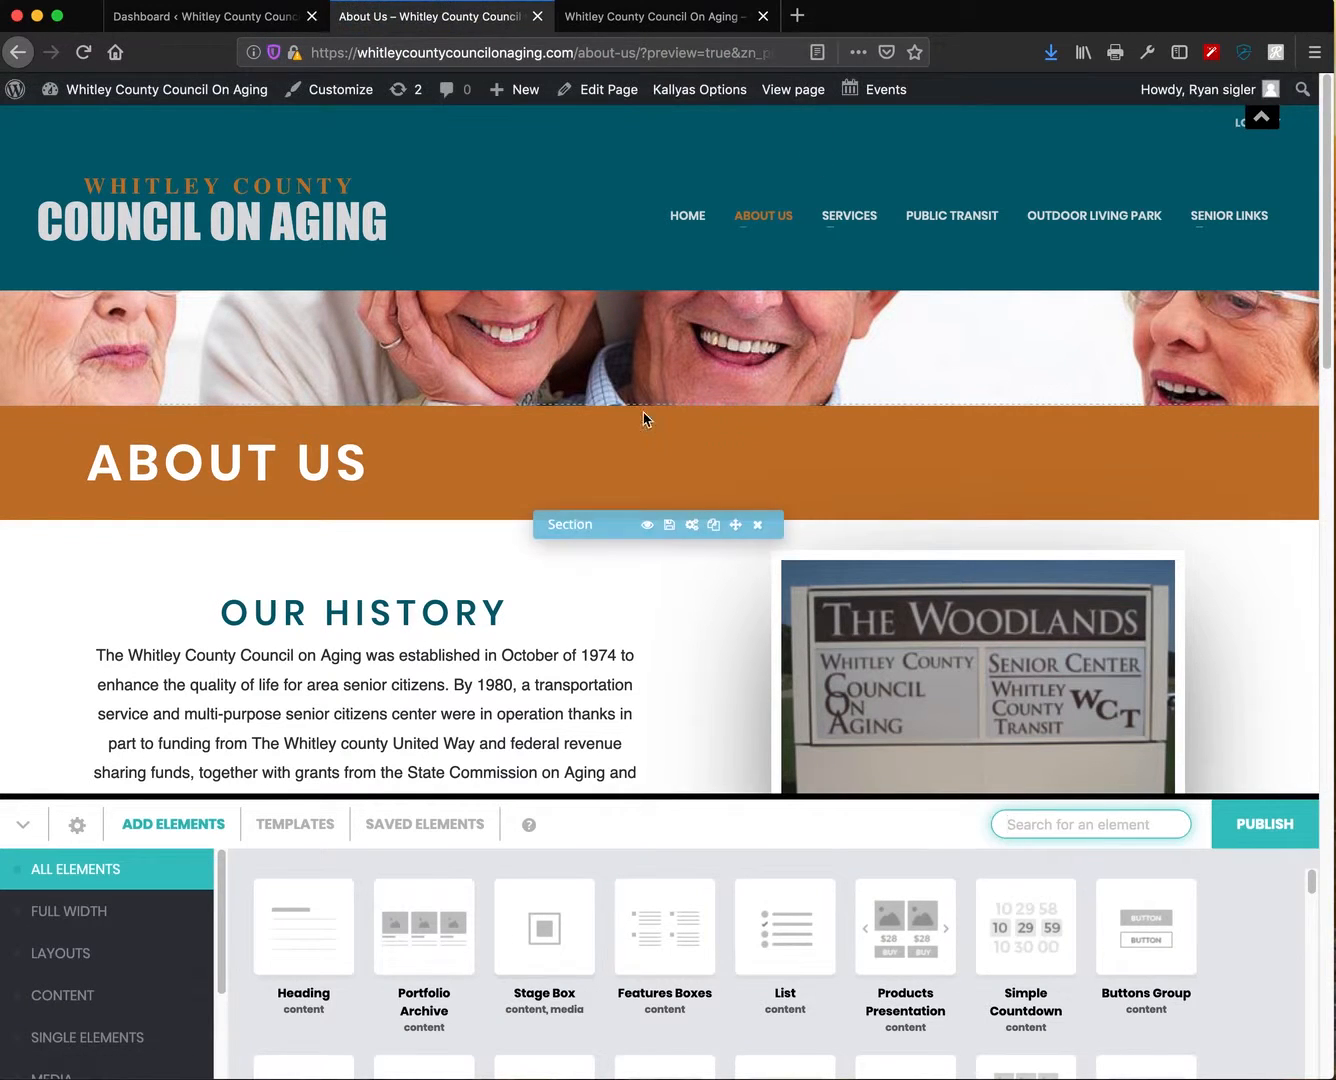
scroll(650, 480, down, 3)
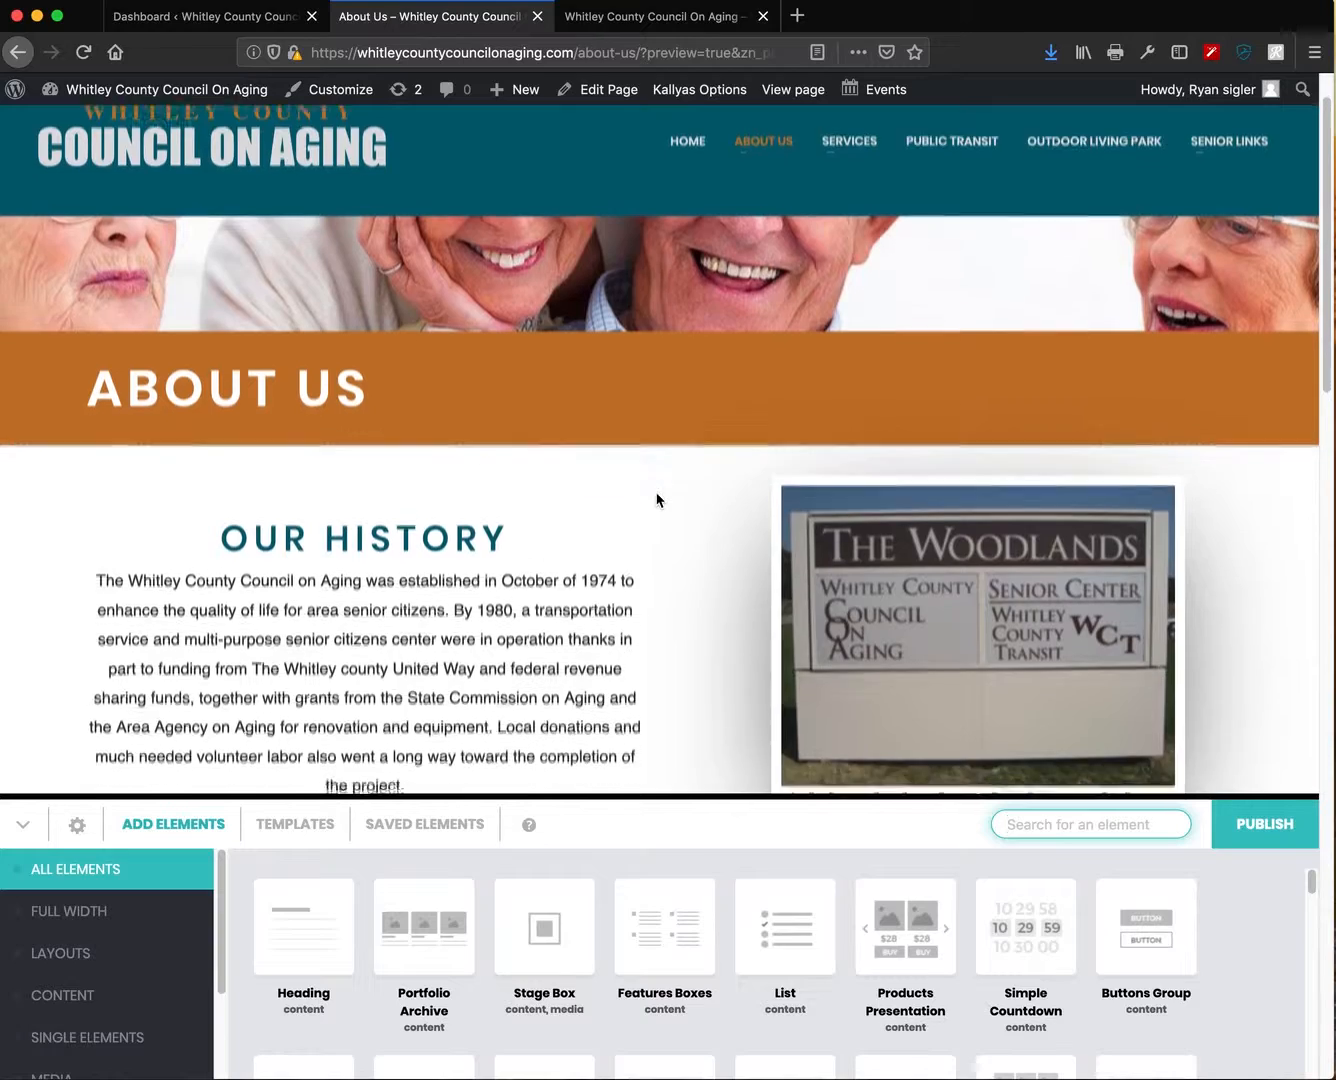
scroll(662, 512, down, 3)
scroll(680, 505, up, 6)
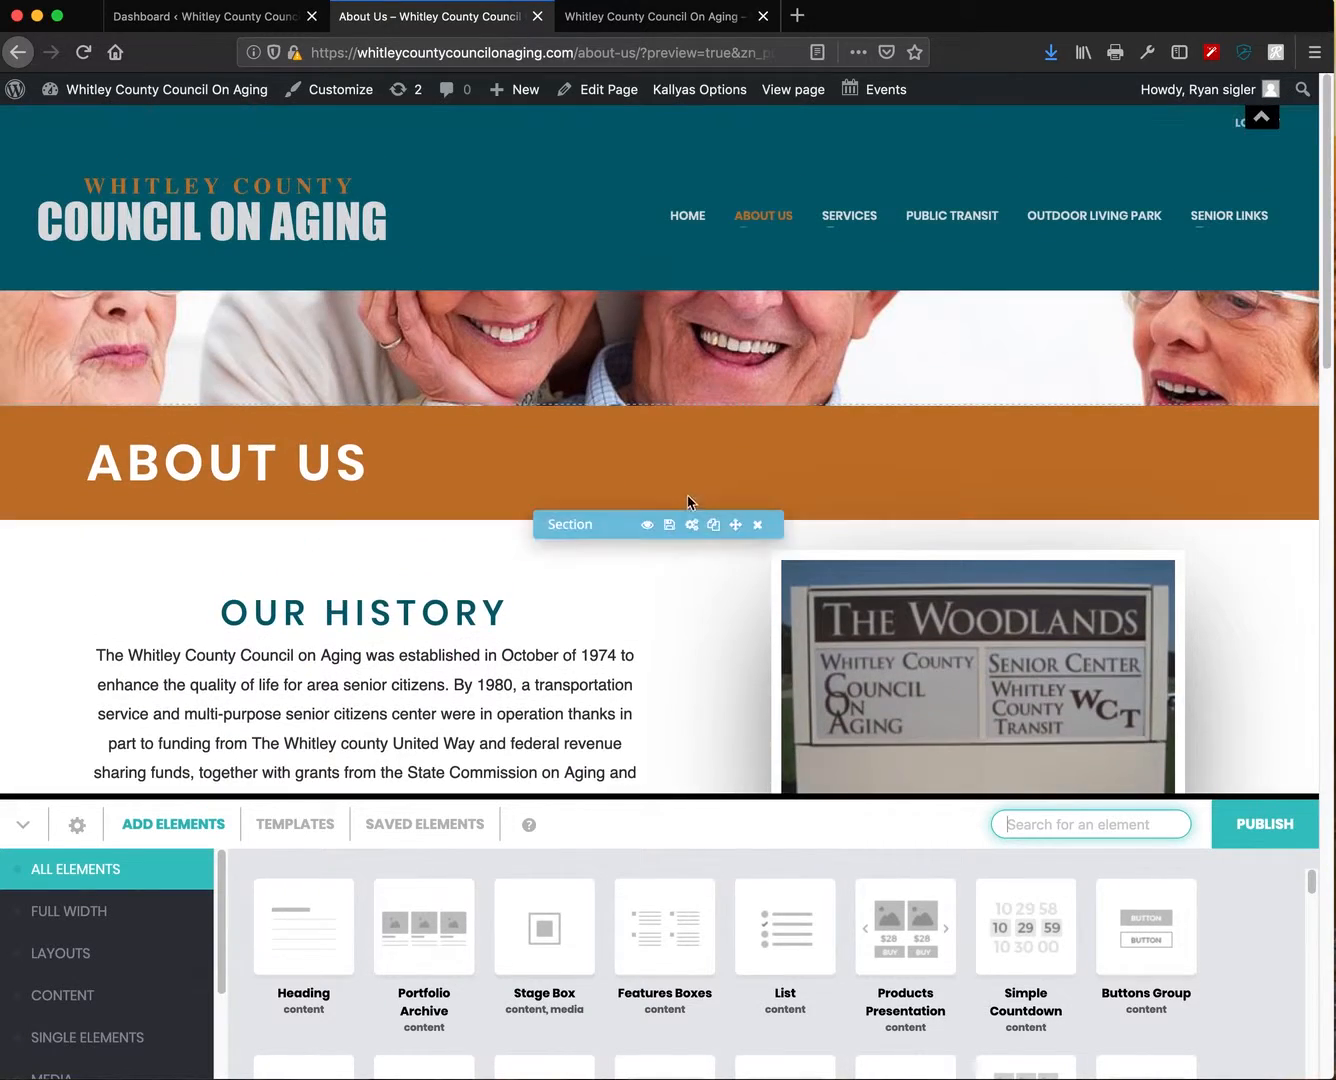
scroll(450, 500, down, 5)
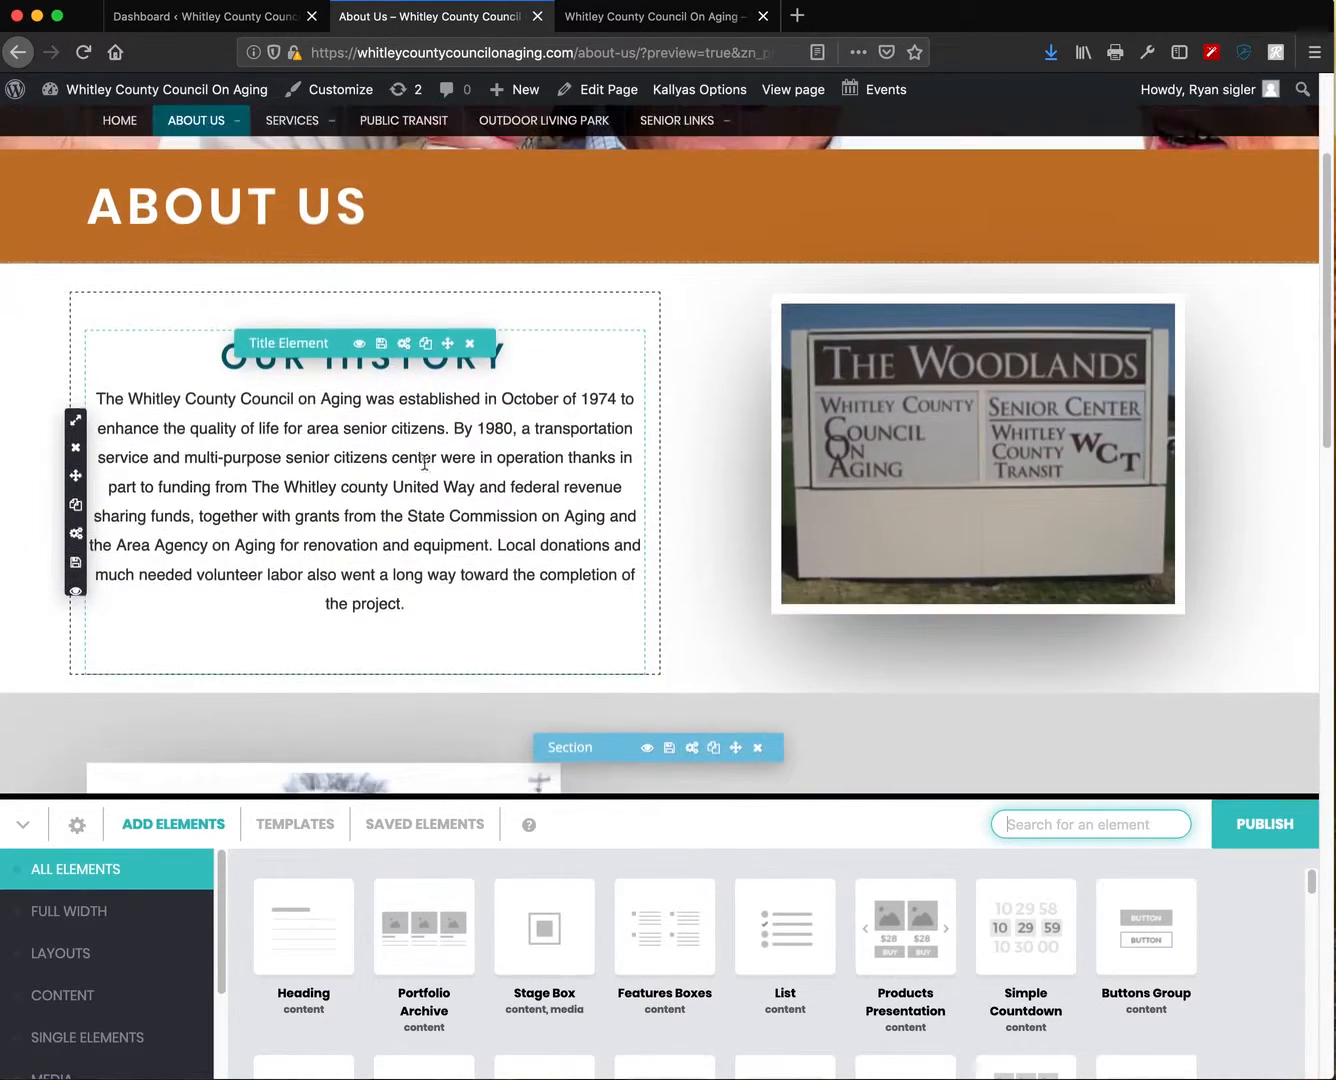
click(403, 343)
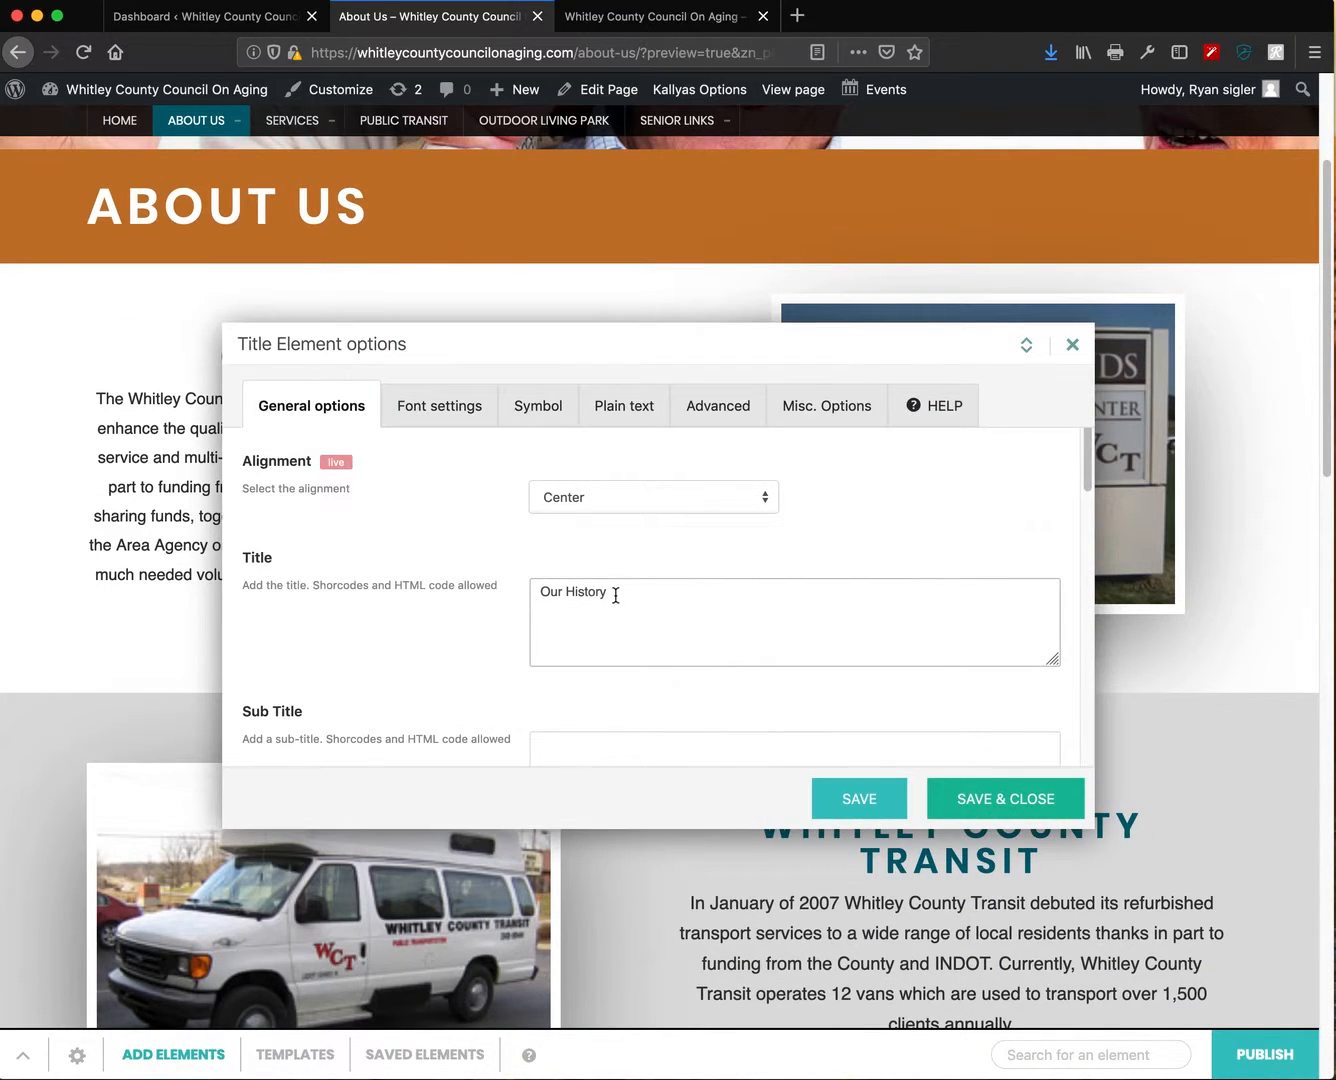
click(545, 604)
click(445, 418)
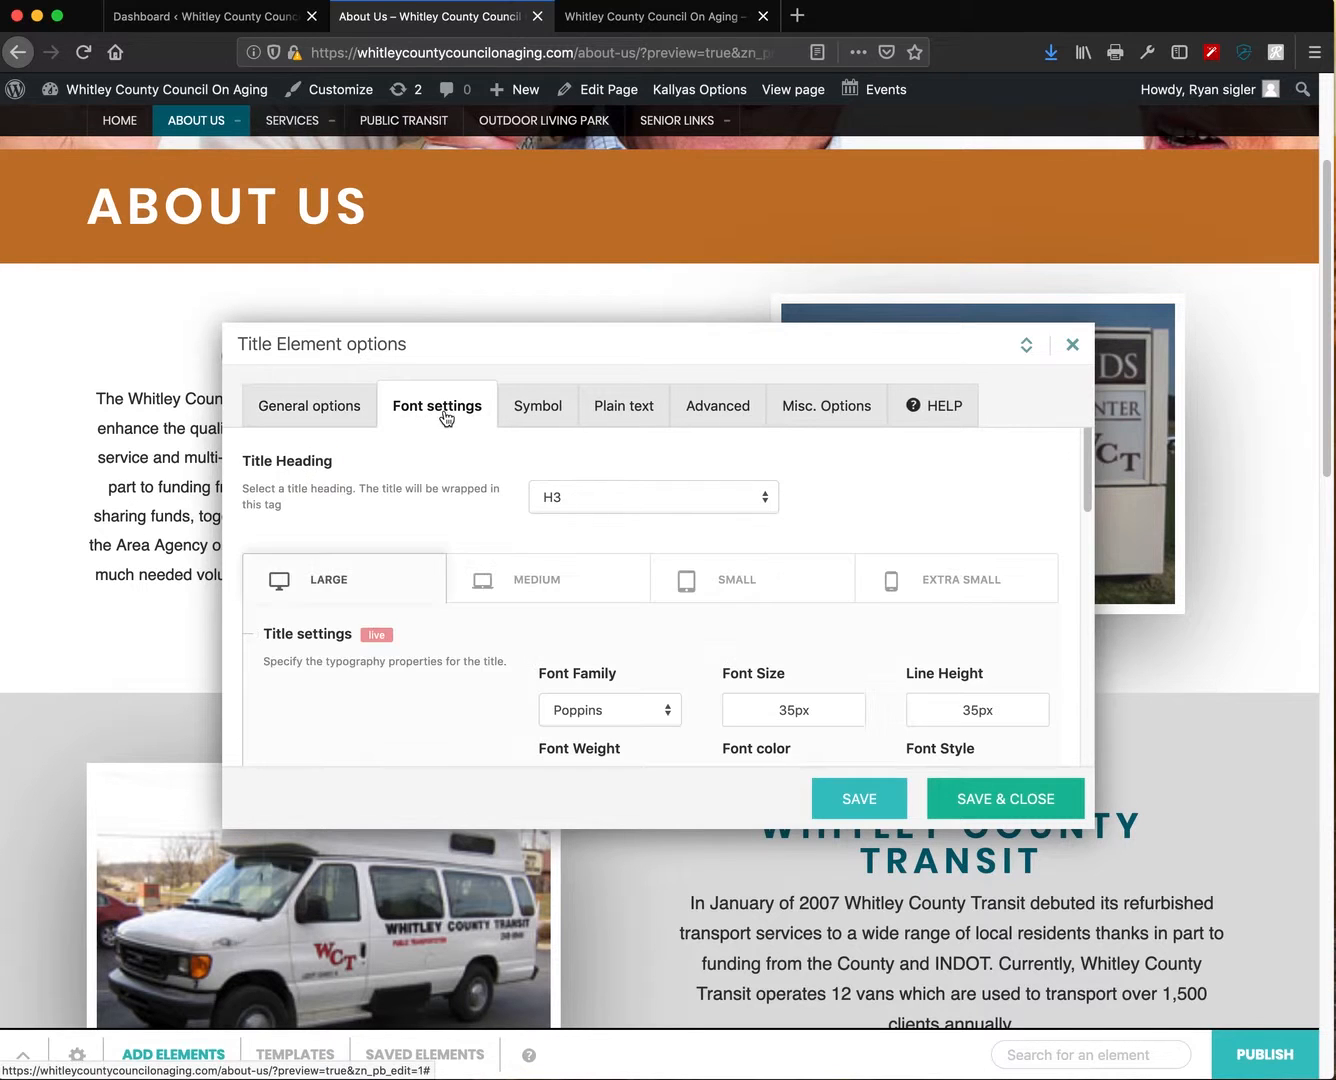
scroll(785, 550, down, 5)
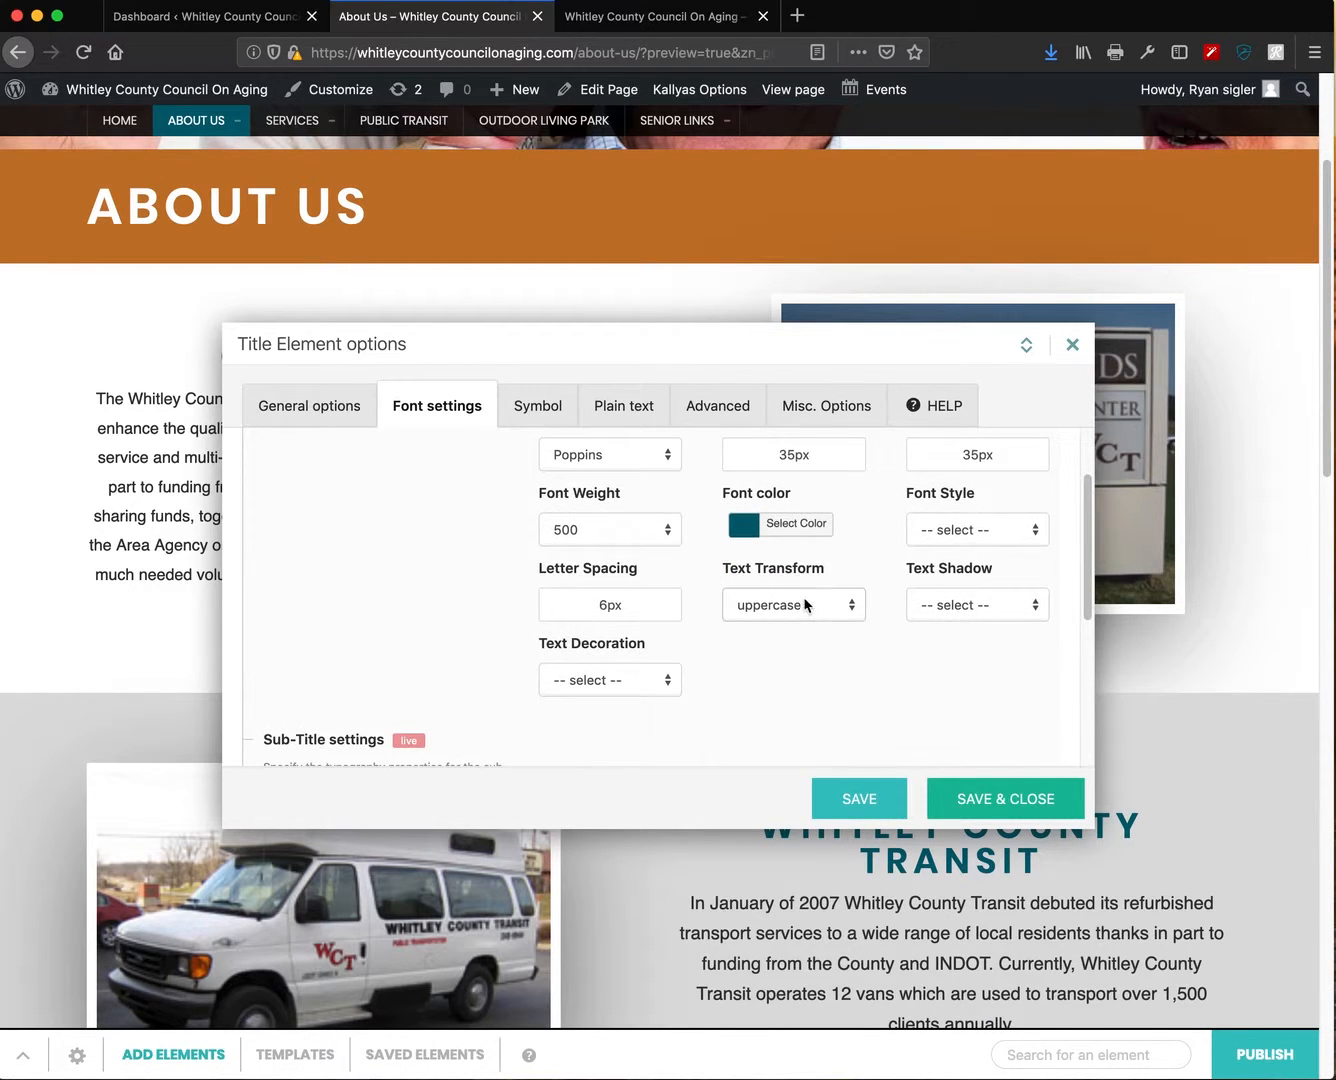
scroll(804, 604, up, 3)
click(328, 411)
scroll(659, 590, down, 3)
scroll(630, 560, up, 2)
click(614, 513)
triple_click(614, 512)
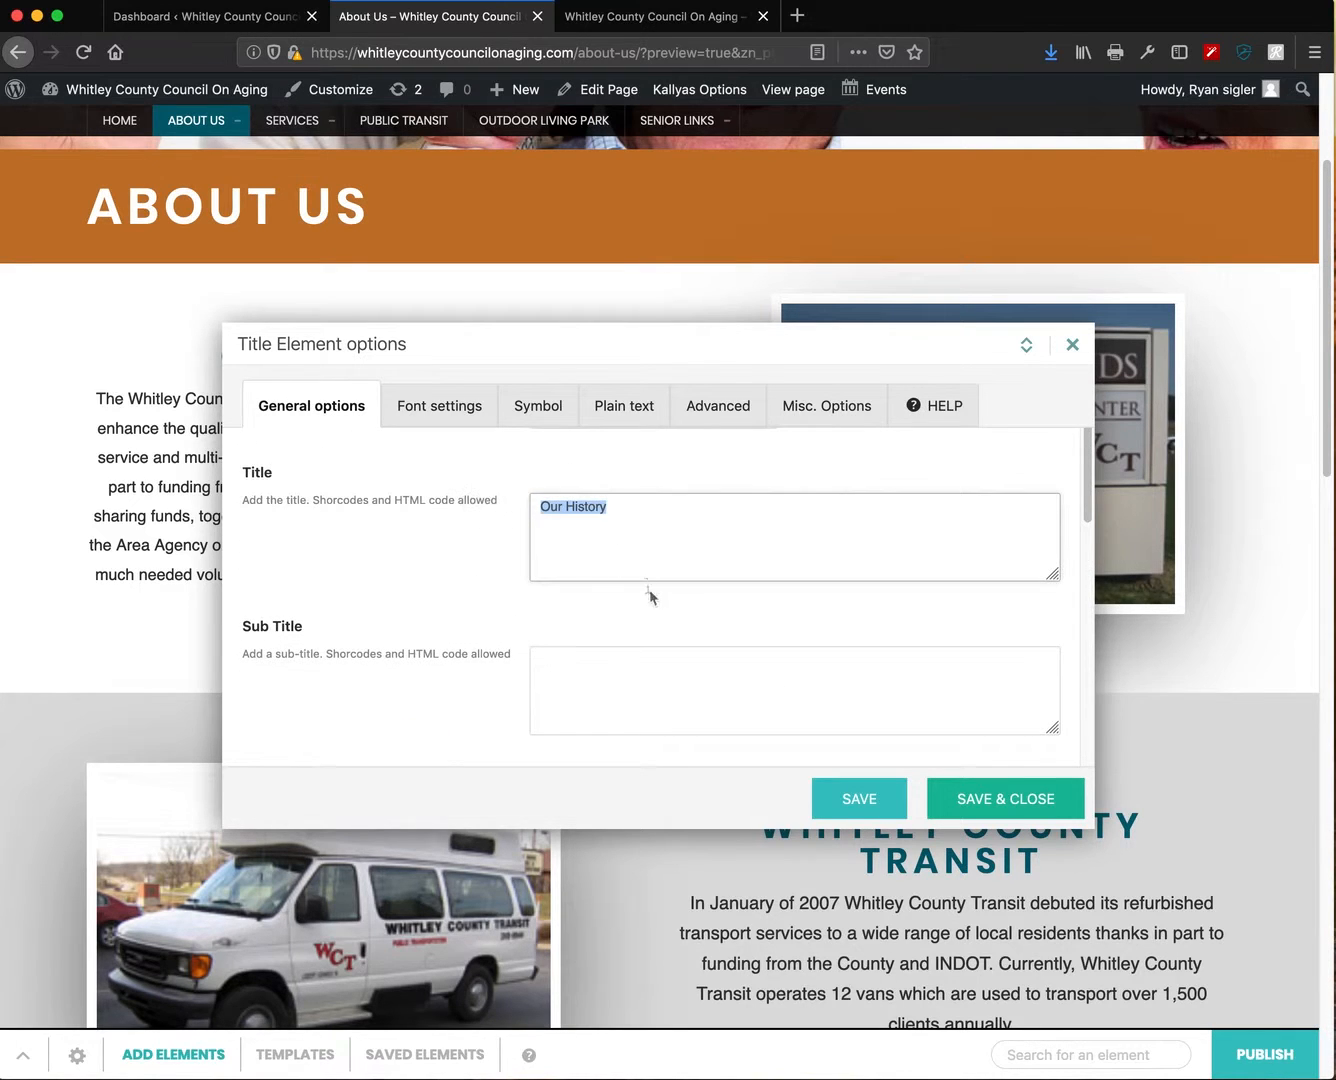
scroll(655, 609, down, 8)
click(619, 412)
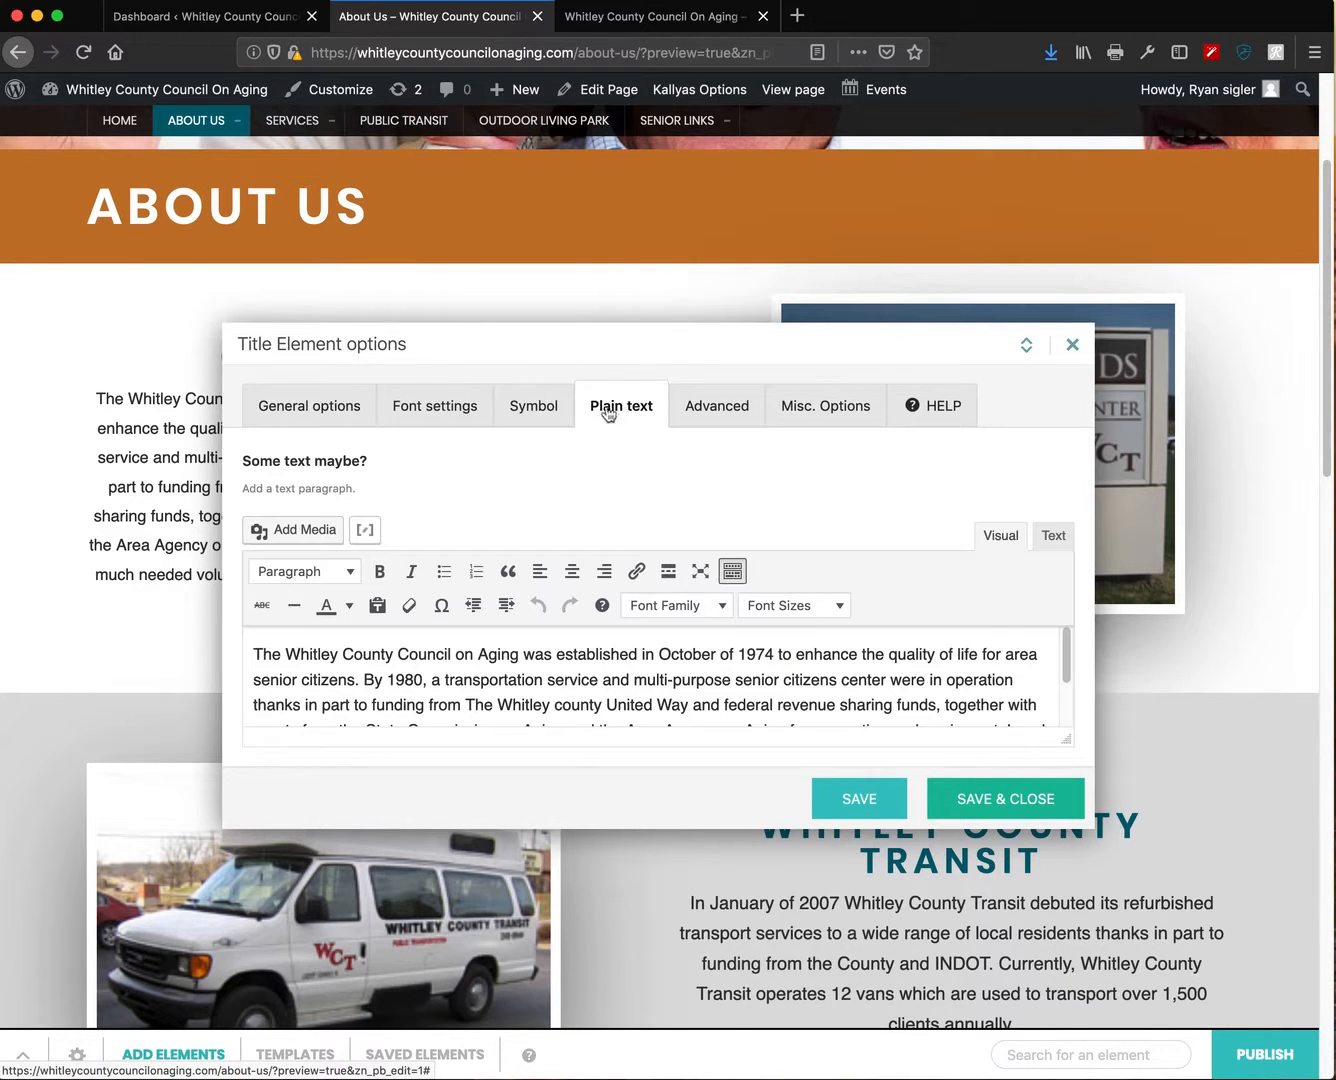
drag(672, 681, 212, 645)
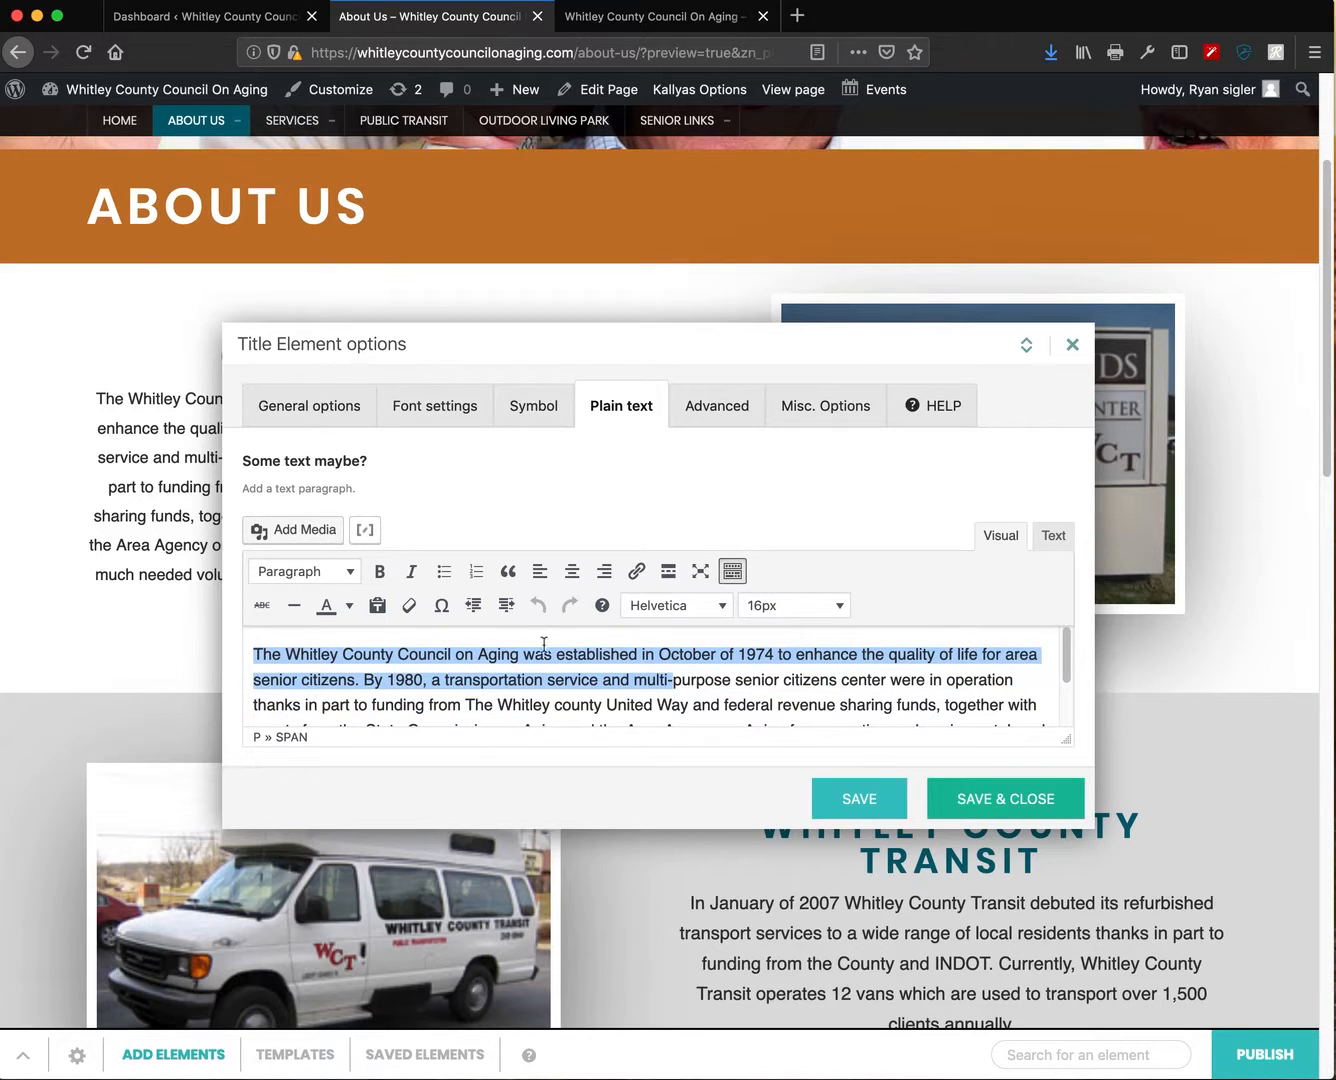
click(732, 572)
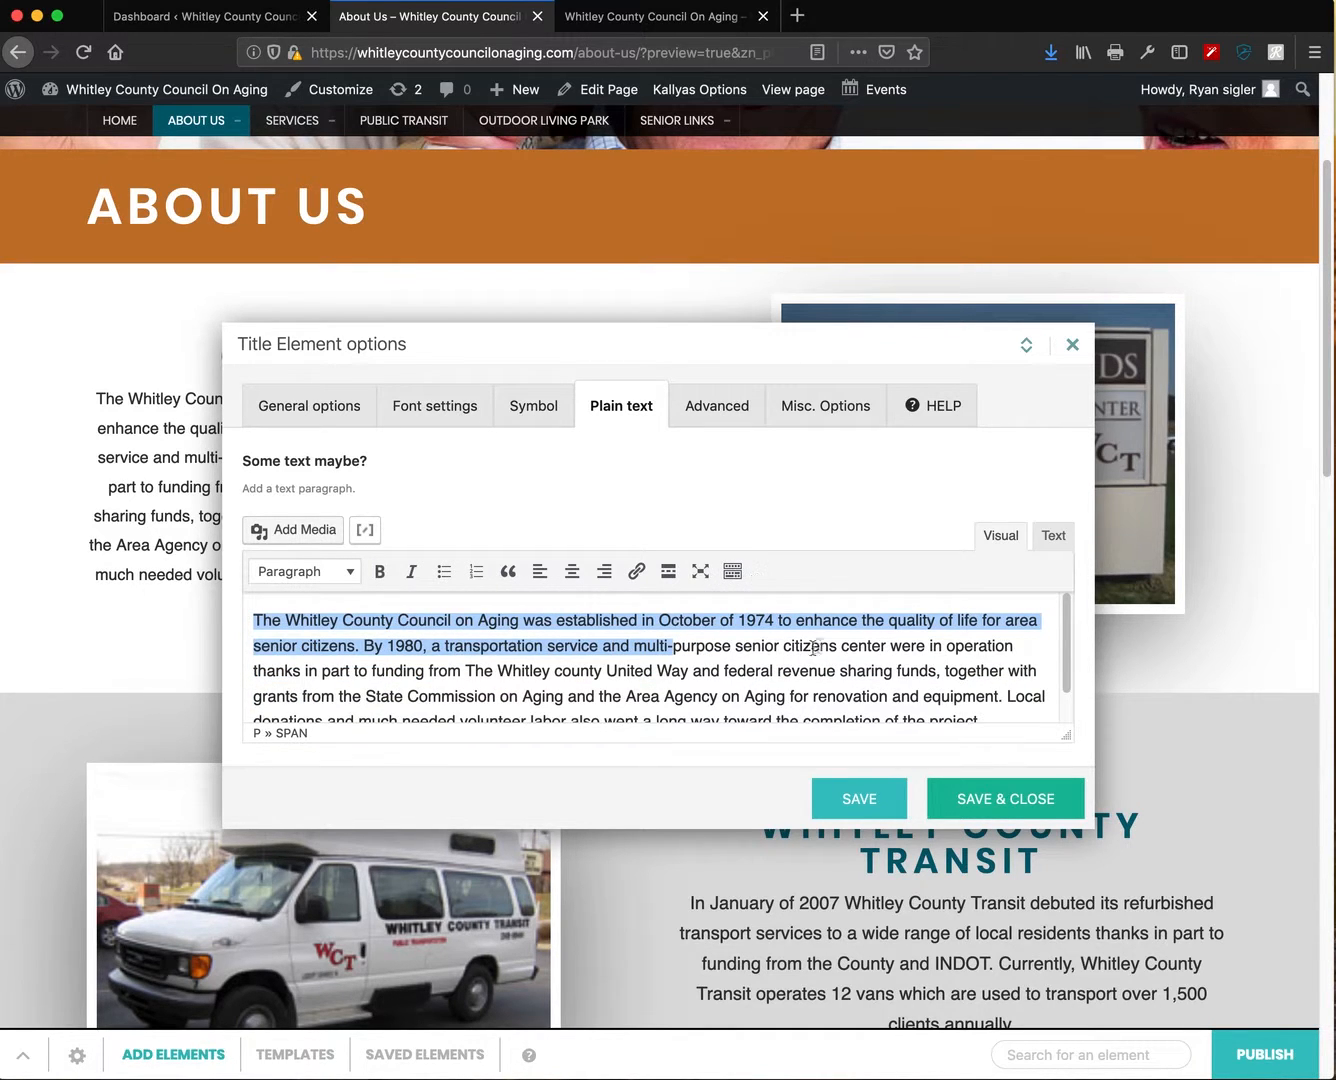
scroll(815, 647, down, 1)
drag(985, 699, 124, 576)
click(736, 575)
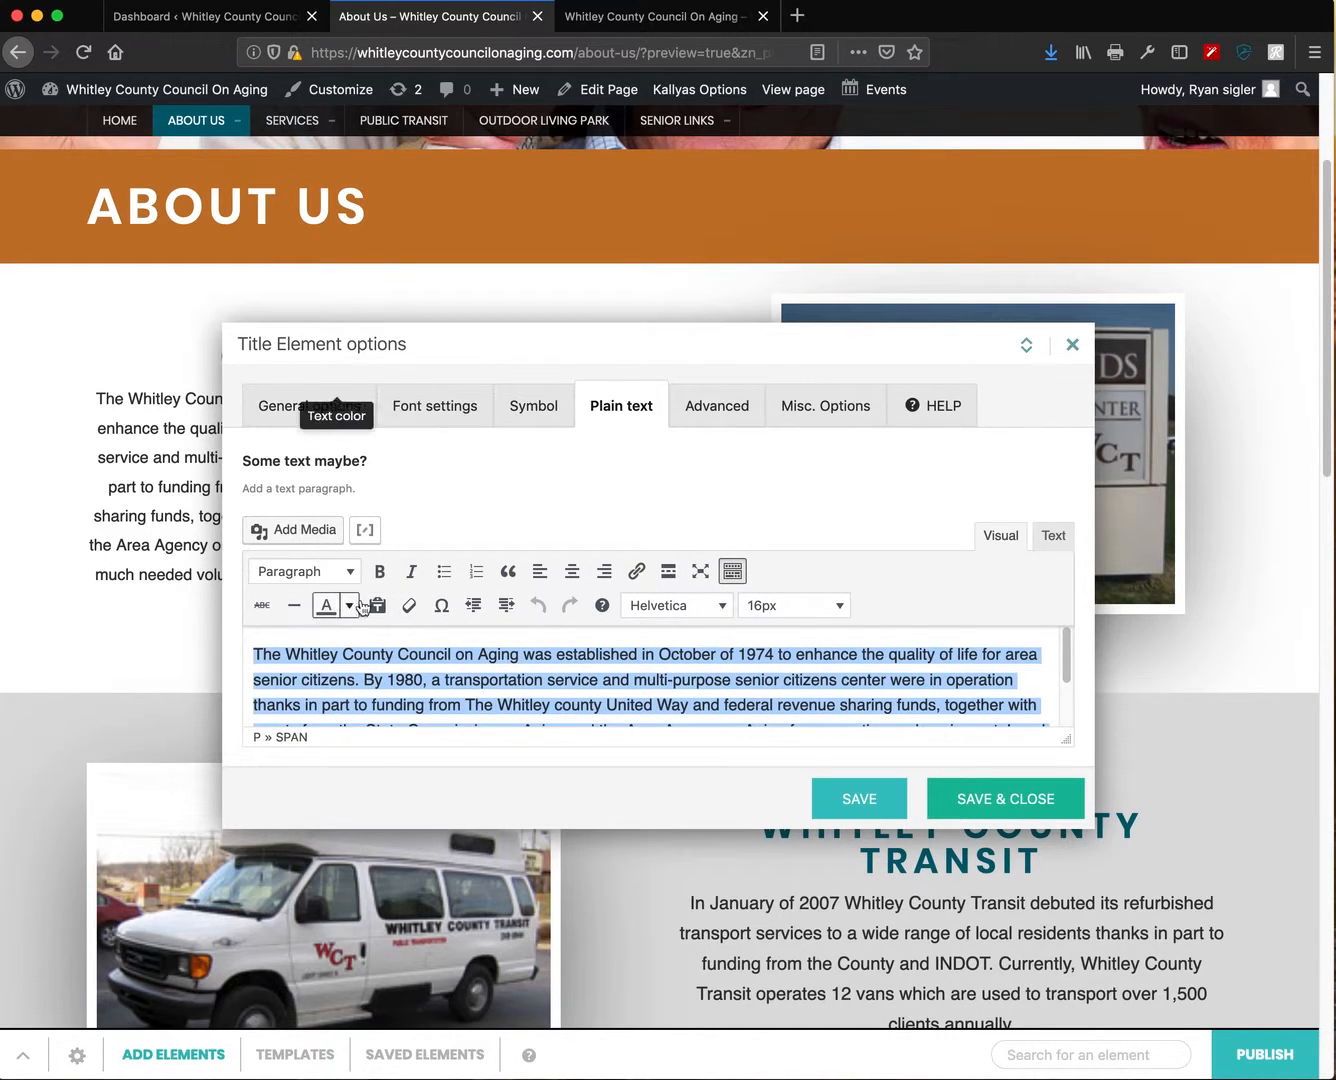
click(1073, 346)
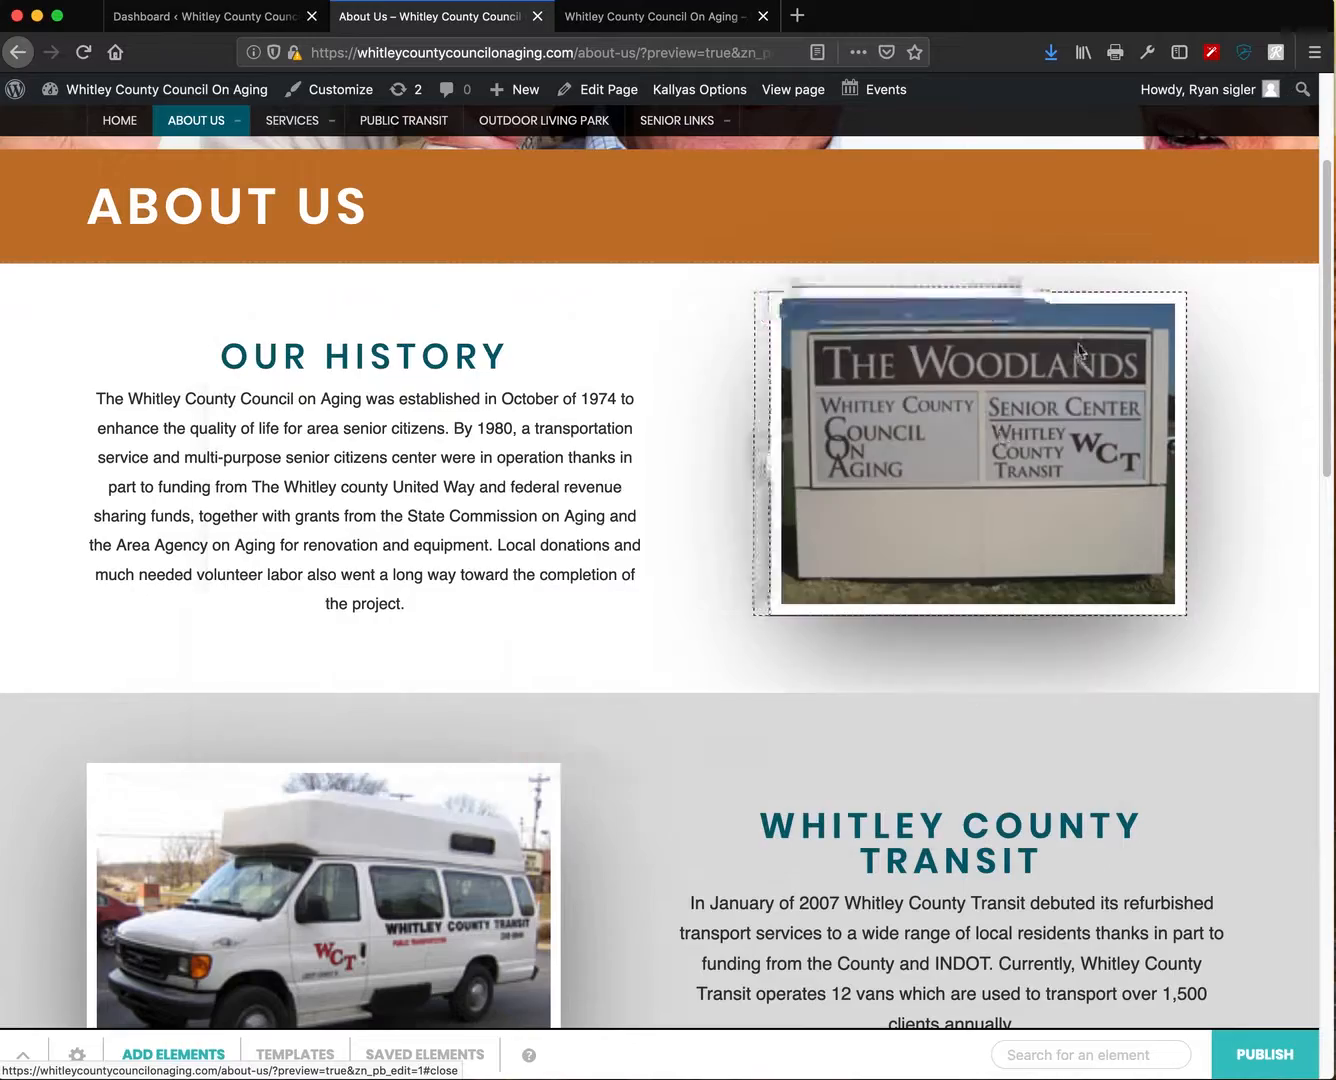
scroll(858, 710, down, 3)
scroll(858, 712, down, 10)
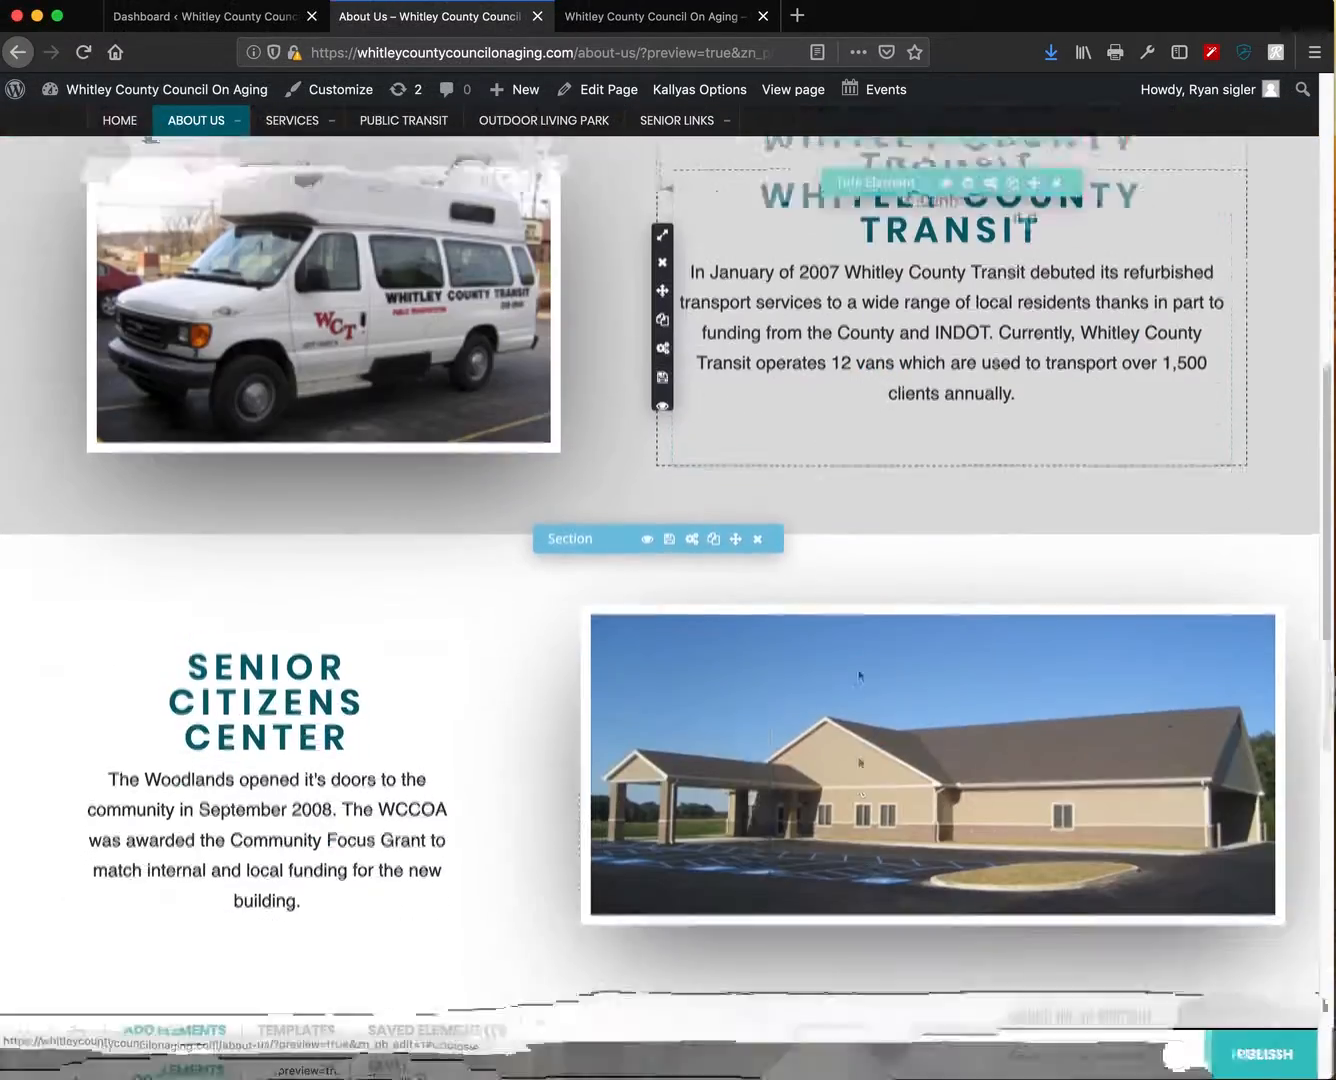
scroll(860, 712, down, 5)
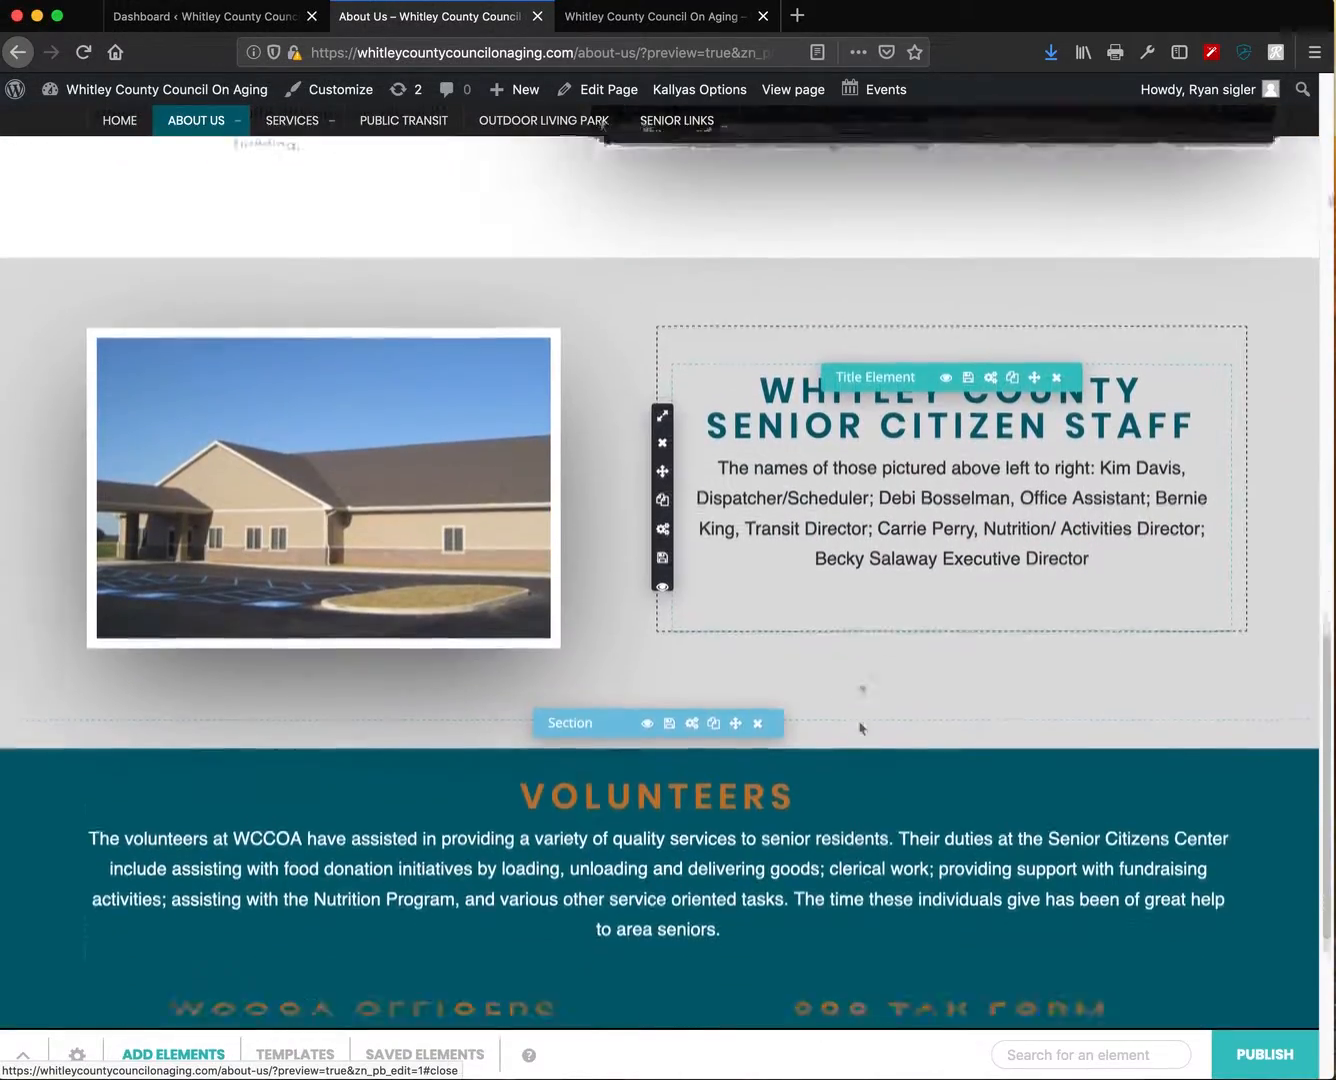
scroll(863, 709, down, 5)
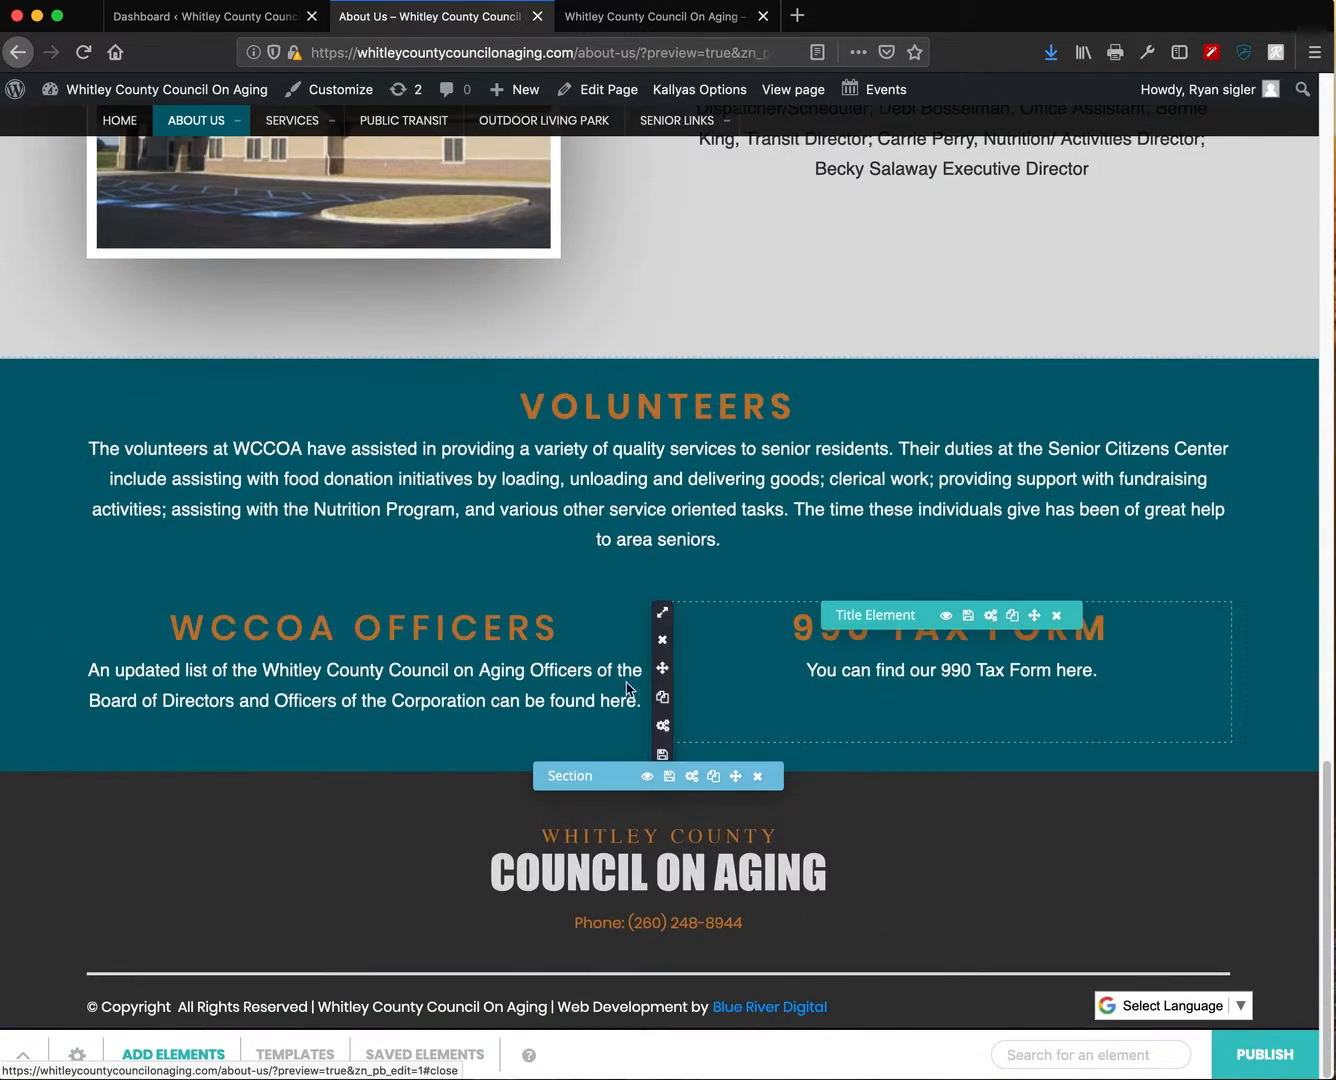
scroll(812, 673, up, 20)
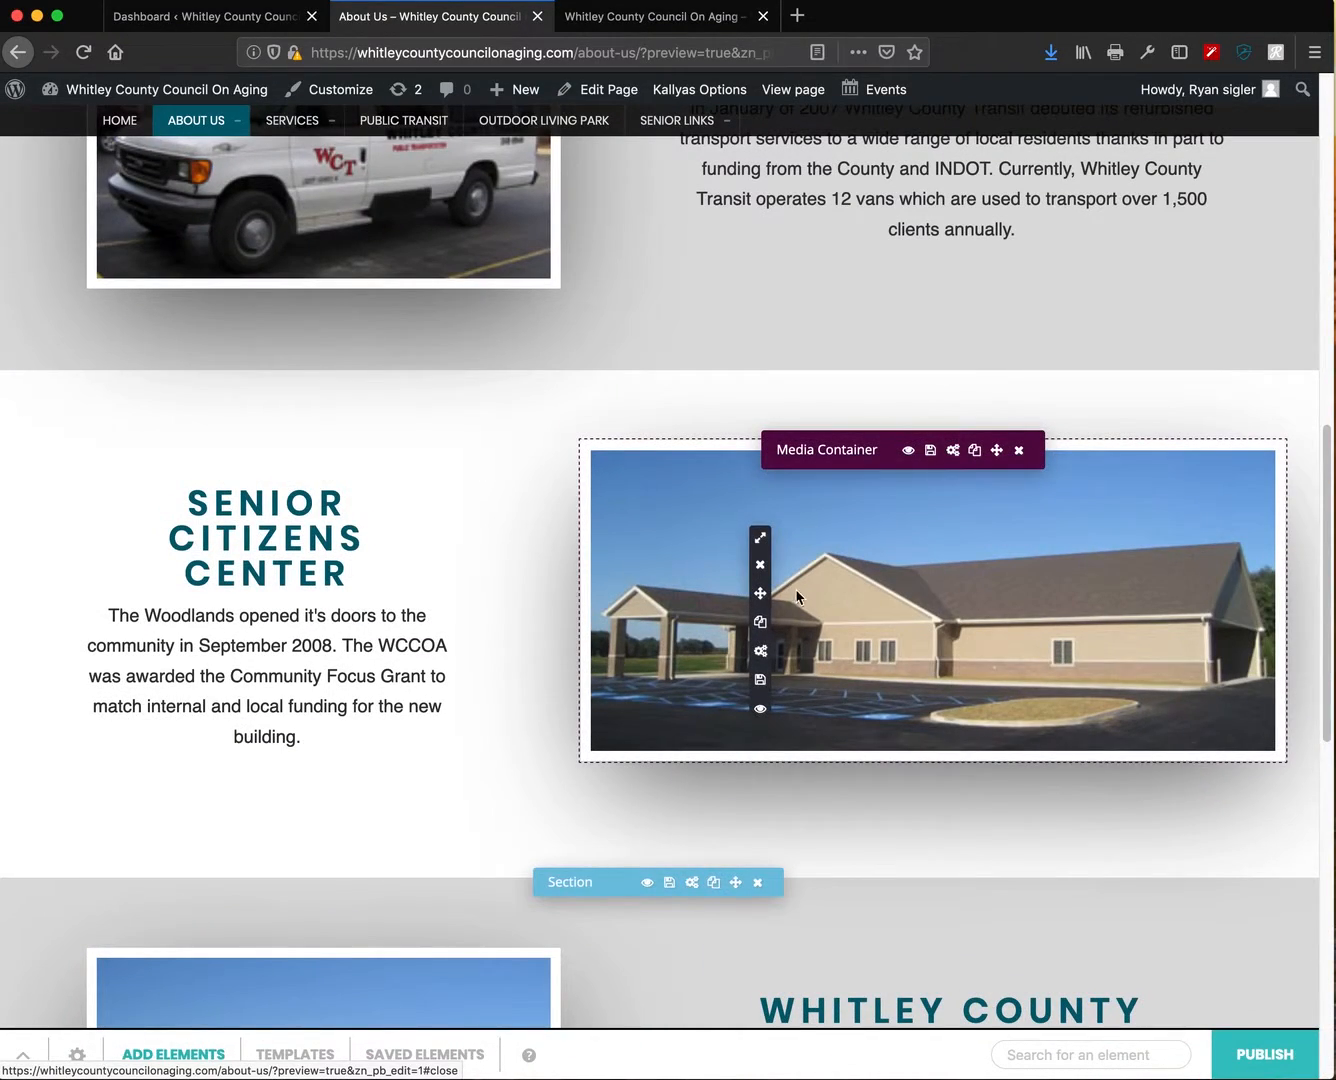
click(761, 539)
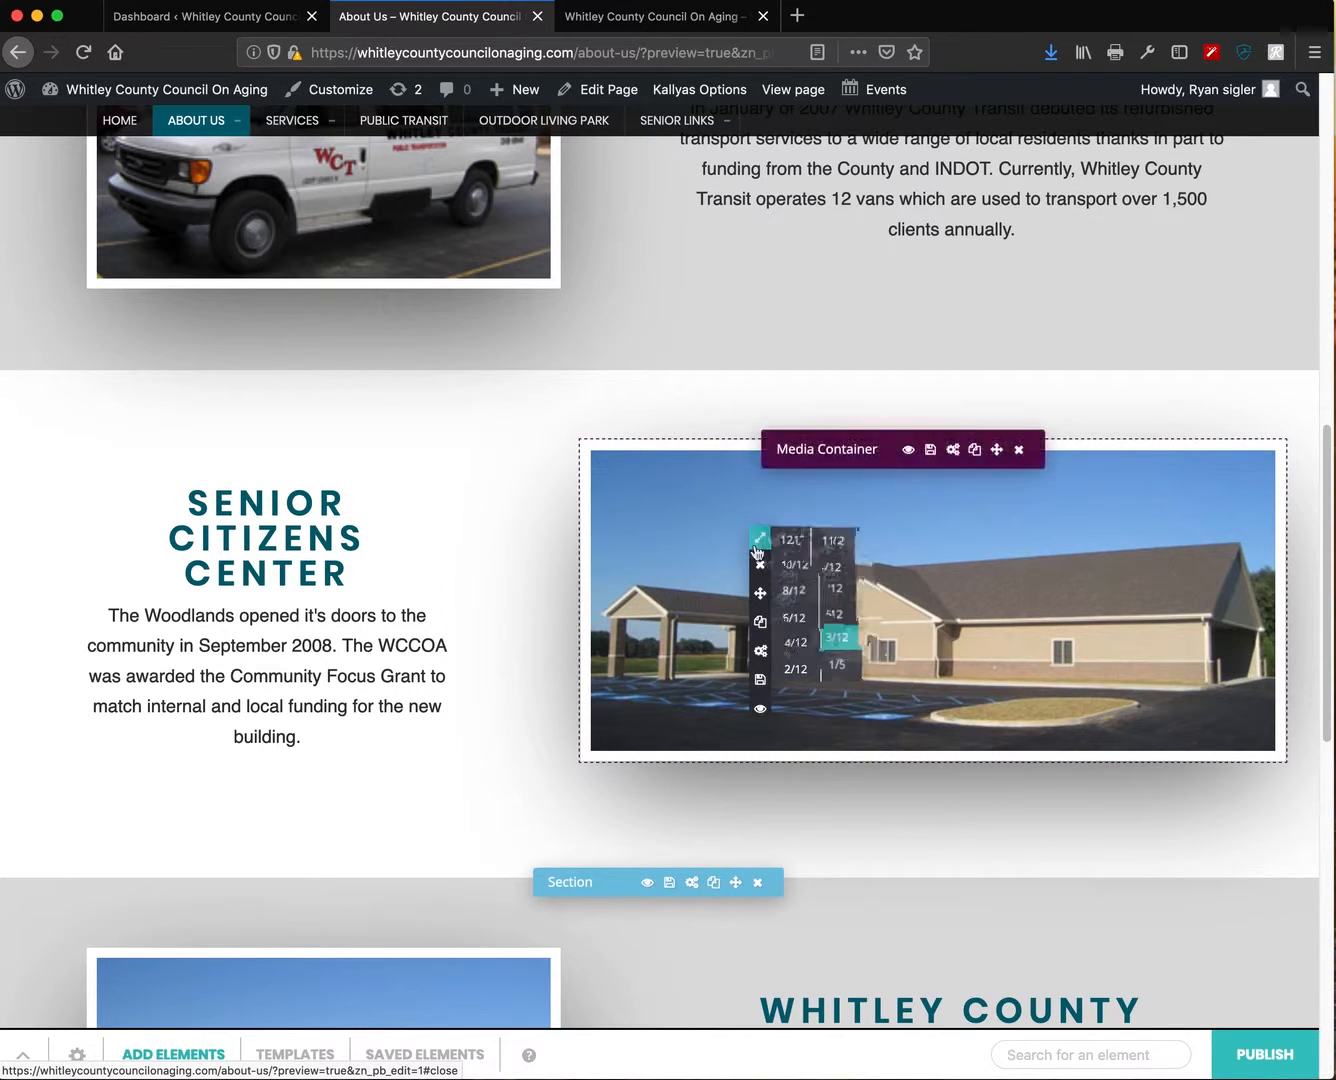
click(758, 540)
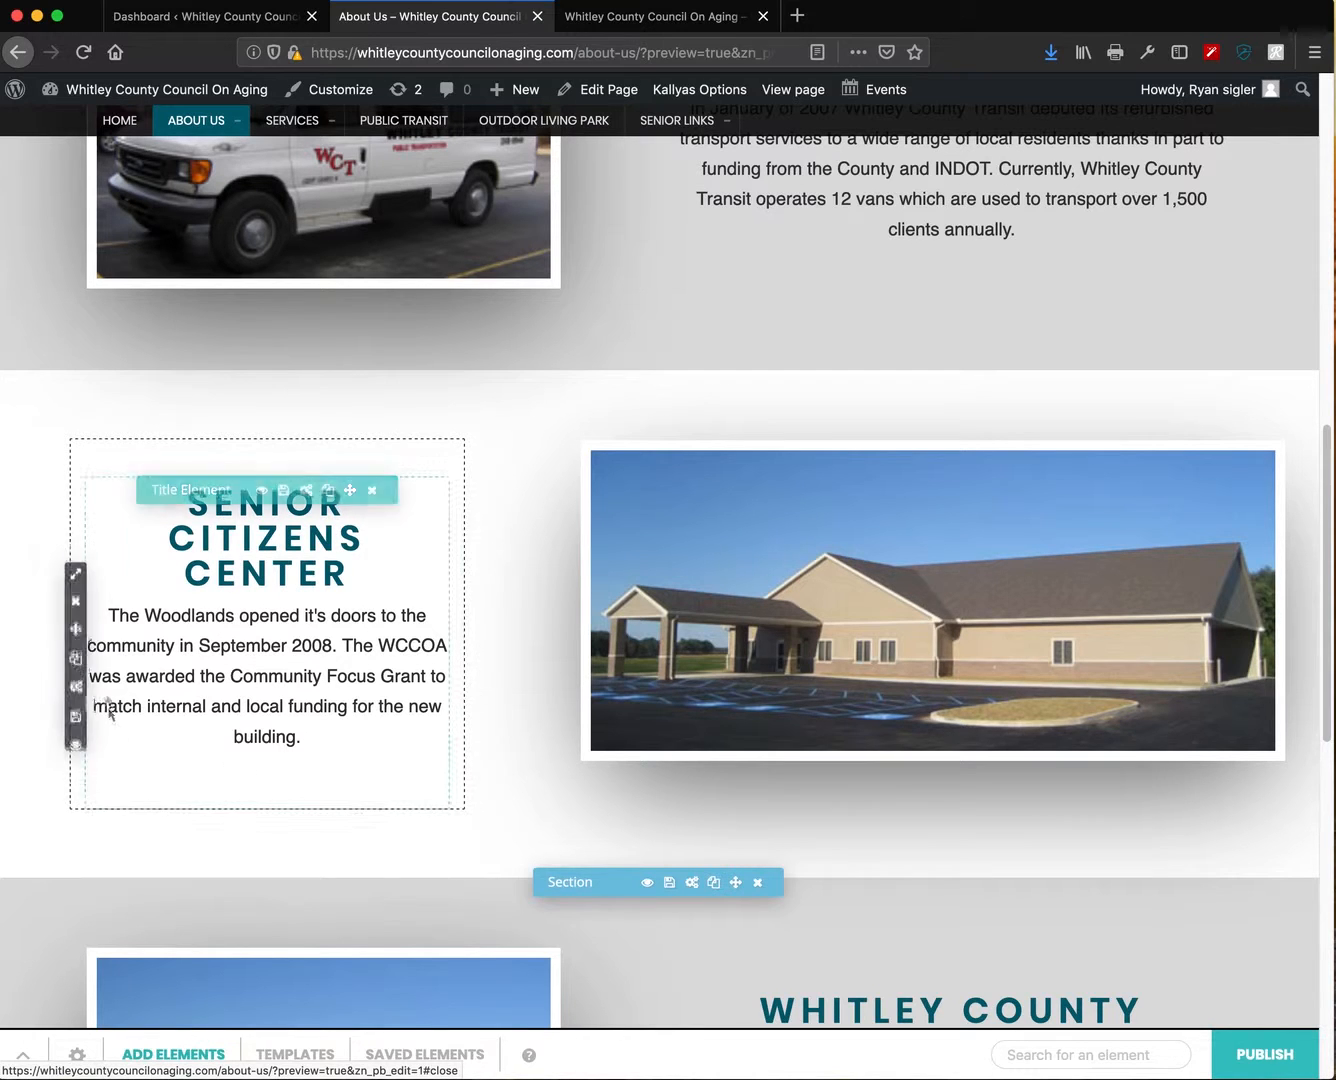
mouse_move(76, 558)
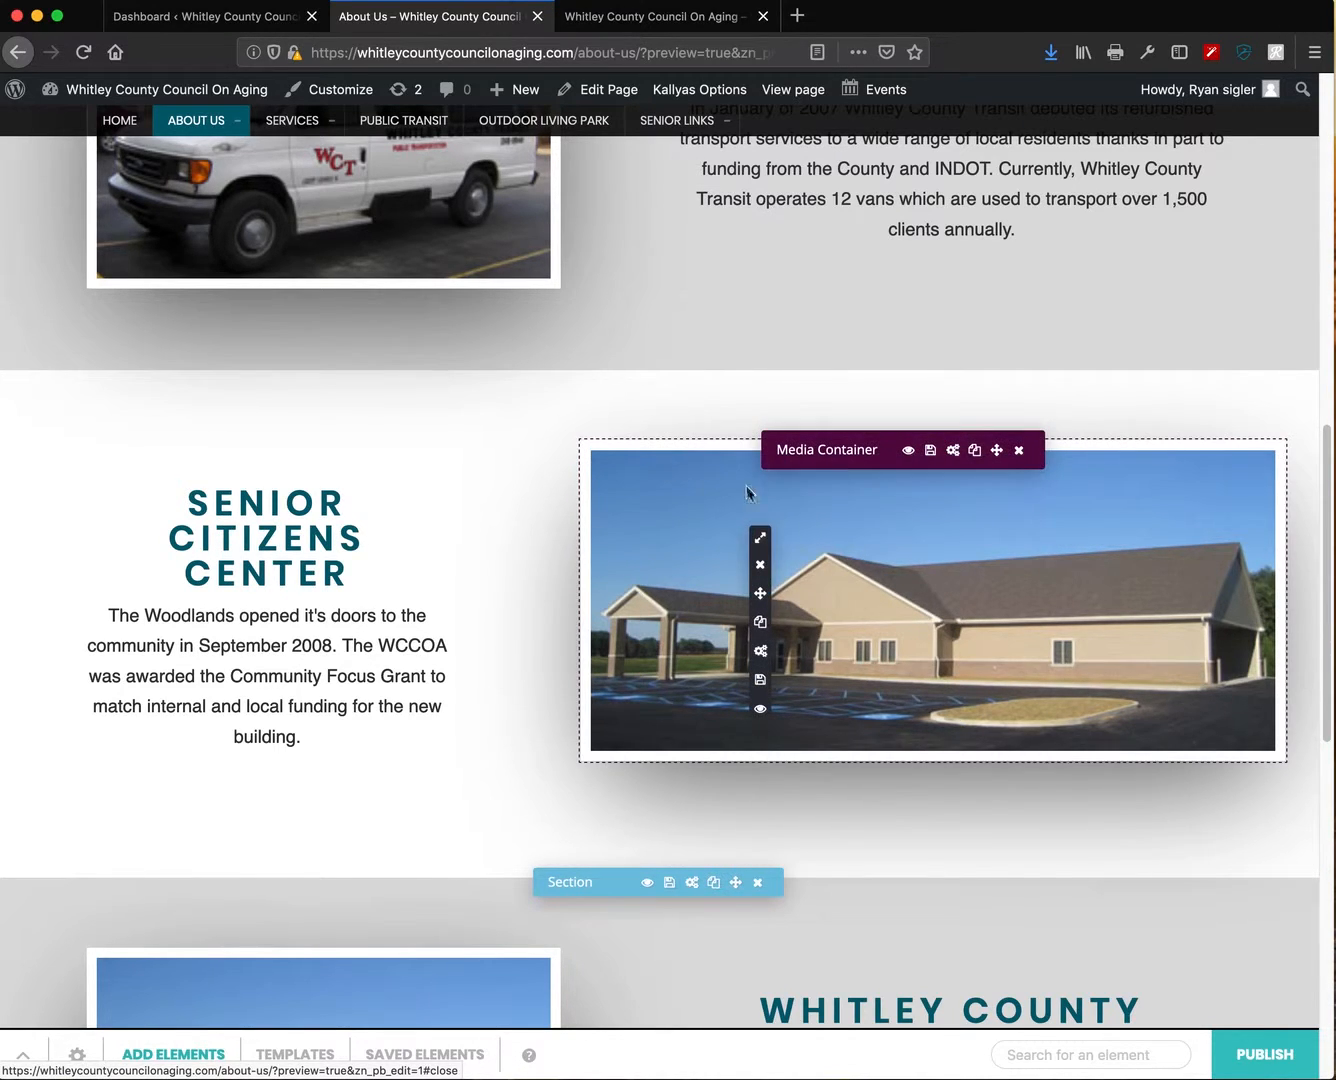
mouse_move(759, 540)
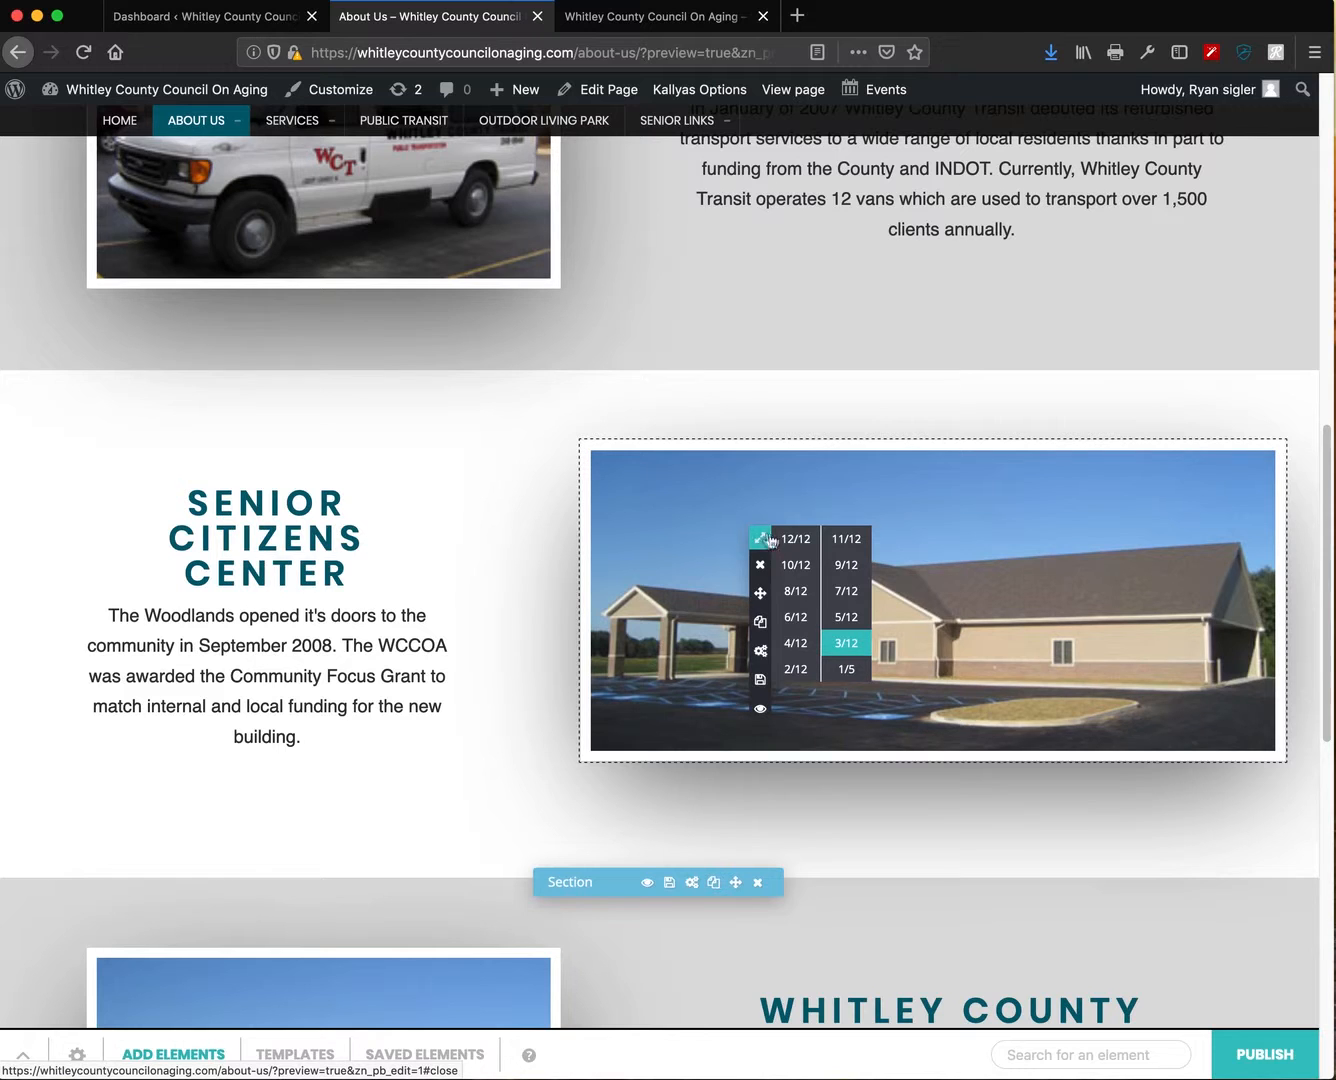
click(797, 590)
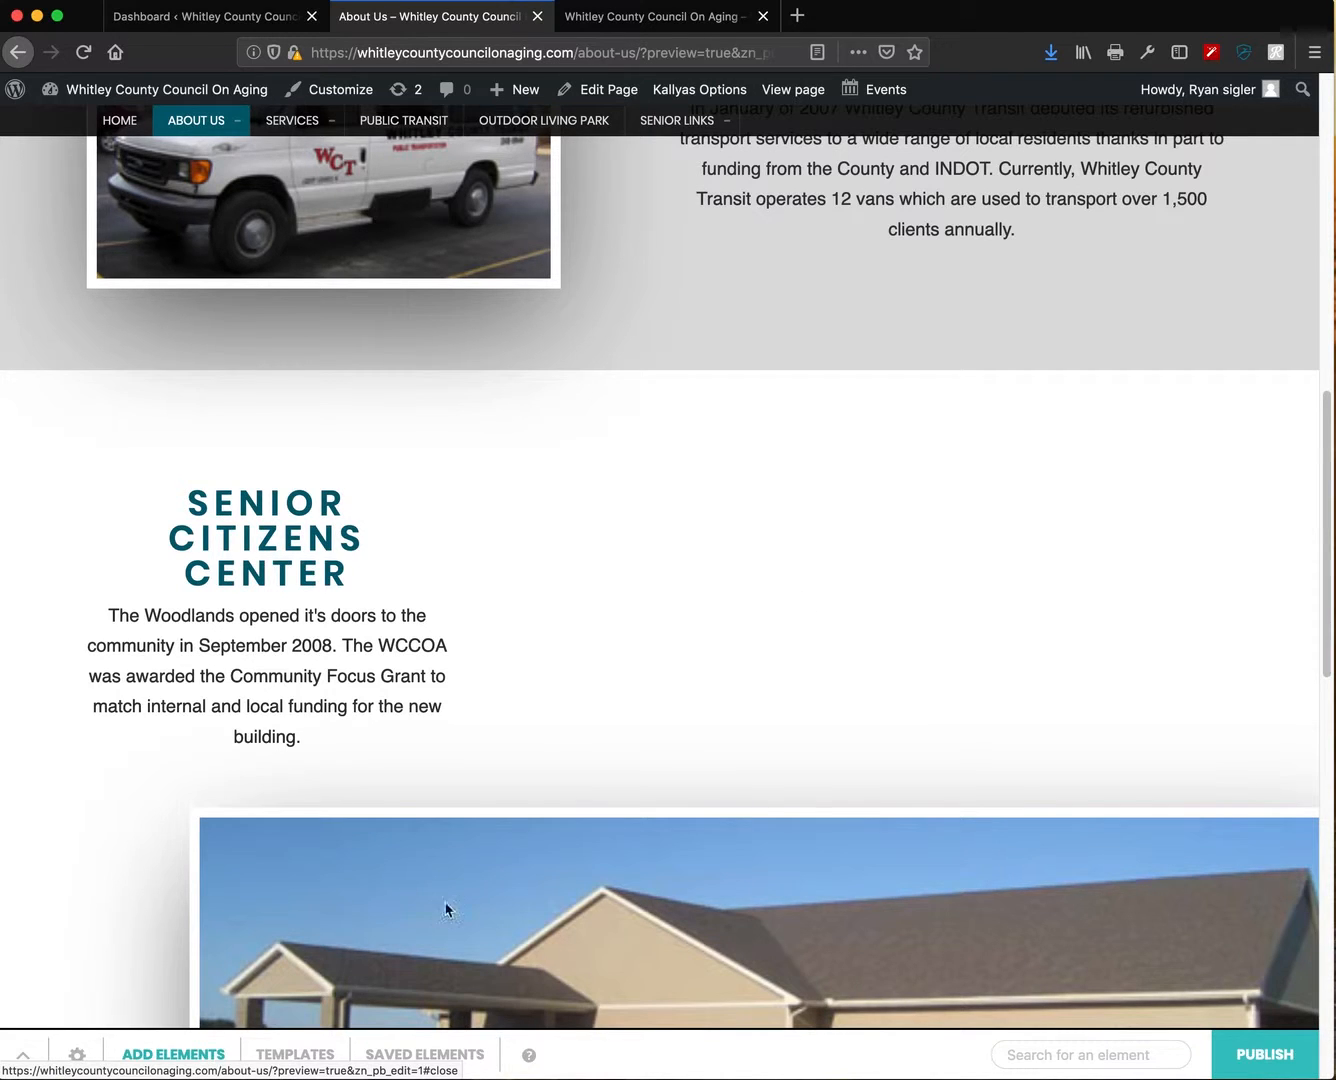
scroll(369, 919, down, 4)
mouse_move(368, 536)
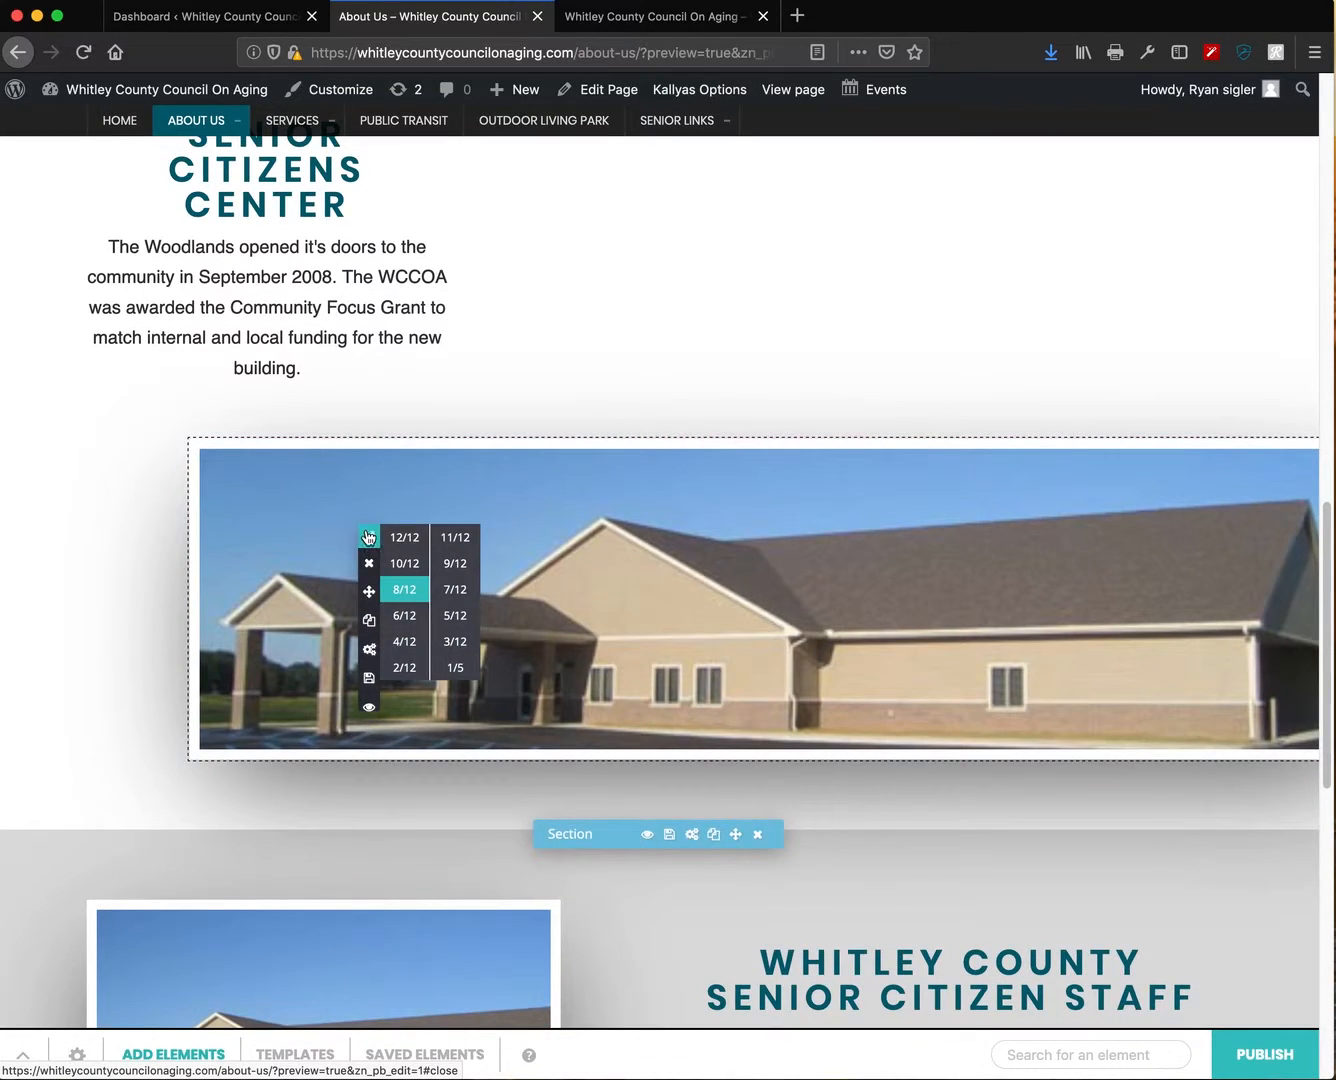
click(405, 614)
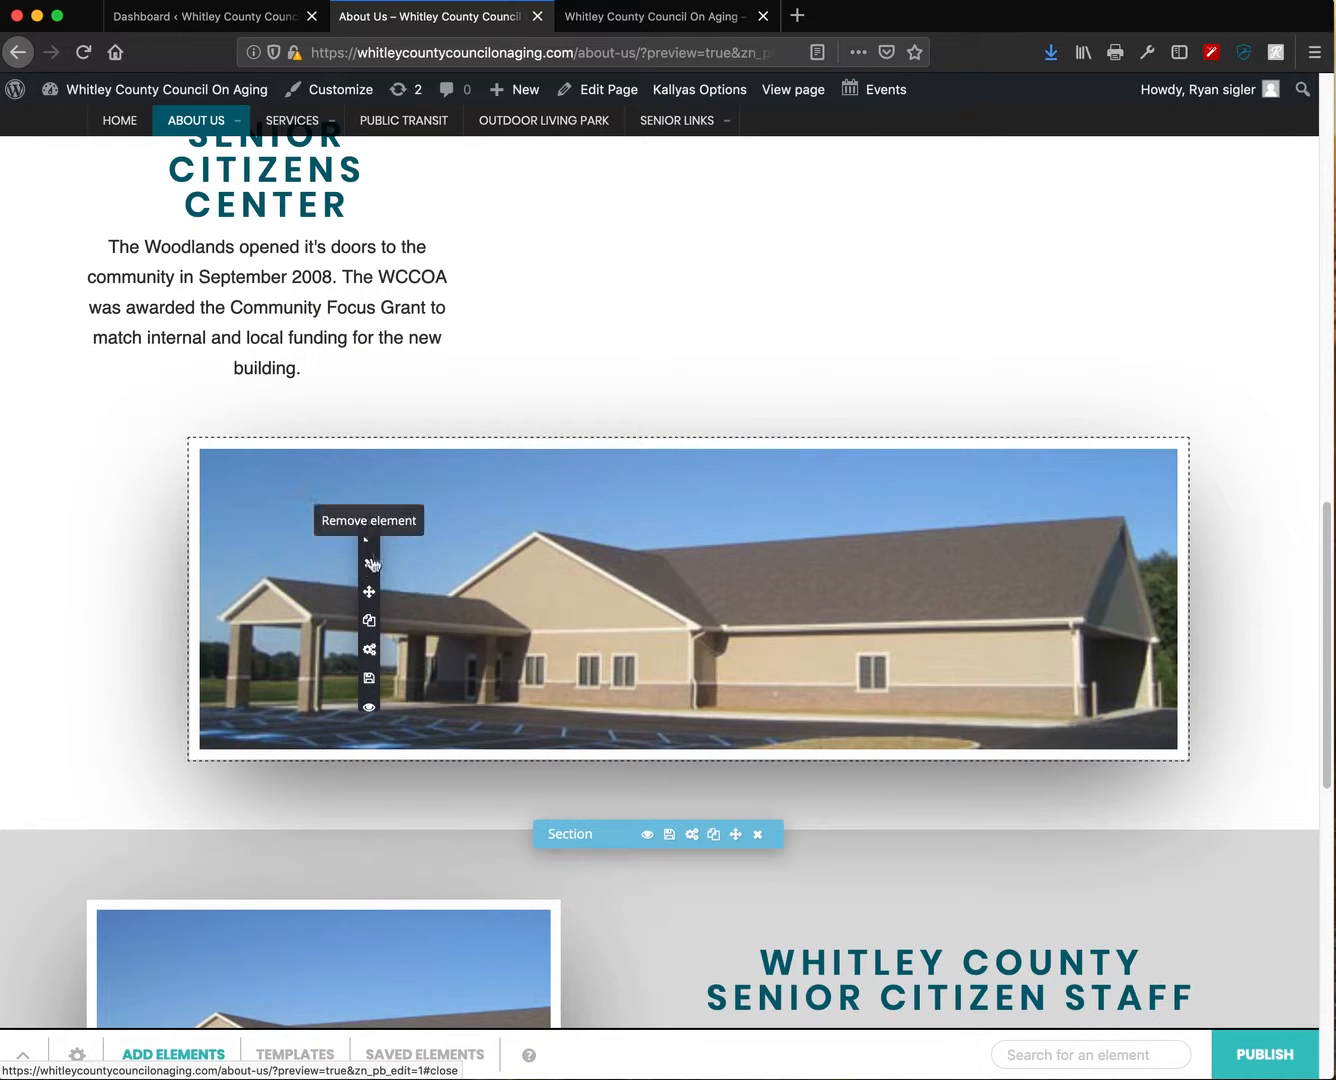
mouse_move(369, 540)
click(459, 641)
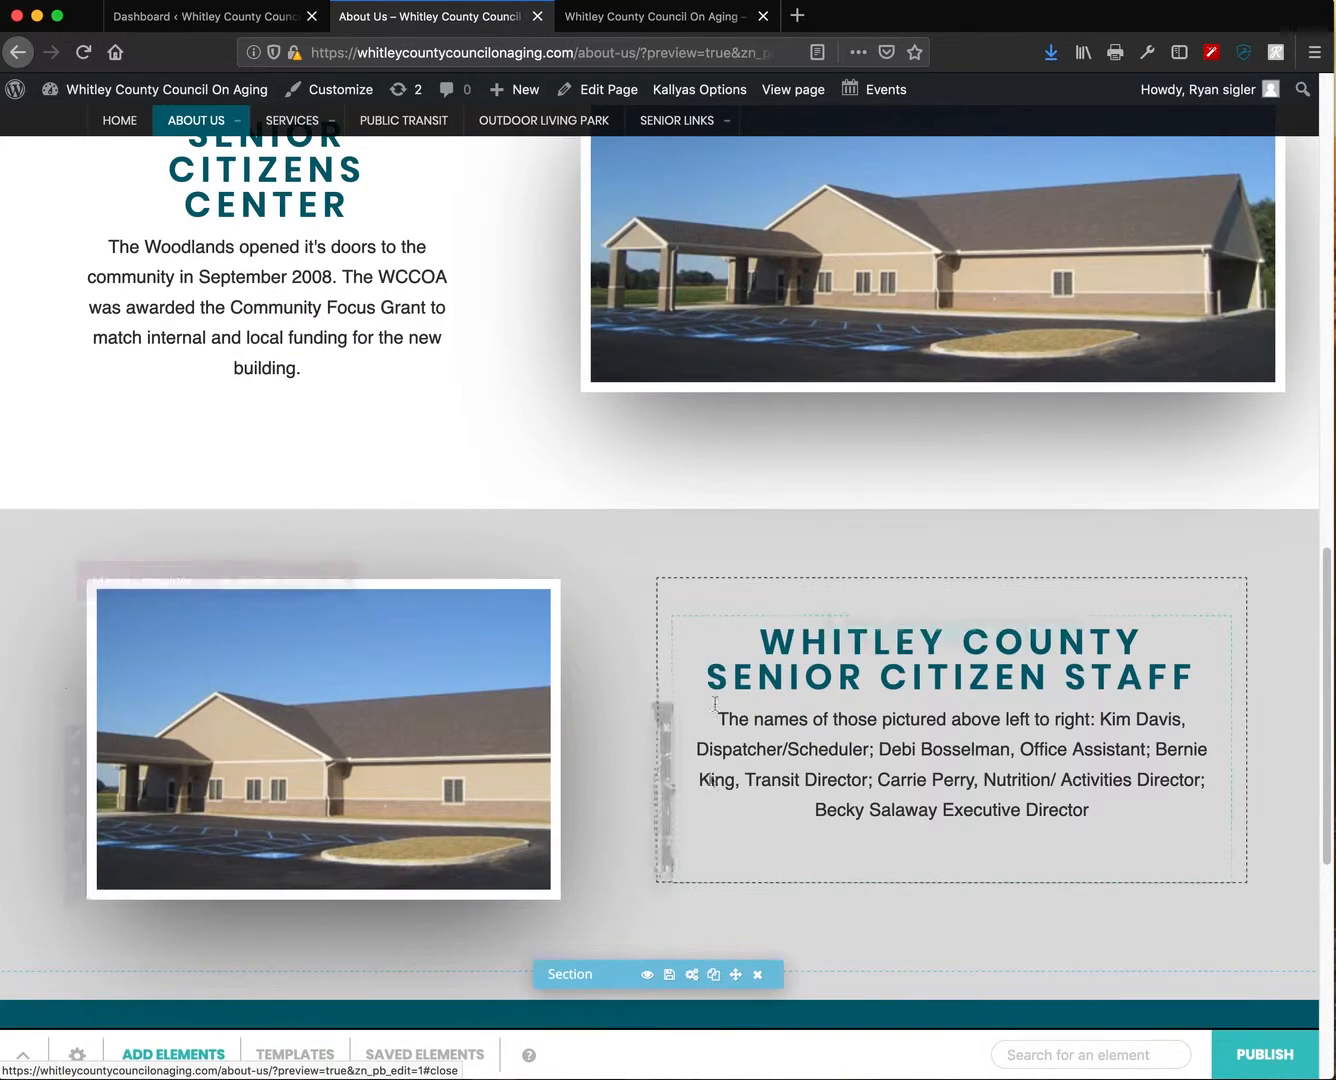
scroll(717, 847, up, 4)
scroll(717, 848, up, 2)
scroll(872, 759, down, 2)
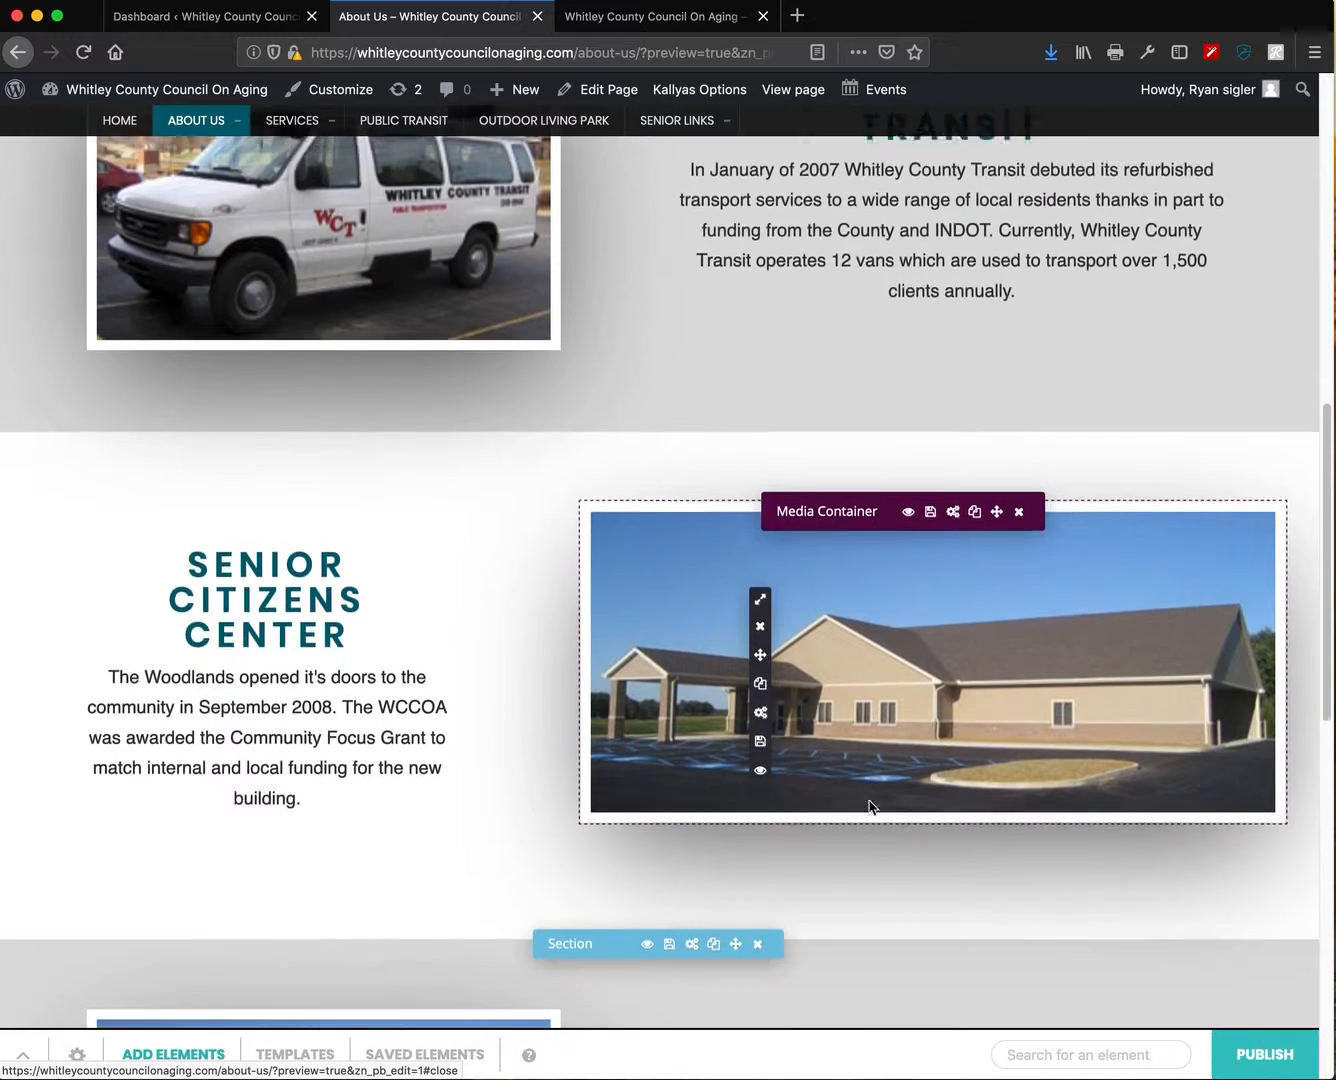
click(953, 498)
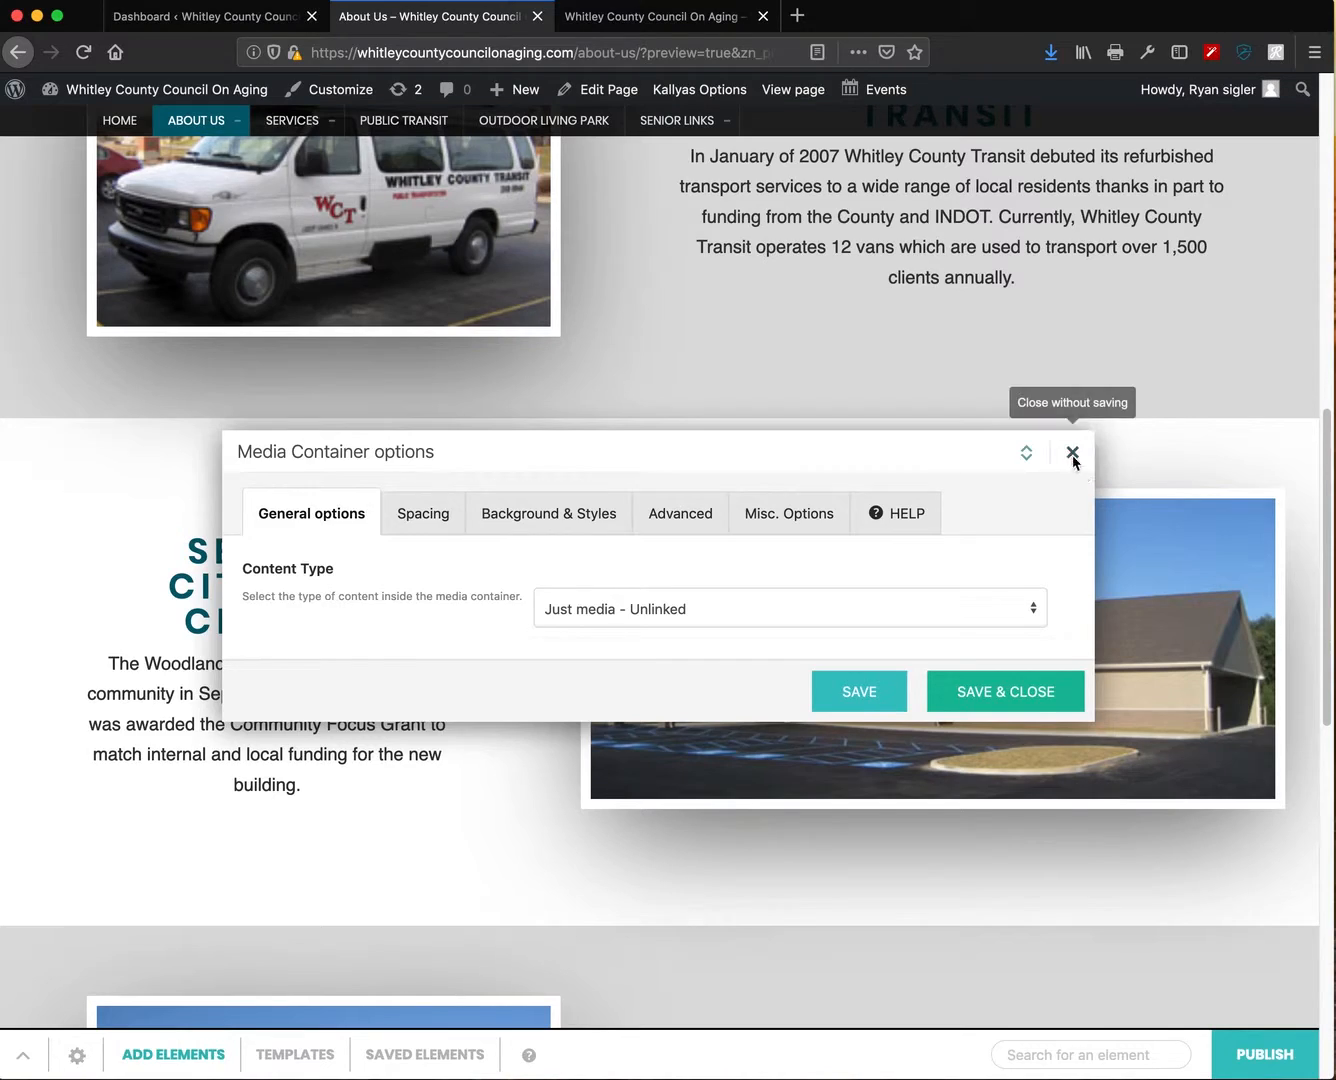
click(1072, 455)
scroll(815, 798, down, 5)
scroll(823, 797, down, 3)
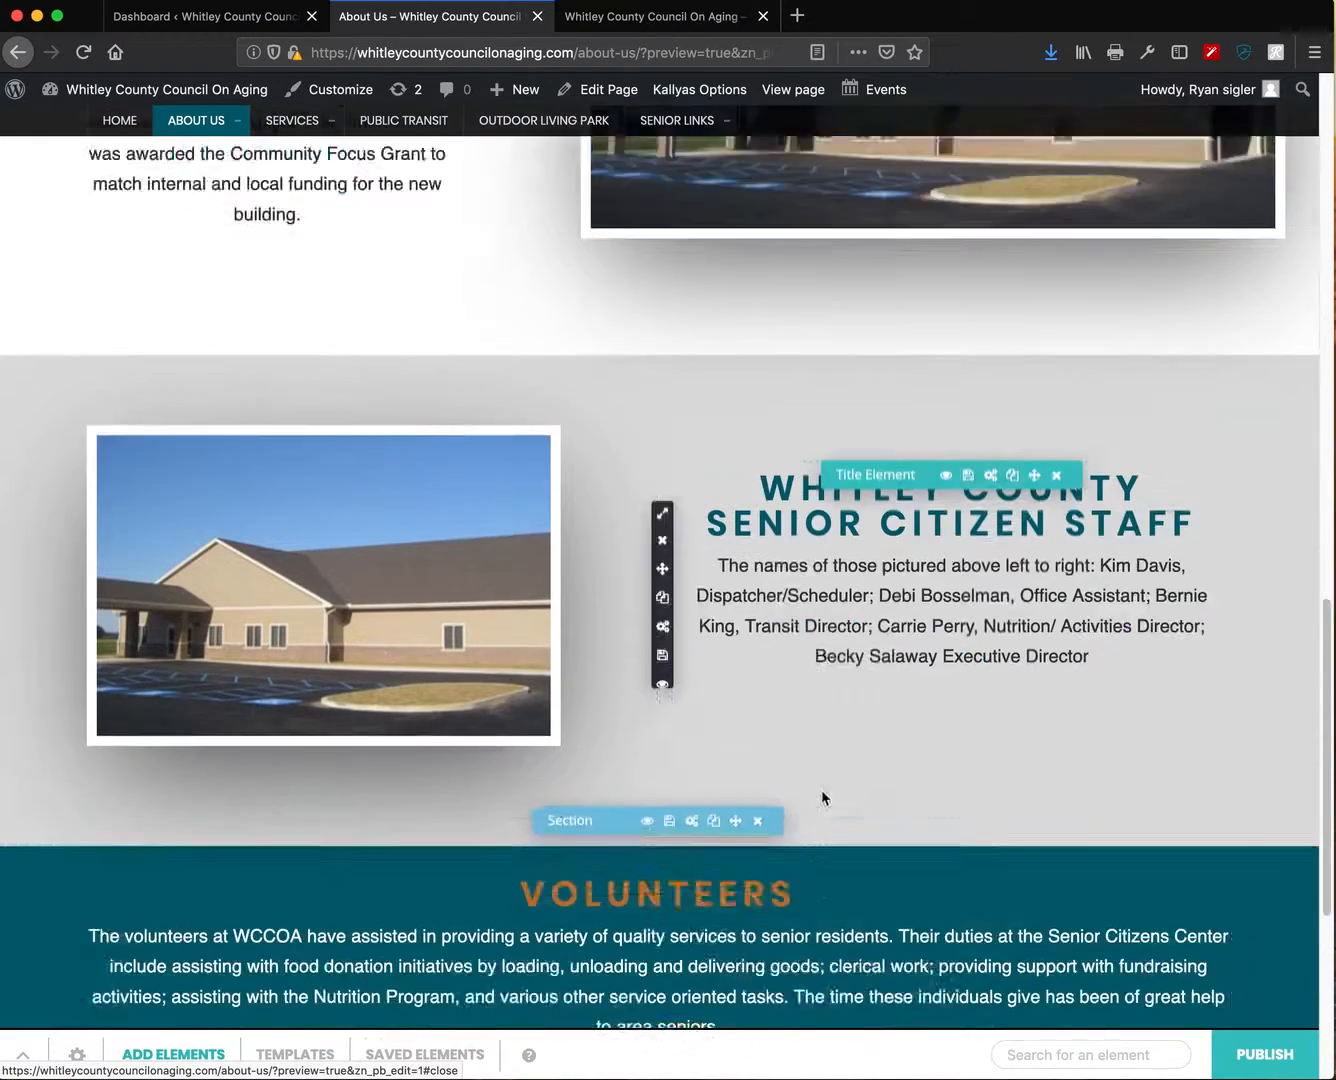
scroll(824, 798, down, 1)
mouse_move(78, 443)
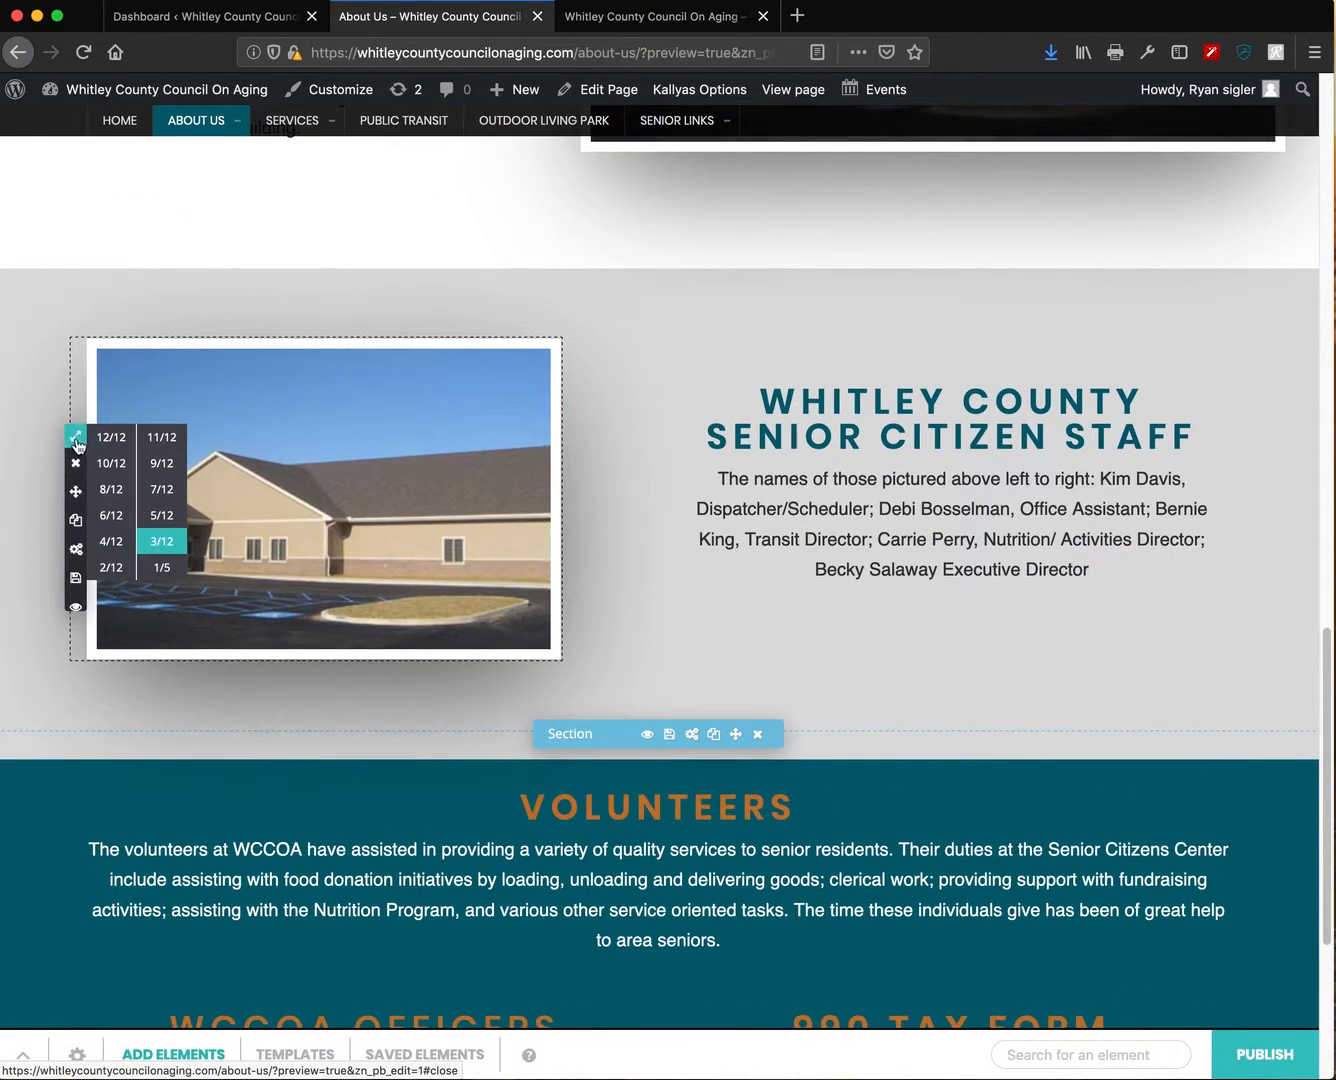
scroll(660, 561, down, 3)
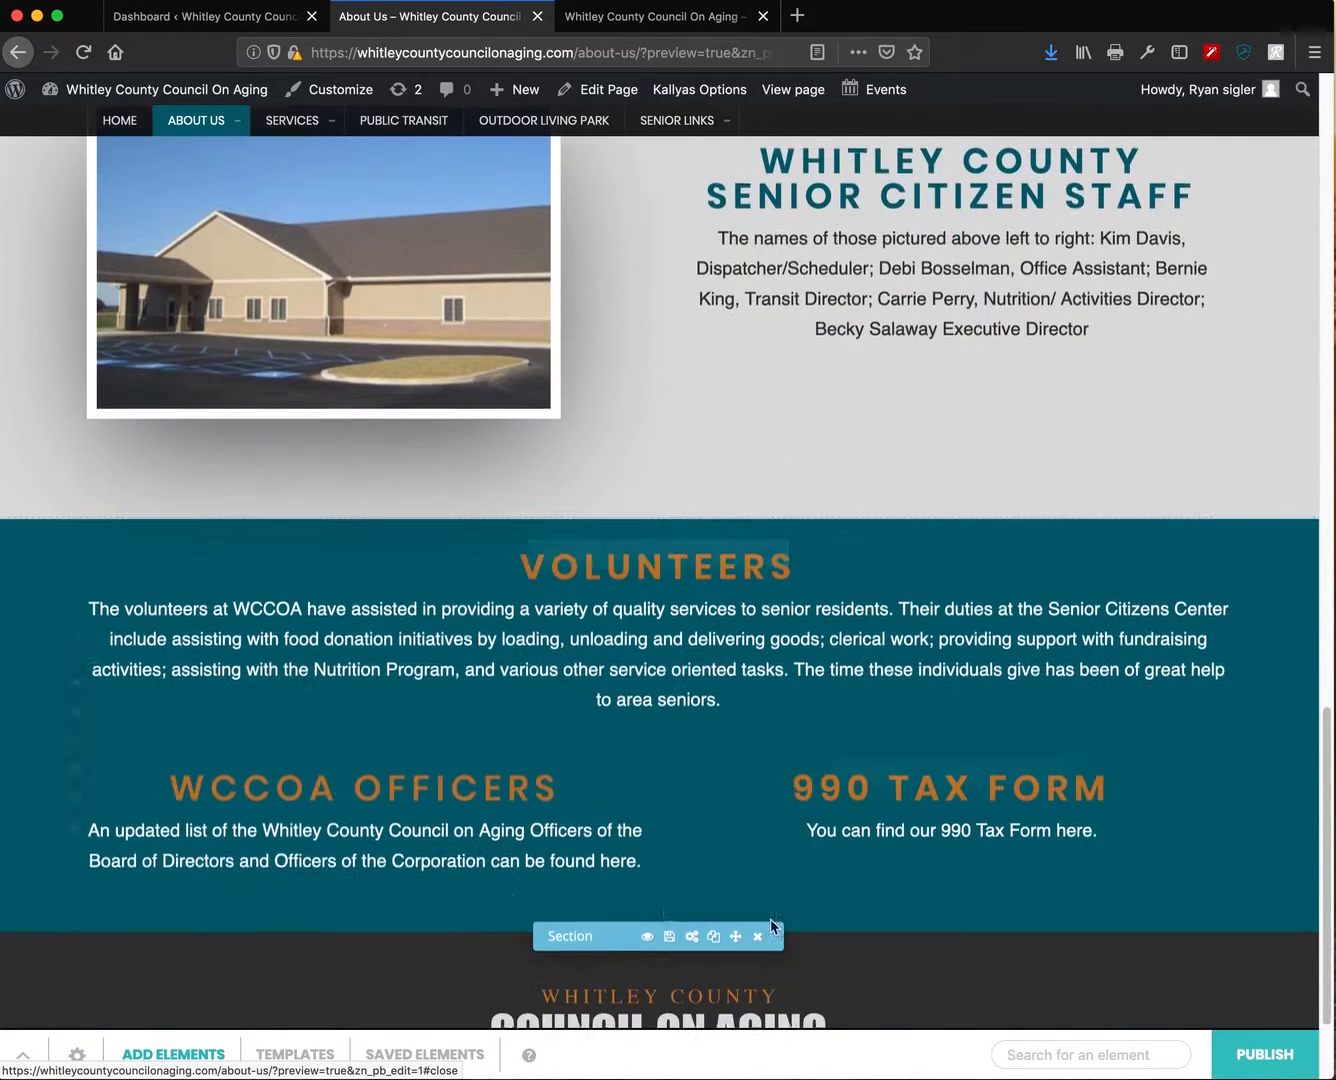
mouse_move(72, 775)
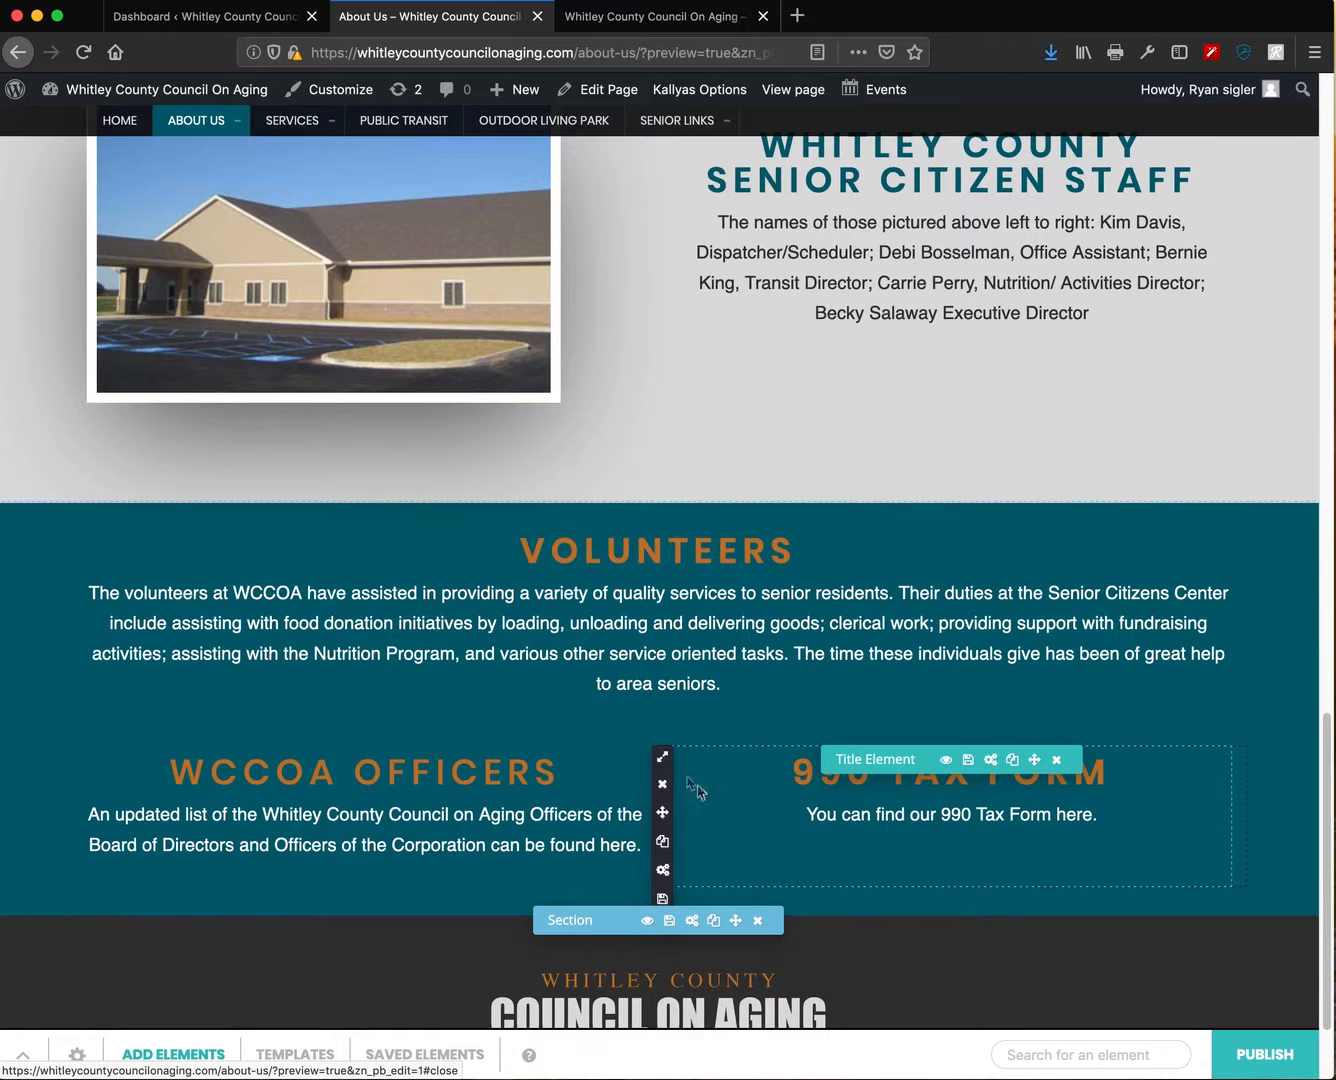
mouse_move(661, 758)
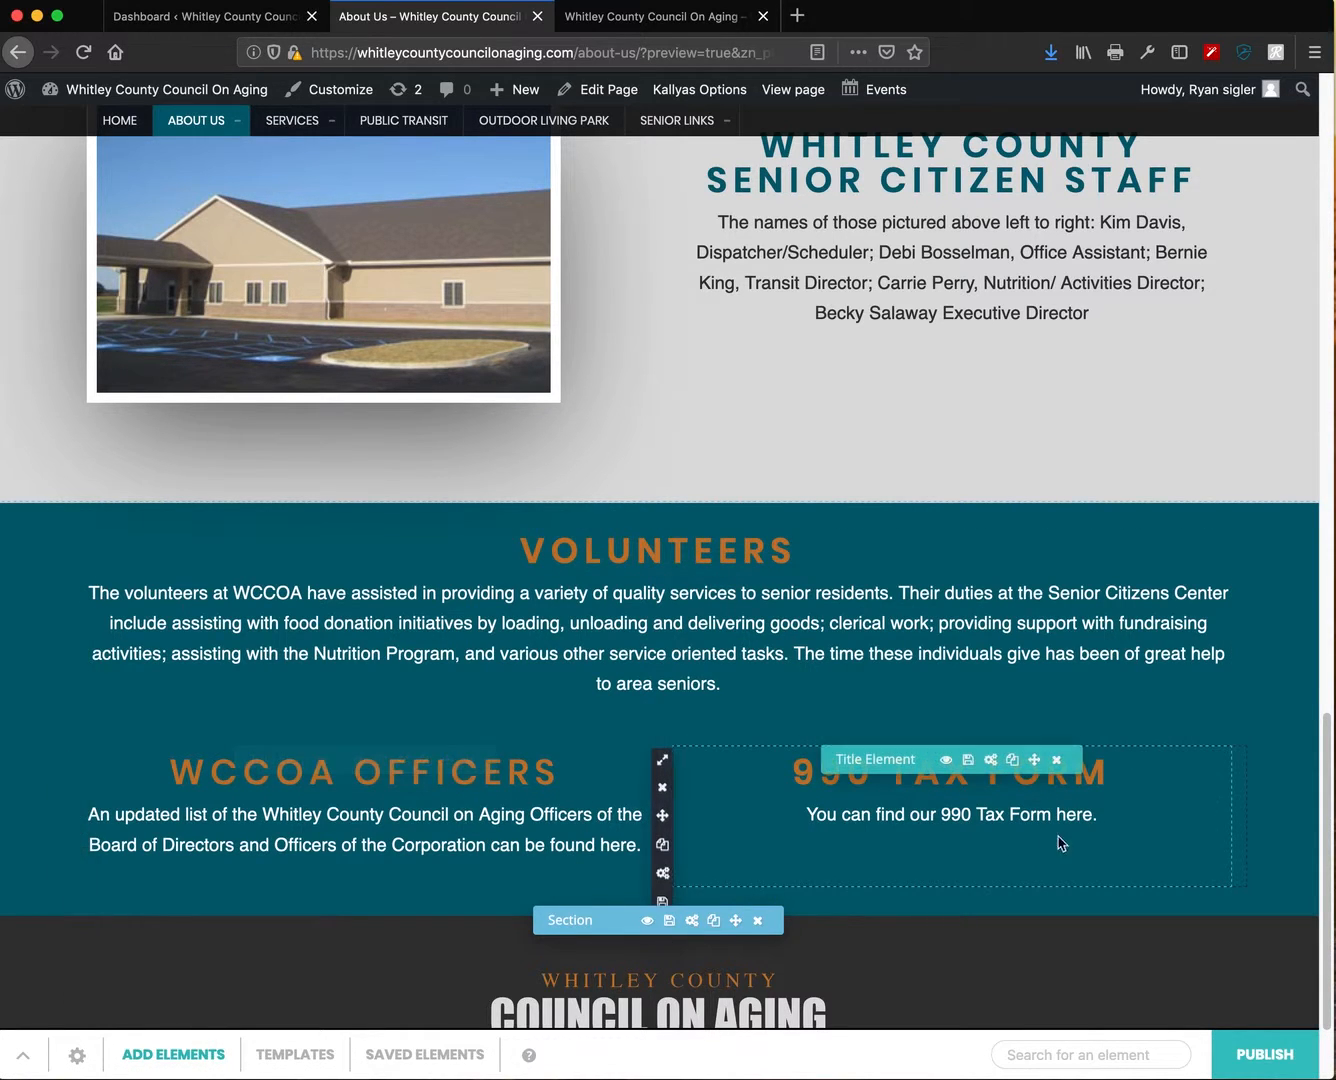
scroll(1064, 808, down, 2)
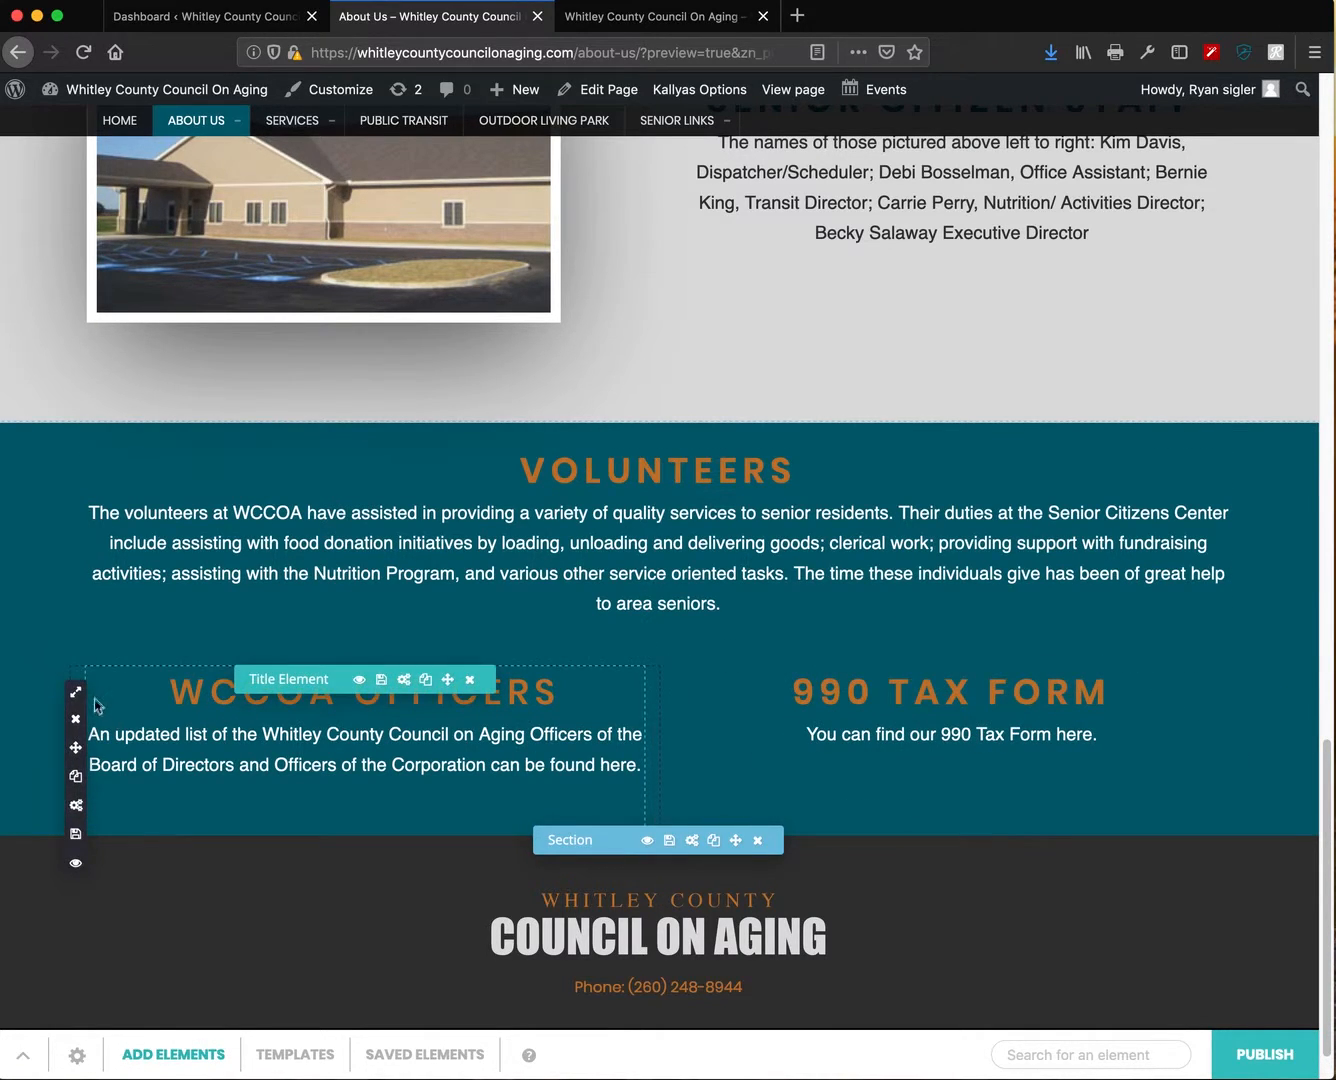
- Narrow the WCCOA Officers and 990 Tax Form columns to 4/12
mouse_move(69, 697)
click(110, 795)
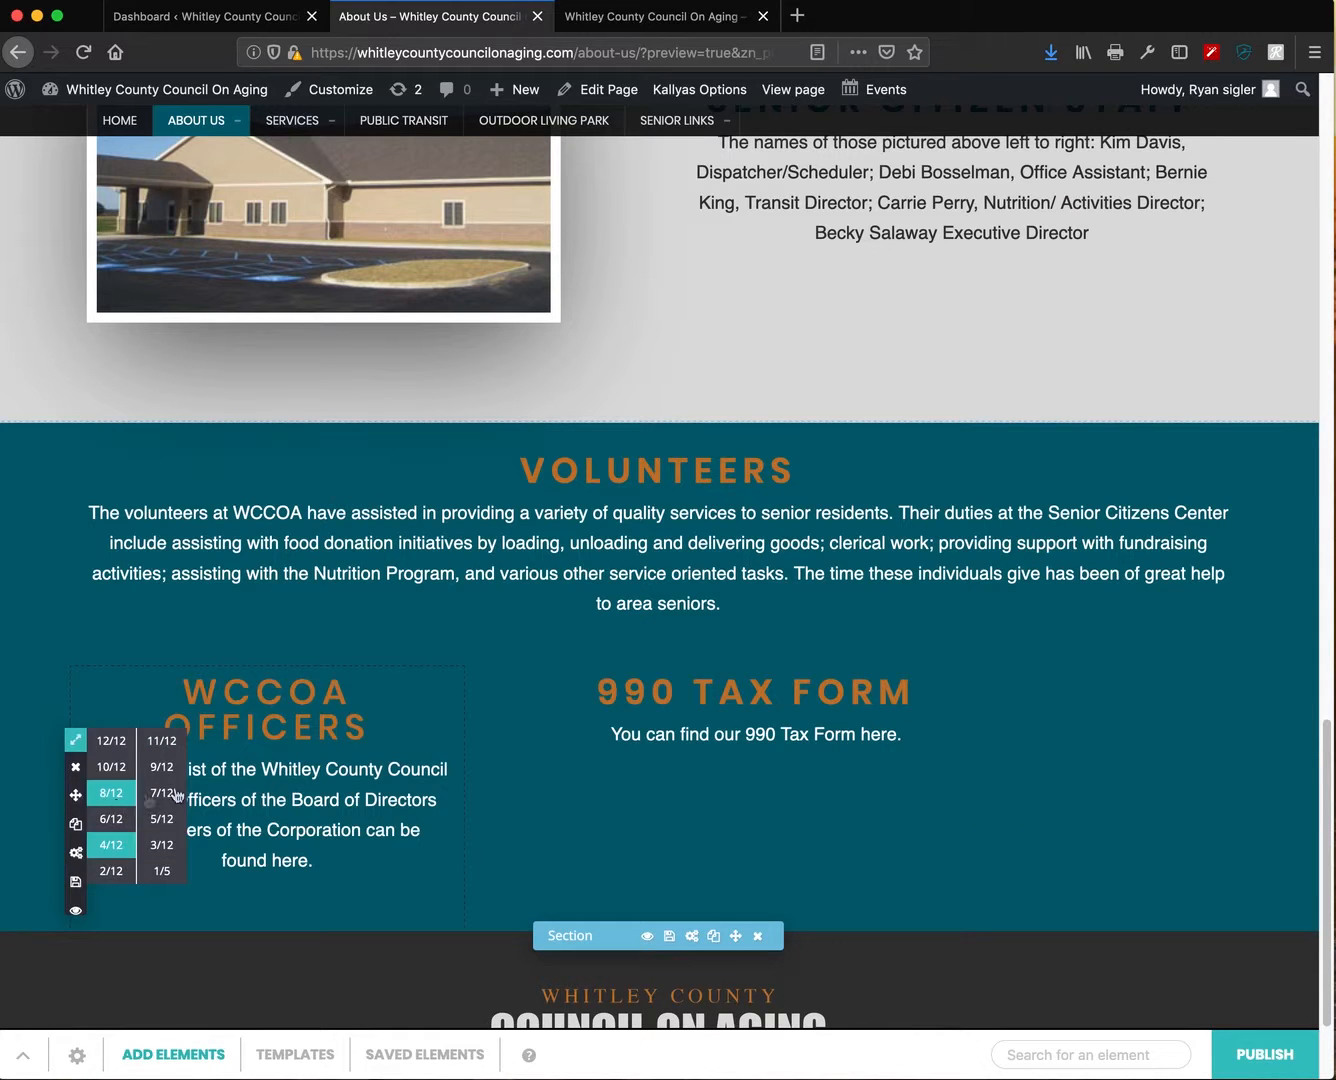
mouse_move(465, 678)
click(502, 781)
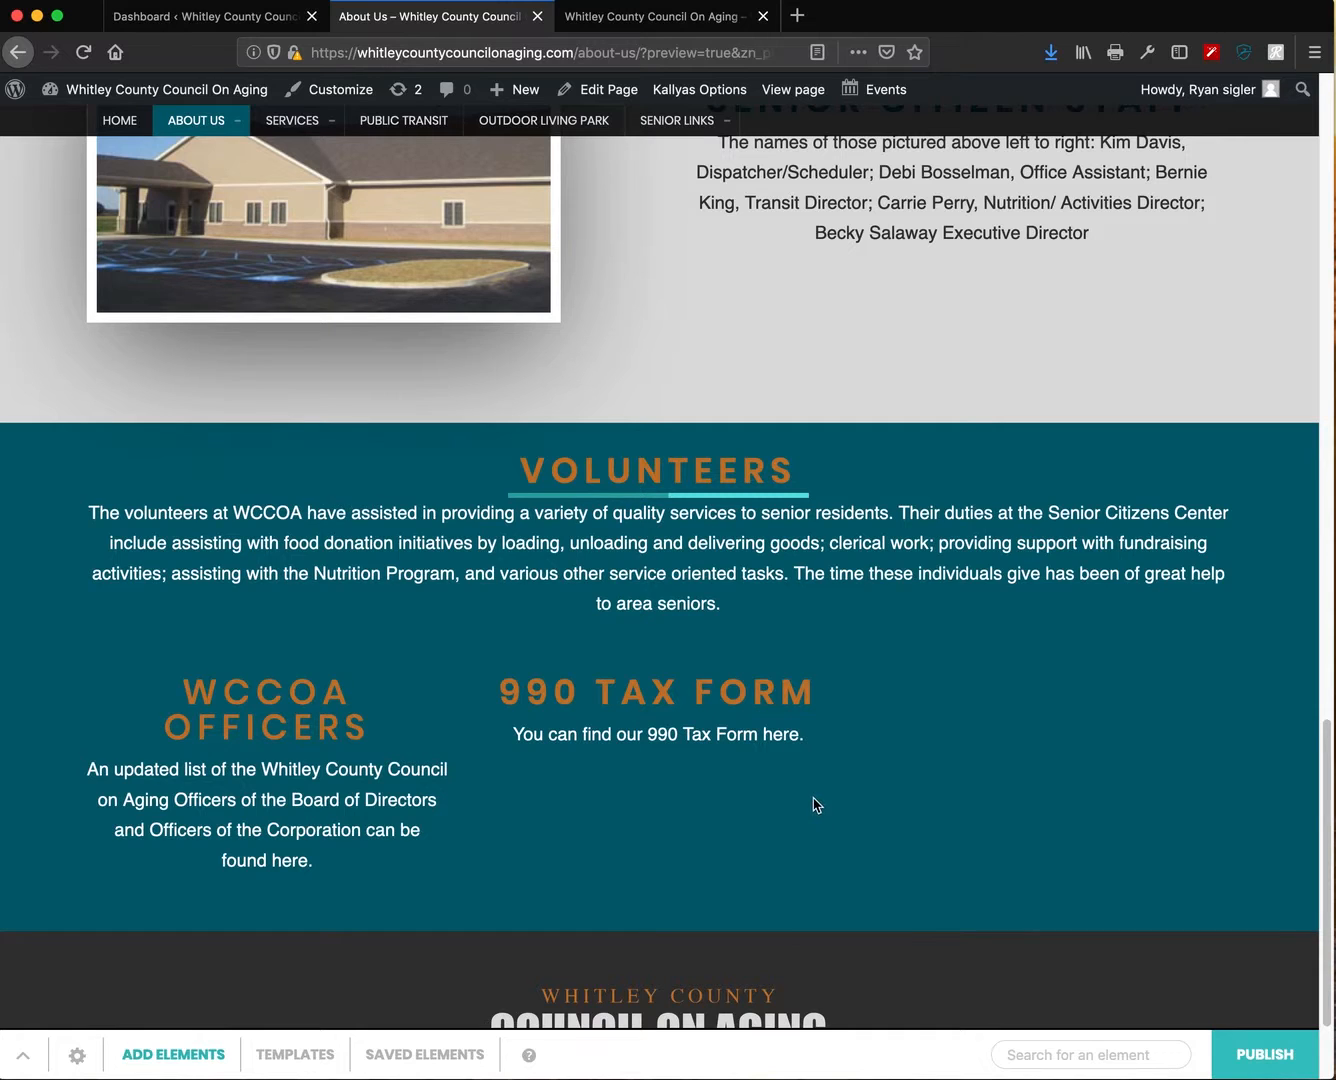
- Duplicate the 990 Tax Form column and set the column widths to 4/12
click(466, 806)
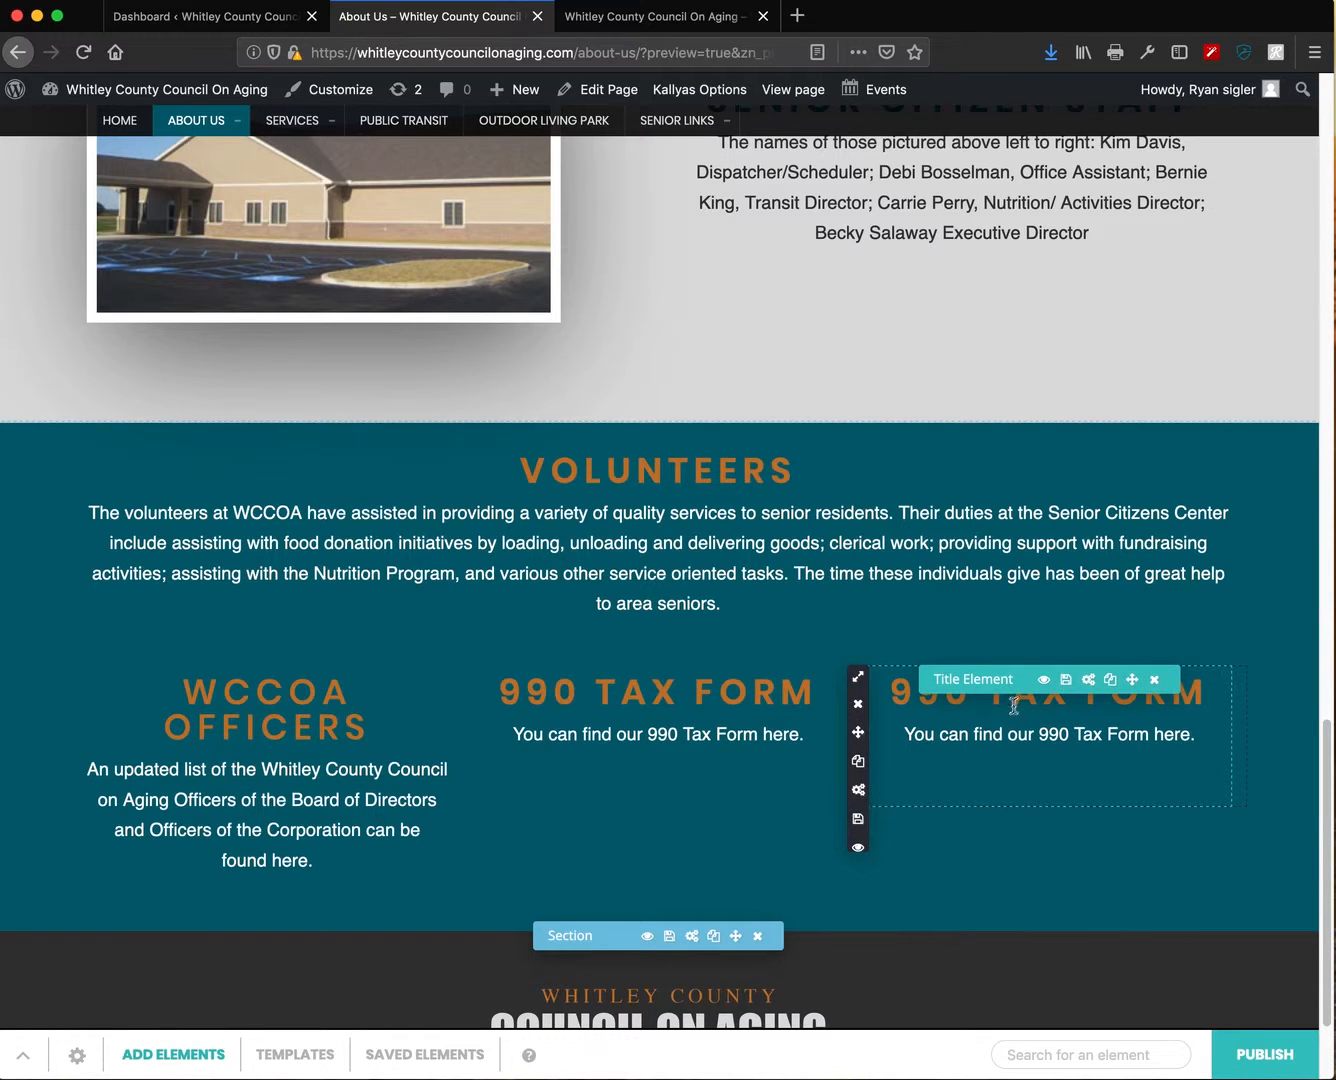
mouse_move(467, 678)
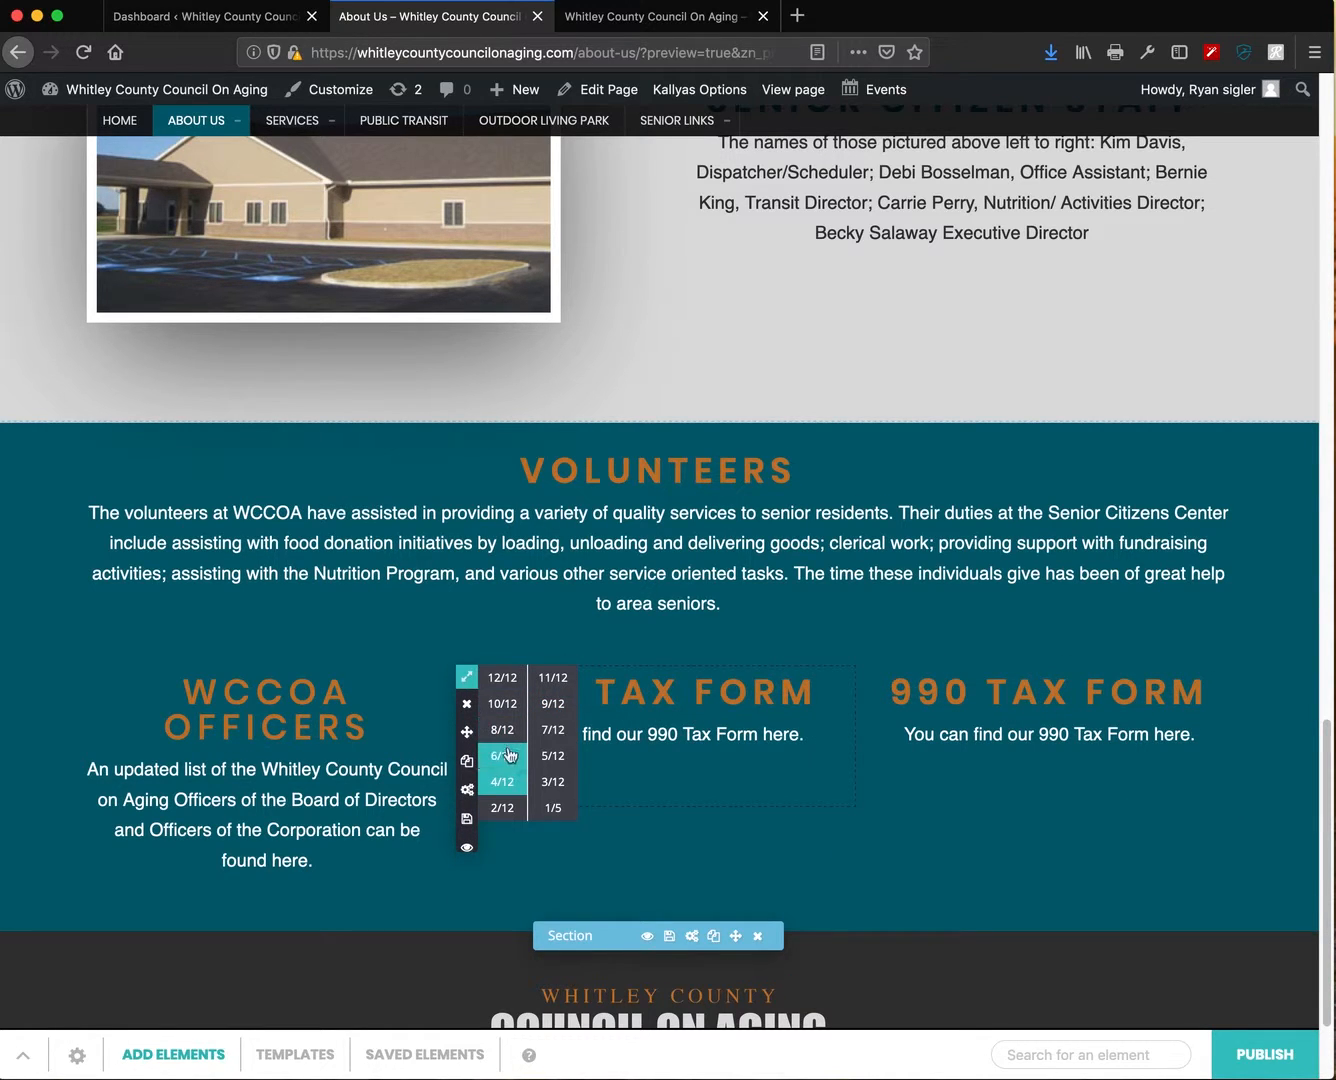
click(546, 756)
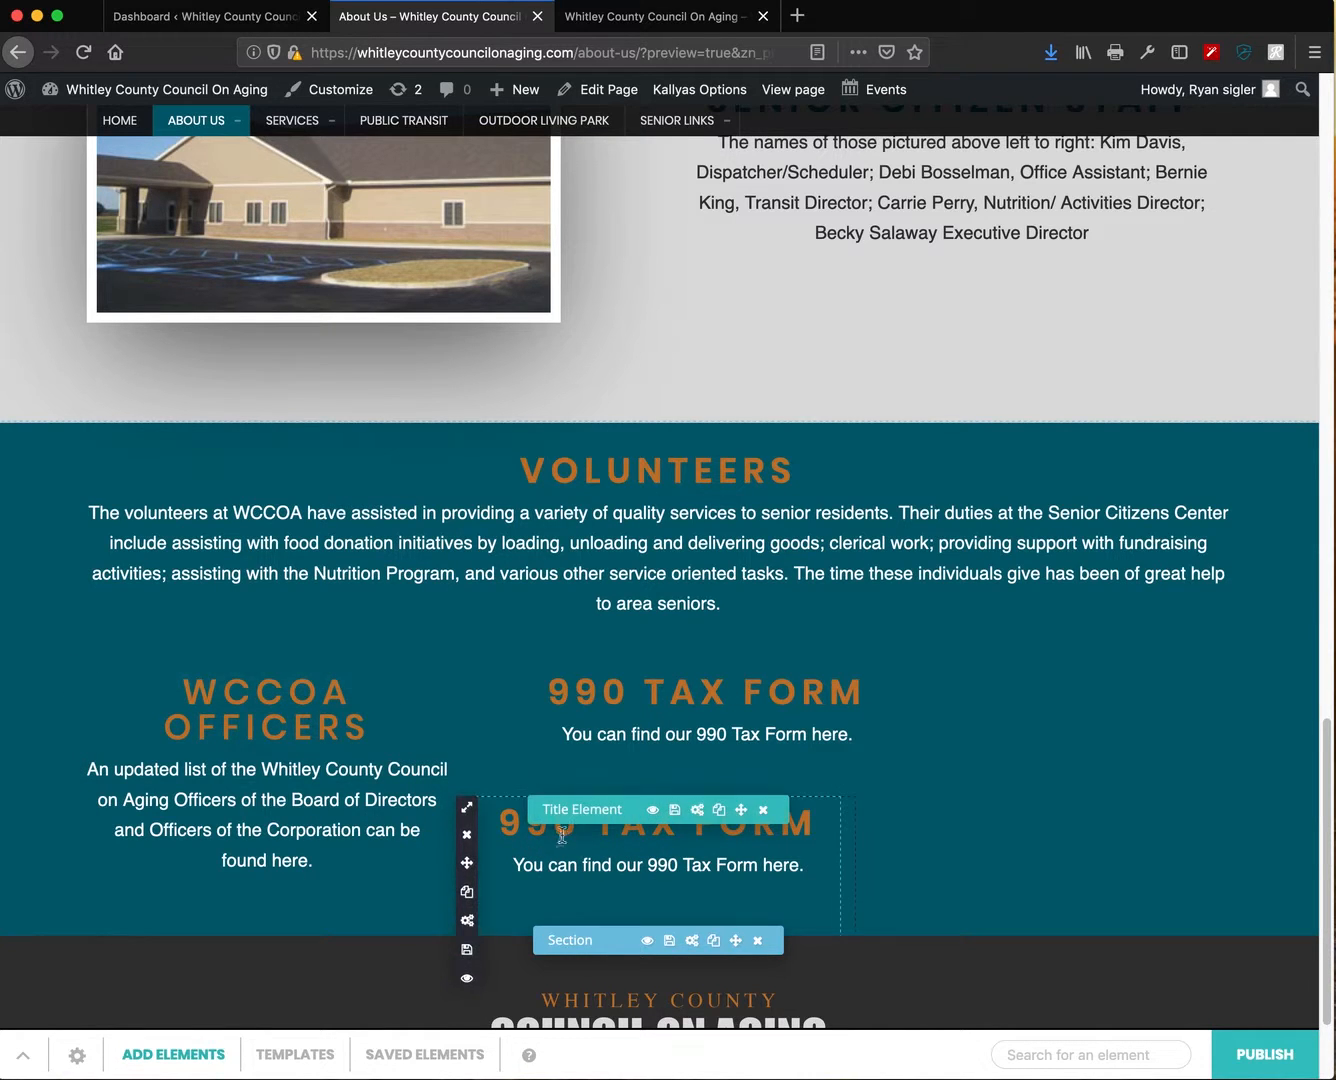
mouse_move(466, 807)
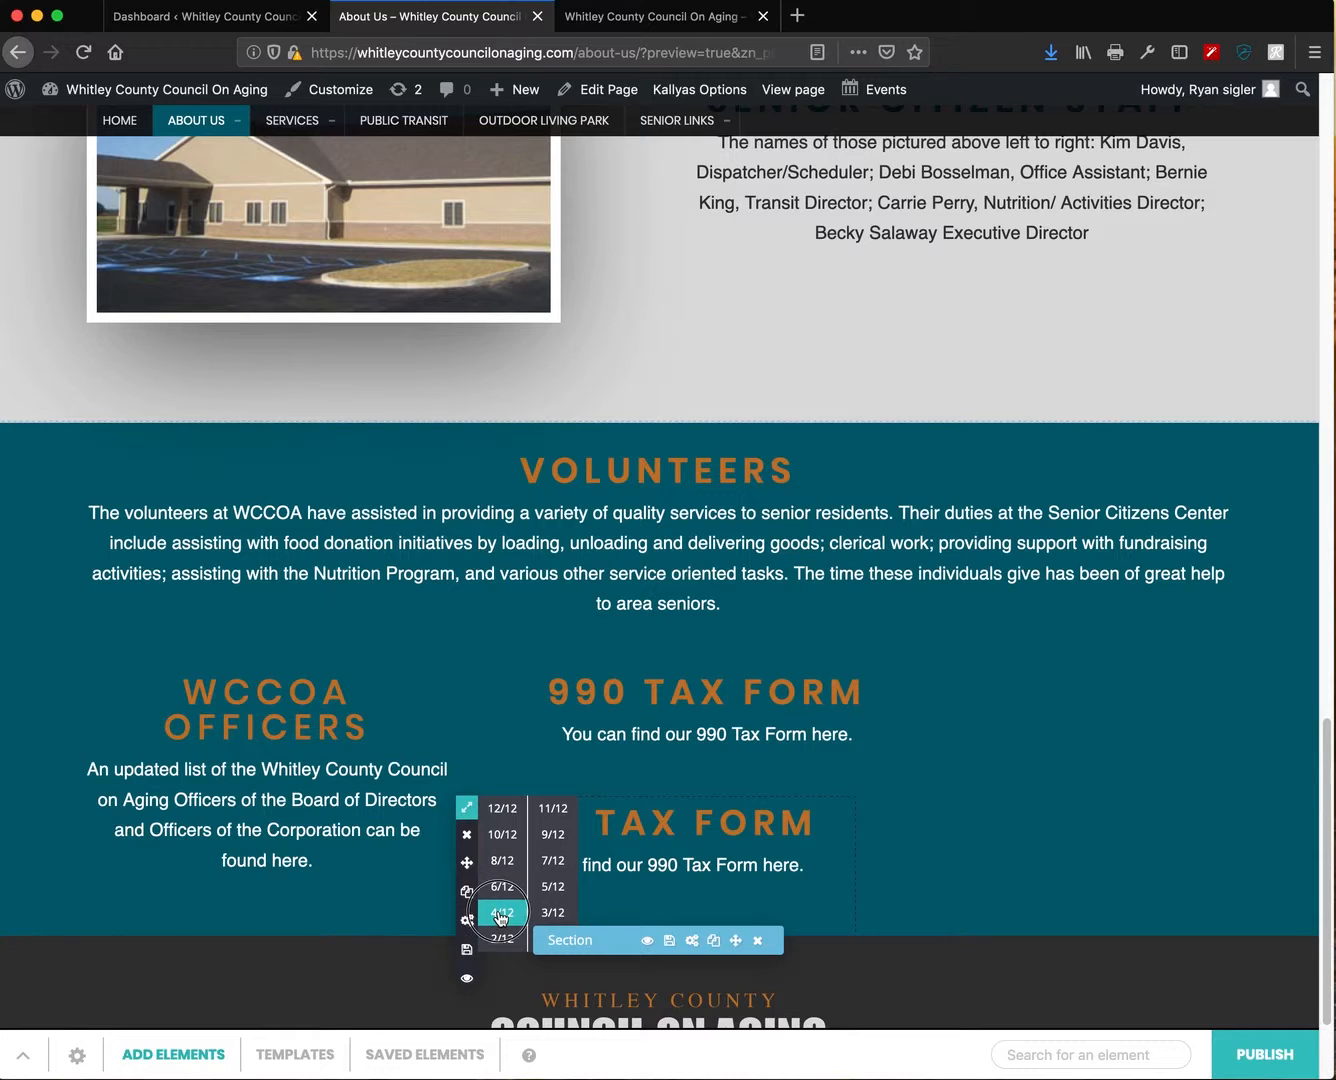
mouse_move(465, 677)
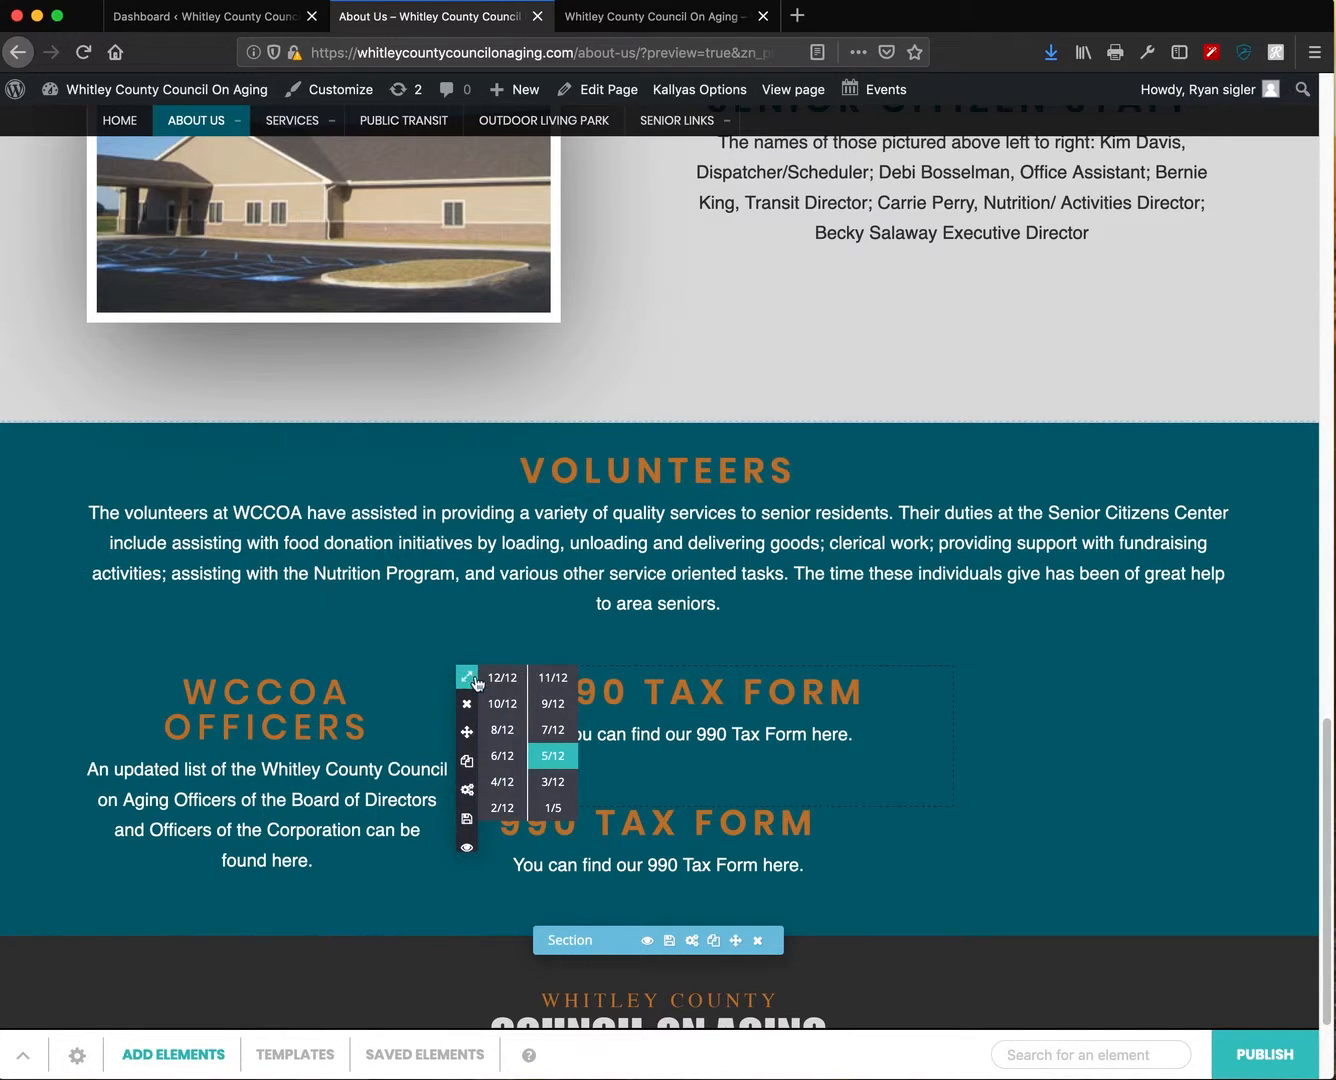
click(493, 783)
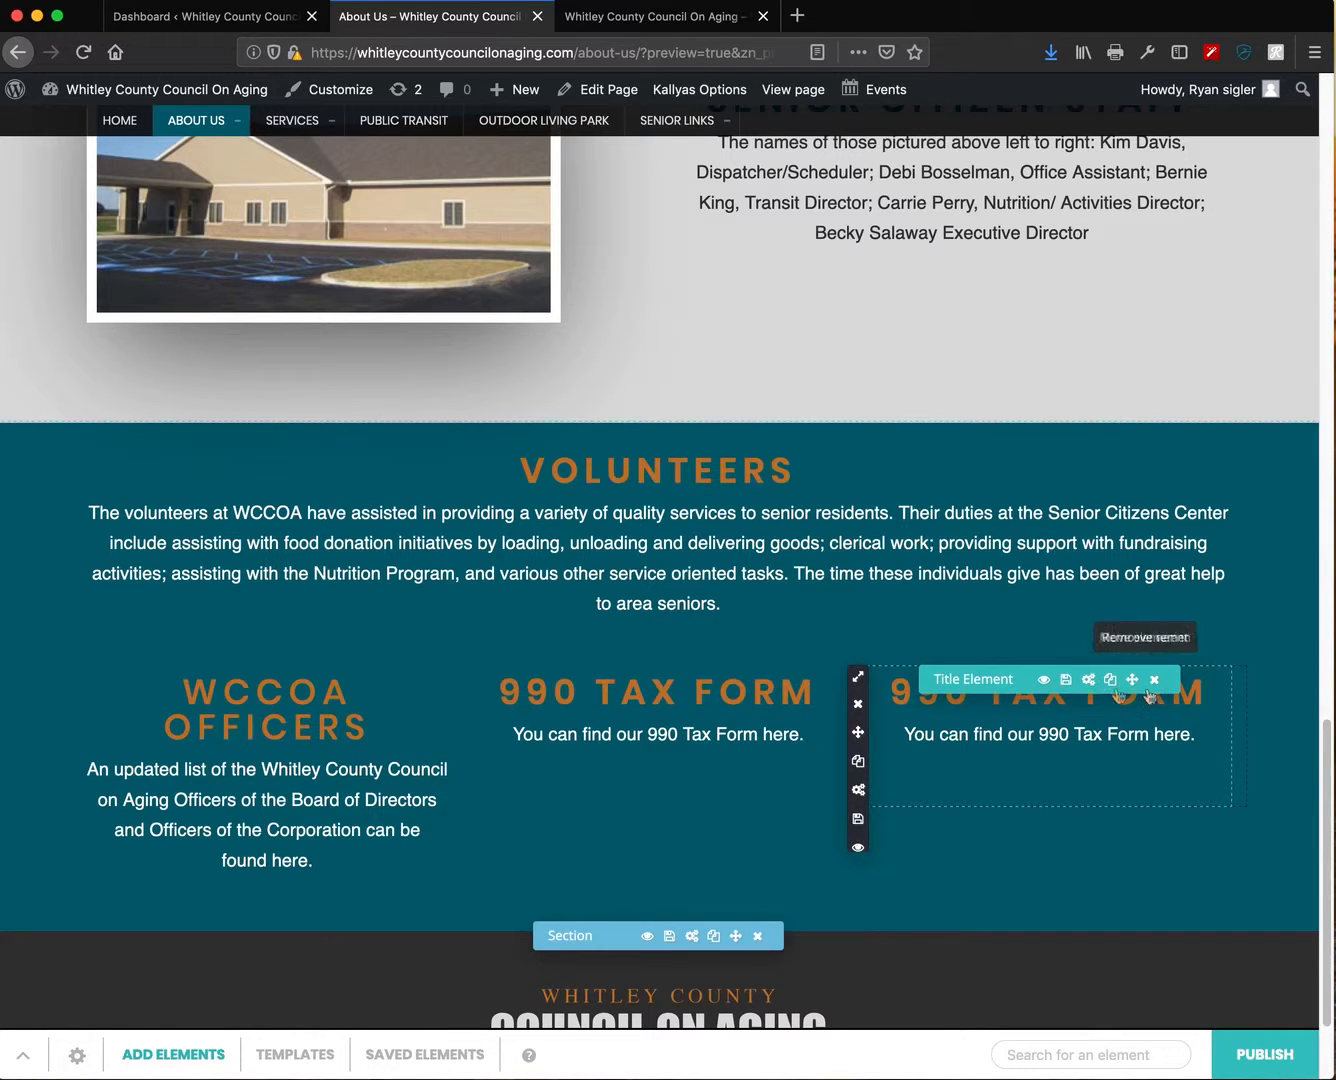
- Retitle the copied 990 Tax Form element to 'NEW TITLE' and drag it left
click(1090, 684)
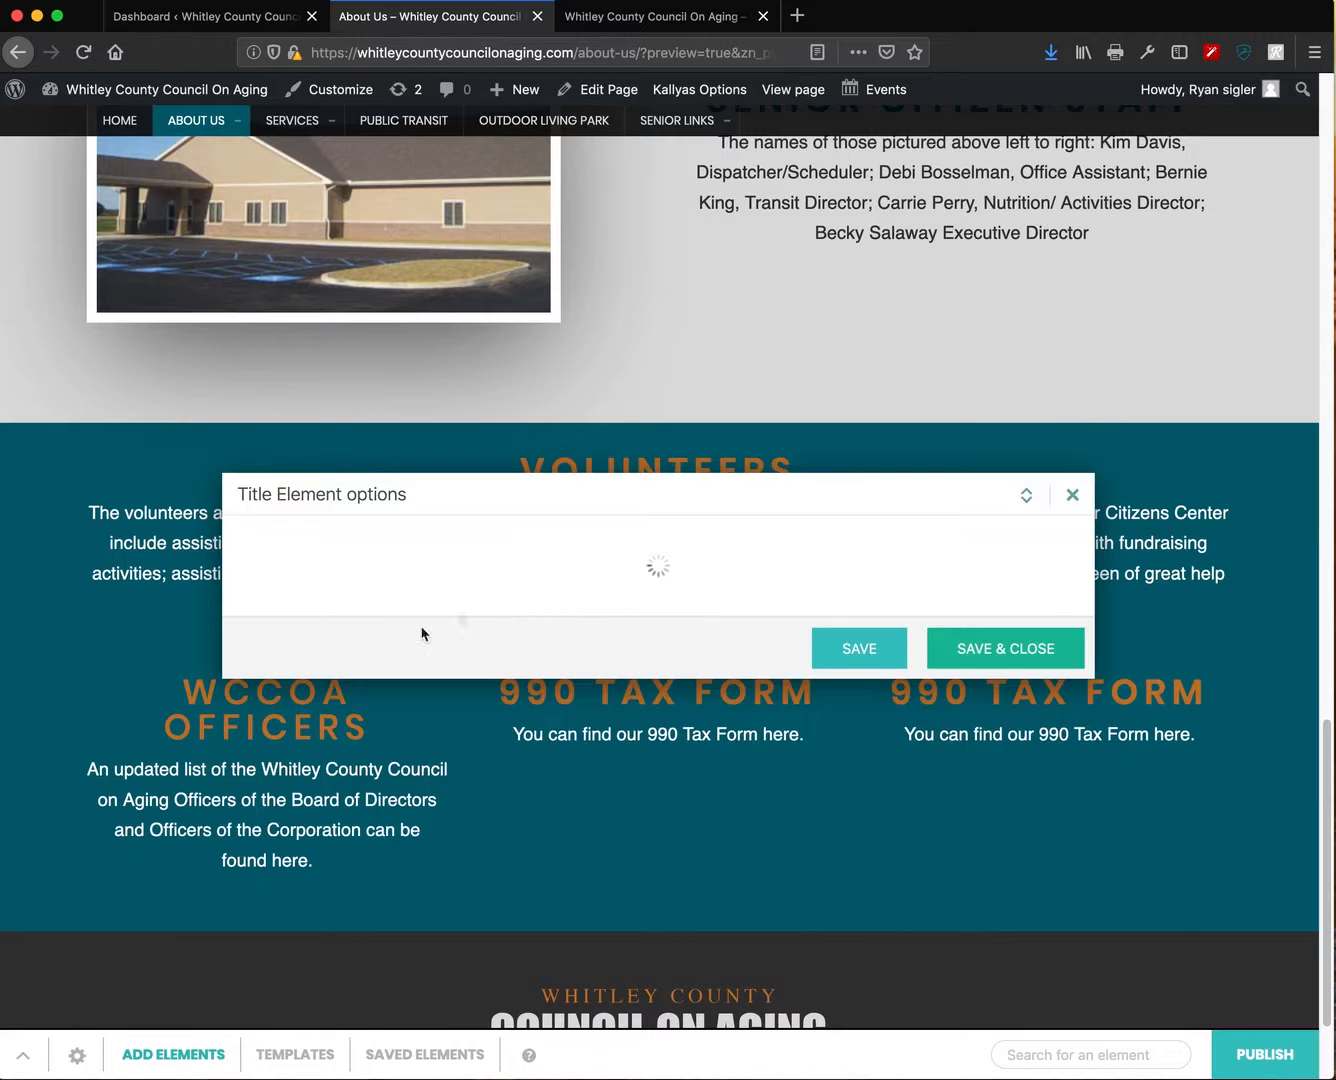
drag(694, 593, 370, 560)
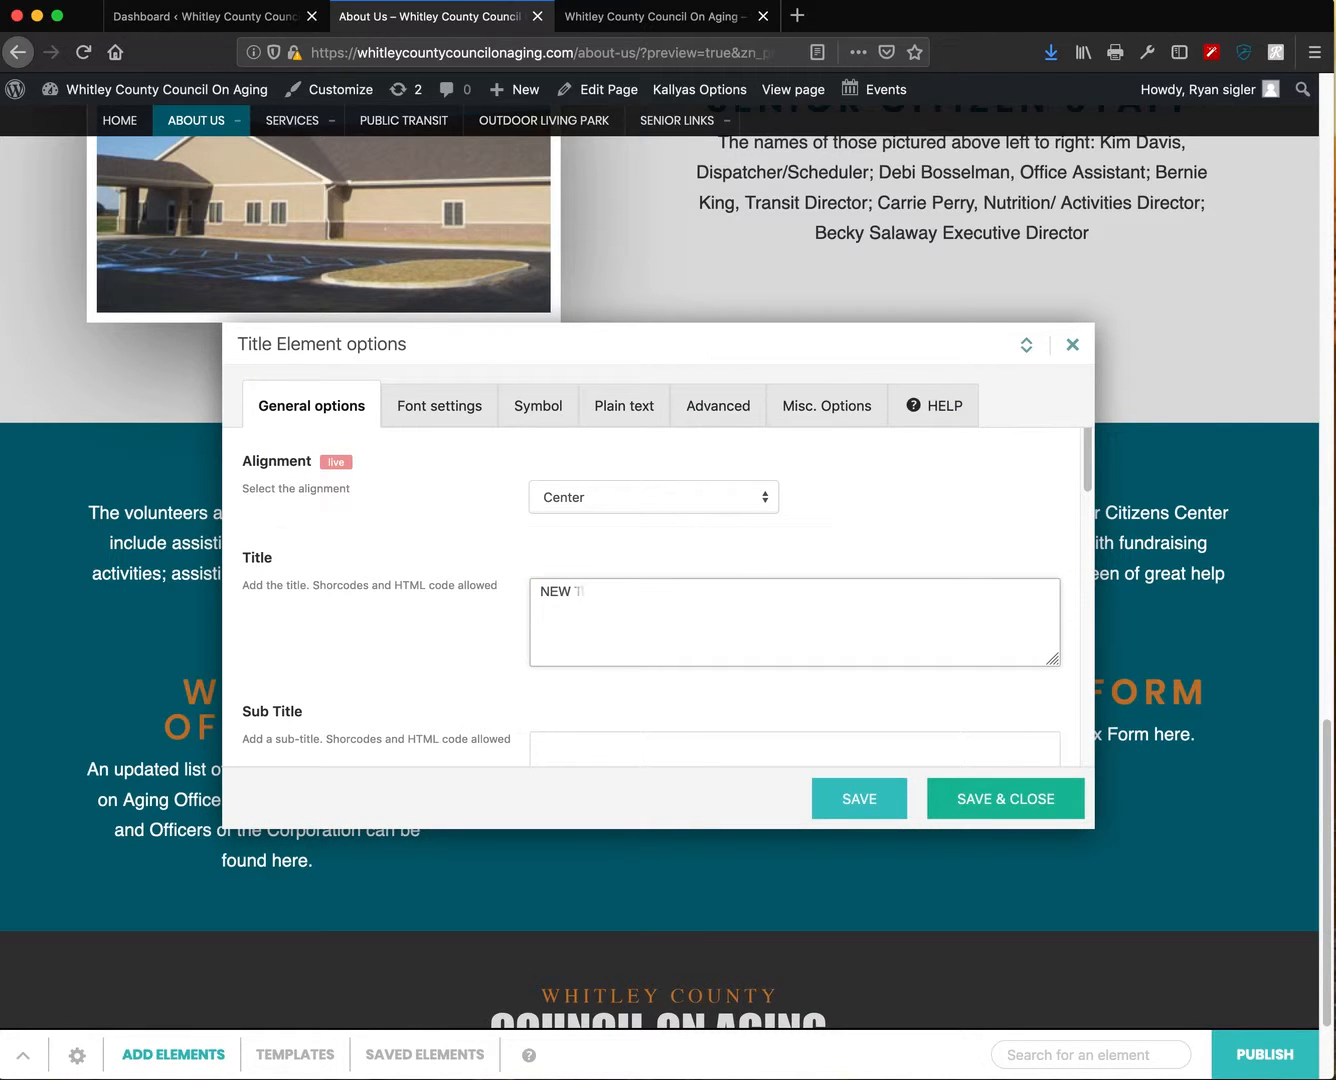
text(NEW TITLE)
key(BackSpace)
click(1015, 801)
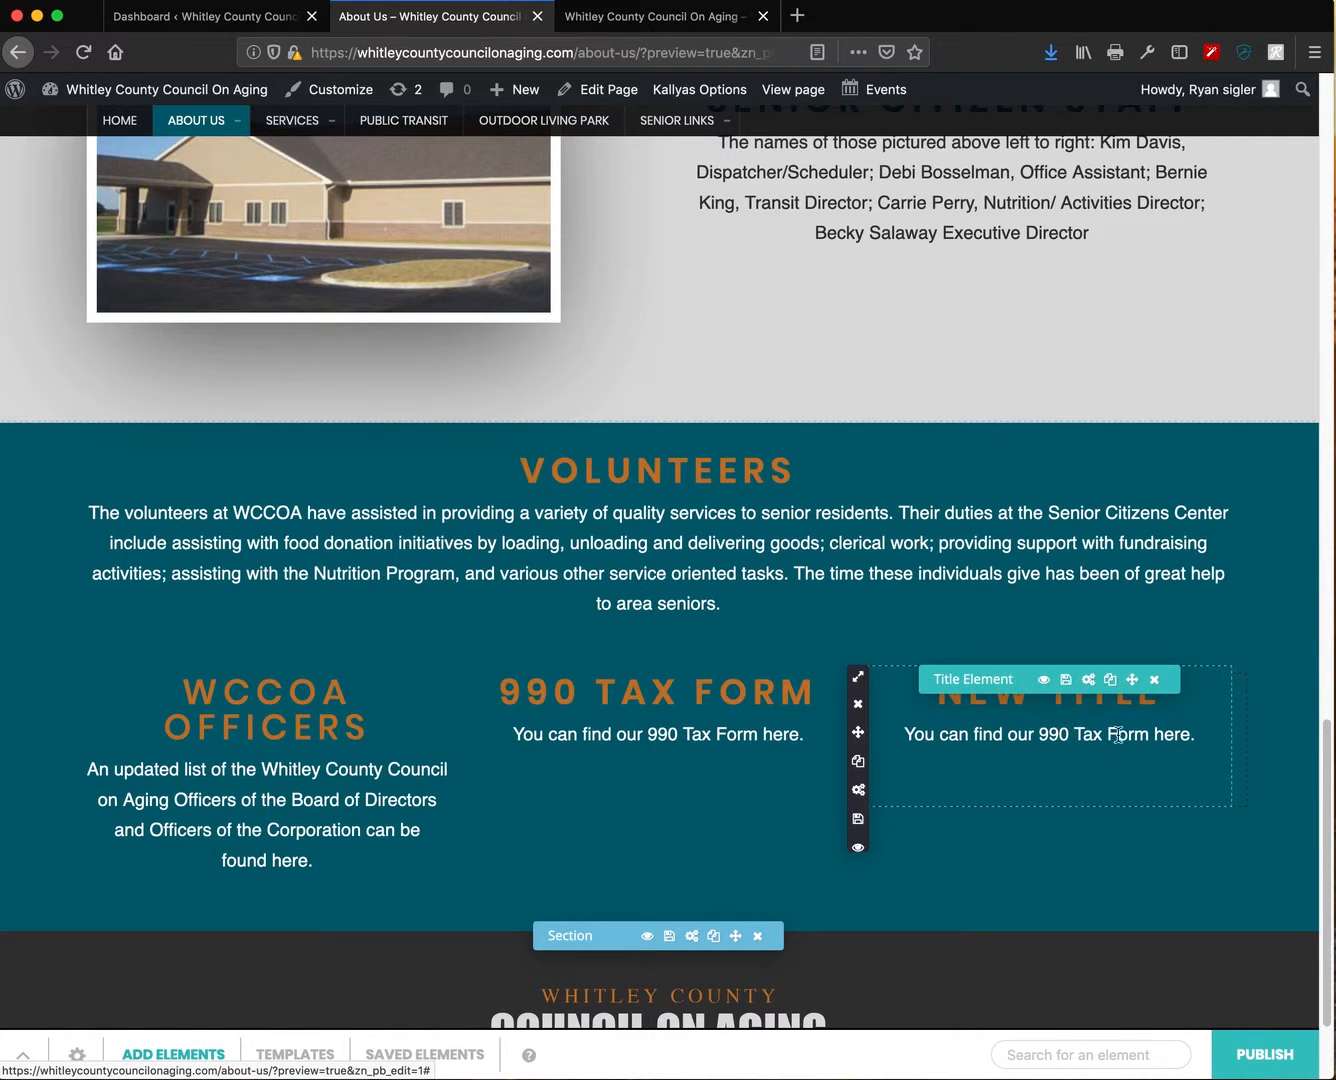
drag(1201, 738, 910, 736)
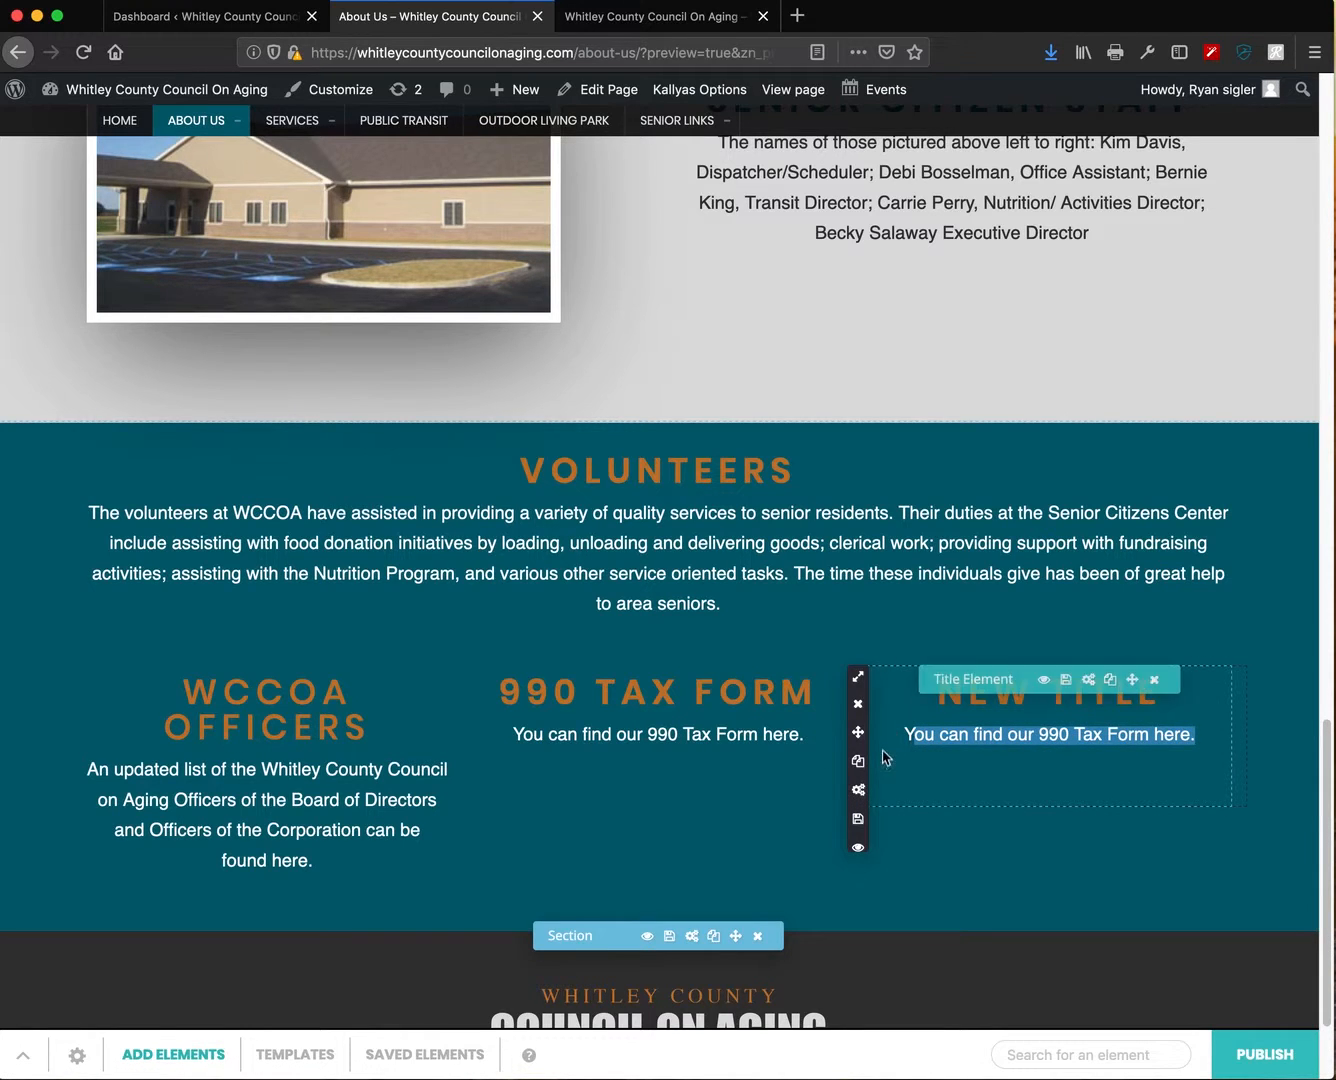
scroll(780, 798, down, 1)
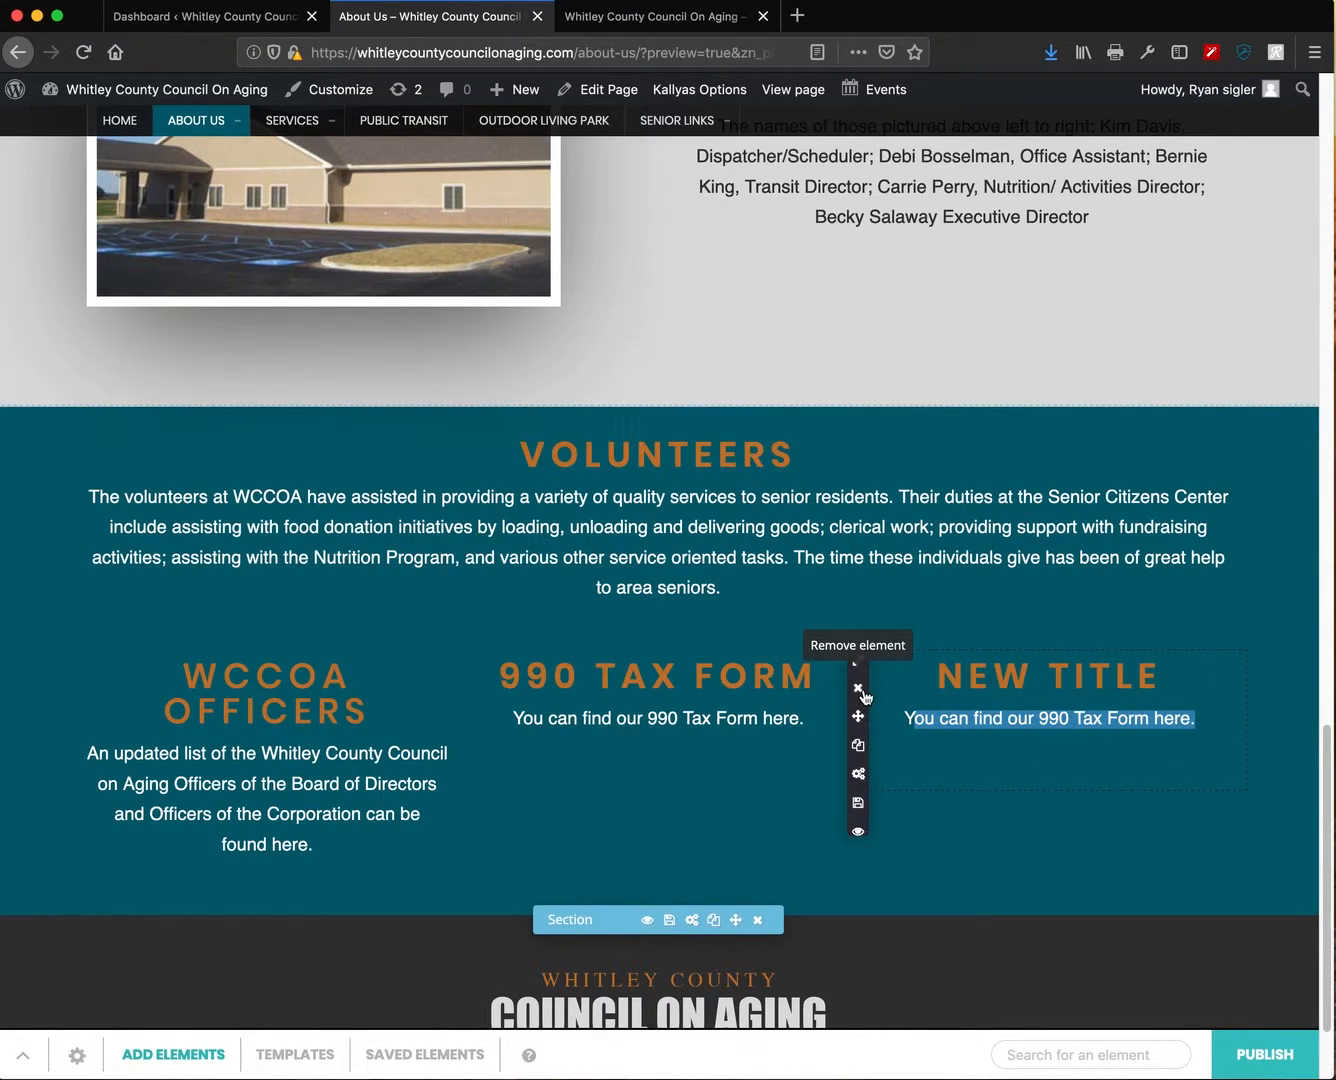
drag(860, 718, 466, 723)
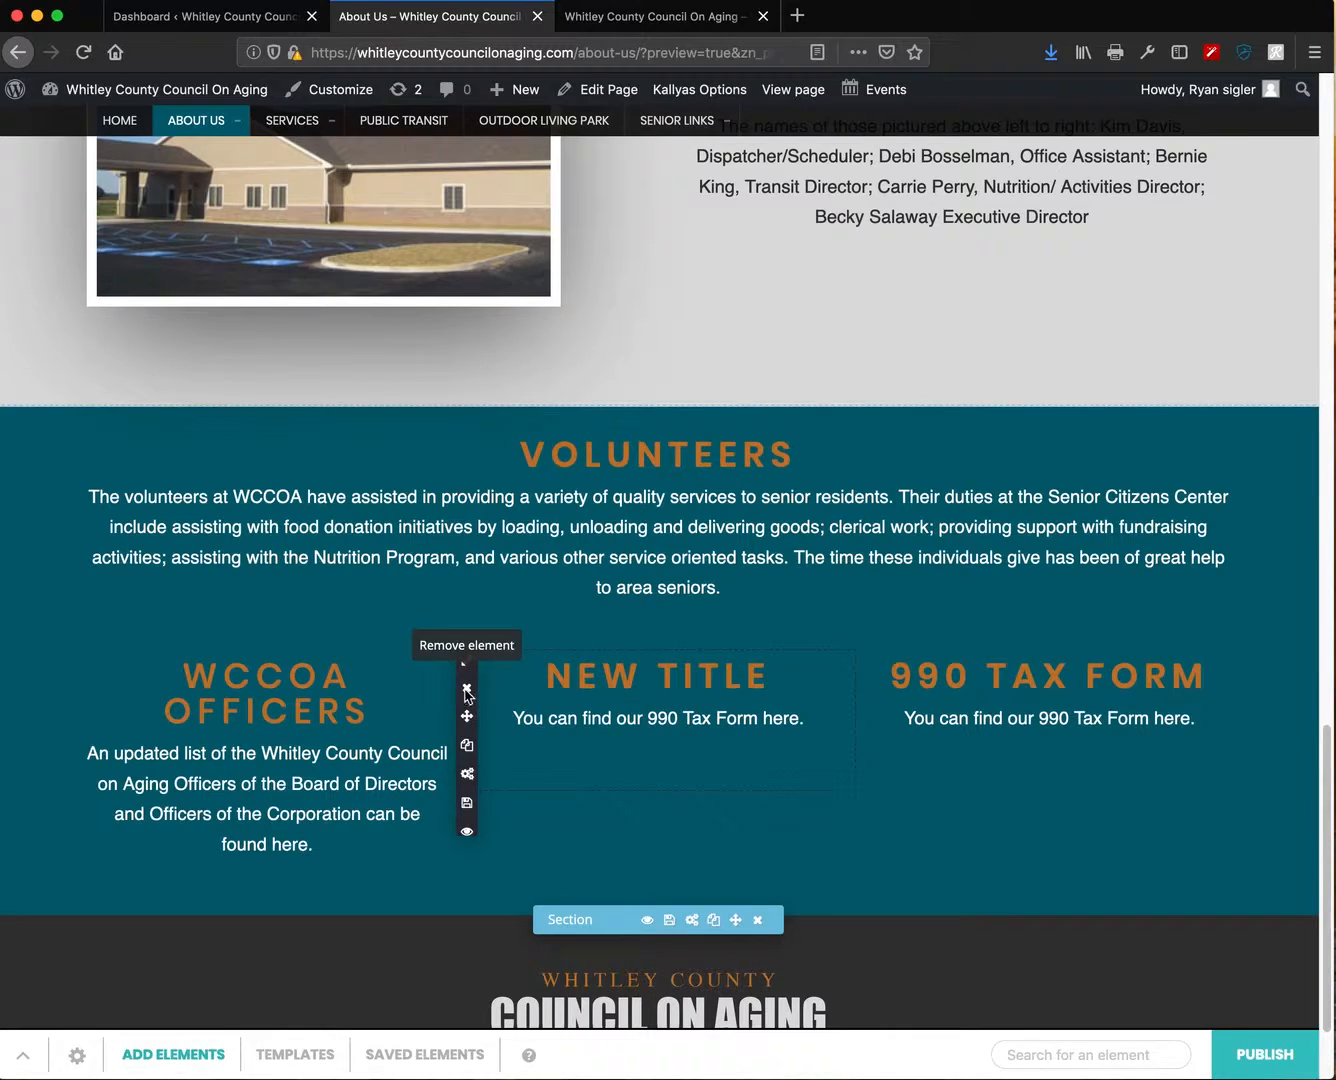
- Delete the NEW TITLE element and widen WCCOA Officers and 990 Tax Form to half width
click(466, 690)
click(524, 610)
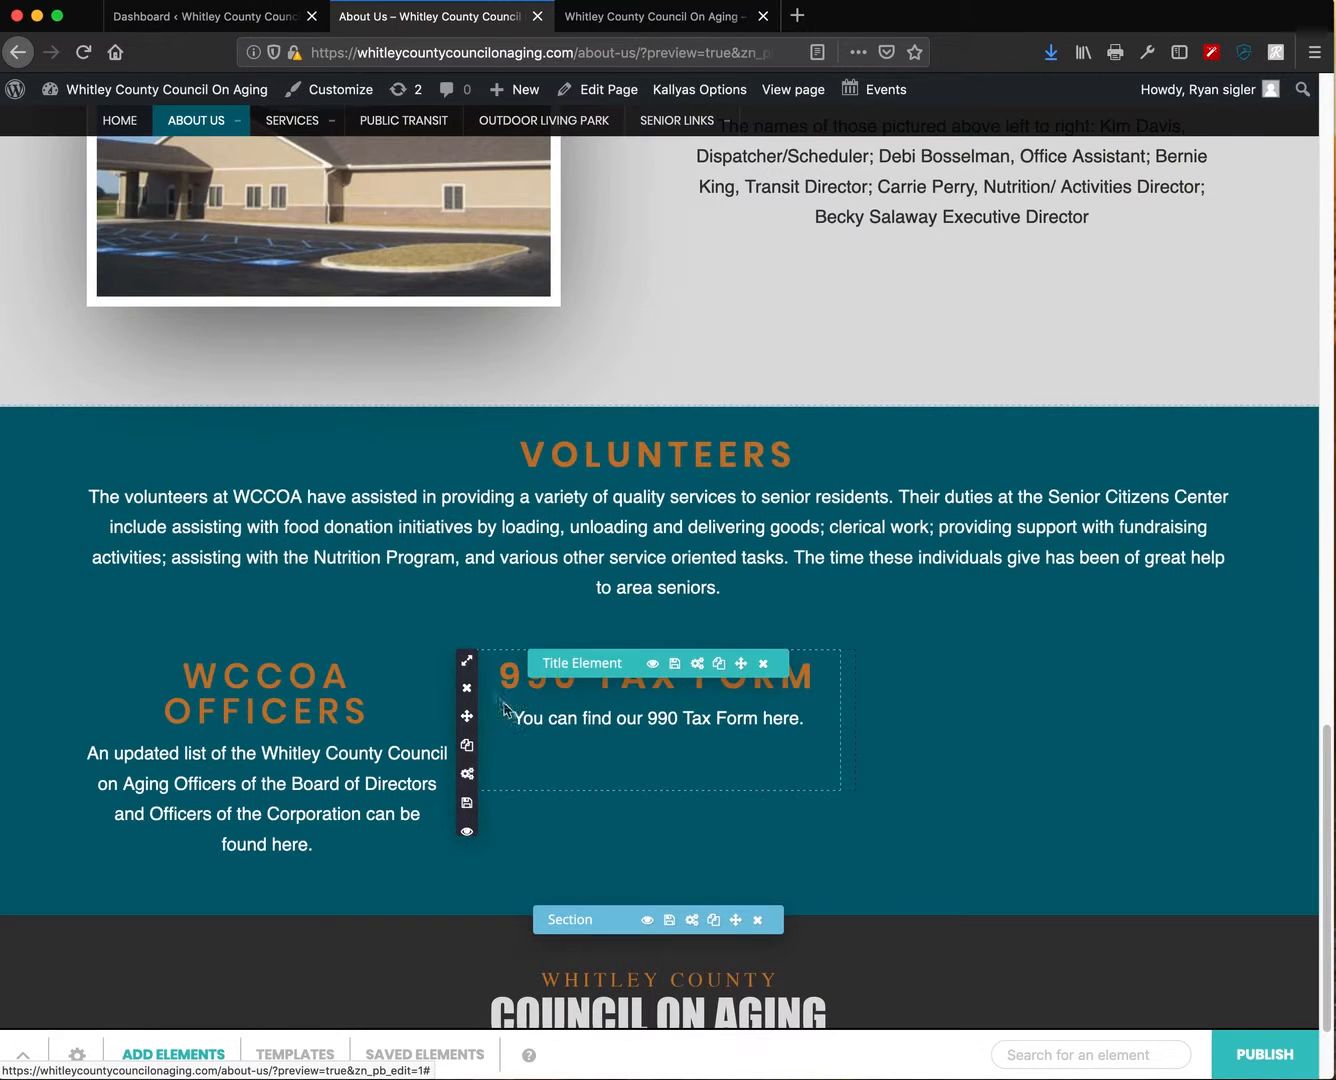
click(552, 737)
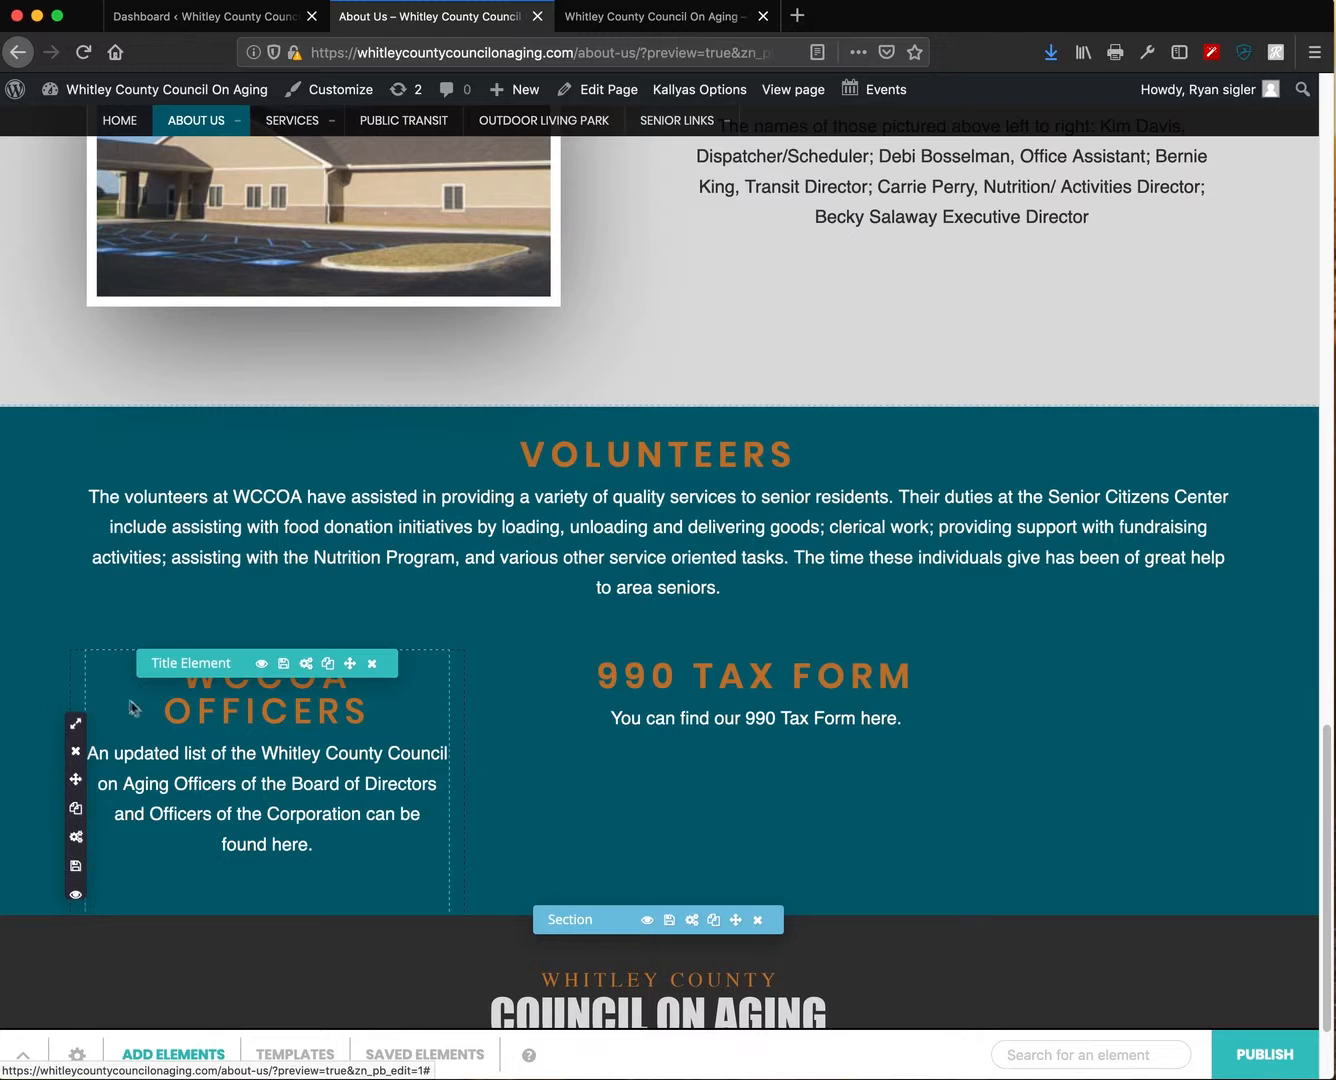
mouse_move(75, 722)
click(109, 805)
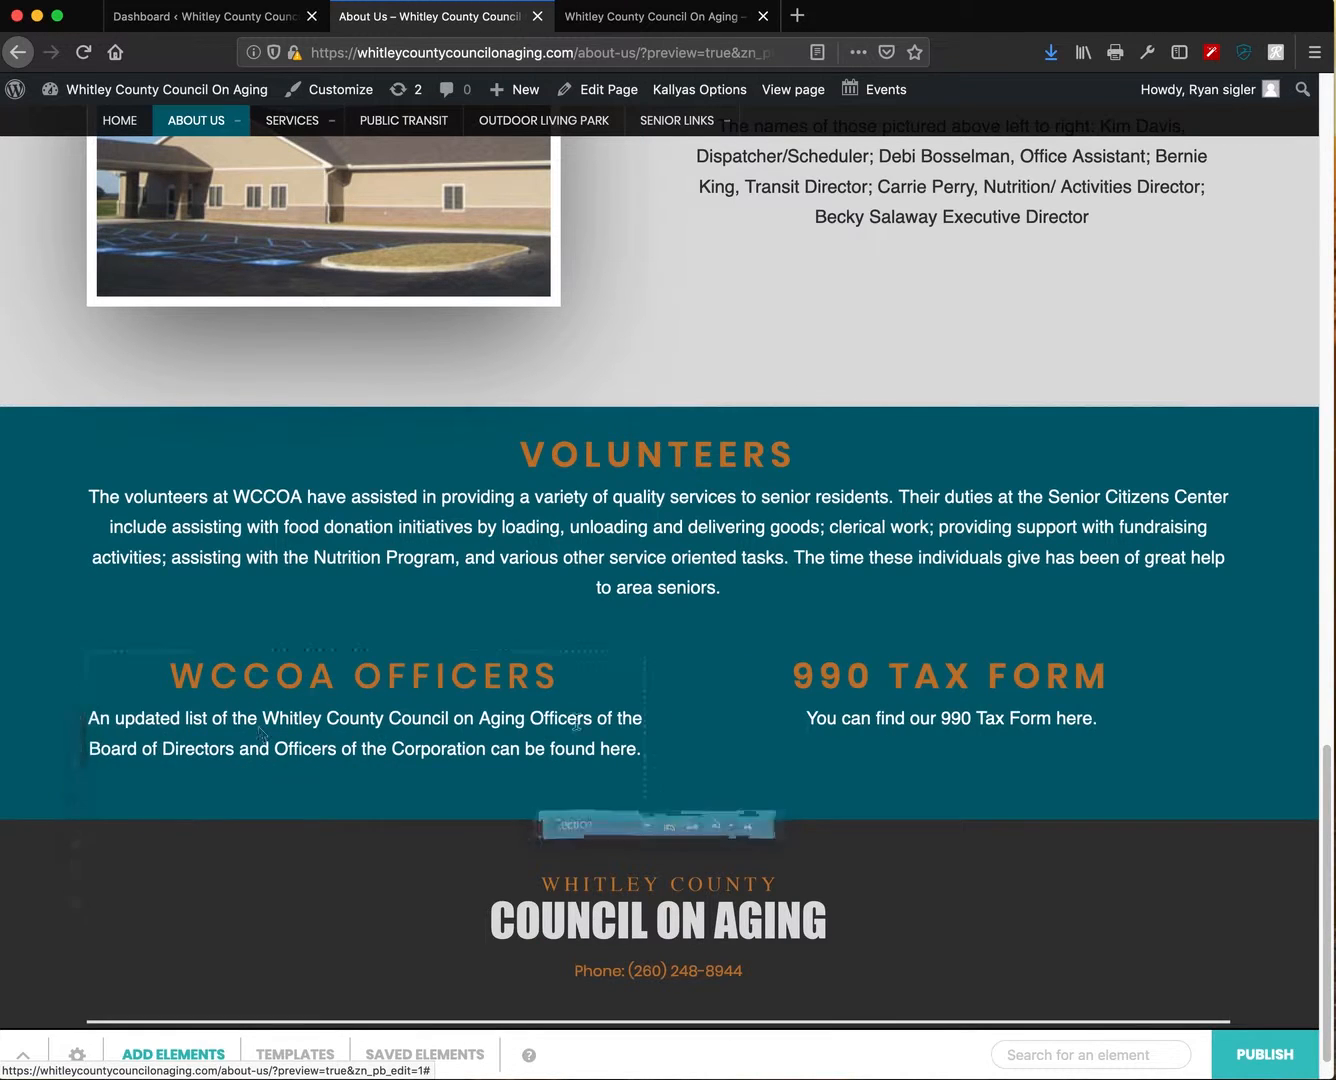
scroll(854, 703, down, 1)
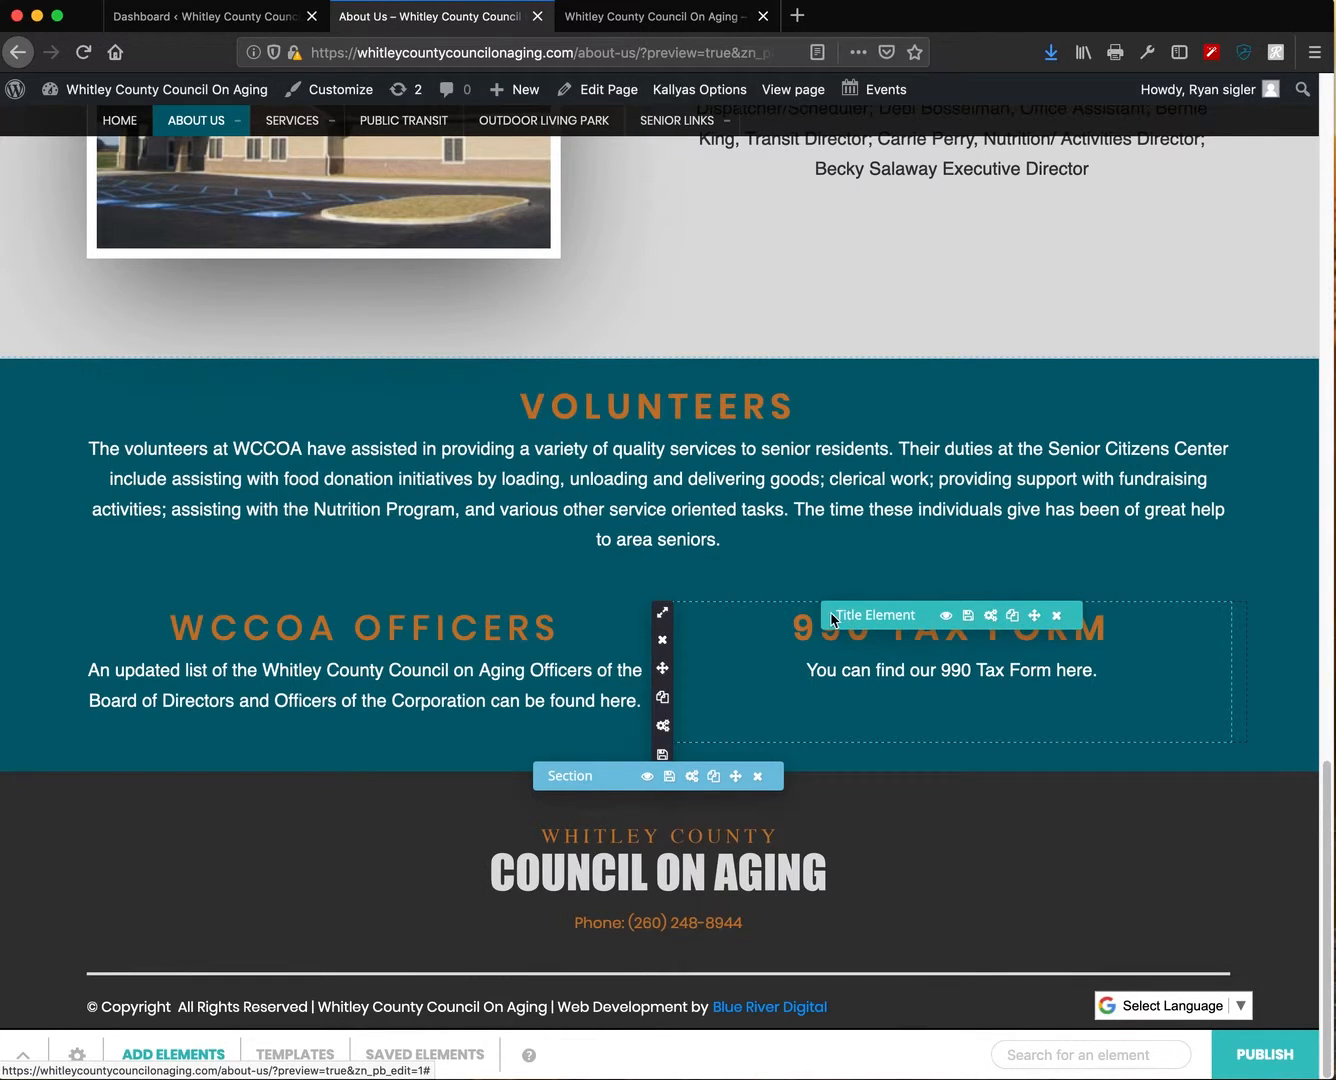
click(1013, 615)
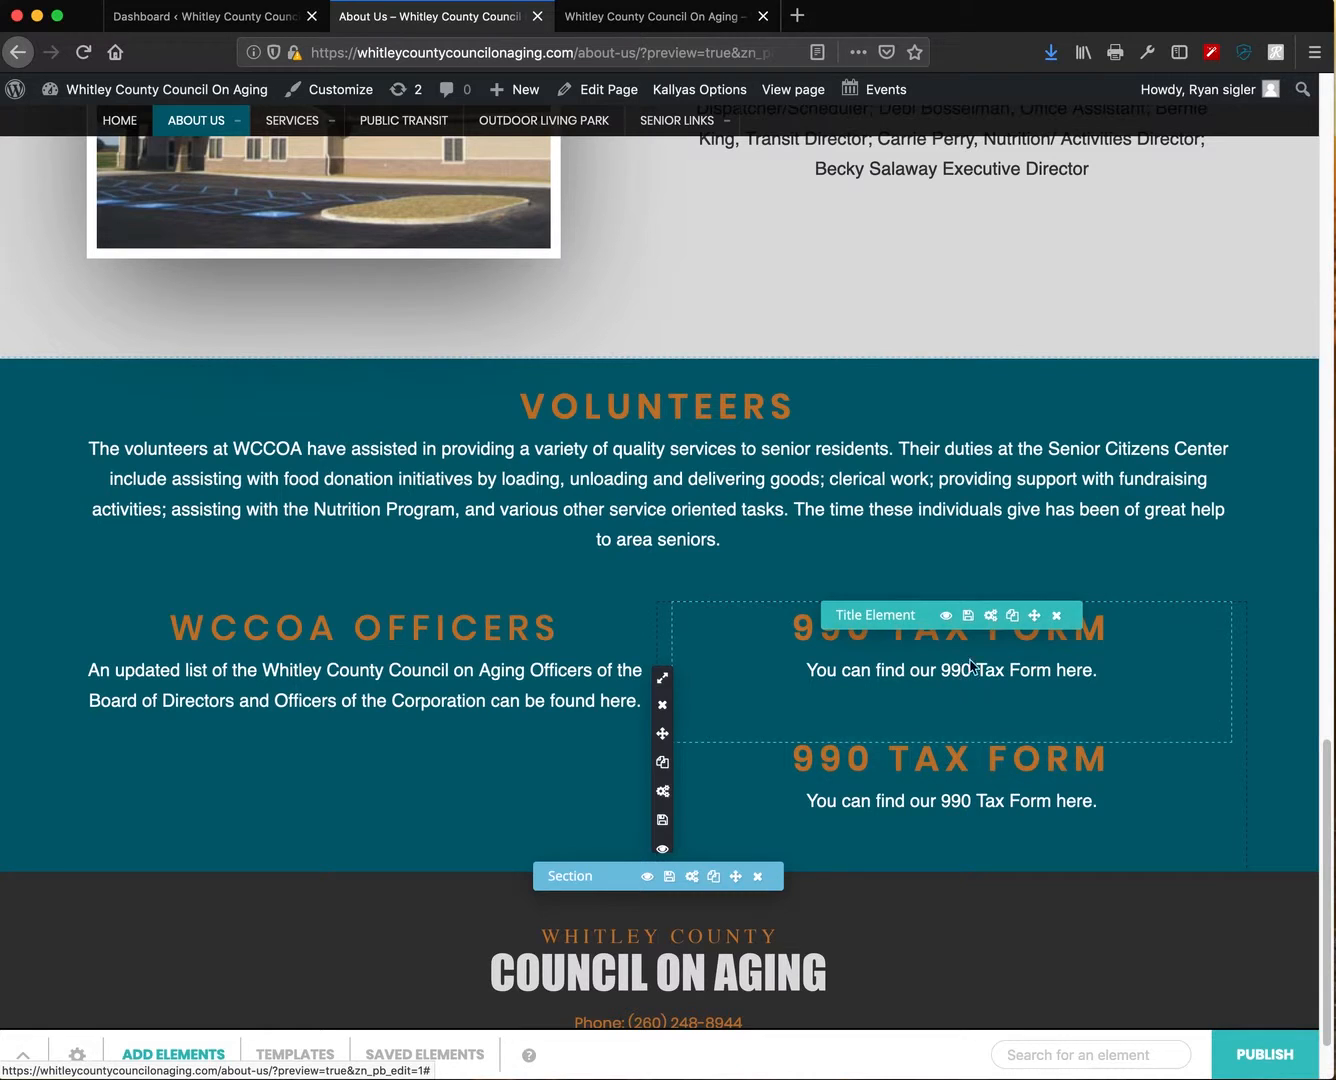
drag(1036, 752, 1027, 633)
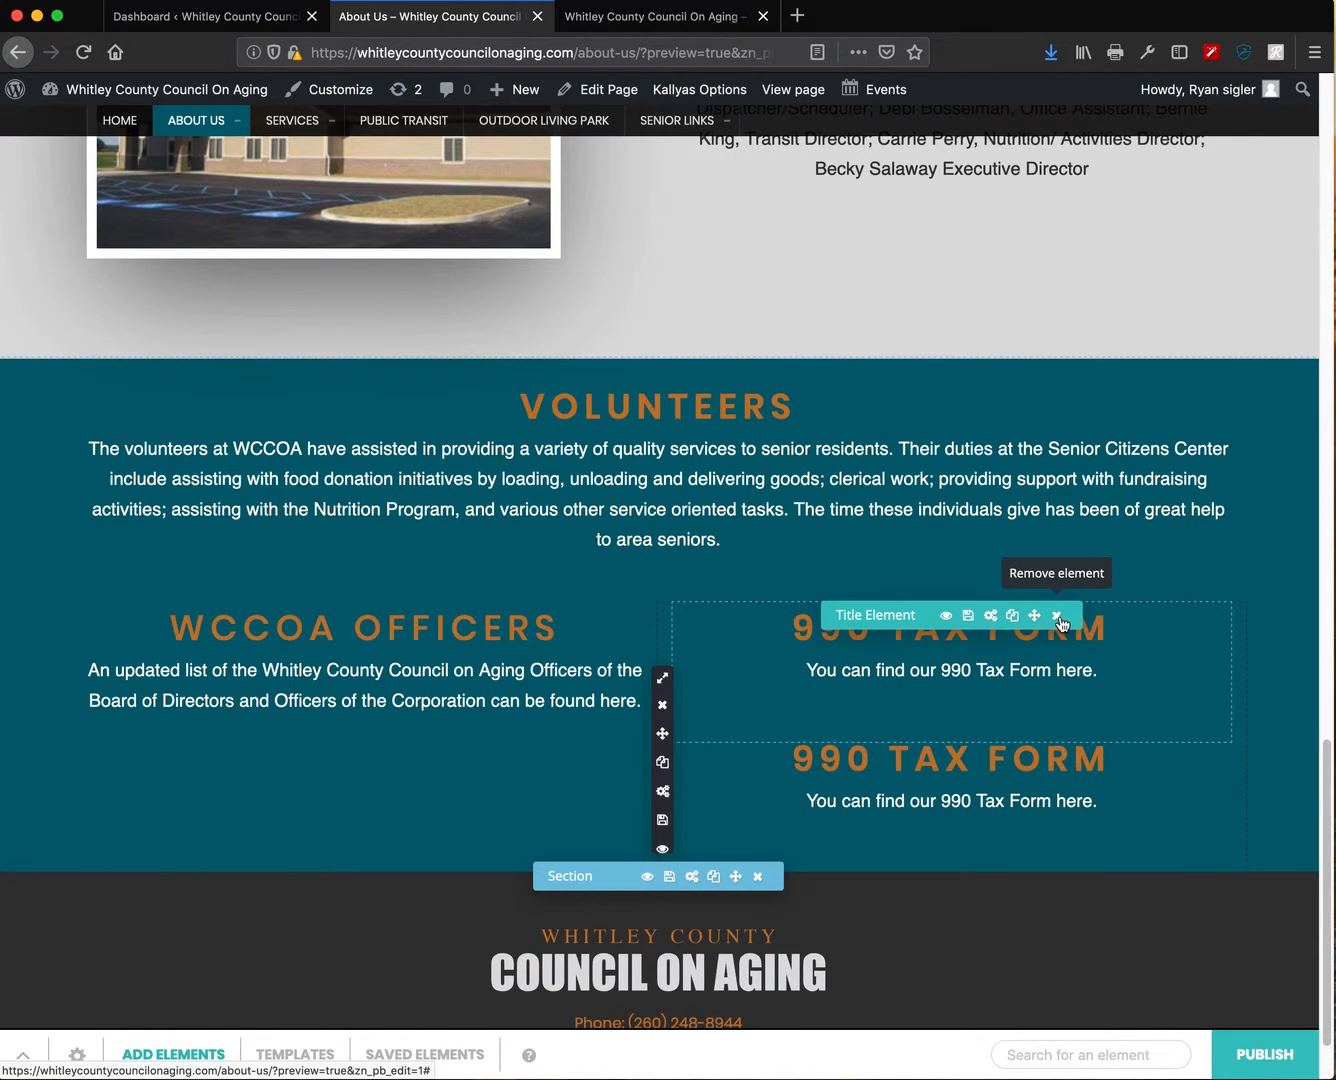
click(1058, 615)
click(629, 597)
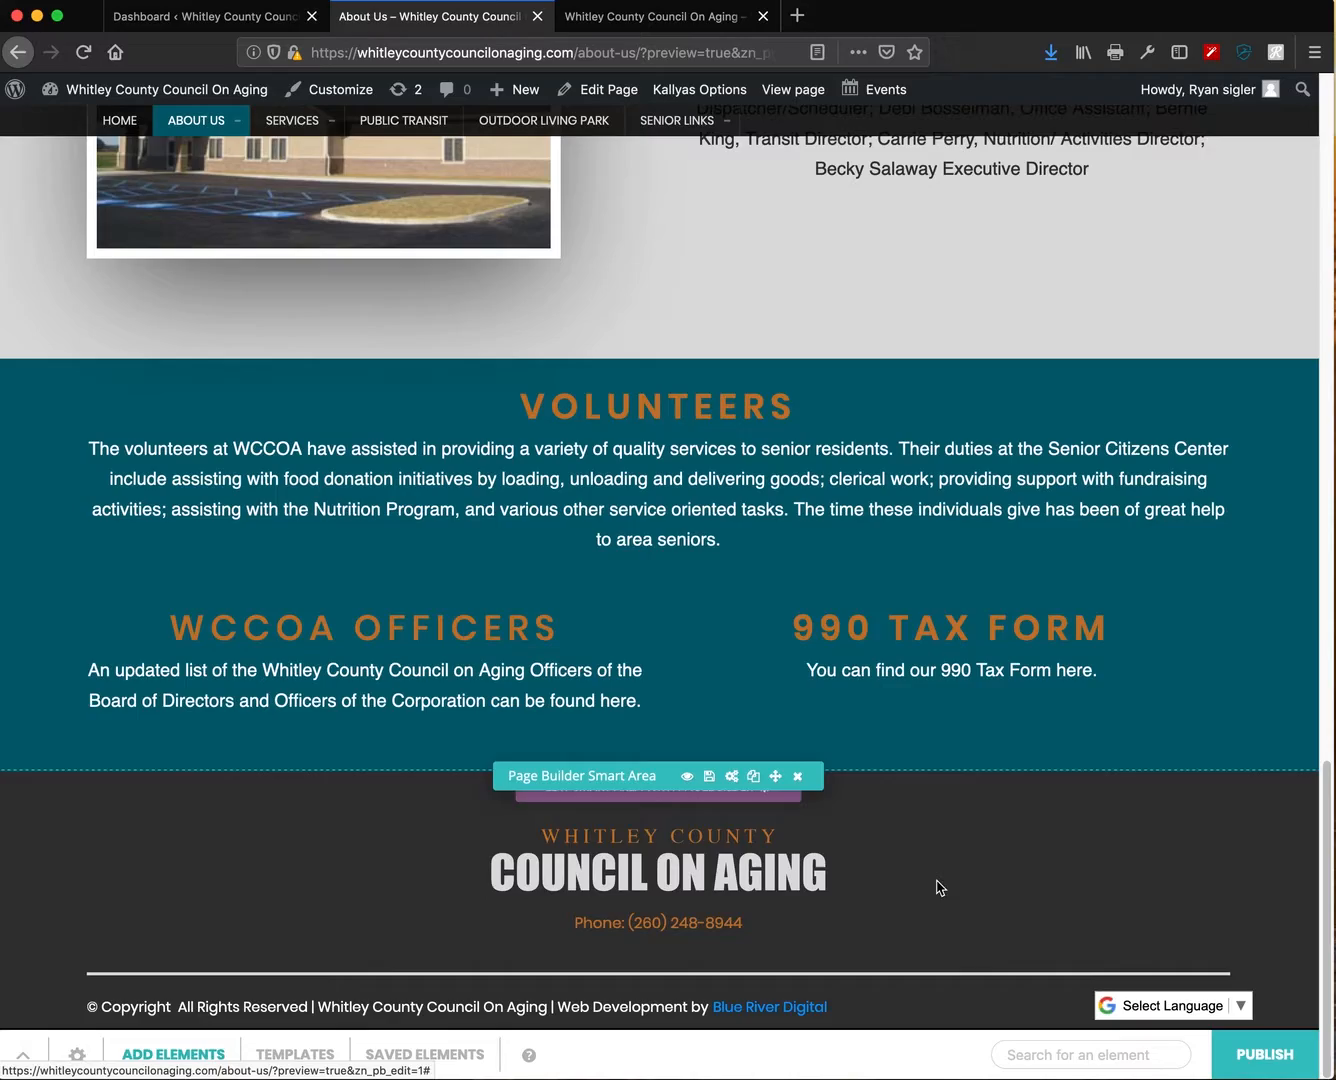
scroll(958, 842, up, 20)
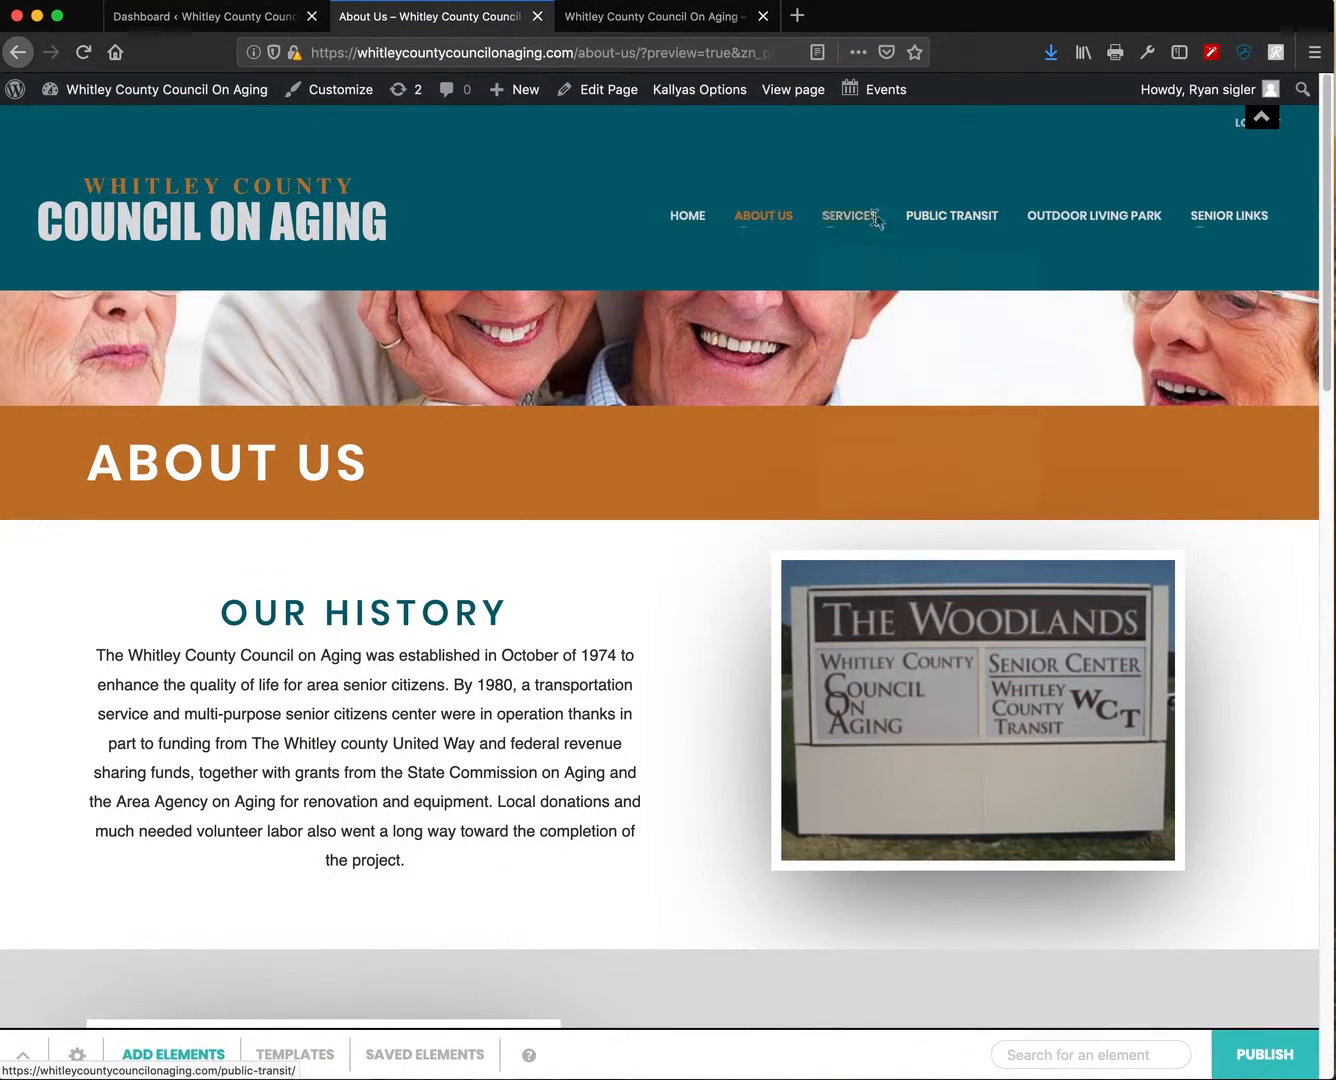
mouse_move(865, 219)
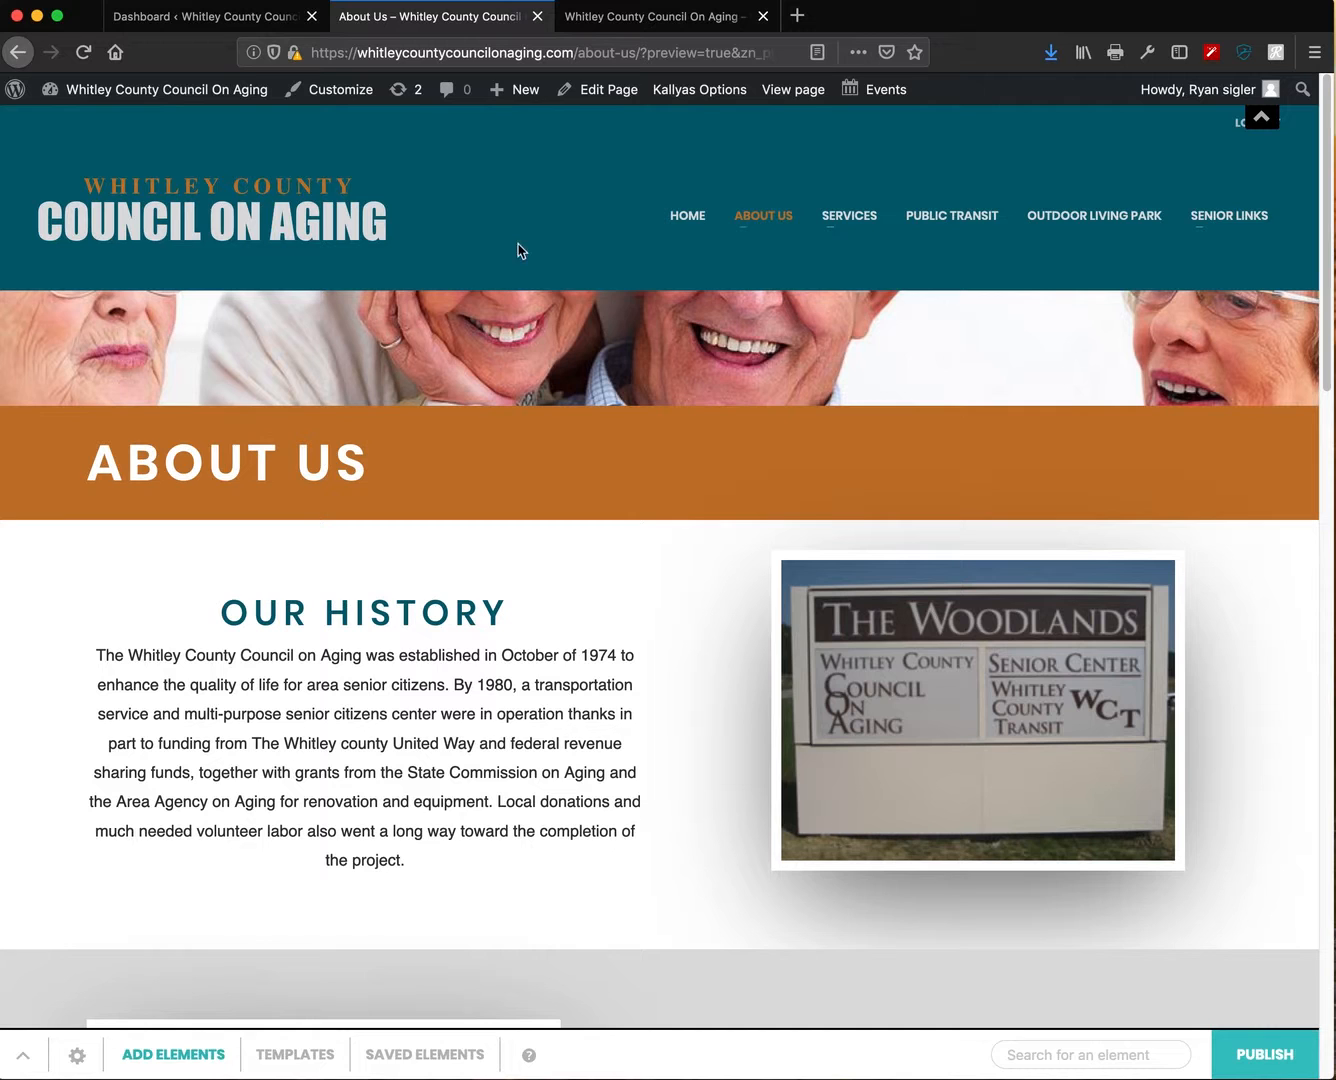
click(1263, 122)
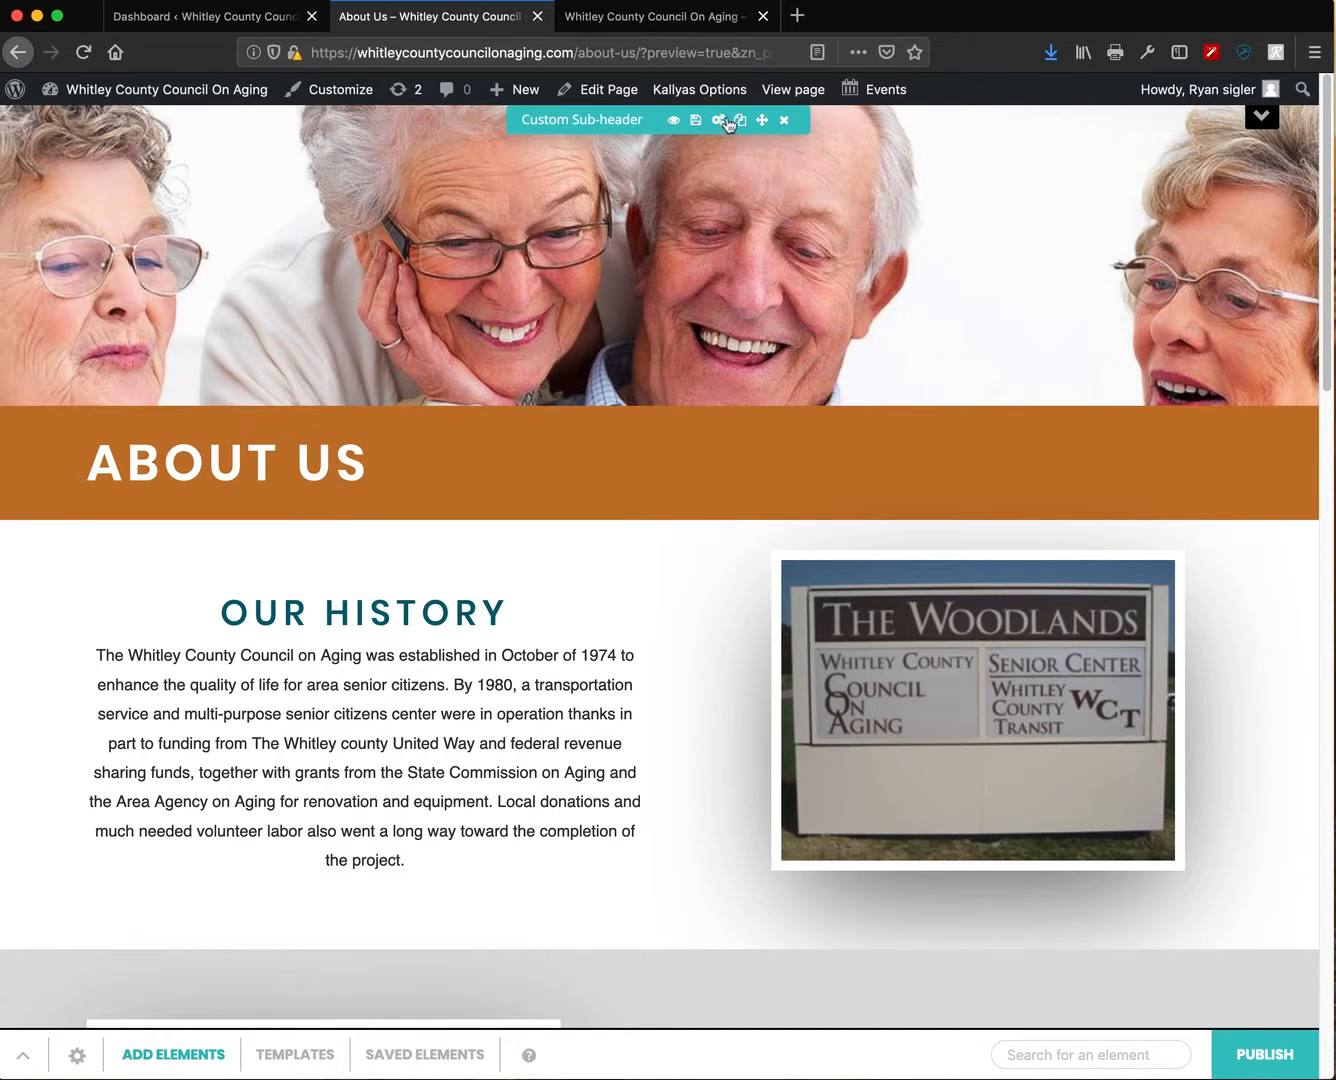
click(1263, 125)
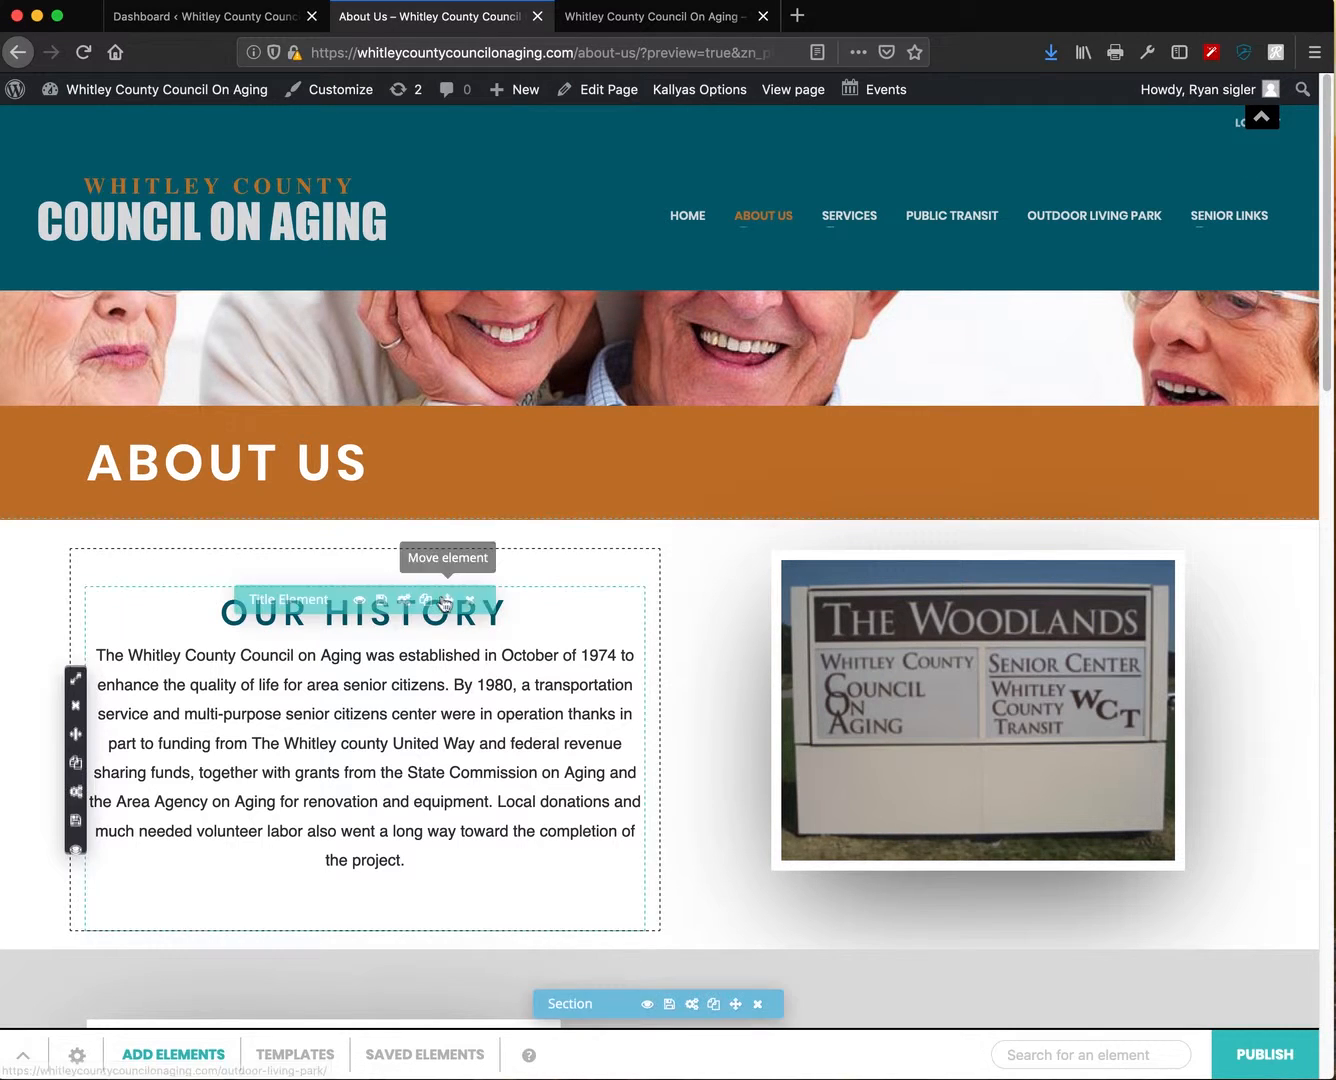
click(1264, 129)
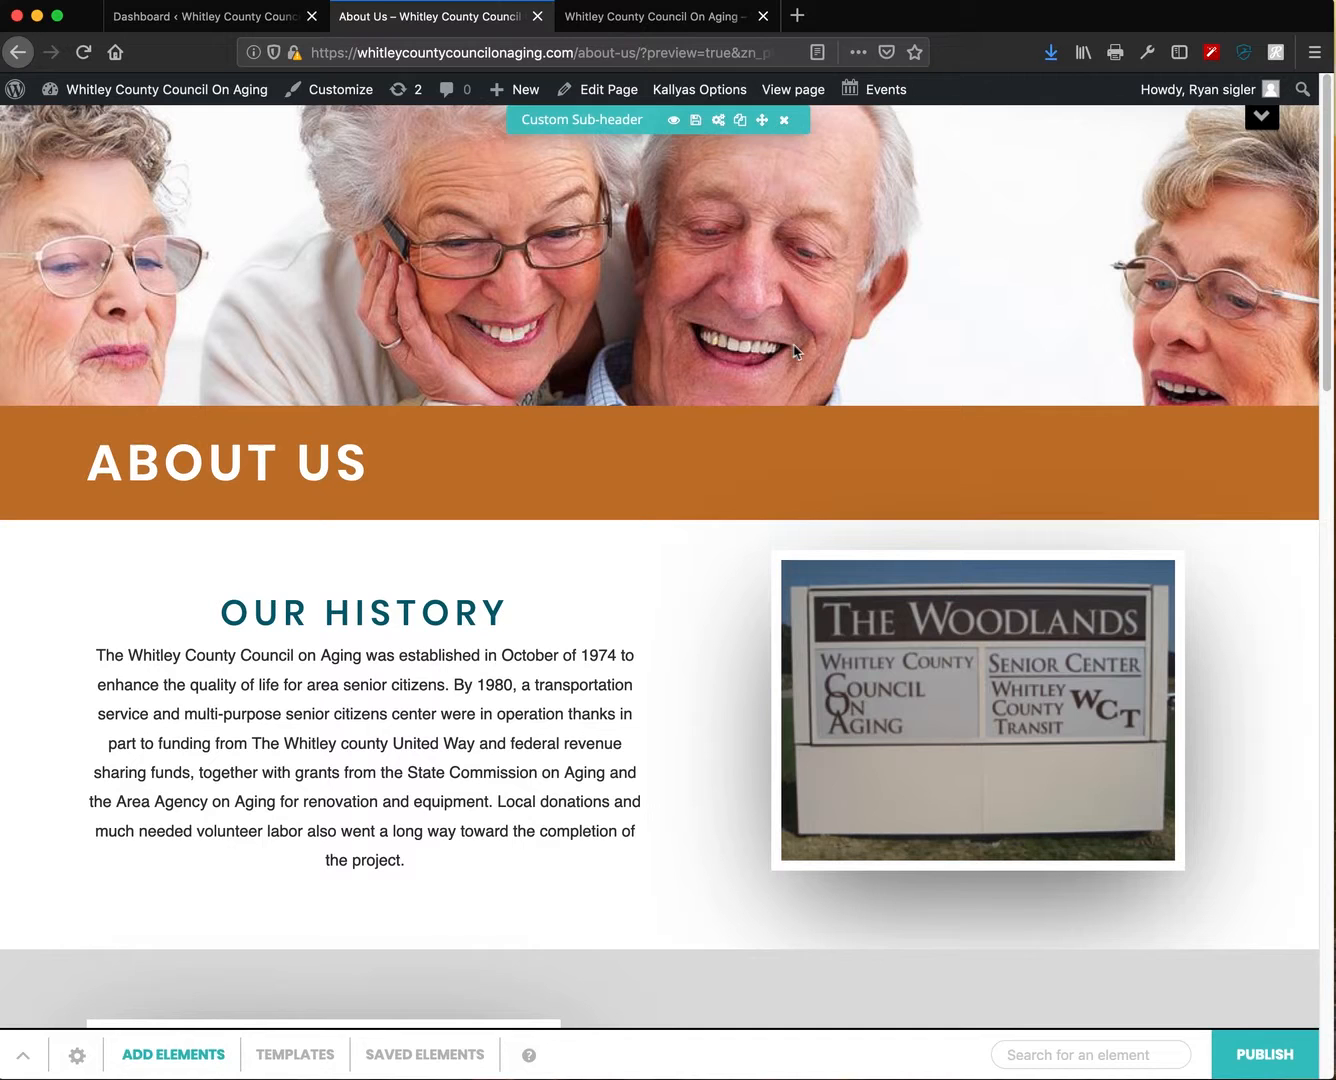
click(1262, 126)
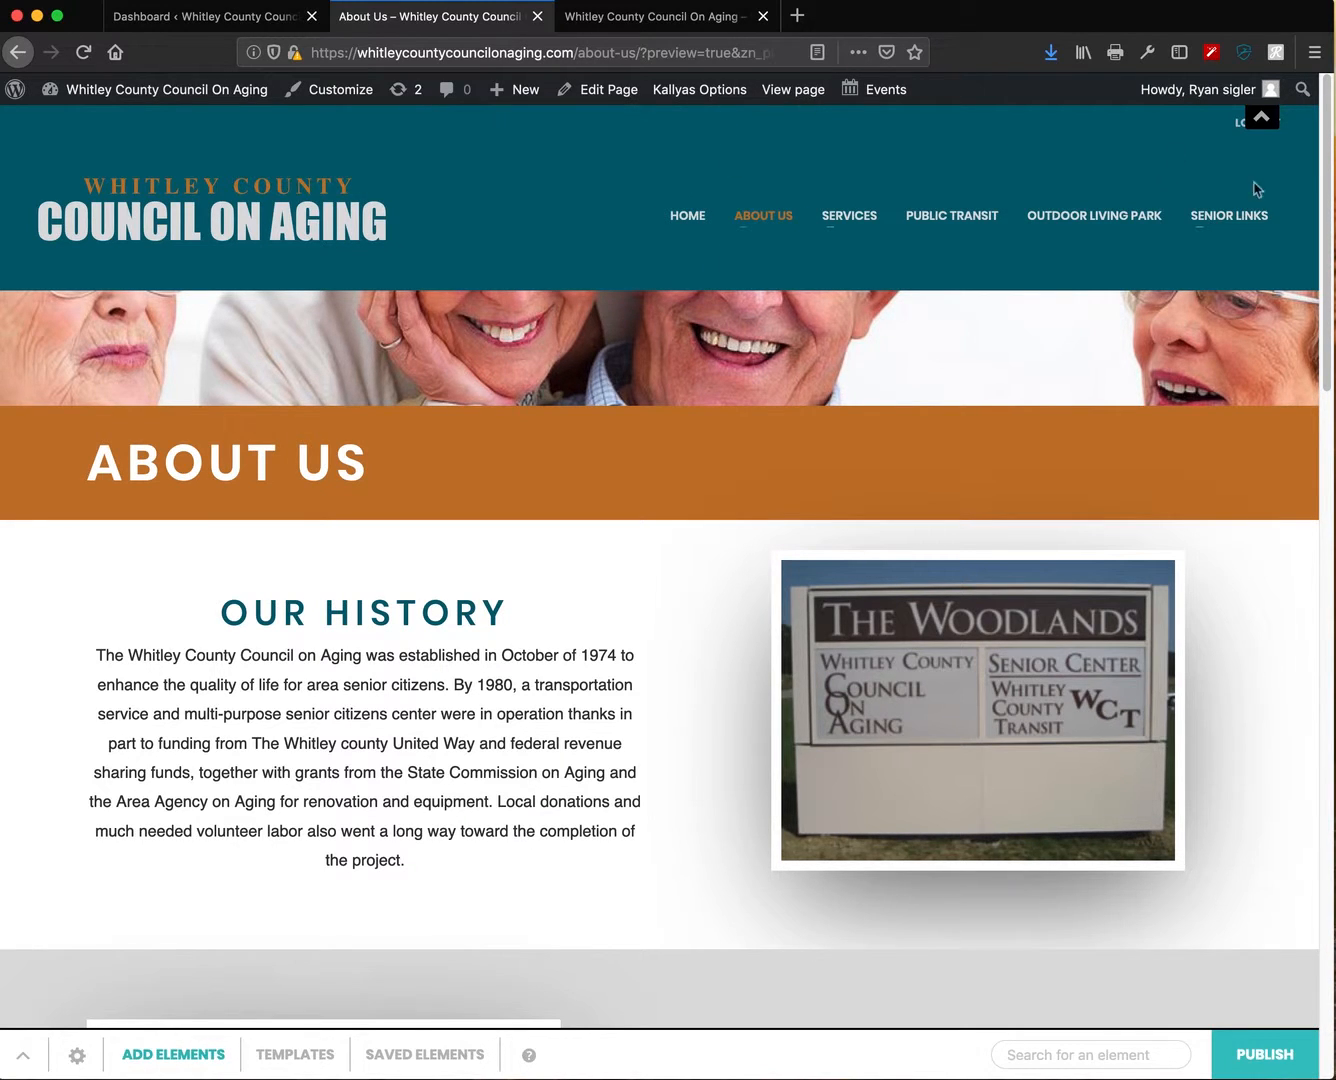
click(1261, 118)
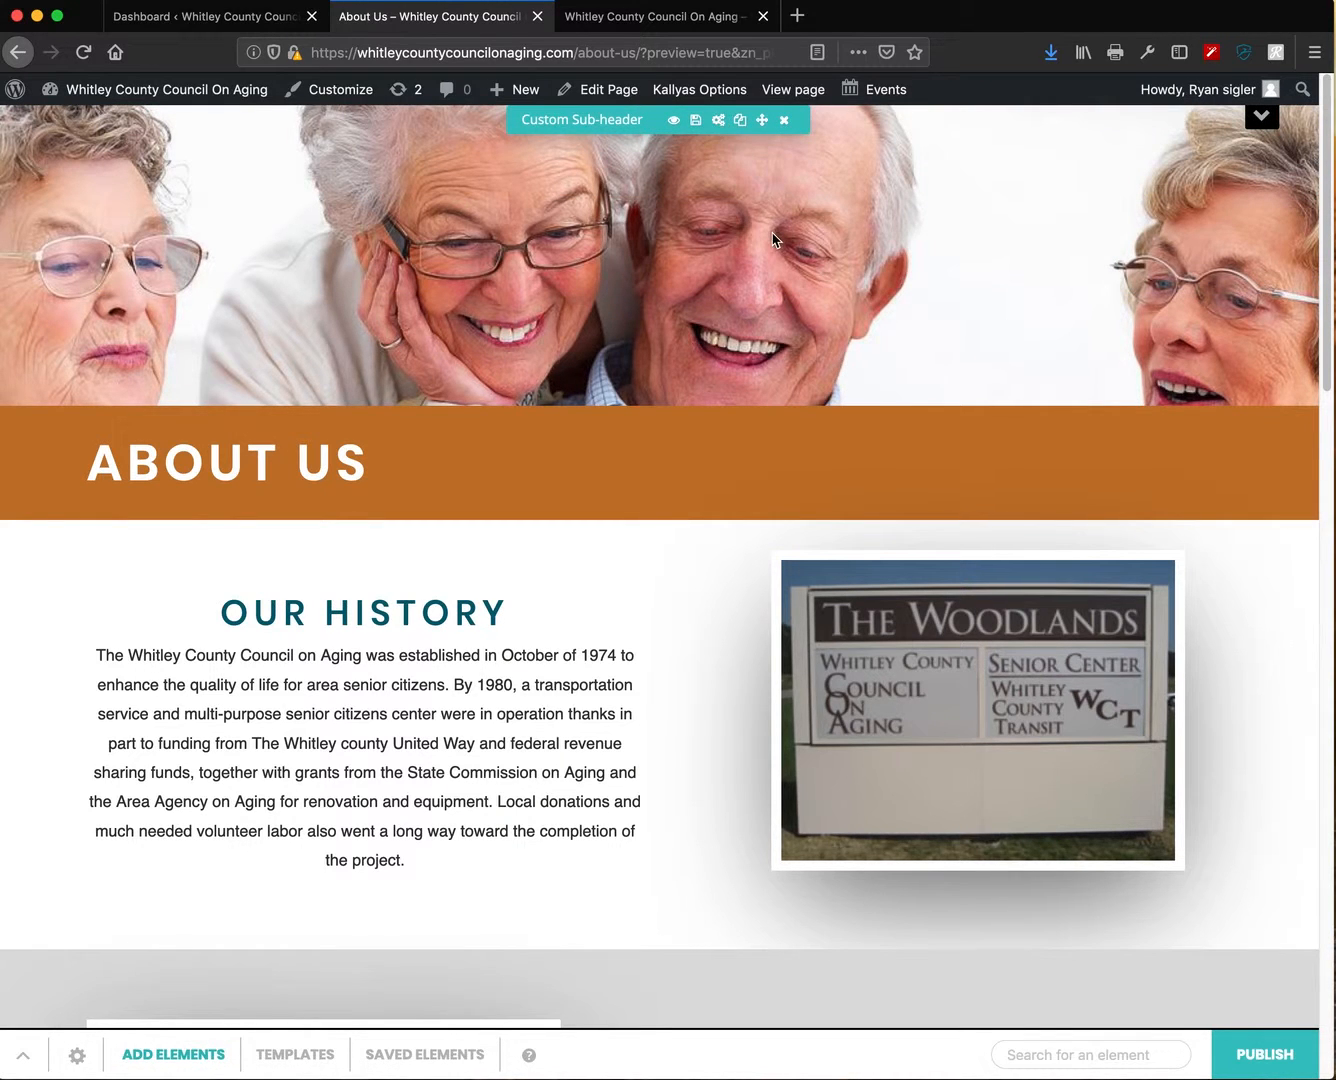
click(1261, 117)
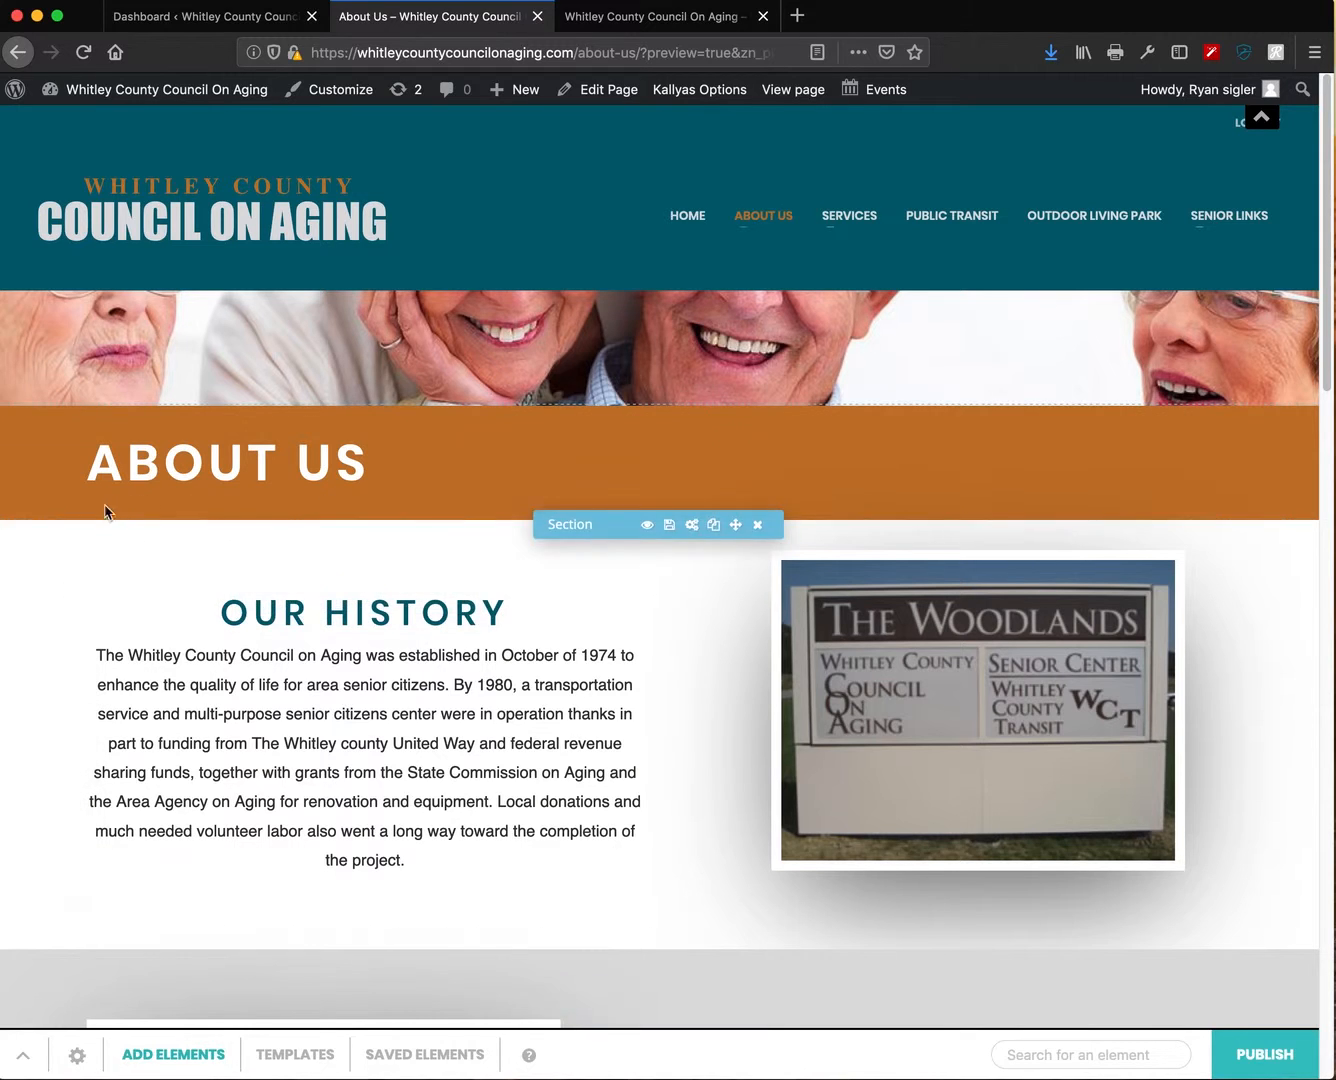
scroll(703, 892, down, 2)
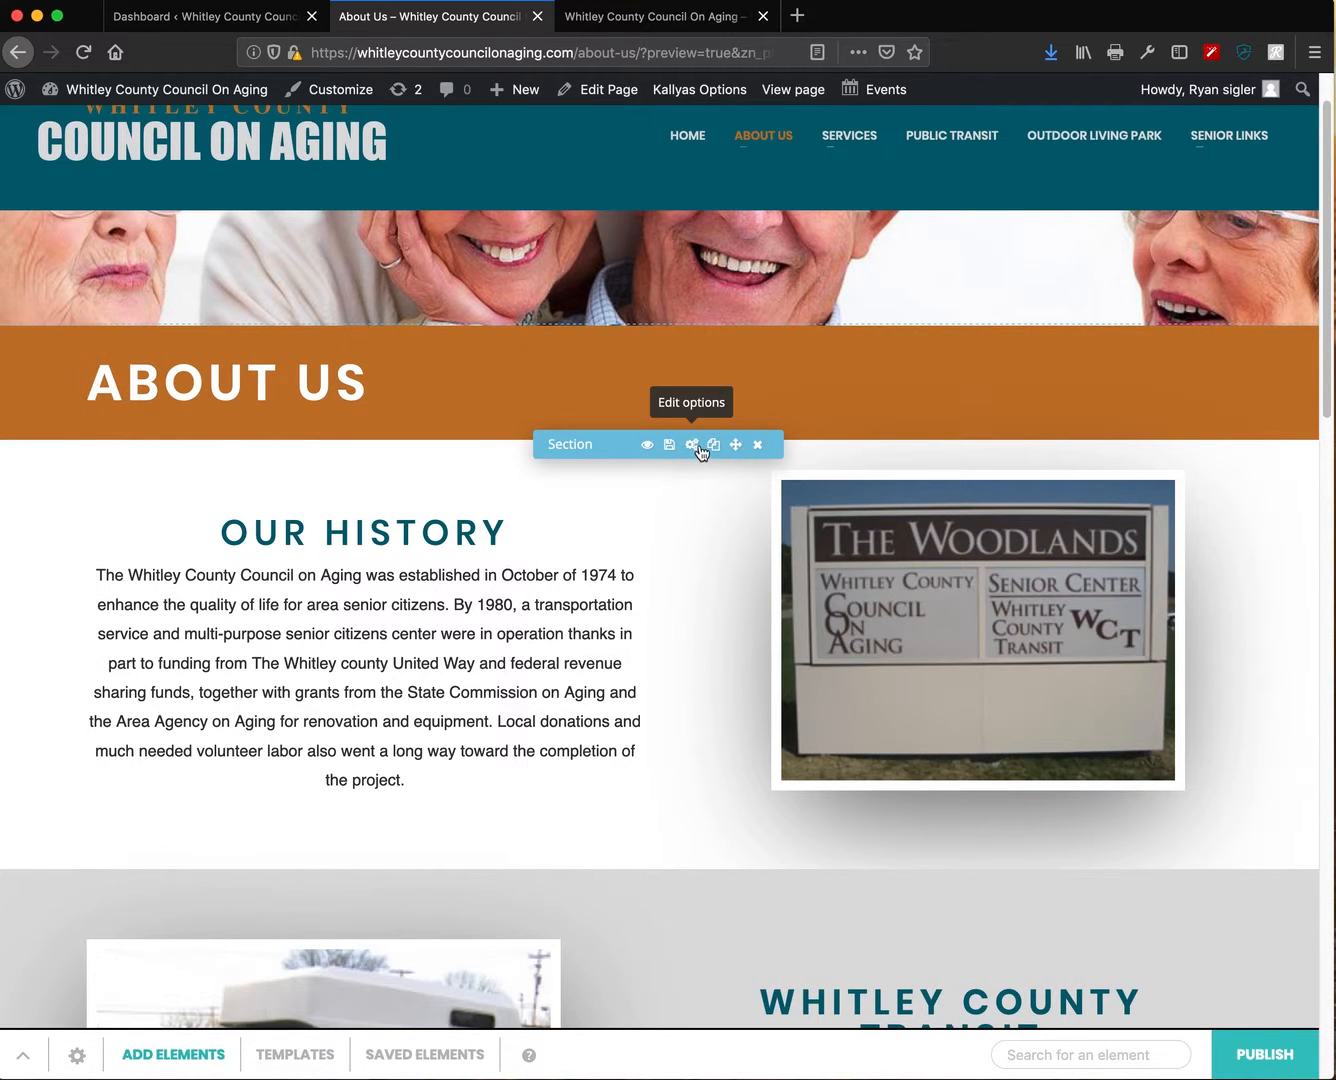
scroll(728, 653, down, 3)
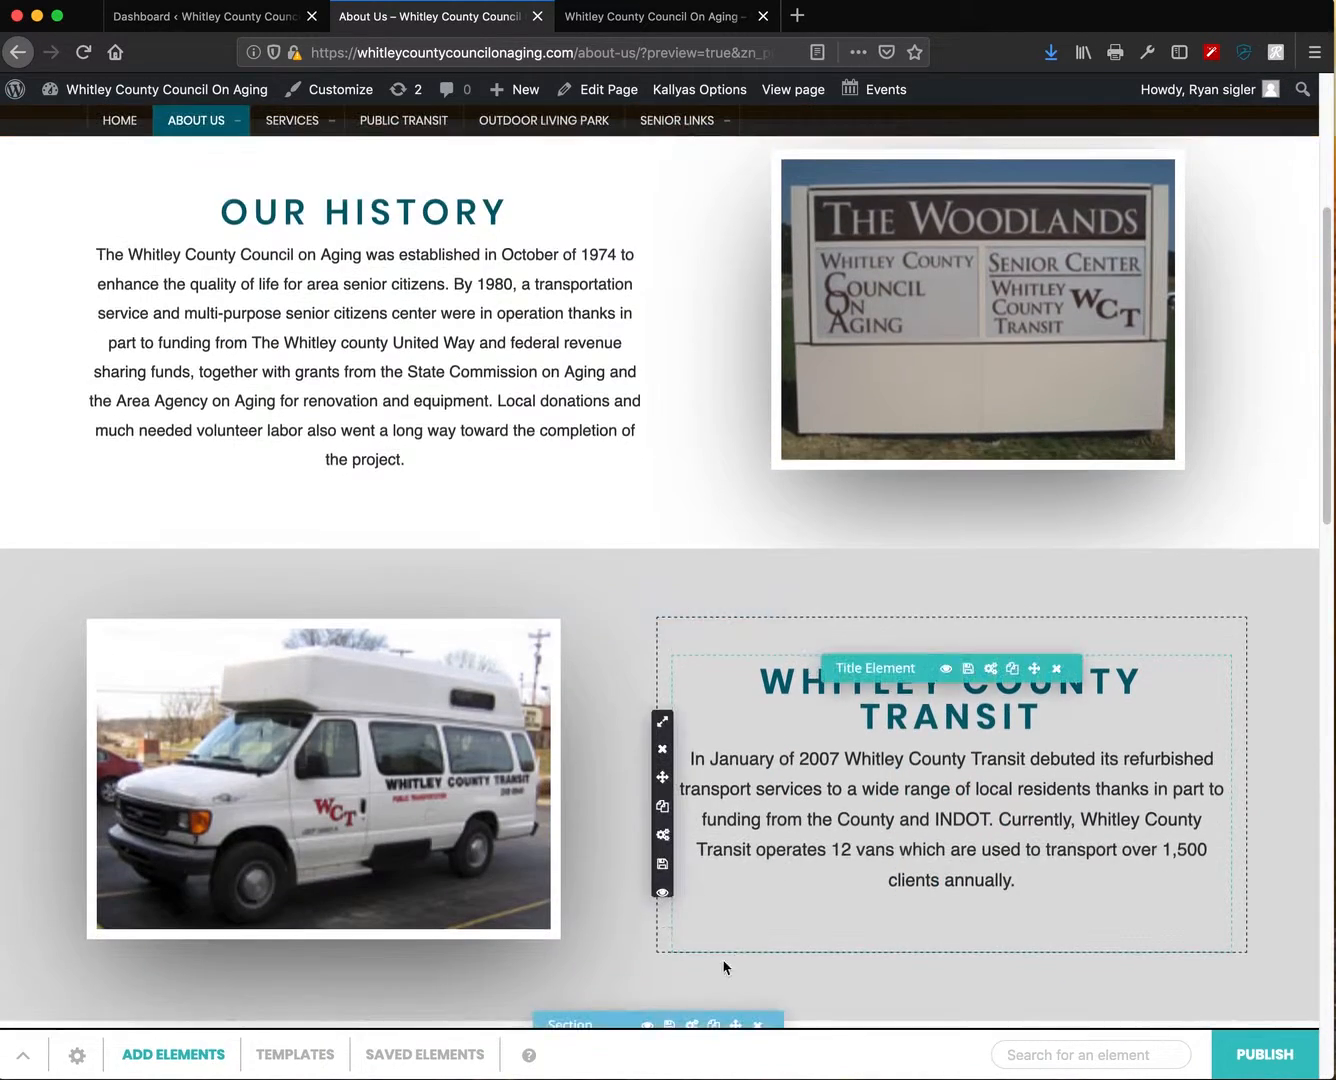
scroll(740, 900, up, 2)
scroll(740, 855, up, 2)
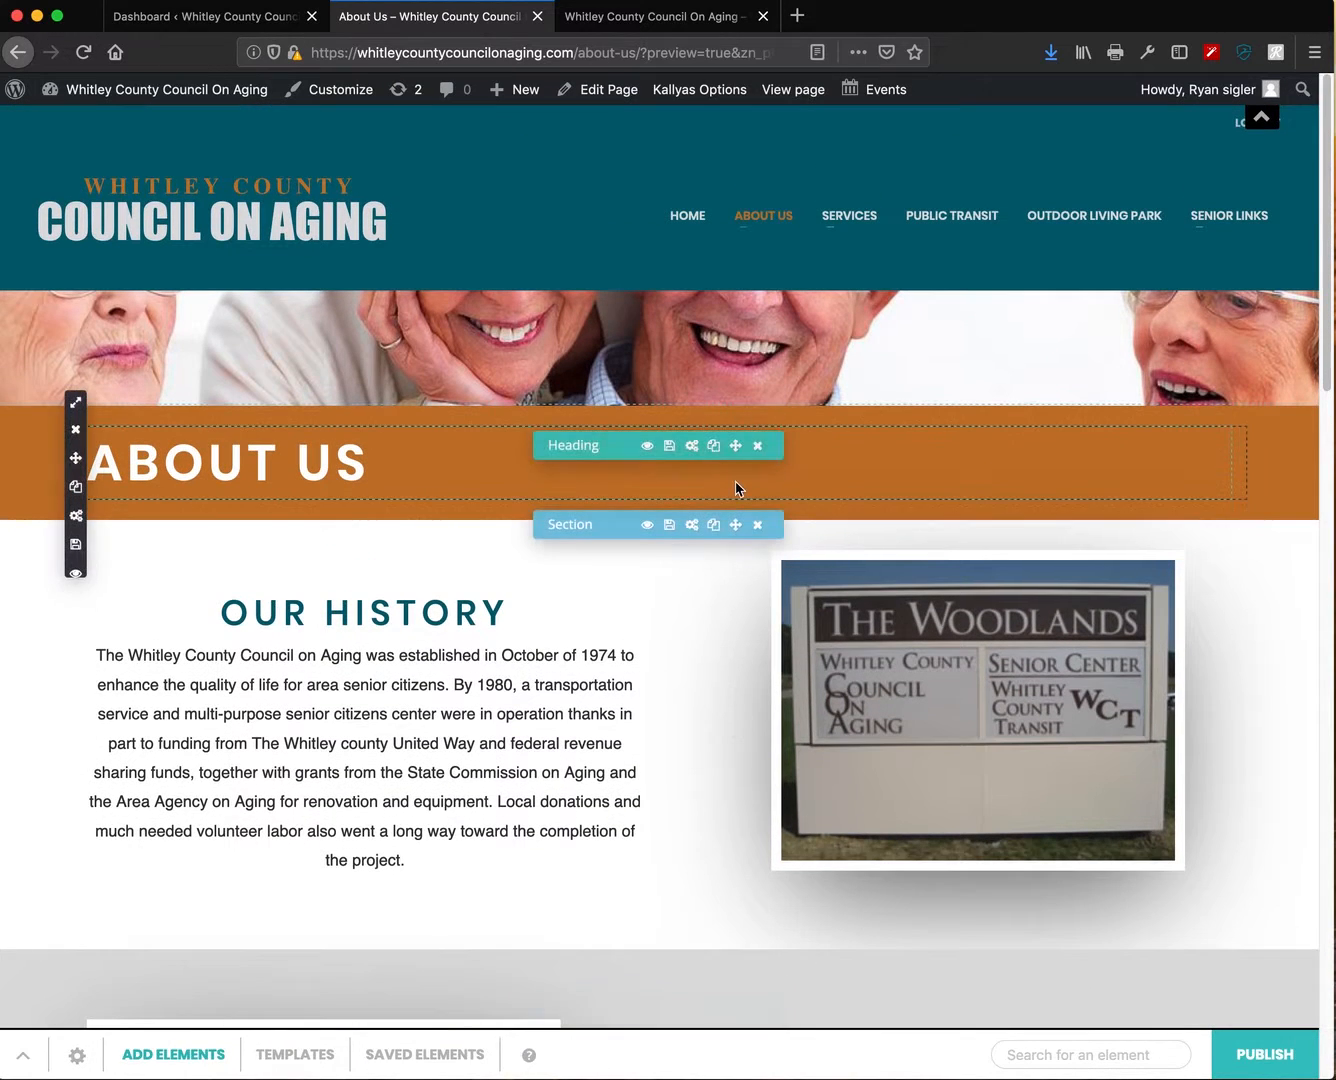
- Open the About Us banner section's Styles Options background colour picker, showing #c4772b
click(692, 525)
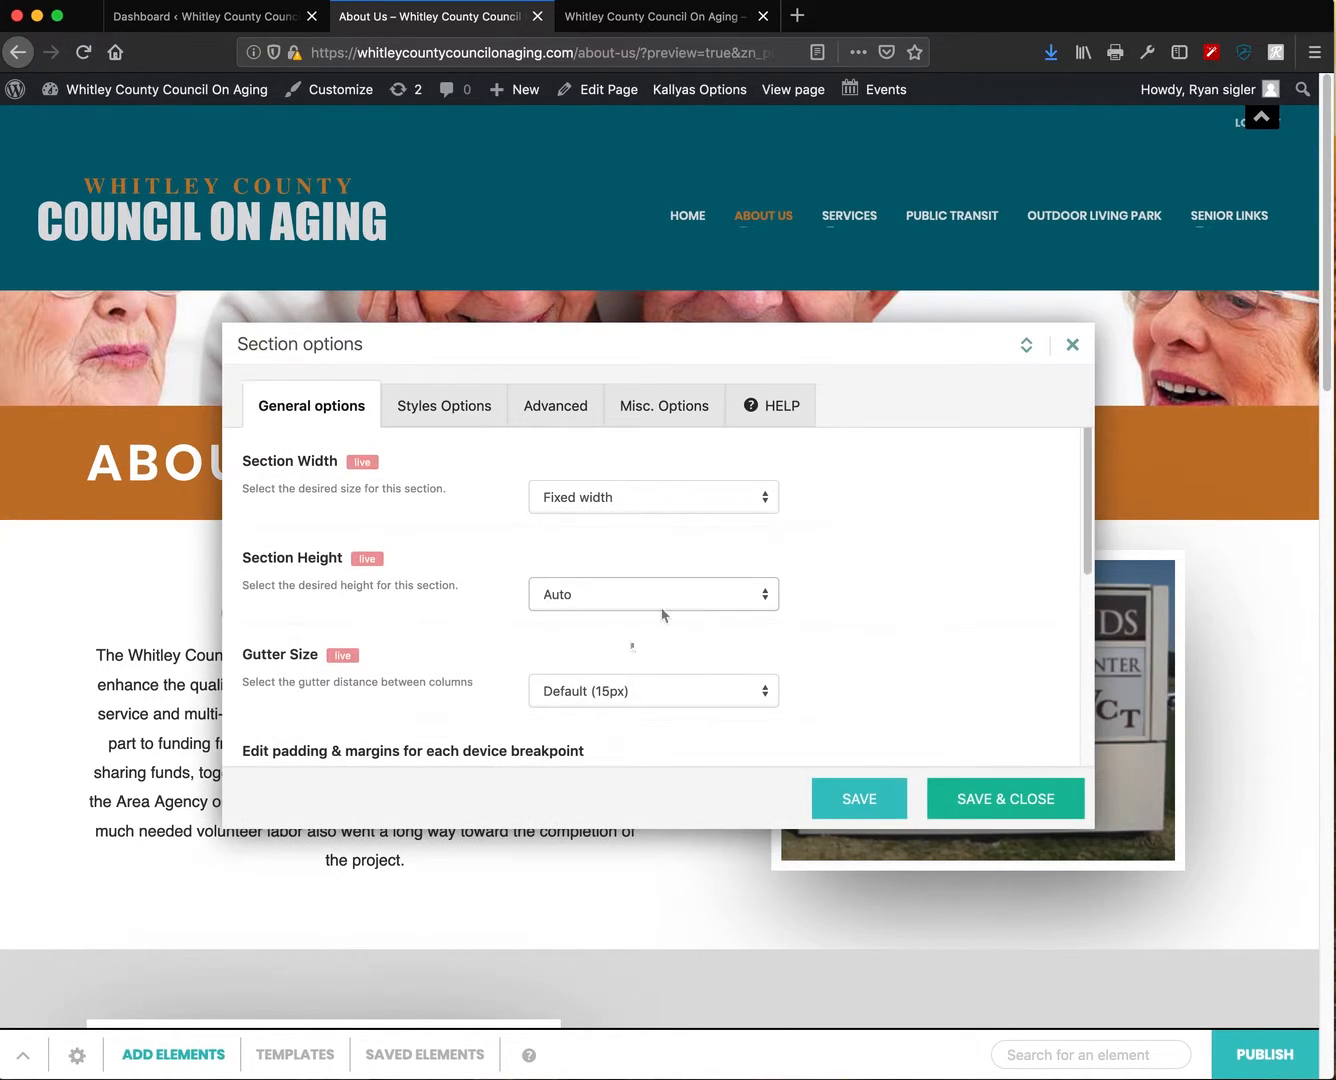
scroll(469, 558, down, 3)
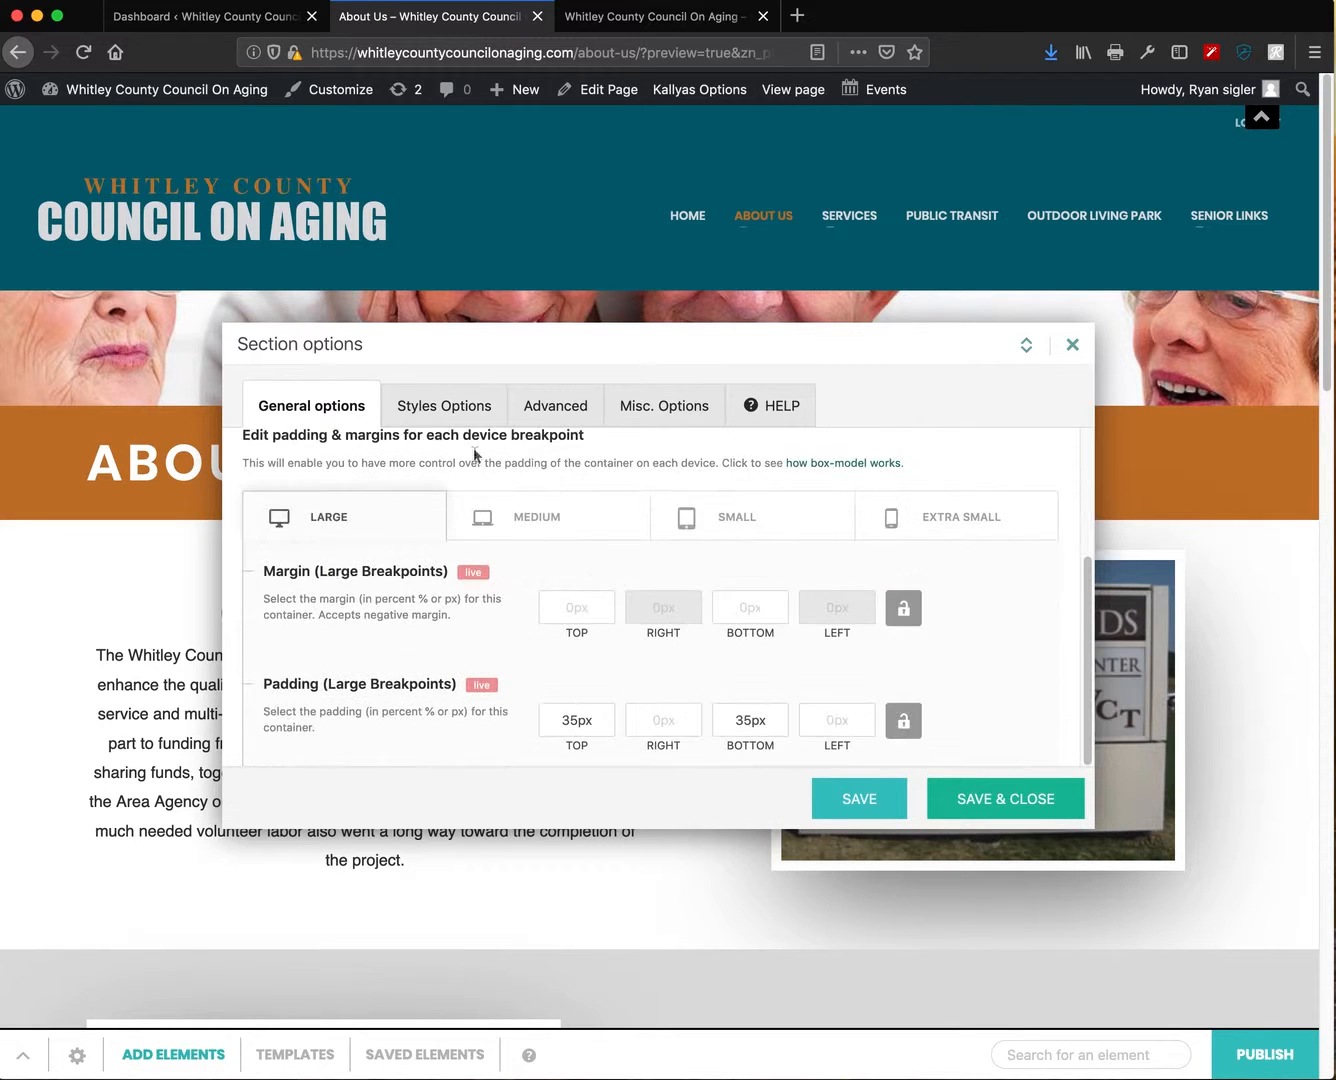
click(423, 410)
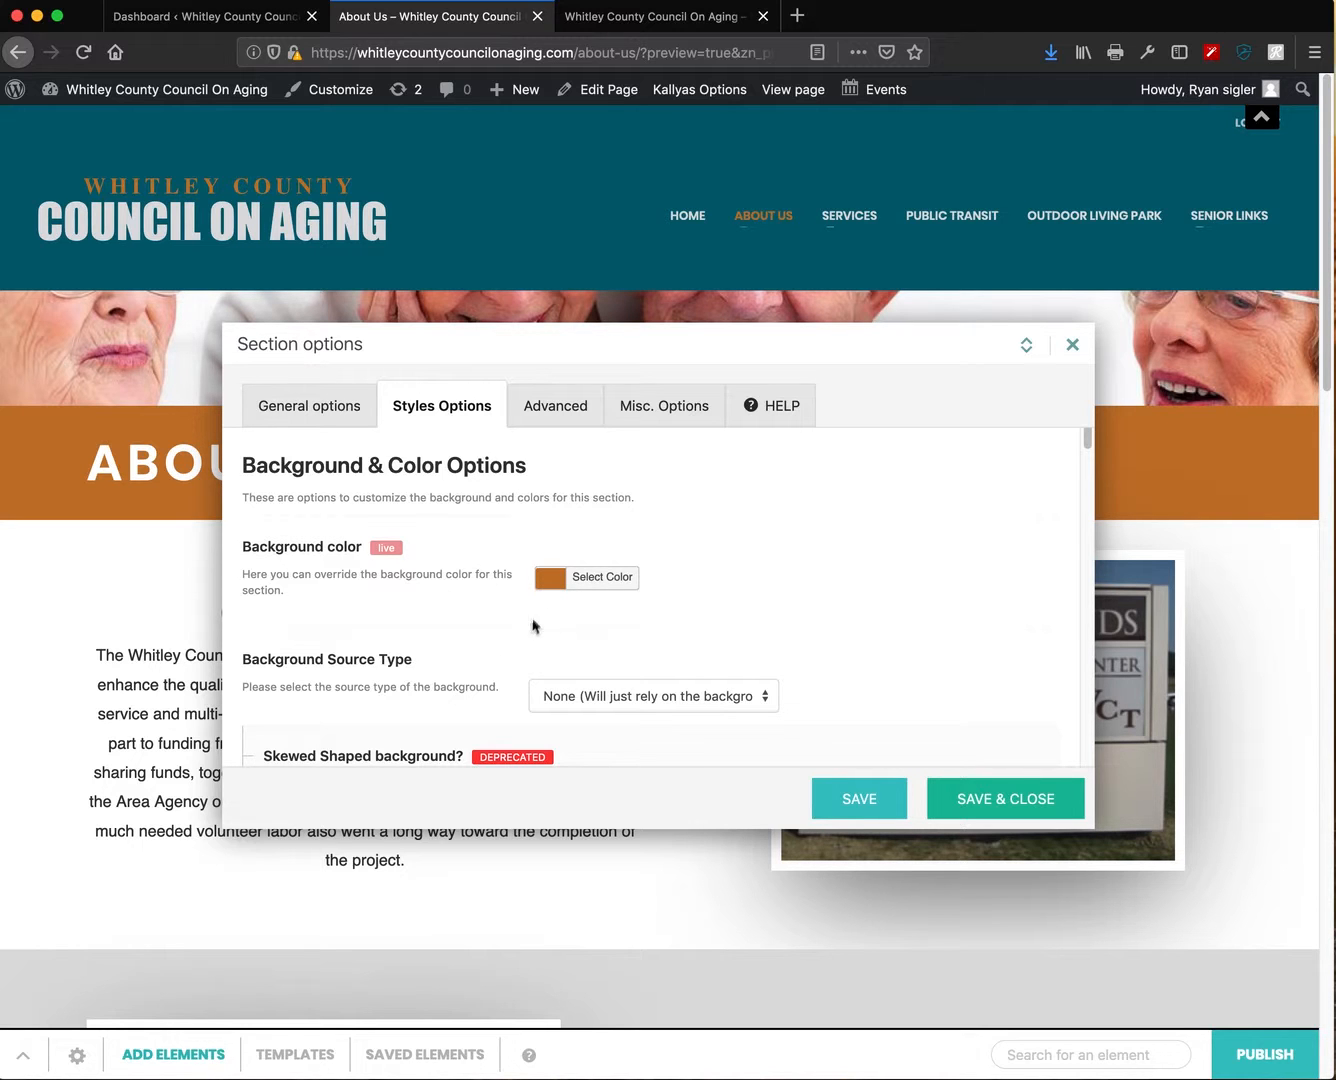
drag(536, 343, 508, 376)
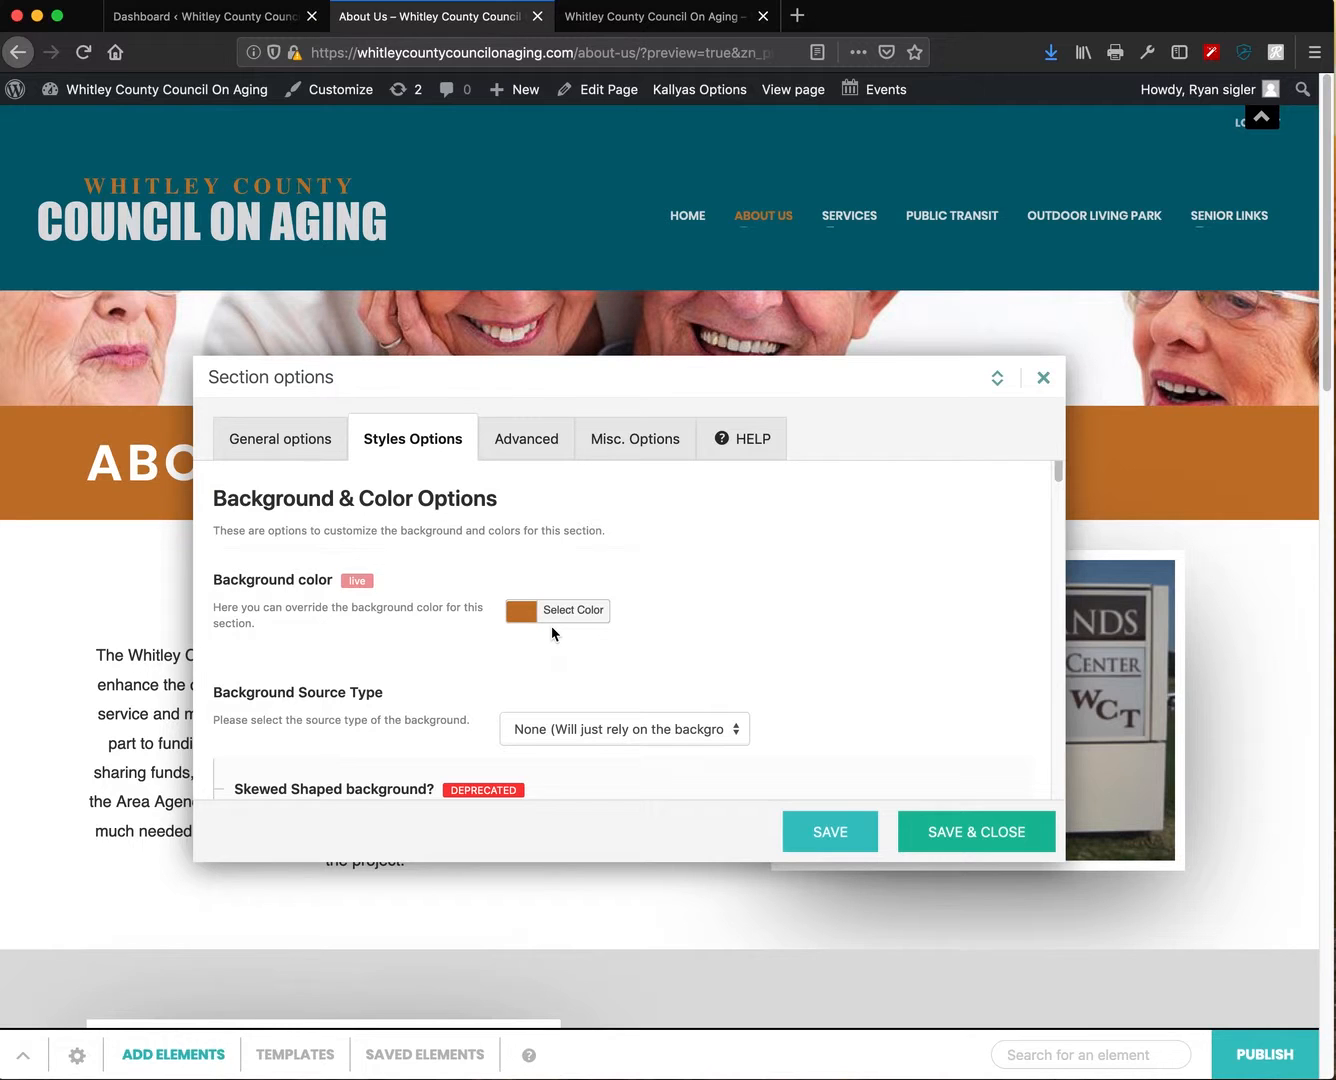
click(522, 612)
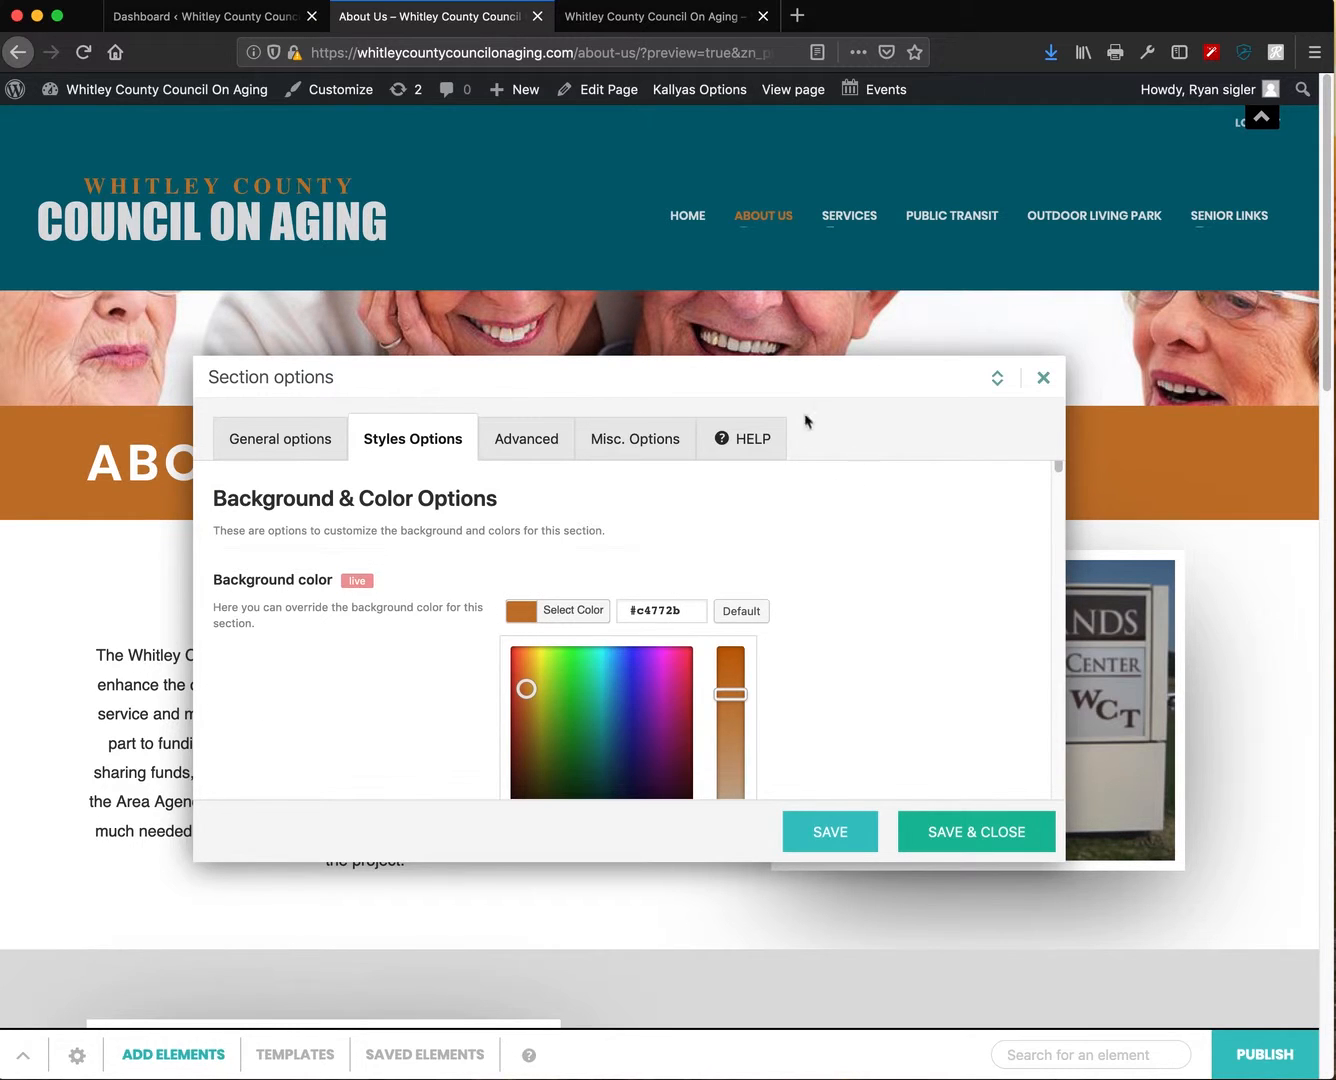
- Try dark grey #333333 as the About Us banner background
scroll(954, 697, down, 2)
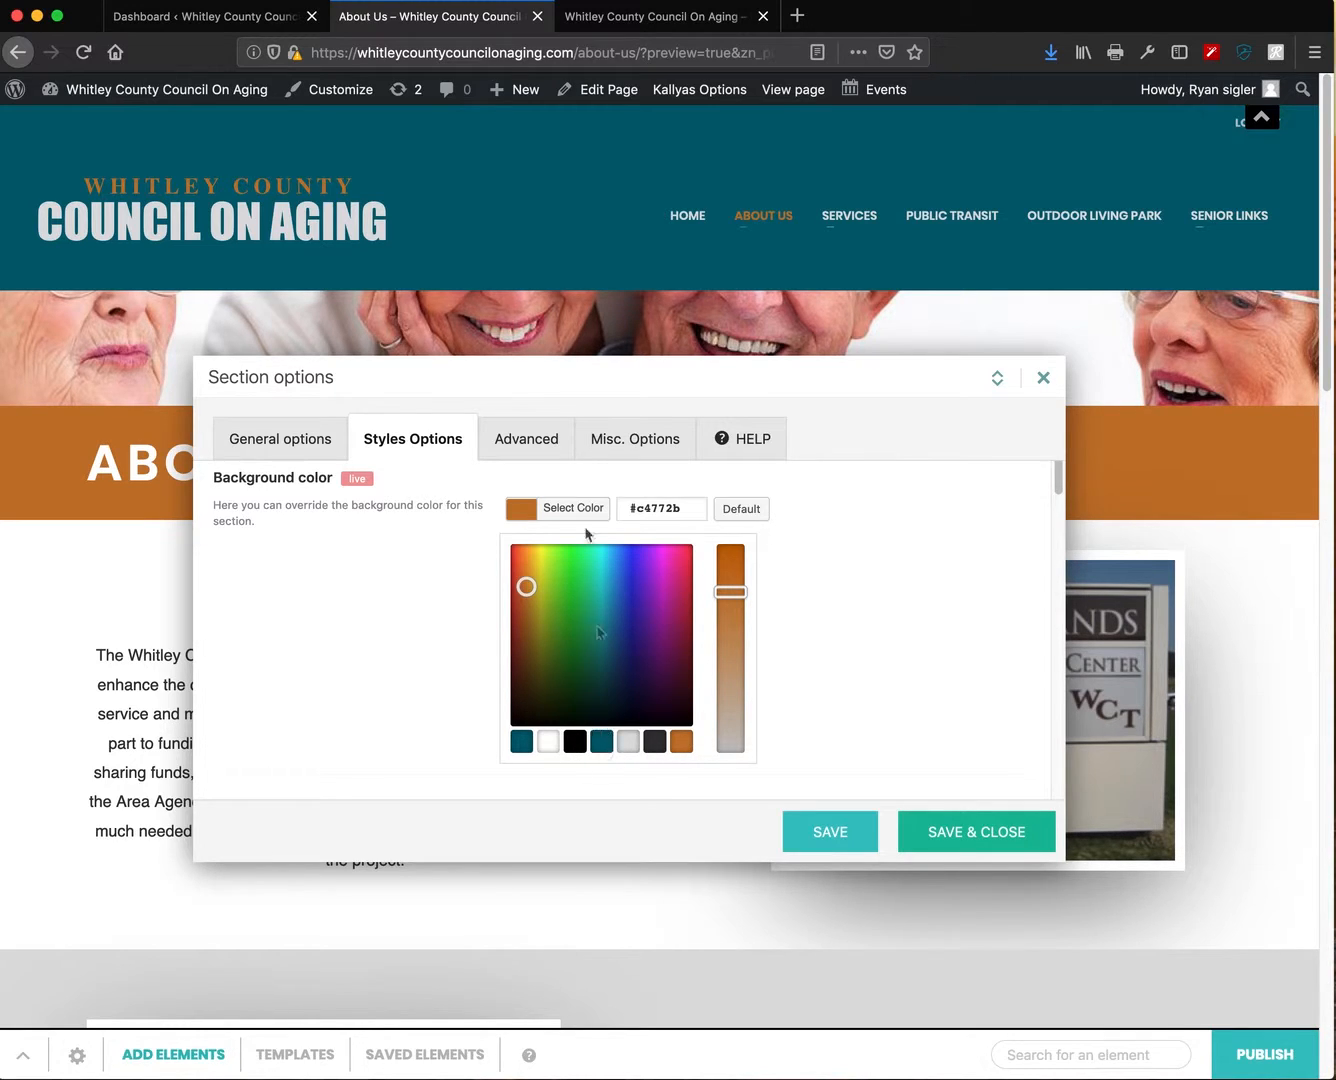
drag(577, 392, 576, 586)
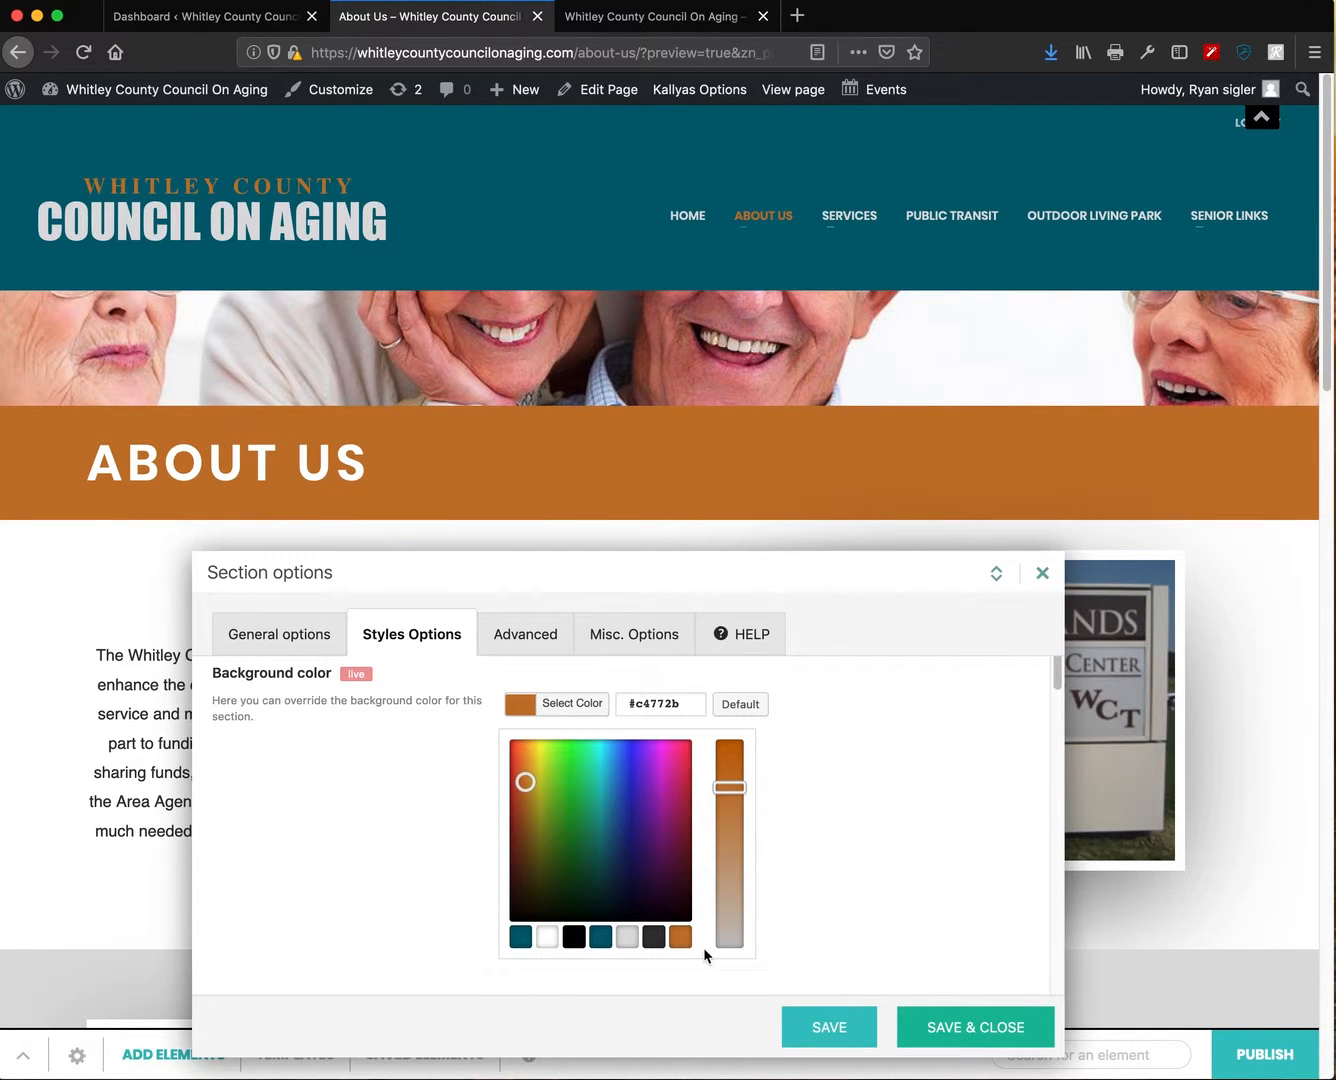
click(654, 938)
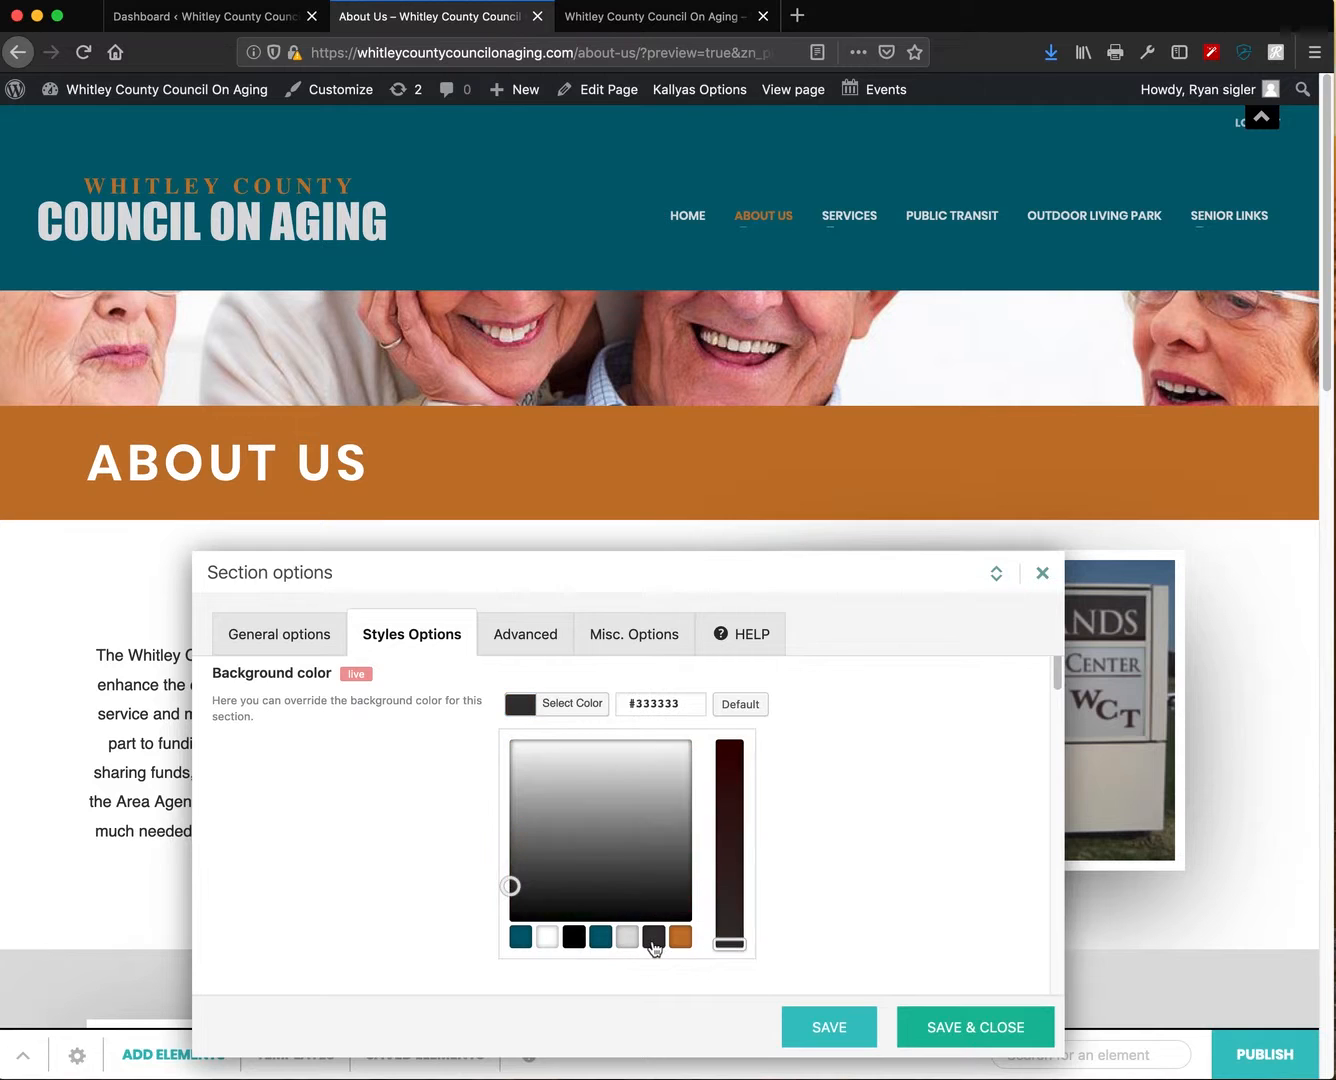
click(731, 943)
drag(730, 943, 730, 945)
click(653, 942)
drag(654, 582, 659, 634)
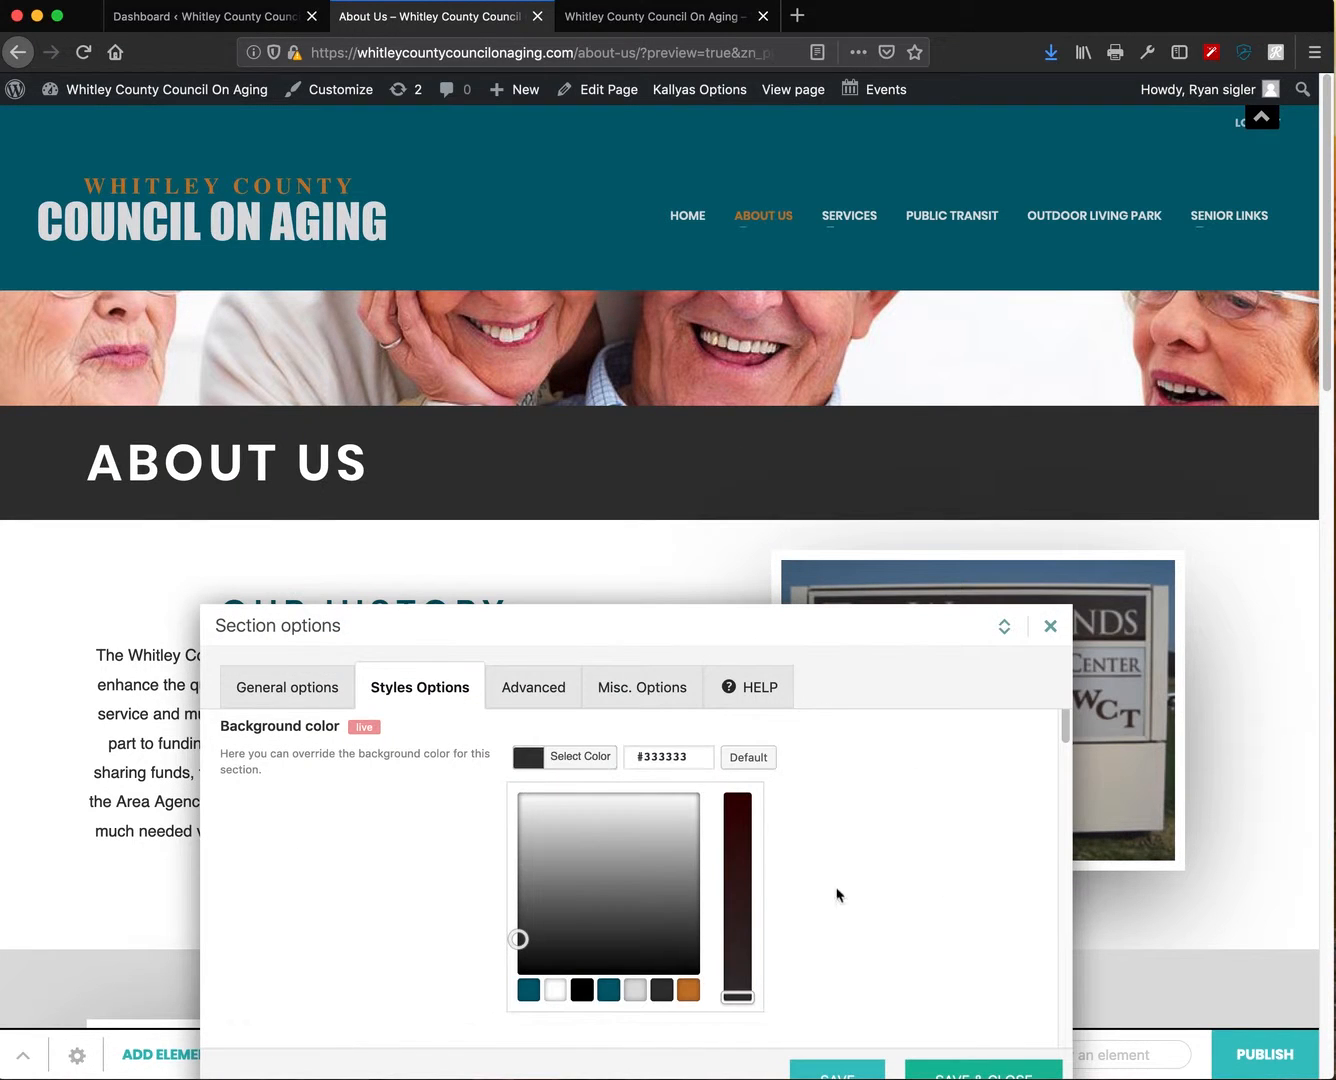
- Try teal #006172, then return the banner to orange #c4782b
click(607, 991)
drag(739, 793, 740, 798)
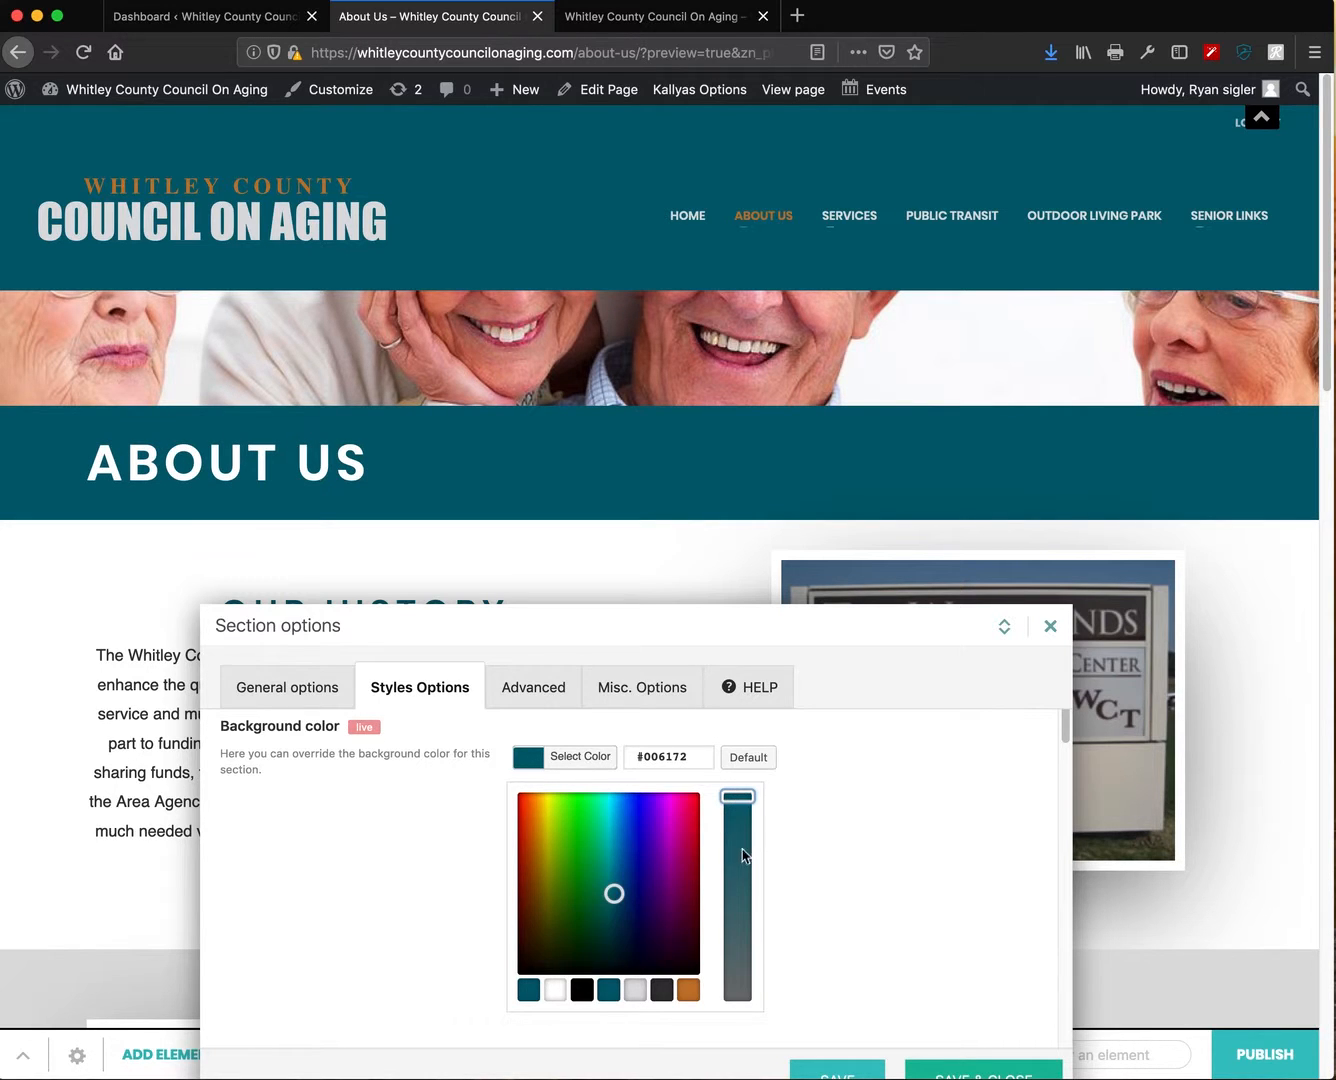
click(688, 991)
drag(735, 838, 736, 839)
click(686, 990)
drag(617, 626, 589, 403)
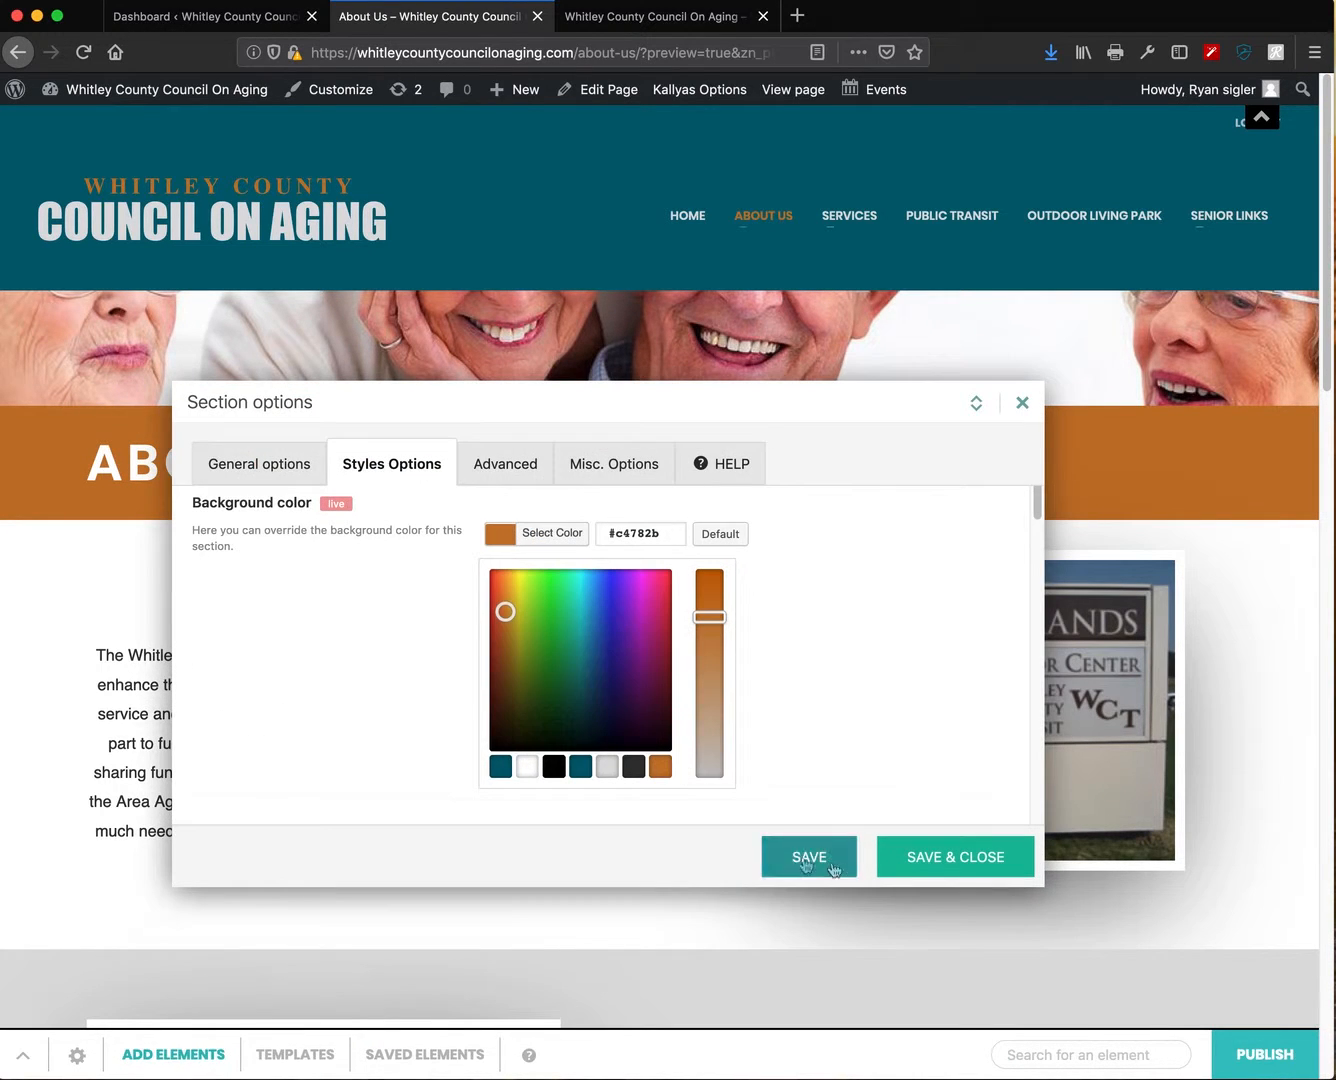
- Save the orange banner background and close the Section options
click(955, 858)
scroll(657, 812, down, 3)
scroll(658, 812, down, 5)
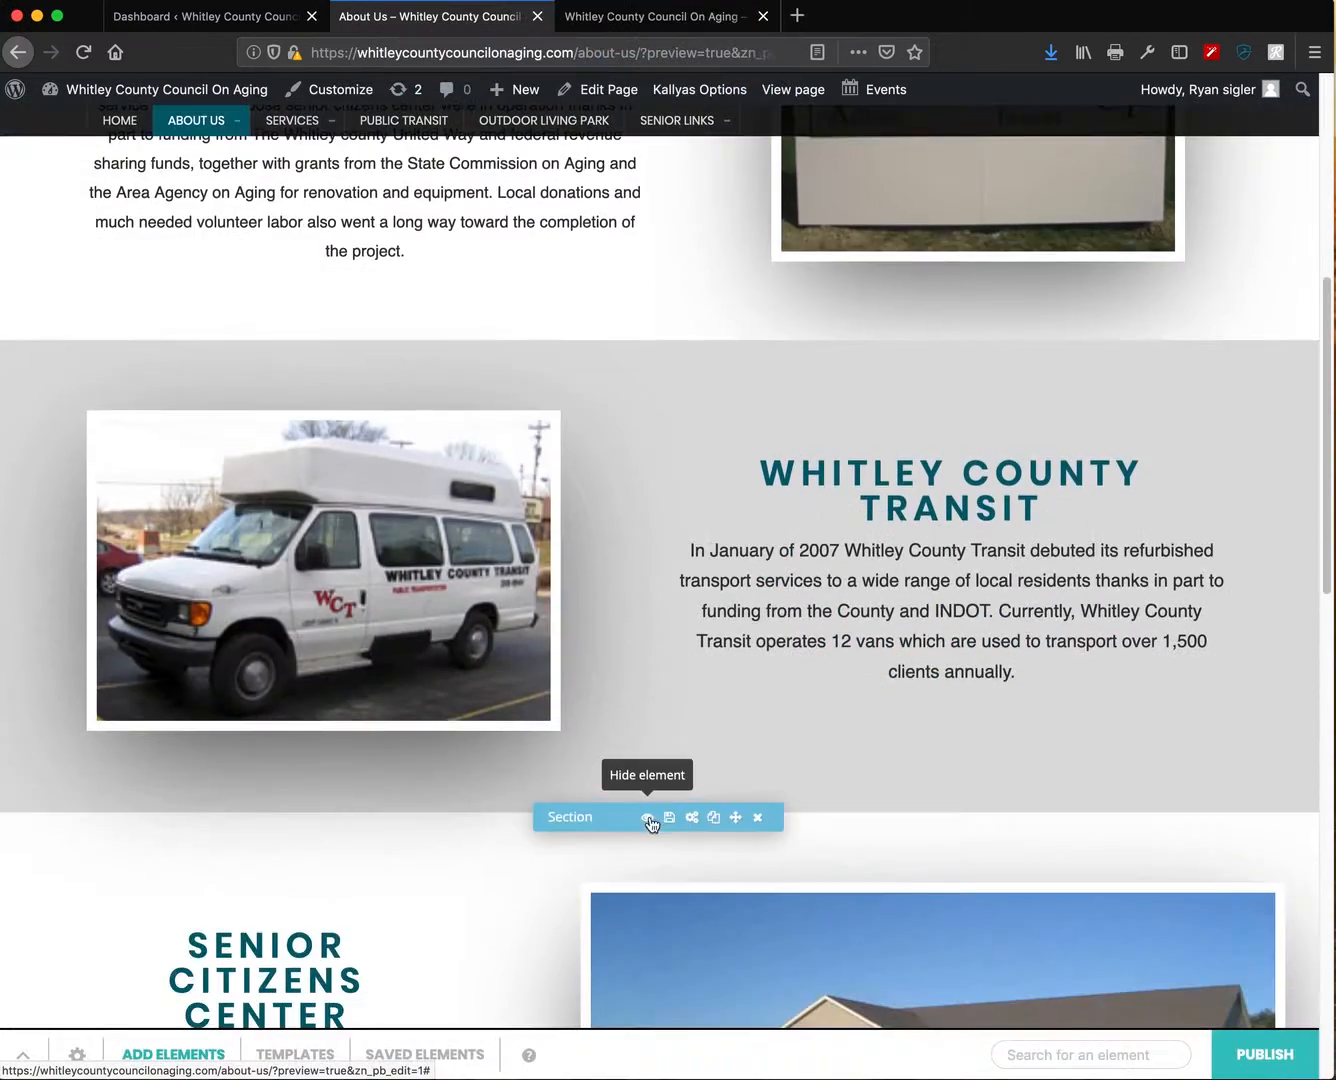
scroll(813, 537, up, 2)
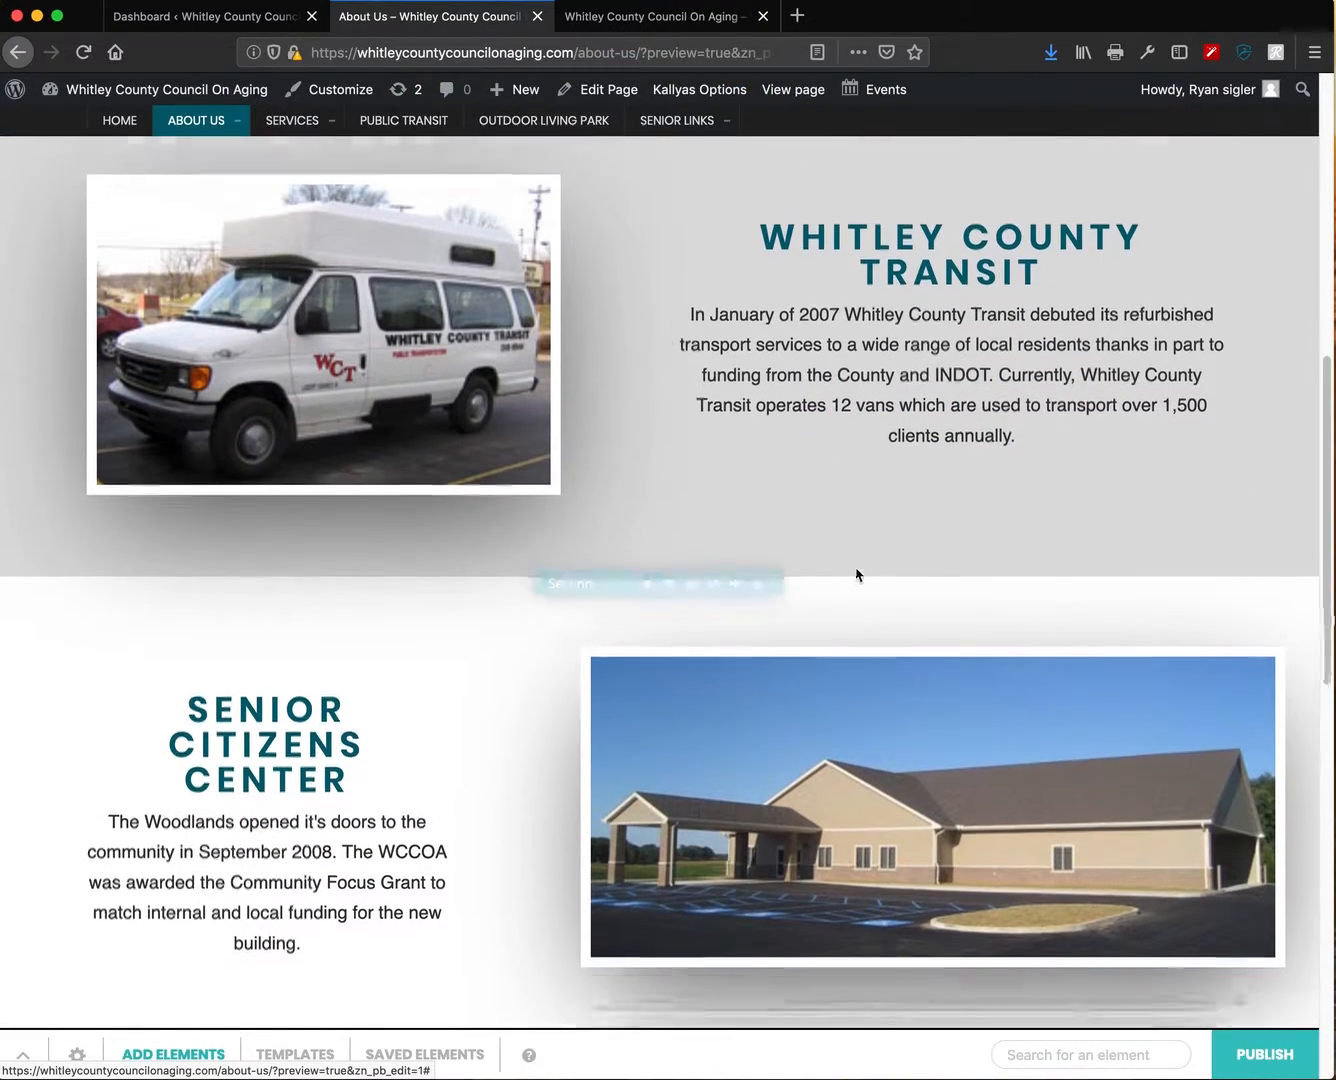
- Preview a near-black #020202 background for the Whitley County Transit section
click(694, 656)
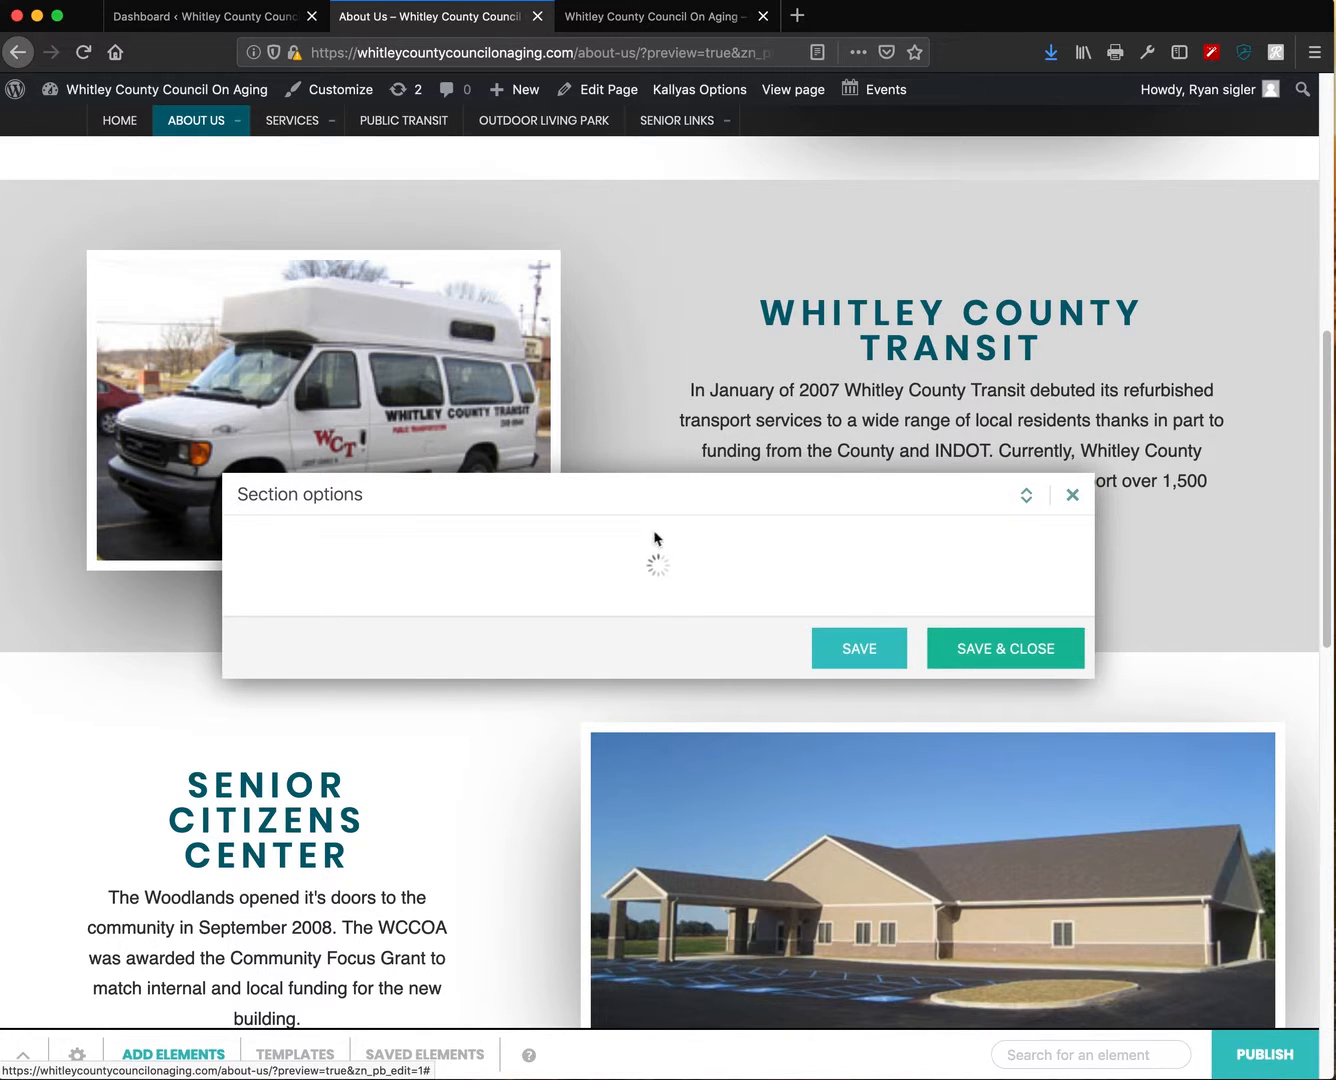
click(478, 417)
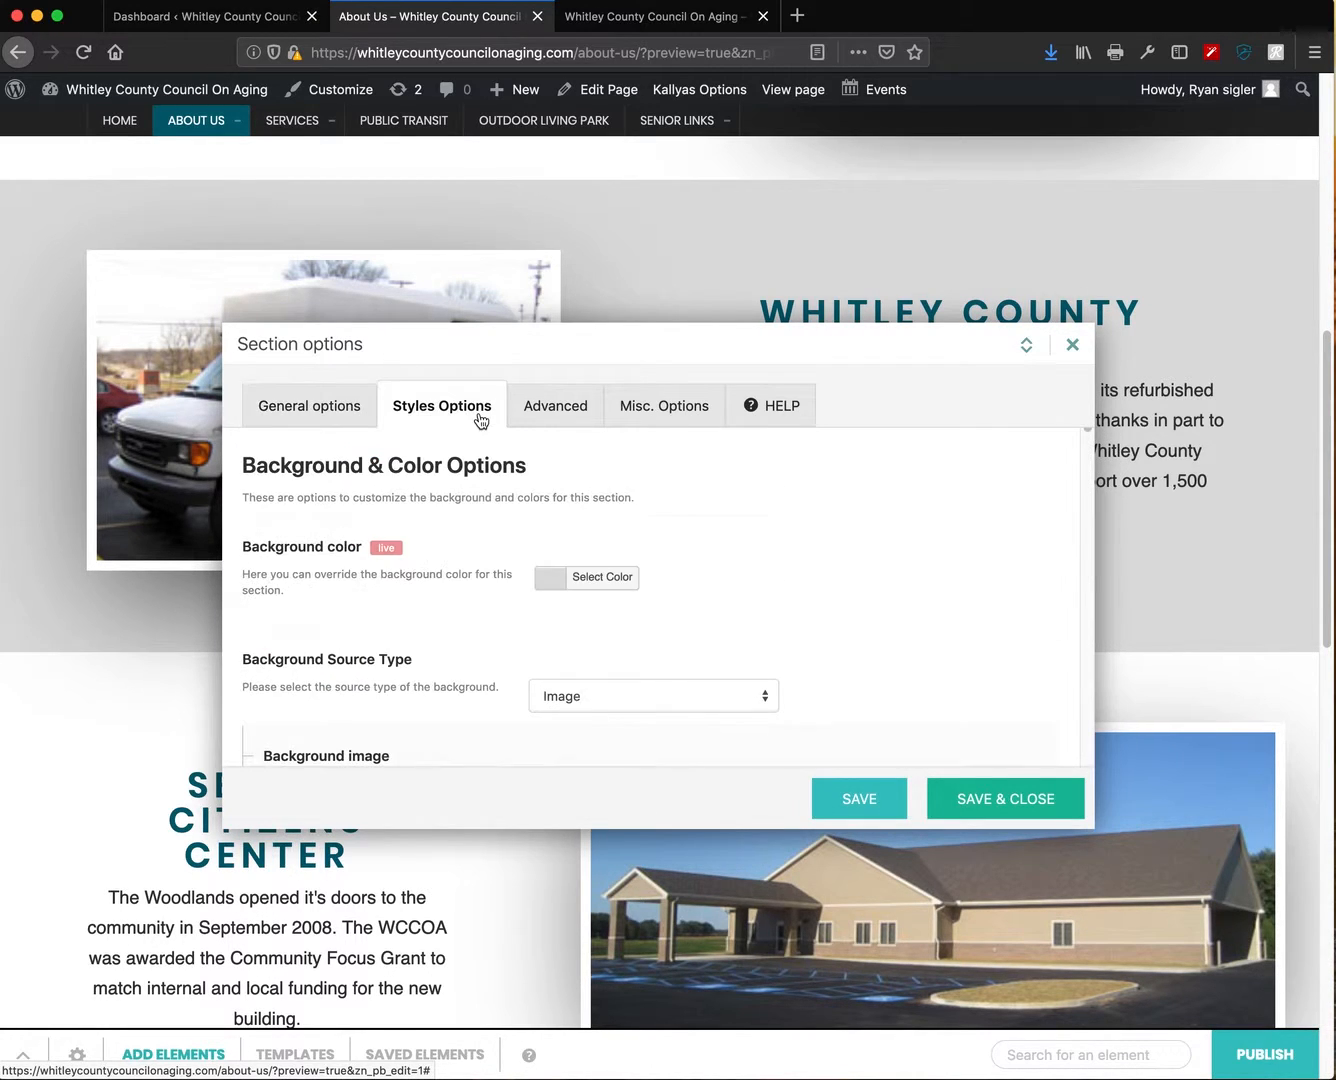
click(545, 577)
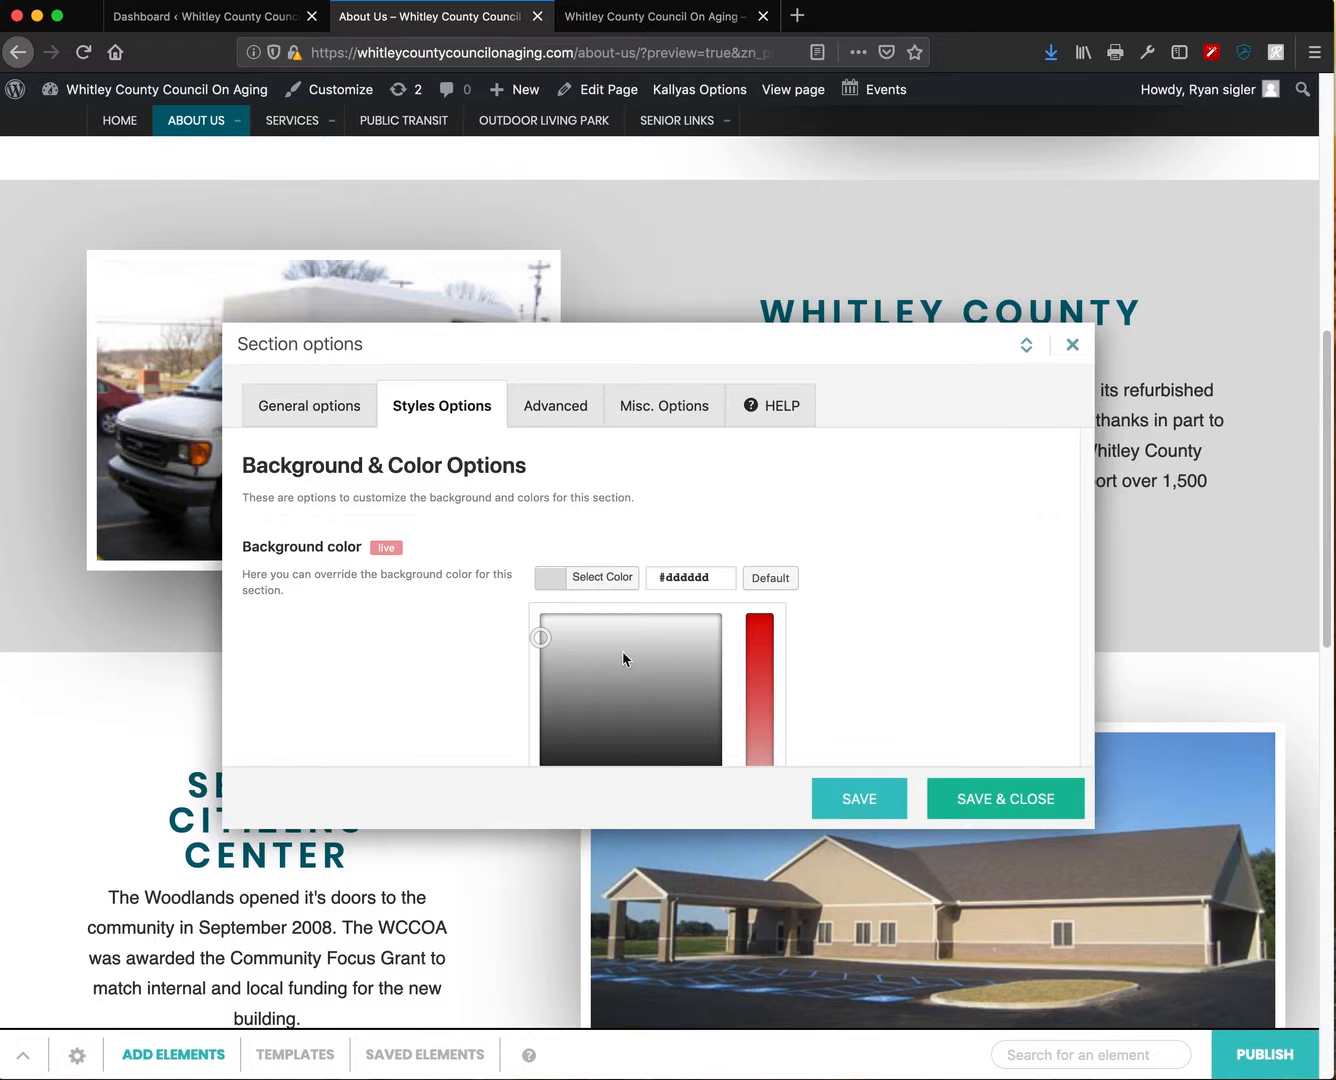
mouse_move(540, 640)
mouse_down()
mouse_move(522, 775)
mouse_move(537, 645)
mouse_up()
drag(704, 348, 498, 237)
drag(358, 525, 334, 703)
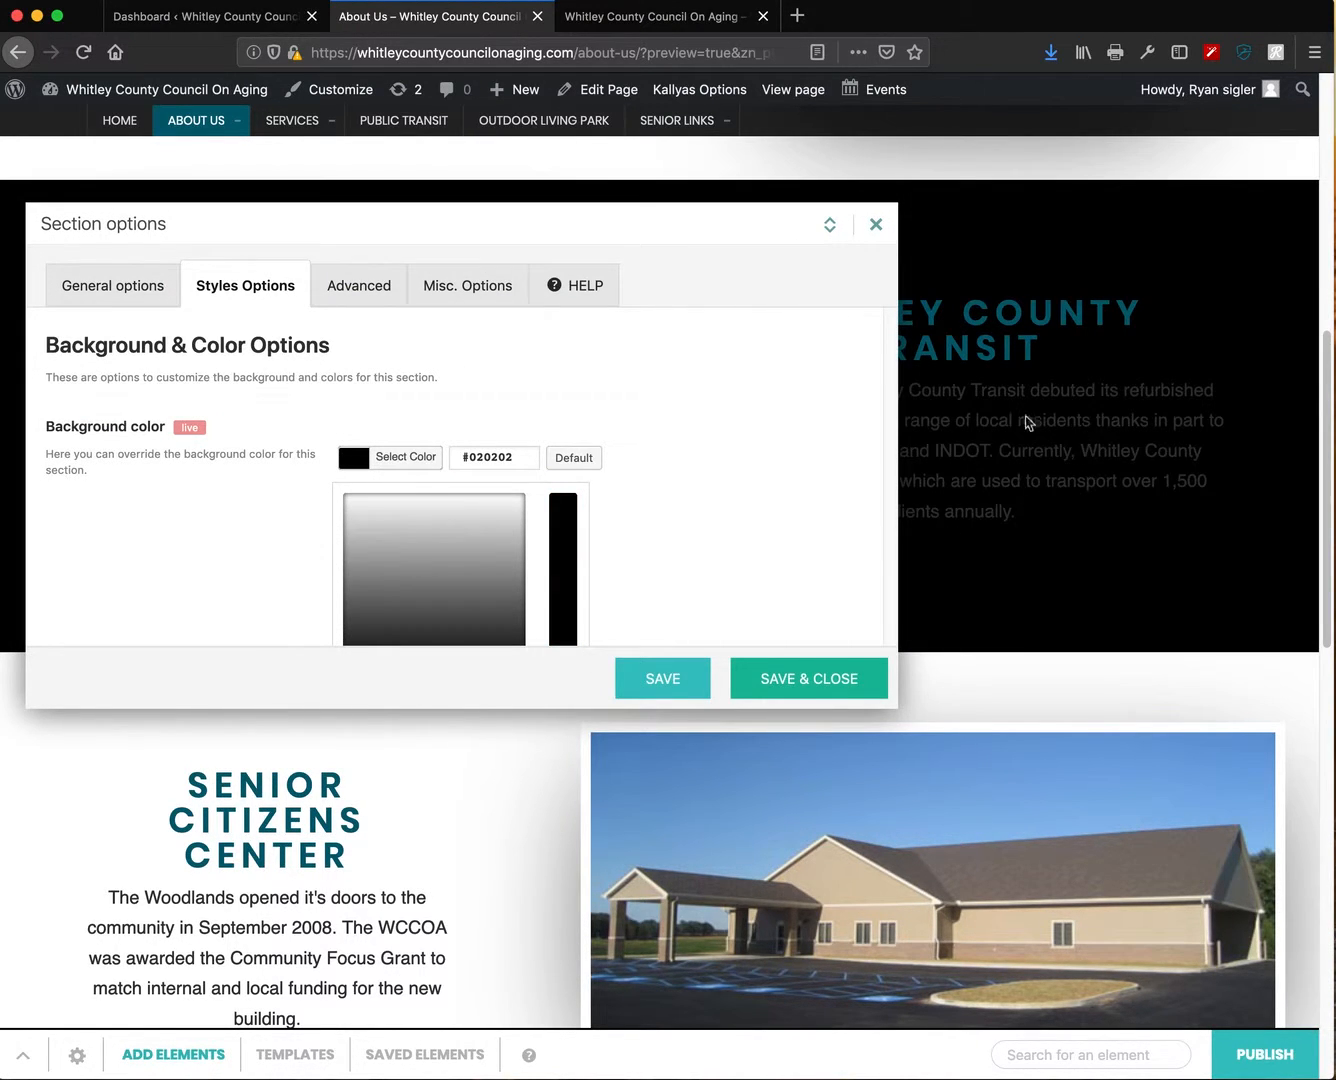
drag(626, 229, 657, 359)
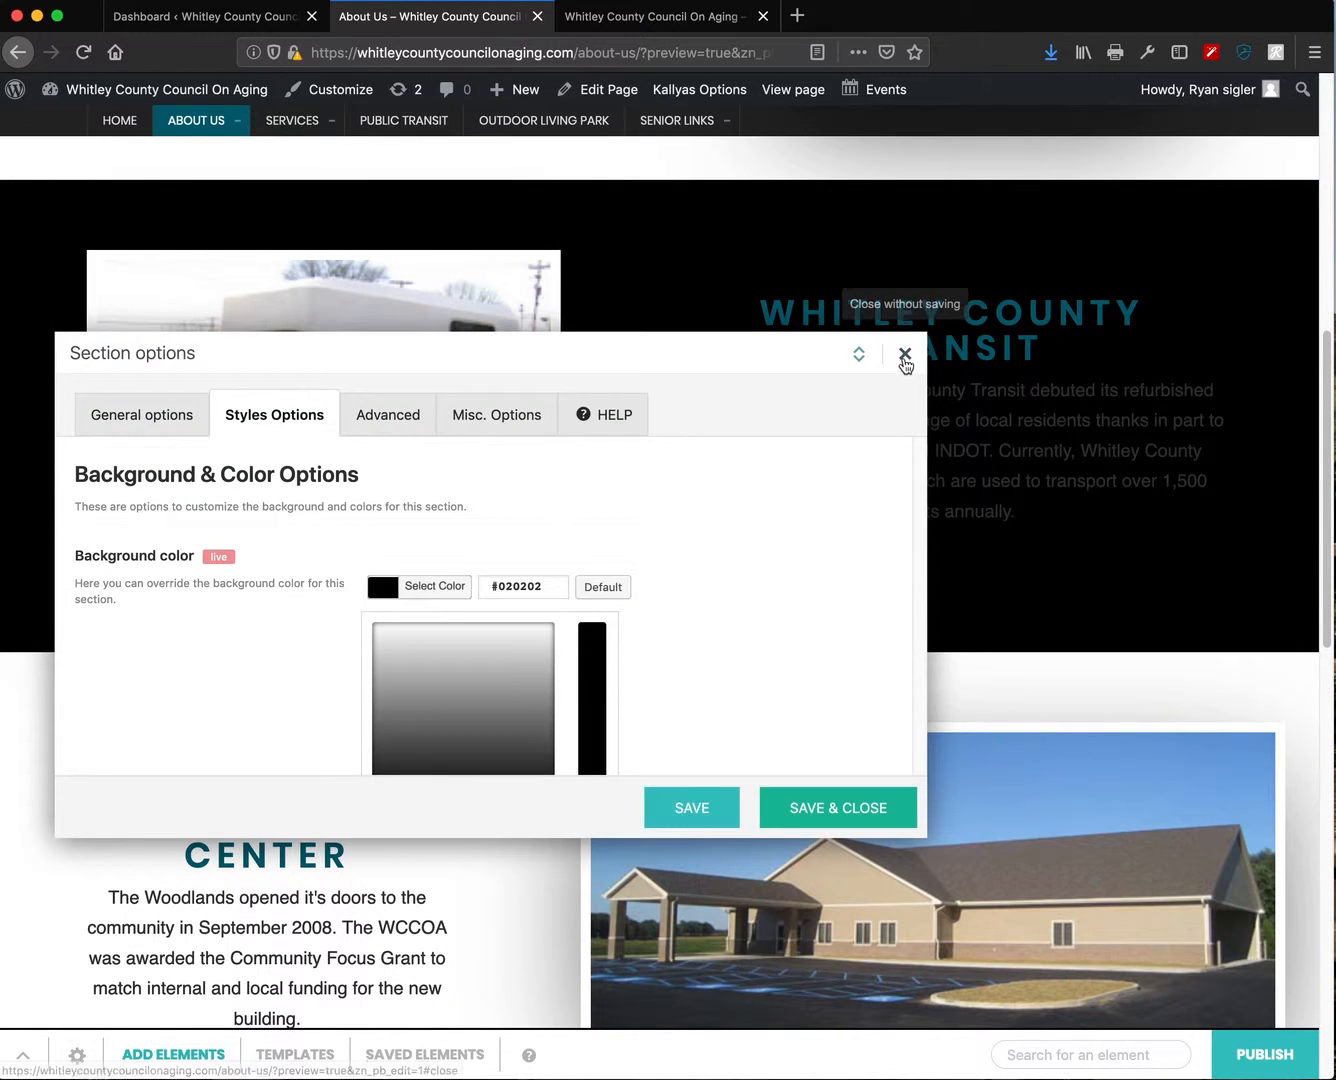
- Discard the Transit colour and leave the page builder for the site dashboard
click(904, 355)
scroll(590, 750, down, 6)
scroll(622, 778, down, 7)
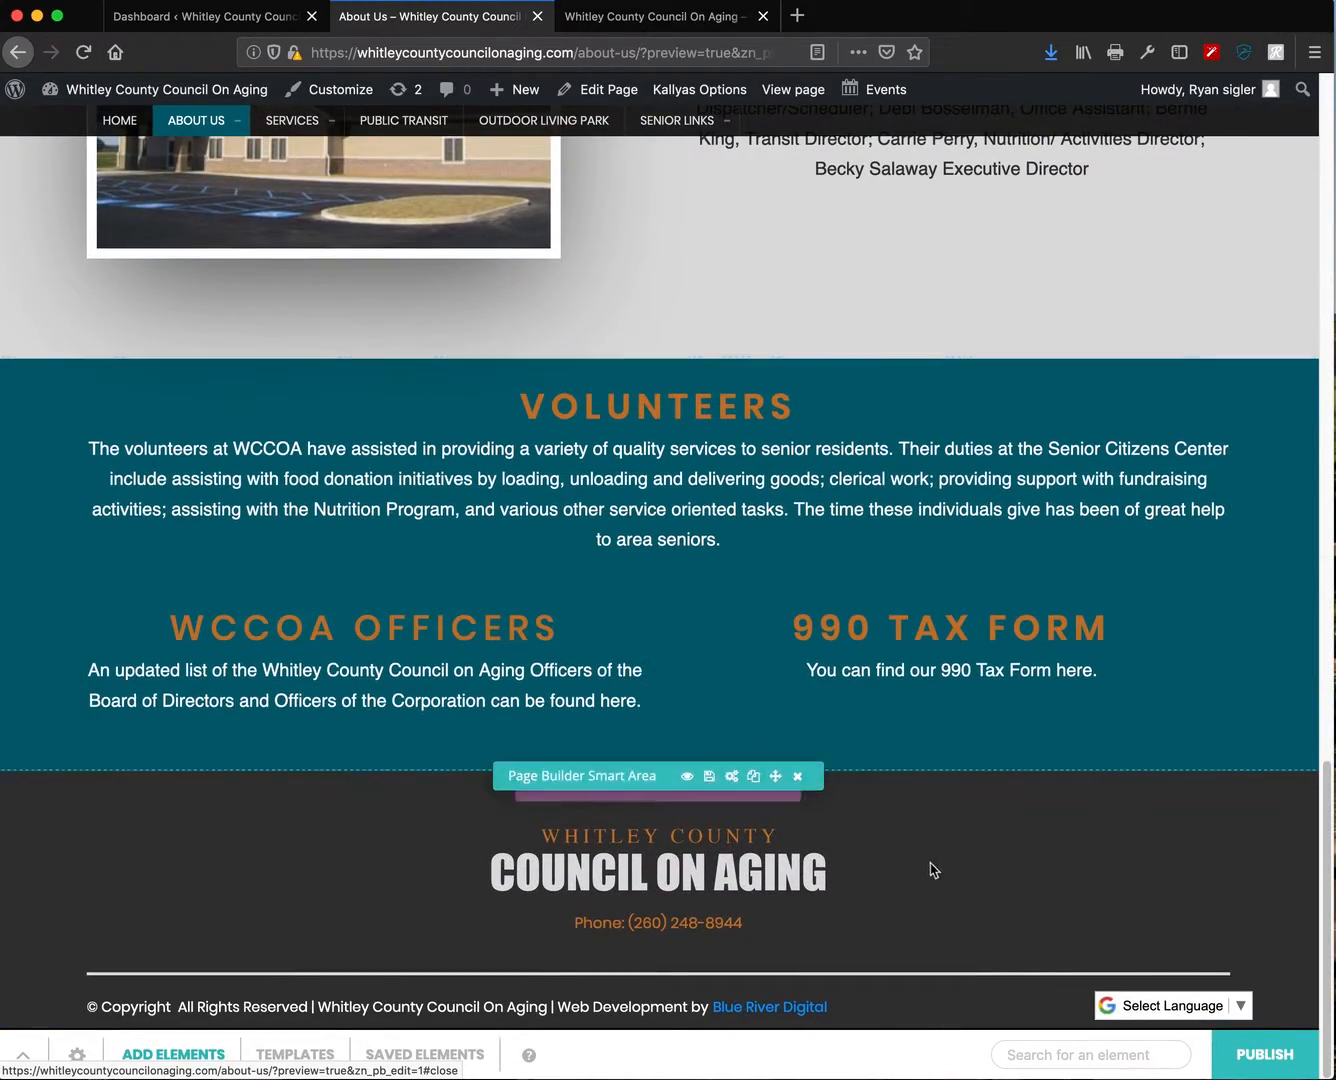
scroll(930, 871, up, 15)
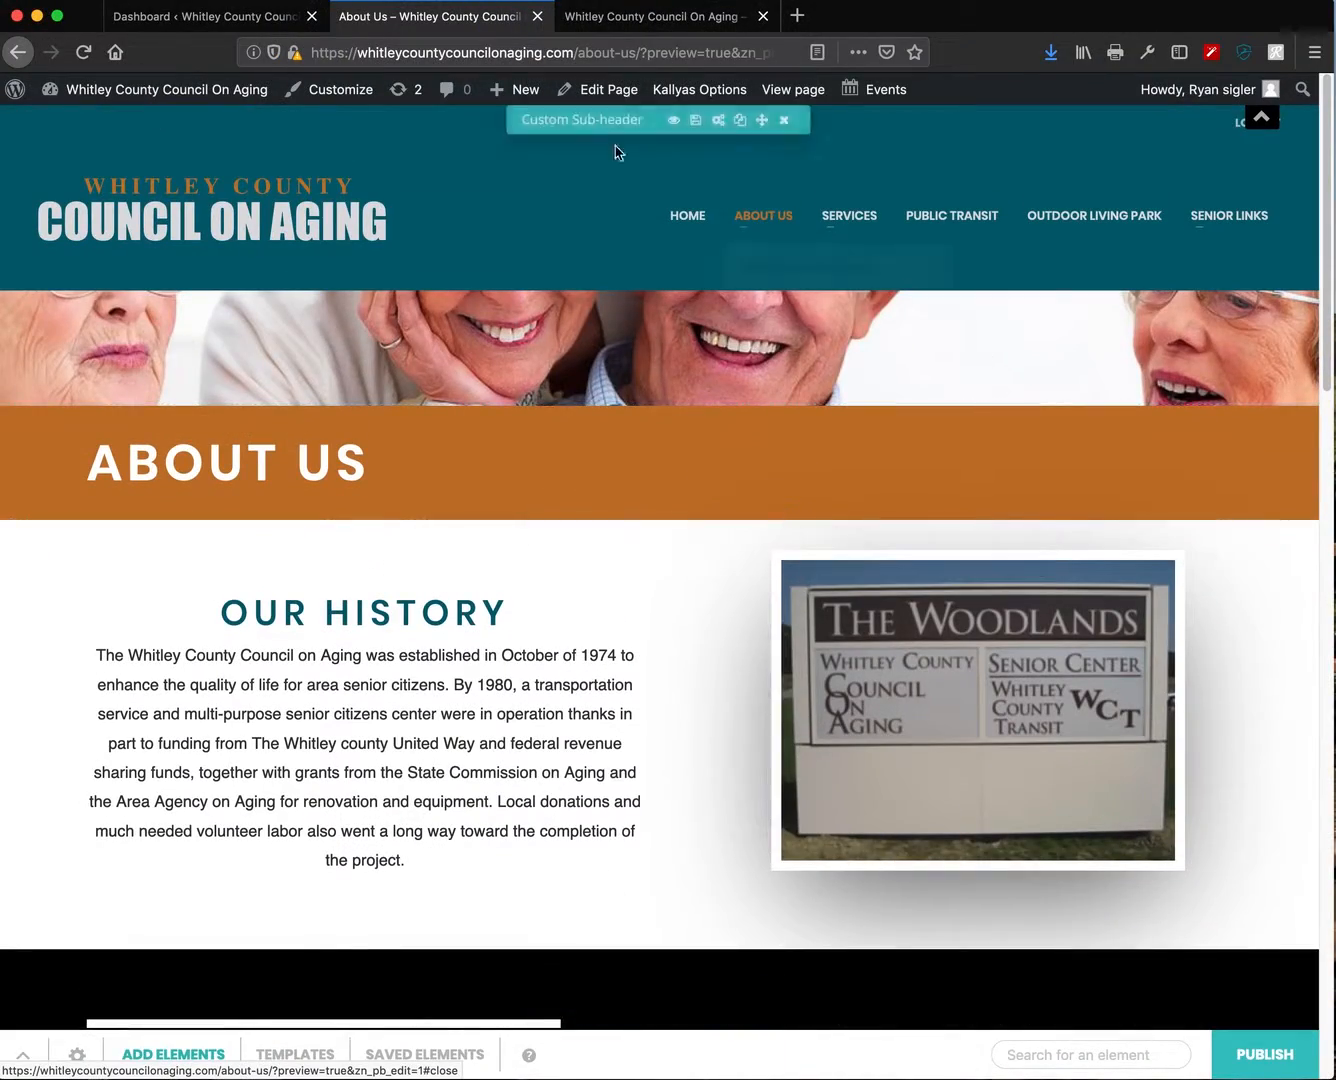
click(55, 93)
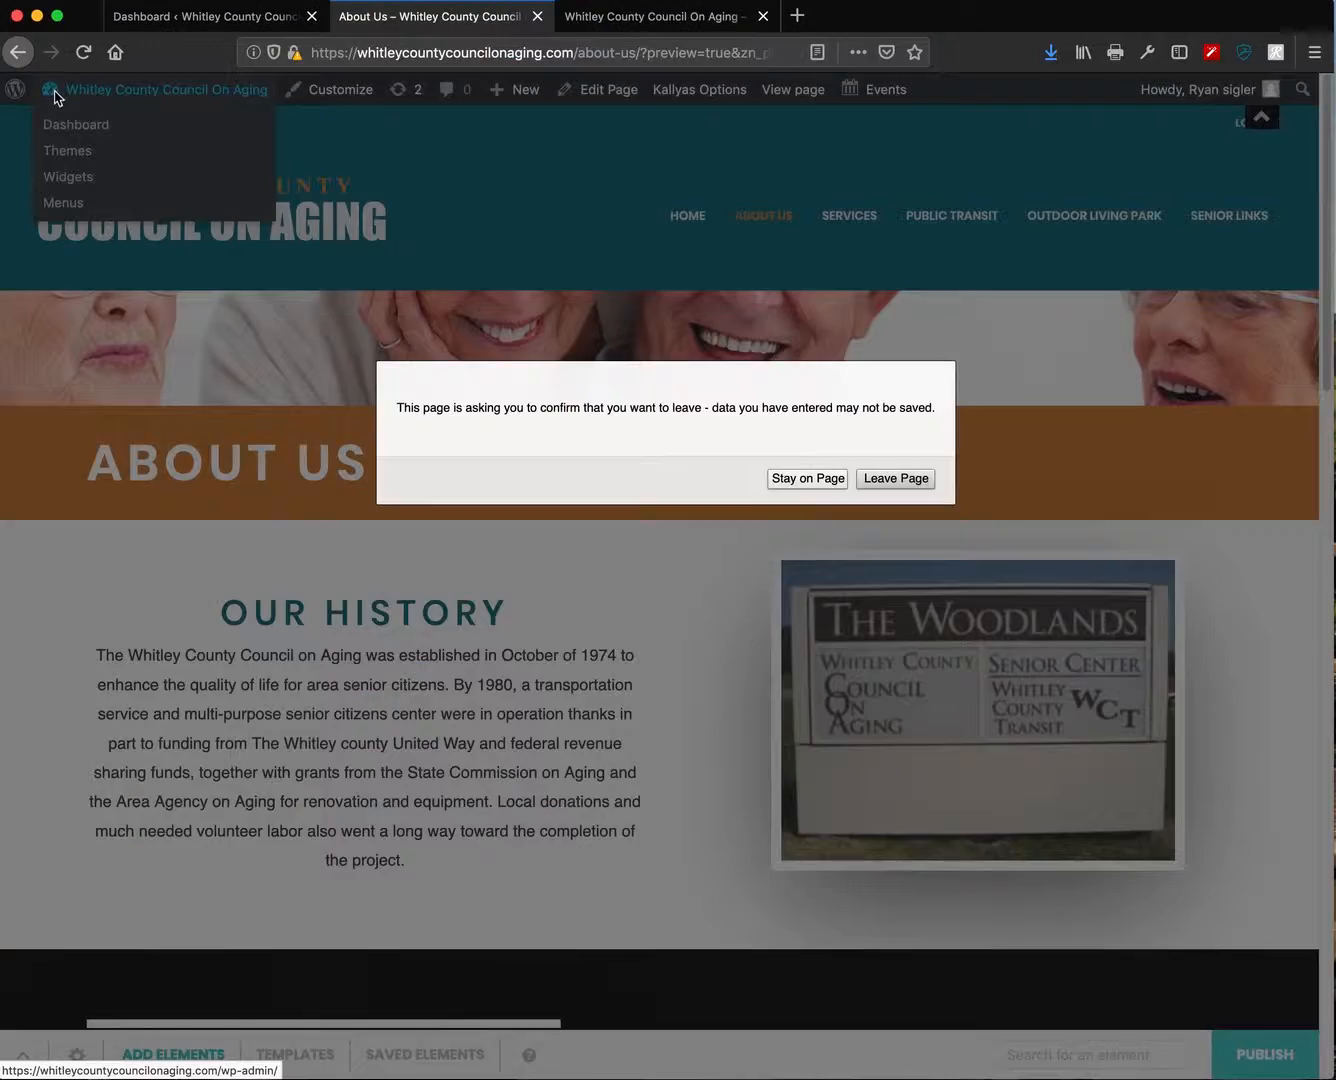
click(880, 484)
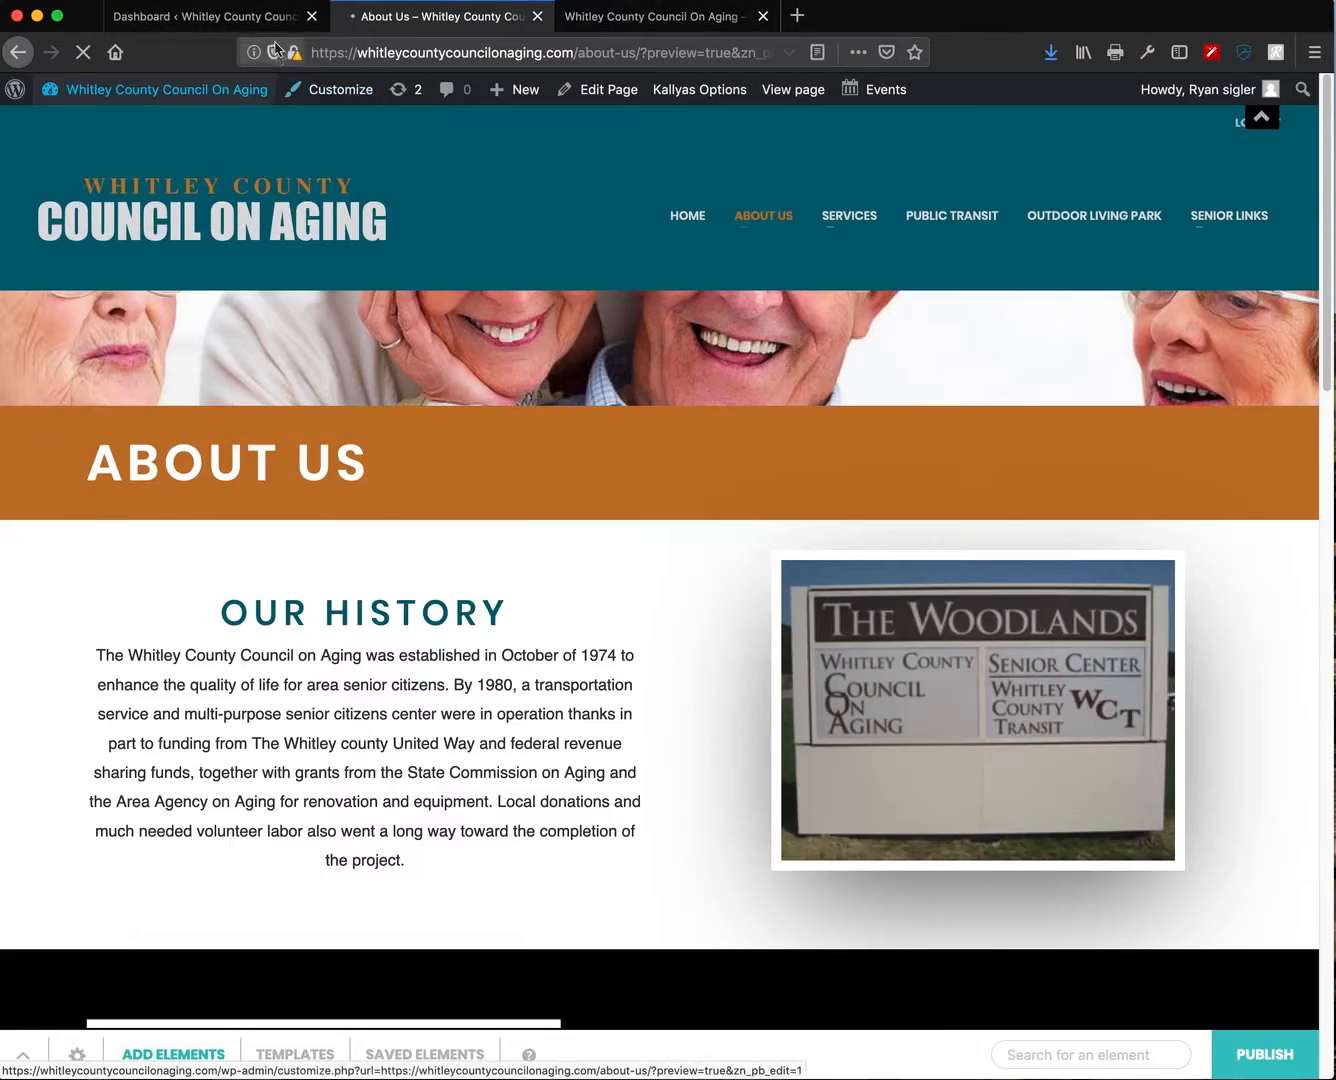
- Close the extra browser tab and return to the Dashboard tab
click(280, 24)
click(735, 15)
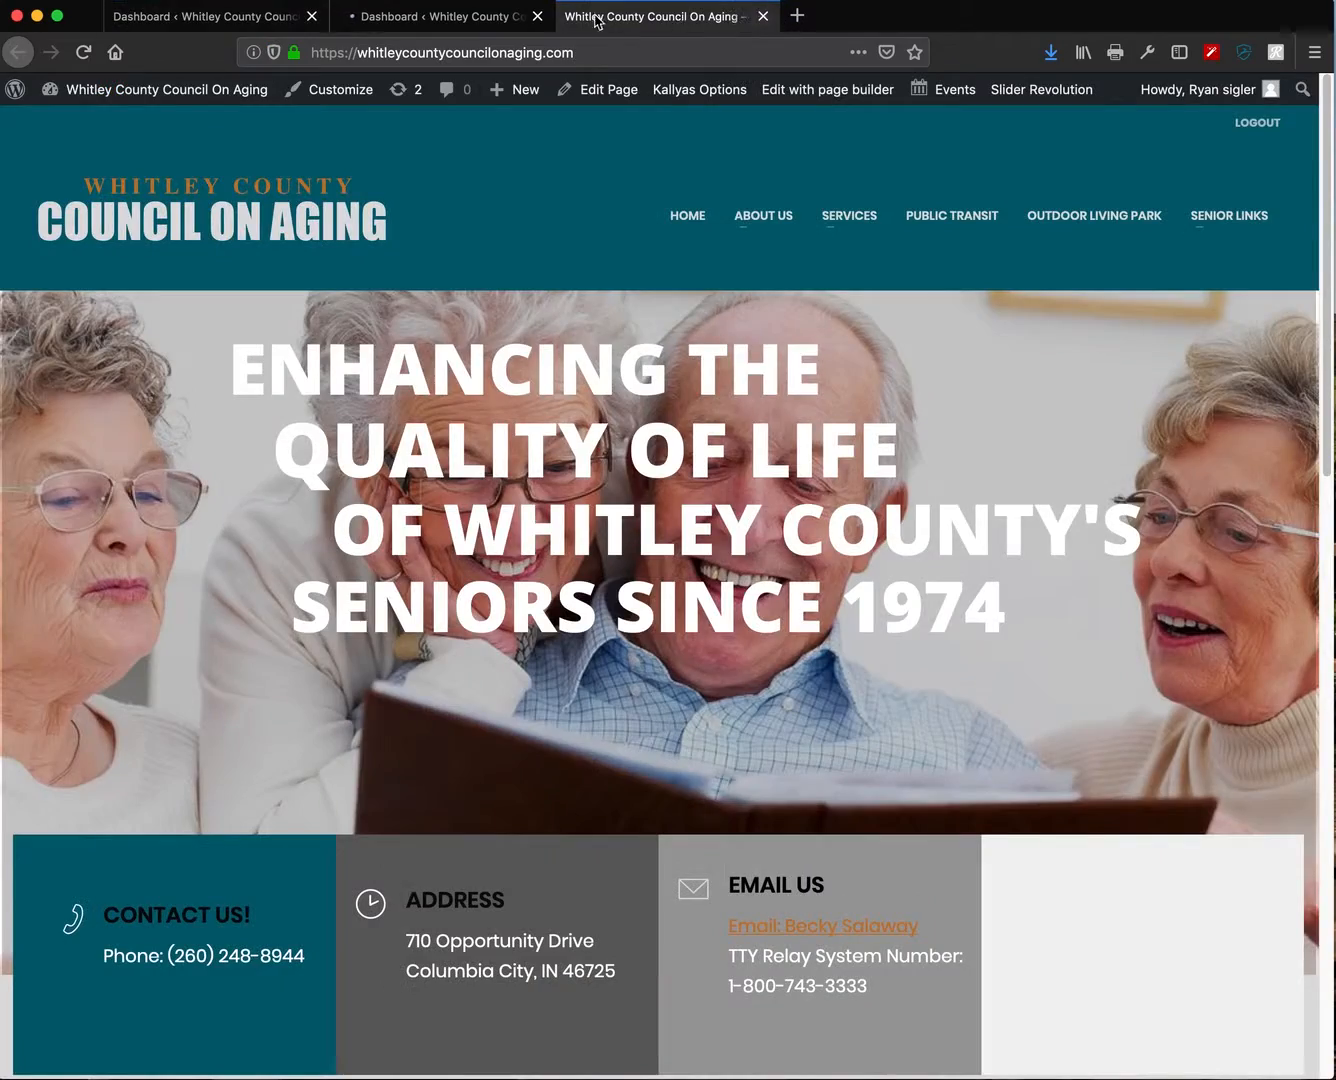
click(537, 17)
click(199, 18)
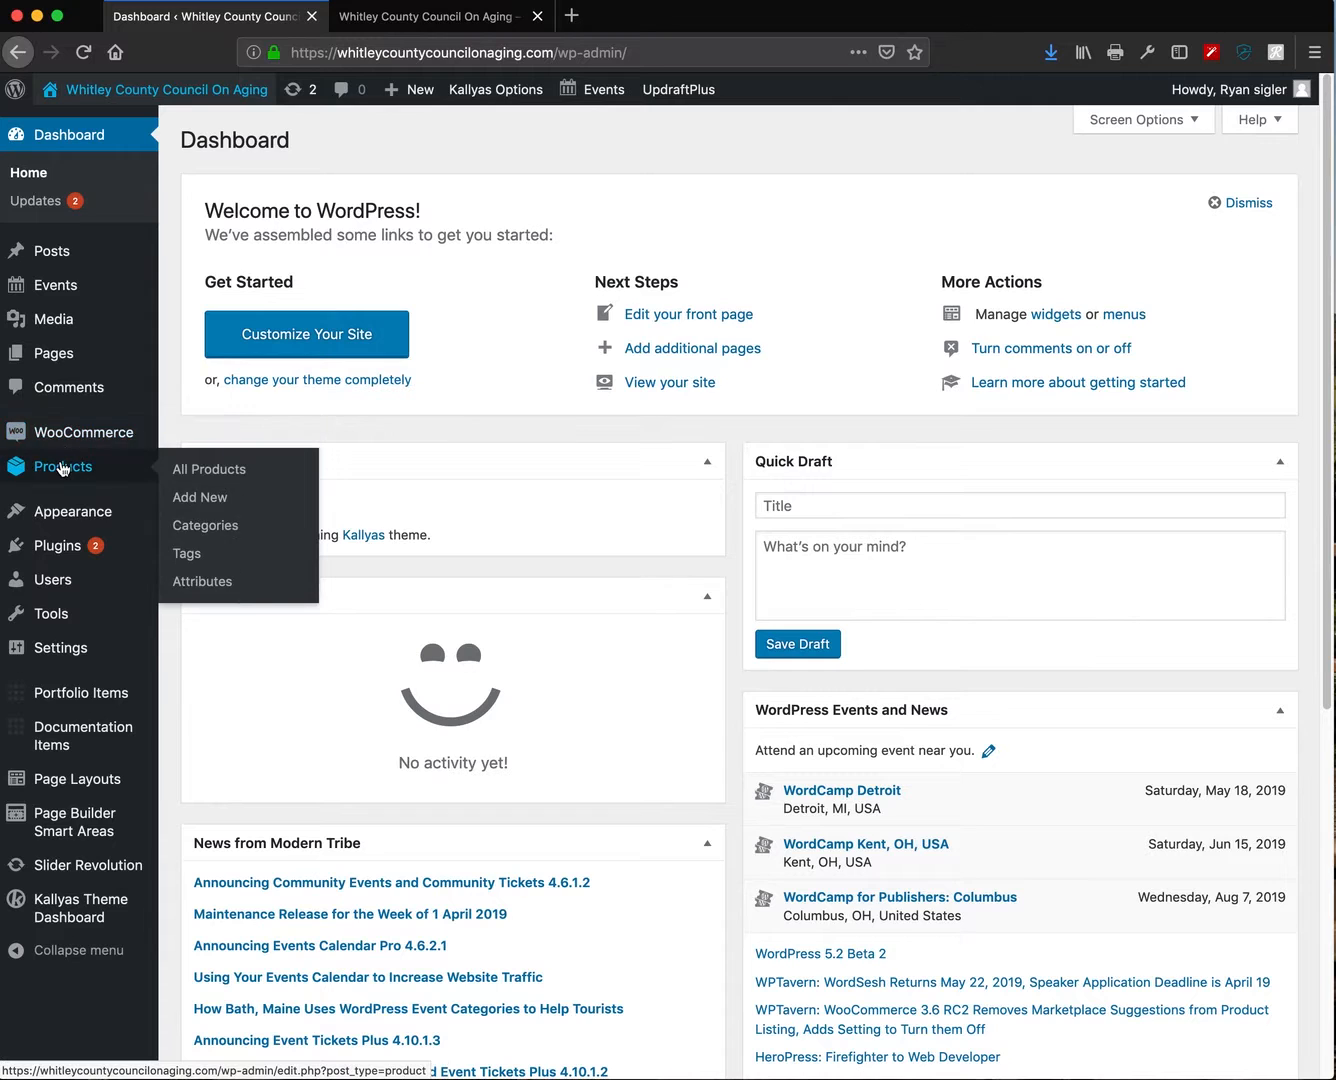
- Open Pages > All Pages and scroll through the 26 site pages
click(43, 360)
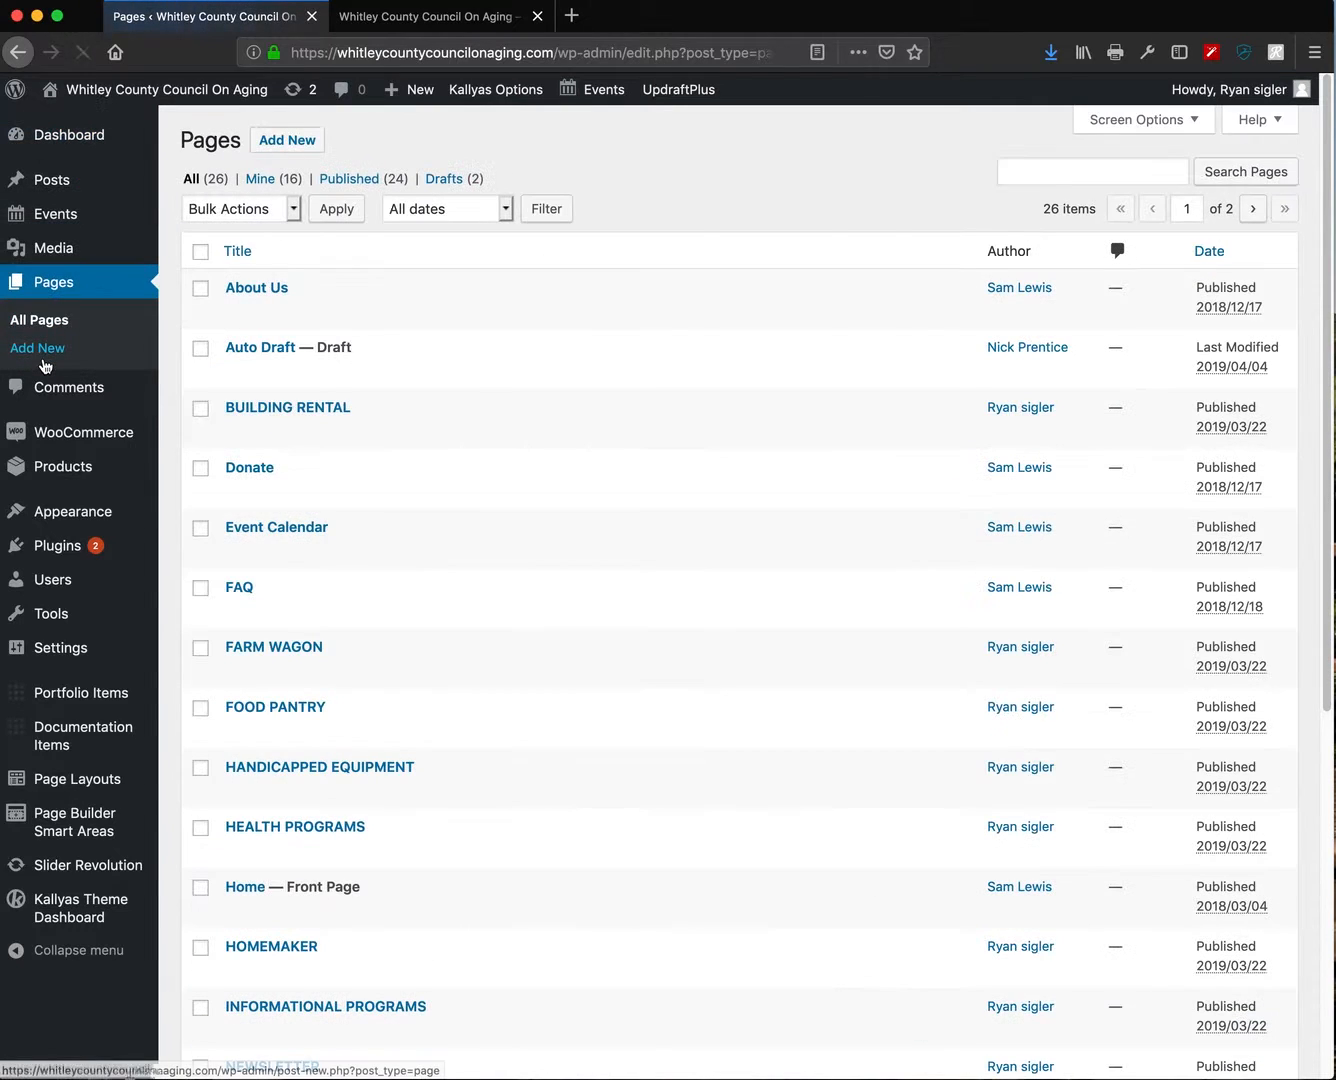
scroll(444, 453, down, 6)
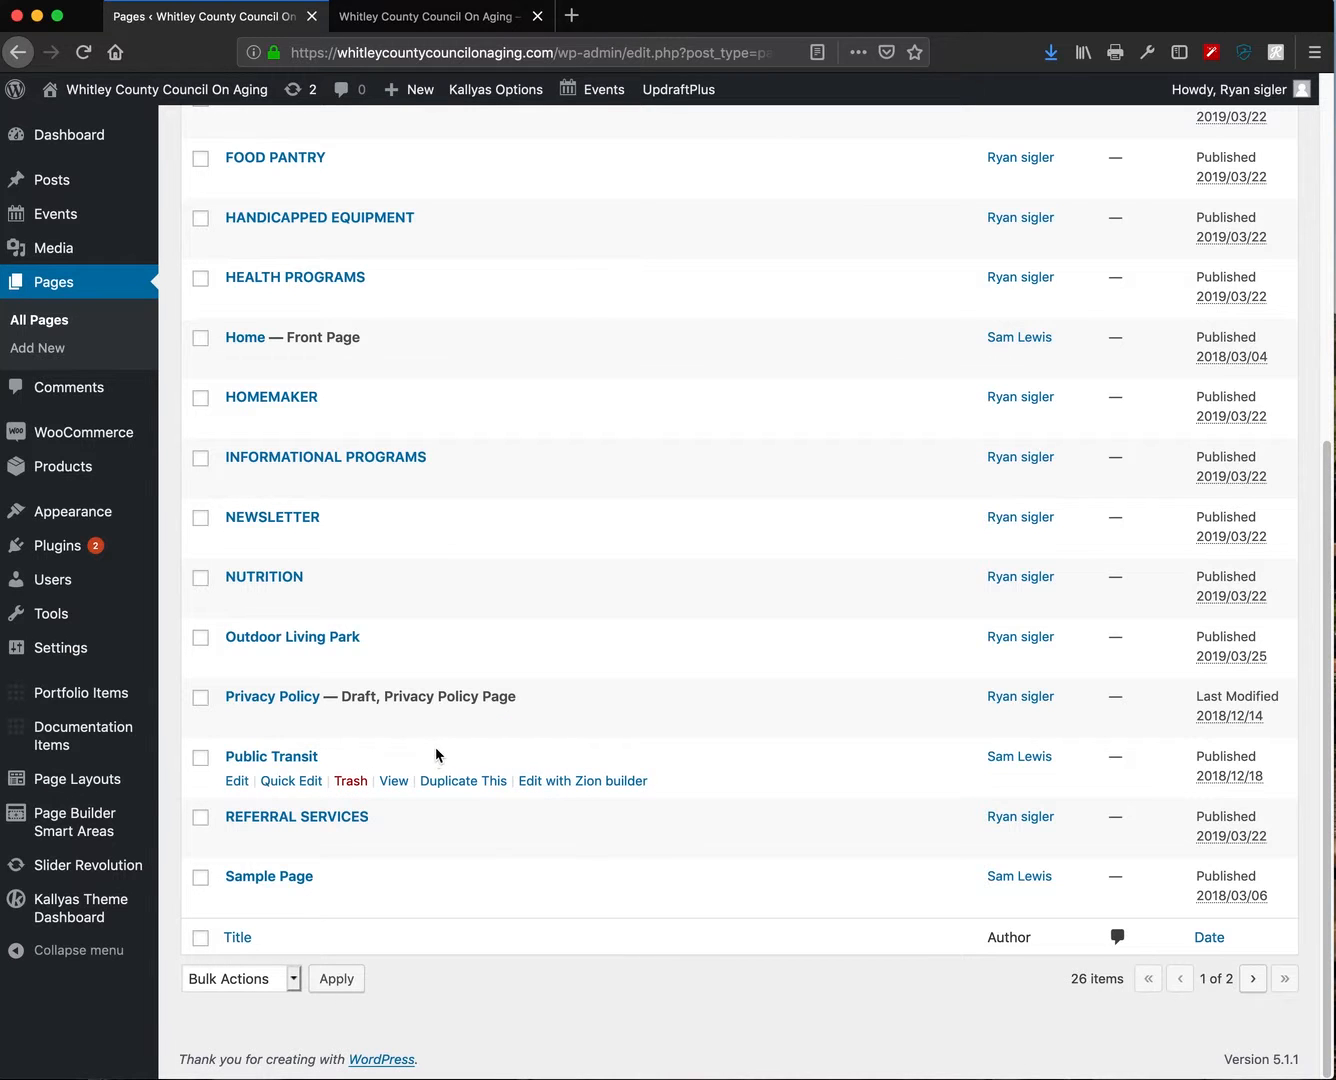
scroll(436, 756, up, 4)
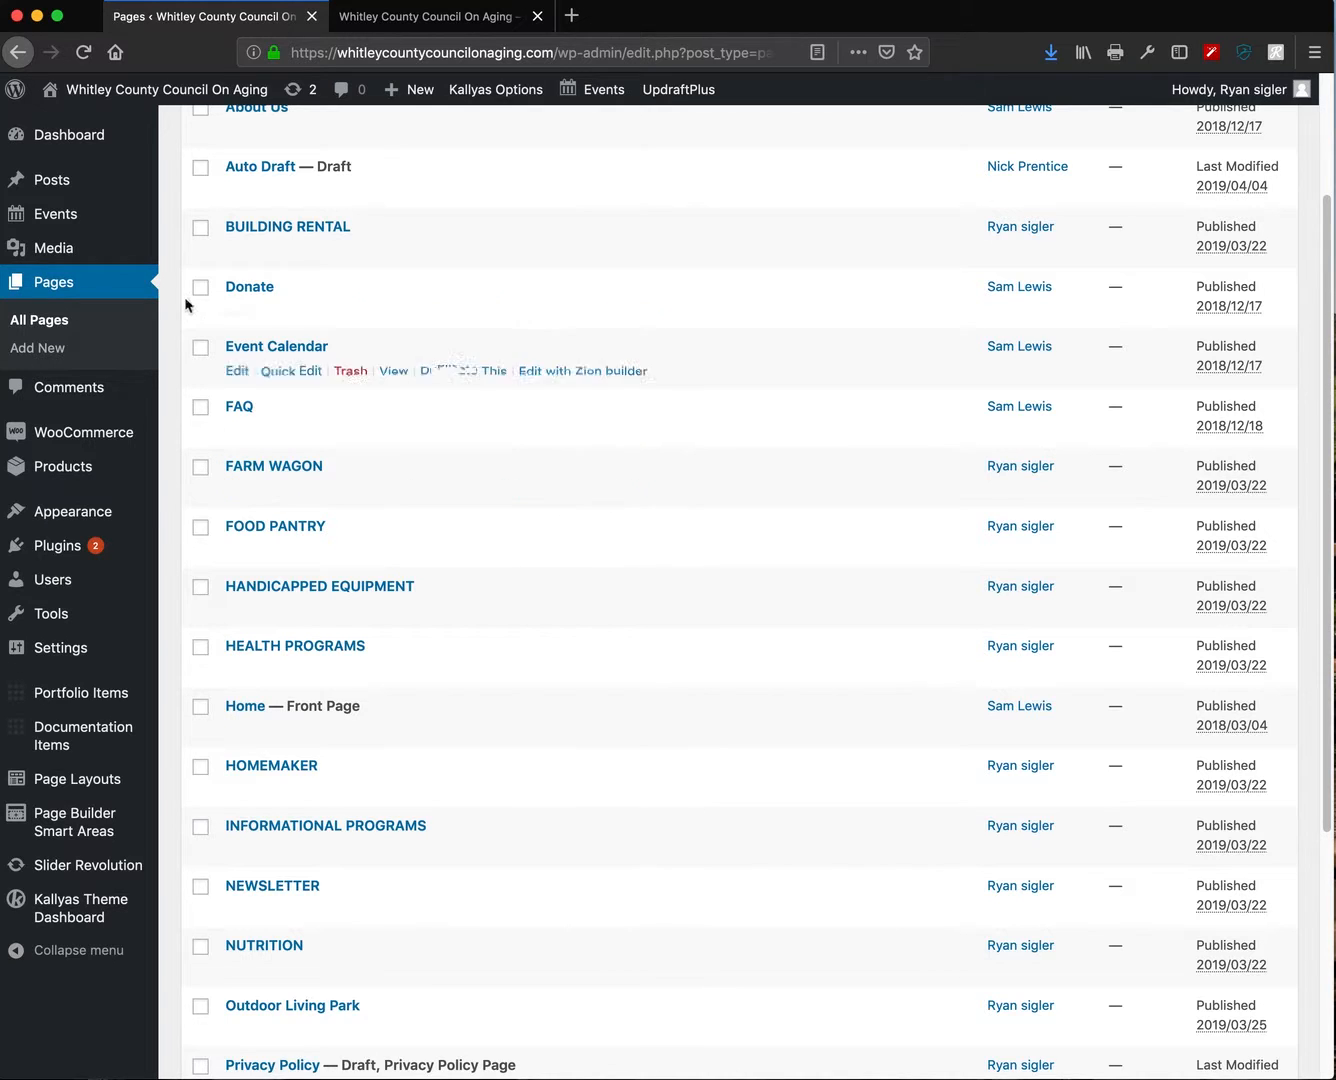
scroll(363, 780, up, 3)
scroll(363, 778, up, 1)
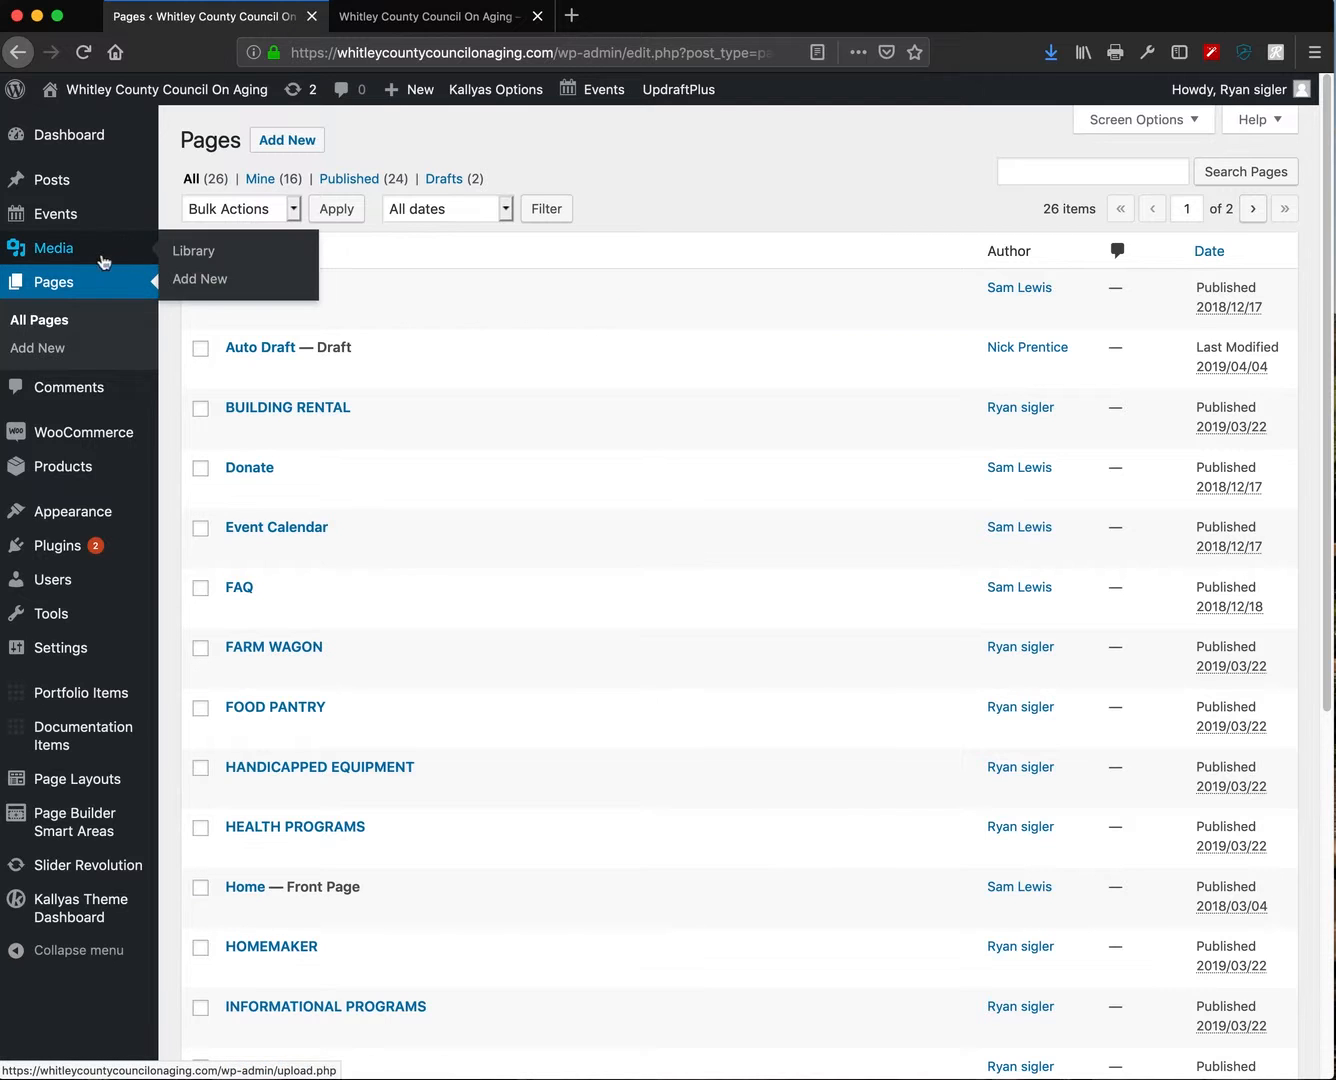
mouse_move(54, 226)
- Open the Media Library and place a Finder window of AAPHOTOS_GOOD's Print Photos folder beside it
click(203, 258)
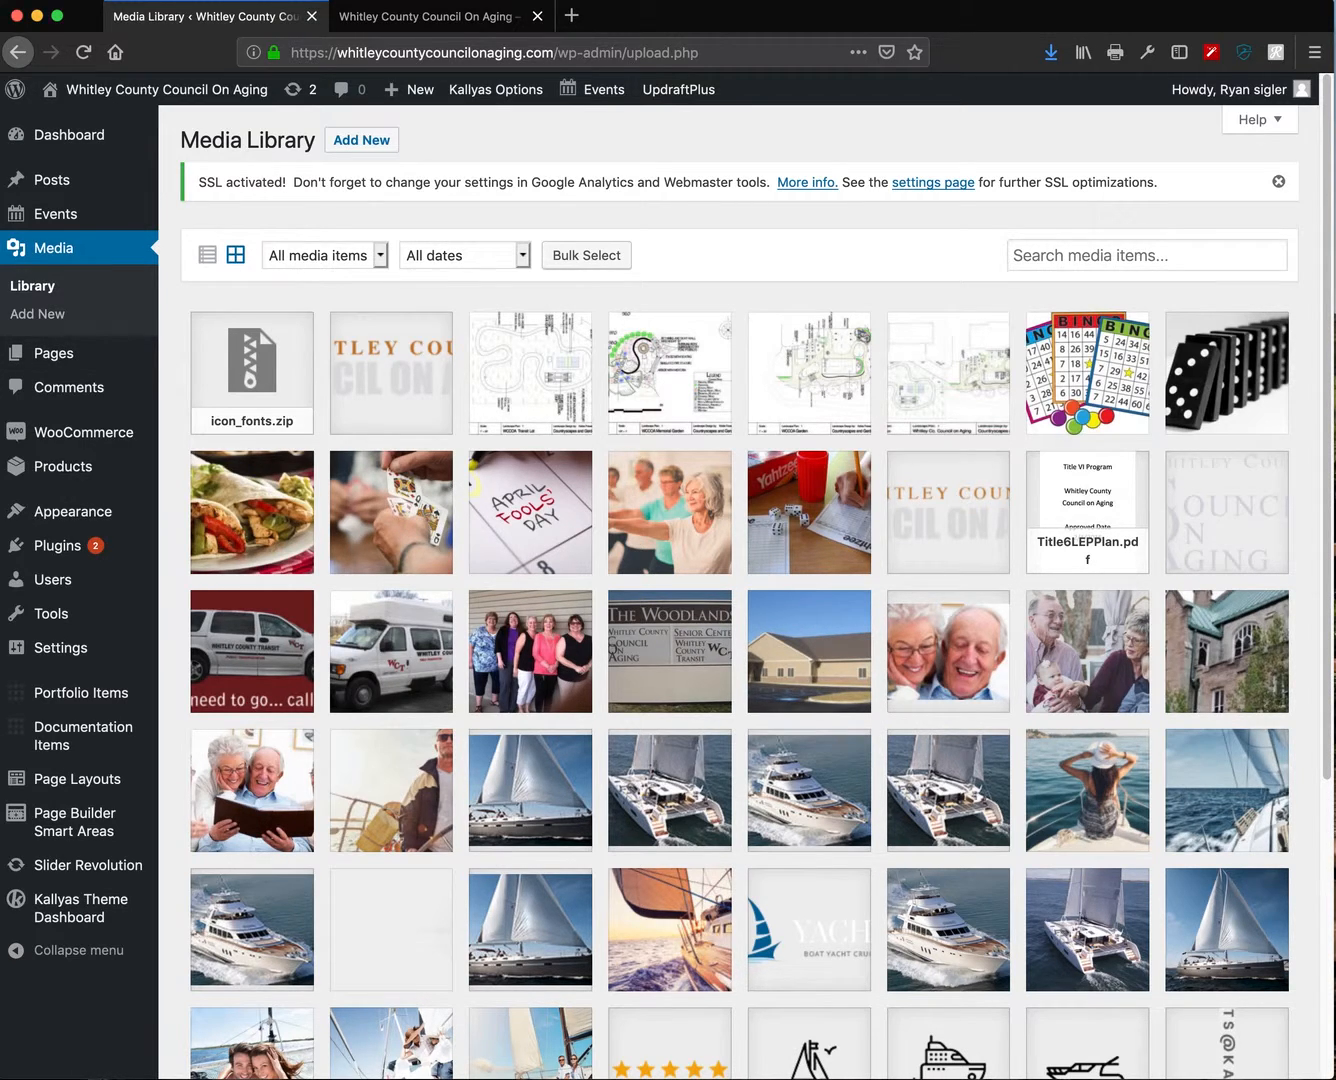
drag(159, 185, 1126, 389)
- Browse AAPHOTOS_GOOD into the Print Photos folder and position Finder over the media grid
click(1030, 621)
click(1038, 638)
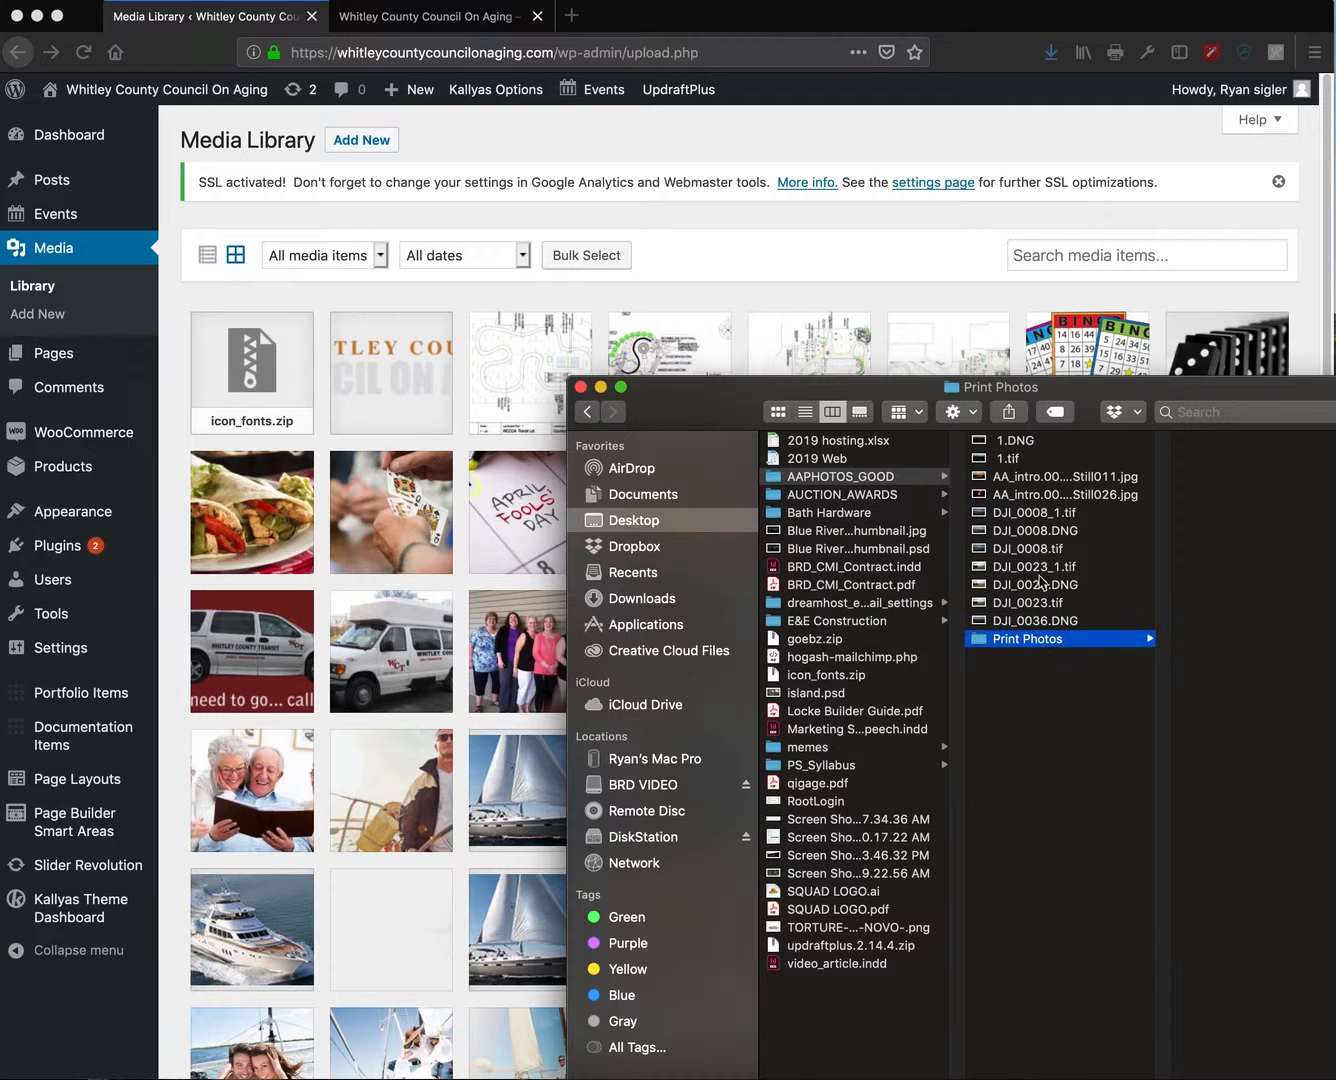
drag(1033, 390, 885, 355)
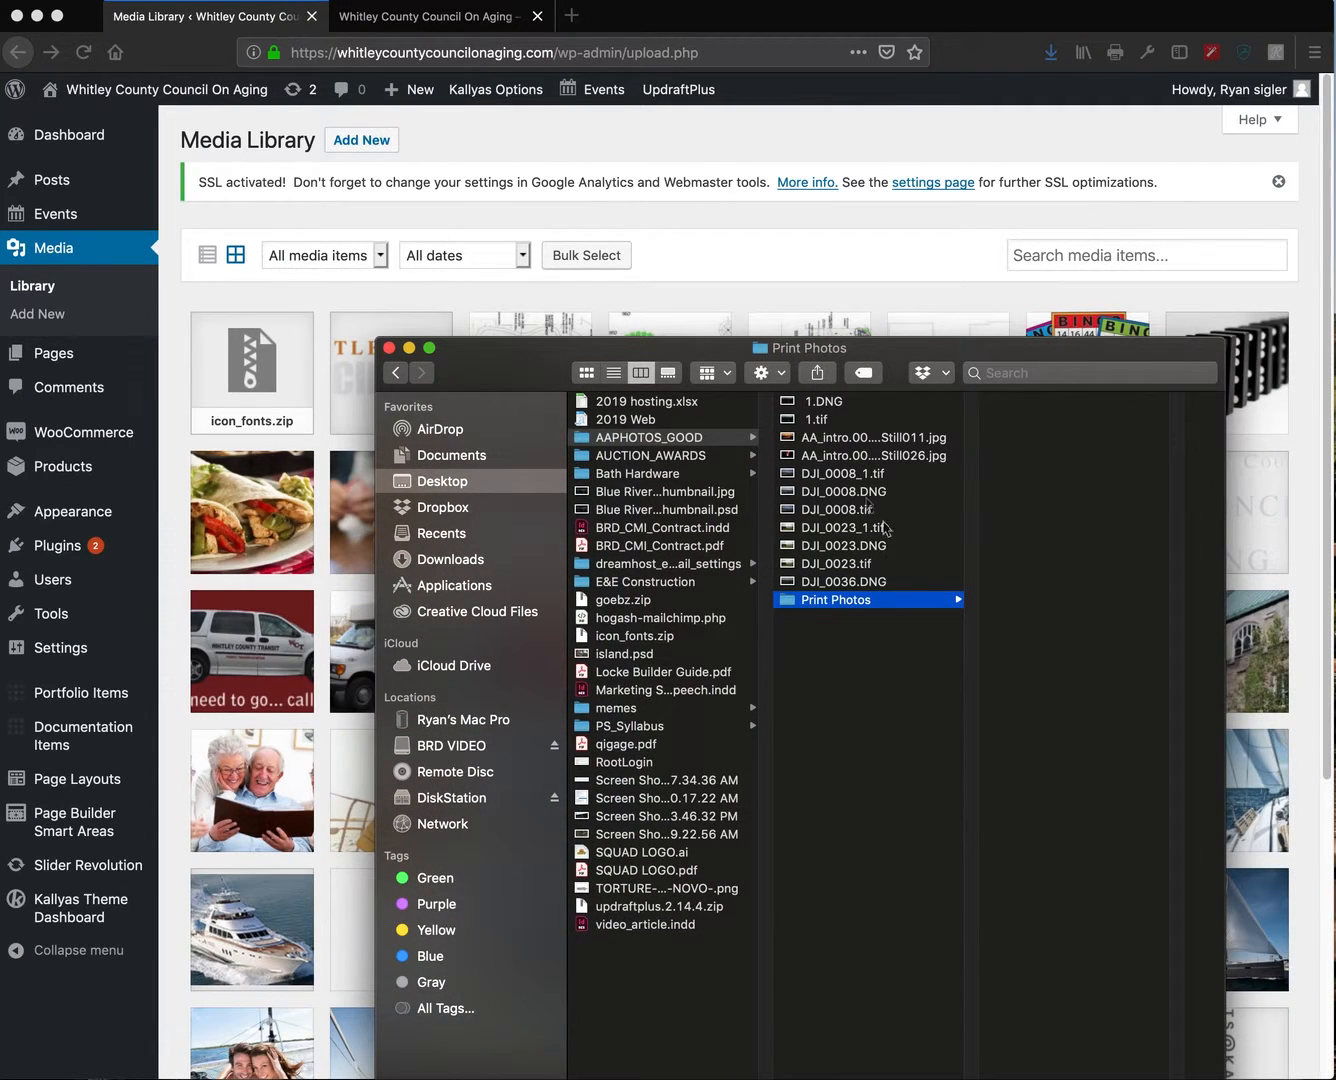
- Upload DJI_0008_1.tif through DJI_0036.DNG to the Media Library, then close Finder
click(845, 474)
shift+click(836, 581)
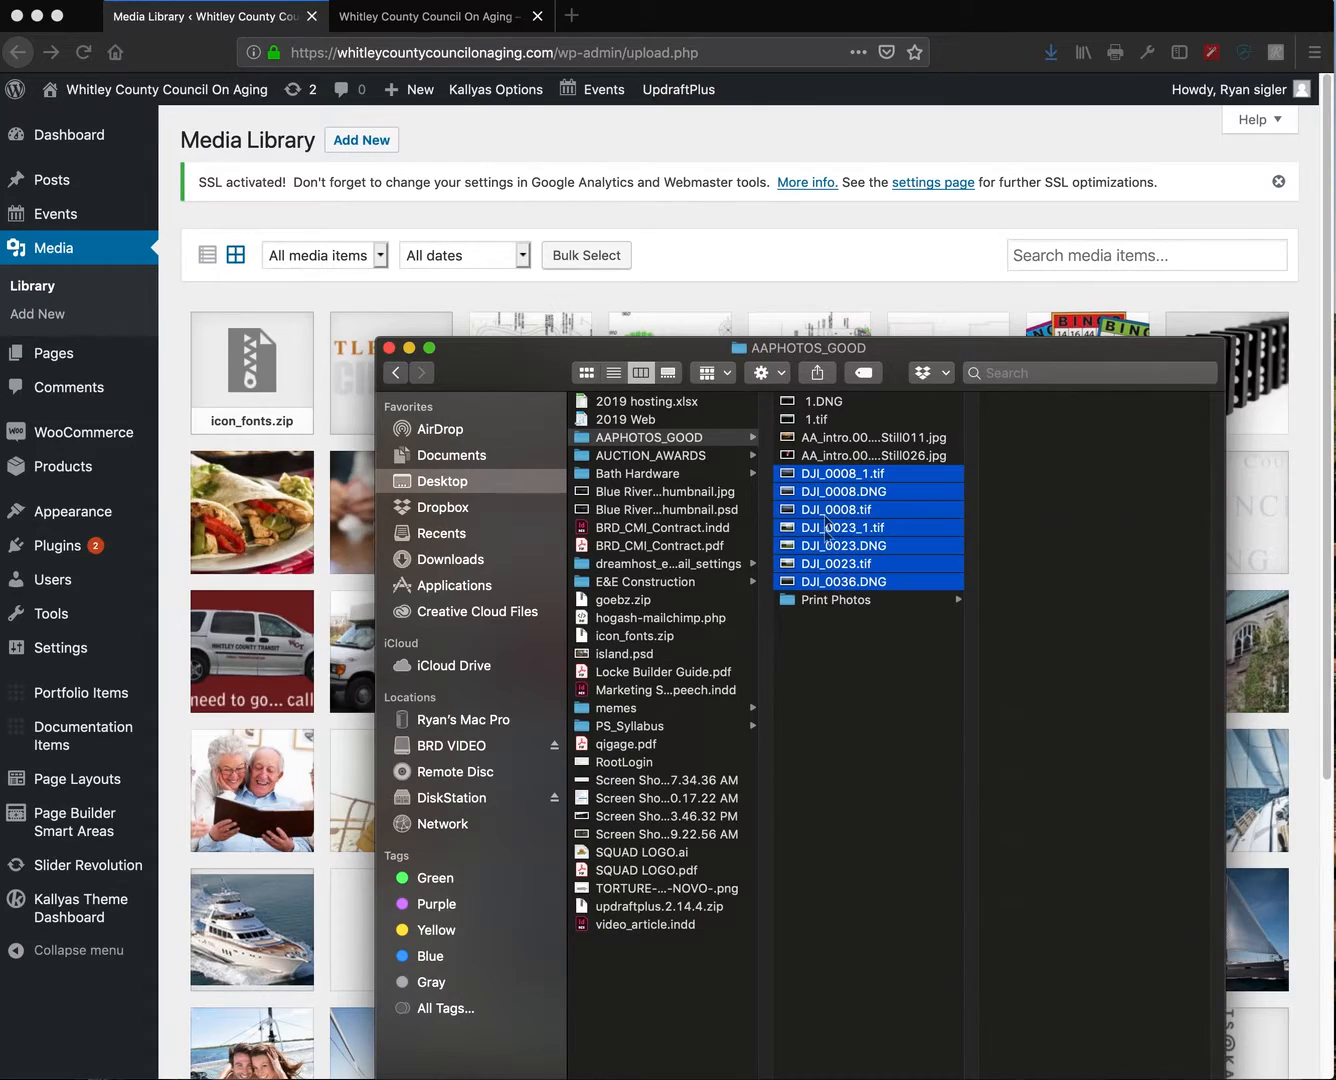
mouse_move(799, 485)
mouse_down()
mouse_move(428, 334)
mouse_move(271, 332)
mouse_move(268, 376)
mouse_move(305, 355)
mouse_move(650, 478)
mouse_move(799, 471)
mouse_move(788, 481)
mouse_up()
click(390, 347)
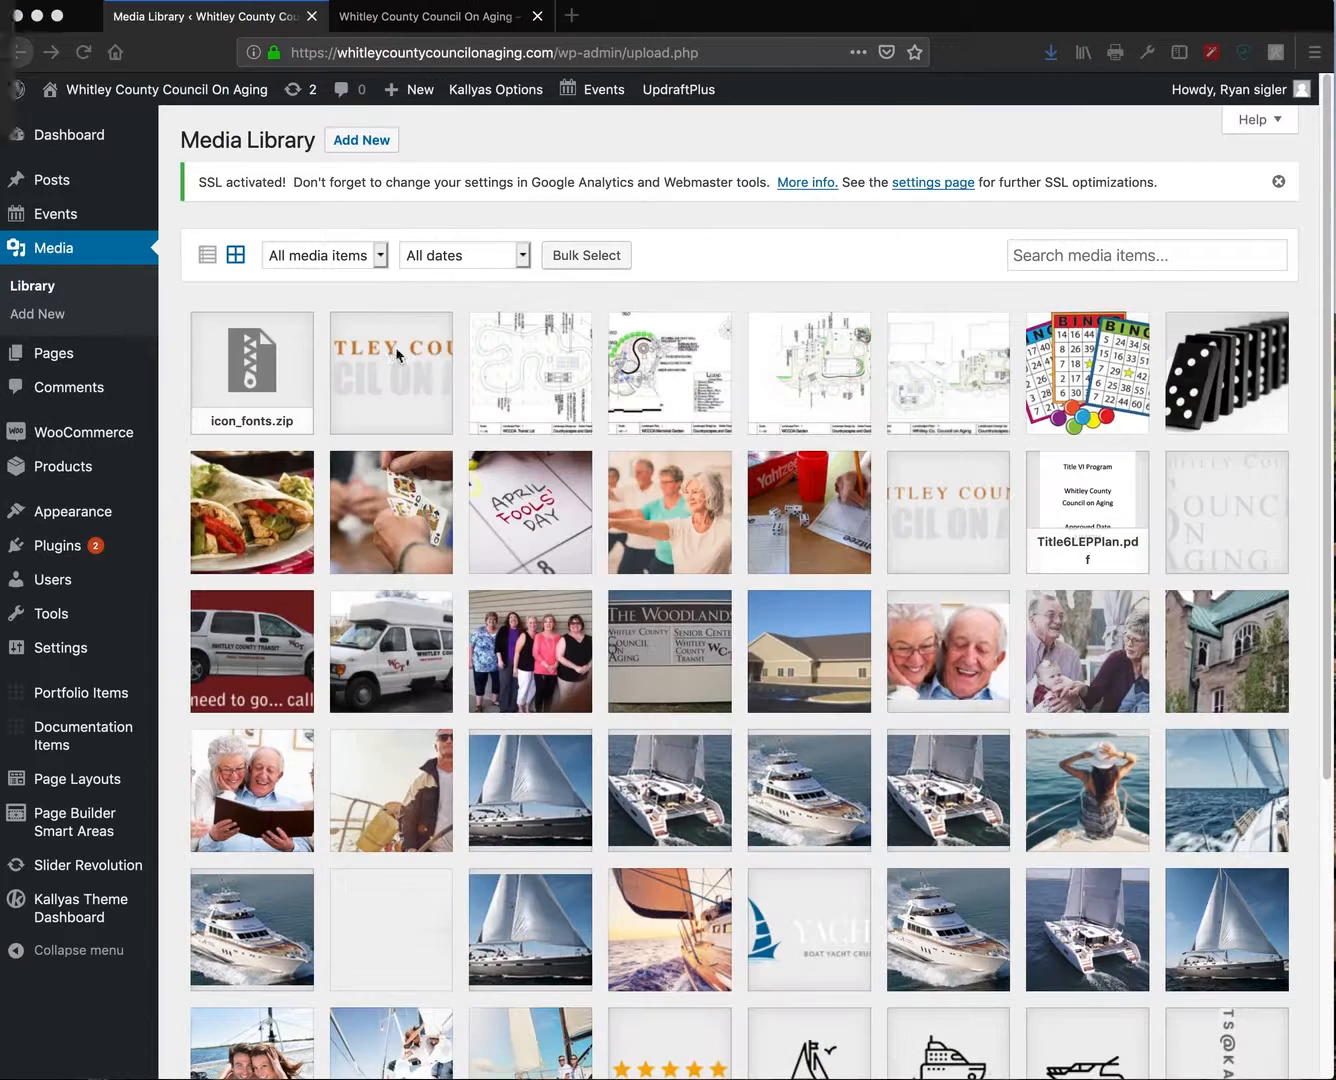
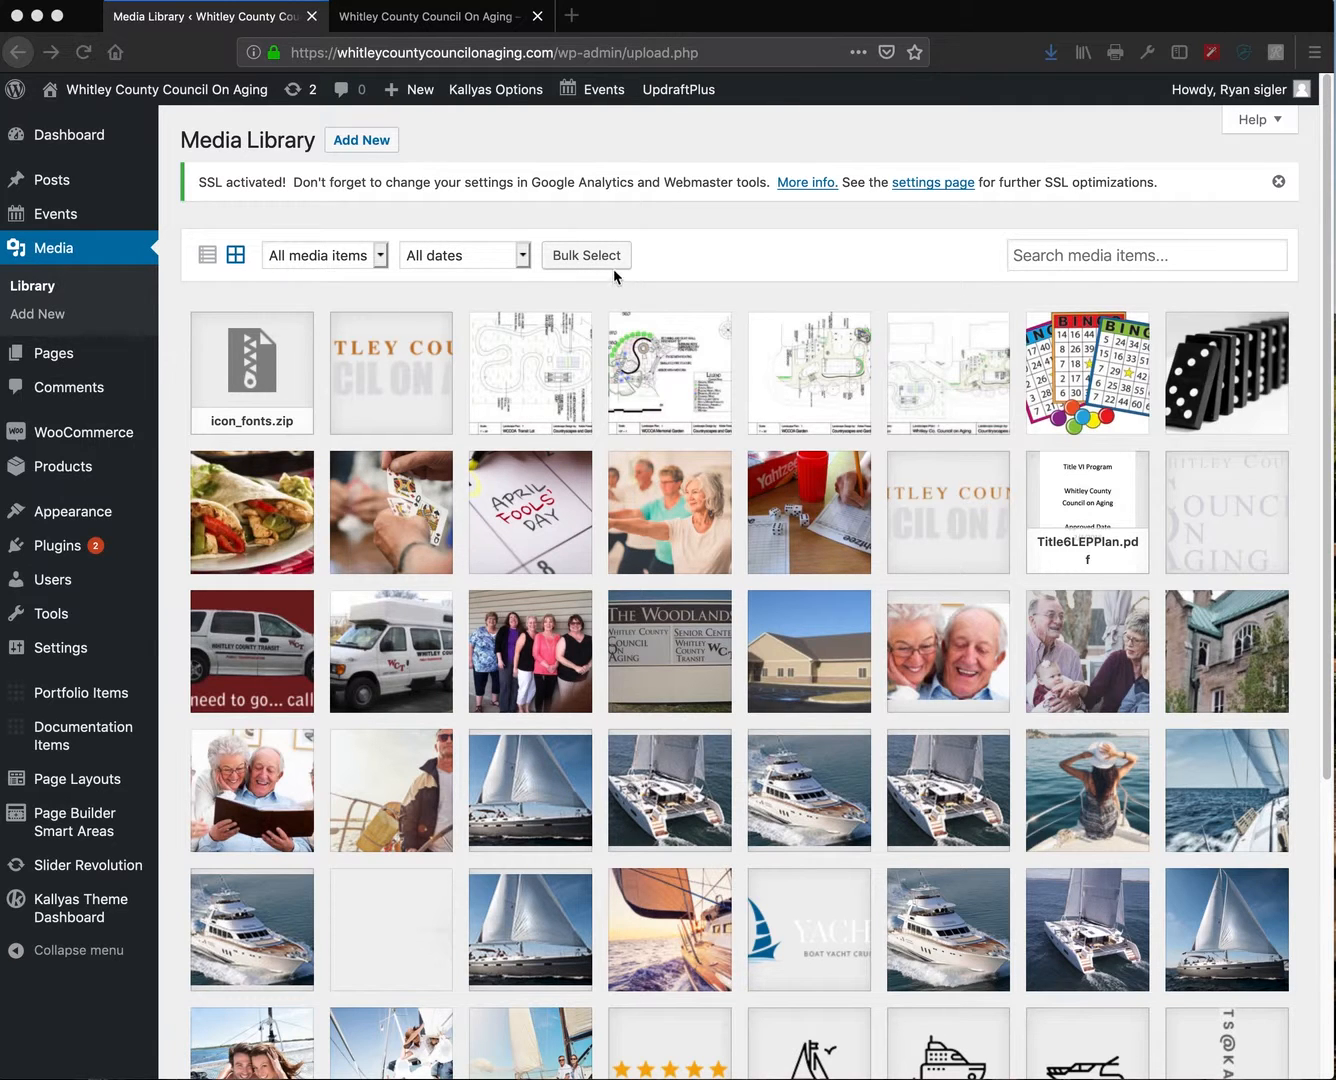
- Start a media upload, preview Polk Equipment.jpeg on DiskStation, then cancel without choosing a file
click(369, 143)
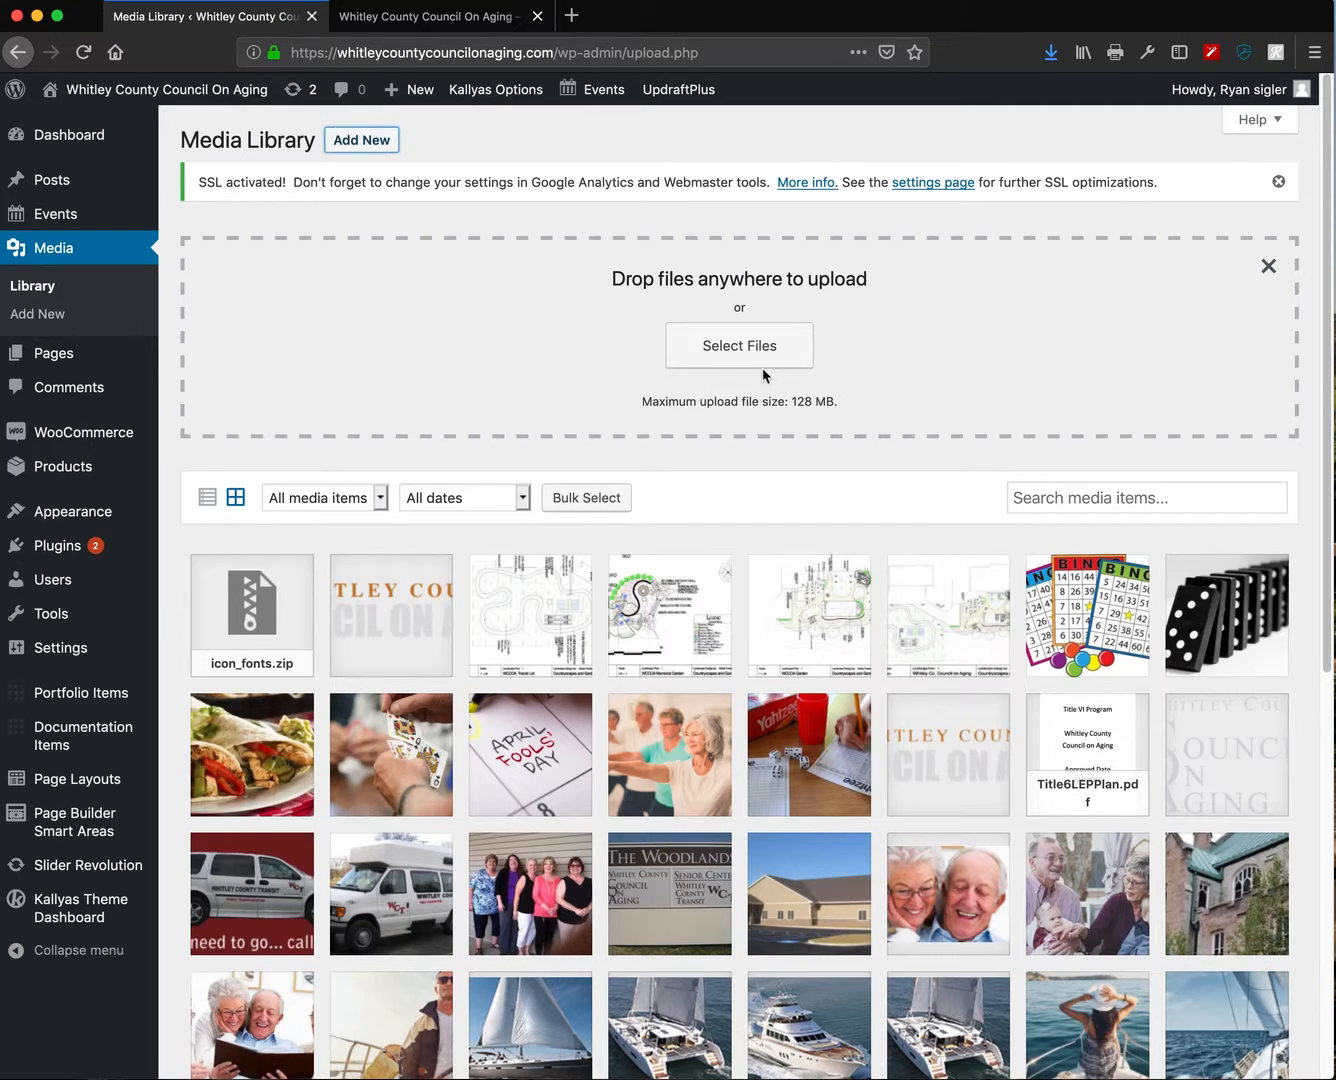
click(741, 350)
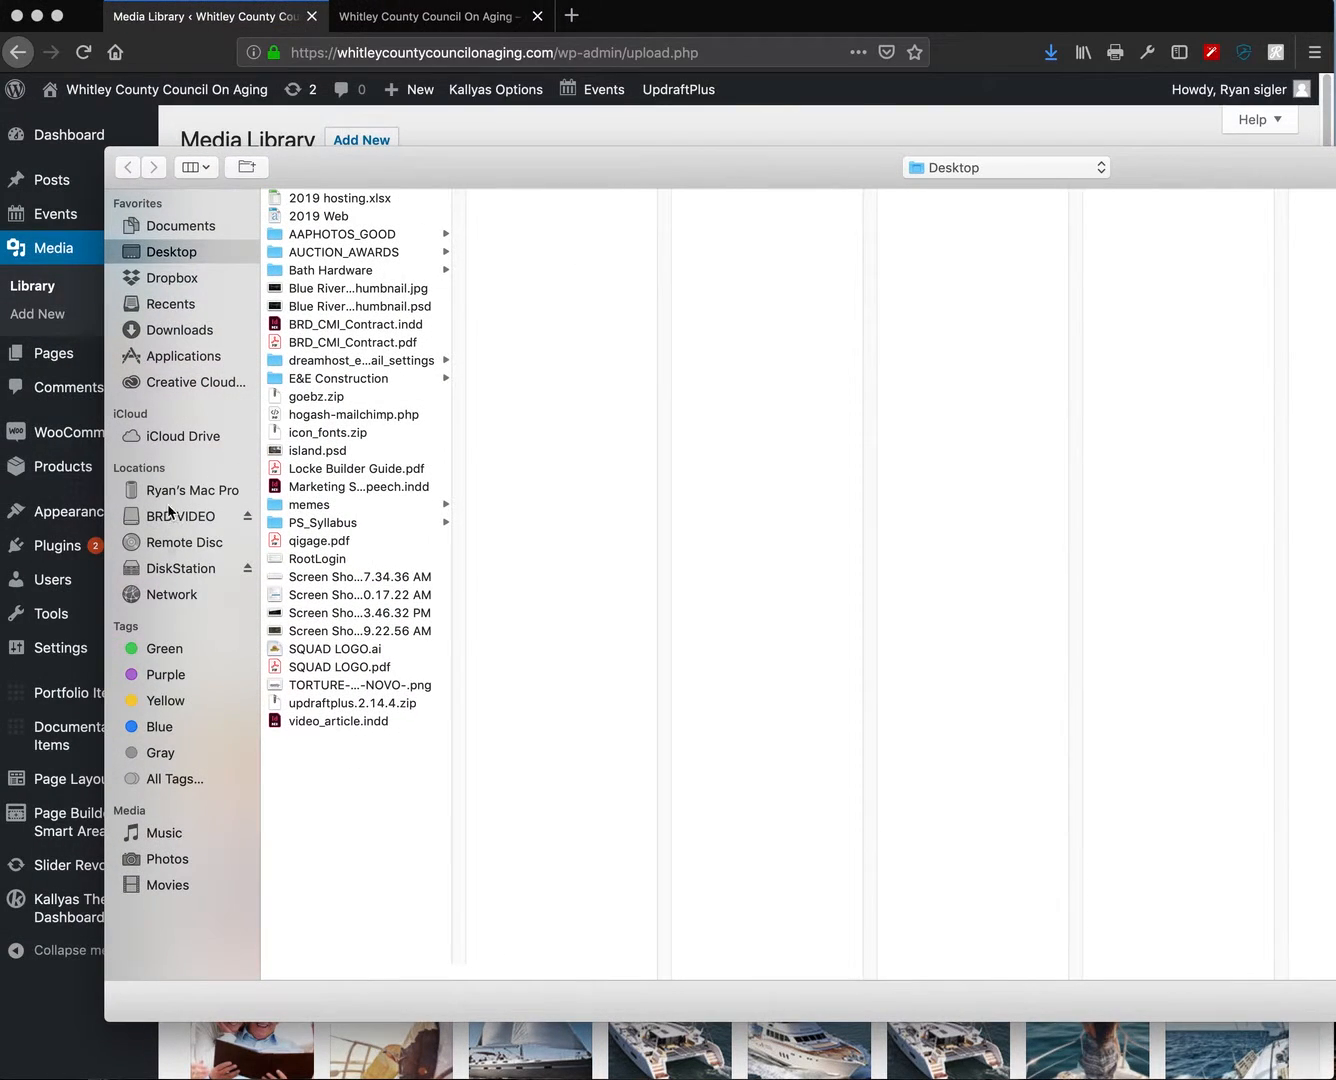
click(188, 571)
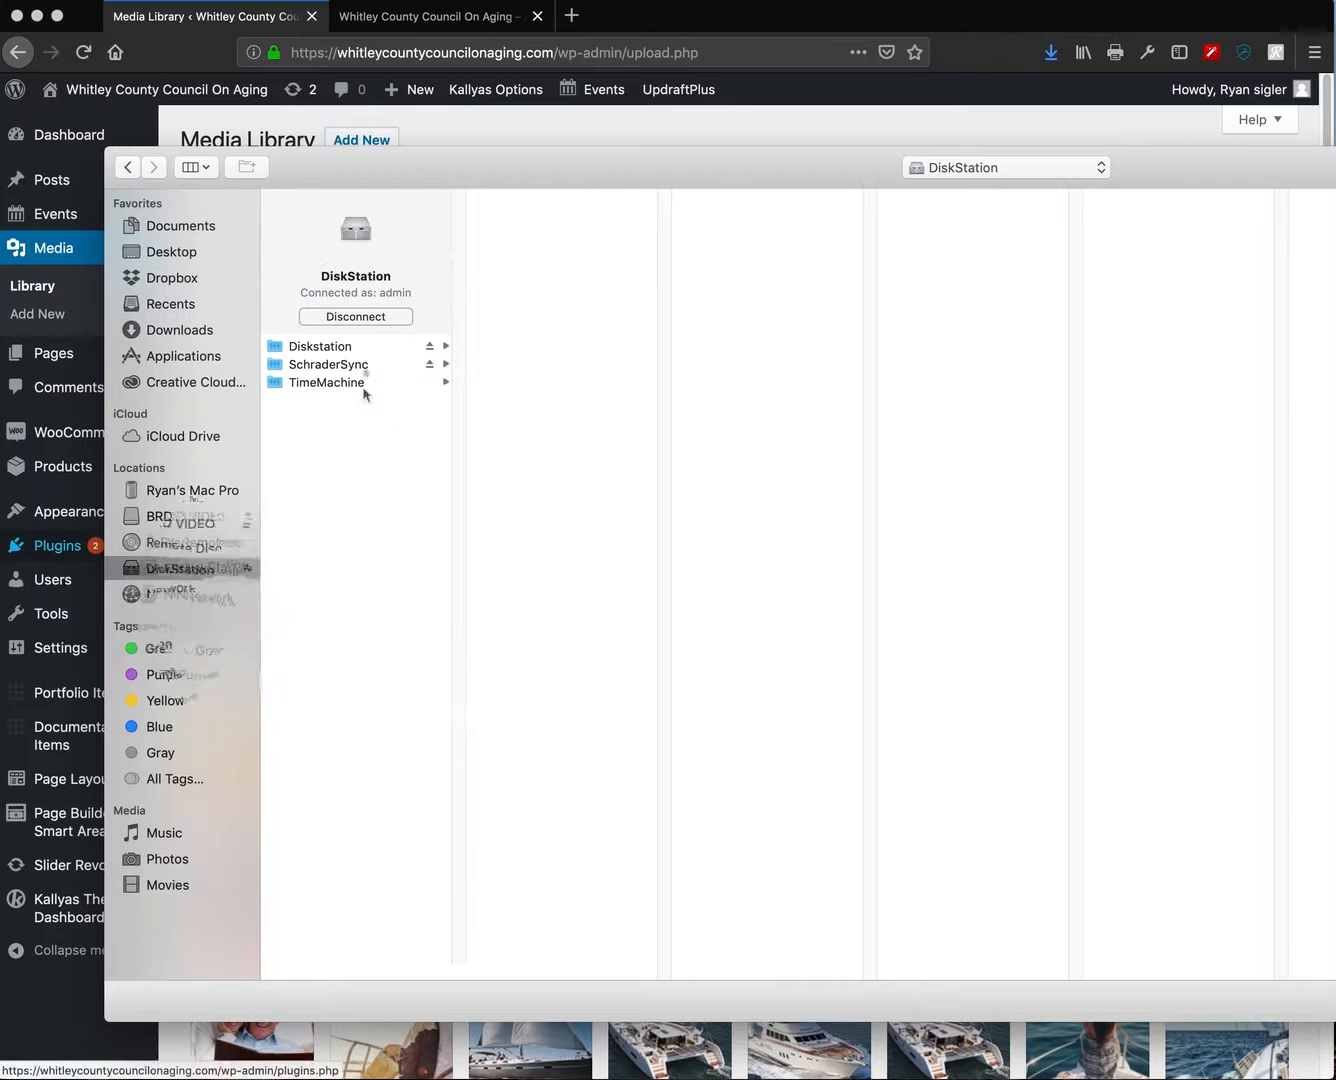
click(334, 346)
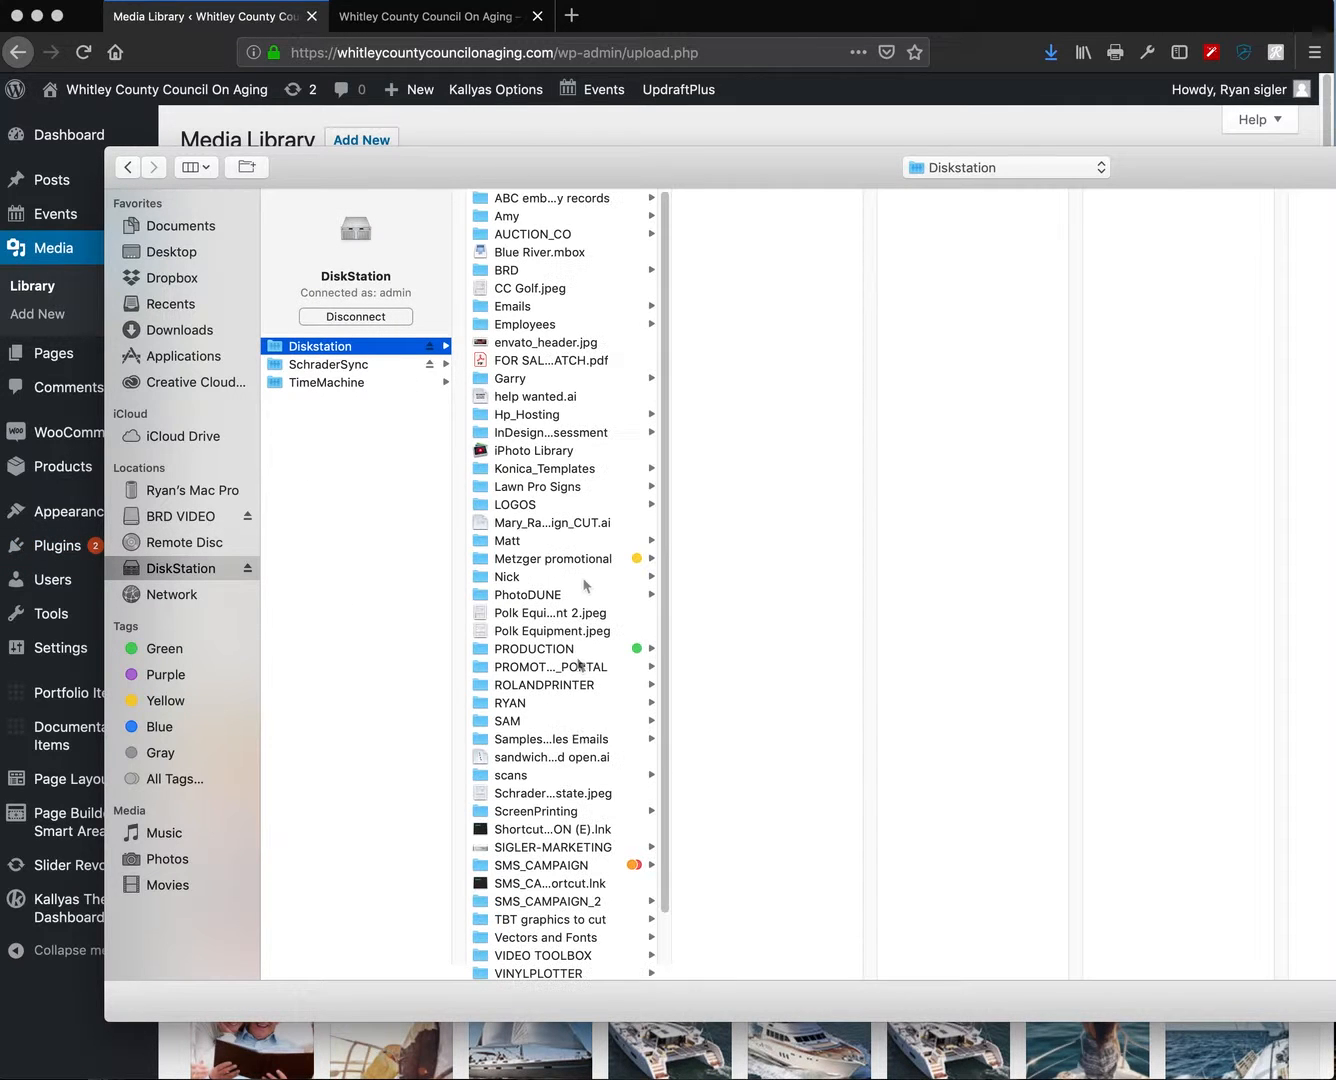
click(521, 631)
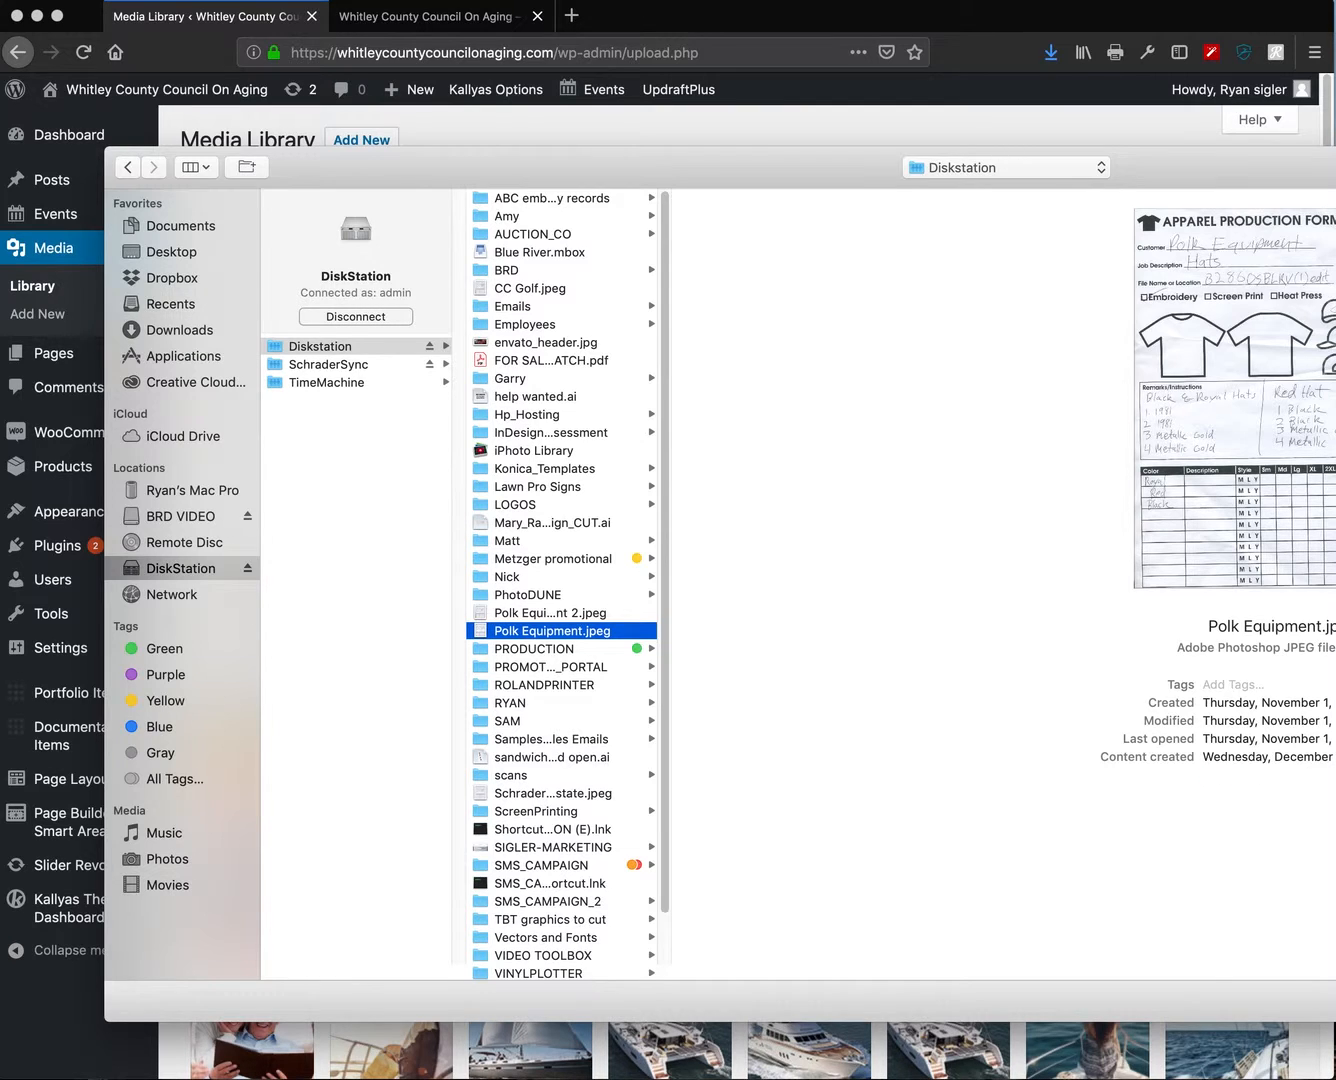
drag(848, 159, 275, 170)
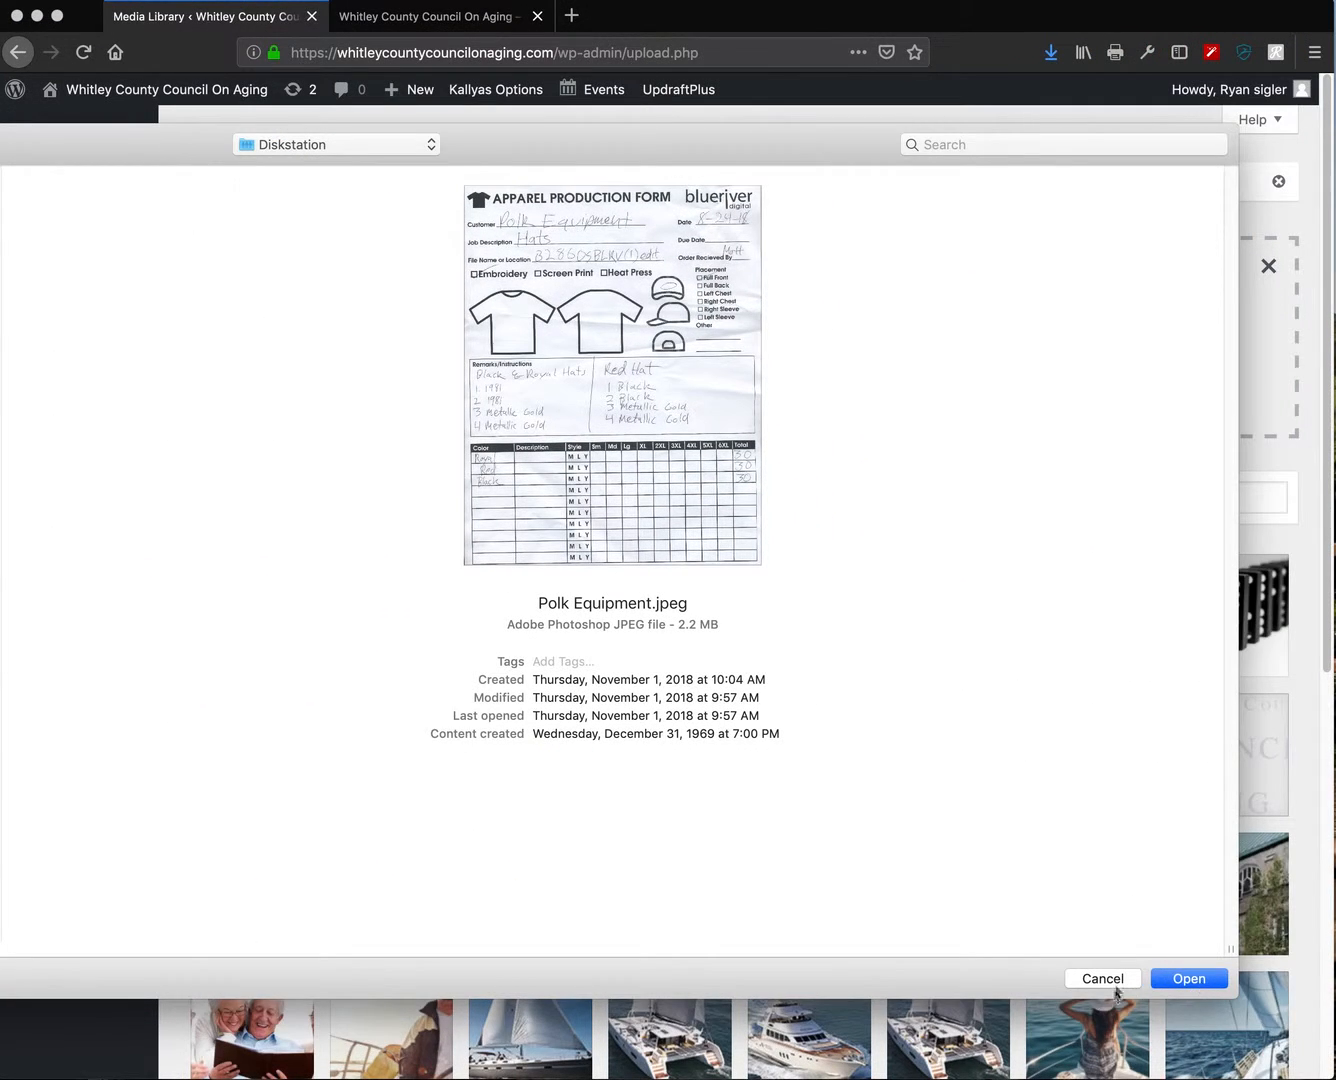
click(1102, 979)
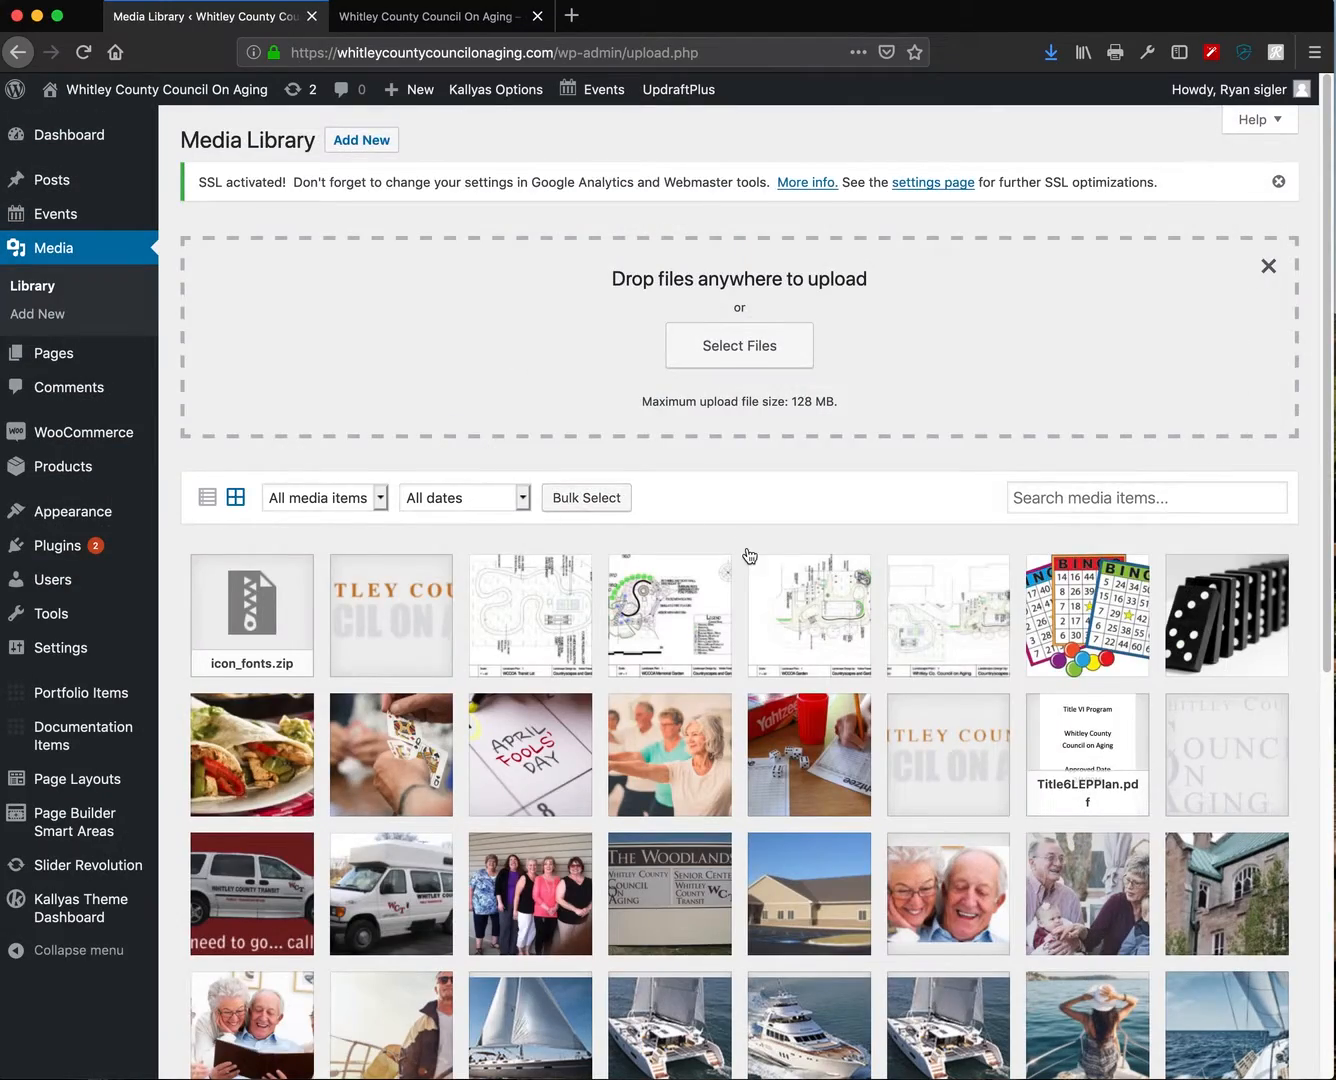
- Scroll through the media grid, then switch to the live Whitley County Council On Aging homepage
scroll(750, 556, down, 5)
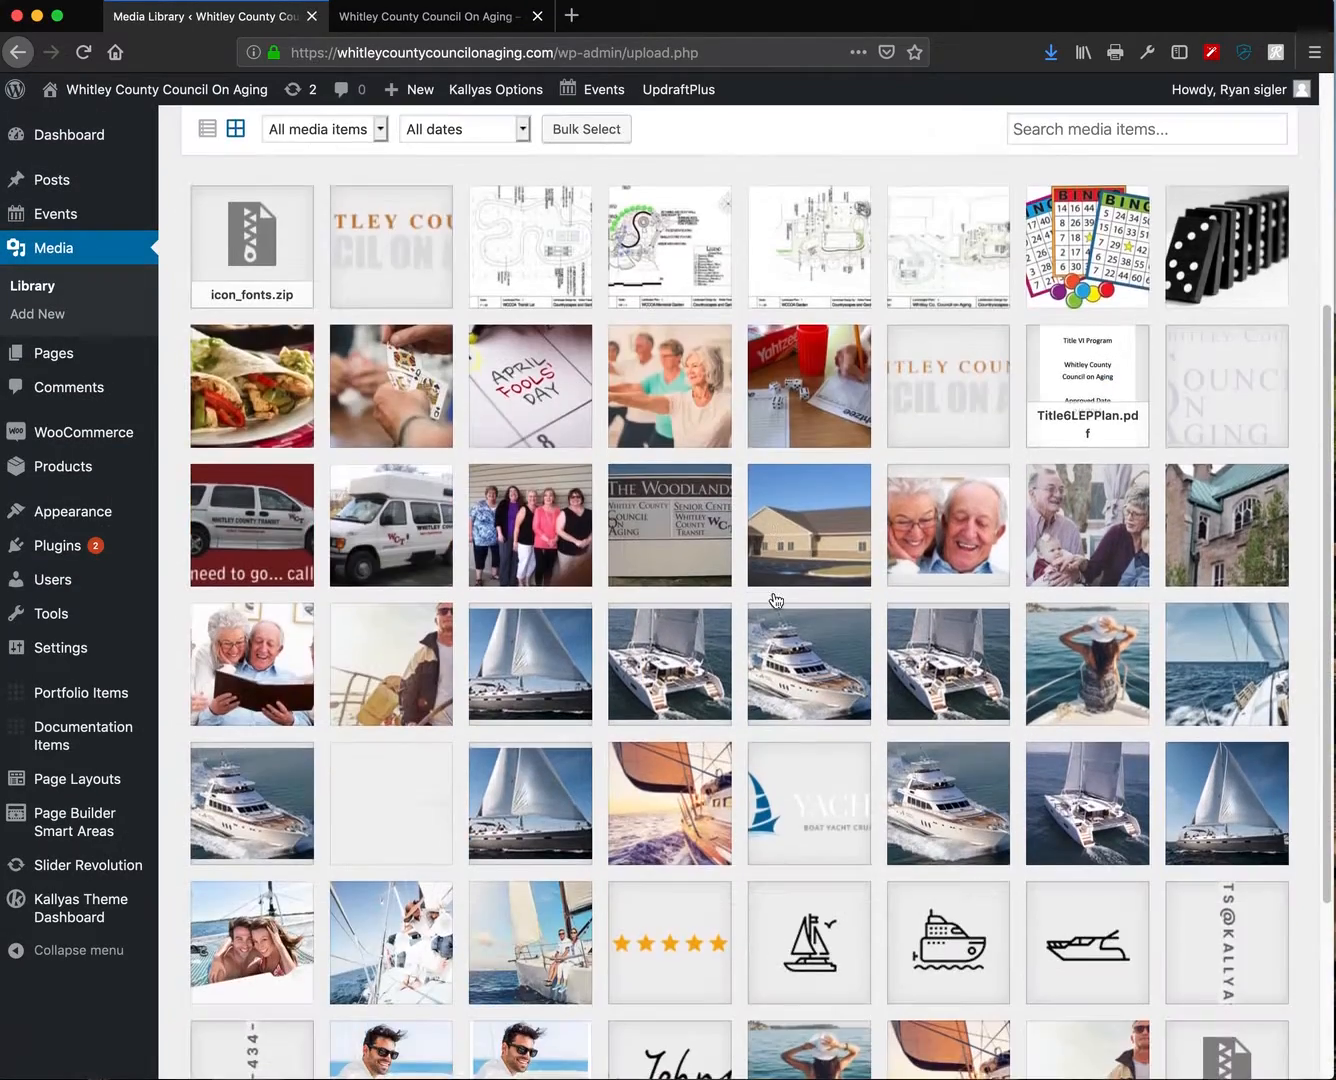
scroll(777, 605, down, 1)
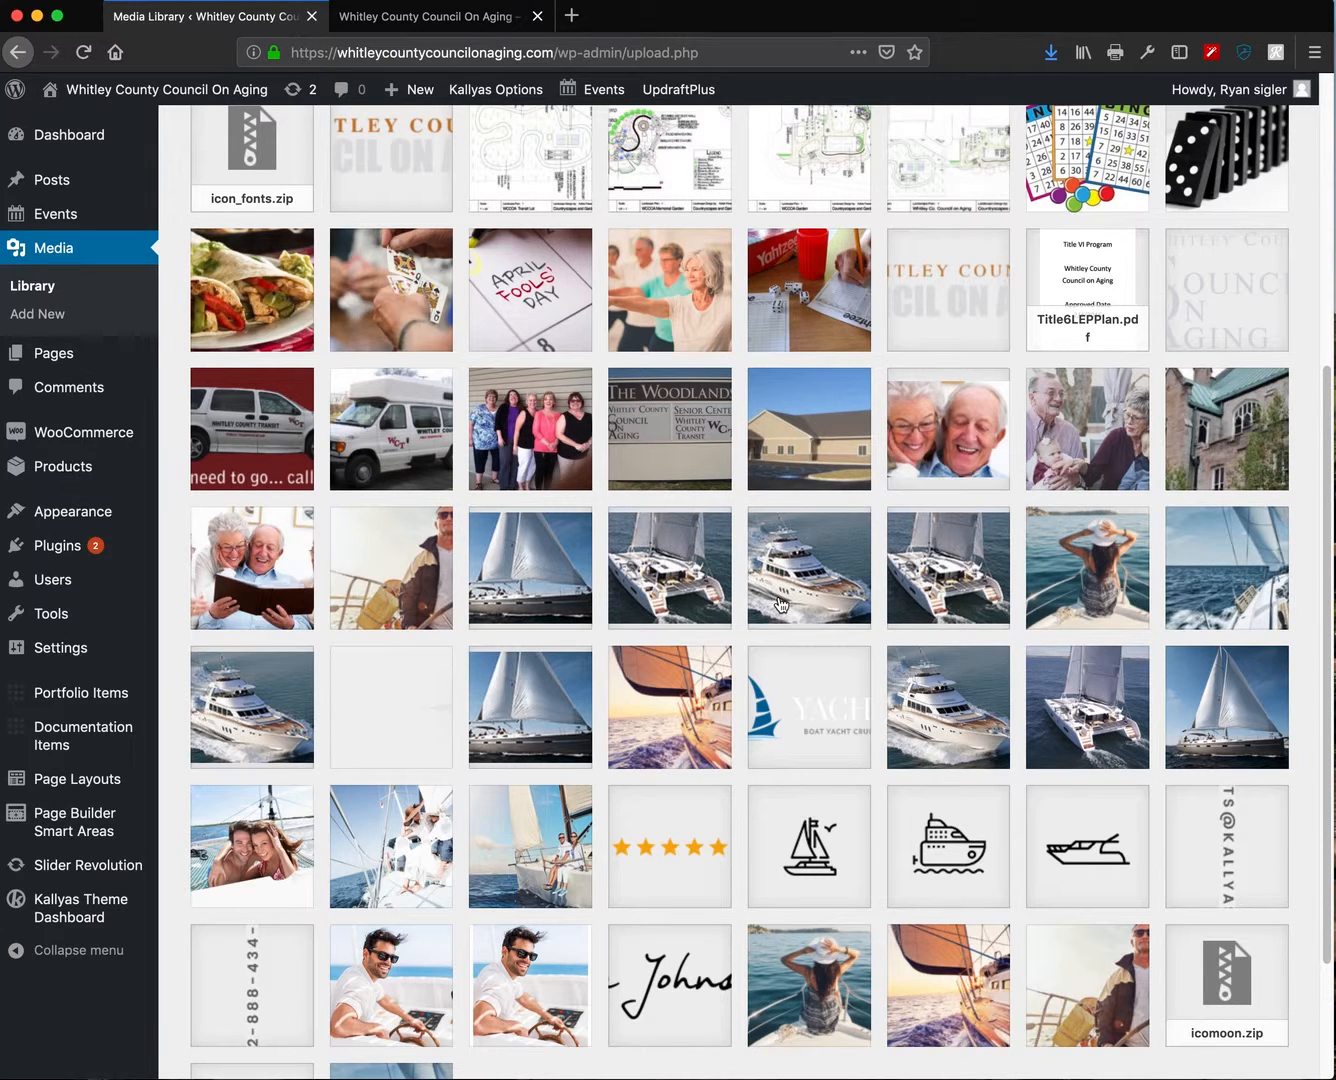
scroll(781, 602, down, 2)
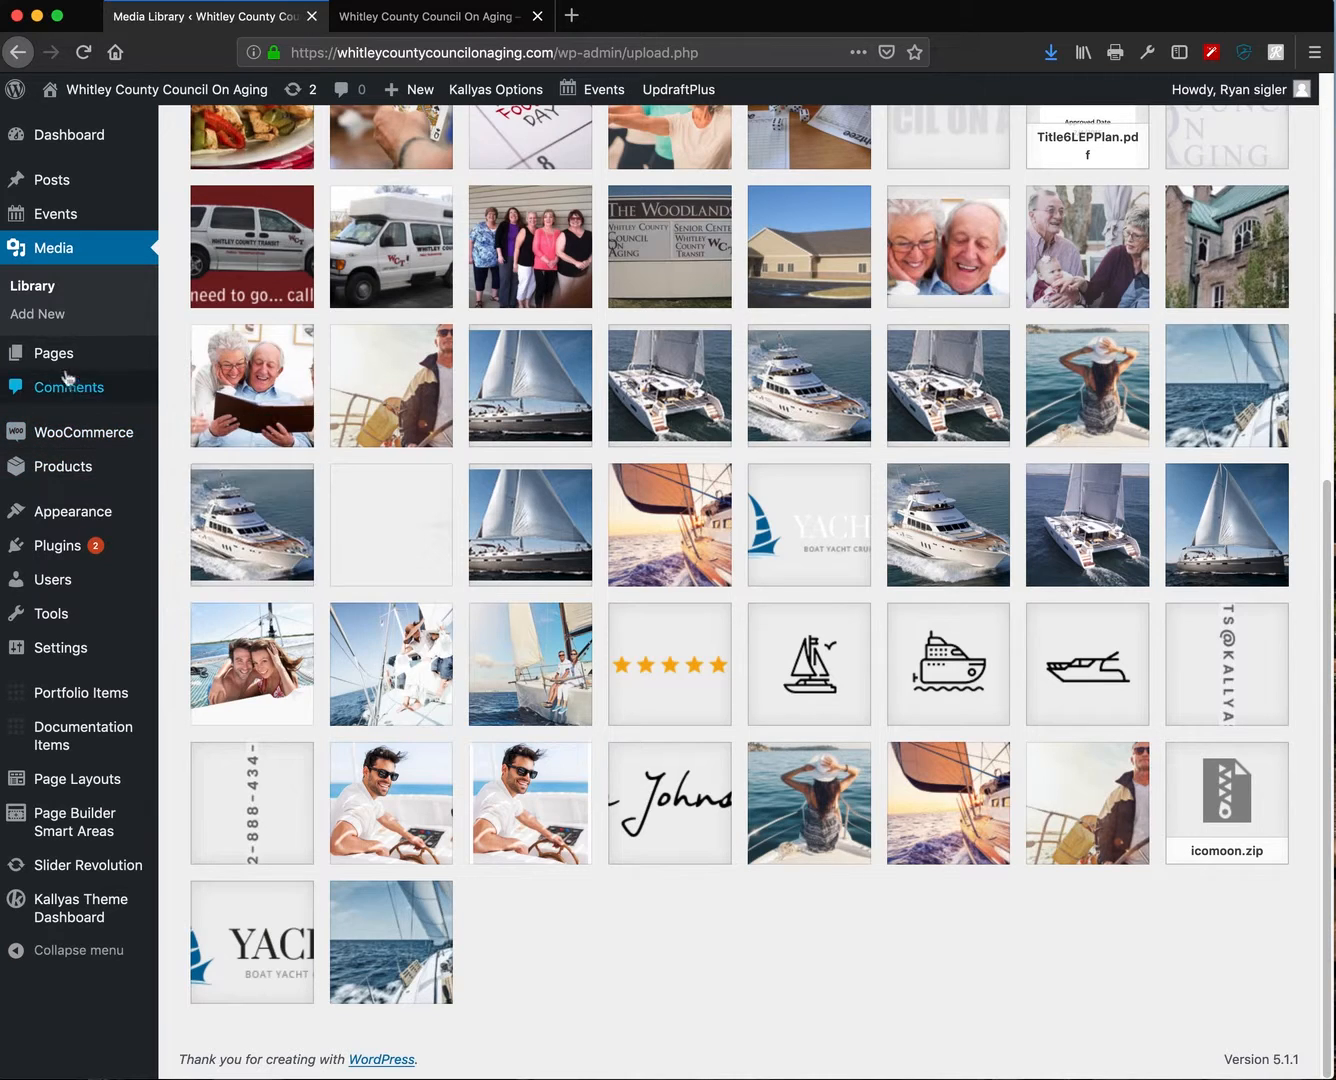
mouse_move(66, 463)
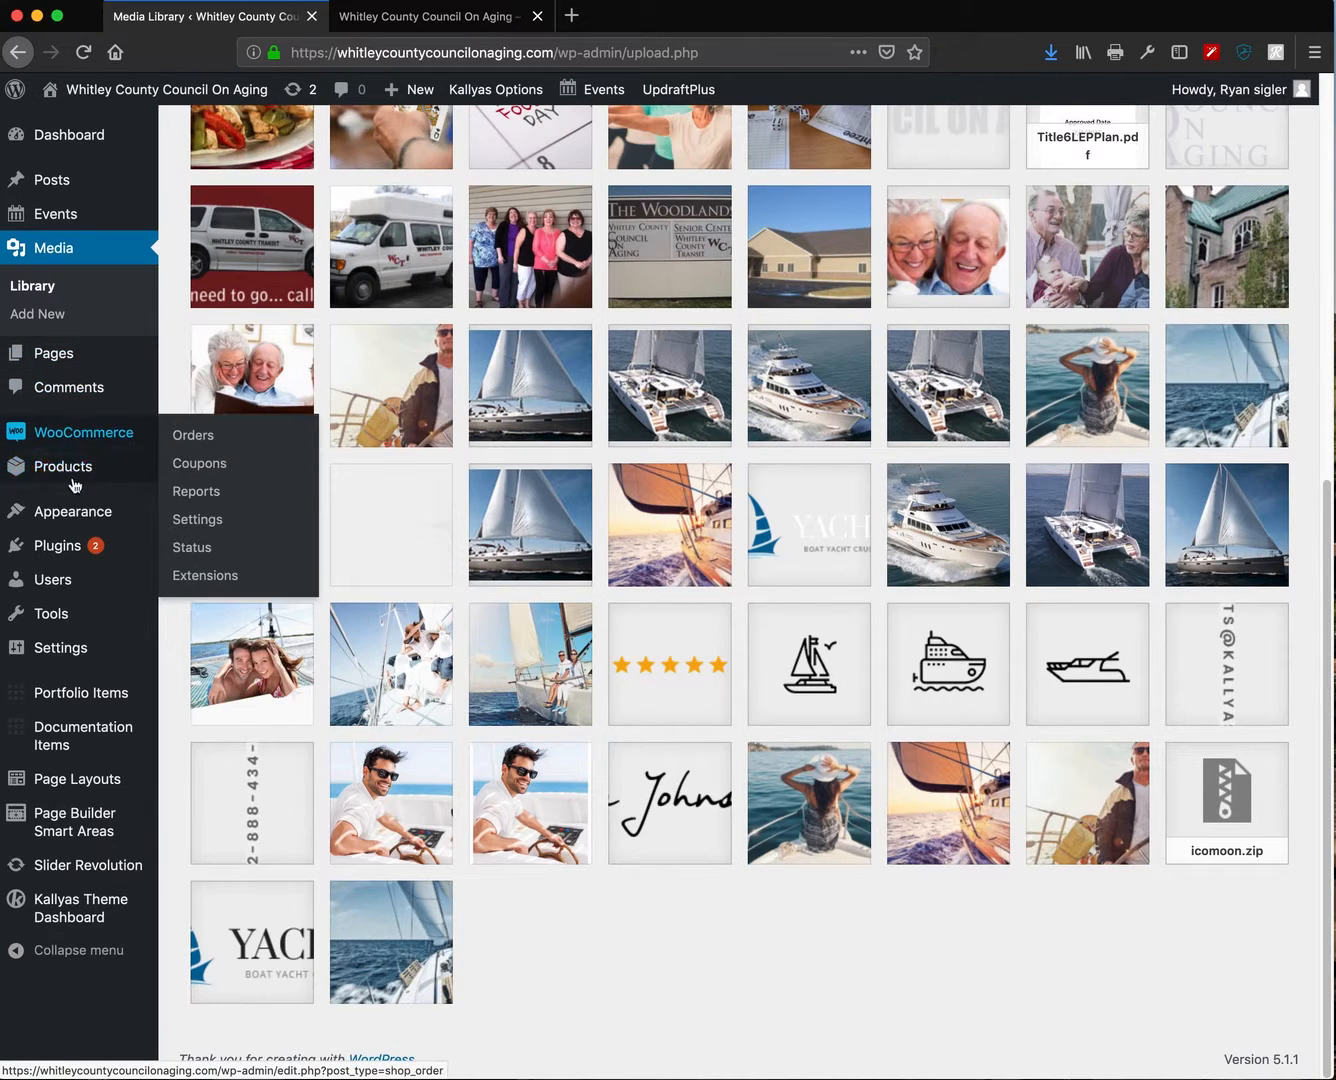
mouse_move(76, 528)
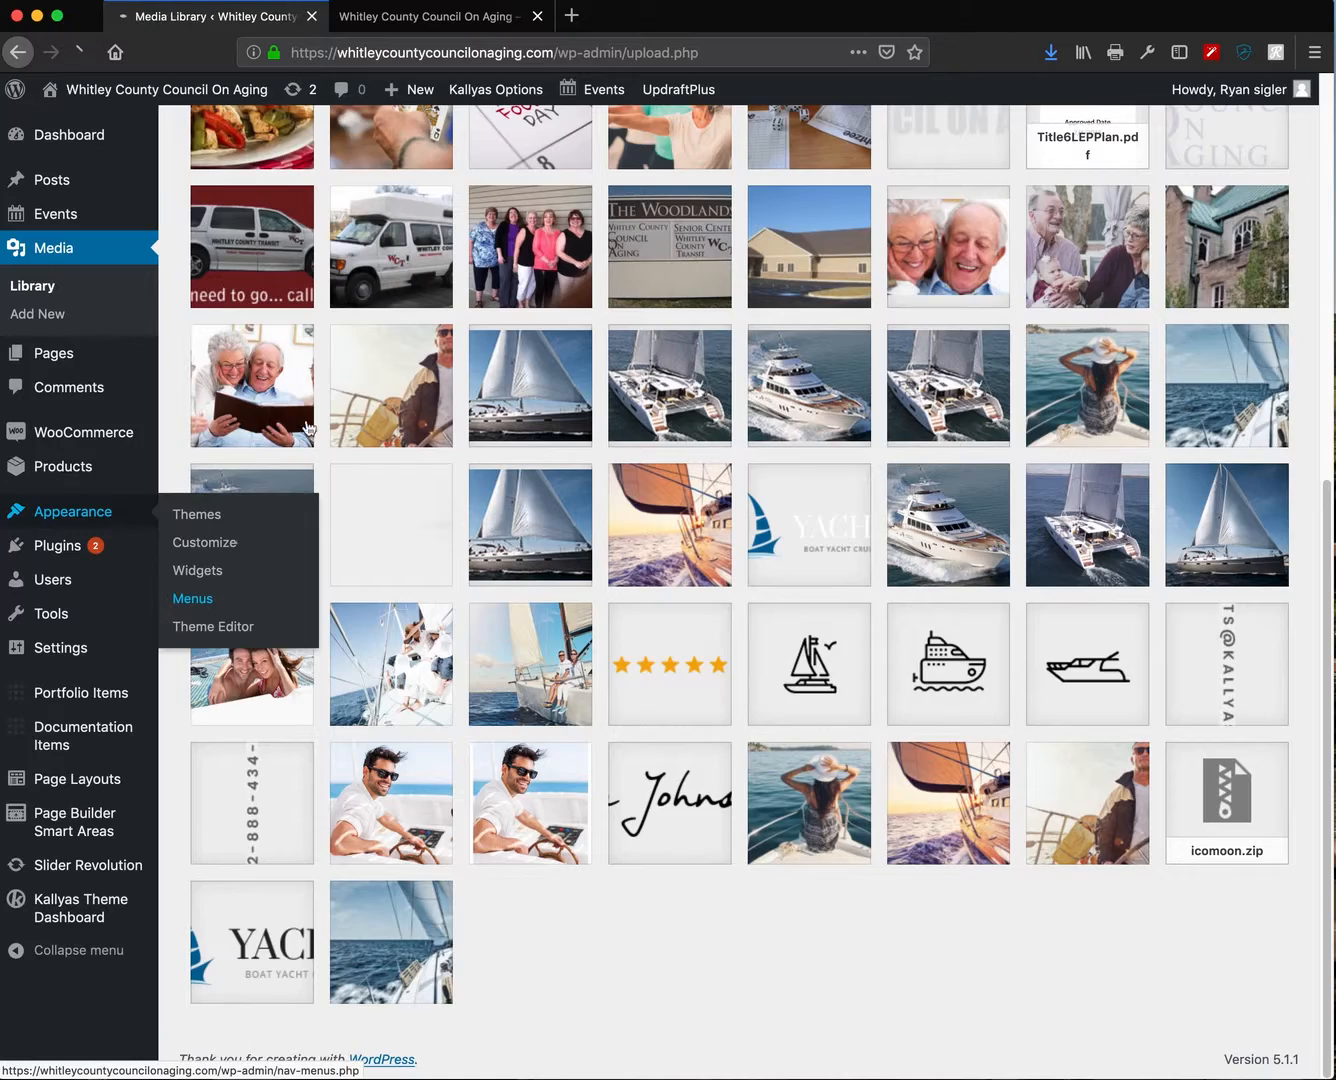
click(392, 20)
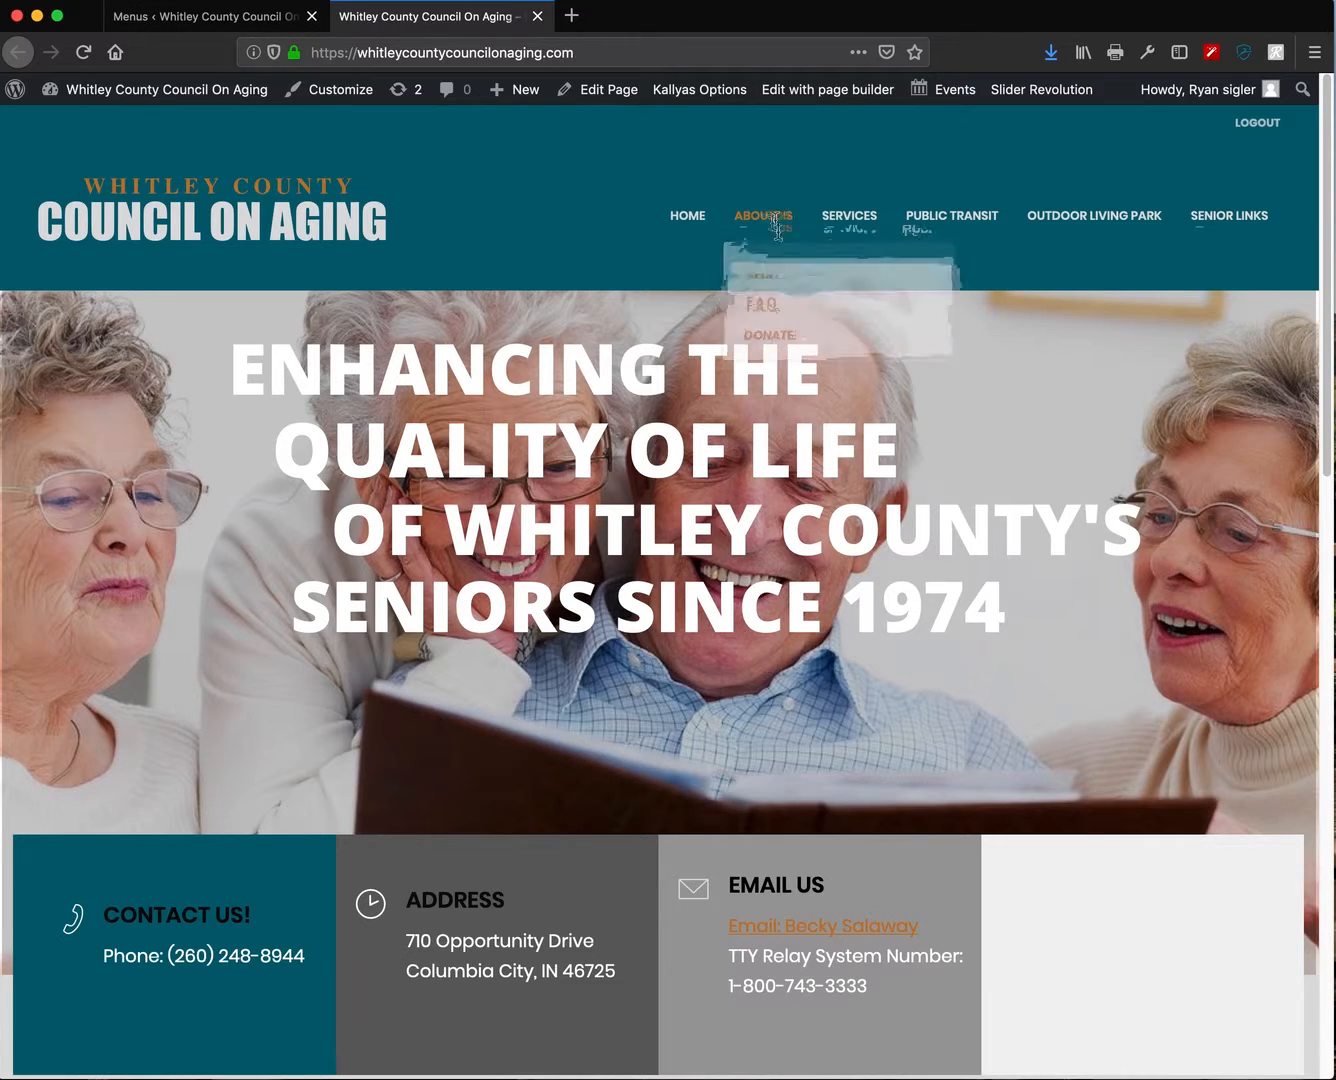
- Return to the Menus page, check the available menus, and review the main menu structure
click(211, 14)
scroll(578, 690, down, 1)
scroll(578, 699, down, 2)
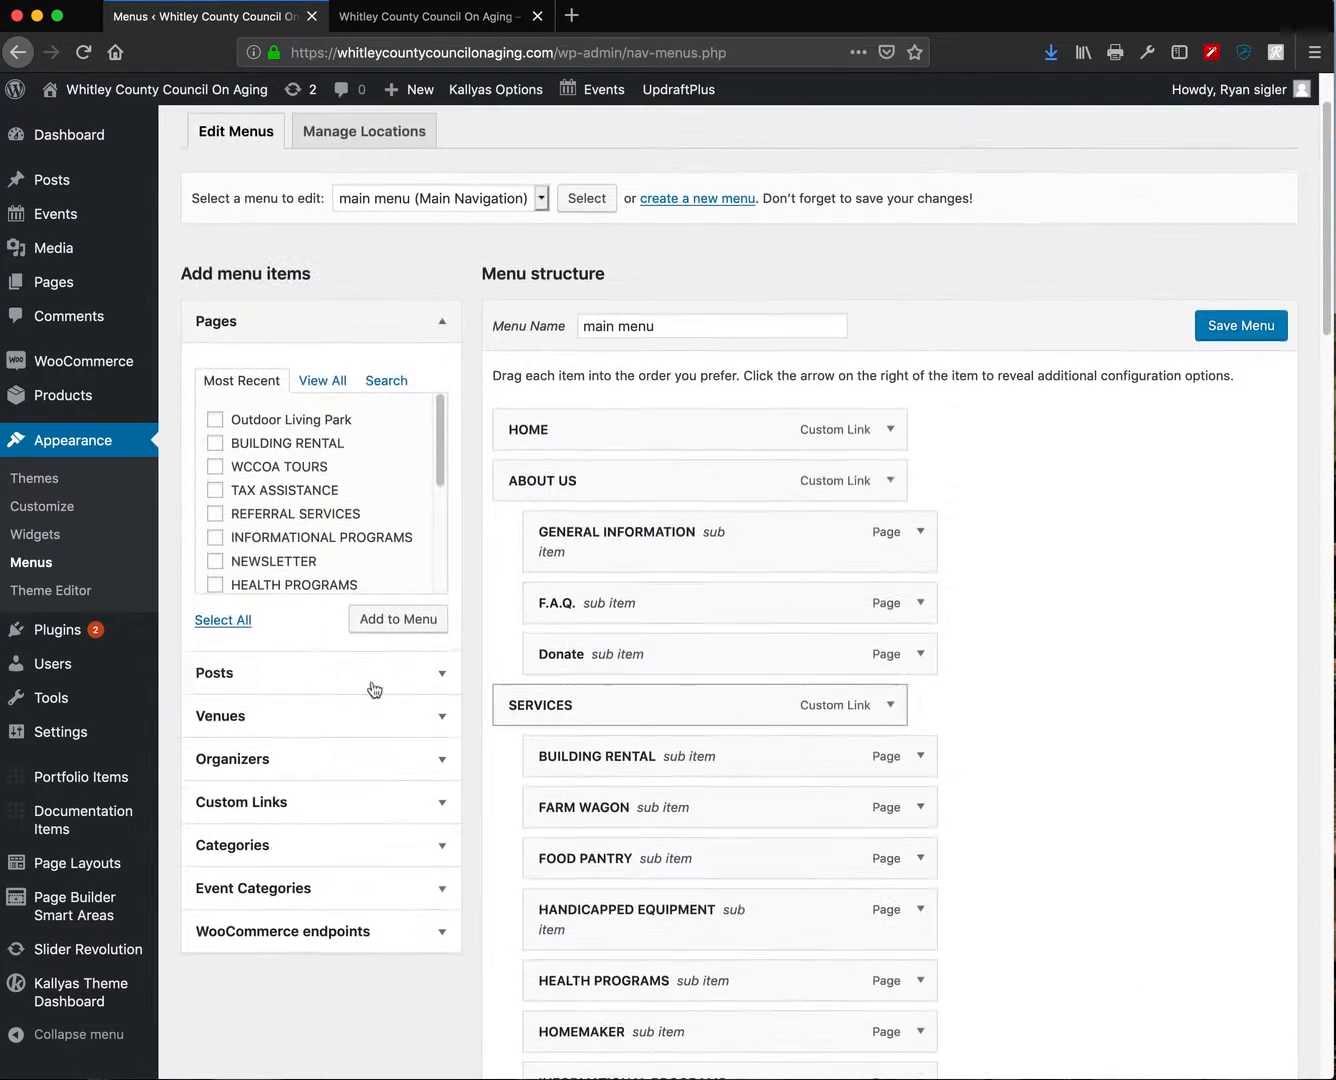
scroll(495, 704, down, 1)
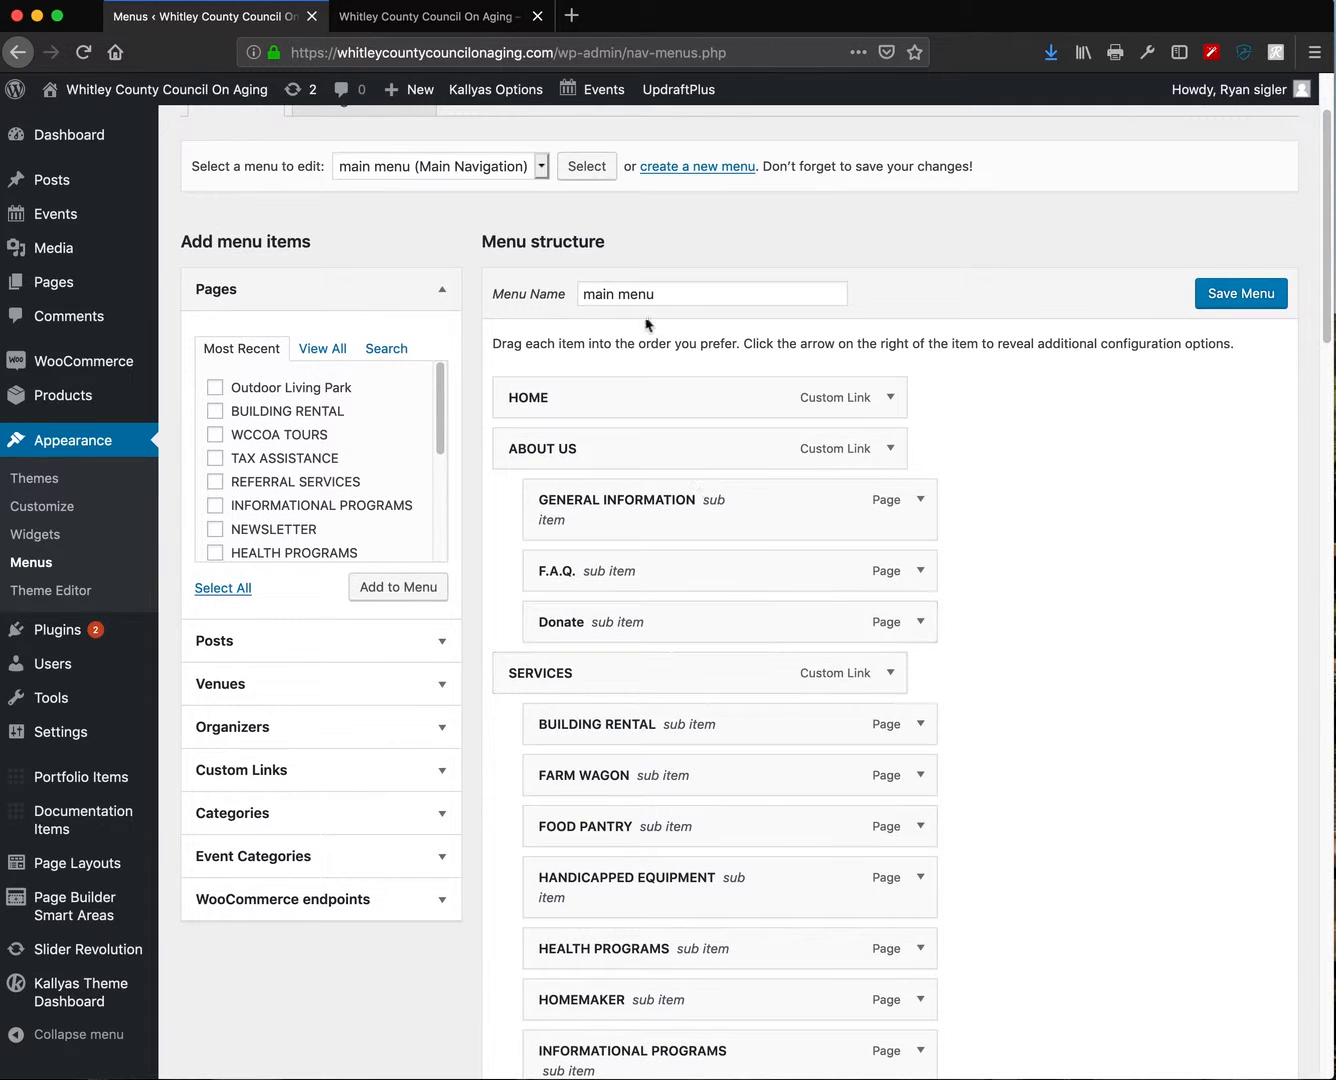
drag(683, 291, 515, 292)
click(542, 165)
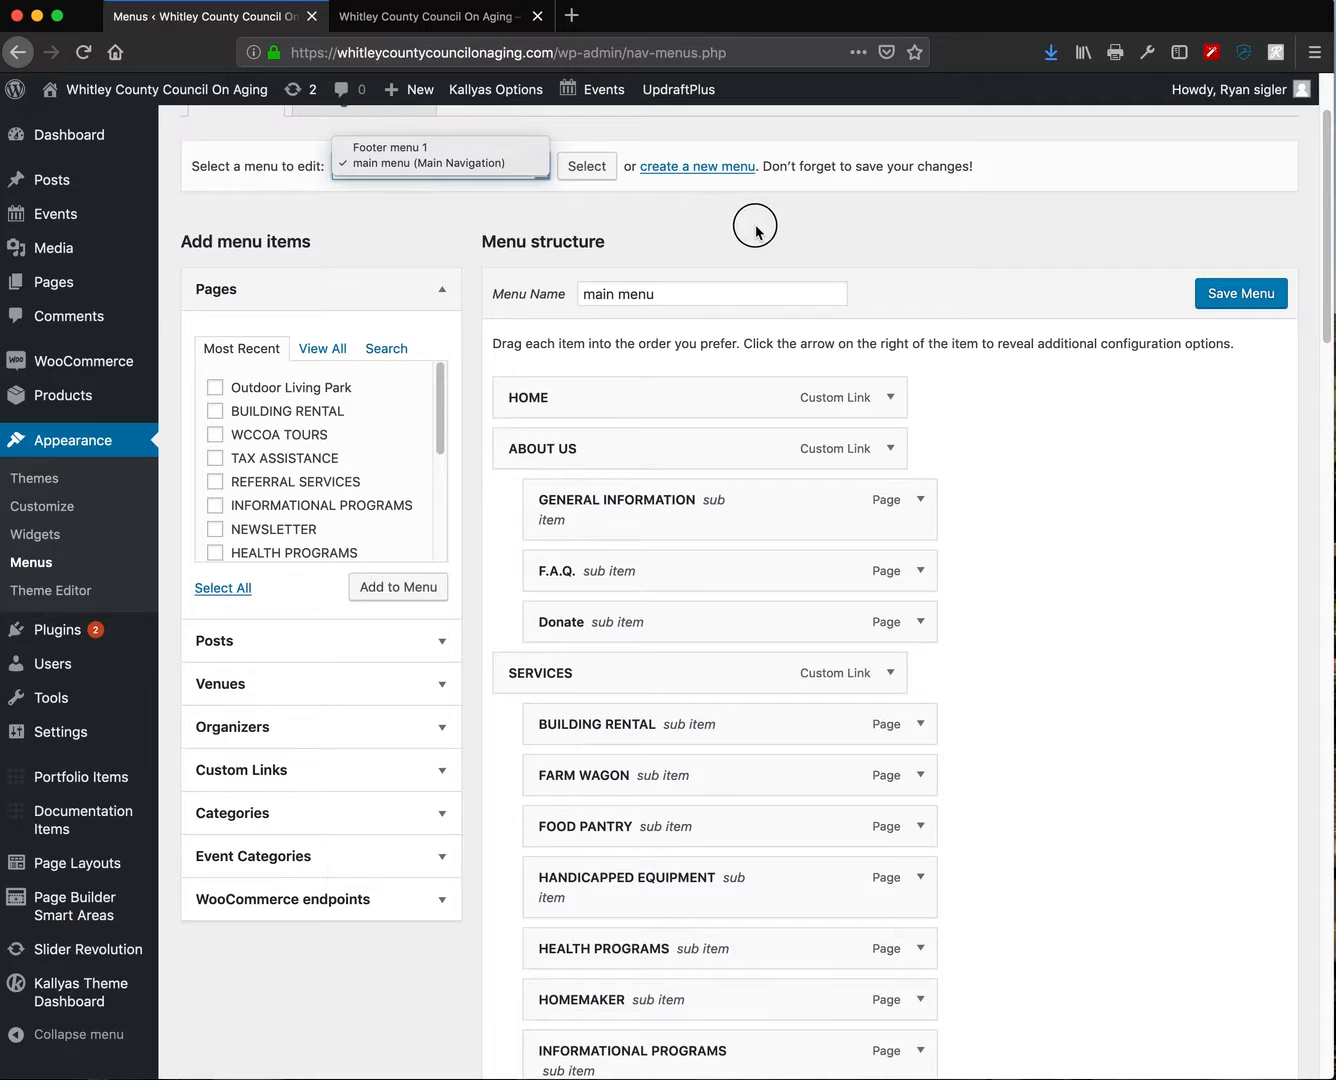
scroll(820, 600, down, 1)
scroll(921, 963, down, 12)
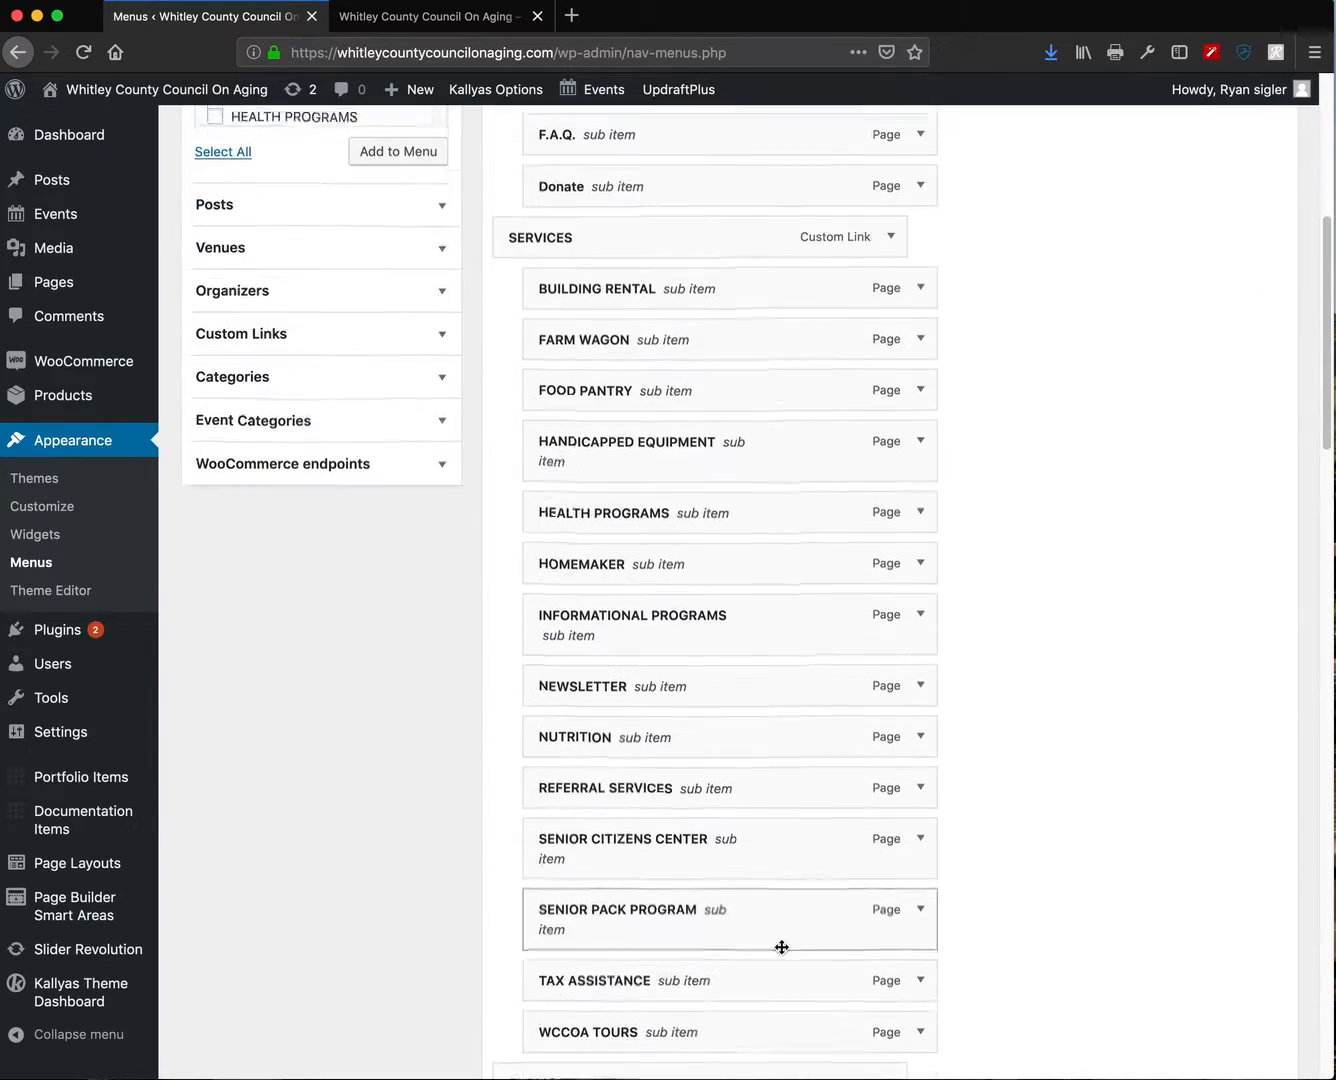
scroll(578, 986, down, 20)
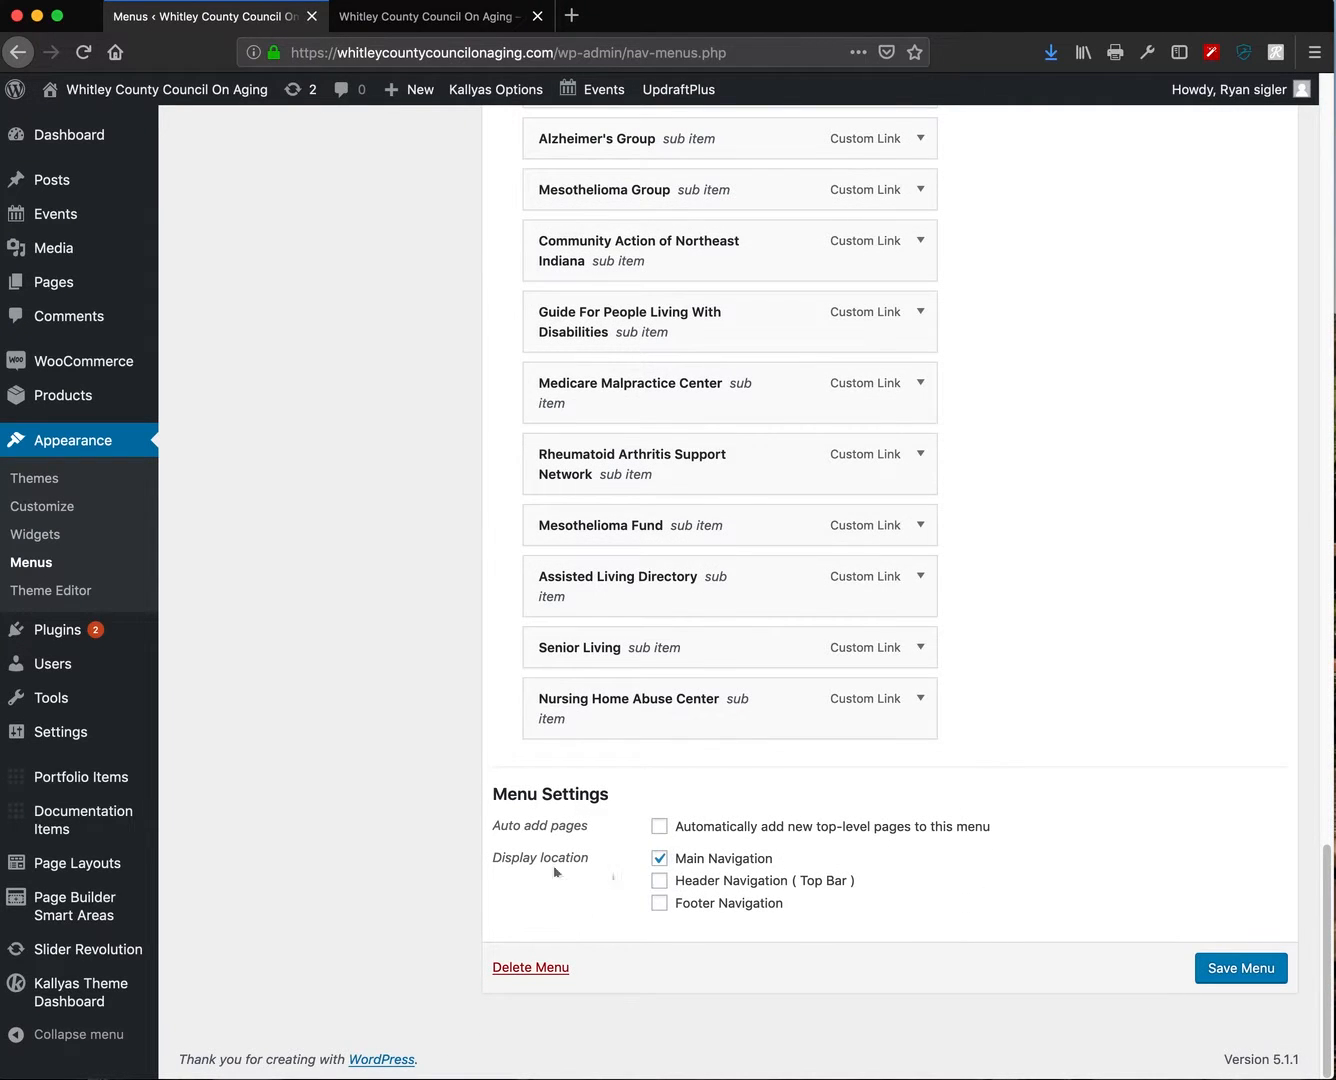
scroll(640, 863, up, 1)
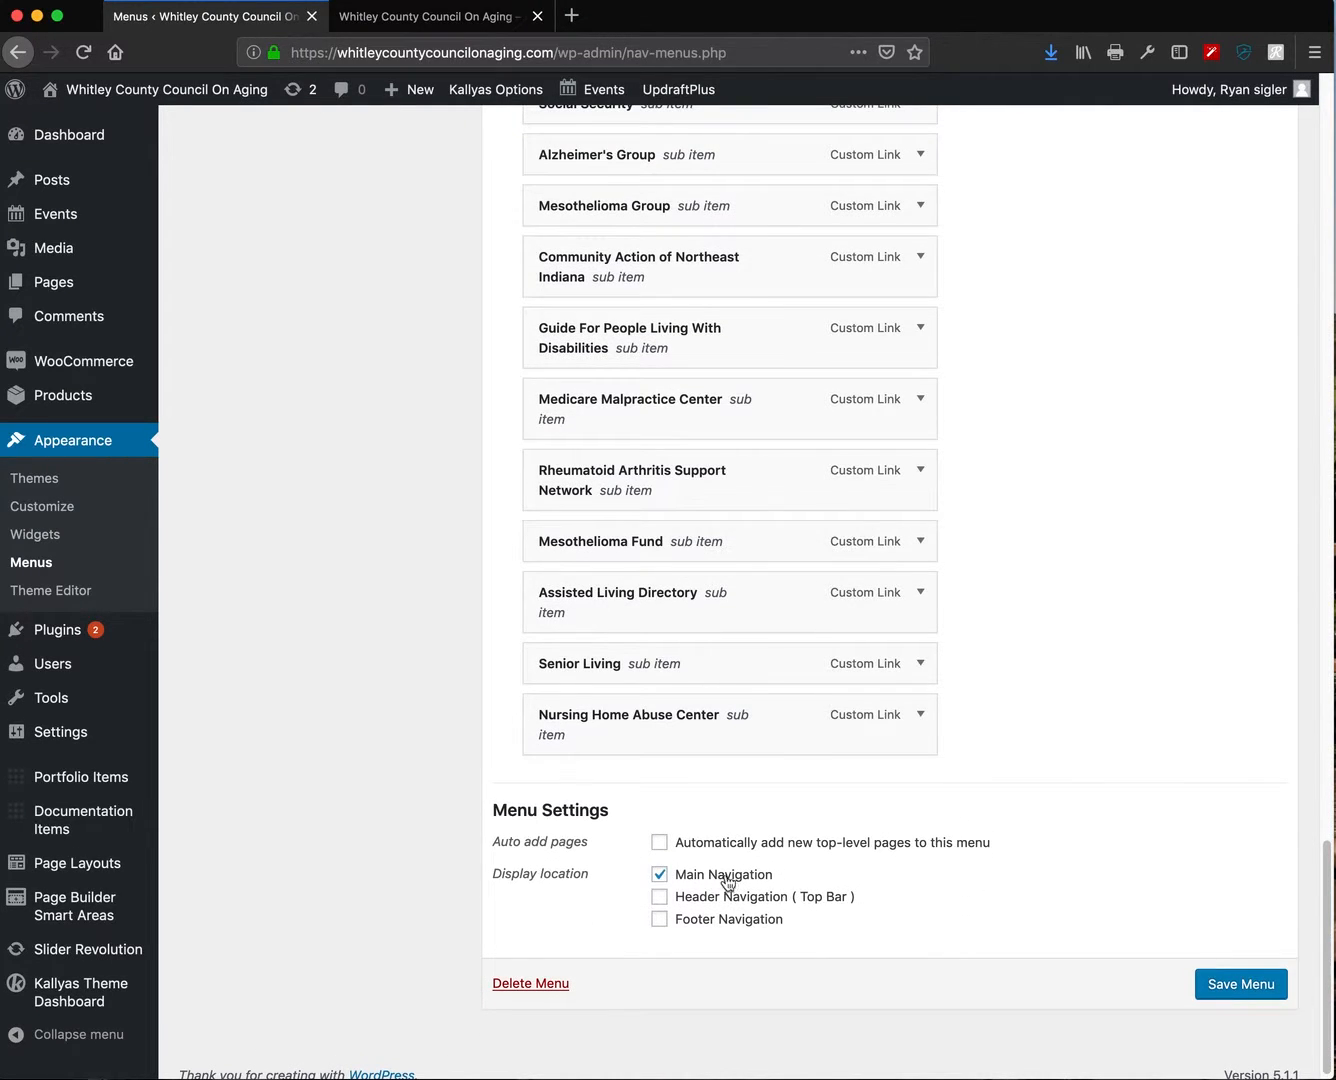
scroll(691, 885, up, 20)
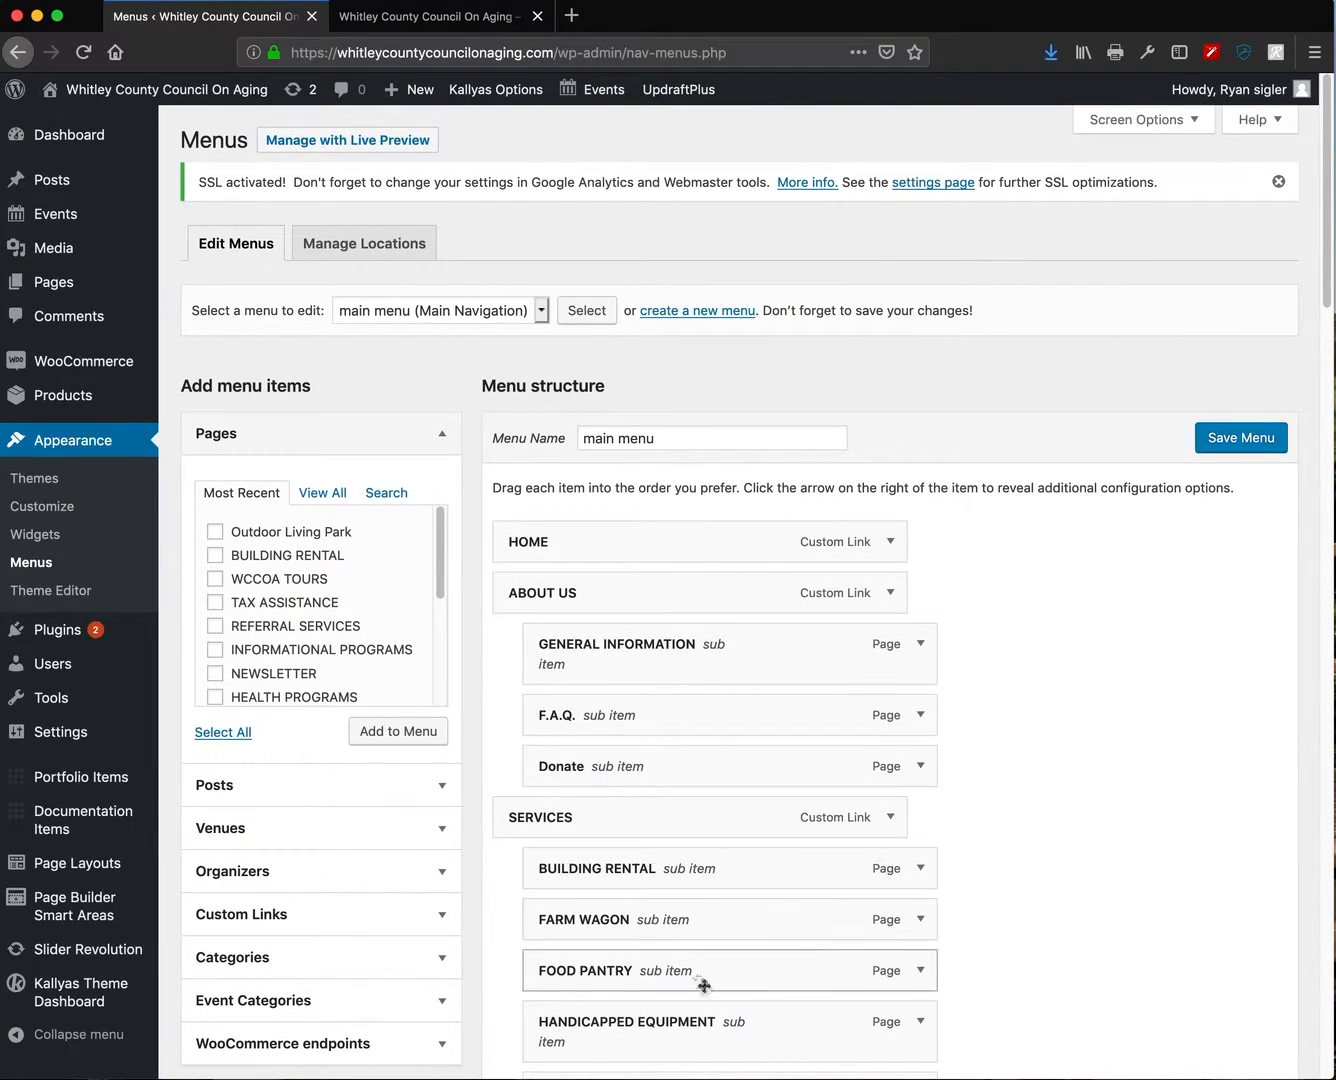
- Show all pages in the Pages box instead of only recent ones
scroll(433, 930, down, 2)
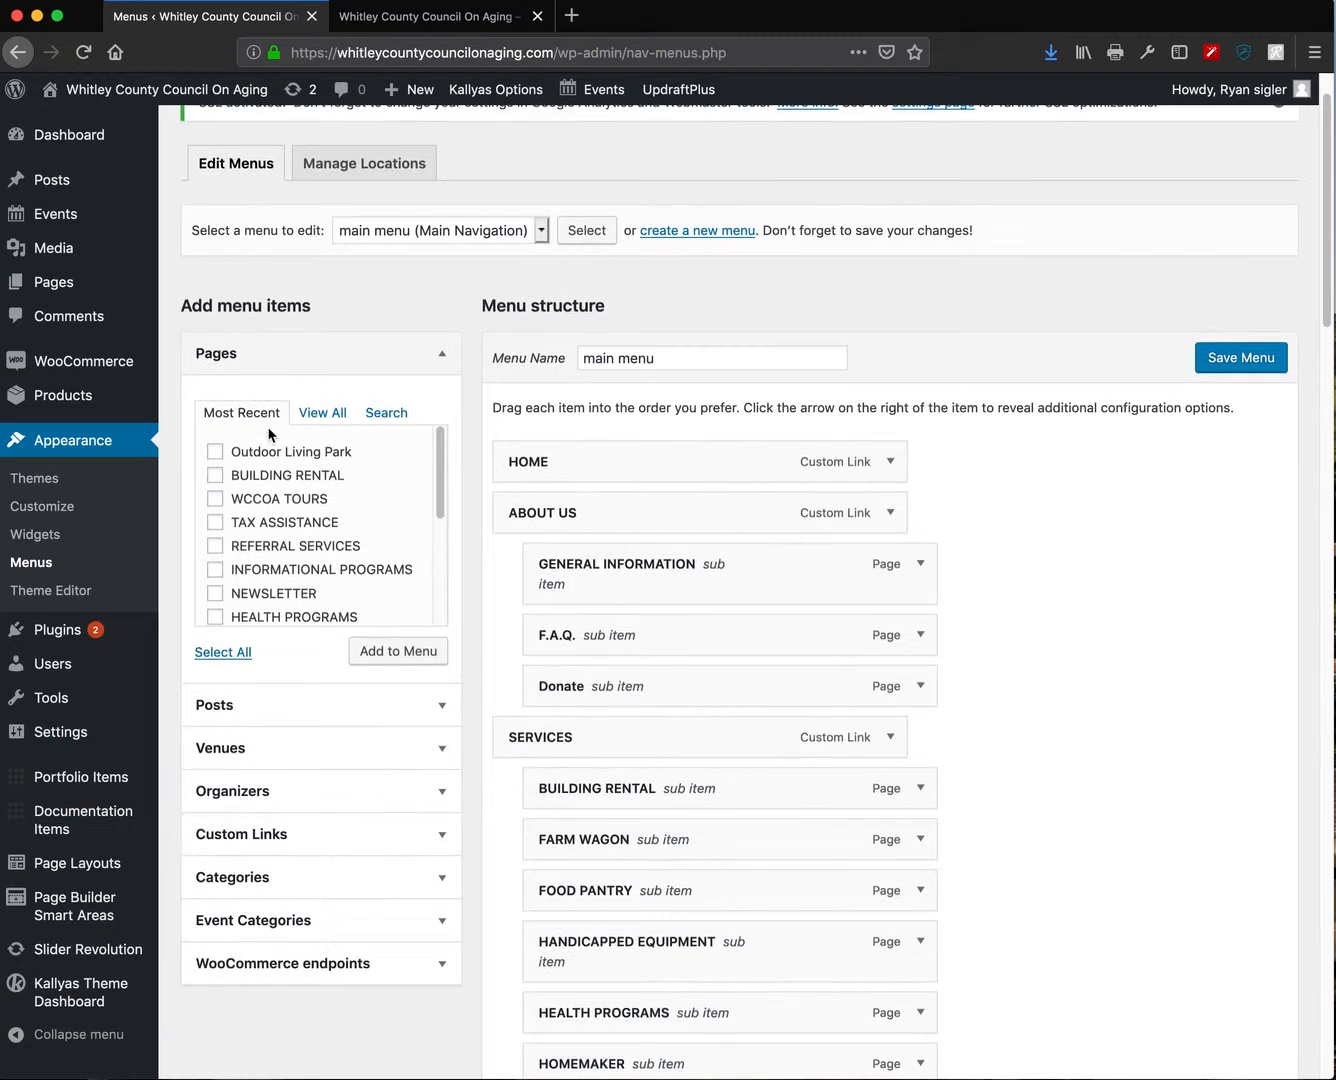
click(322, 414)
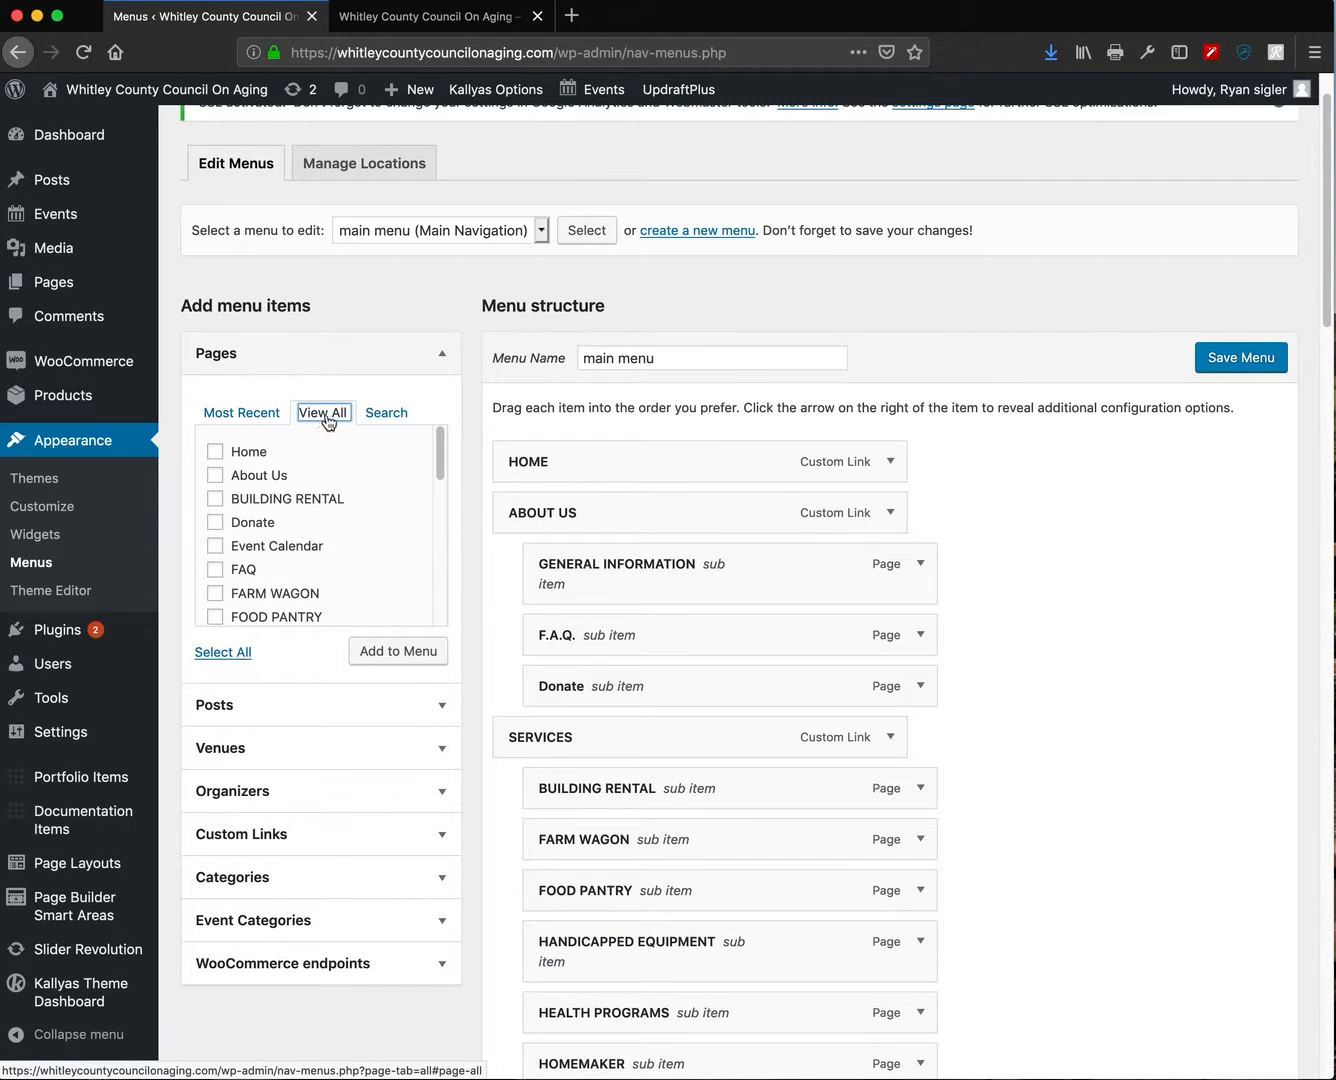
scroll(350, 495, down, 10)
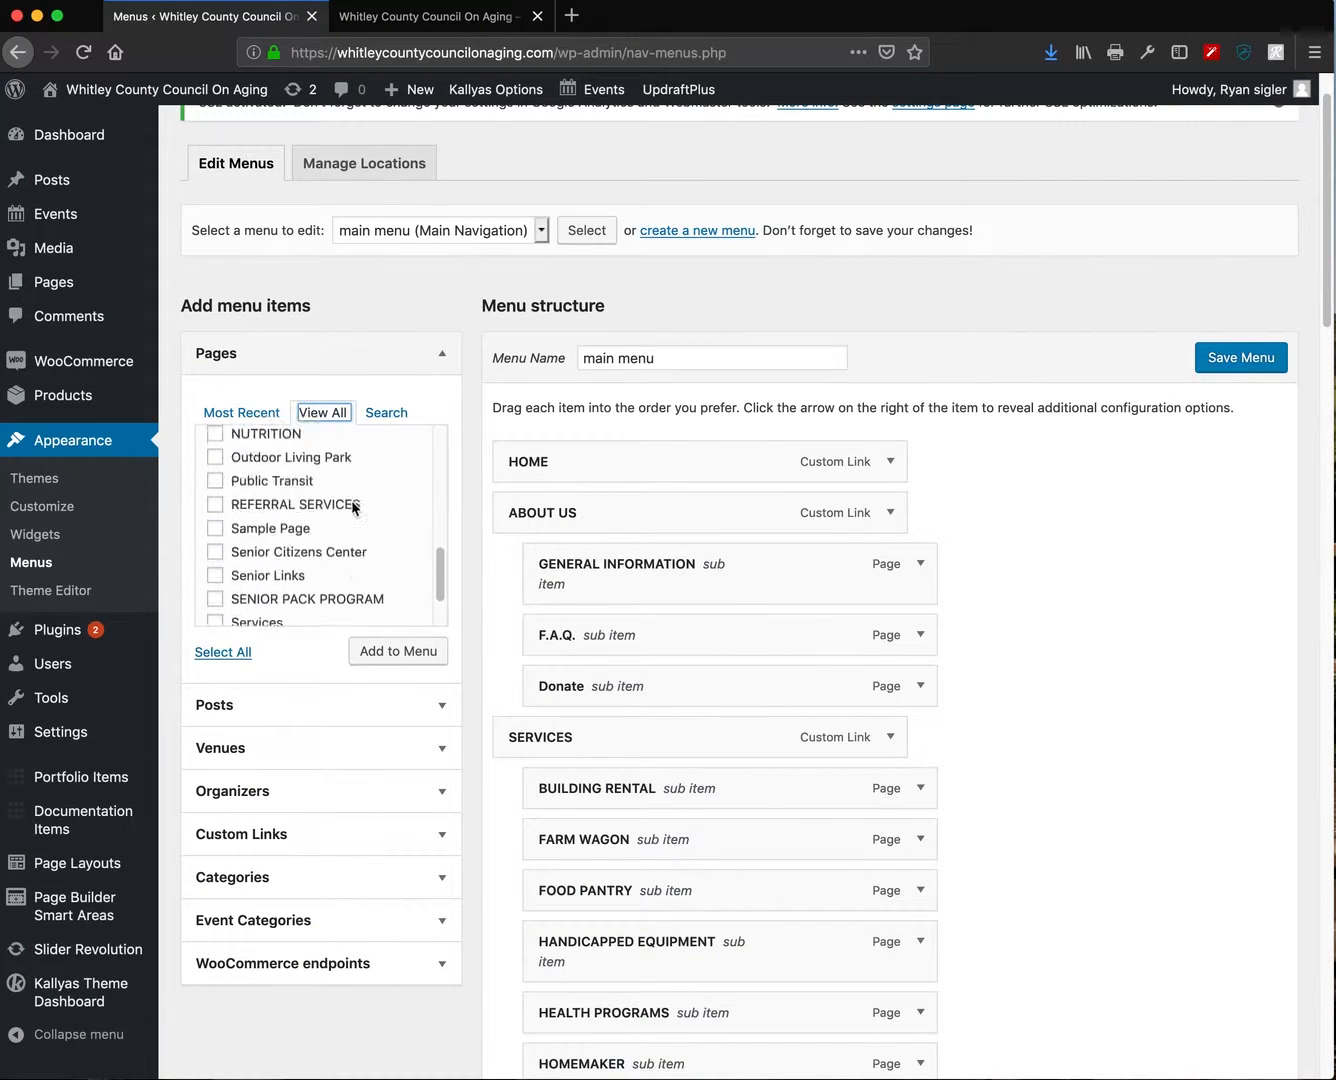
scroll(351, 510, up, 10)
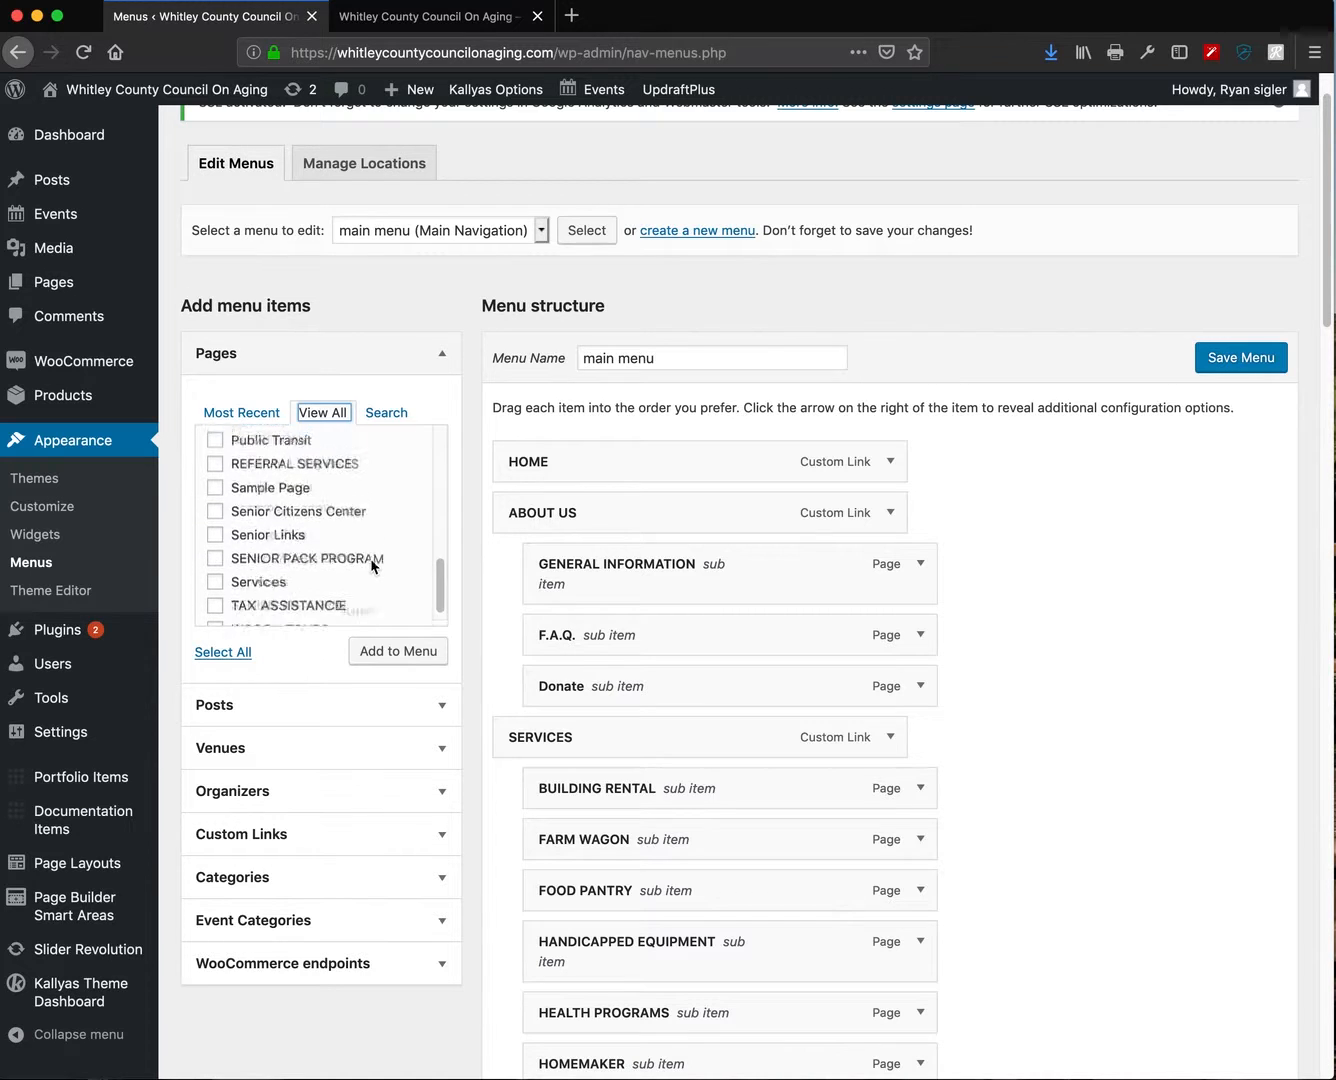
- Add the Donate page to the main menu and review the resulting structure
click(215, 522)
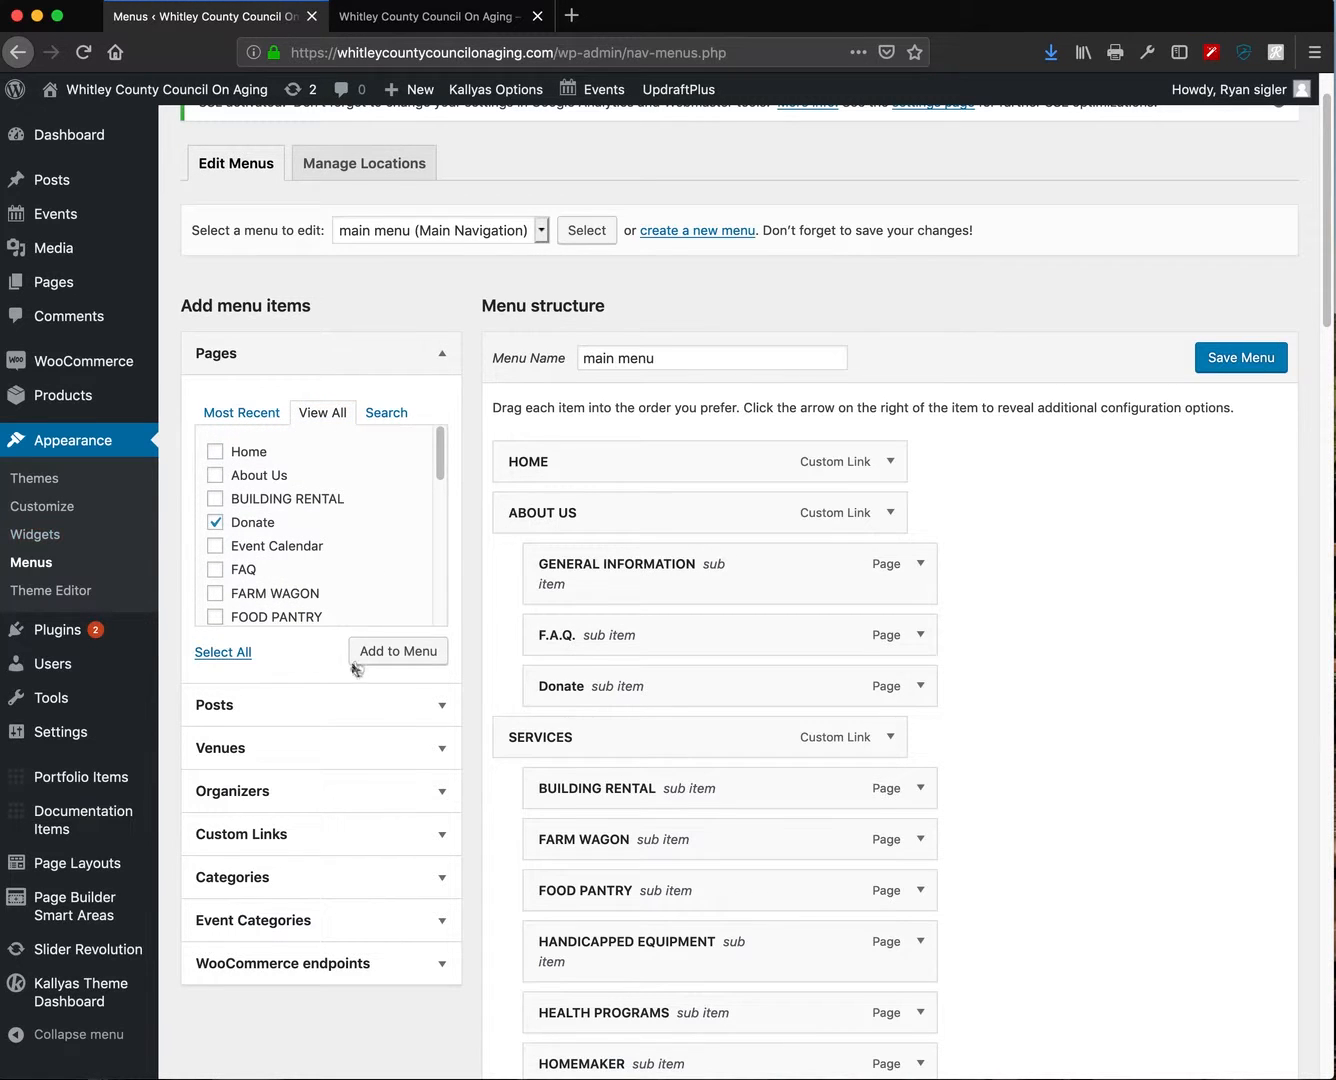
click(396, 651)
scroll(770, 712, down, 15)
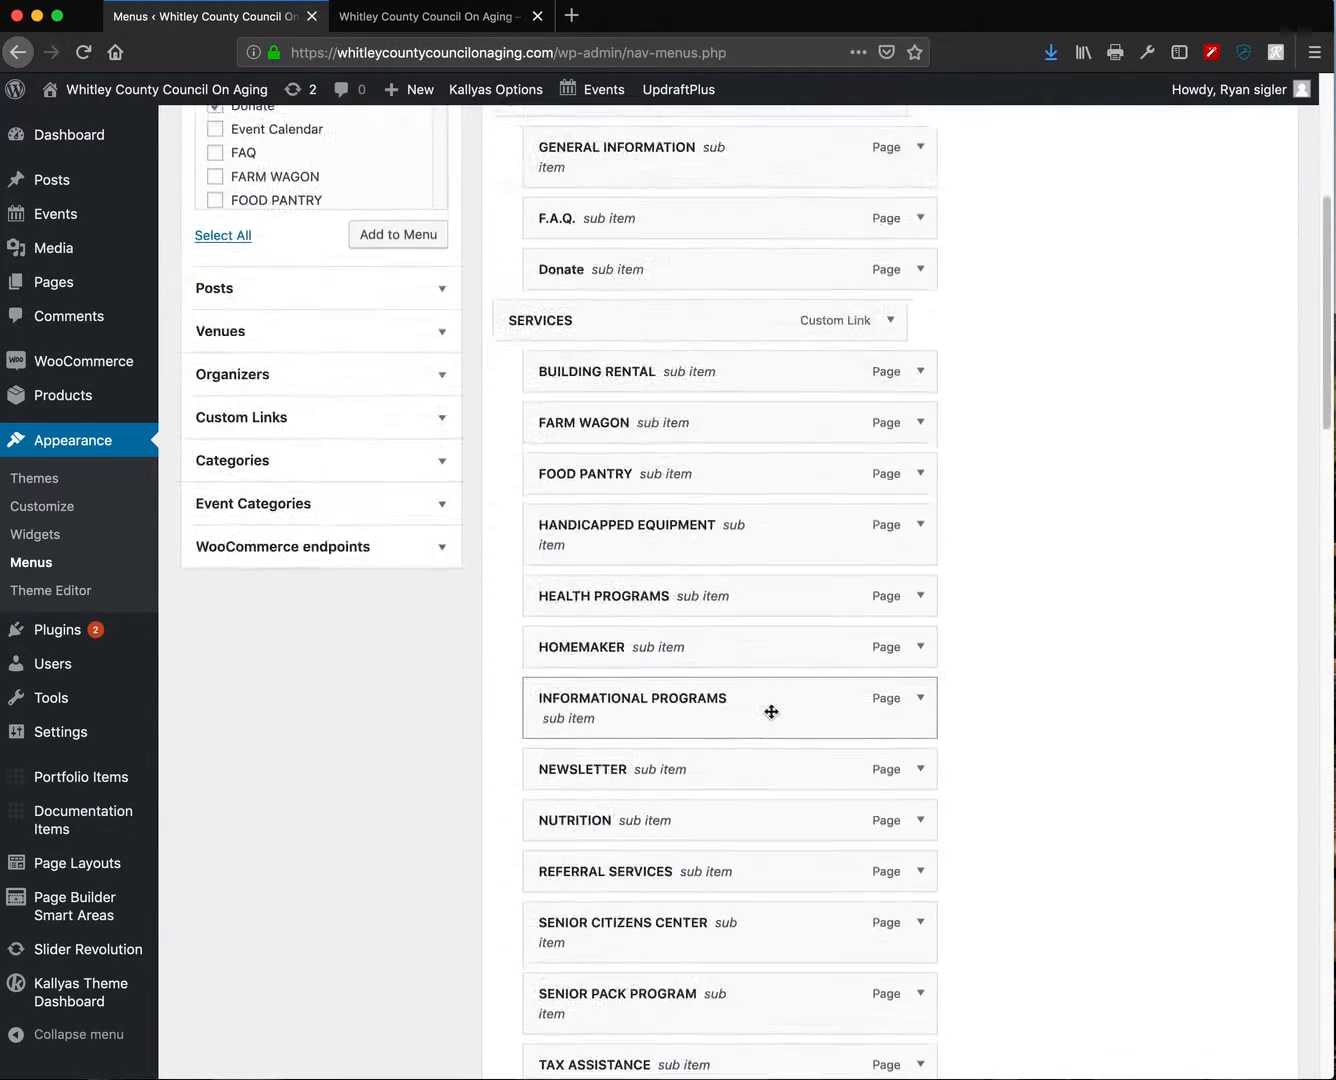
scroll(740, 751, down, 10)
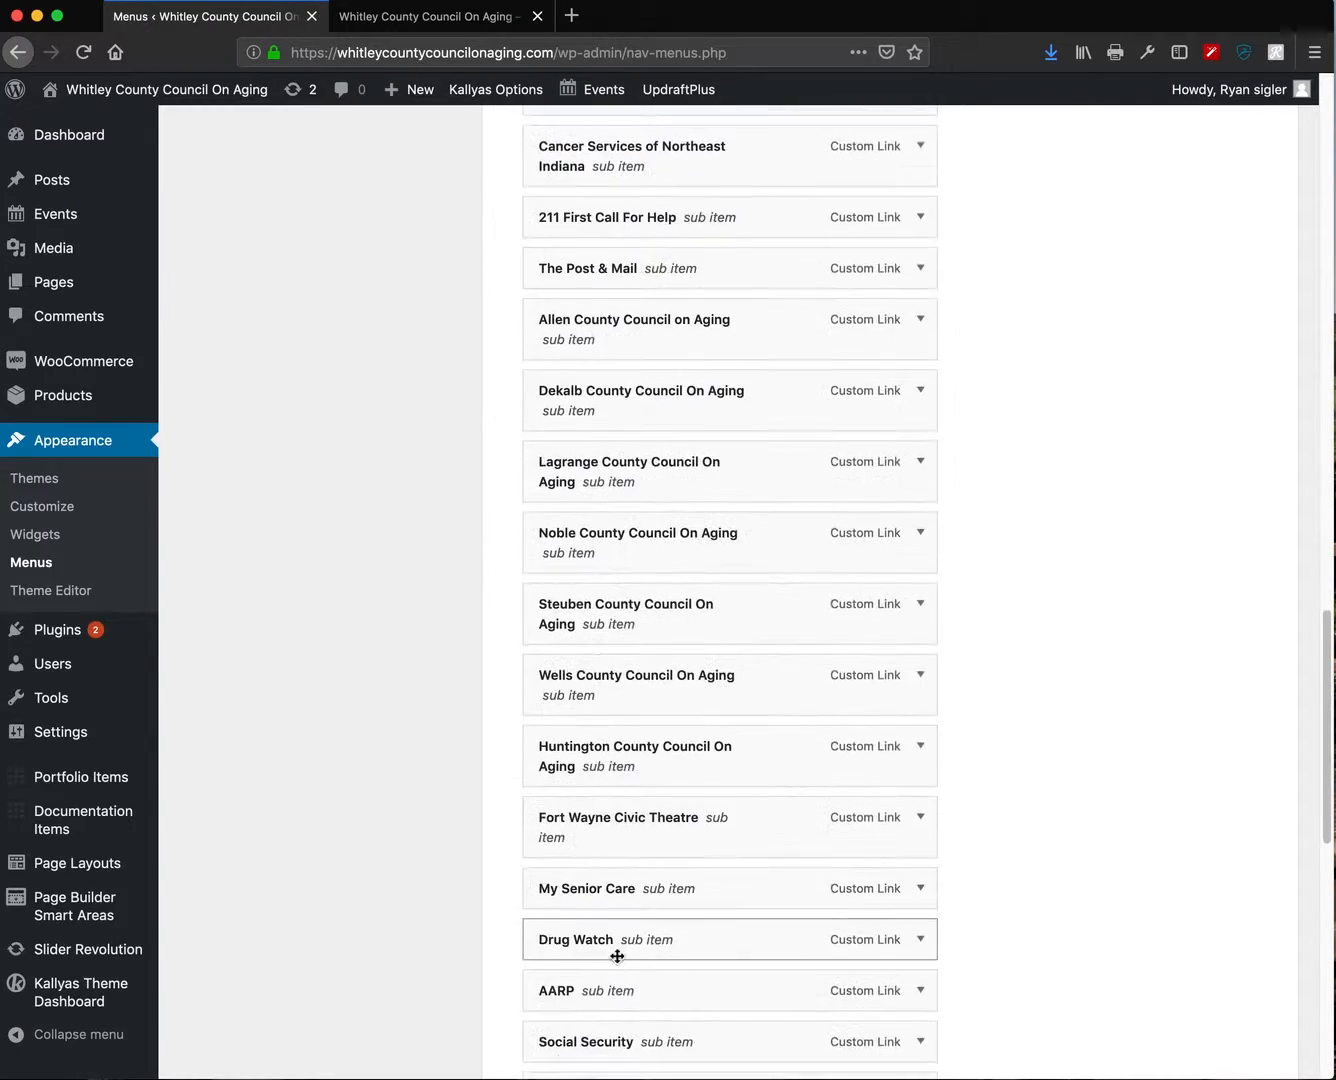
scroll(607, 973, down, 5)
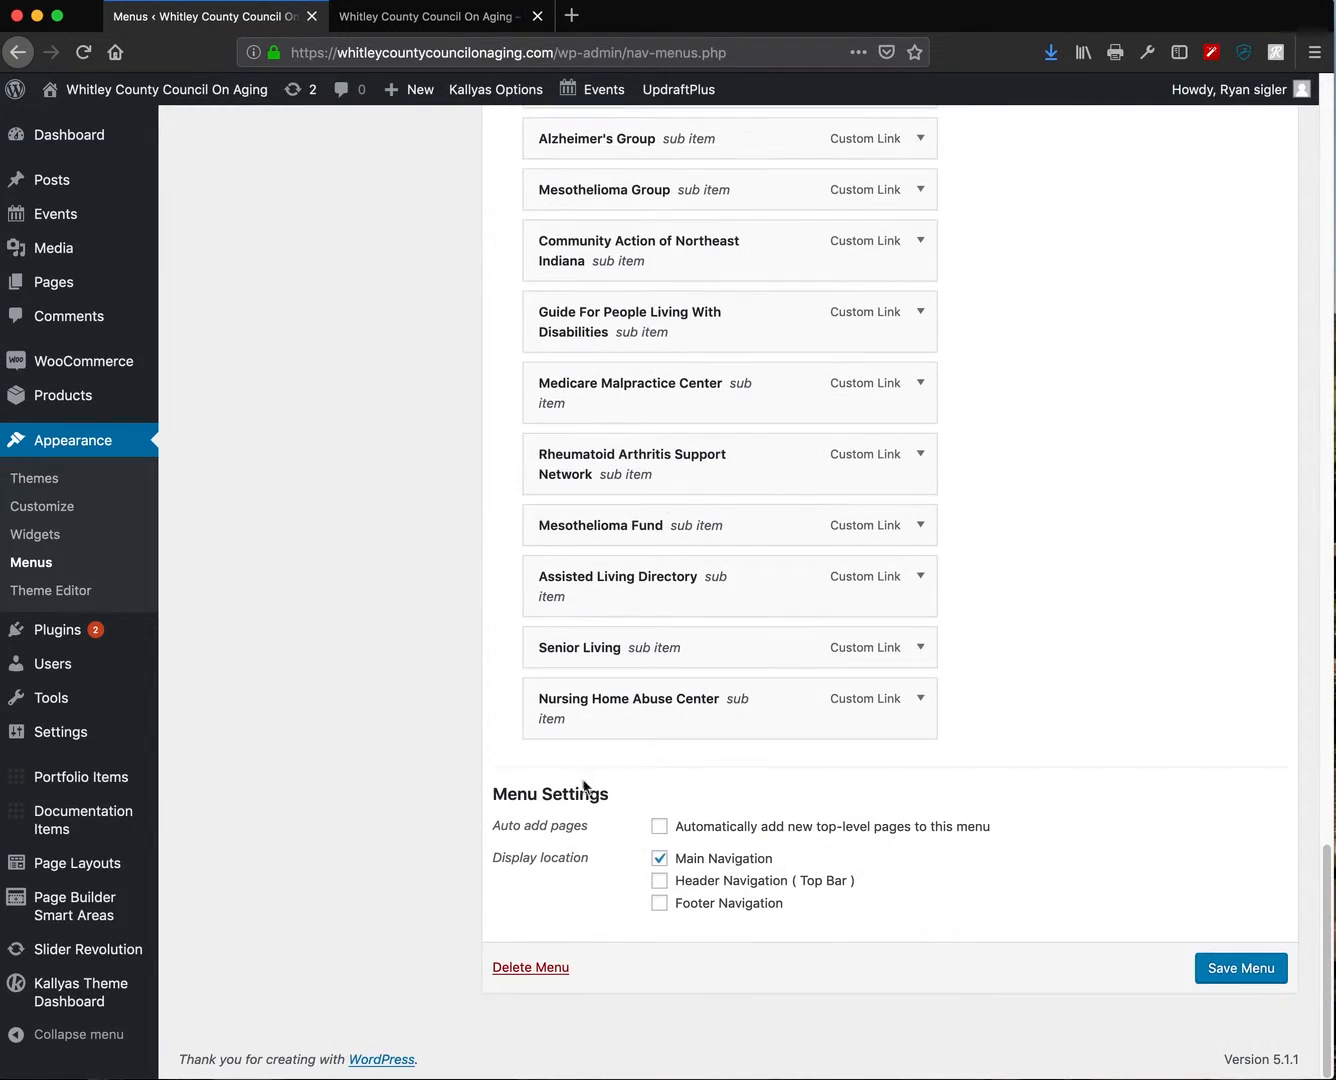
scroll(731, 805, up, 15)
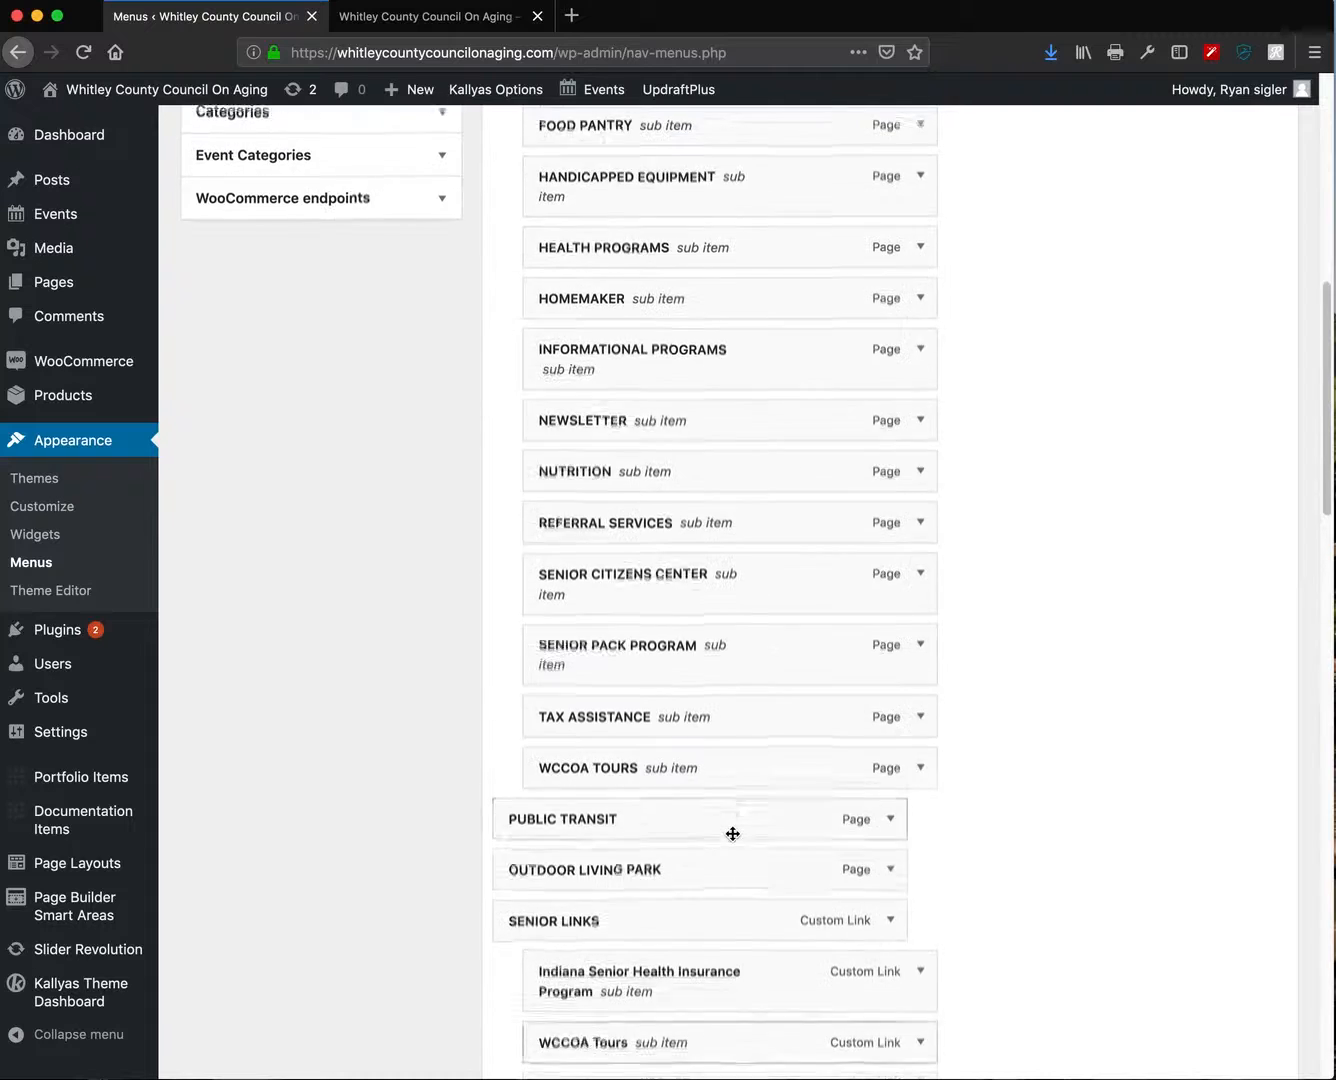
scroll(732, 833, up, 6)
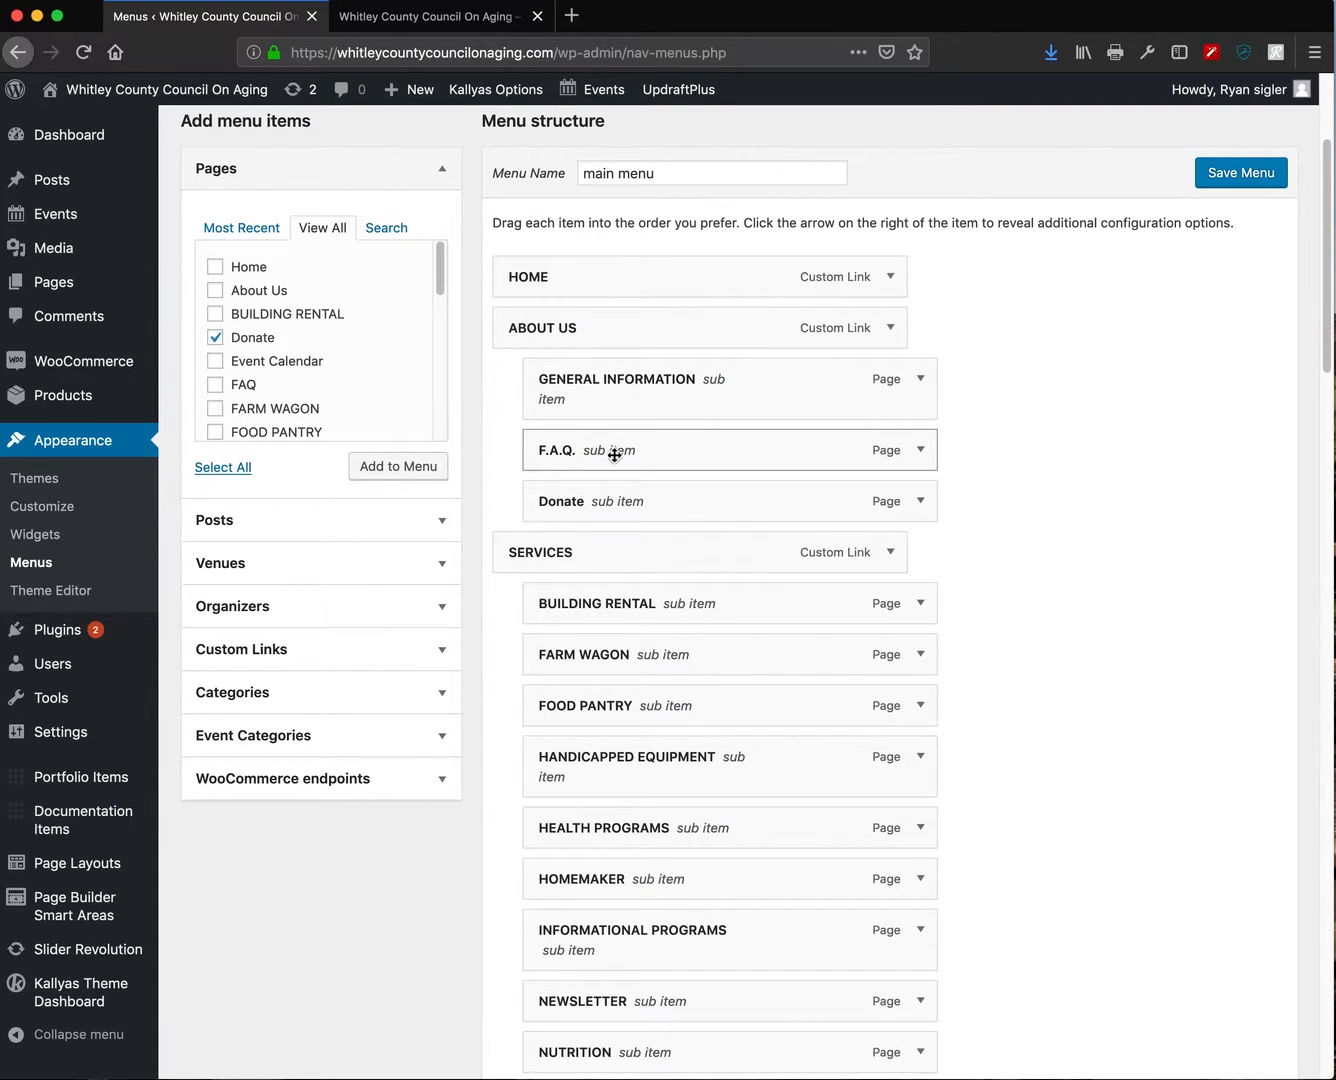
click(419, 14)
mouse_move(747, 221)
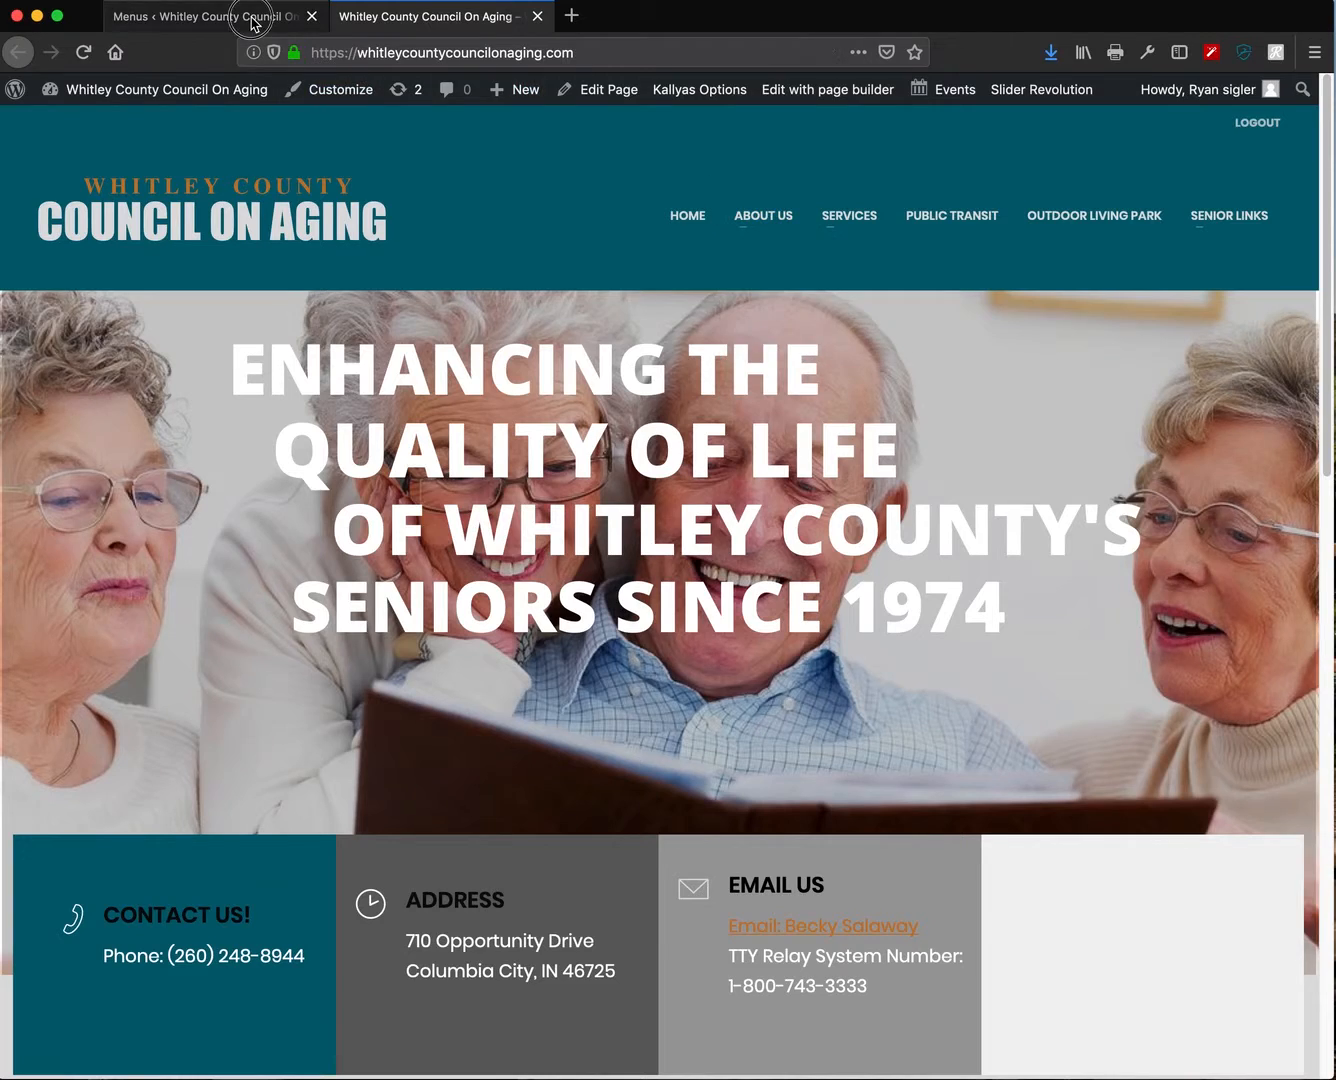
click(251, 16)
mouse_move(600, 382)
mouse_down()
mouse_move(629, 384)
mouse_move(590, 386)
mouse_up()
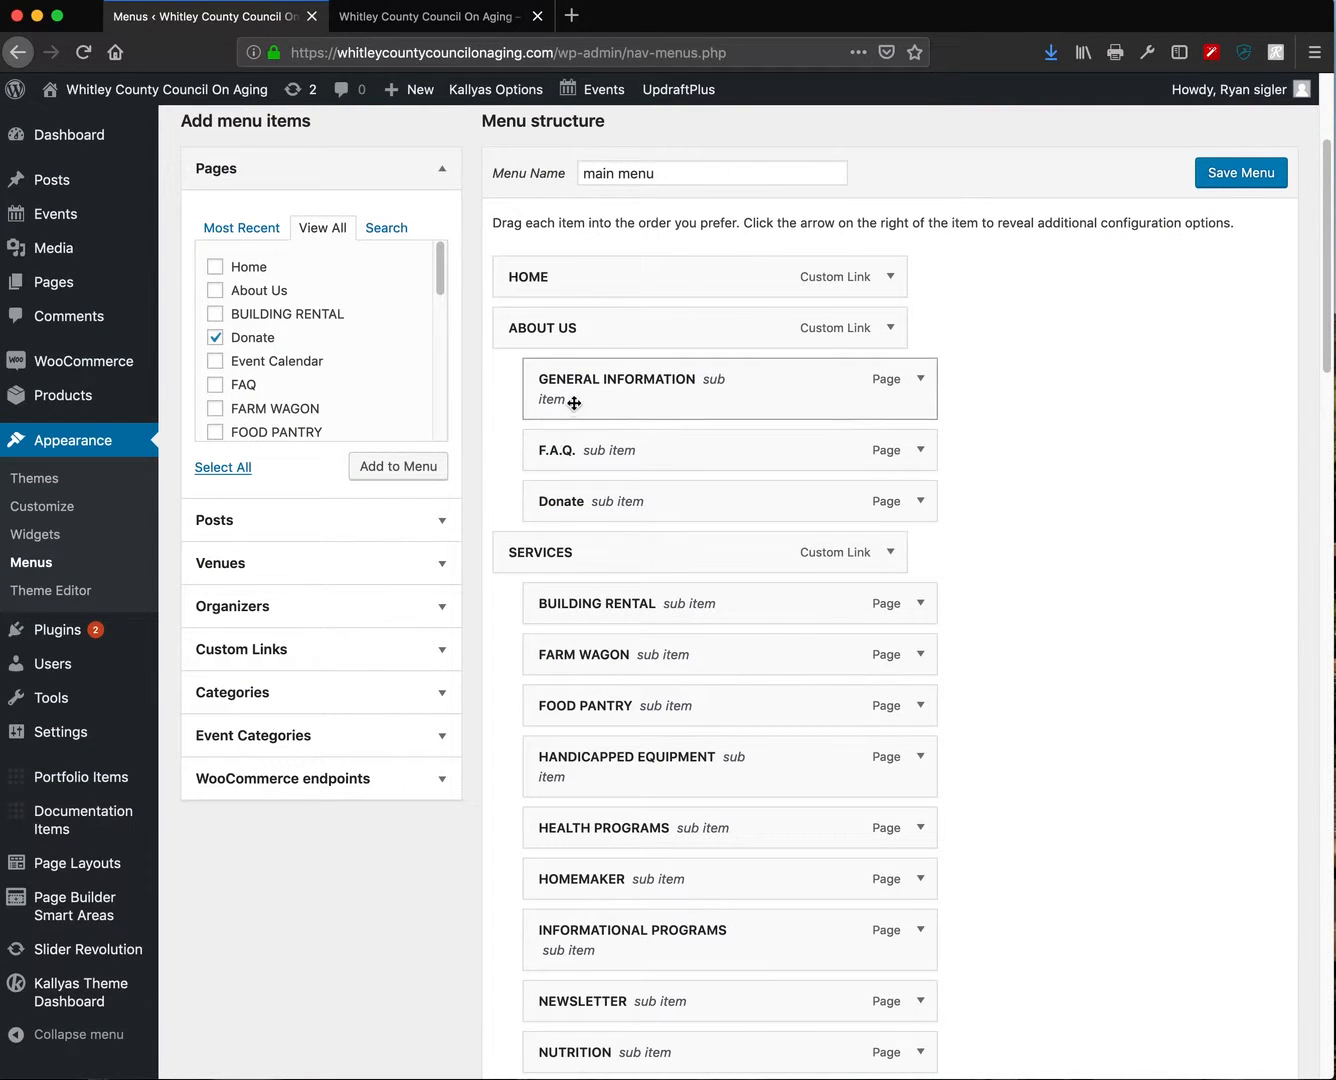
- Nest General Information, F.A.Q. and Donate back under About Us in the main menu
drag(558, 447, 593, 448)
drag(570, 502, 596, 497)
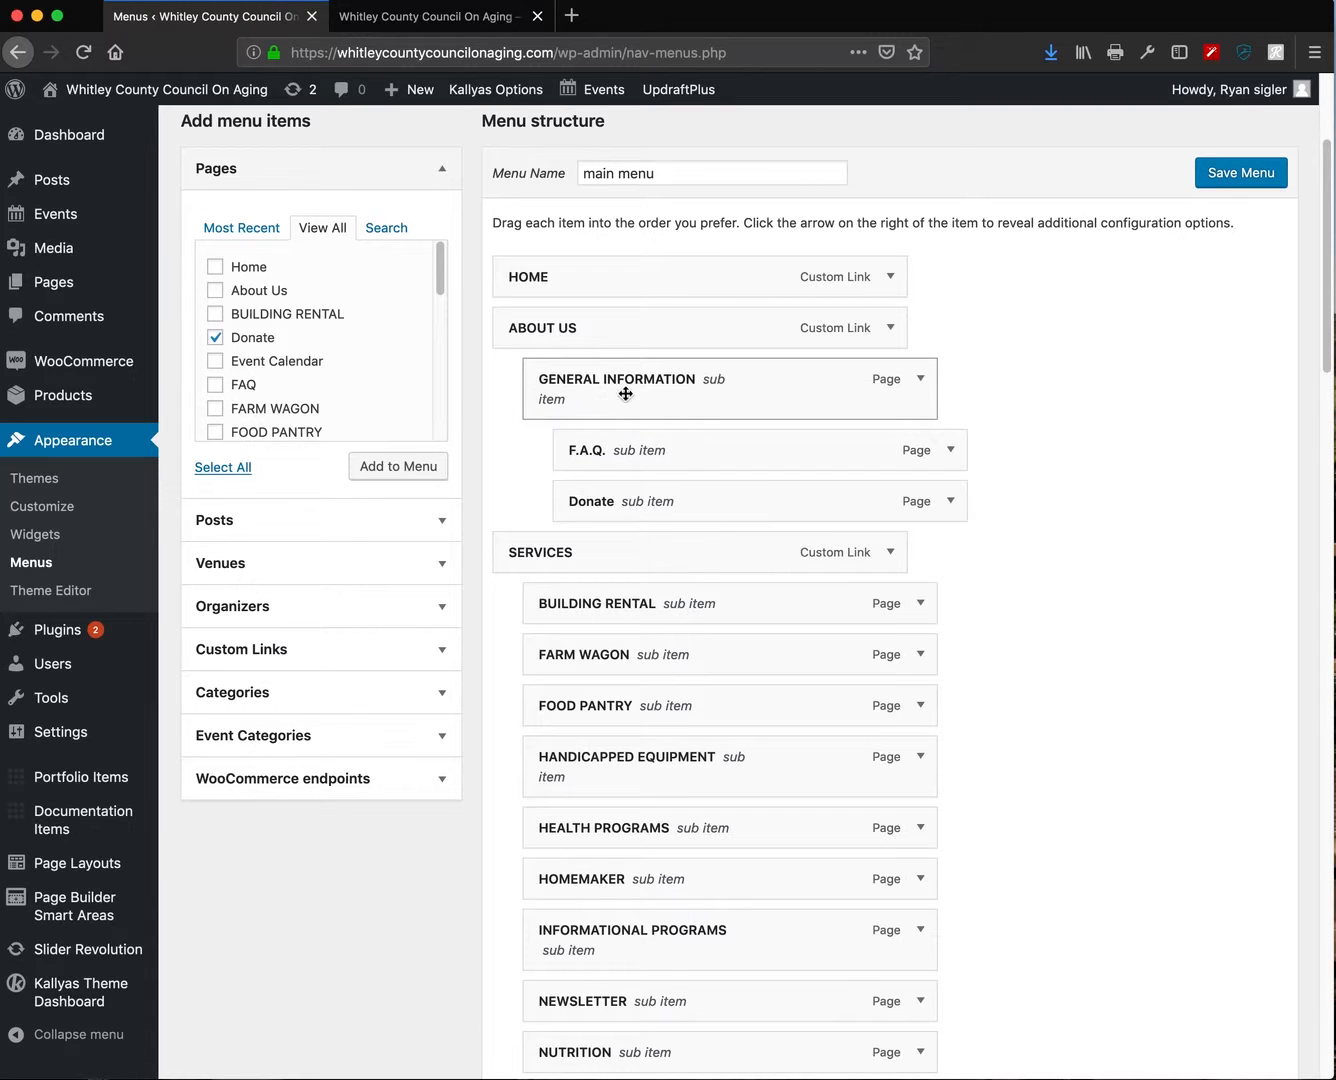
drag(610, 445, 511, 448)
drag(616, 513, 546, 501)
- Move the Nursing Home Abuse Center sub-item below Senior Living
scroll(728, 600, down, 3)
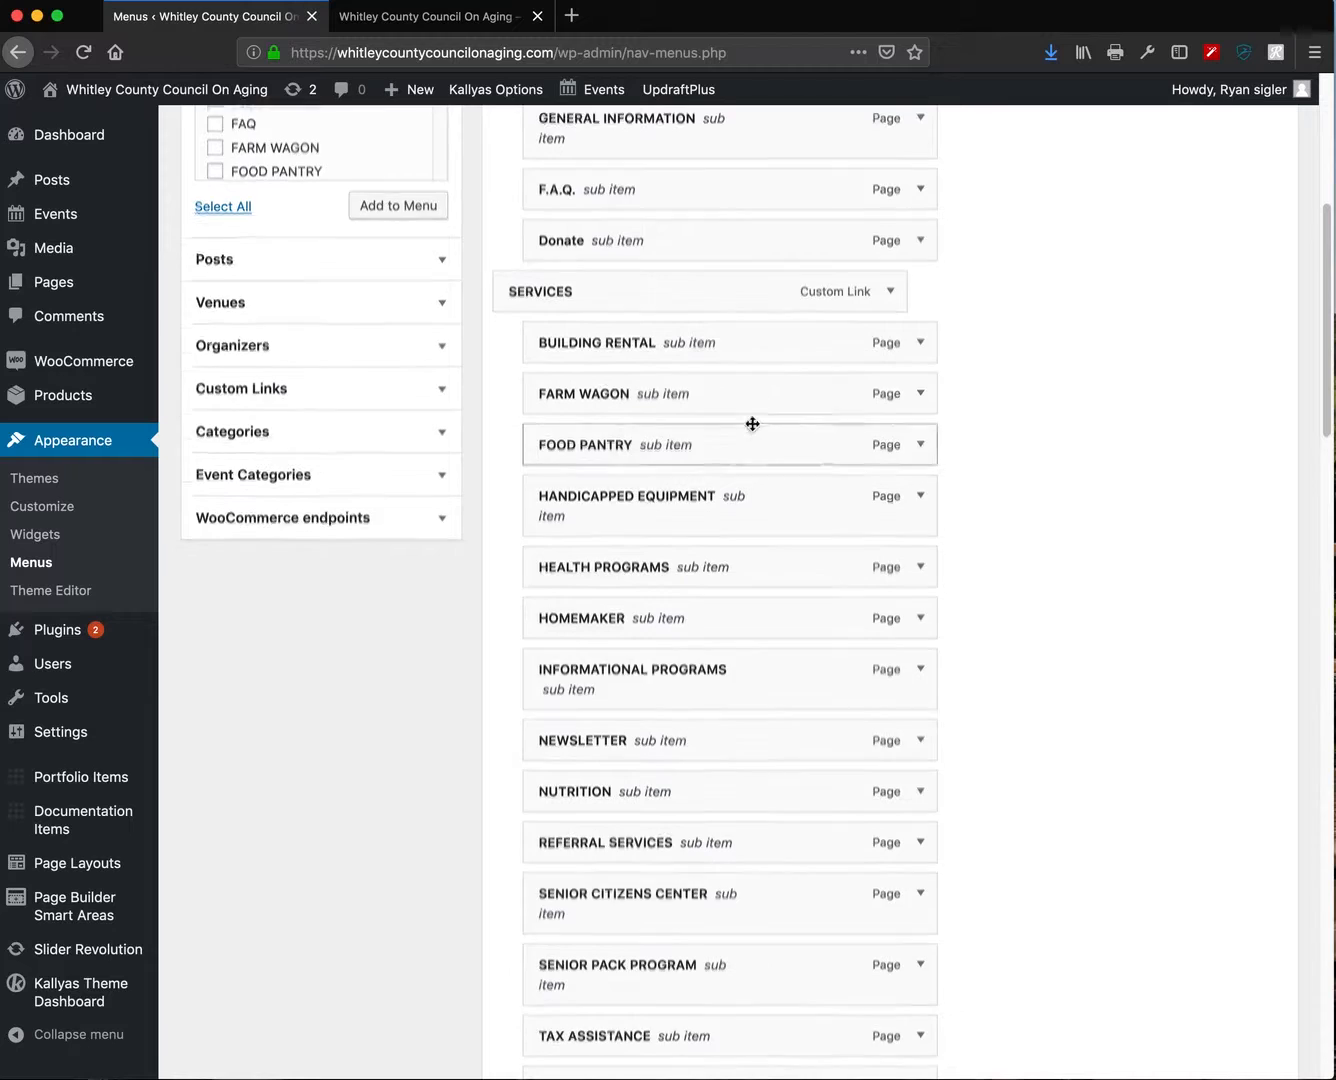
scroll(752, 424, down, 5)
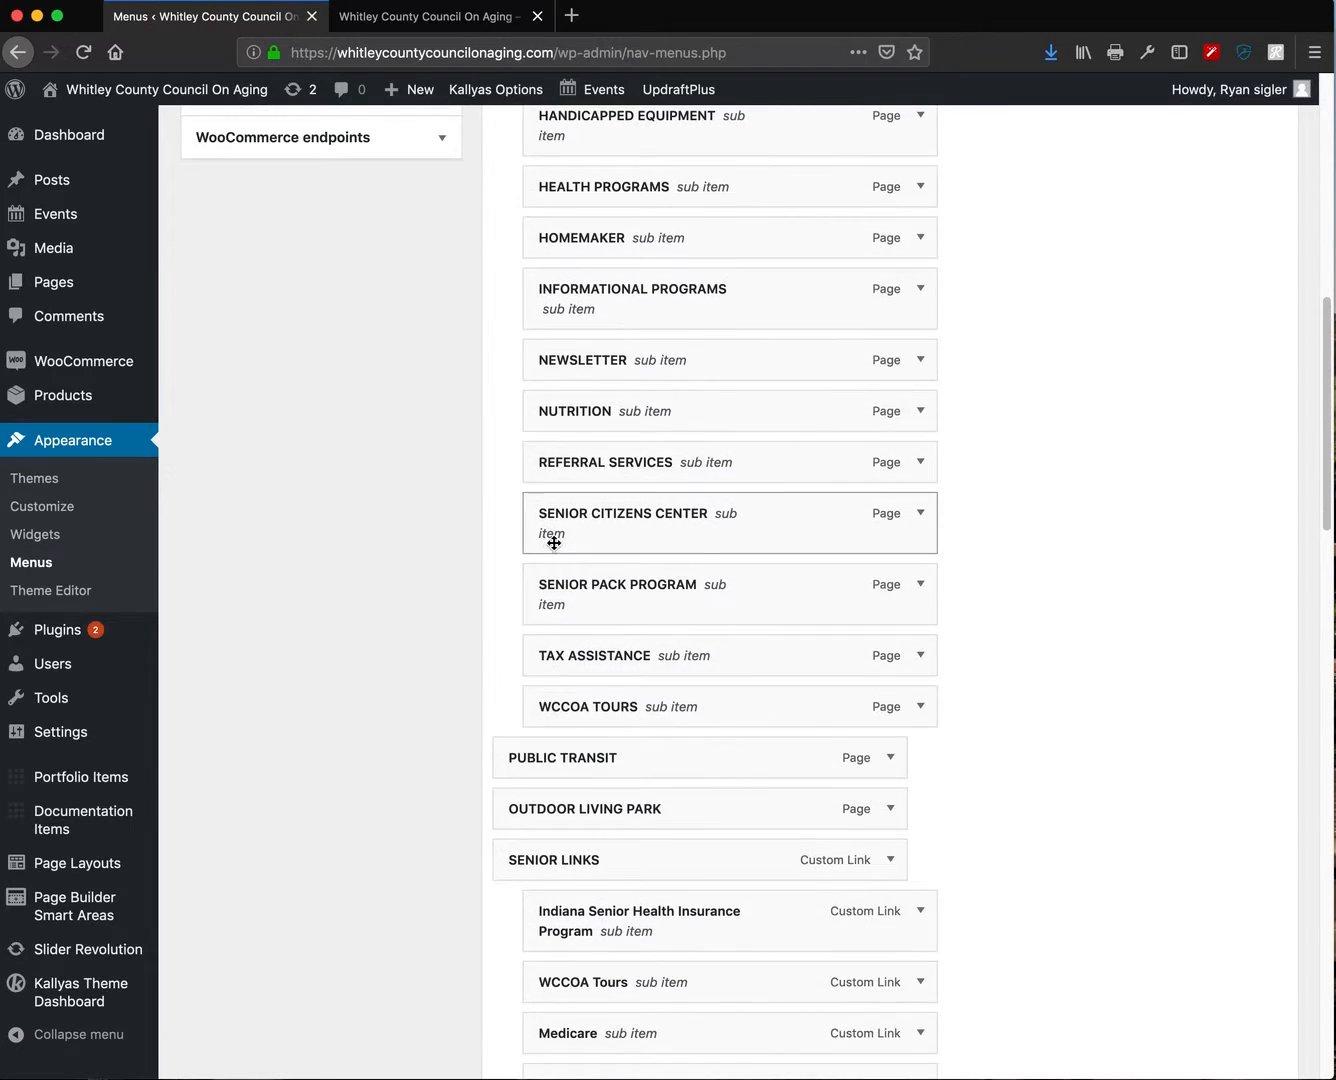
scroll(554, 542, up, 10)
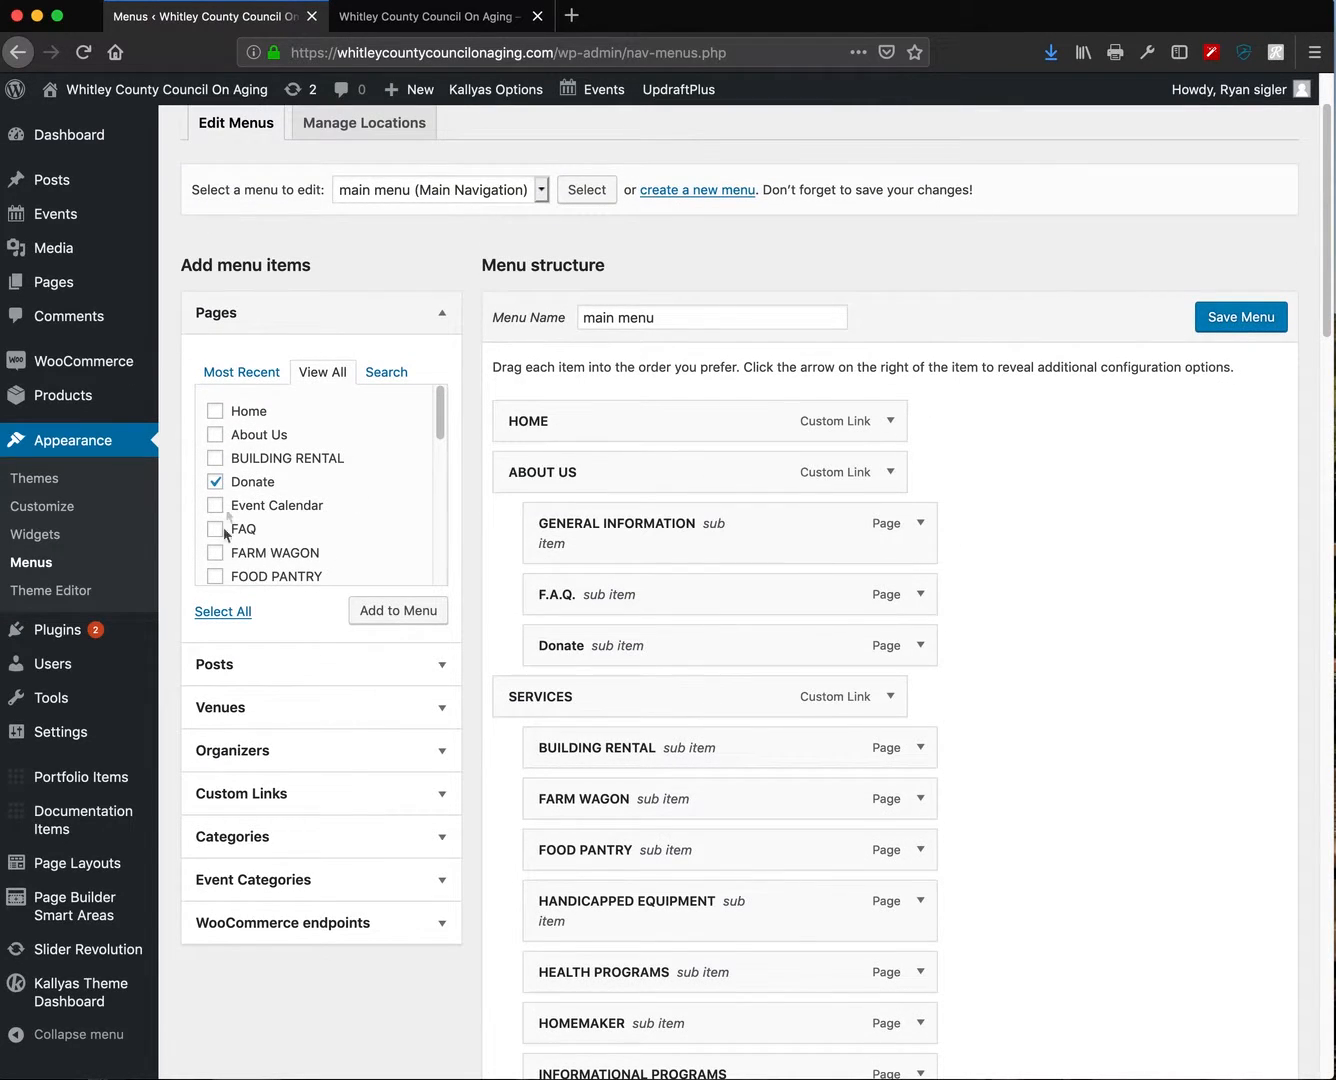
scroll(616, 740, down, 20)
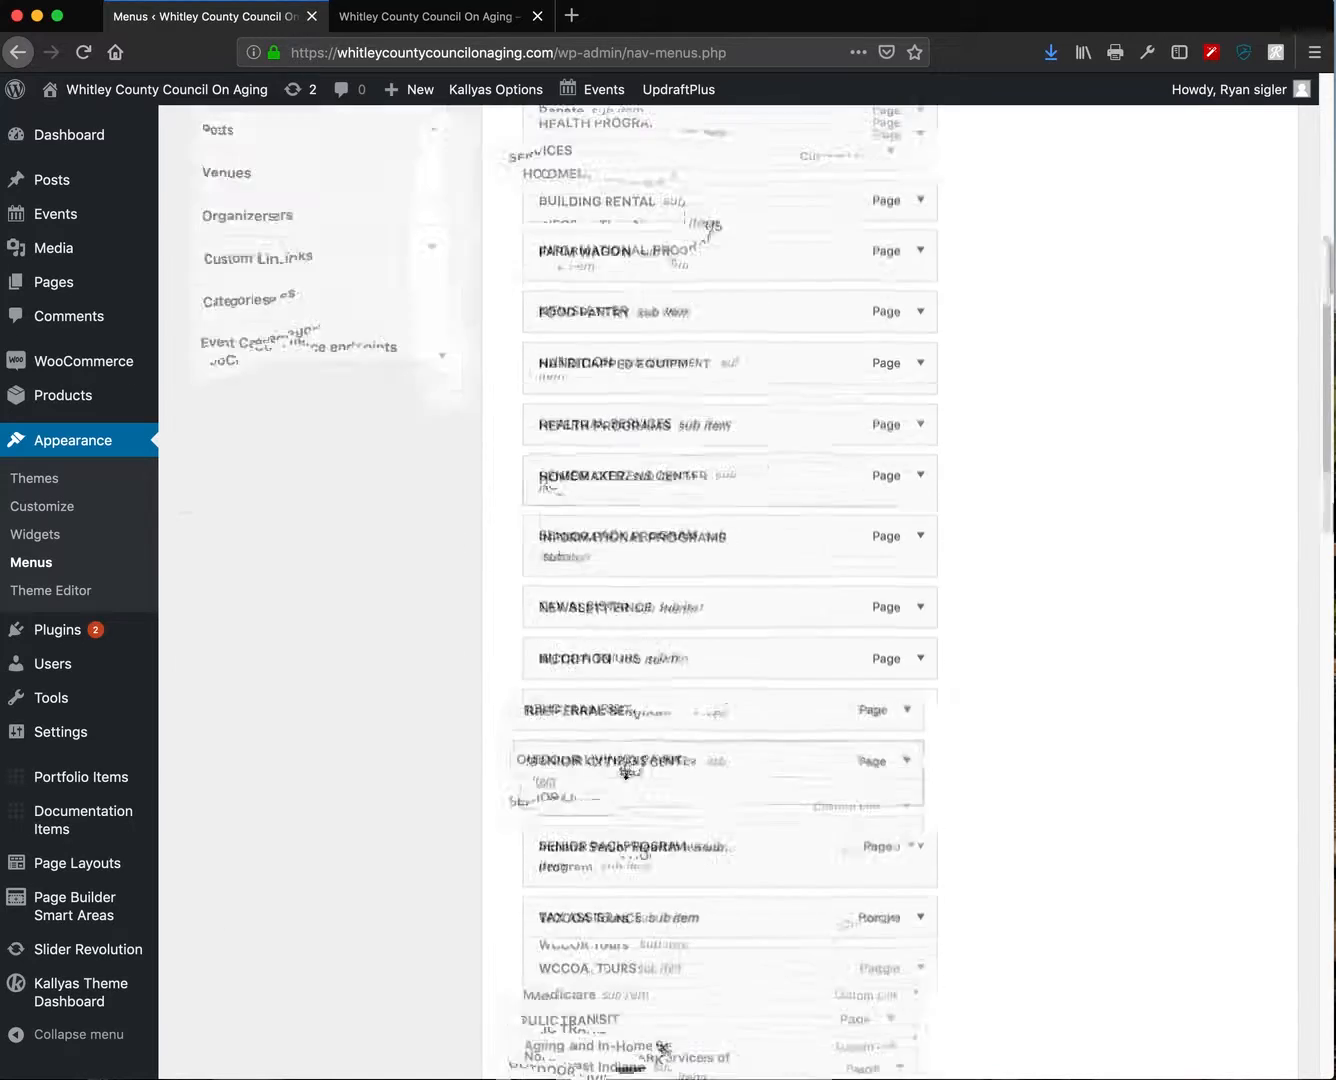
scroll(710, 941, down, 15)
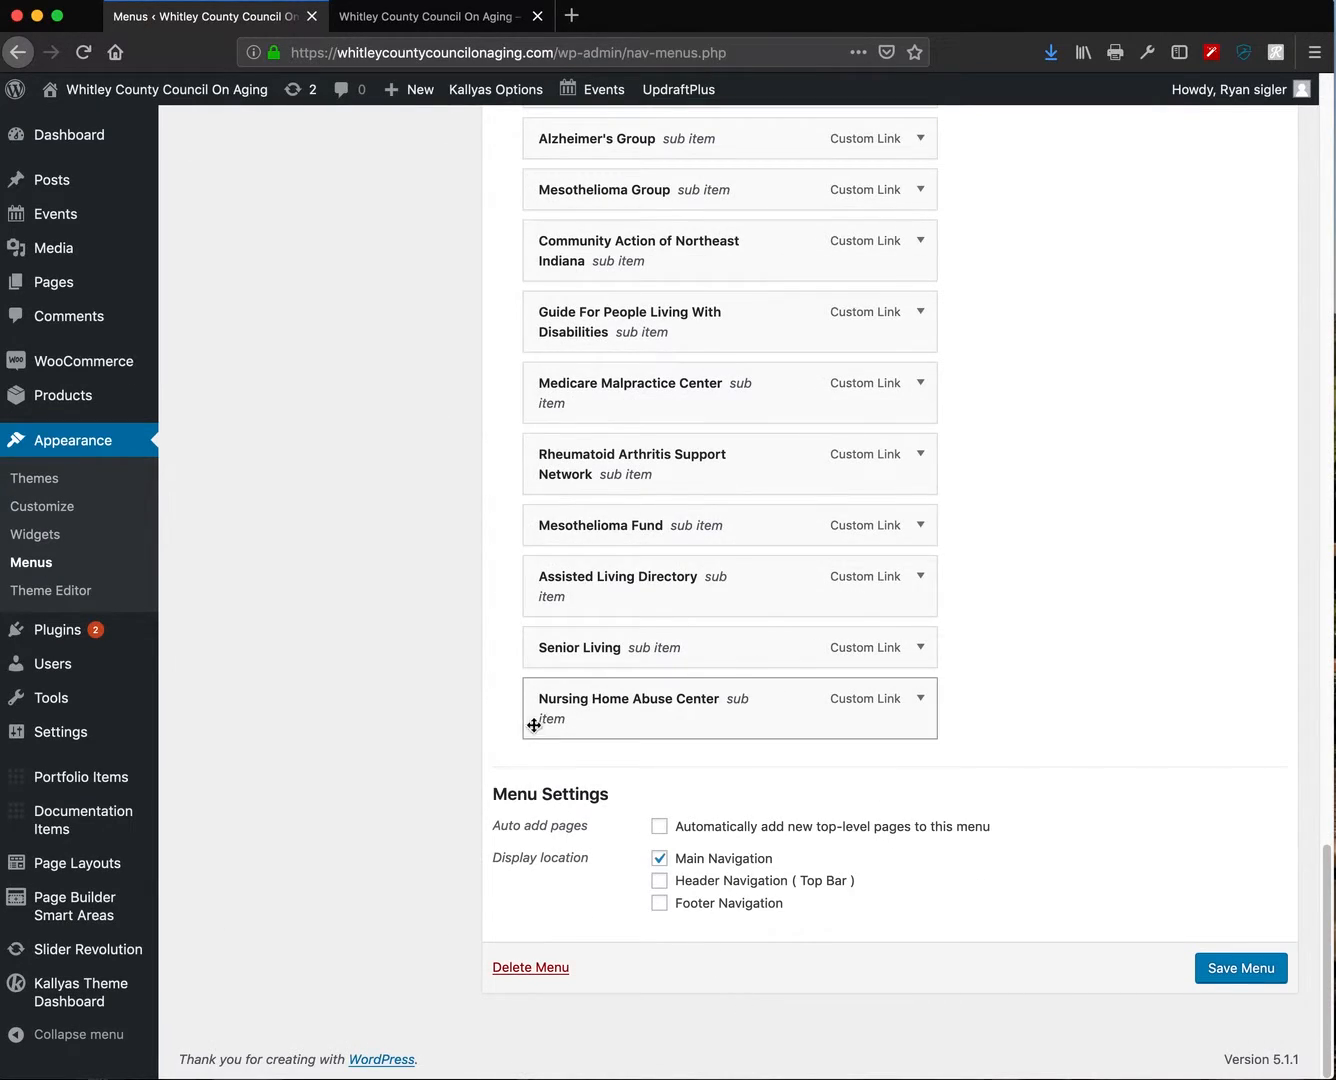
drag(560, 699, 604, 742)
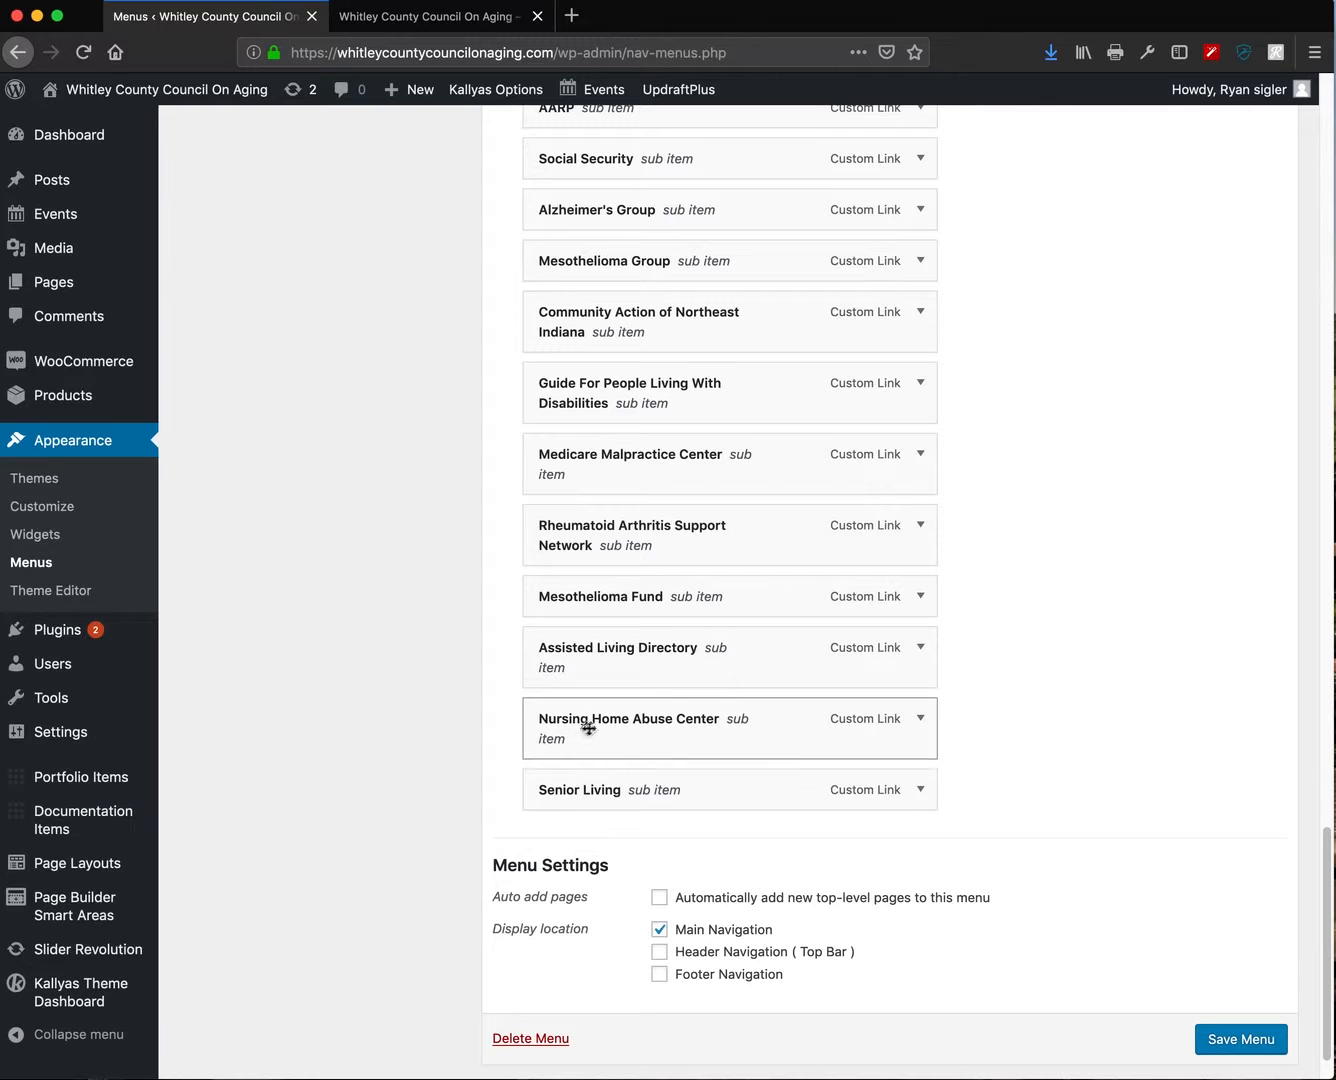
drag(595, 722, 790, 782)
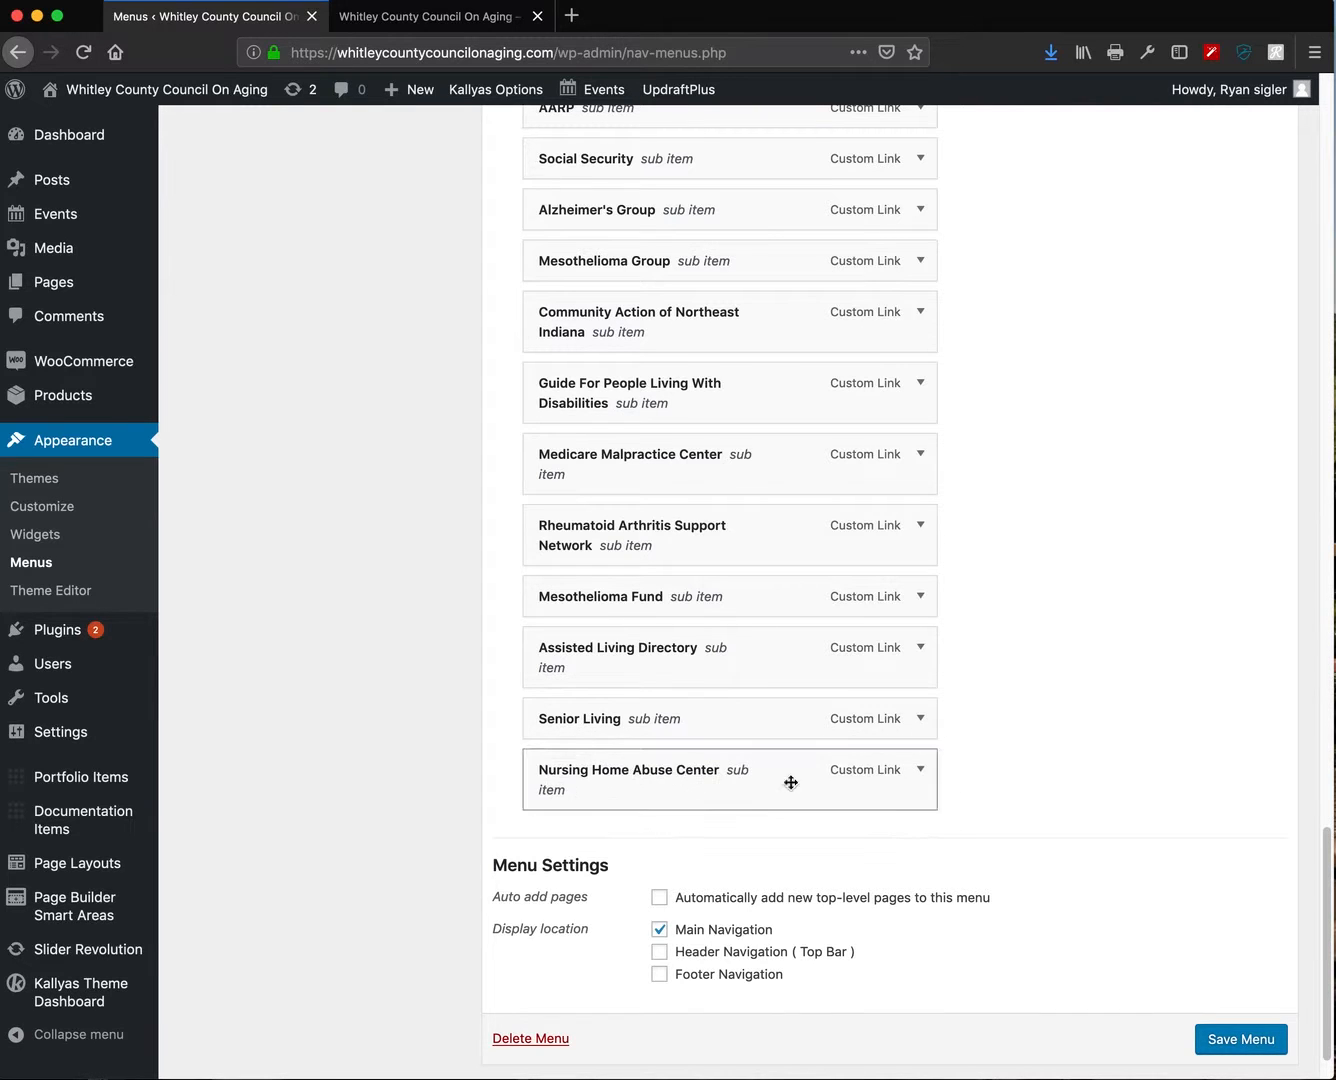
scroll(975, 772, up, 20)
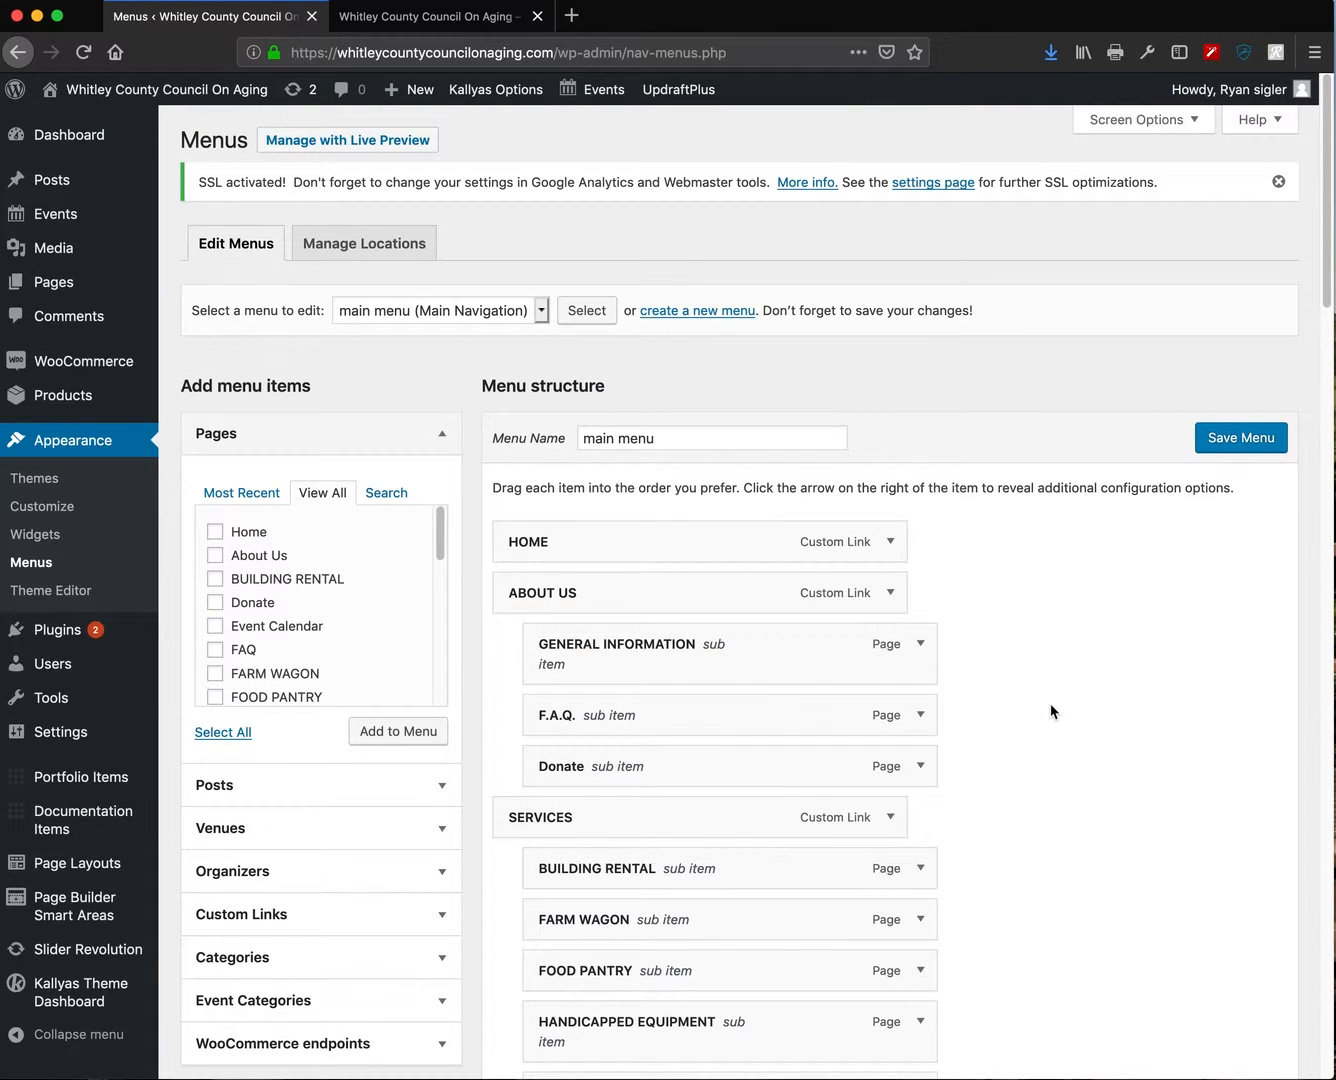
scroll(1050, 704, down, 2)
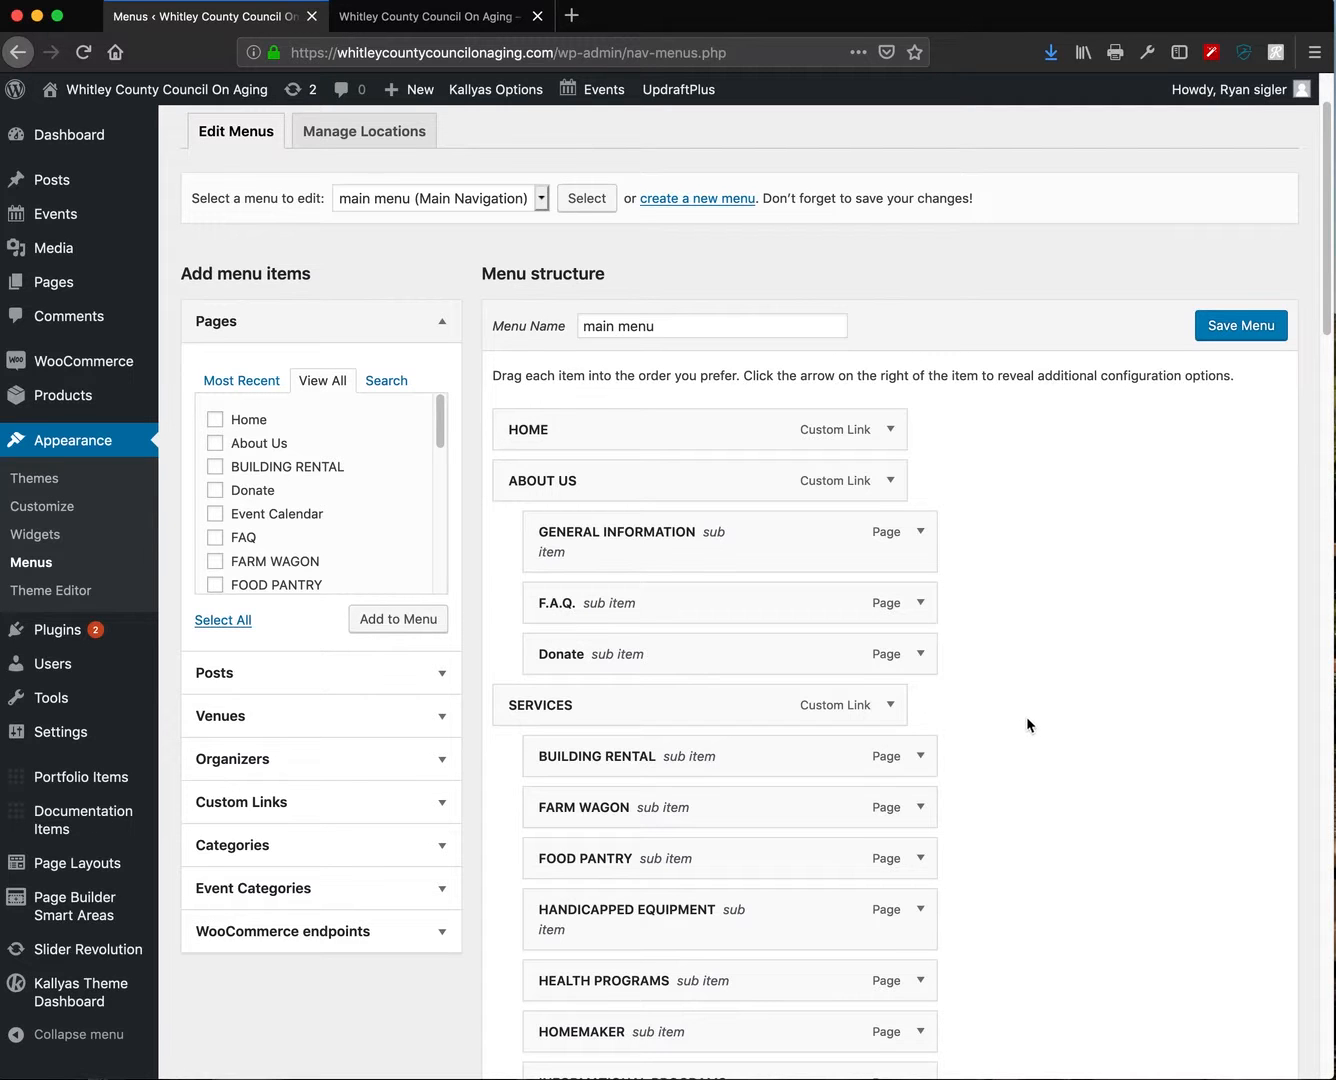
scroll(607, 702, down, 13)
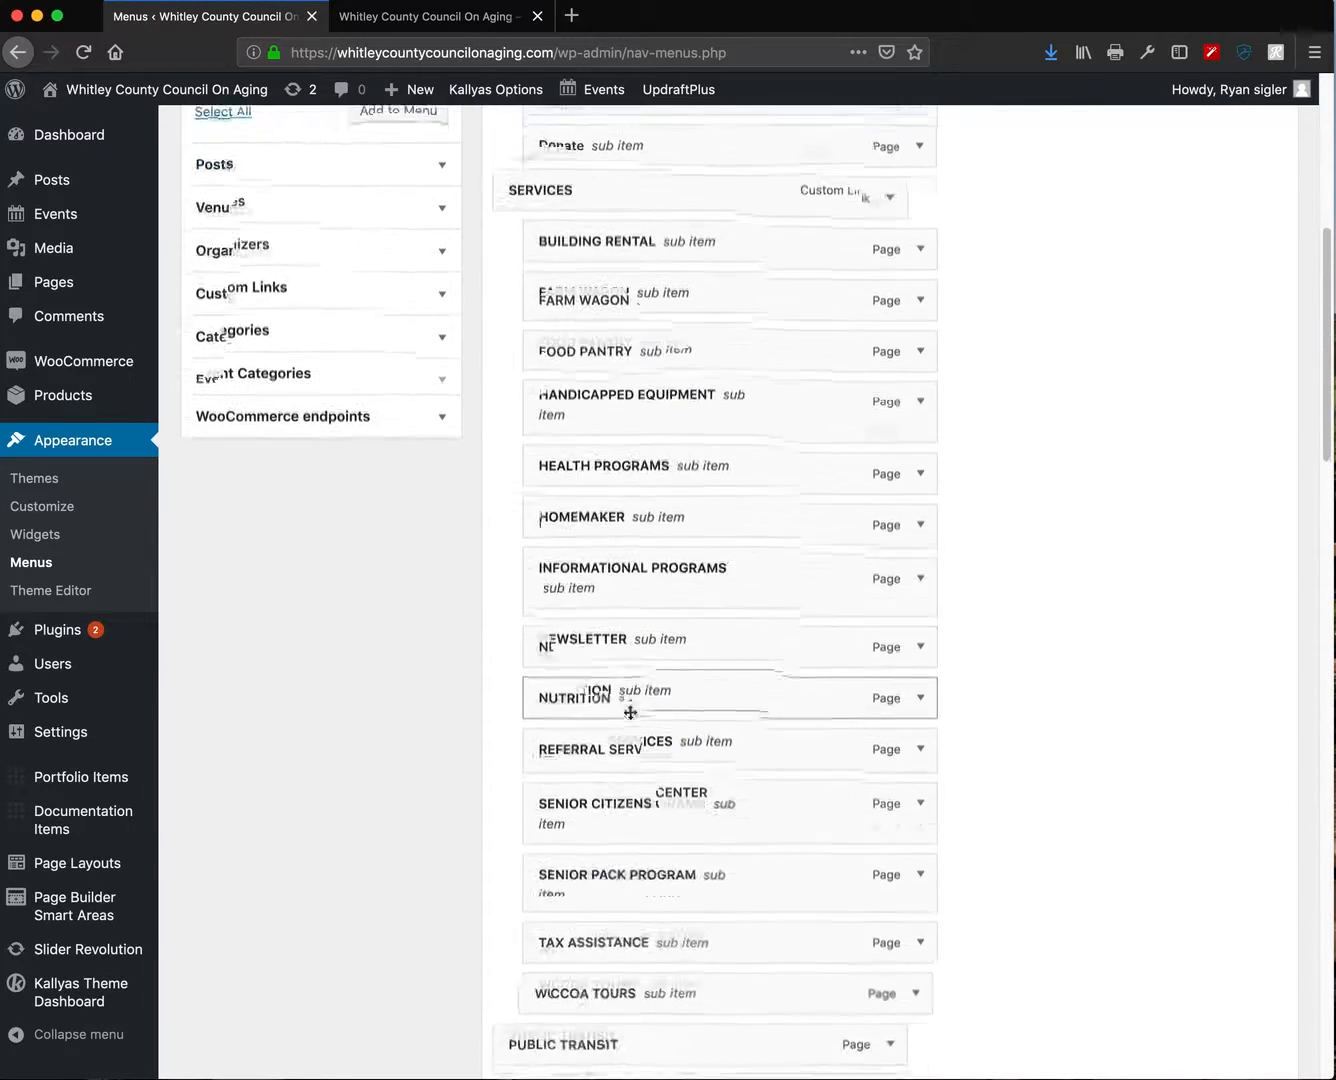
scroll(629, 703, up, 15)
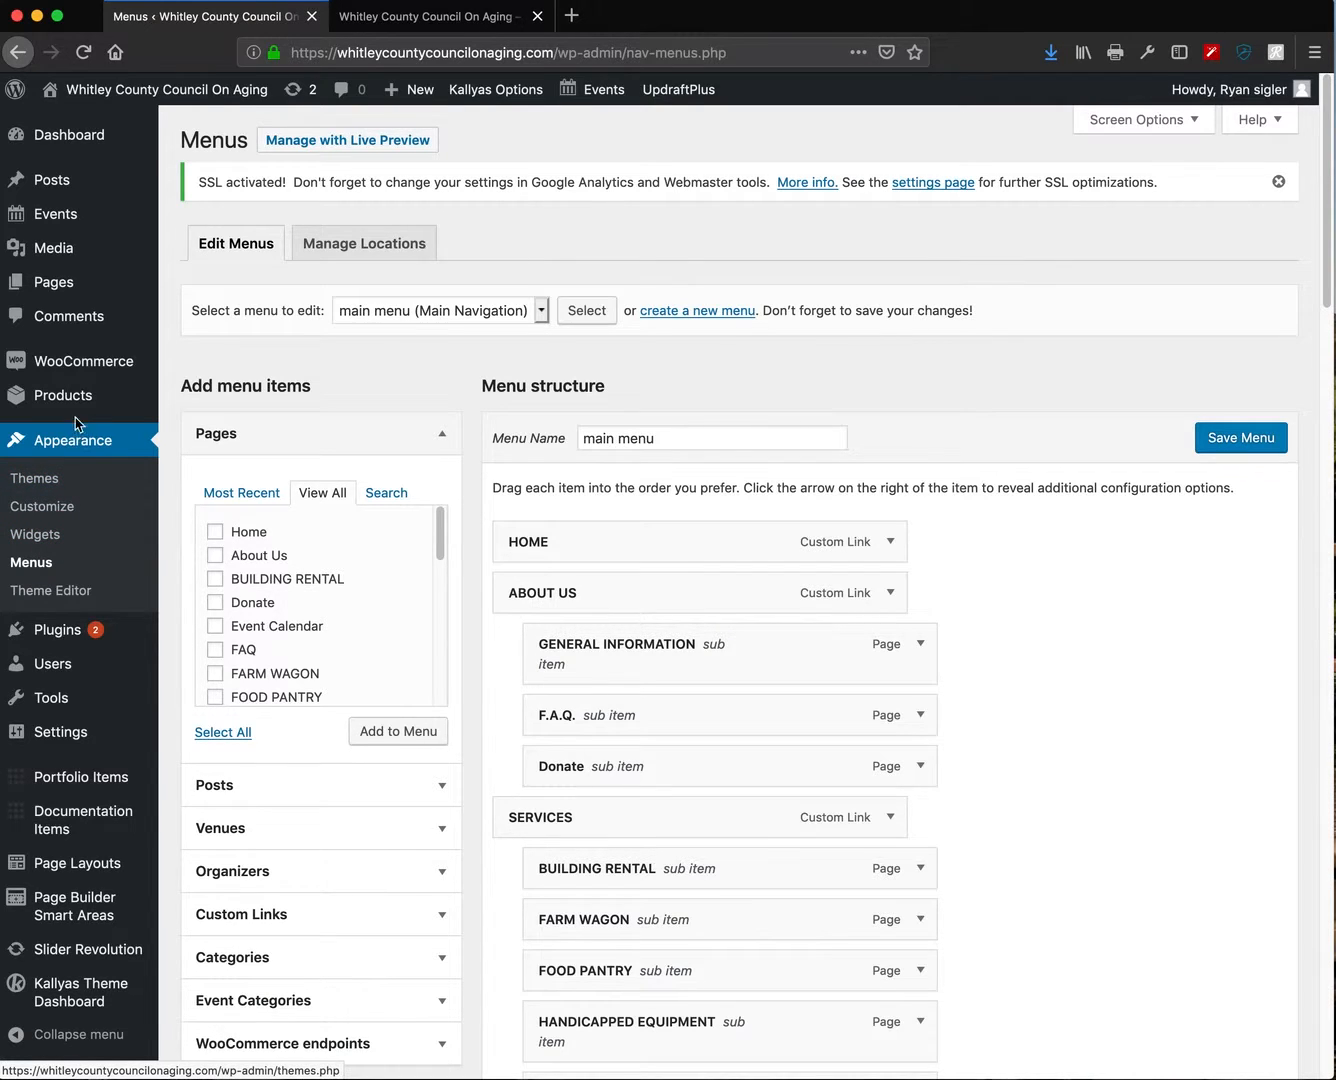
mouse_move(52, 633)
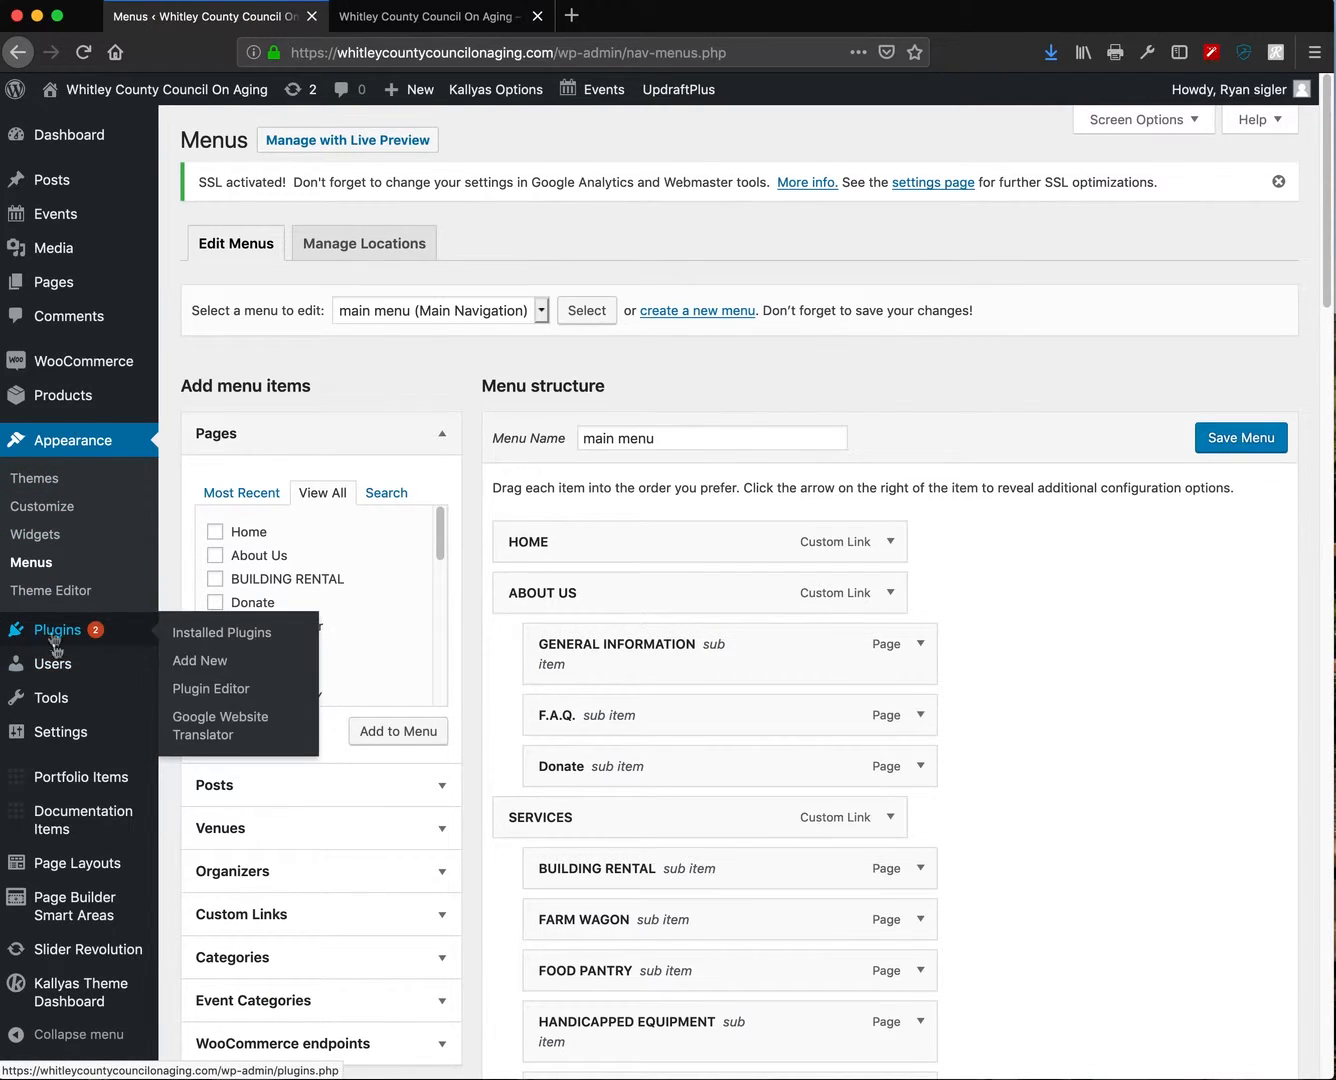
- Leave the Menus page for Users, open Add New, and begin typing the new username
click(53, 664)
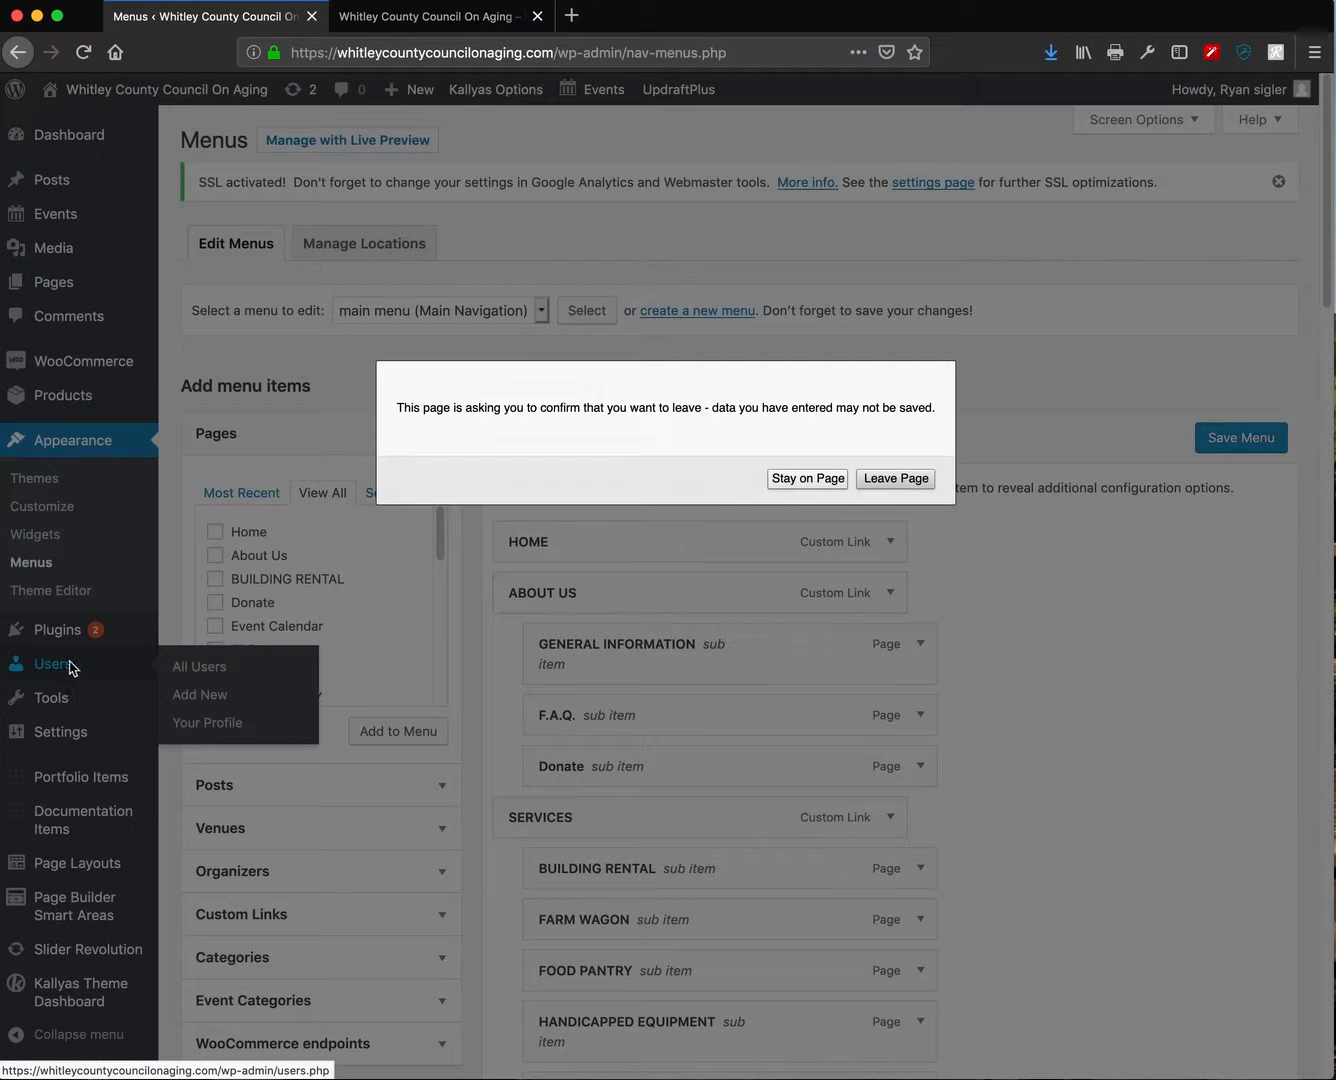
click(905, 479)
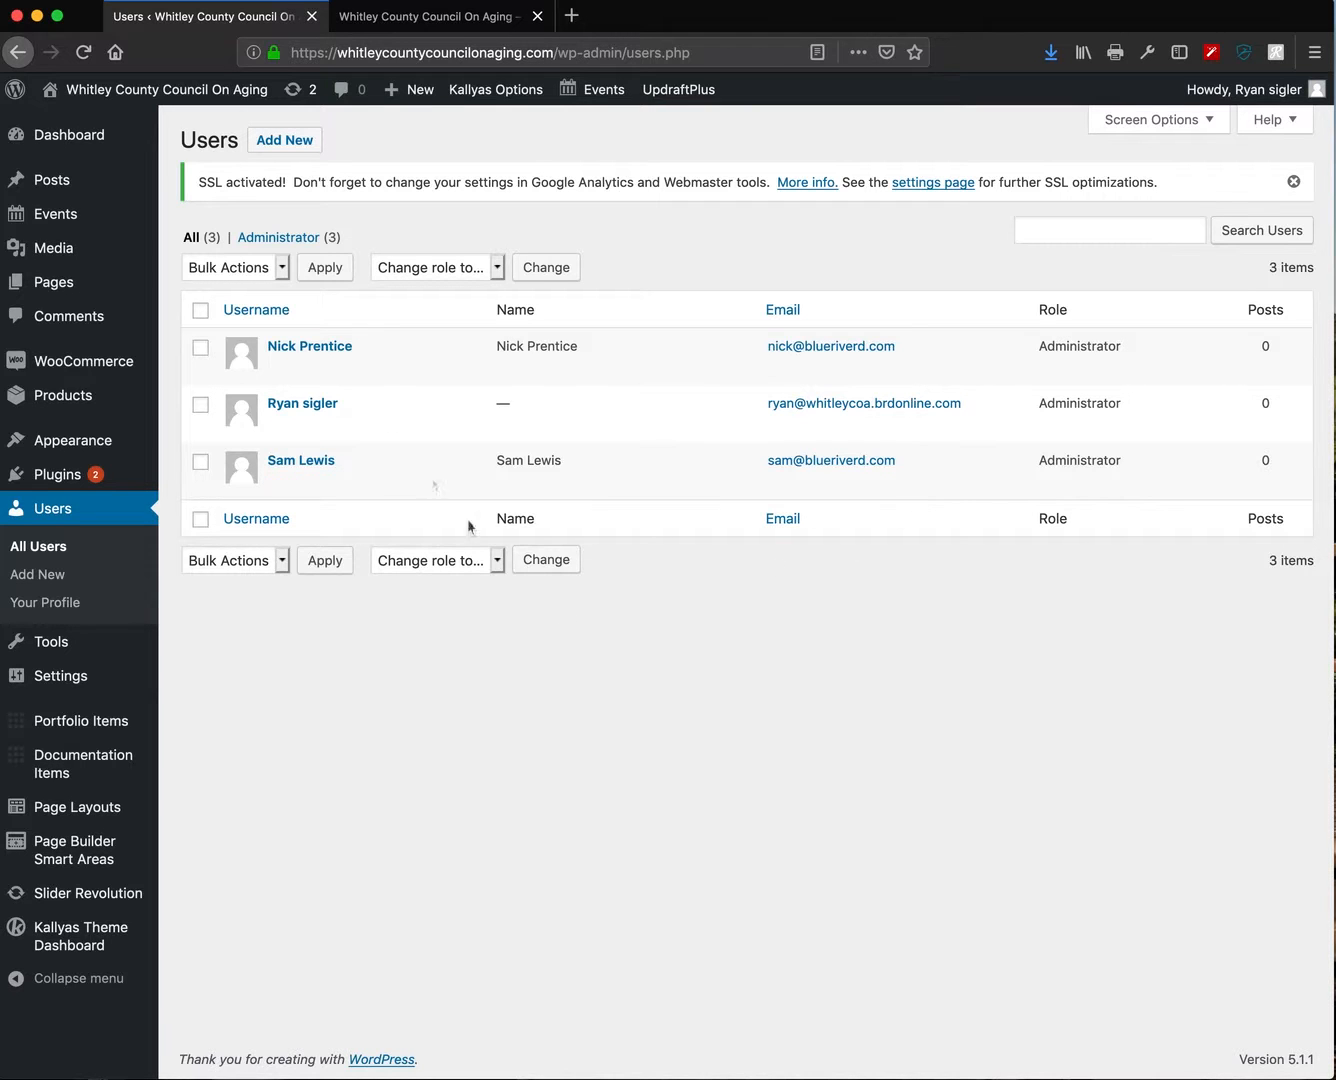
click(287, 146)
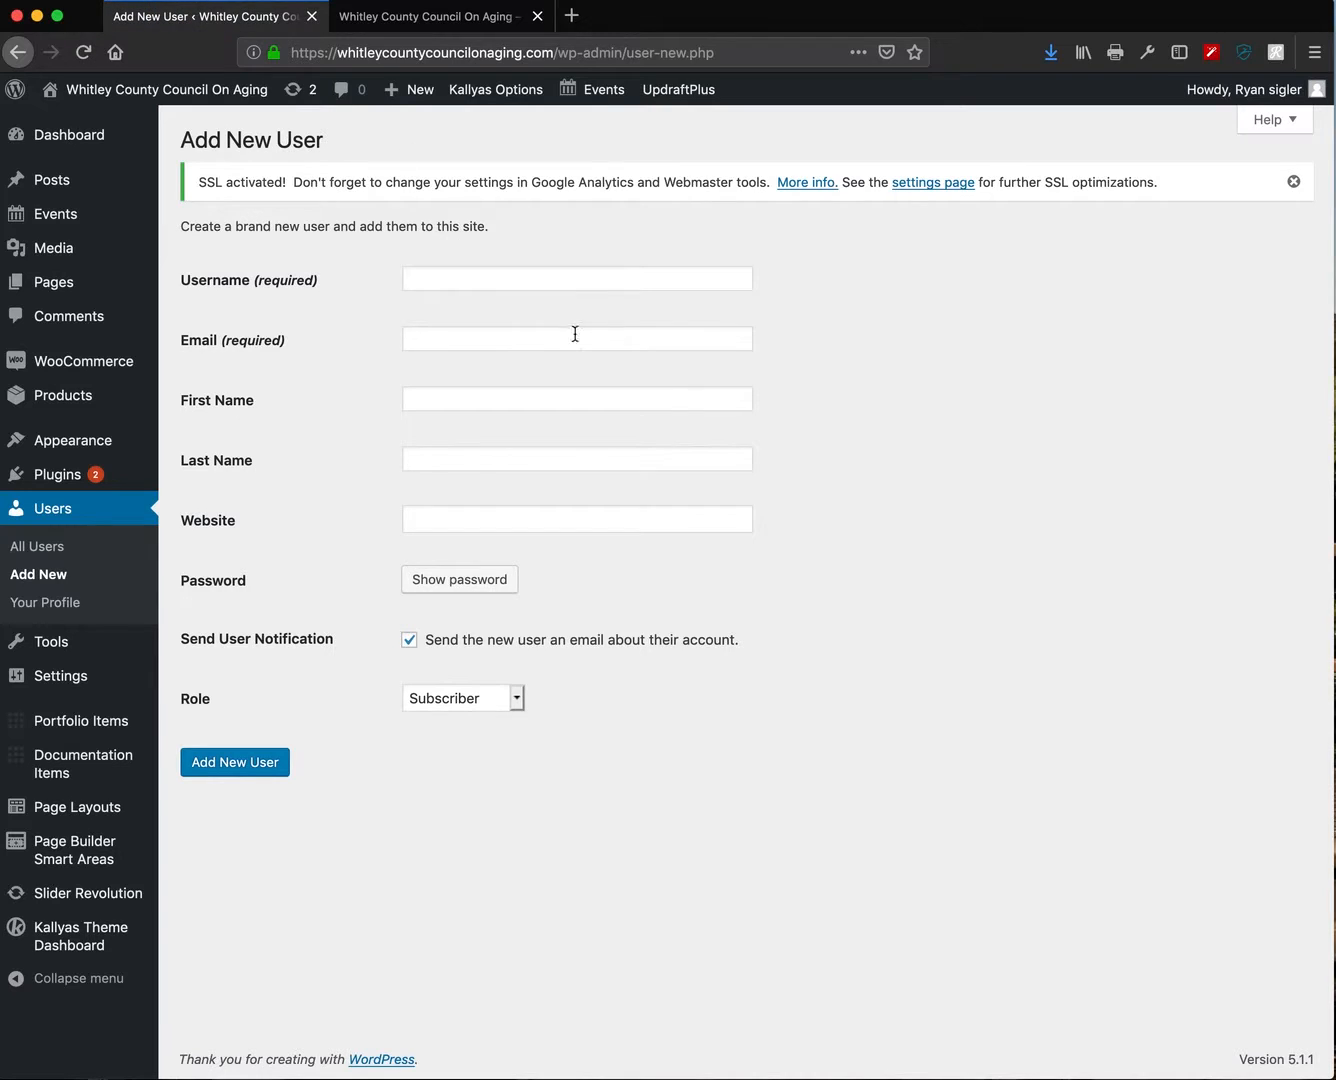
click(576, 280)
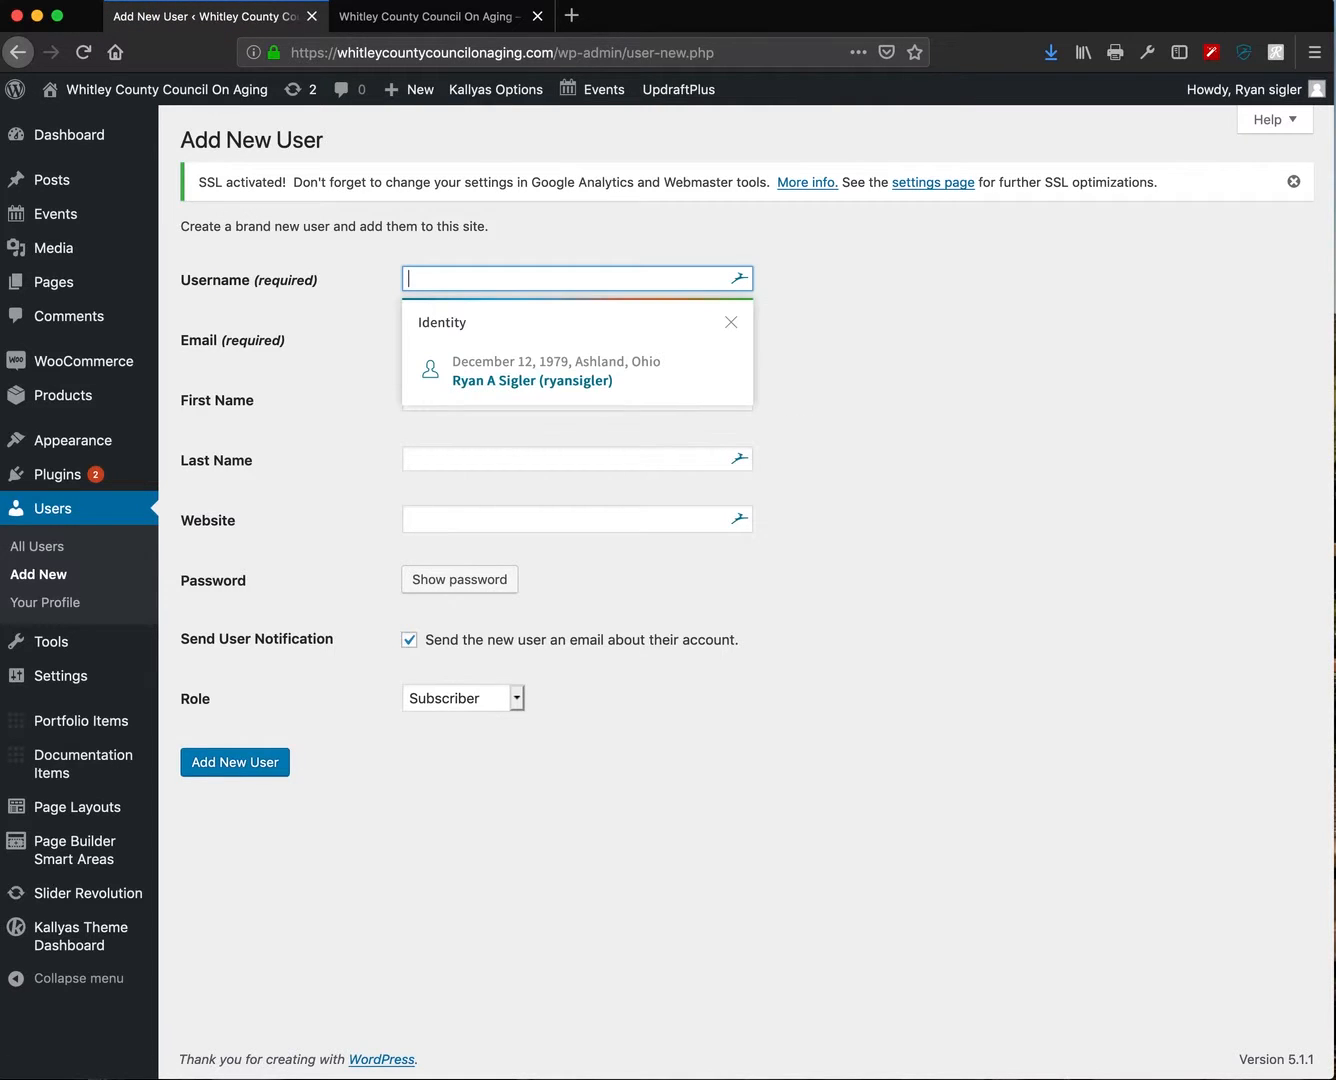
text(Beck)
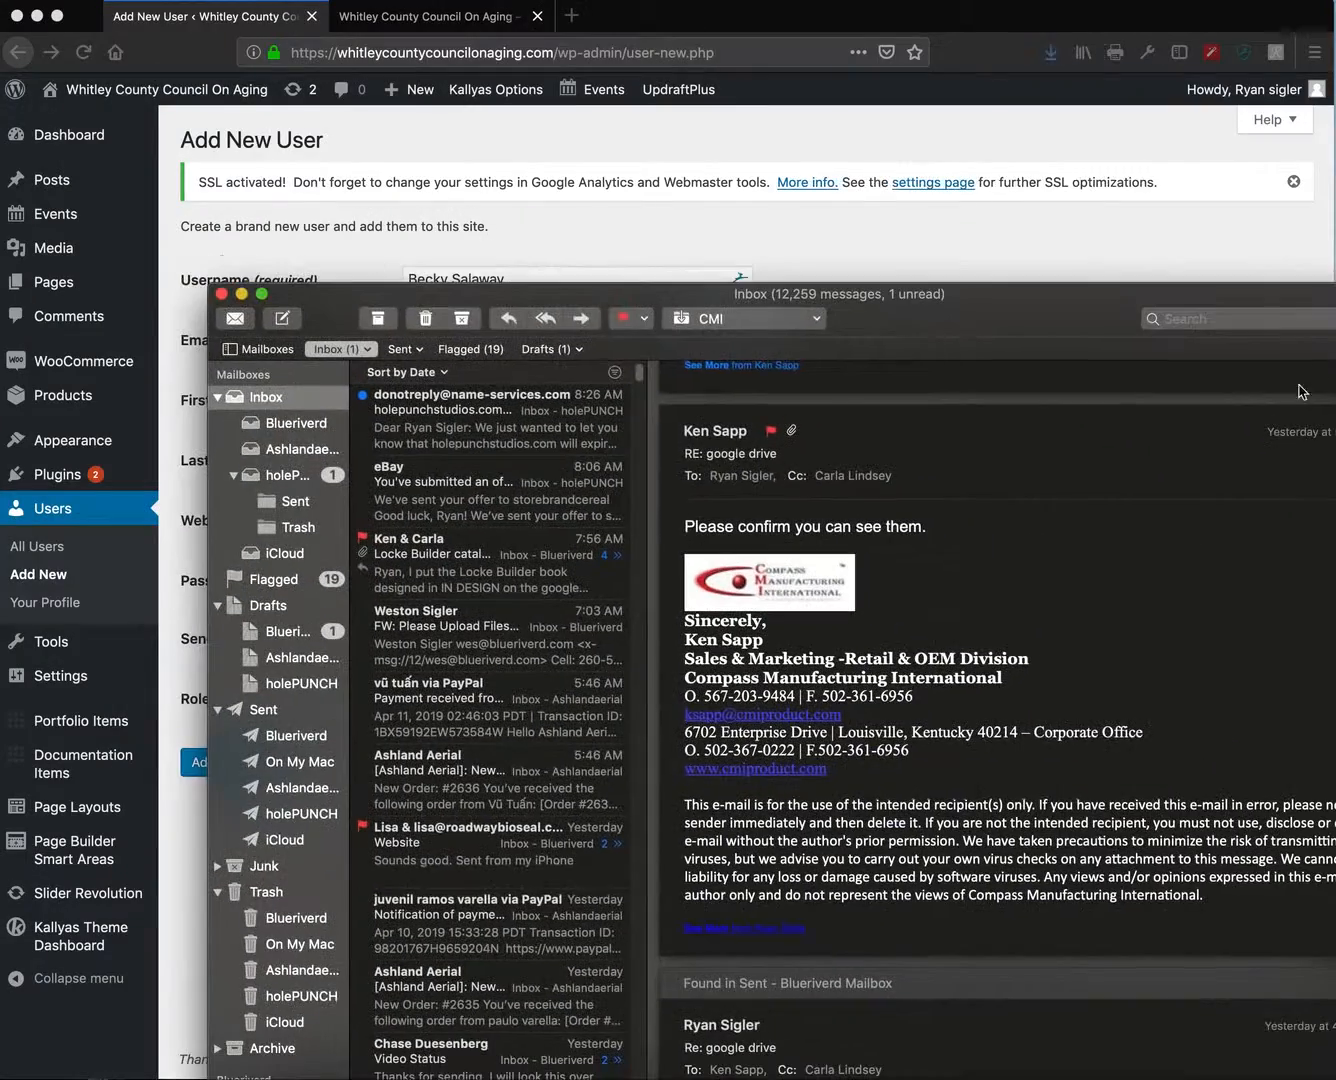
- Find the new user's Web Page message in Apple Mail and copy her email address
click(1061, 132)
text(becky)
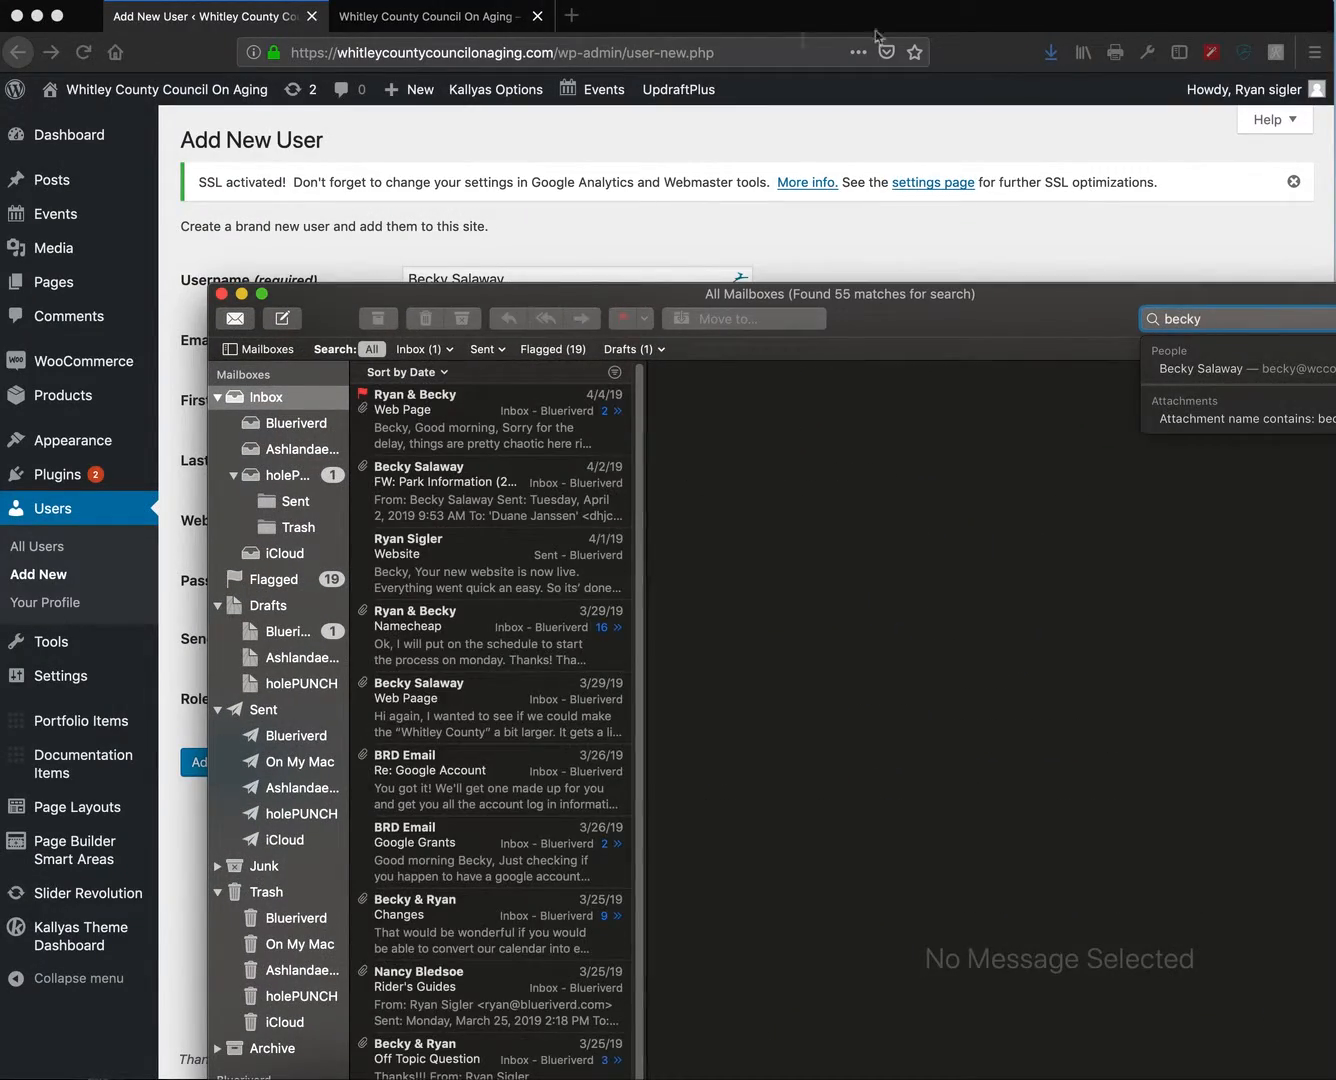
click(1204, 372)
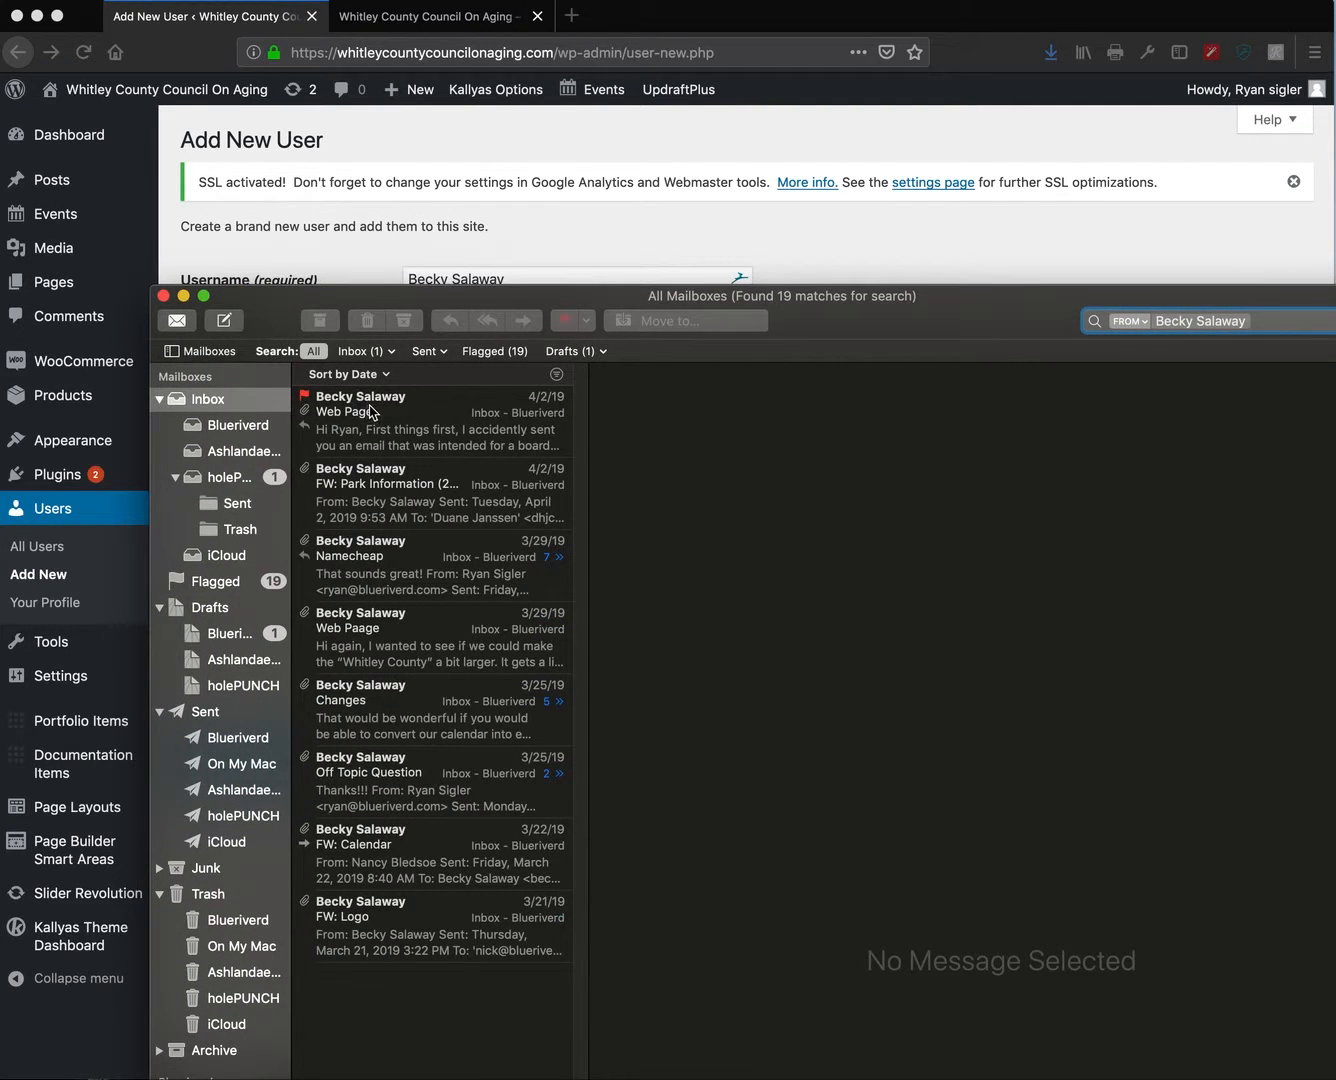
click(372, 411)
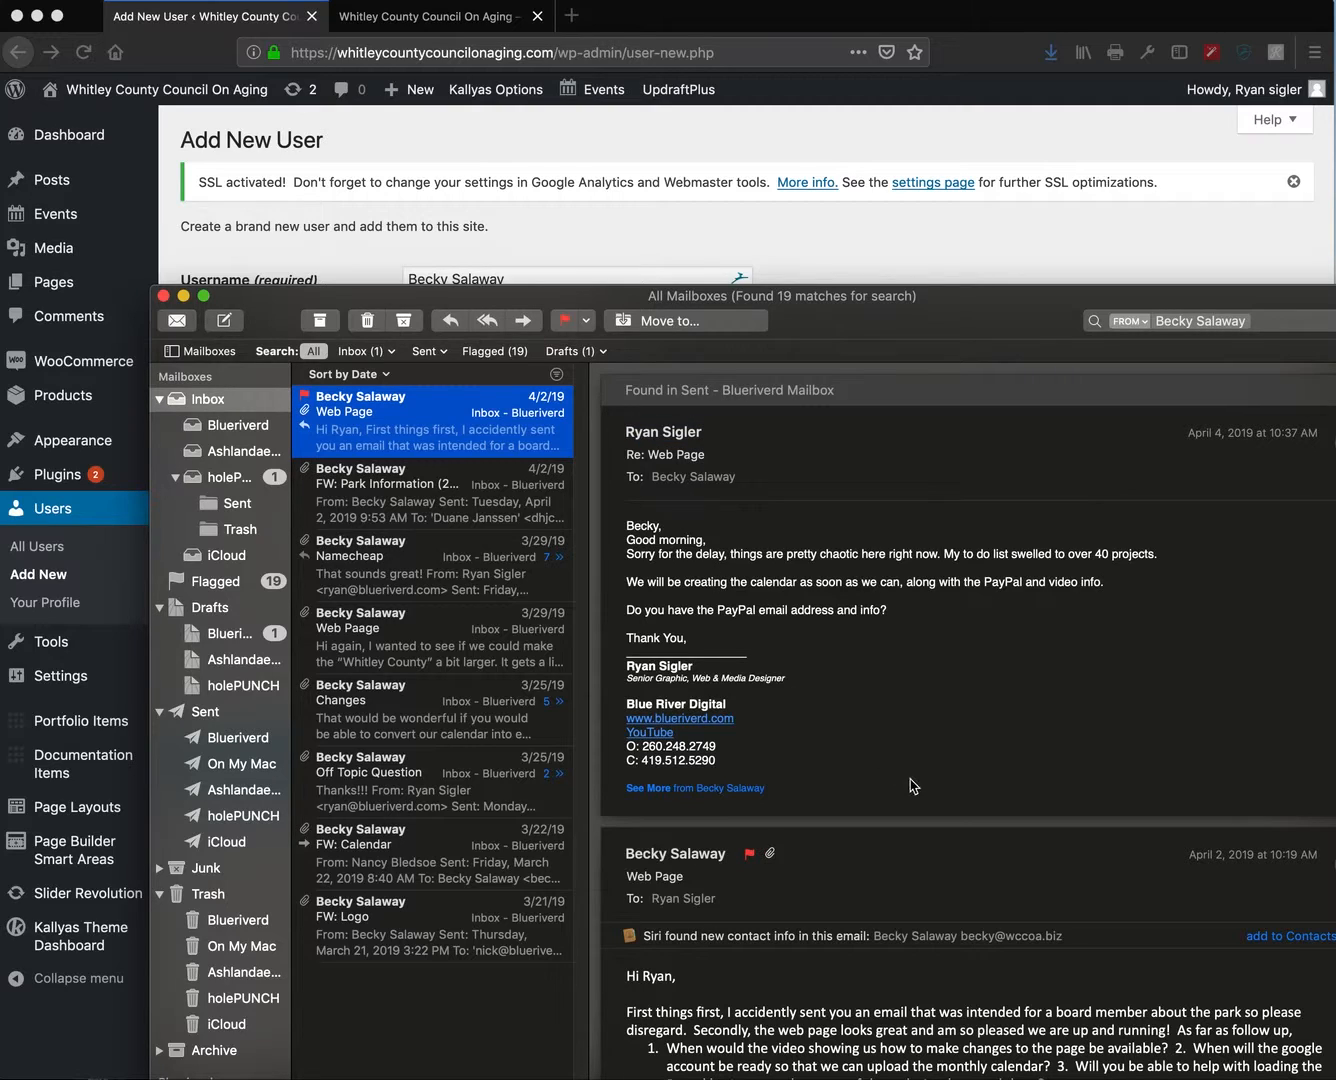
double_click(865, 325)
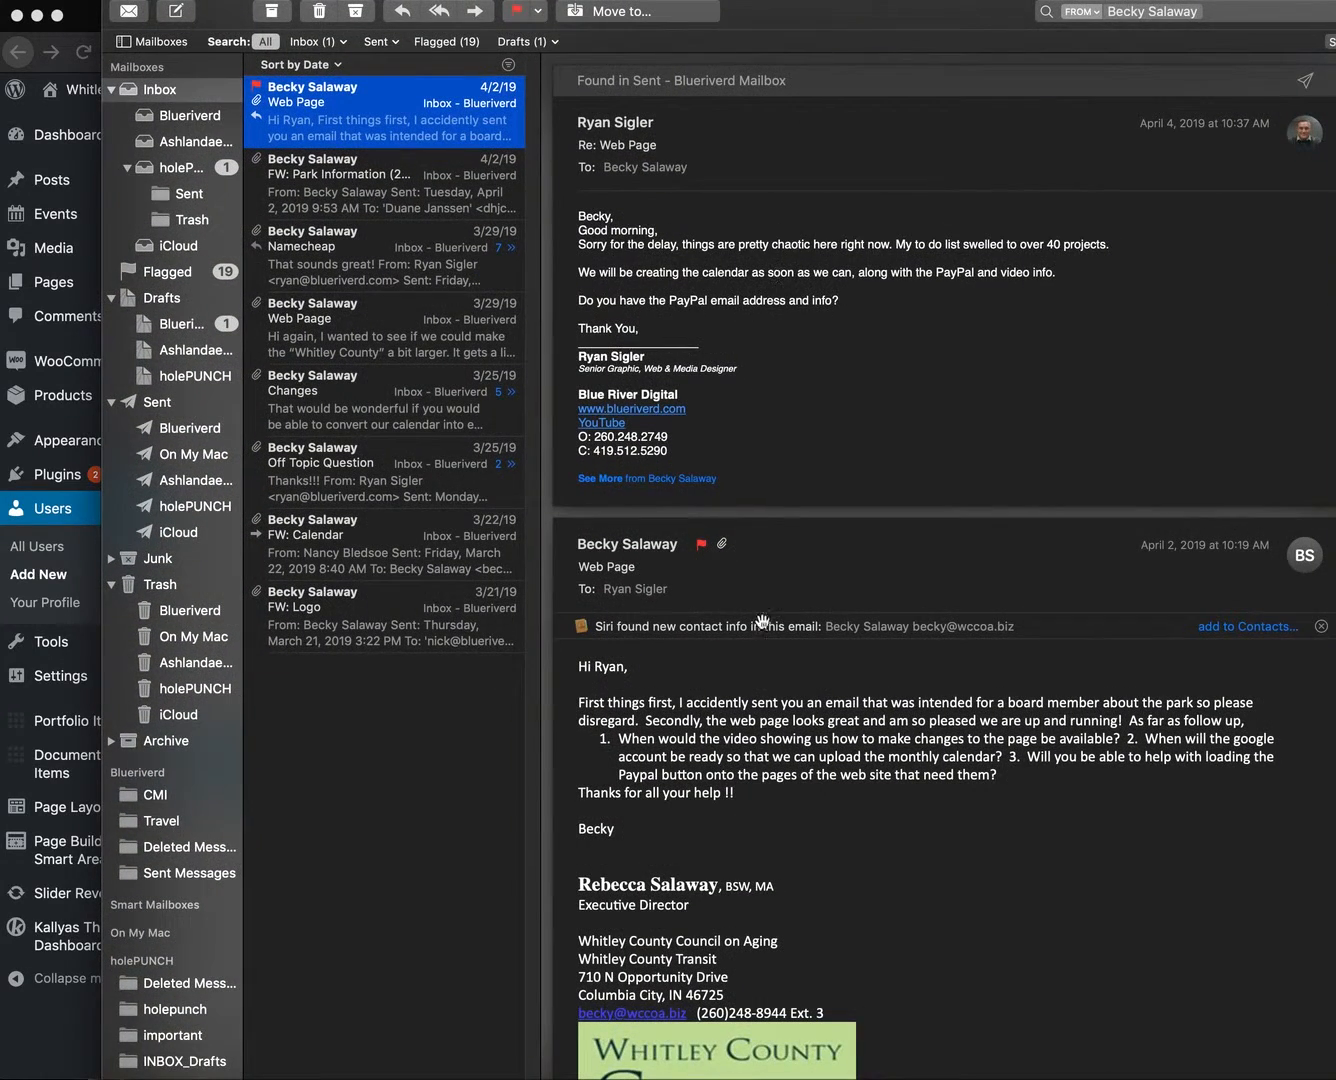
click(685, 550)
click(752, 583)
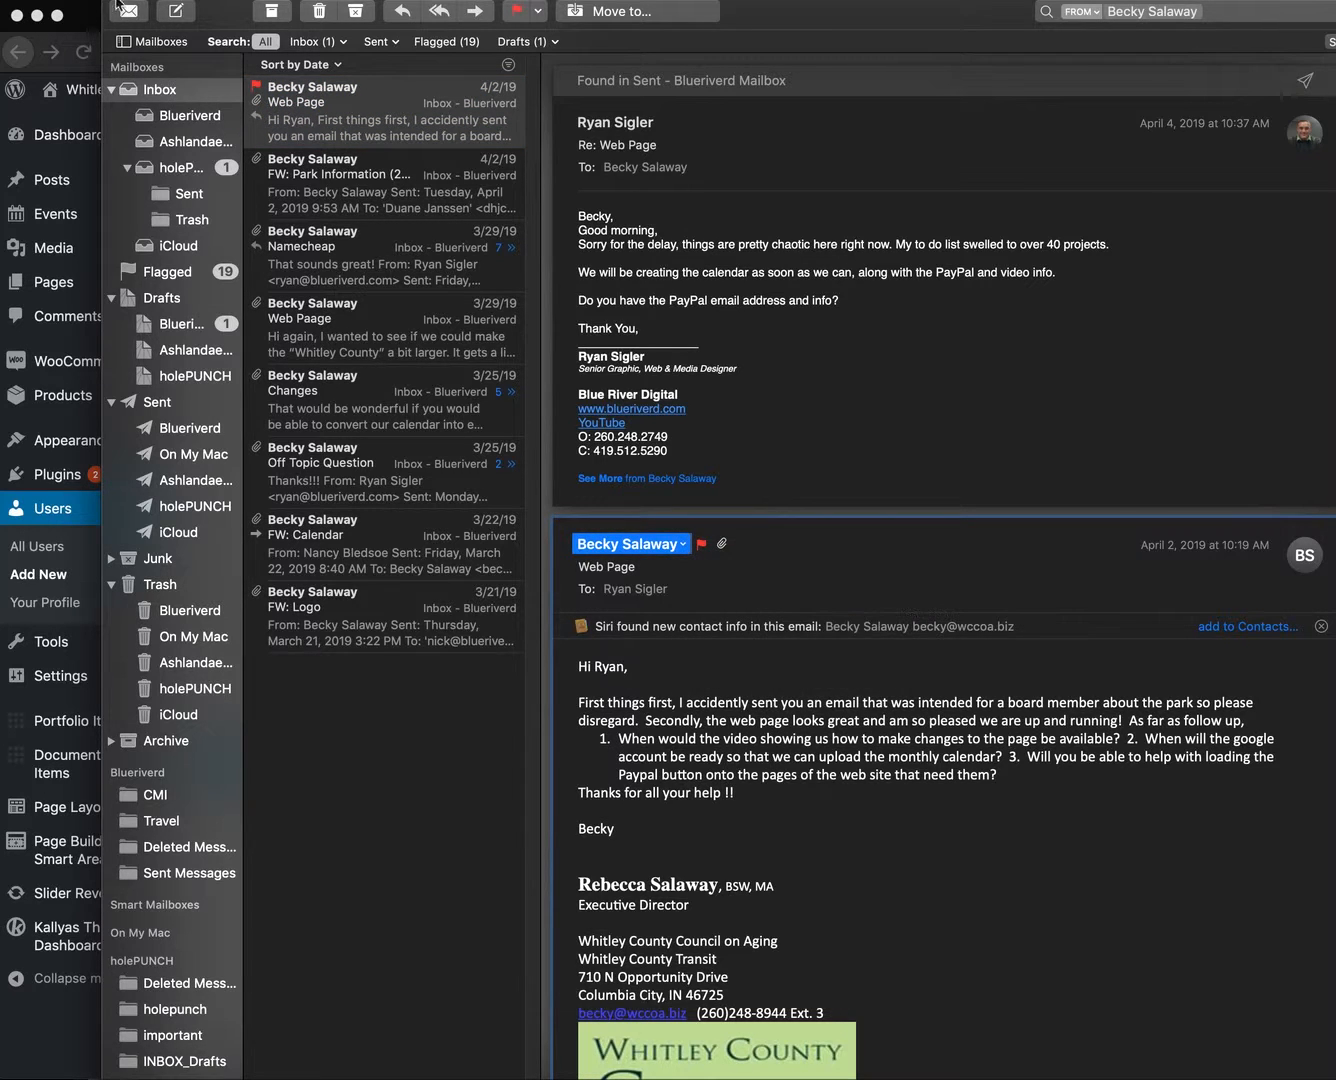
key(super+Tab)
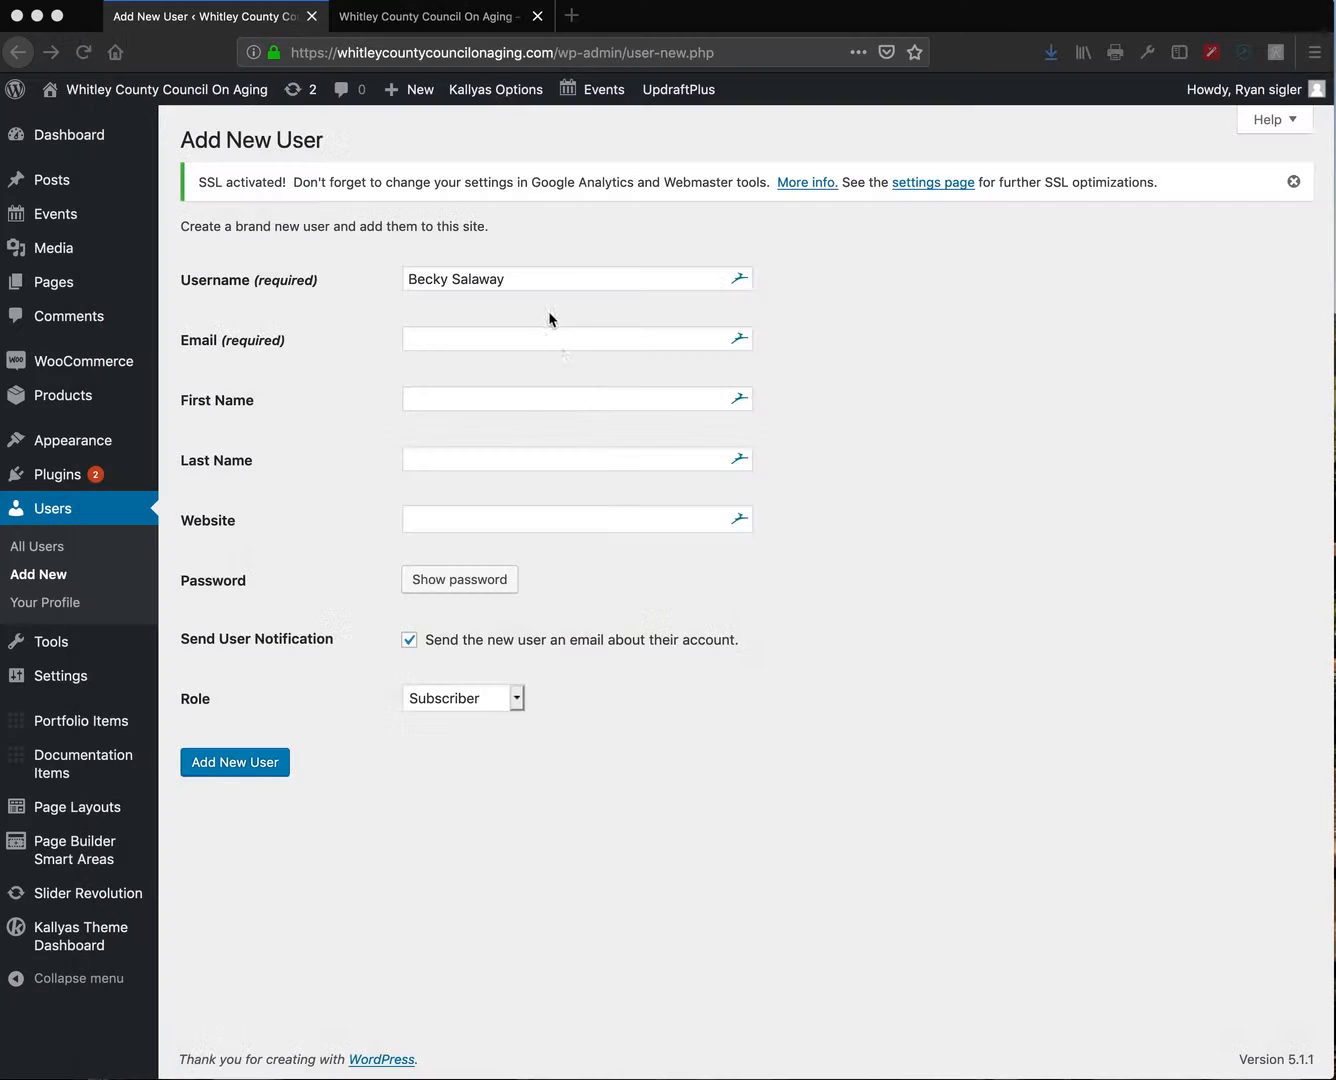
- Paste the user's email, enter her first and last name, and set website to wwww.whitleycounty
click(453, 338)
key(super+v)
click(485, 399)
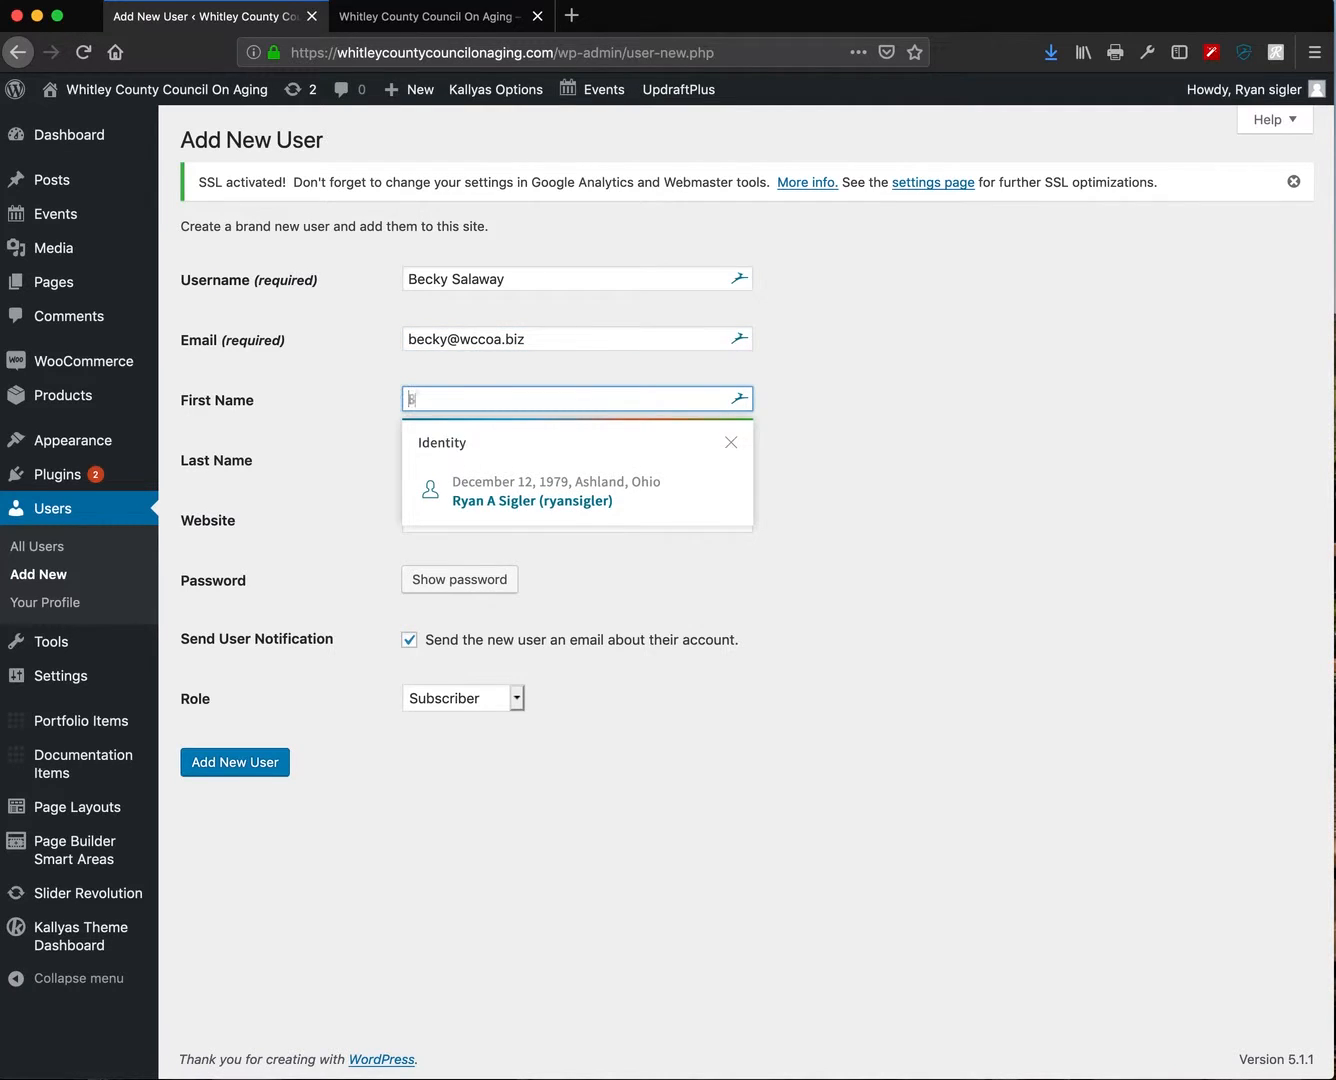
key(Tab)
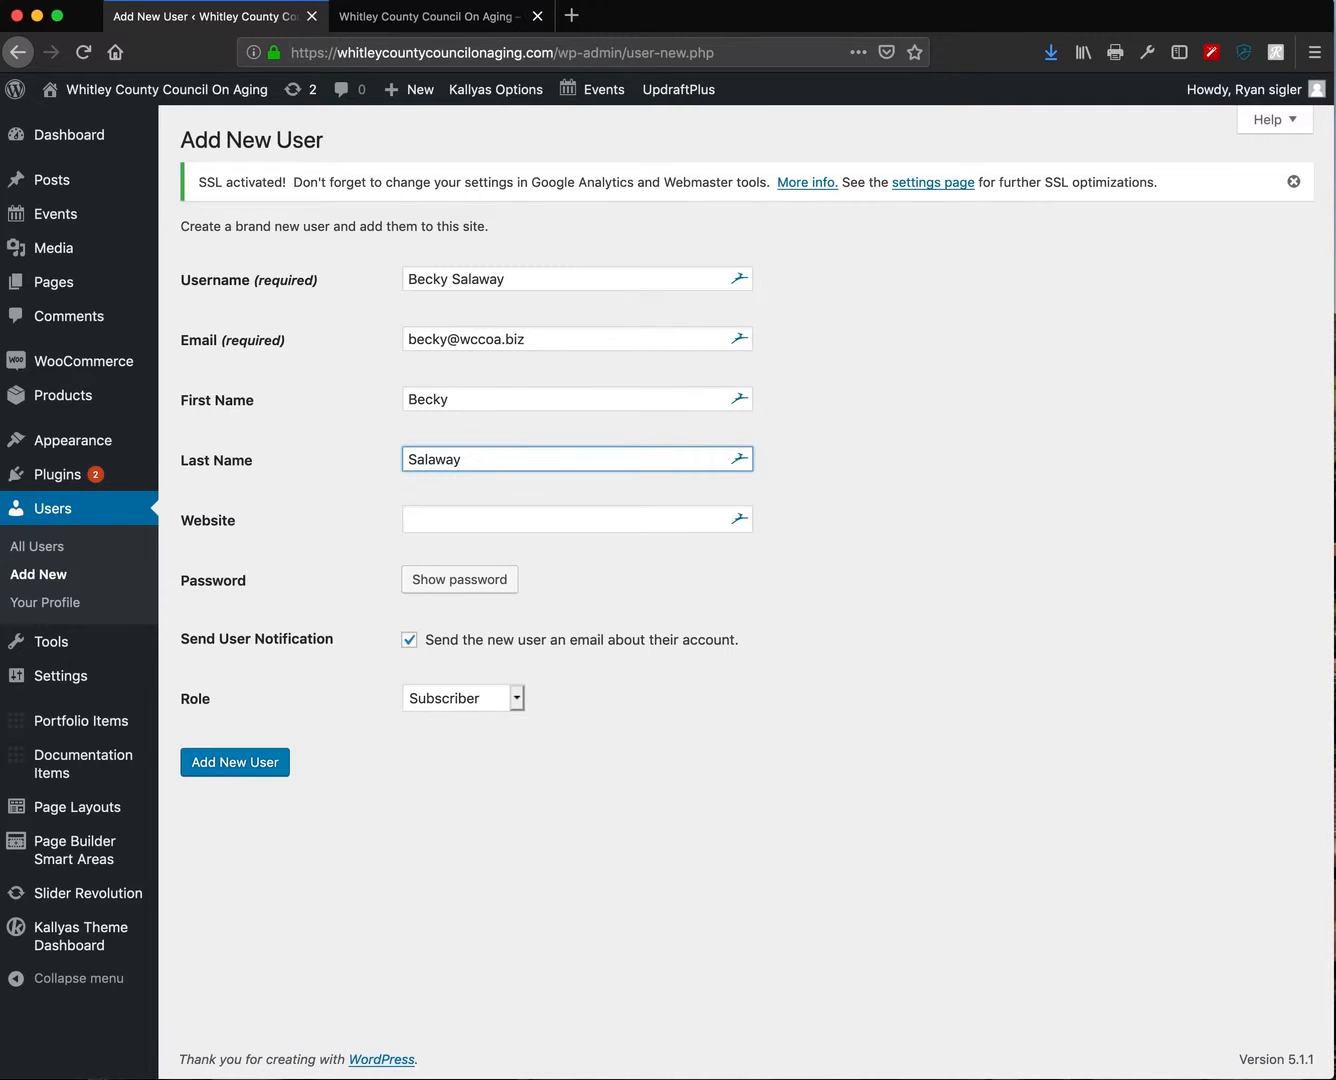
click(612, 528)
text(Whitley)
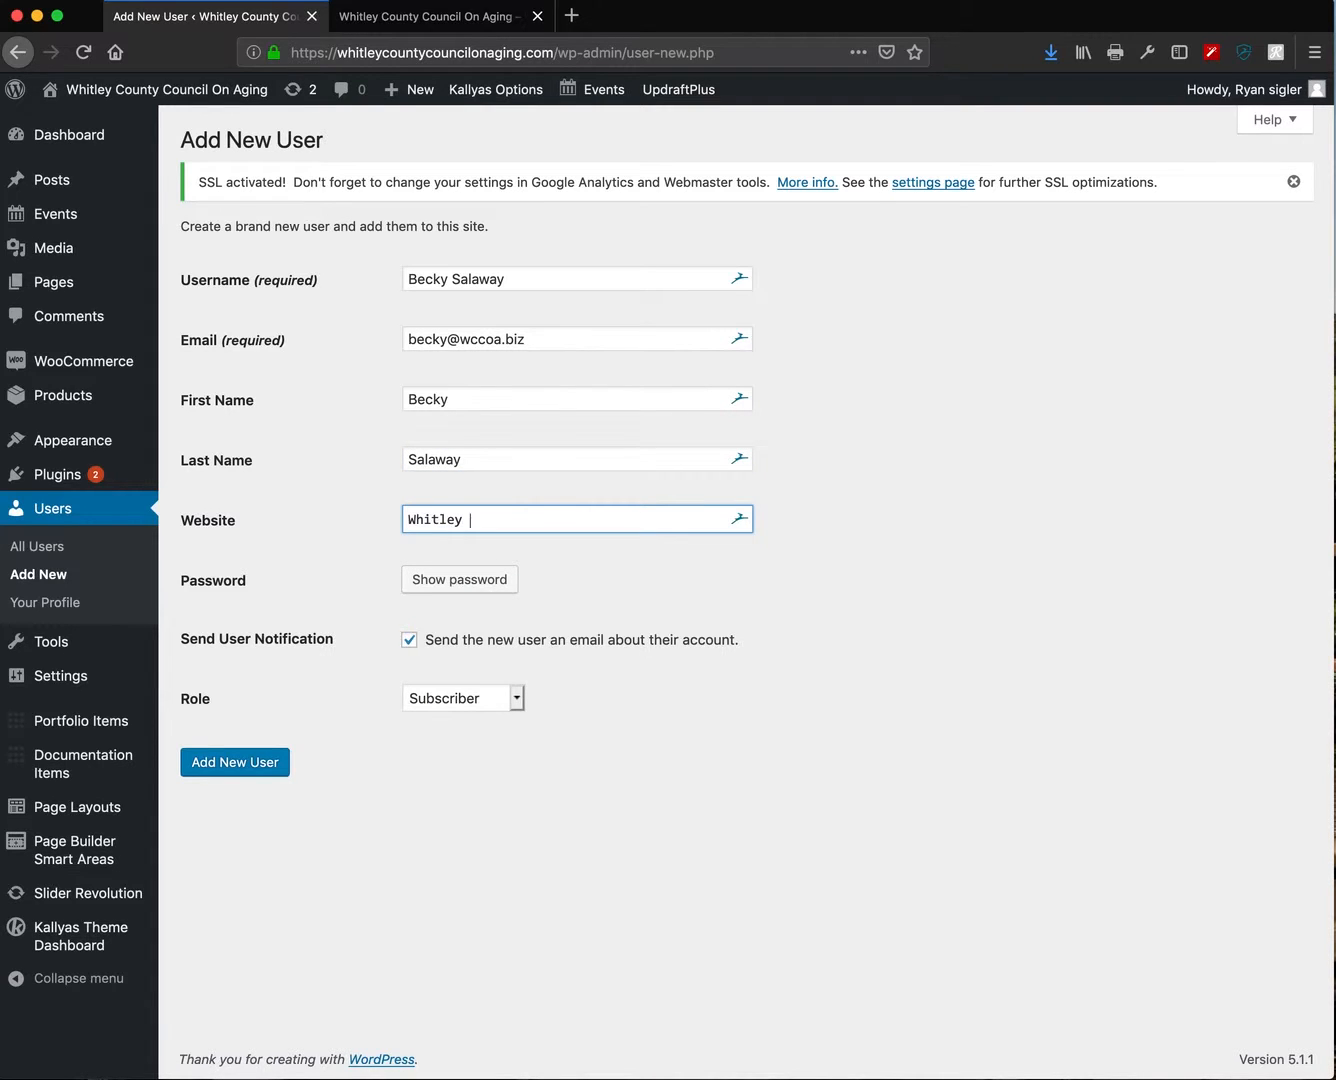
text( County Coun)
key(BackSpace)
key(BackSpace)
key(BackSpace)
key(BackSpace)
key(BackSpace)
key(BackSpace)
key(BackSpace)
key(BackSpace)
key(BackSpace)
key(BackSpace)
key(BackSpace)
key(BackSpace)
key(BackSpace)
key(BackSpace)
key(BackSpace)
key(BackSpace)
key(BackSpace)
key(BackSpace)
key(BackSpace)
key(BackSpace)
key(BackSpace)
key(BackSpace)
key(BackSpace)
key(BackSpace)
key(BackSpace)
text(wh)
key(BackSpace)
key(BackSpace)
text(wwww.whitleycountycouncilonaging.com)
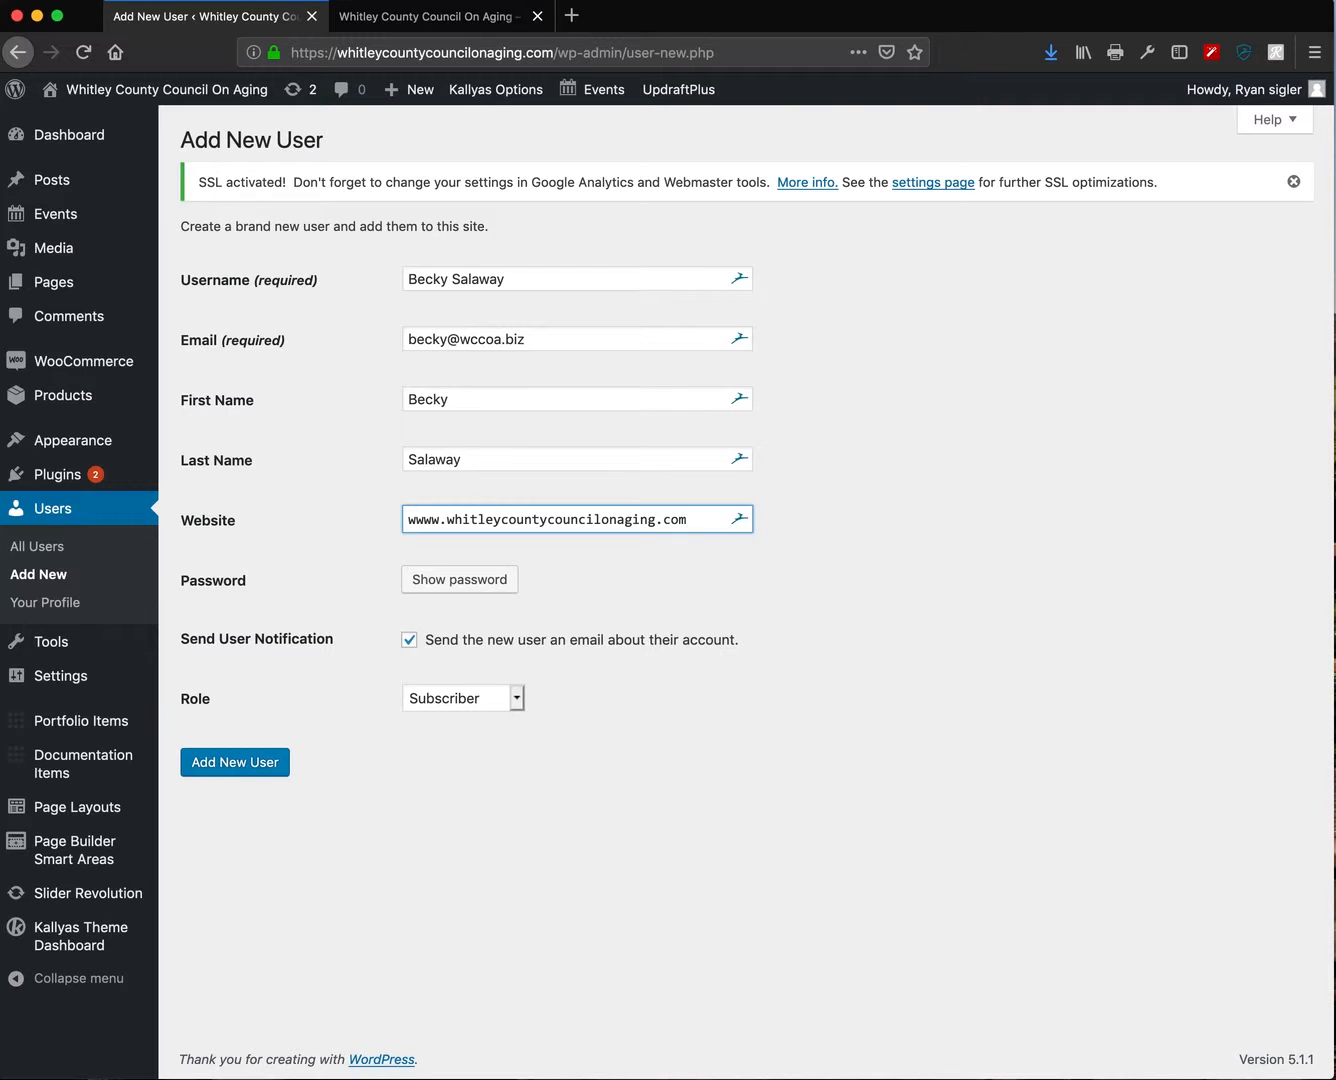
- Choose Administrator as the new user's role
click(428, 698)
drag(452, 702, 455, 766)
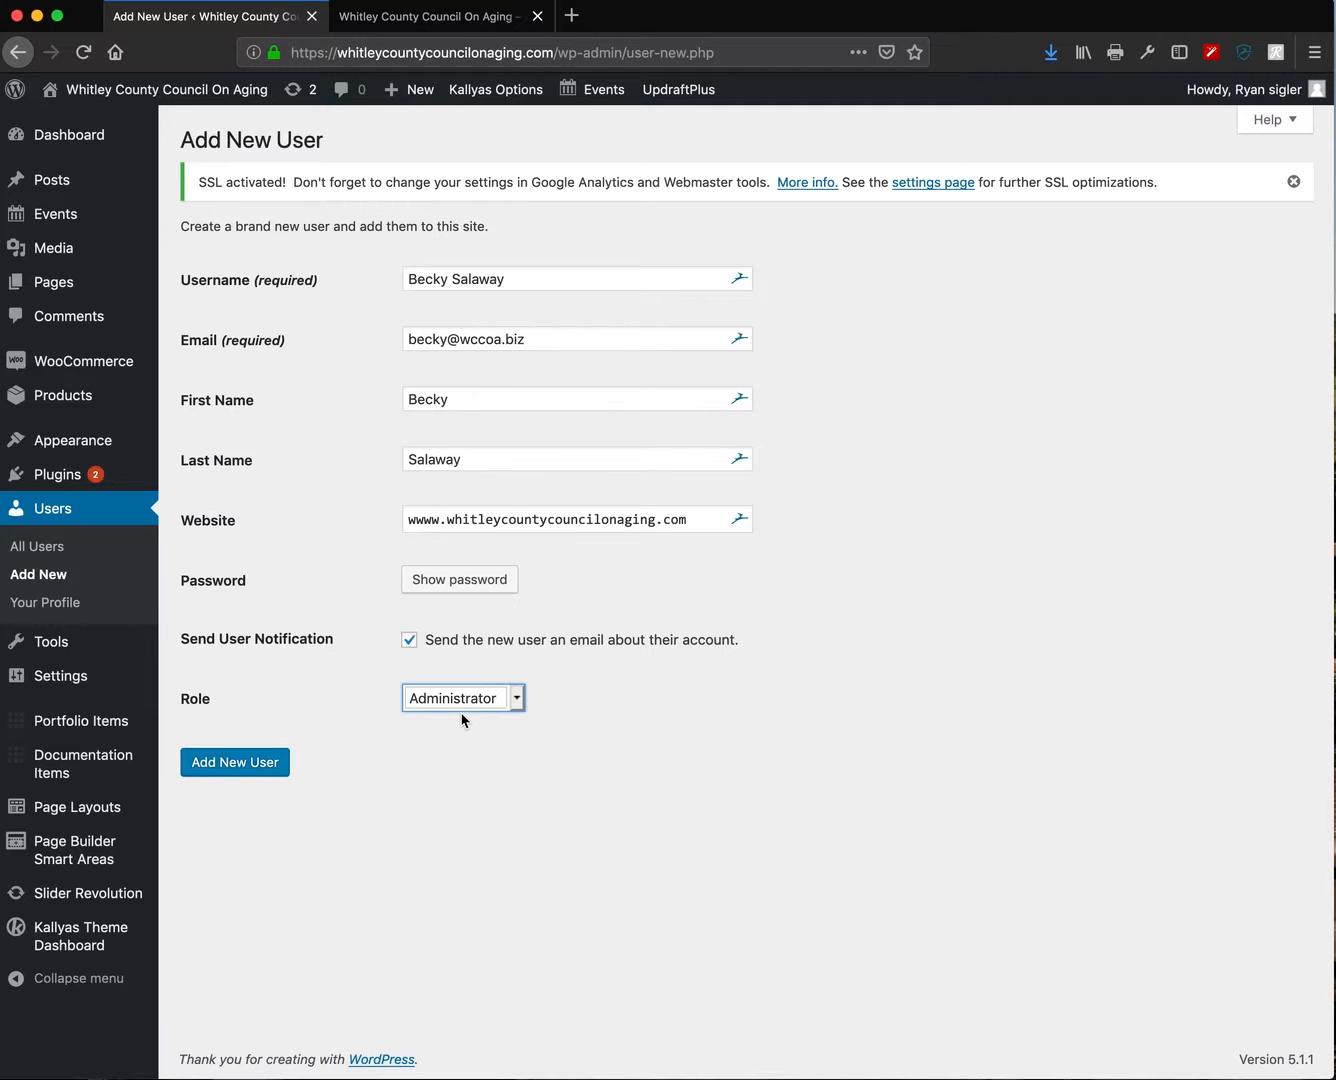
drag(477, 708, 472, 699)
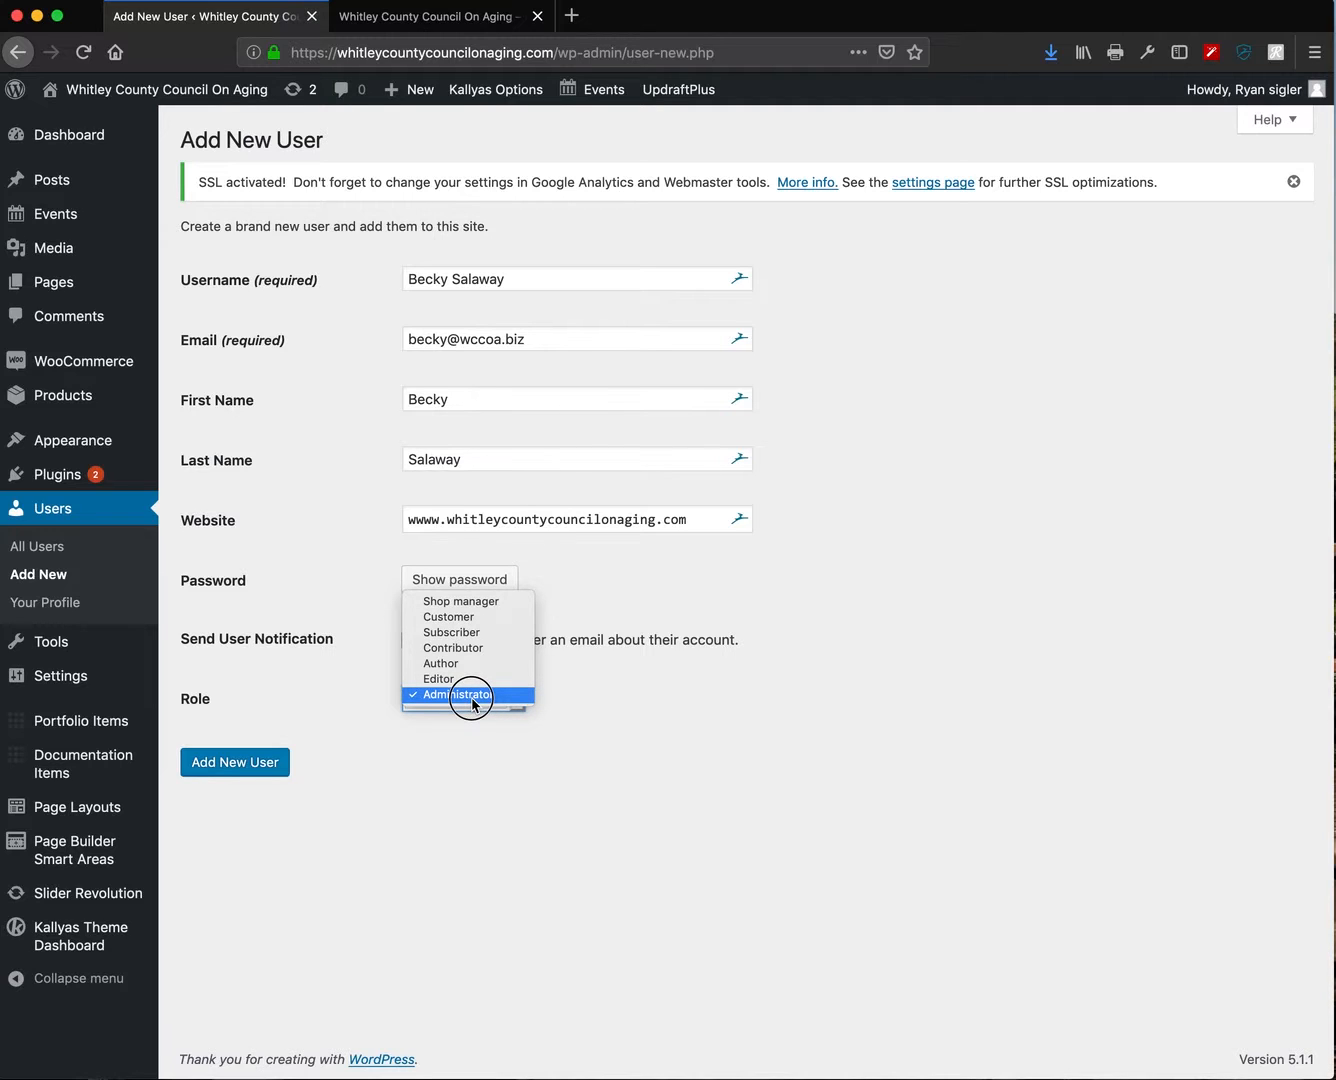
drag(473, 704, 461, 688)
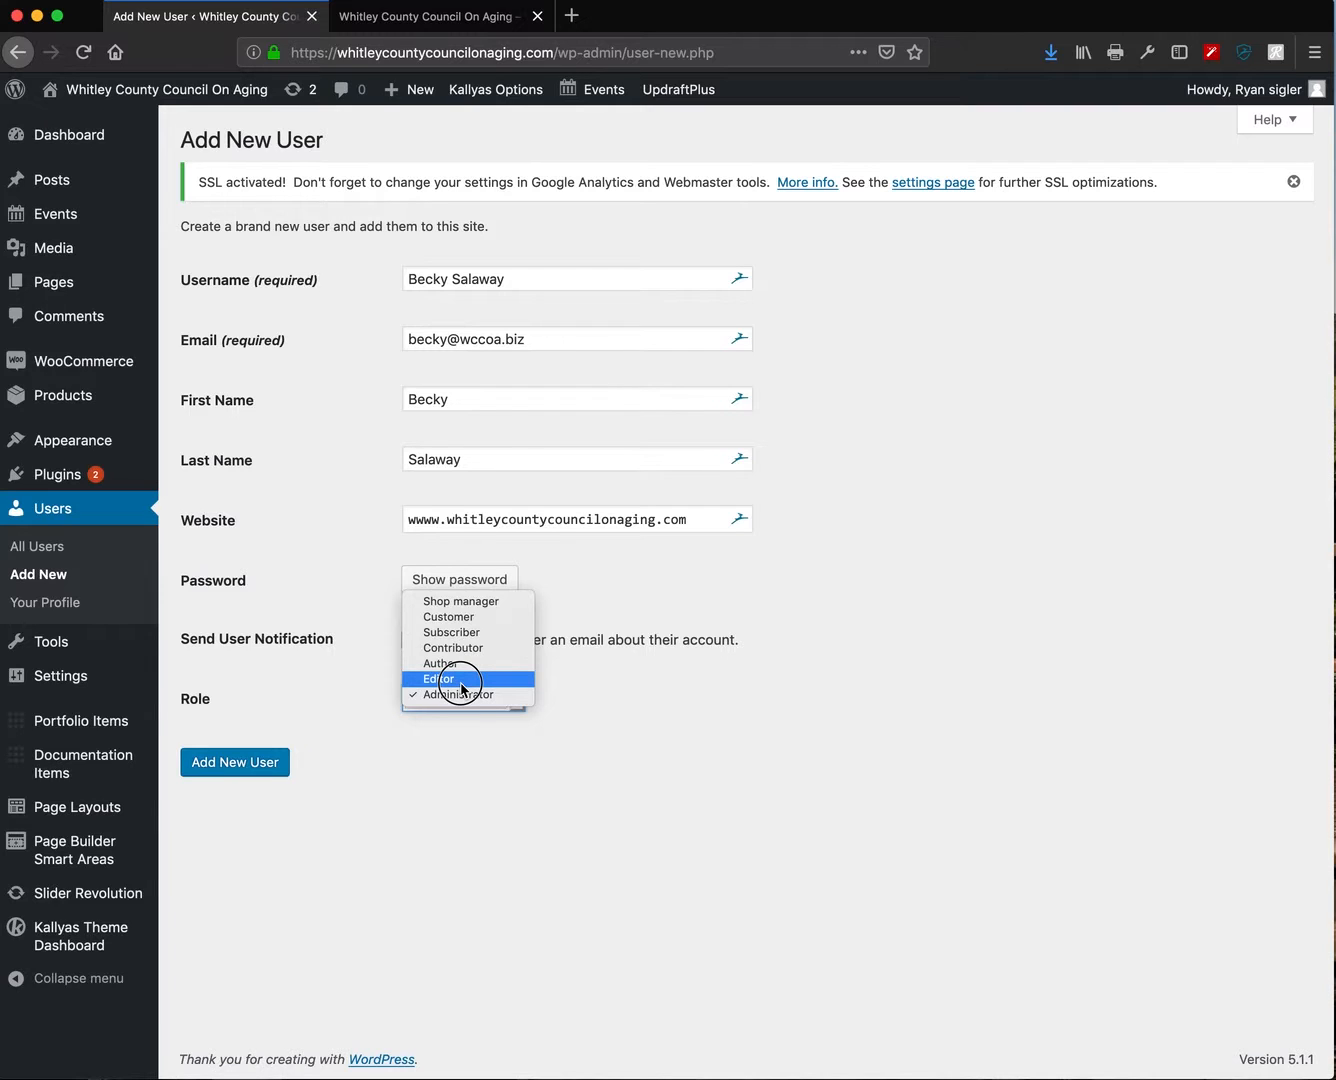
drag(462, 688, 460, 697)
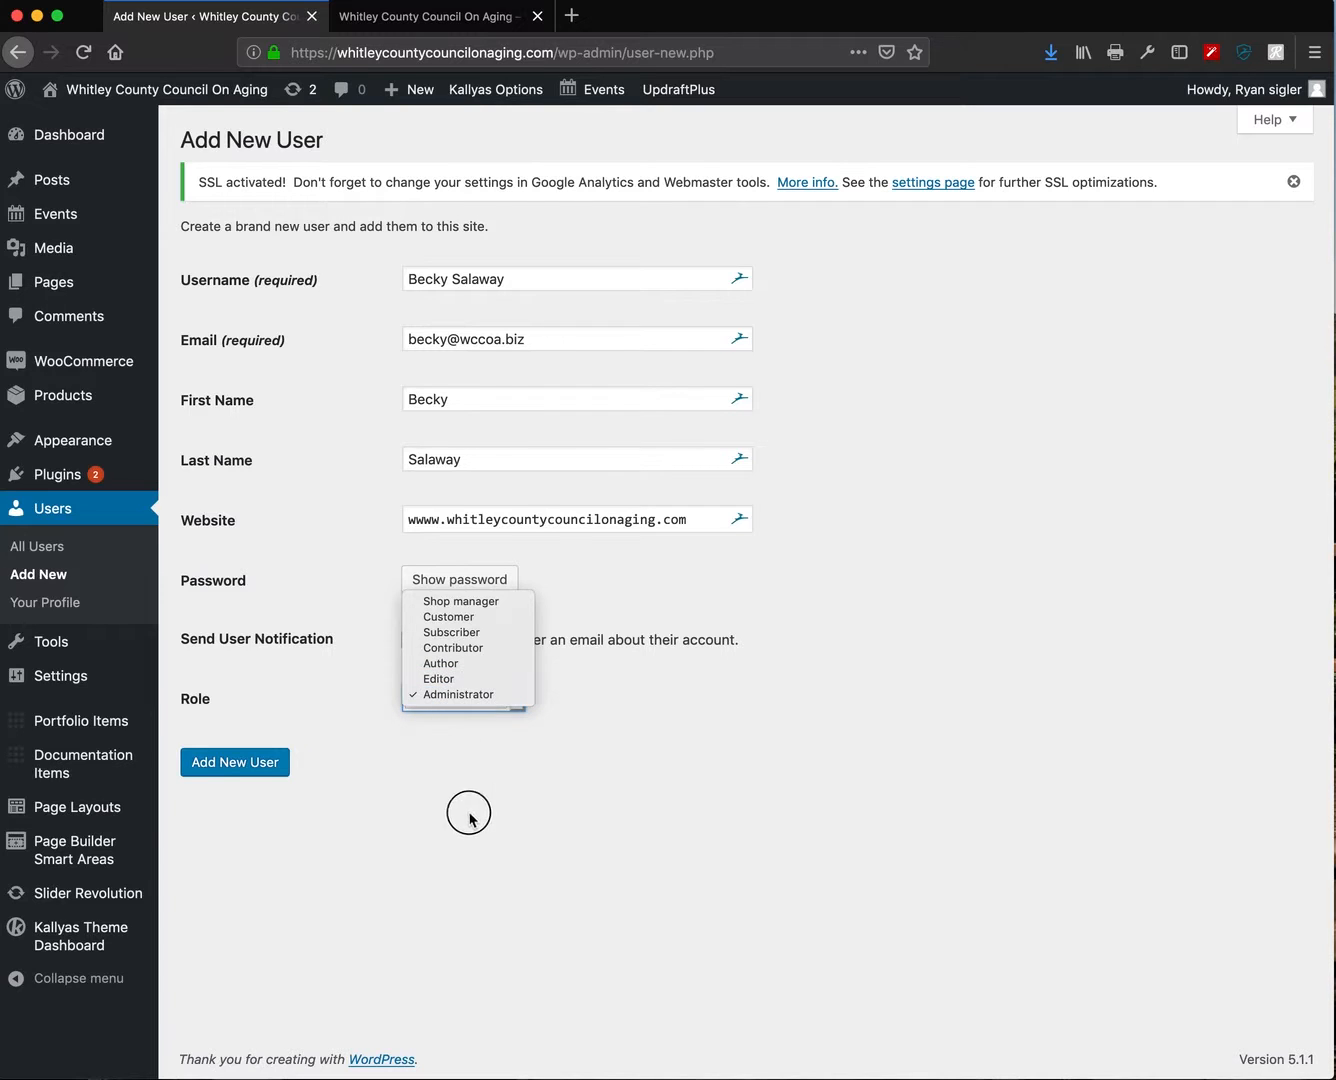
click(598, 799)
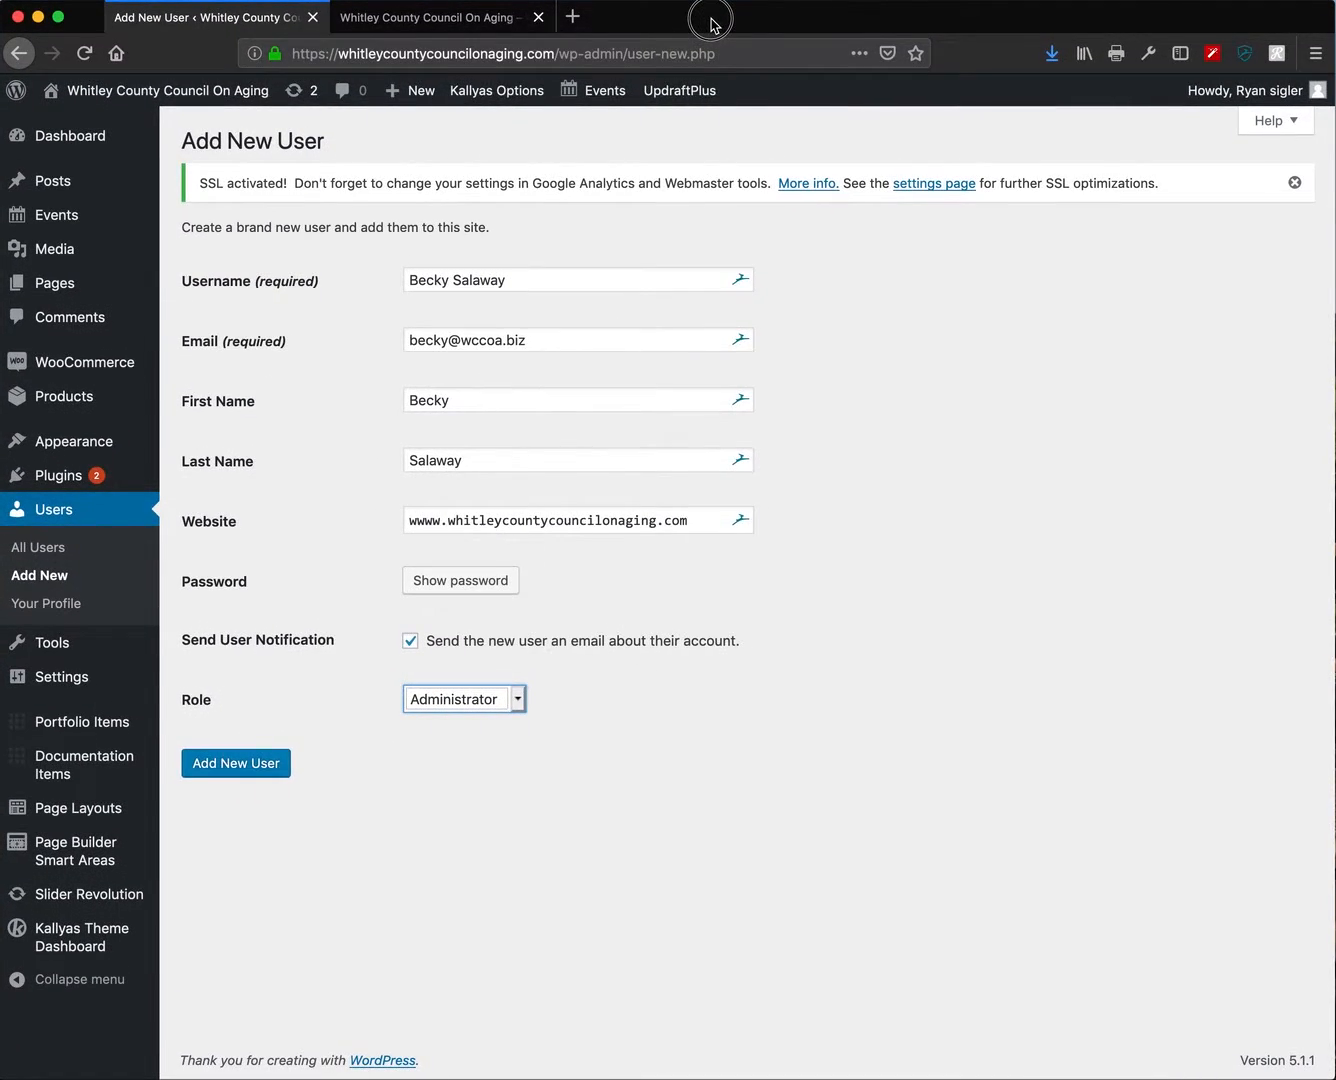
- Create the new user, declining the Firefox and Dashlane offers to save the login
click(795, 799)
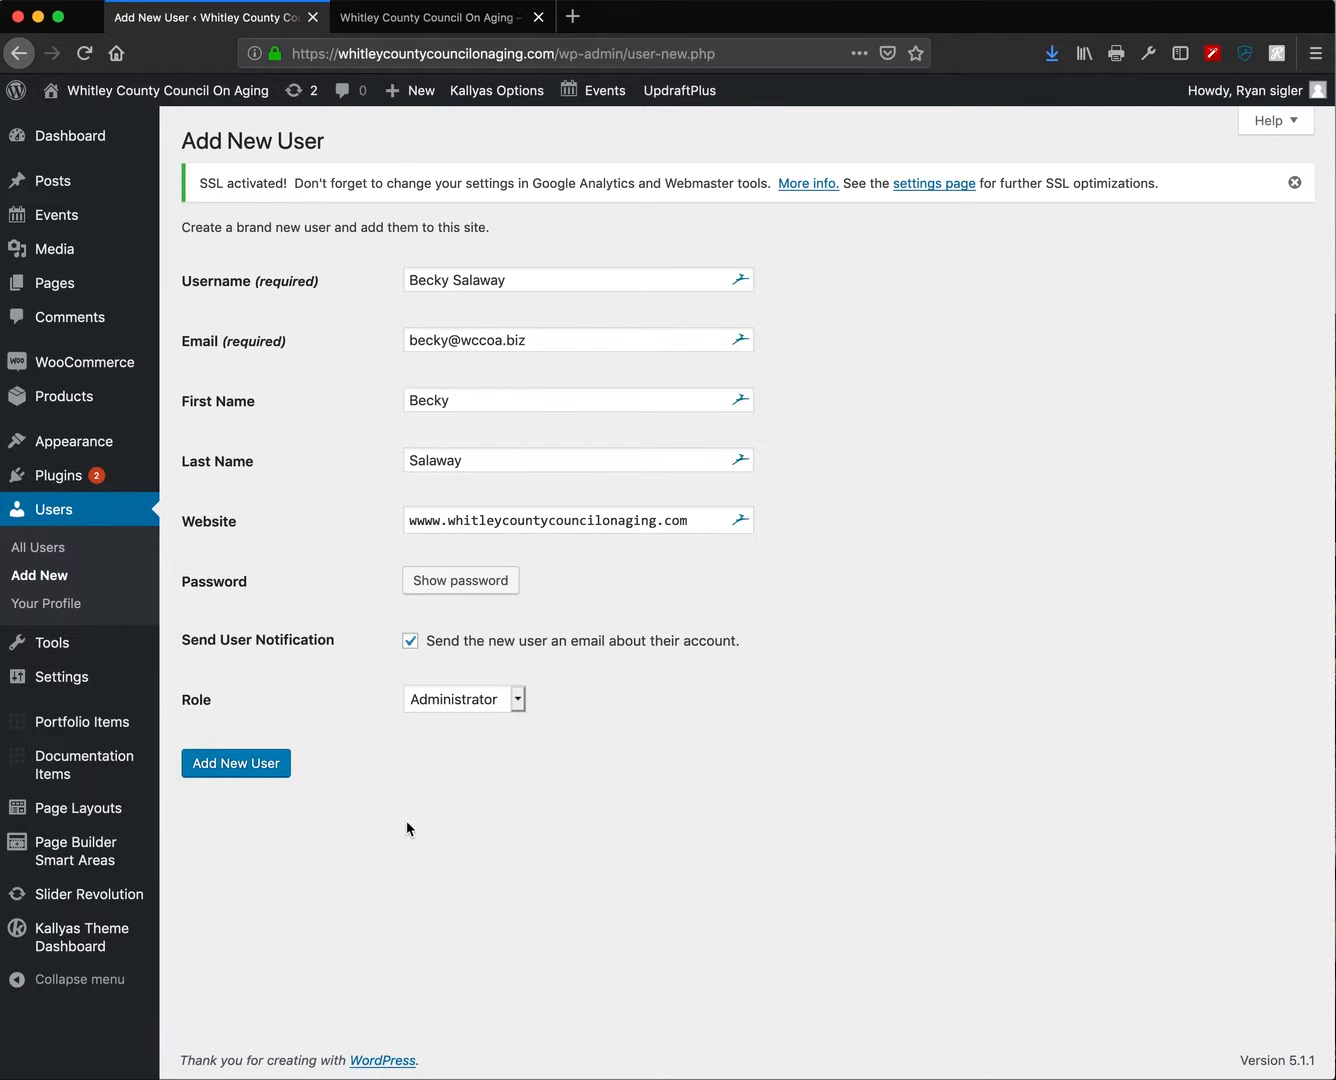
click(252, 766)
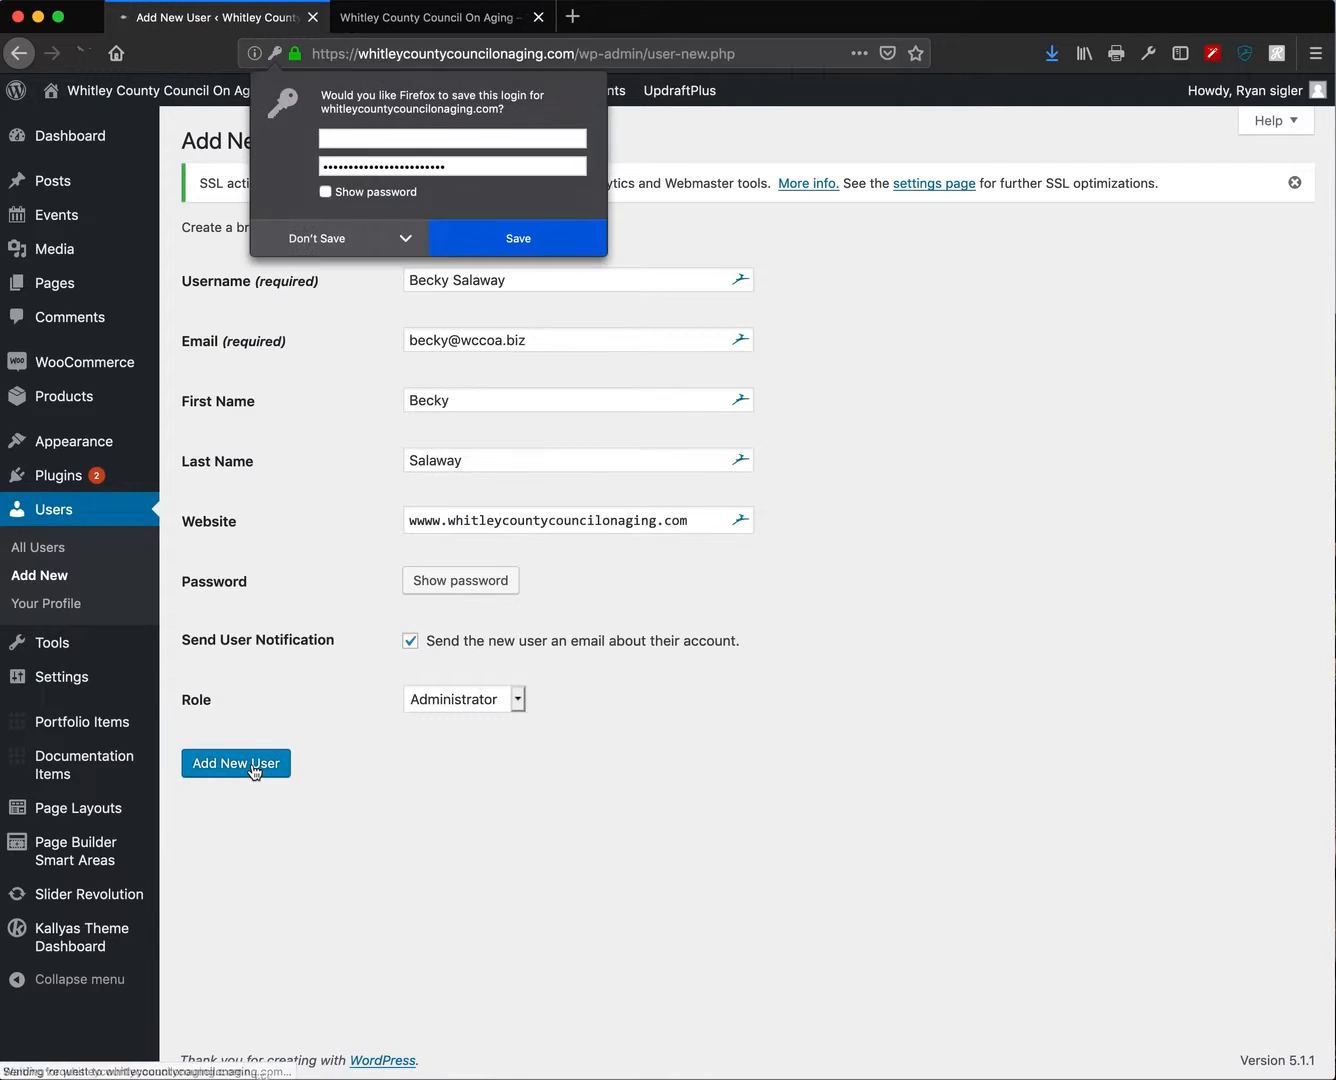
click(336, 242)
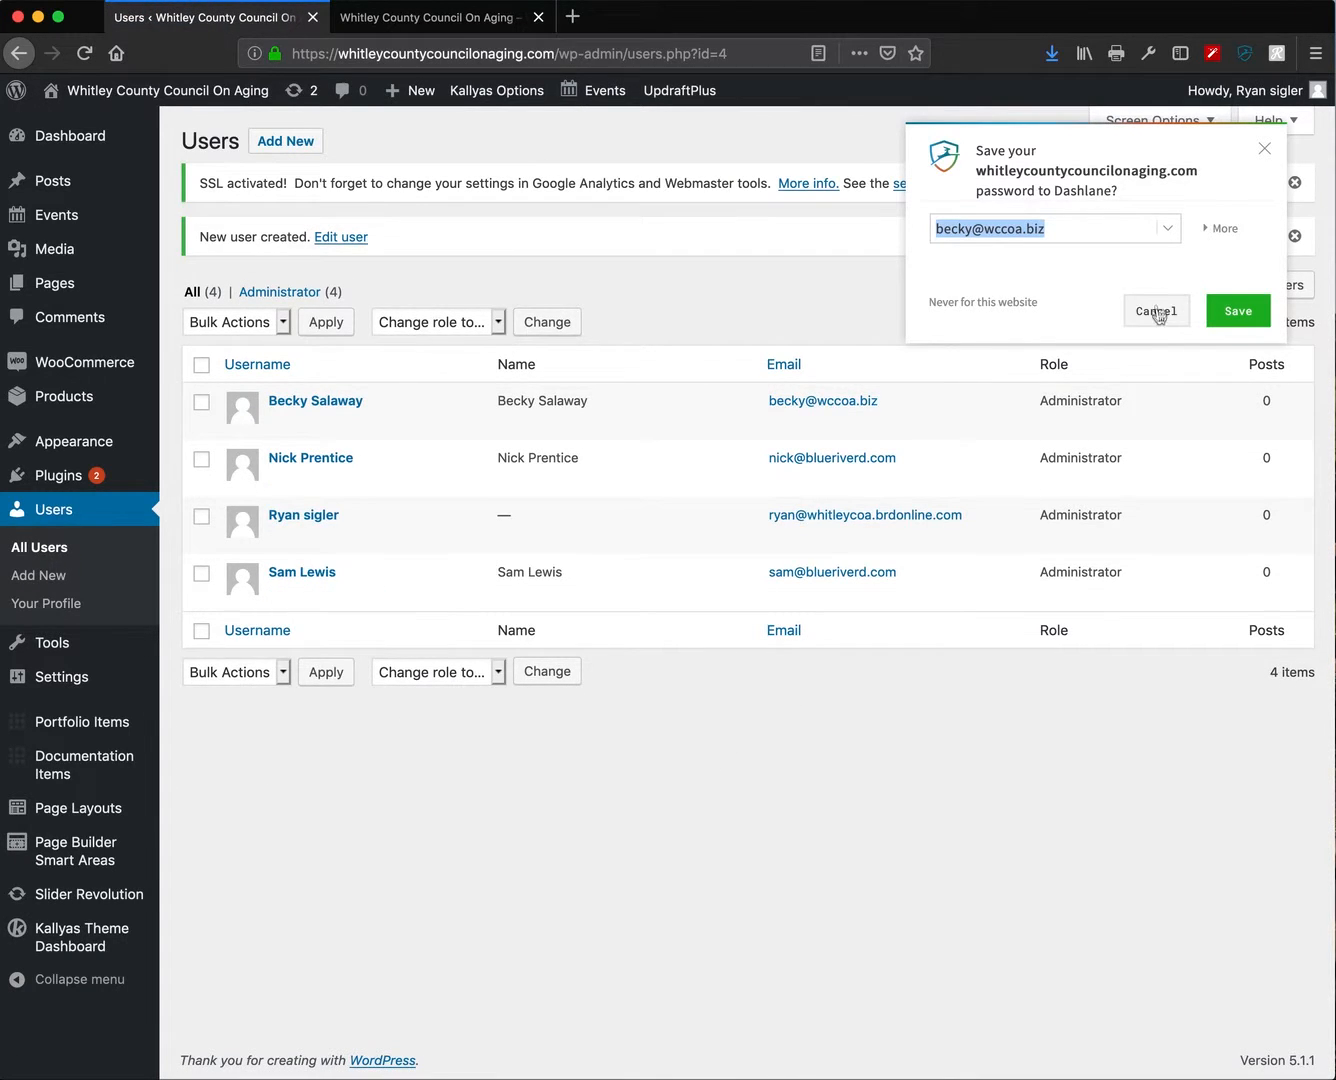
click(1157, 311)
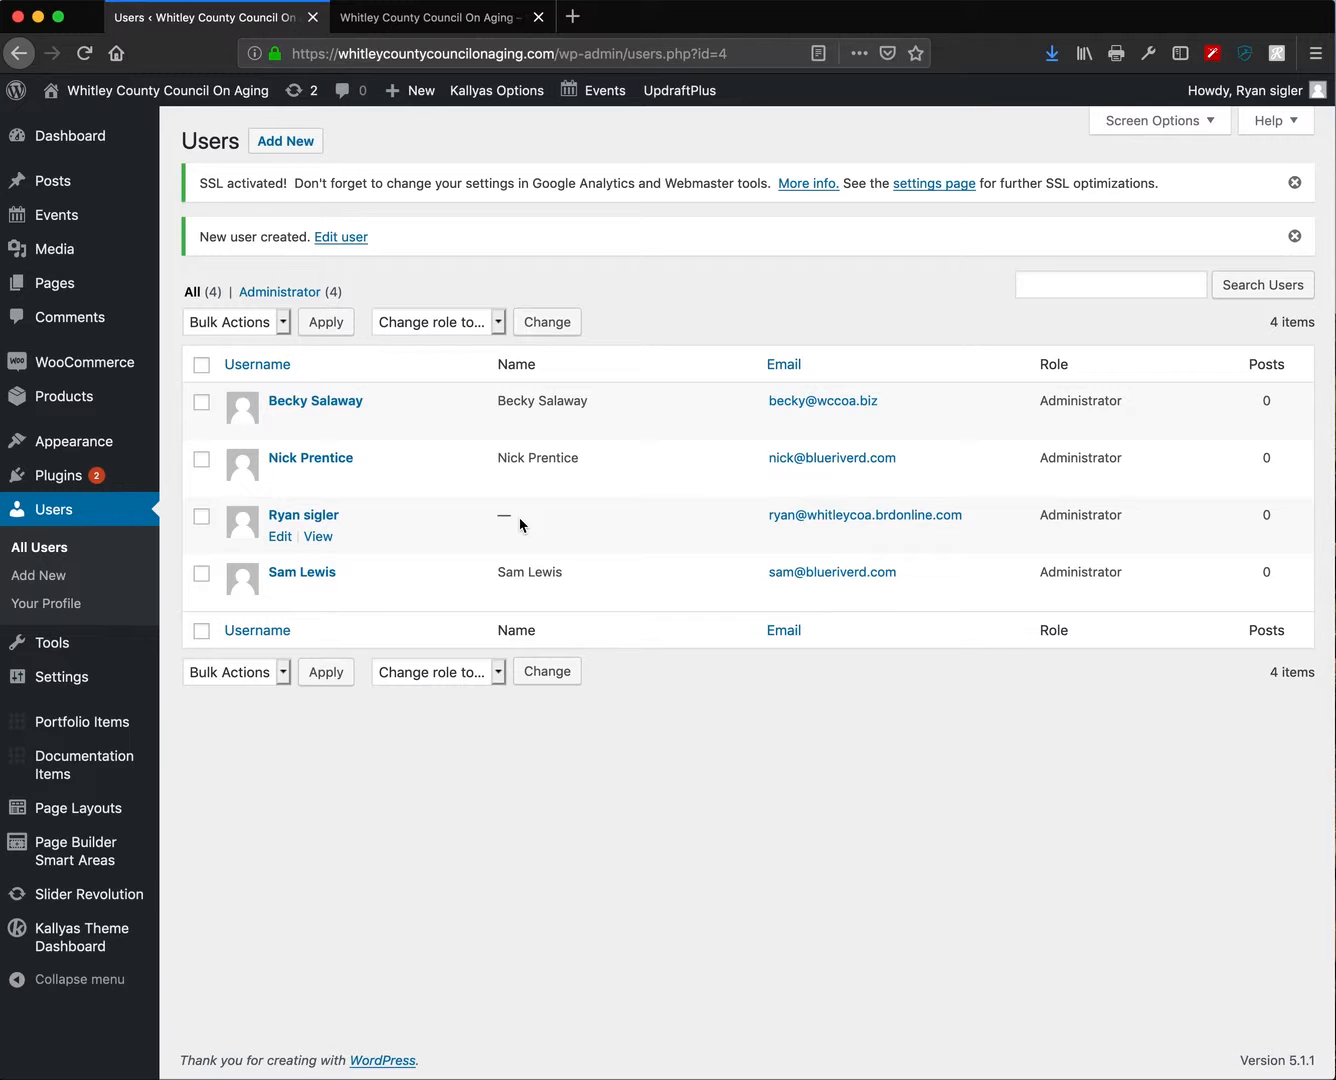
- Replace your own profile's email with the new address and update the profile
click(271, 538)
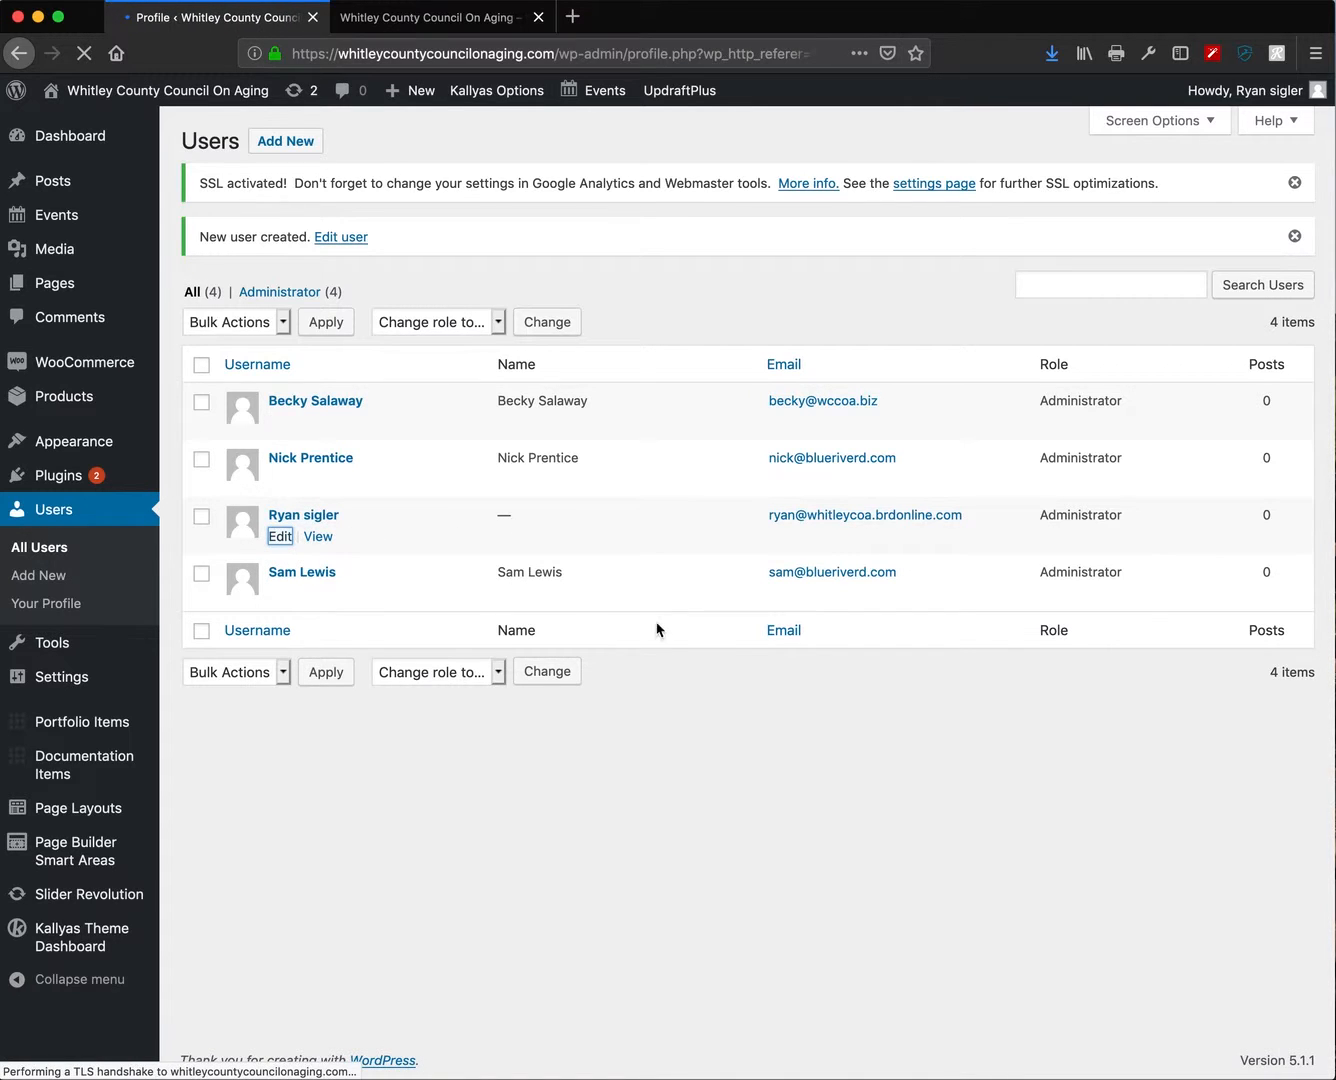
scroll(805, 948, down, 5)
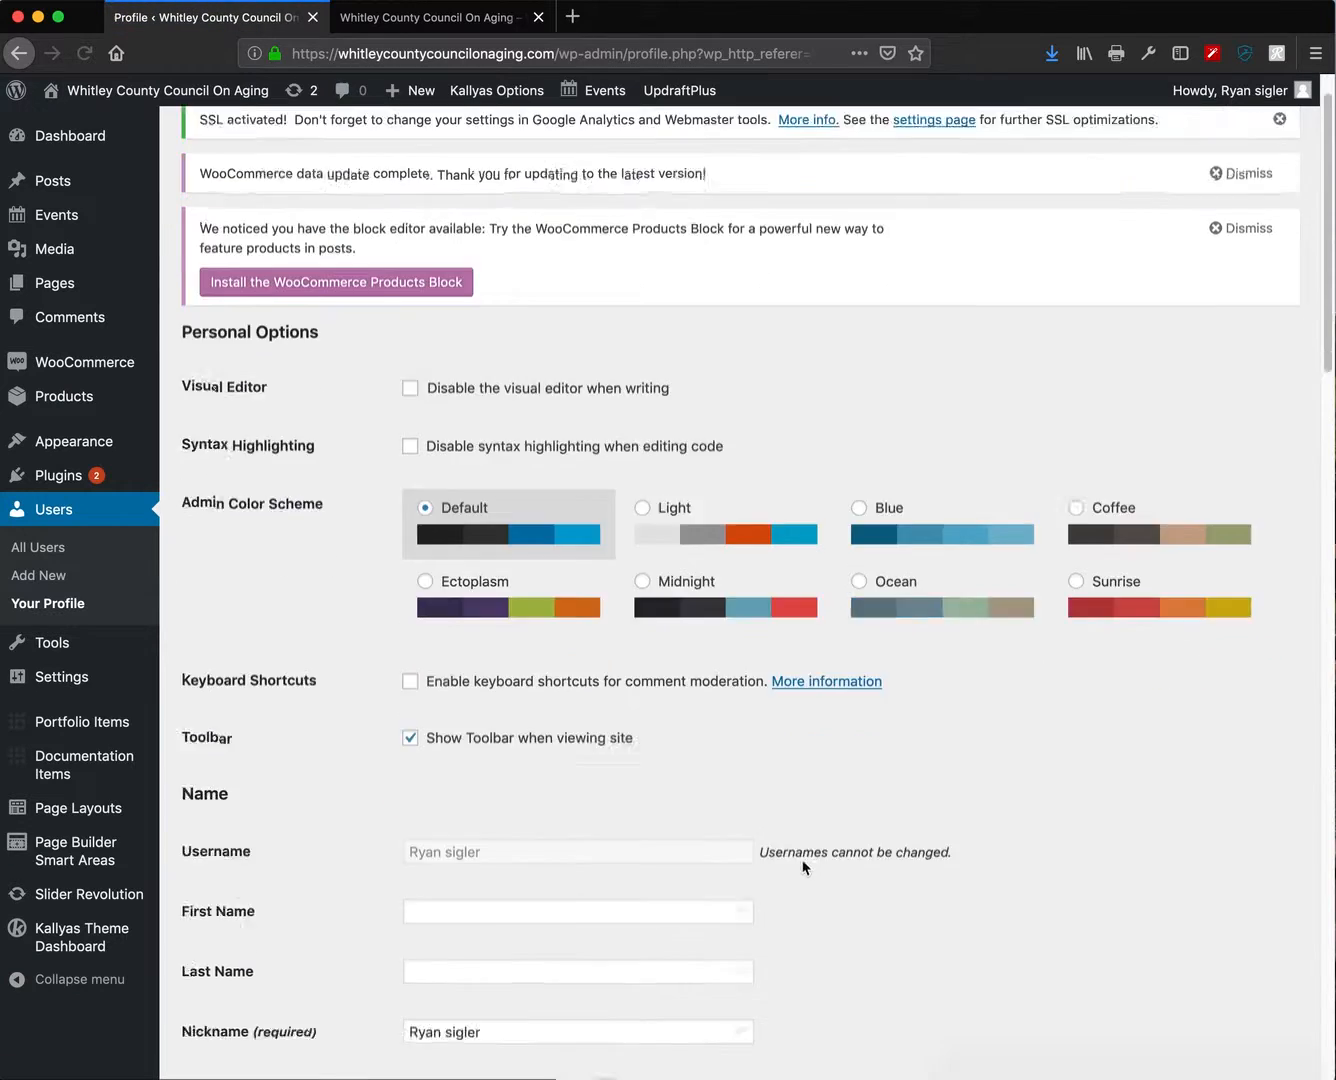
click(651, 862)
scroll(268, 850, up, 1)
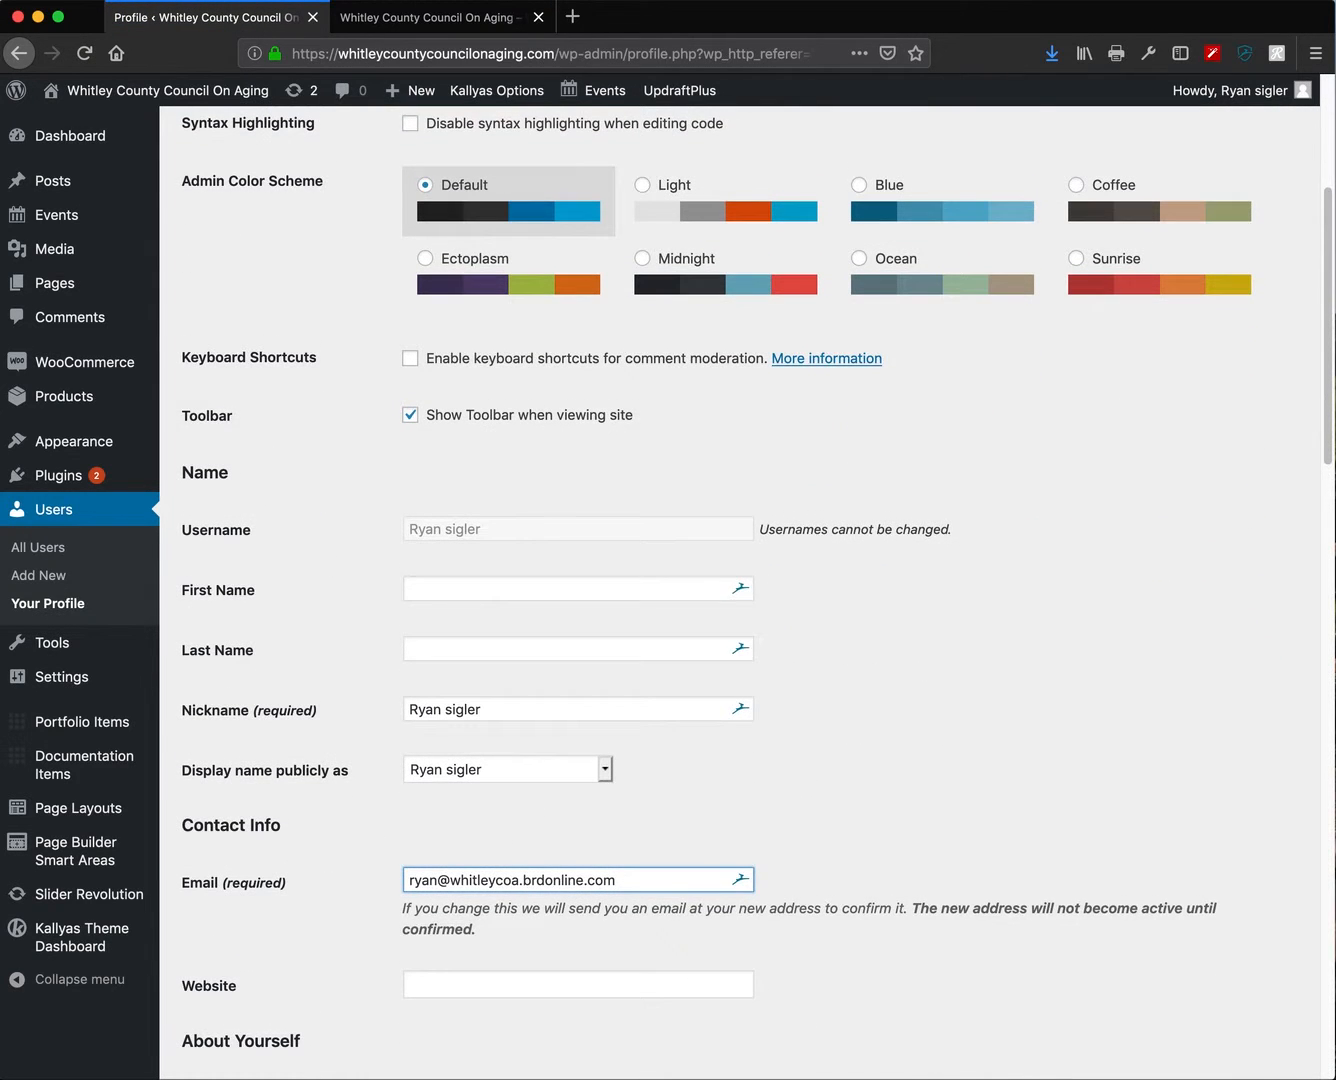
key(super+a)
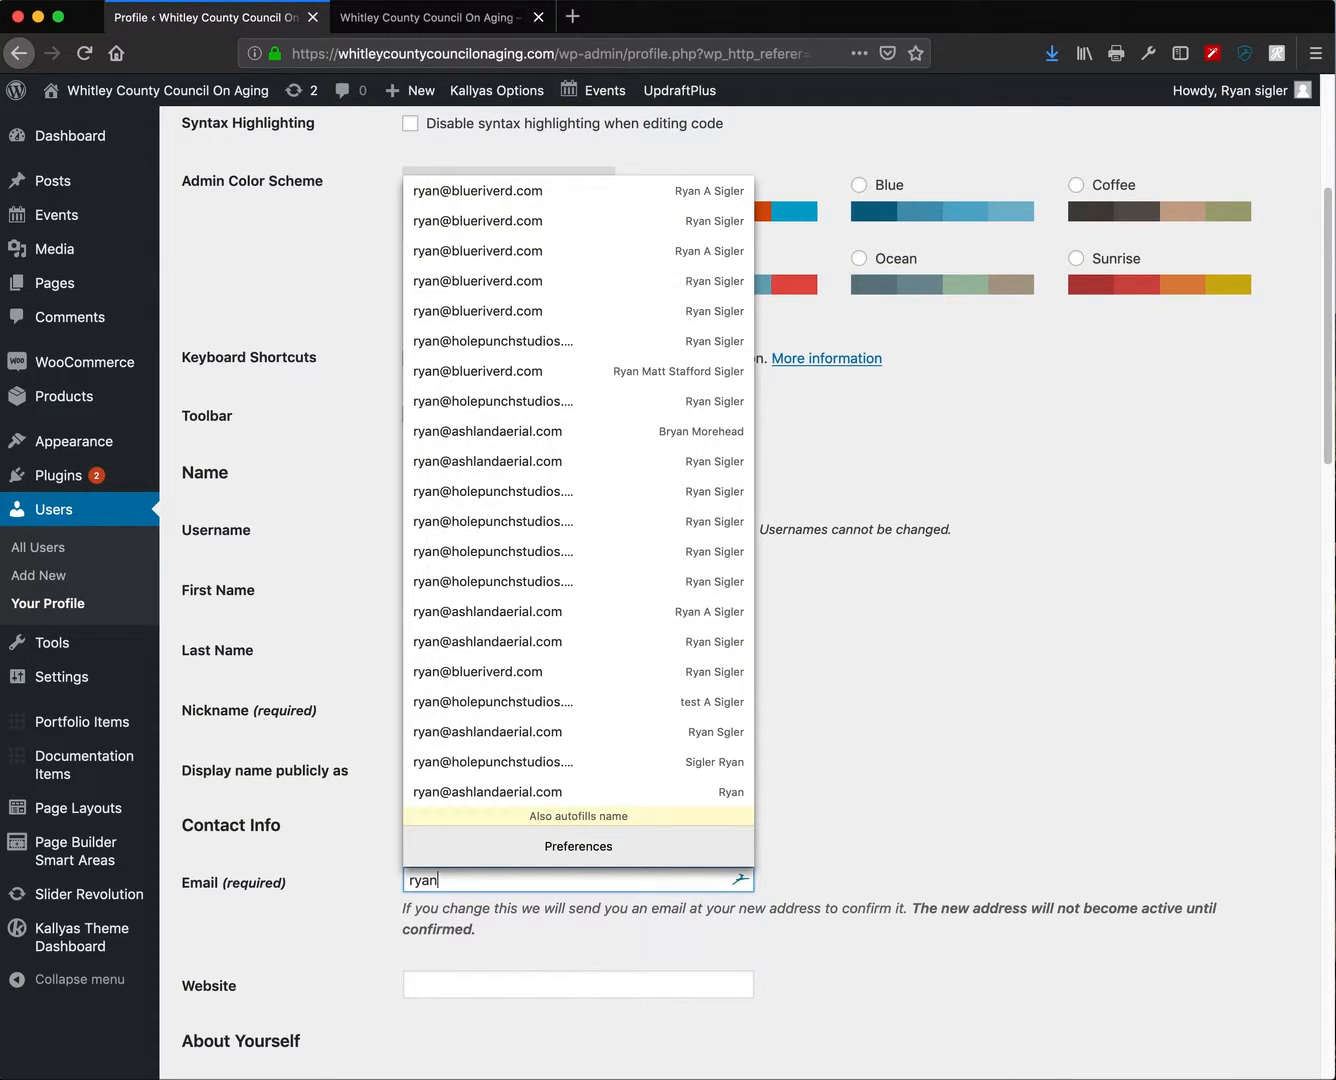
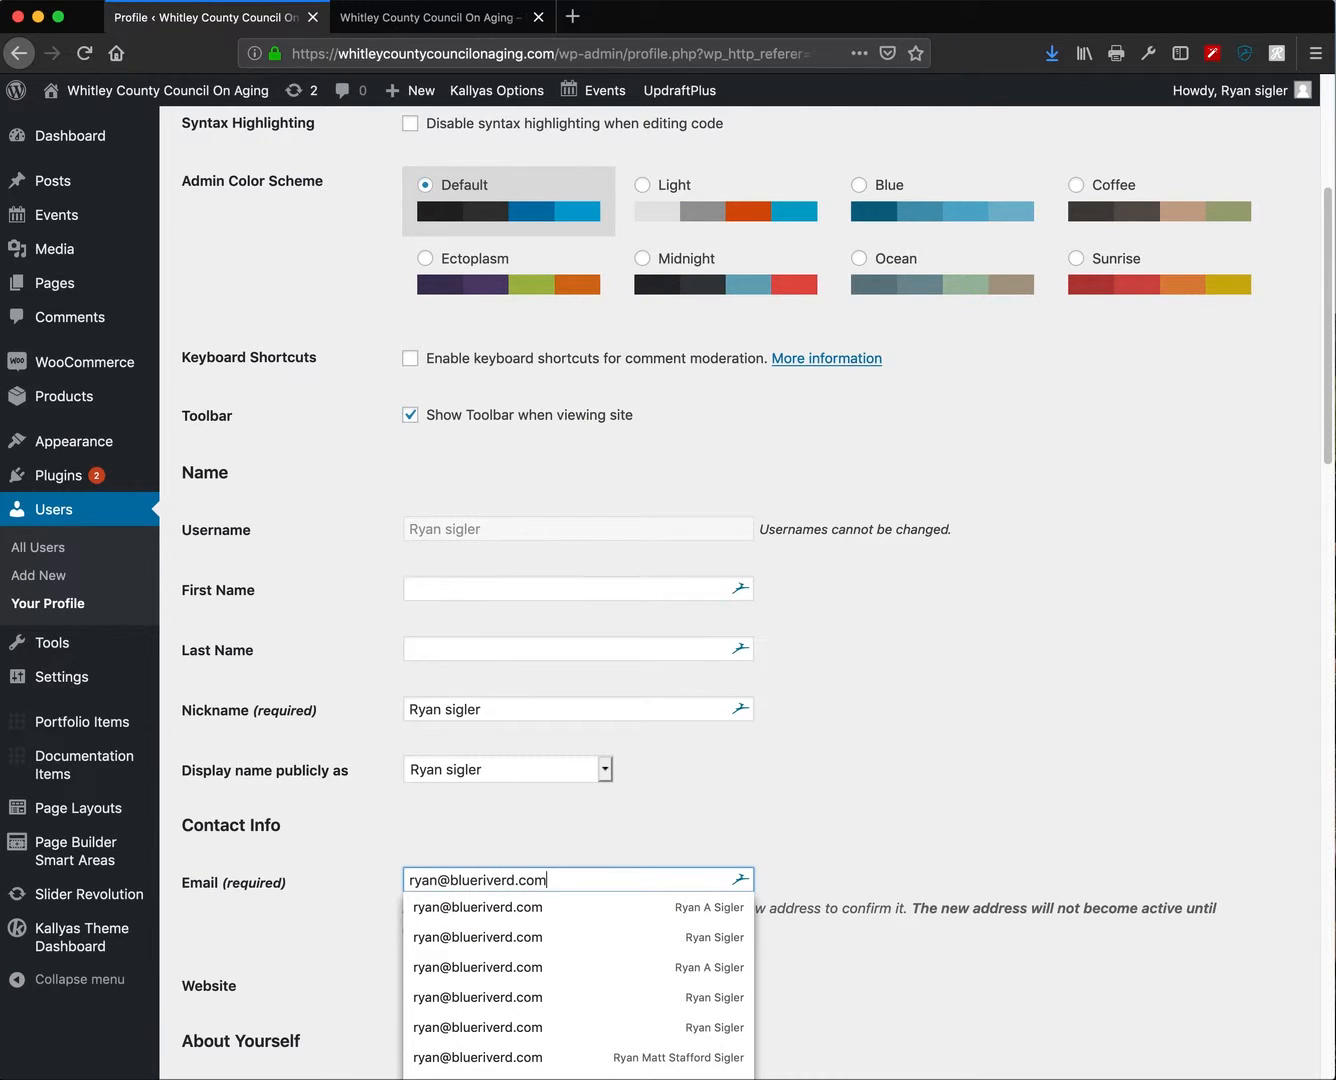
click(897, 750)
scroll(890, 772, down, 8)
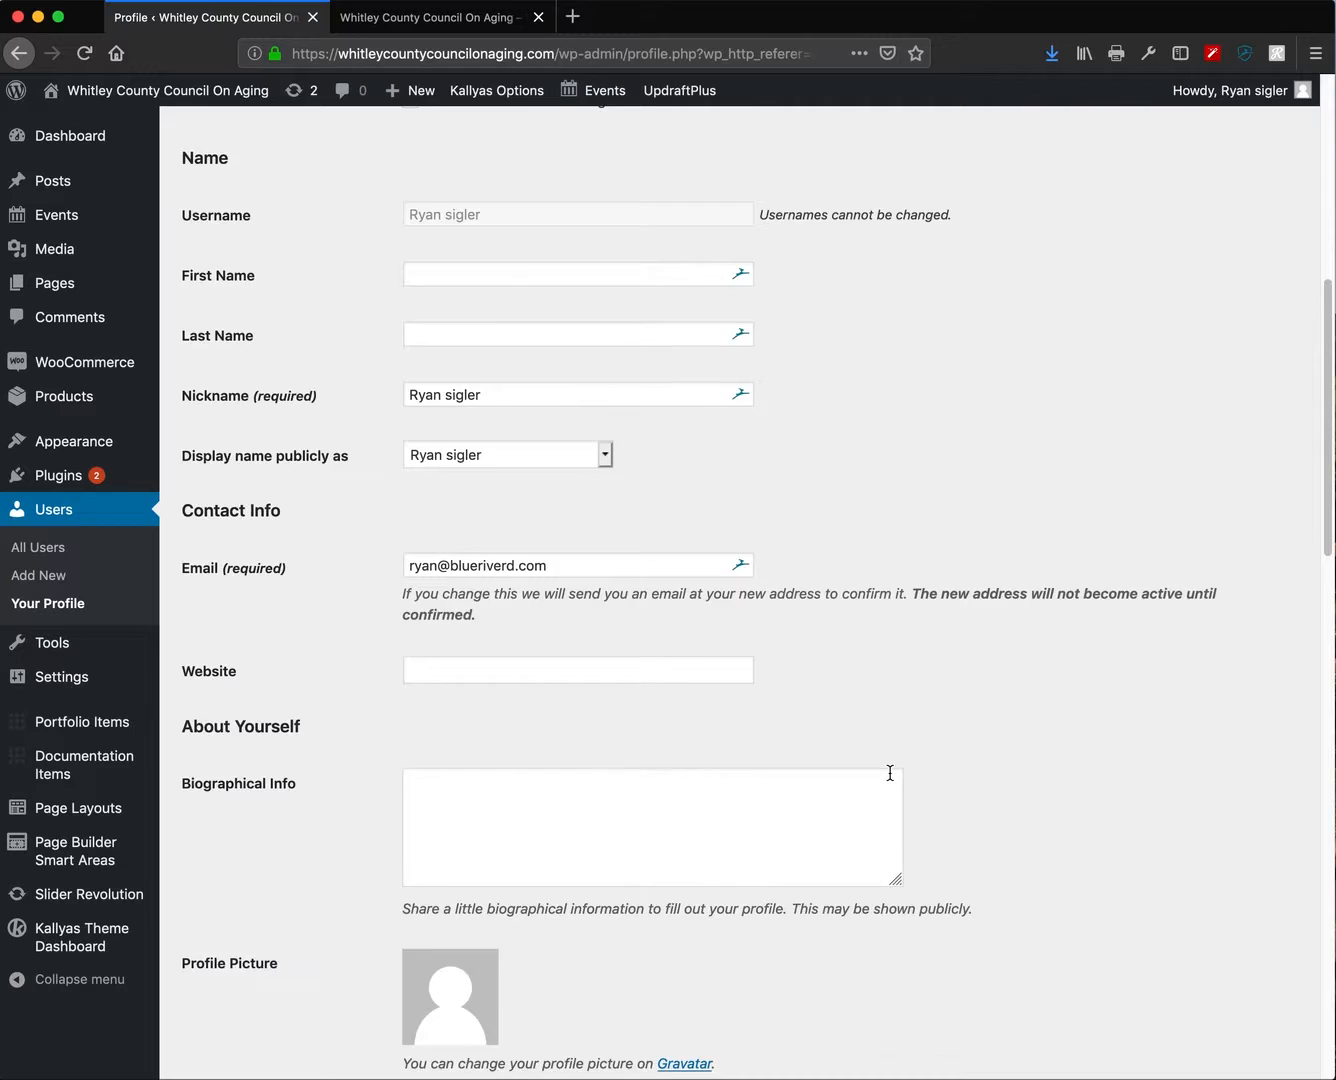
scroll(527, 918, down, 15)
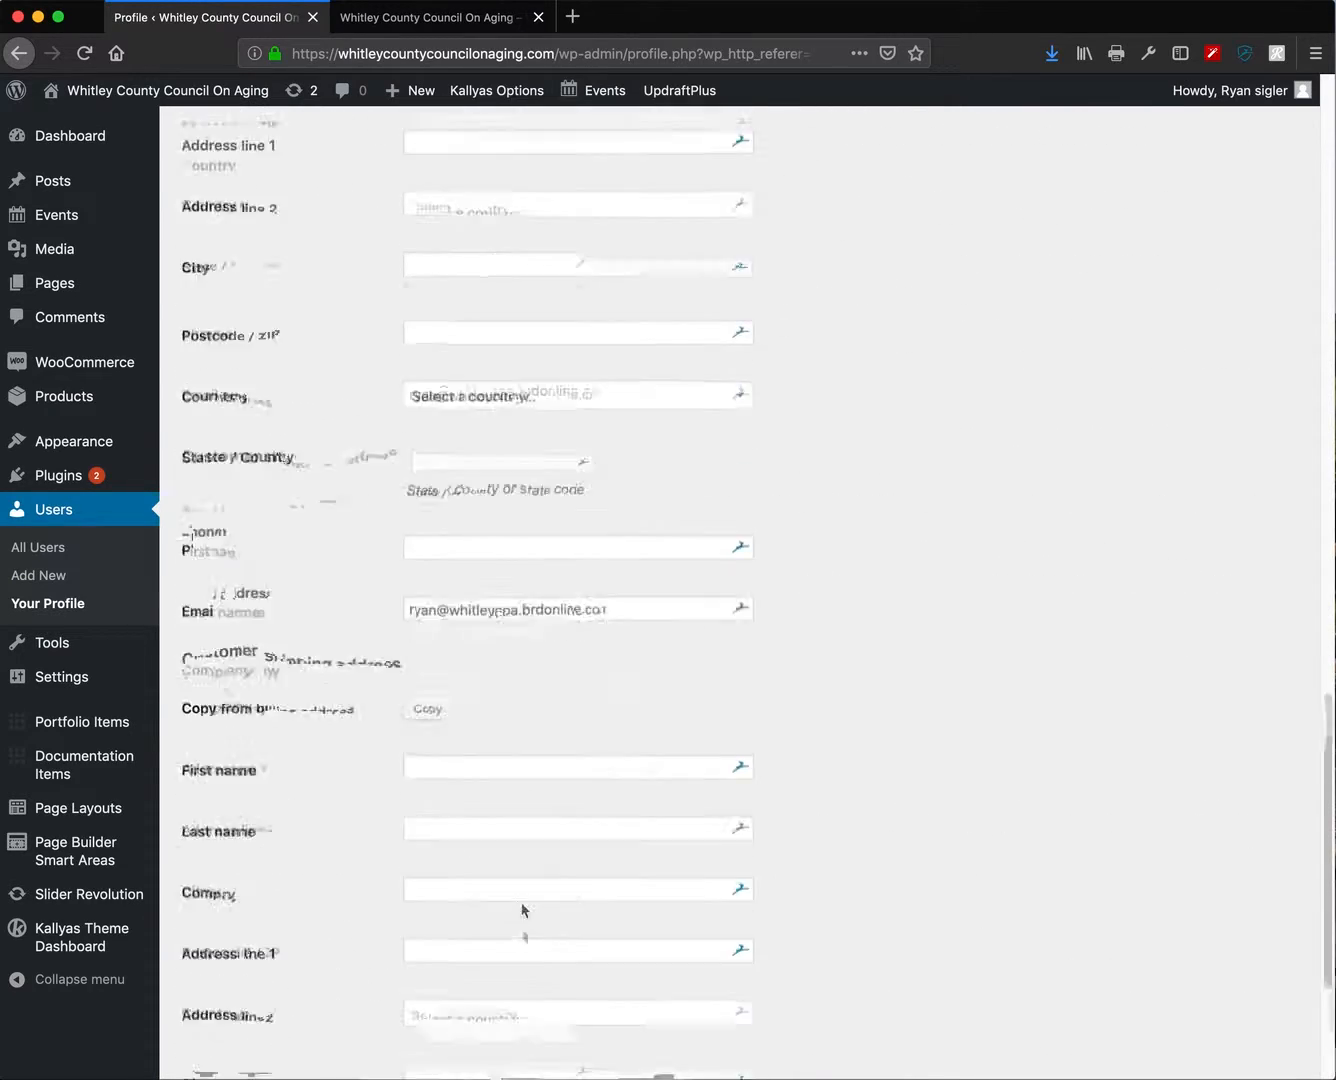
click(249, 977)
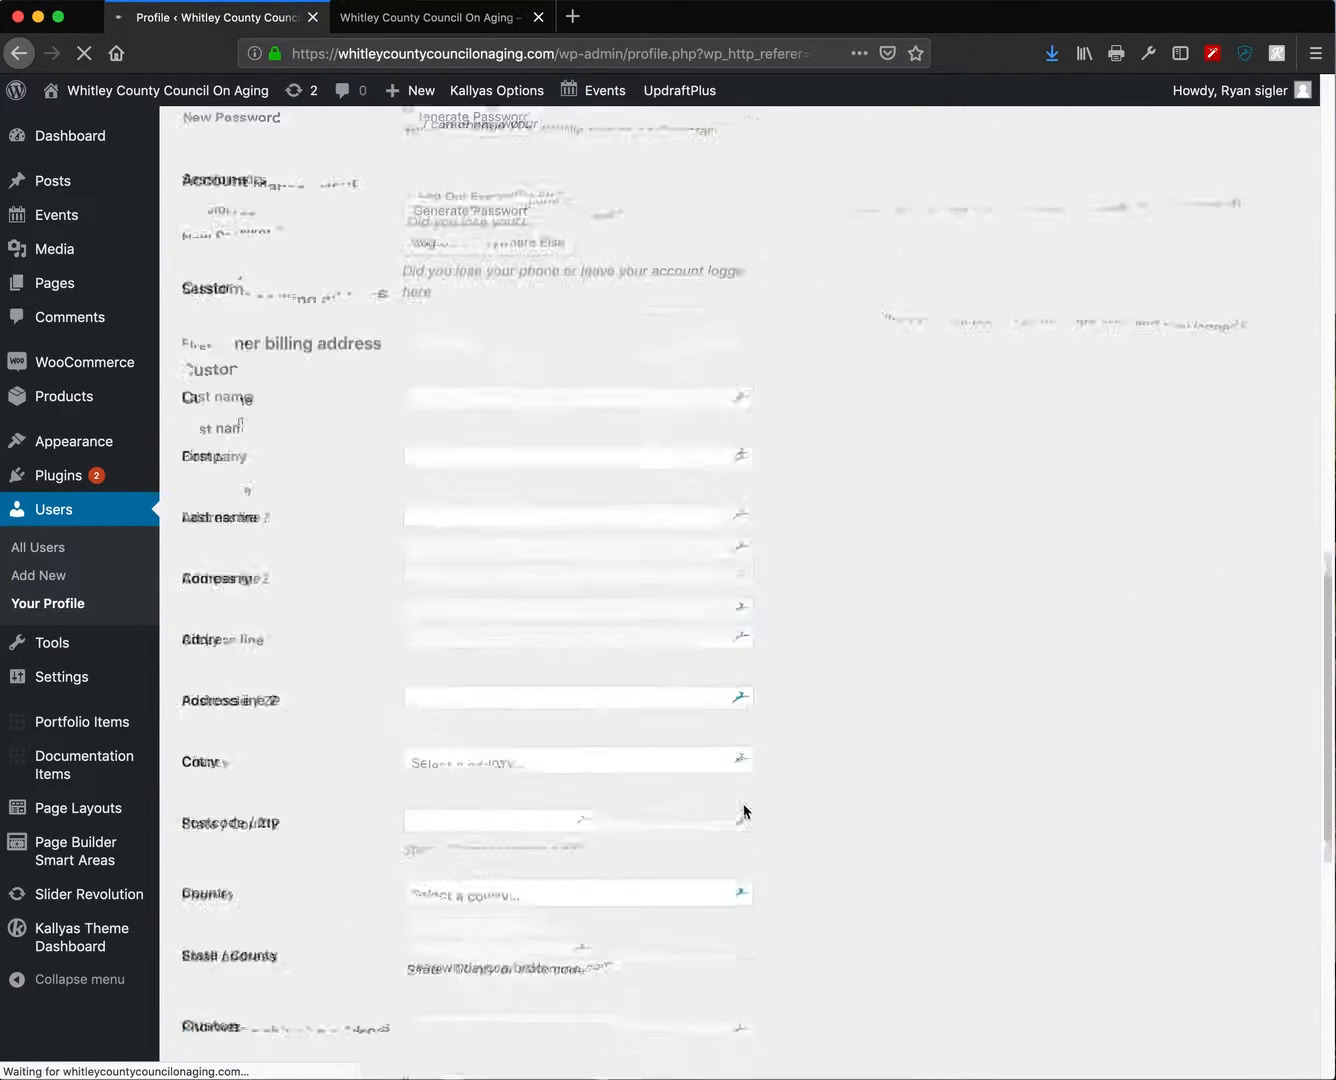
scroll(746, 800, up, 12)
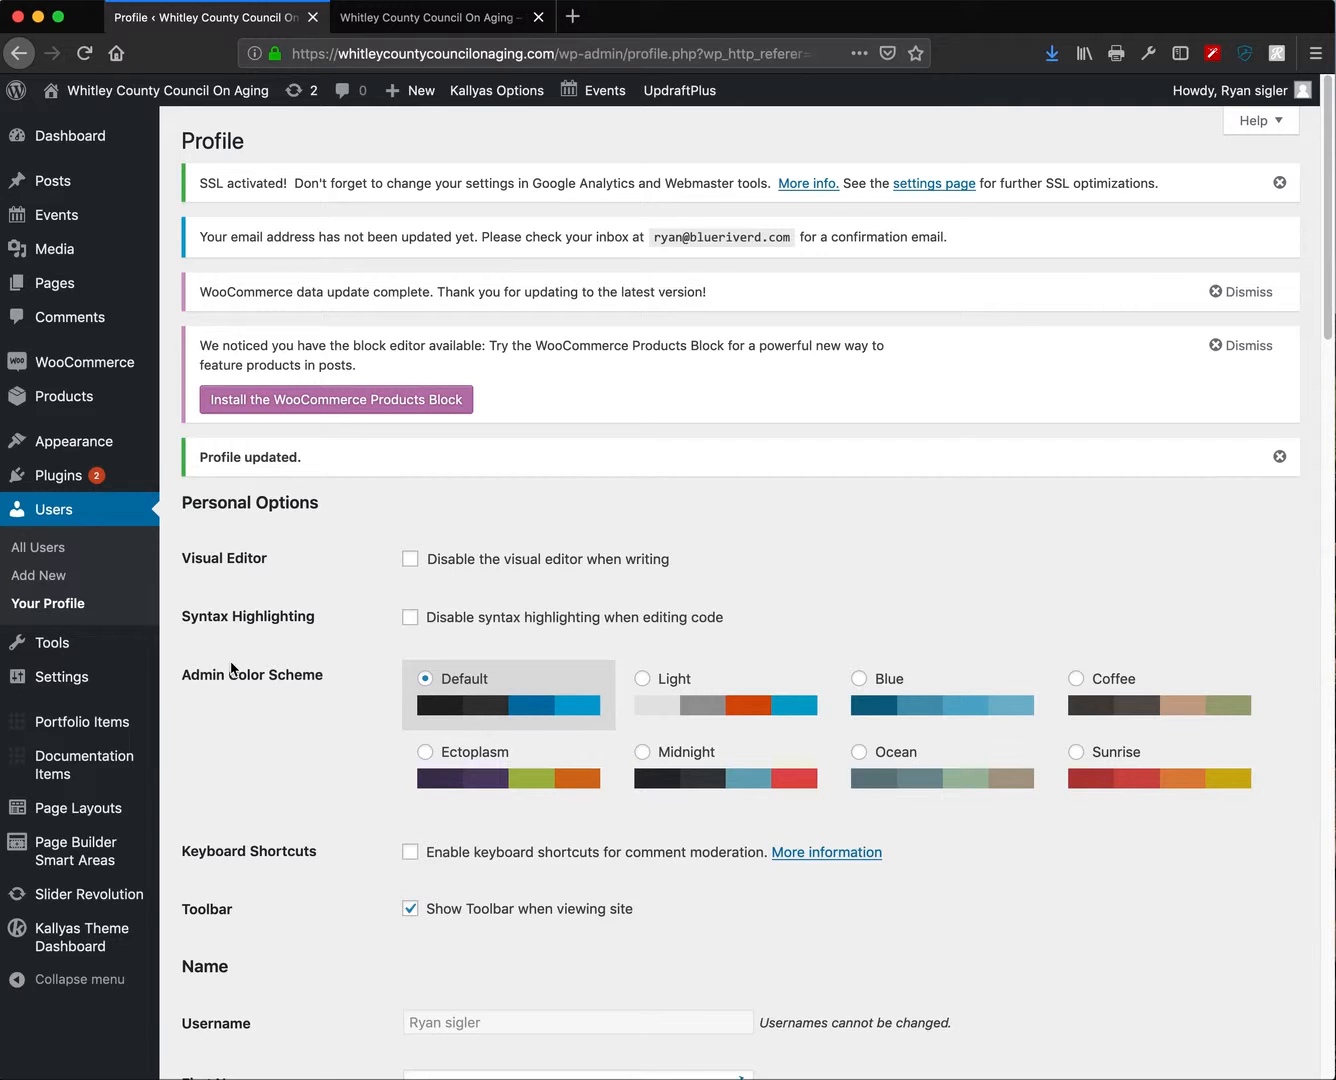
mouse_move(145, 754)
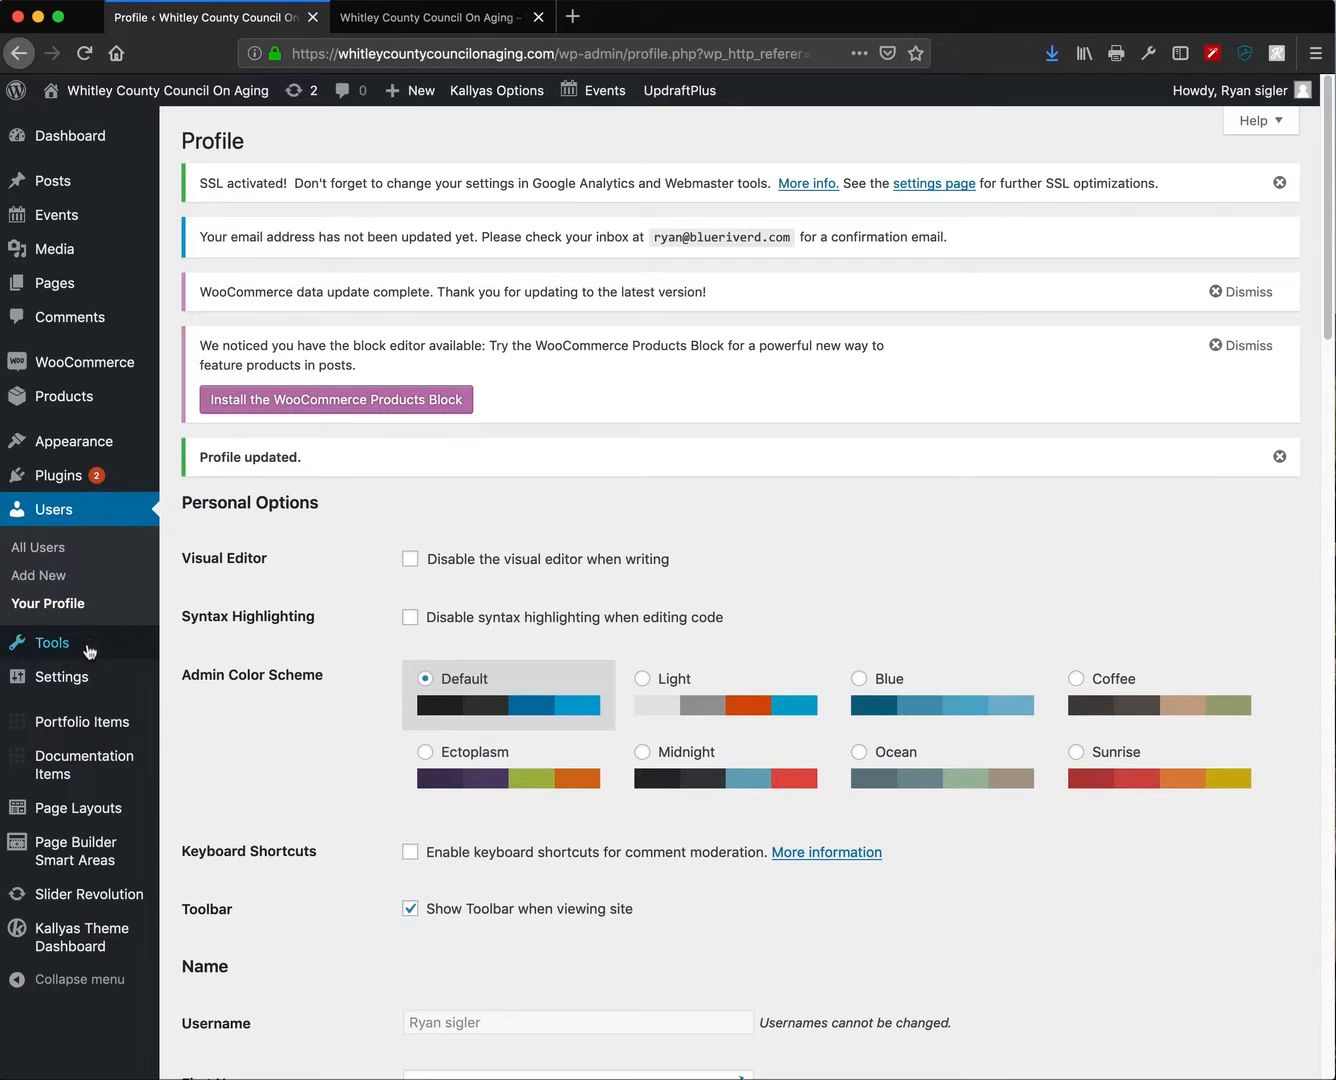
- Open the Kallyas General Options at Header - Logo options, showing the council logo at width 350
mouse_move(84, 936)
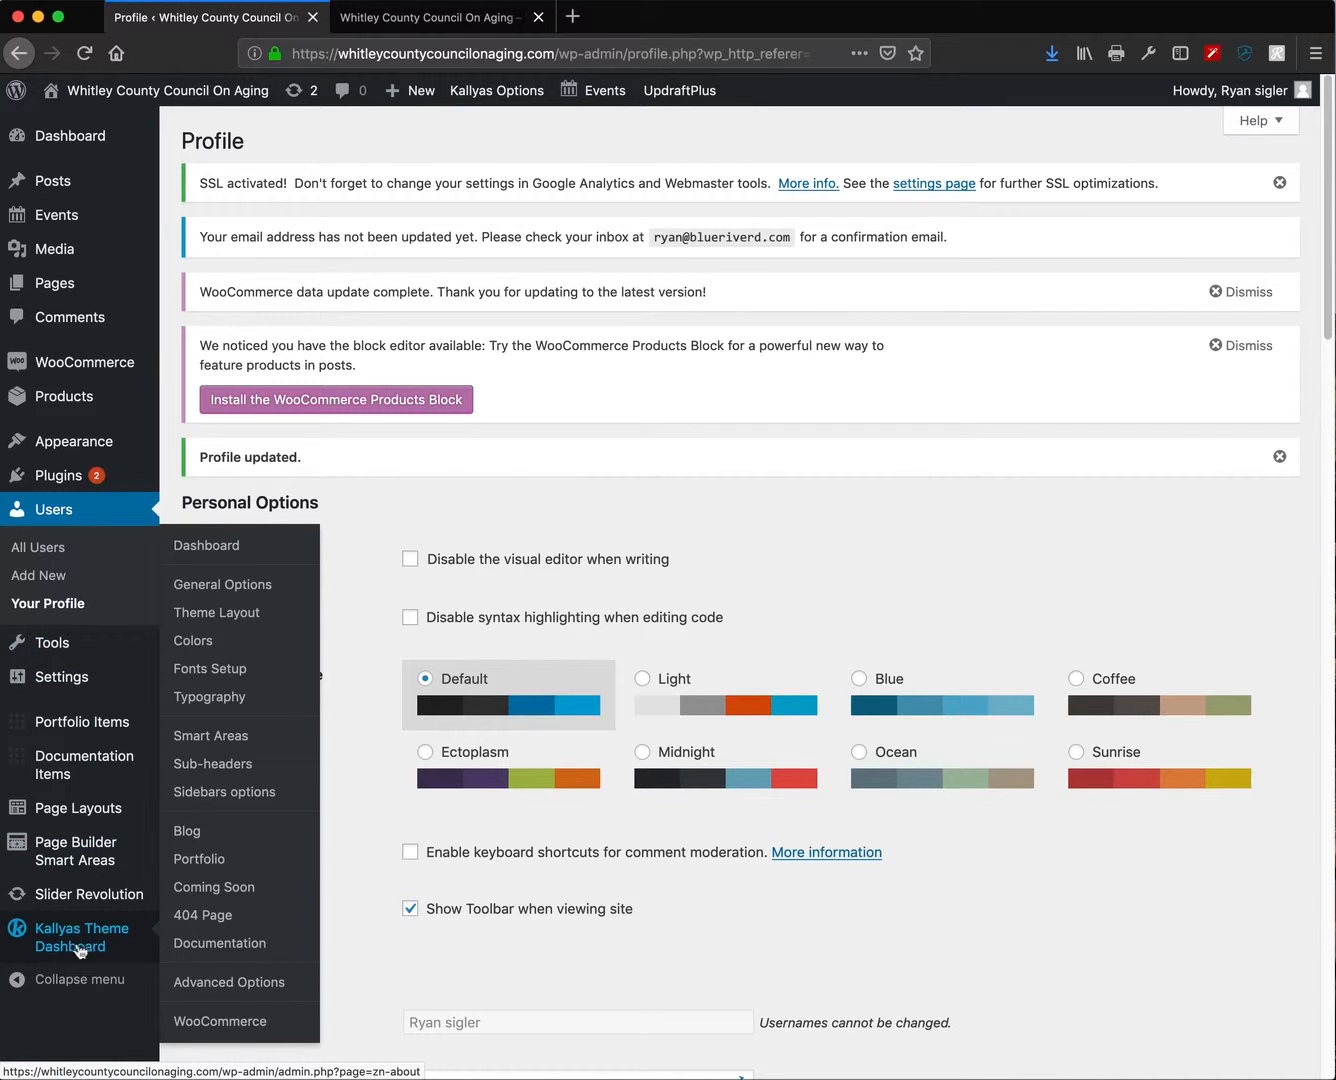
click(77, 943)
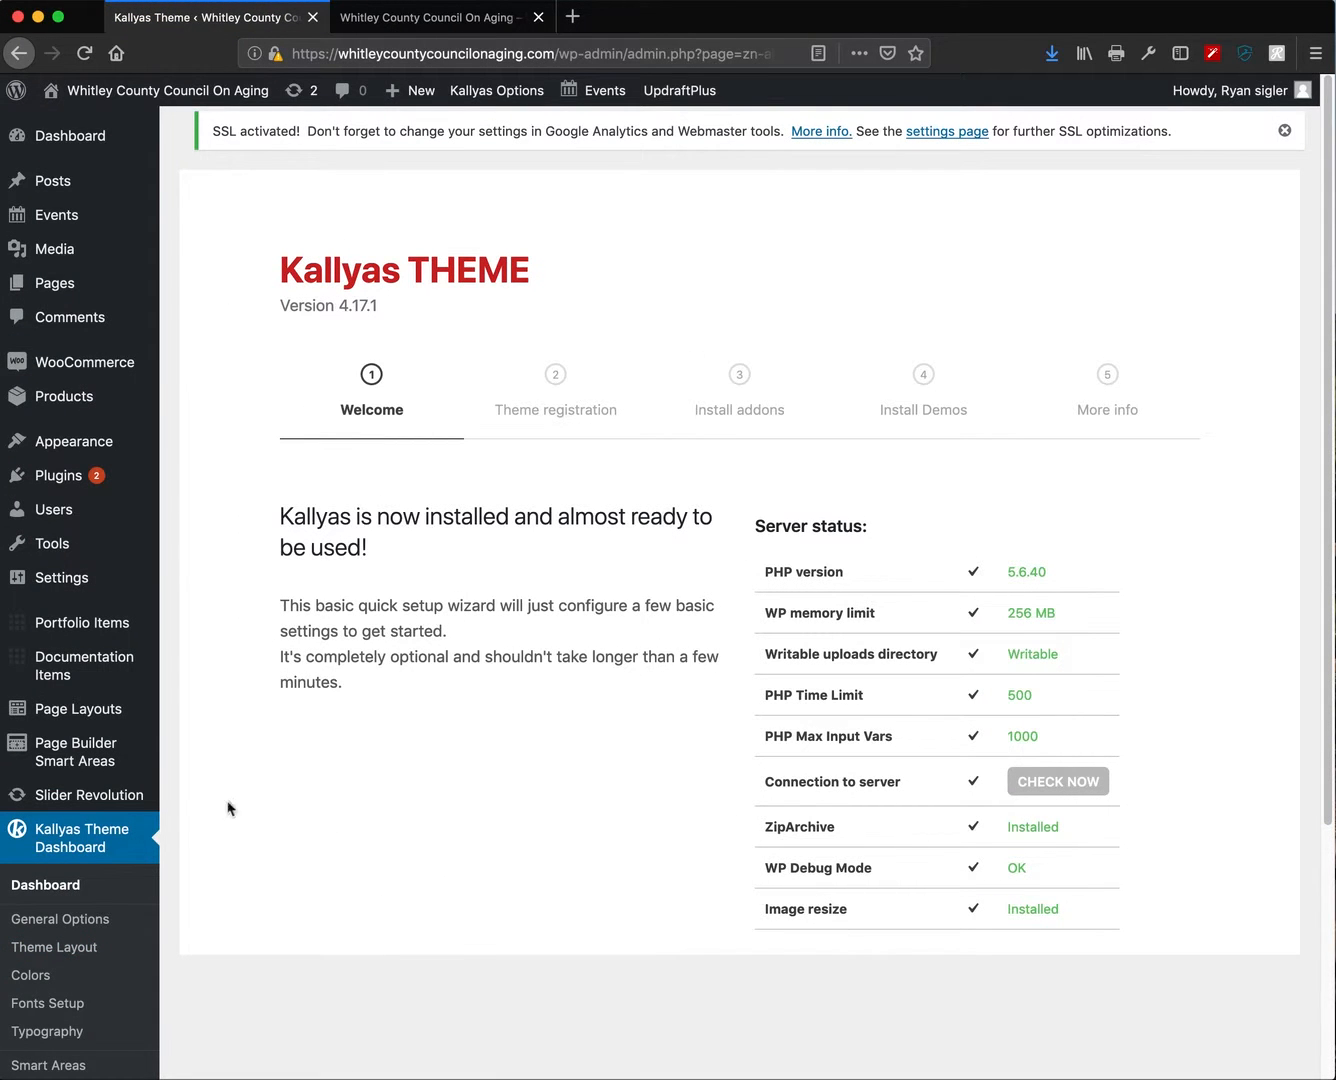
click(81, 928)
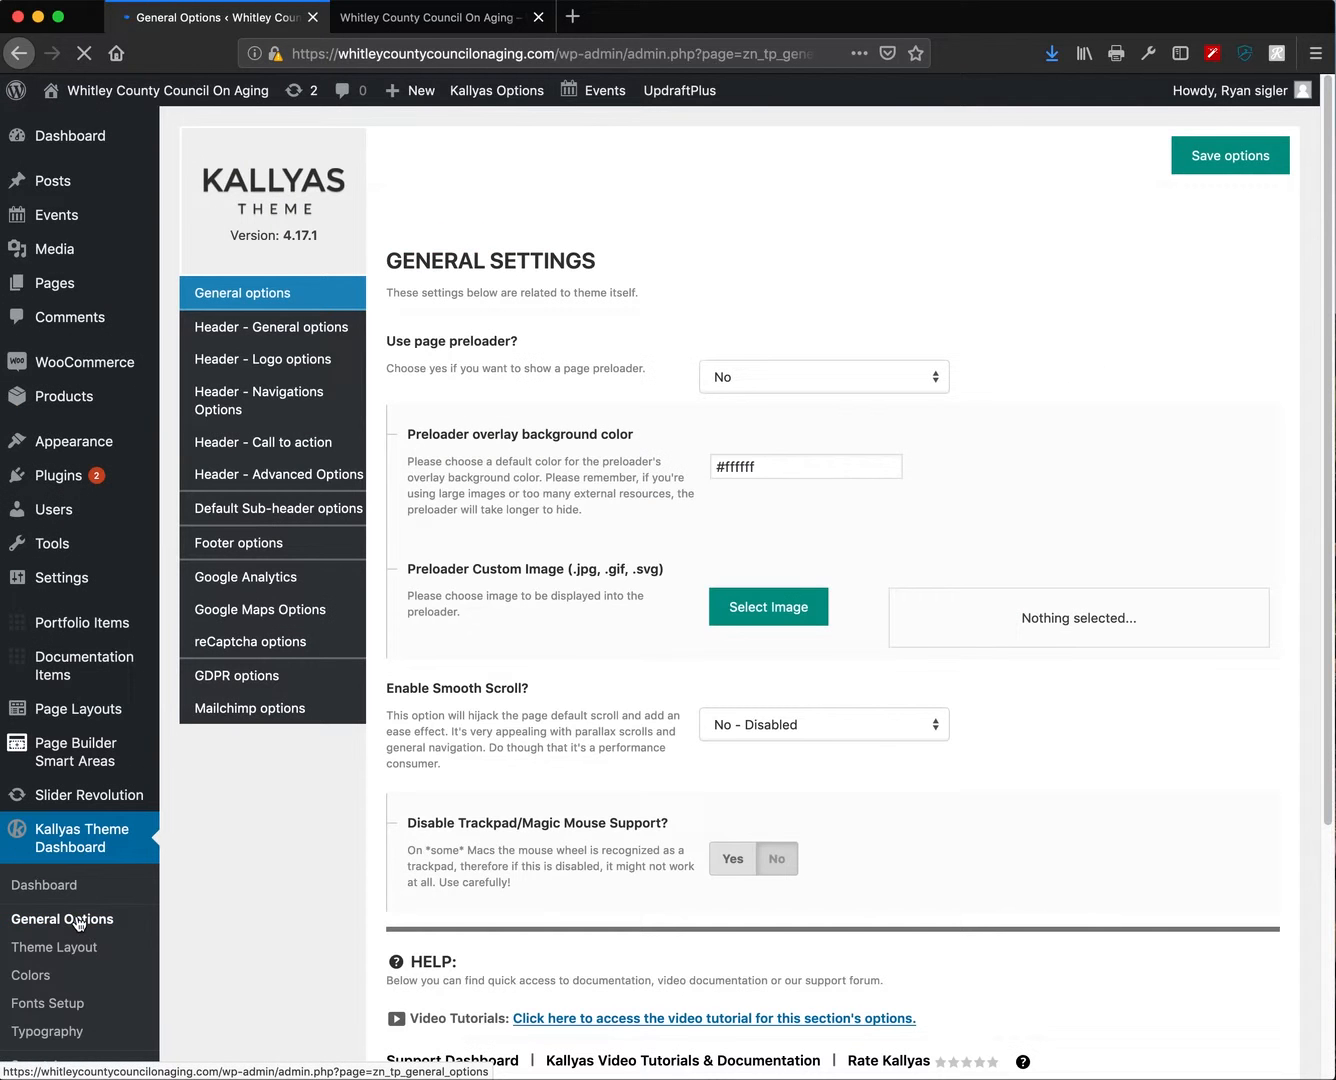
click(290, 326)
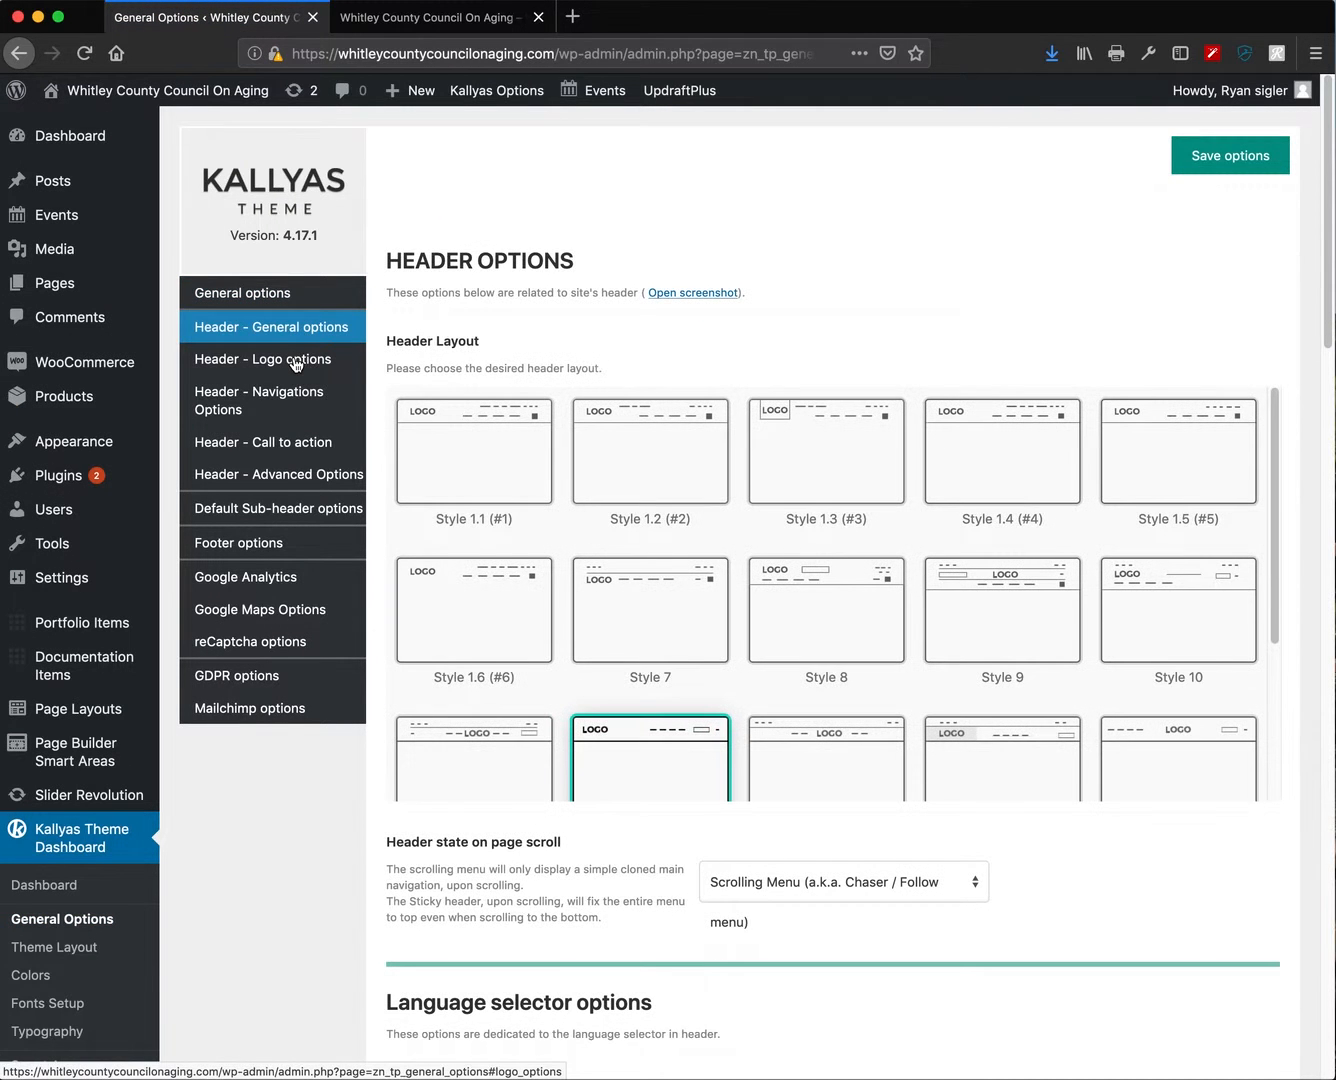
click(293, 363)
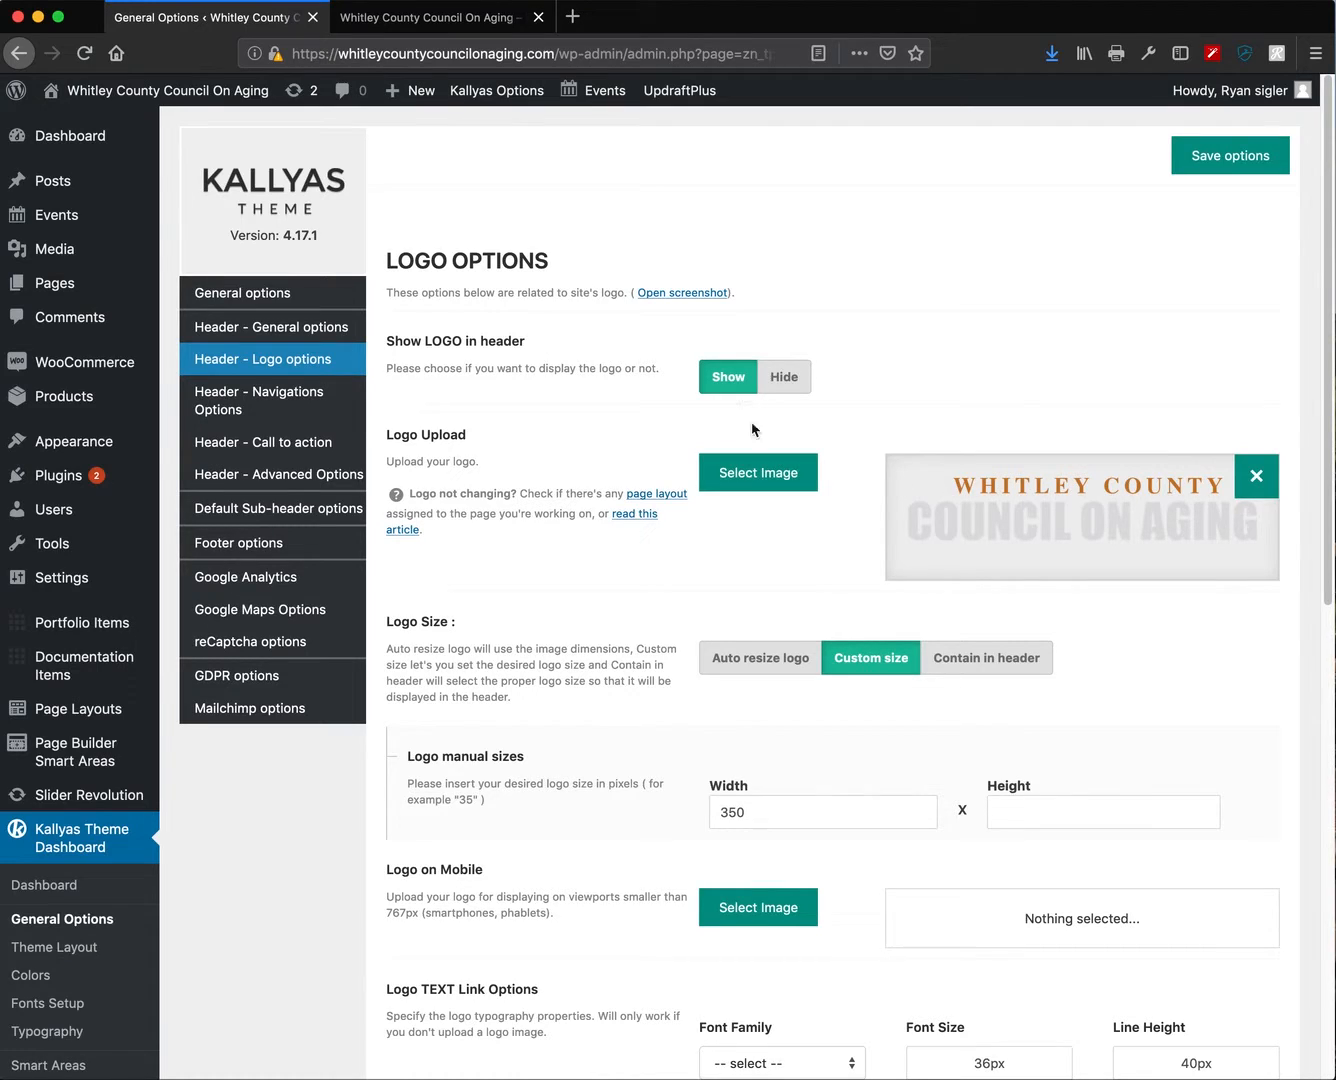
scroll(779, 561, down, 9)
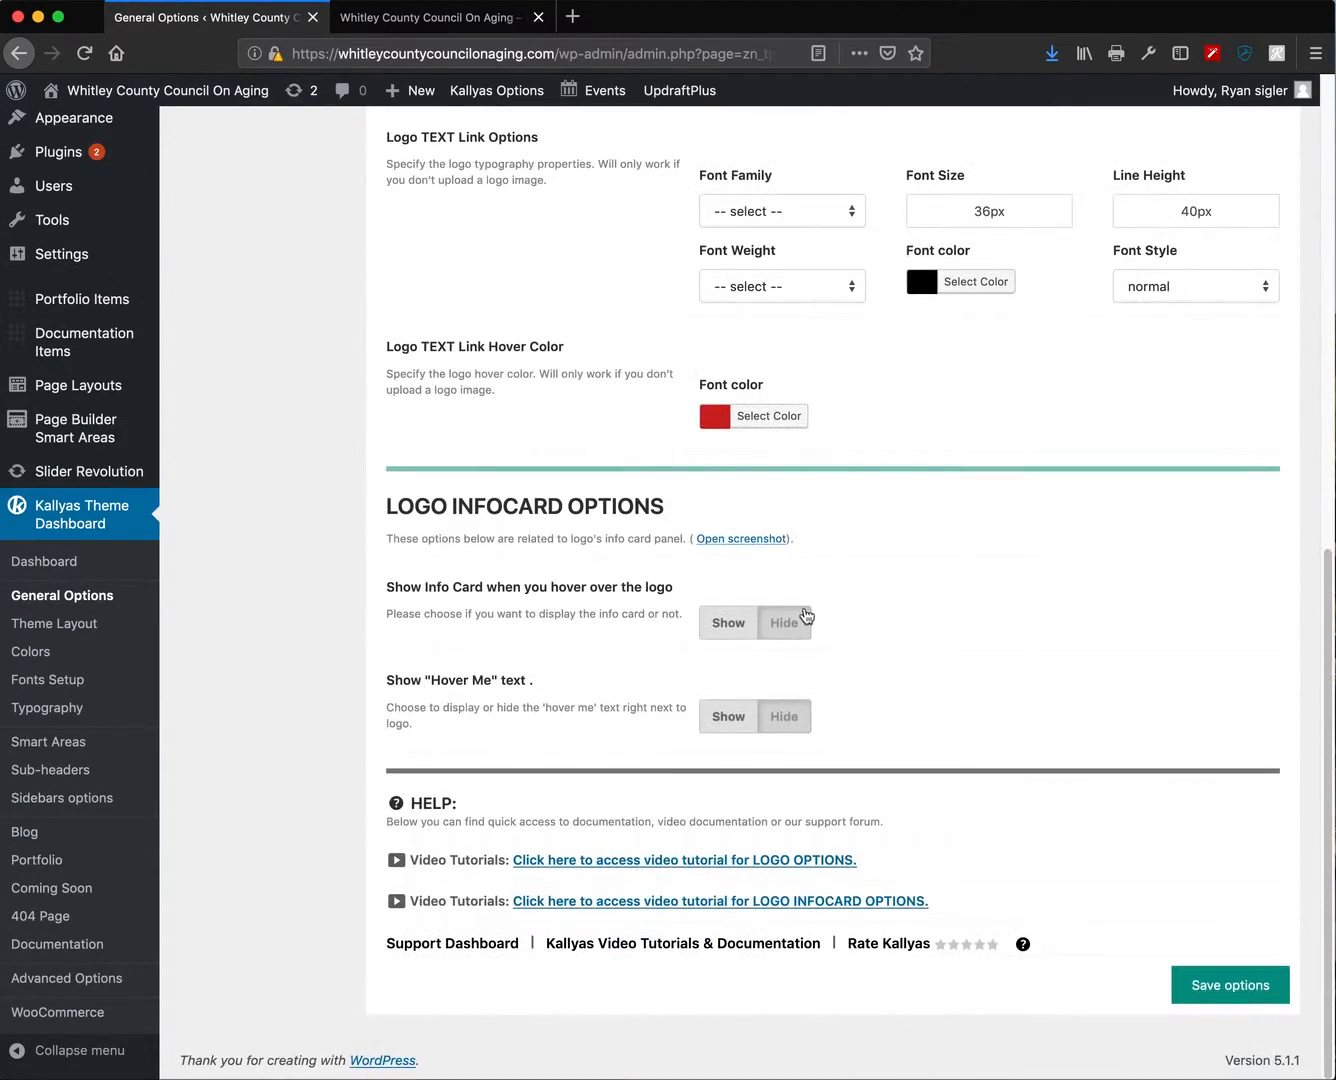
scroll(805, 614, up, 8)
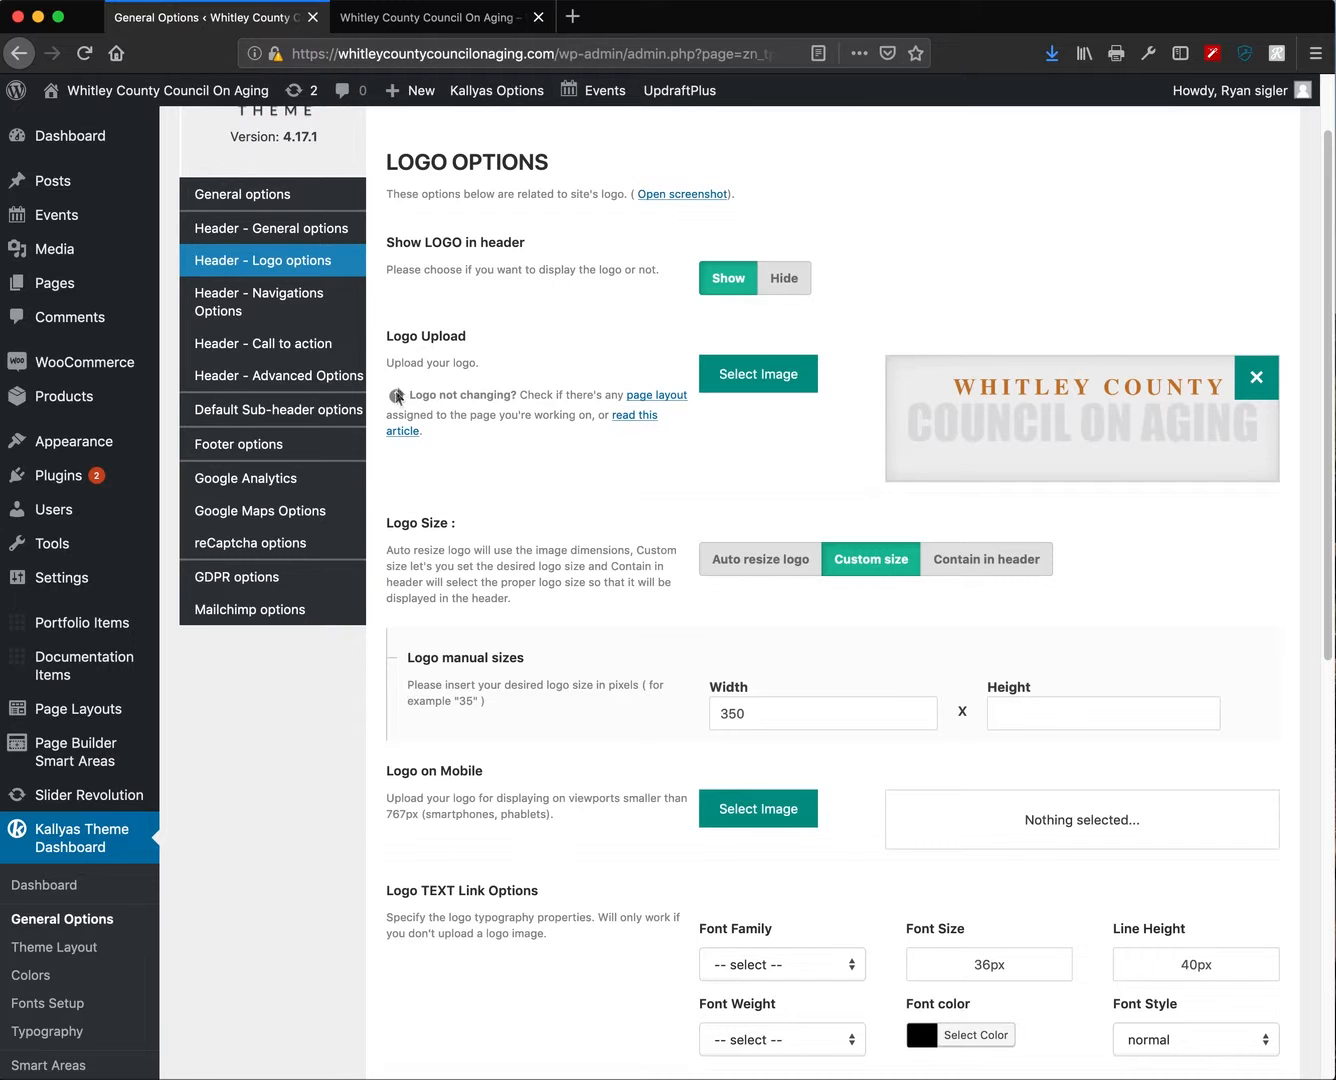
scroll(290, 430, down, 1)
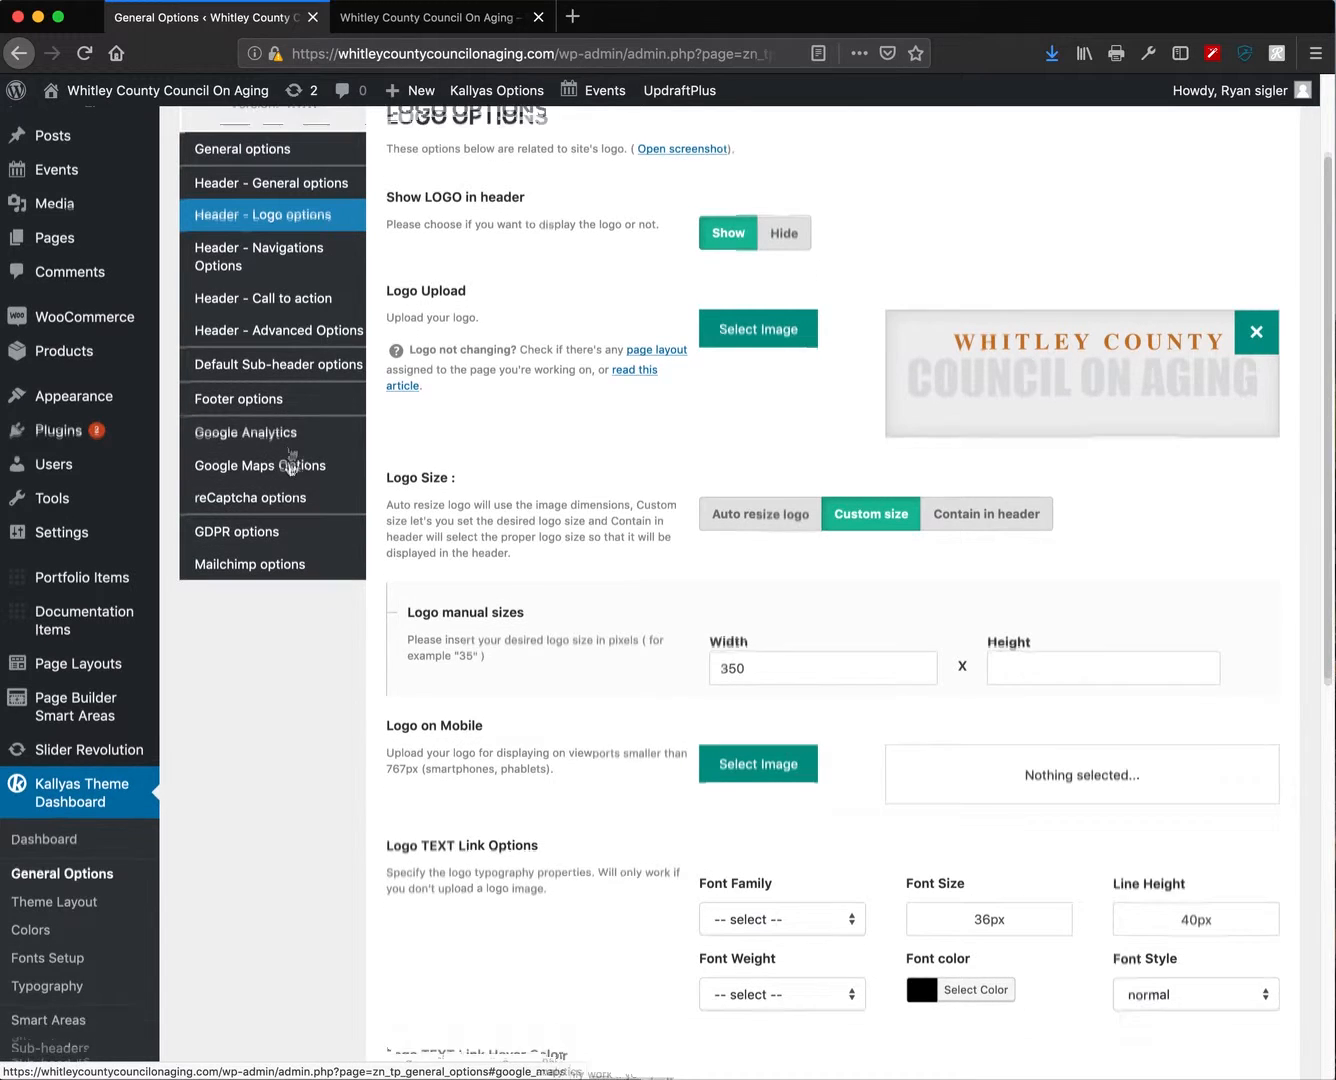
scroll(287, 463, down, 3)
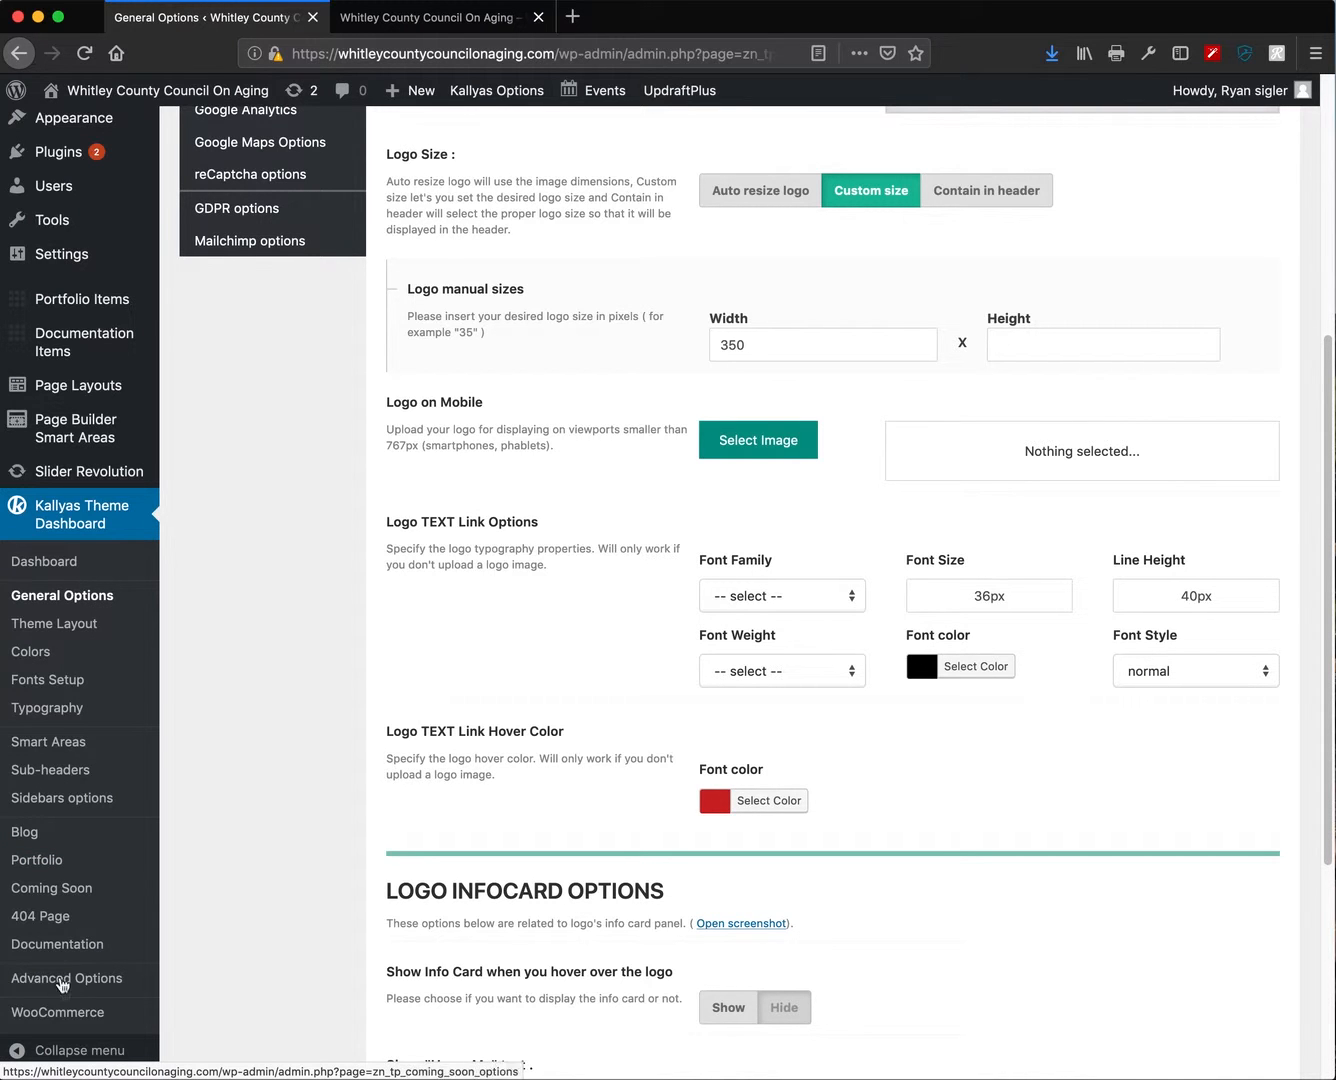
scroll(268, 609, up, 5)
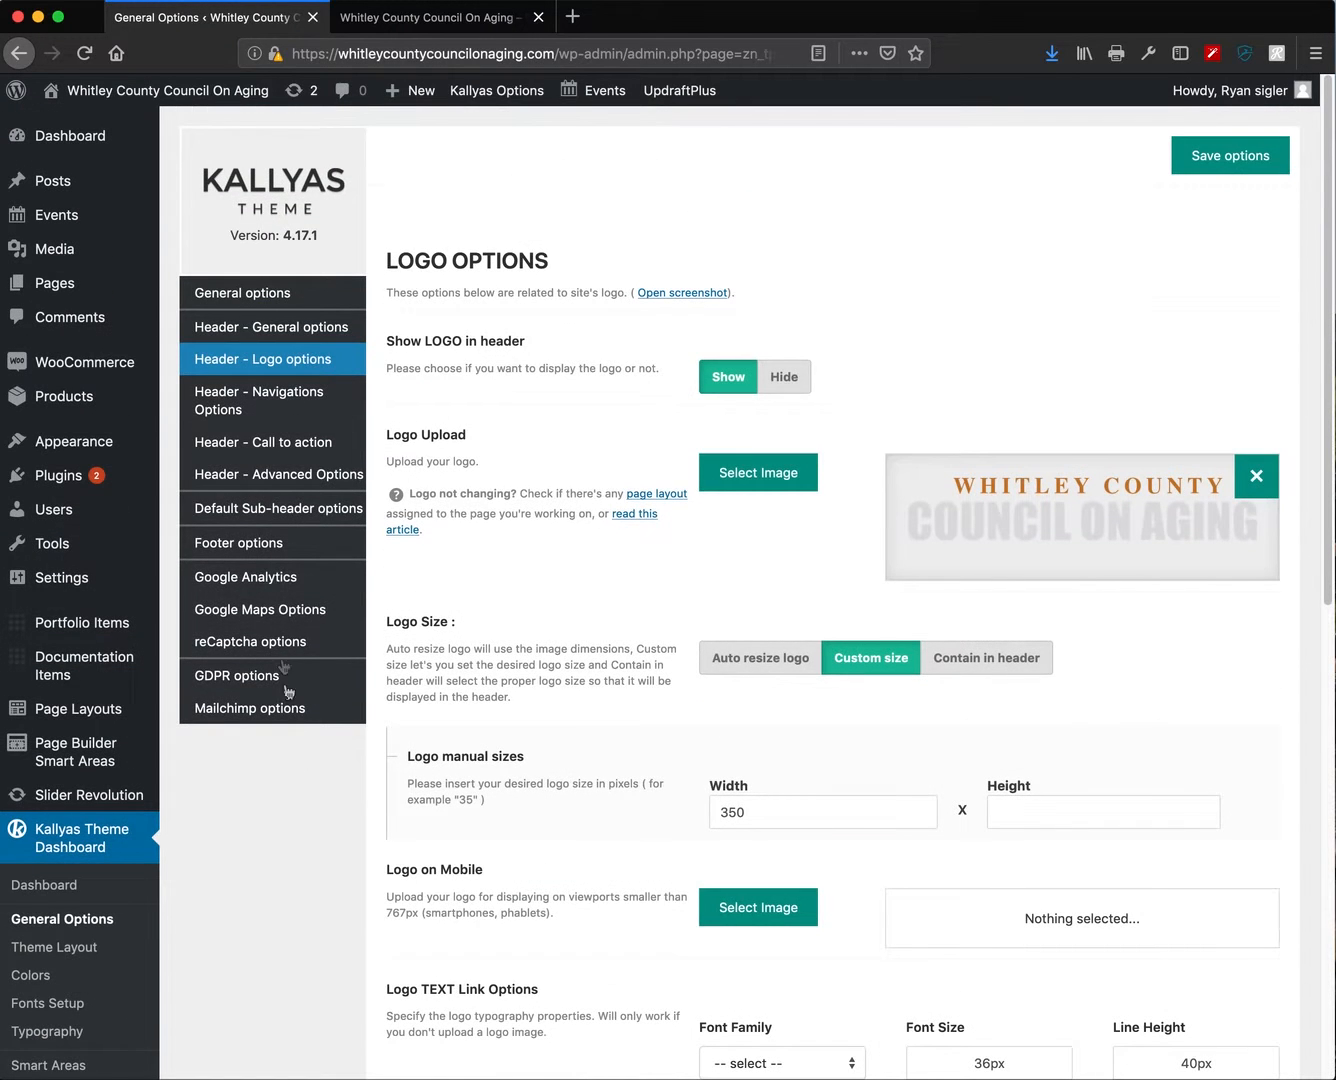
- Show the Header Navigation Options with Poppins 12px uppercase main menu and sub-menu fonts
click(262, 400)
scroll(1094, 805, down, 8)
scroll(1095, 790, up, 4)
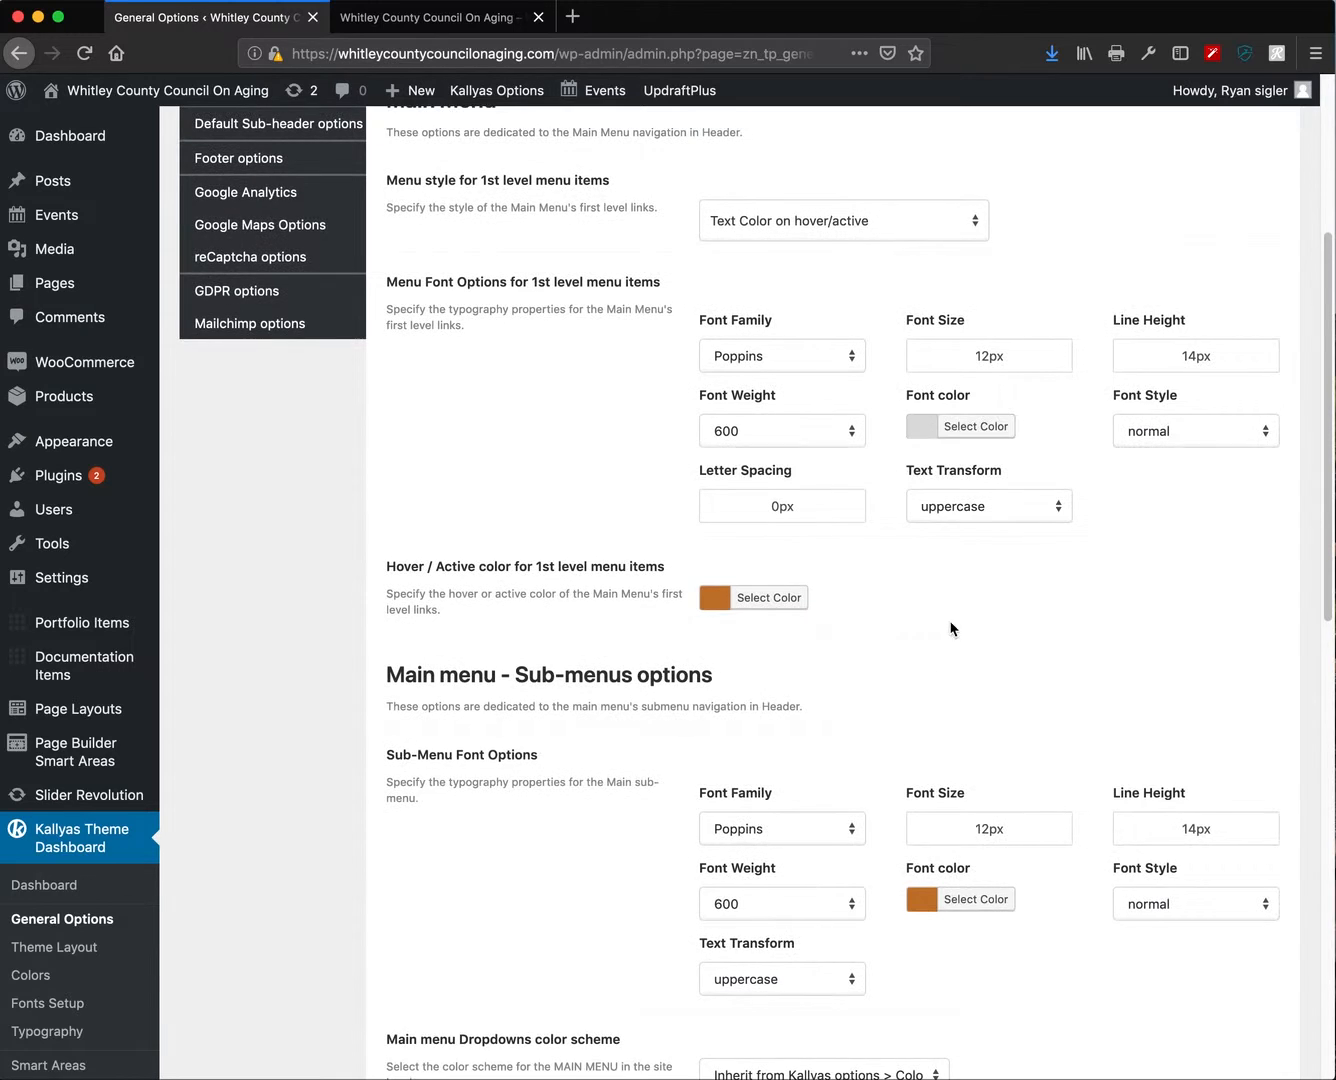
scroll(918, 447, up, 1)
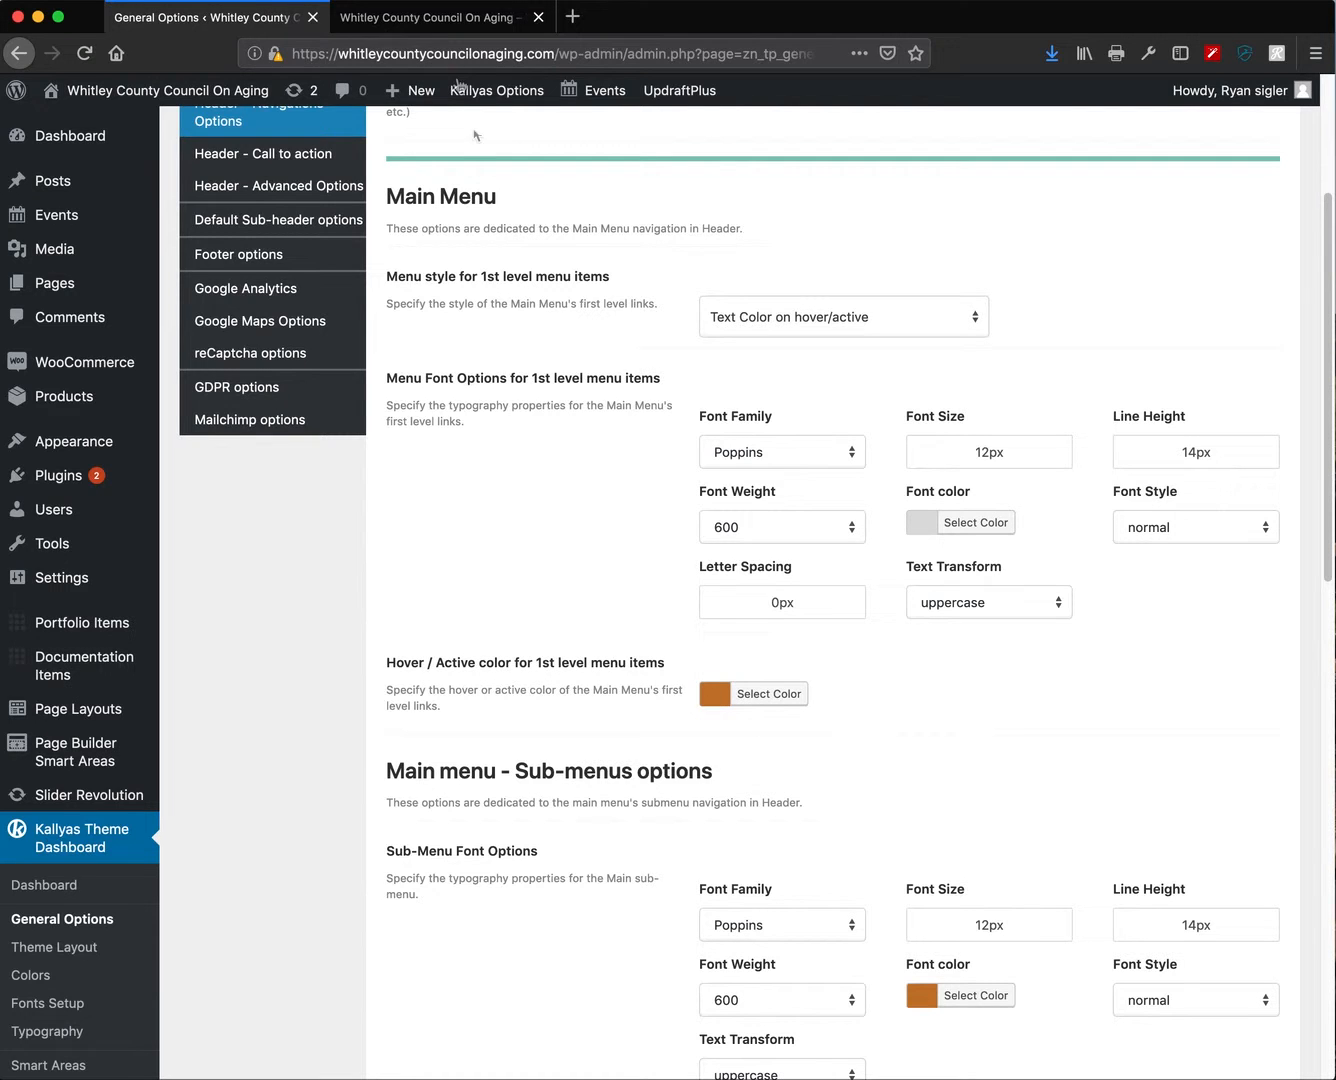
- Check the menu on the live site, then return to the theme options page
click(430, 17)
mouse_move(872, 212)
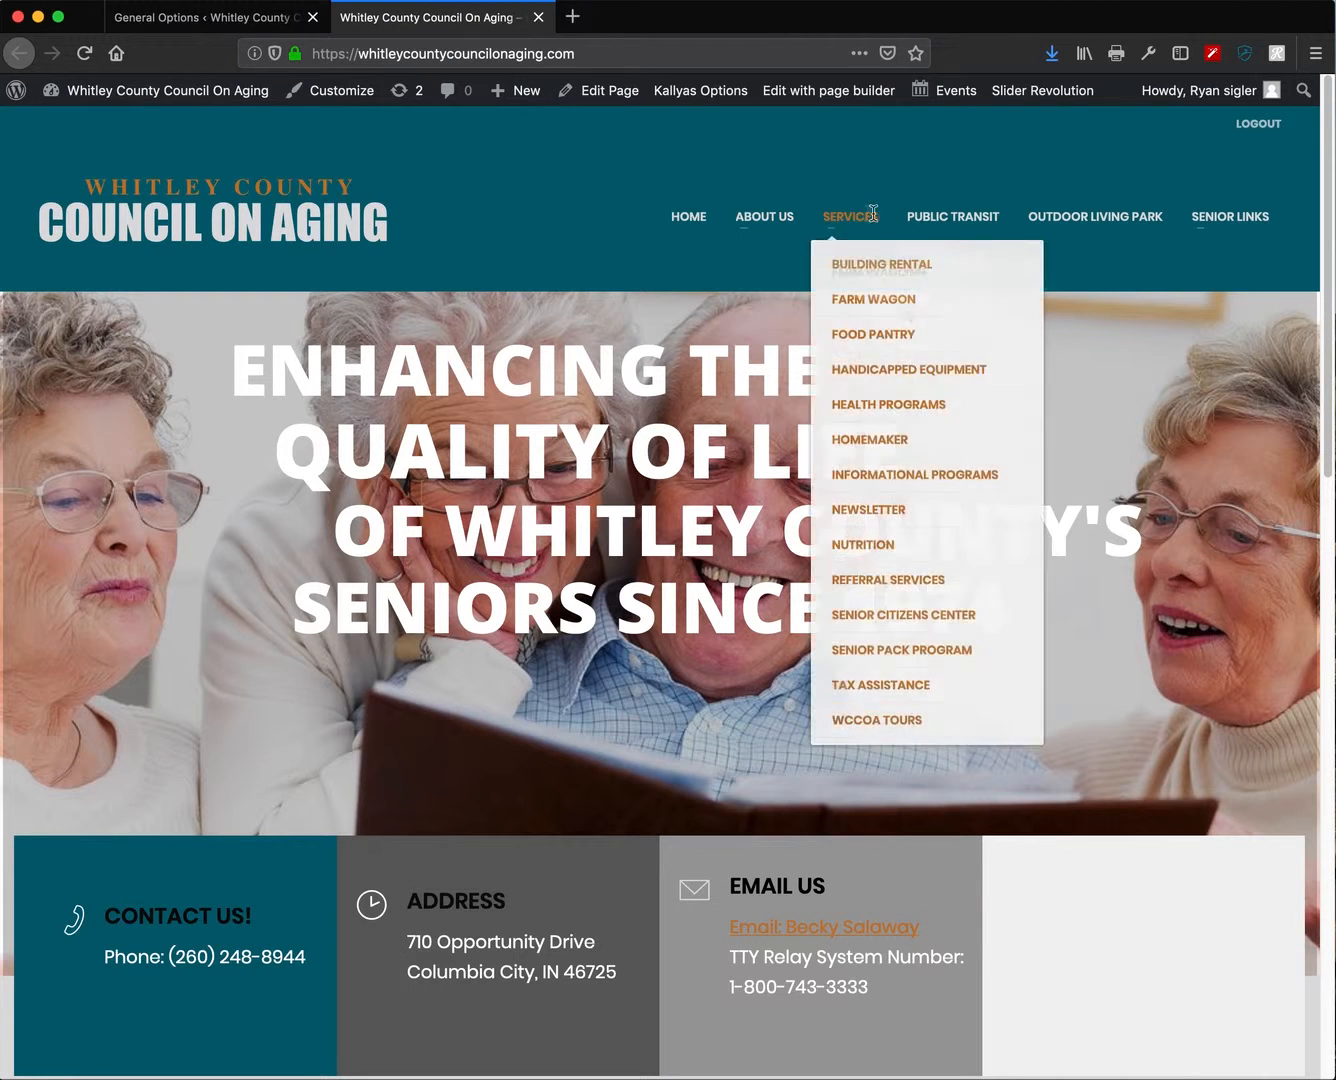
click(237, 27)
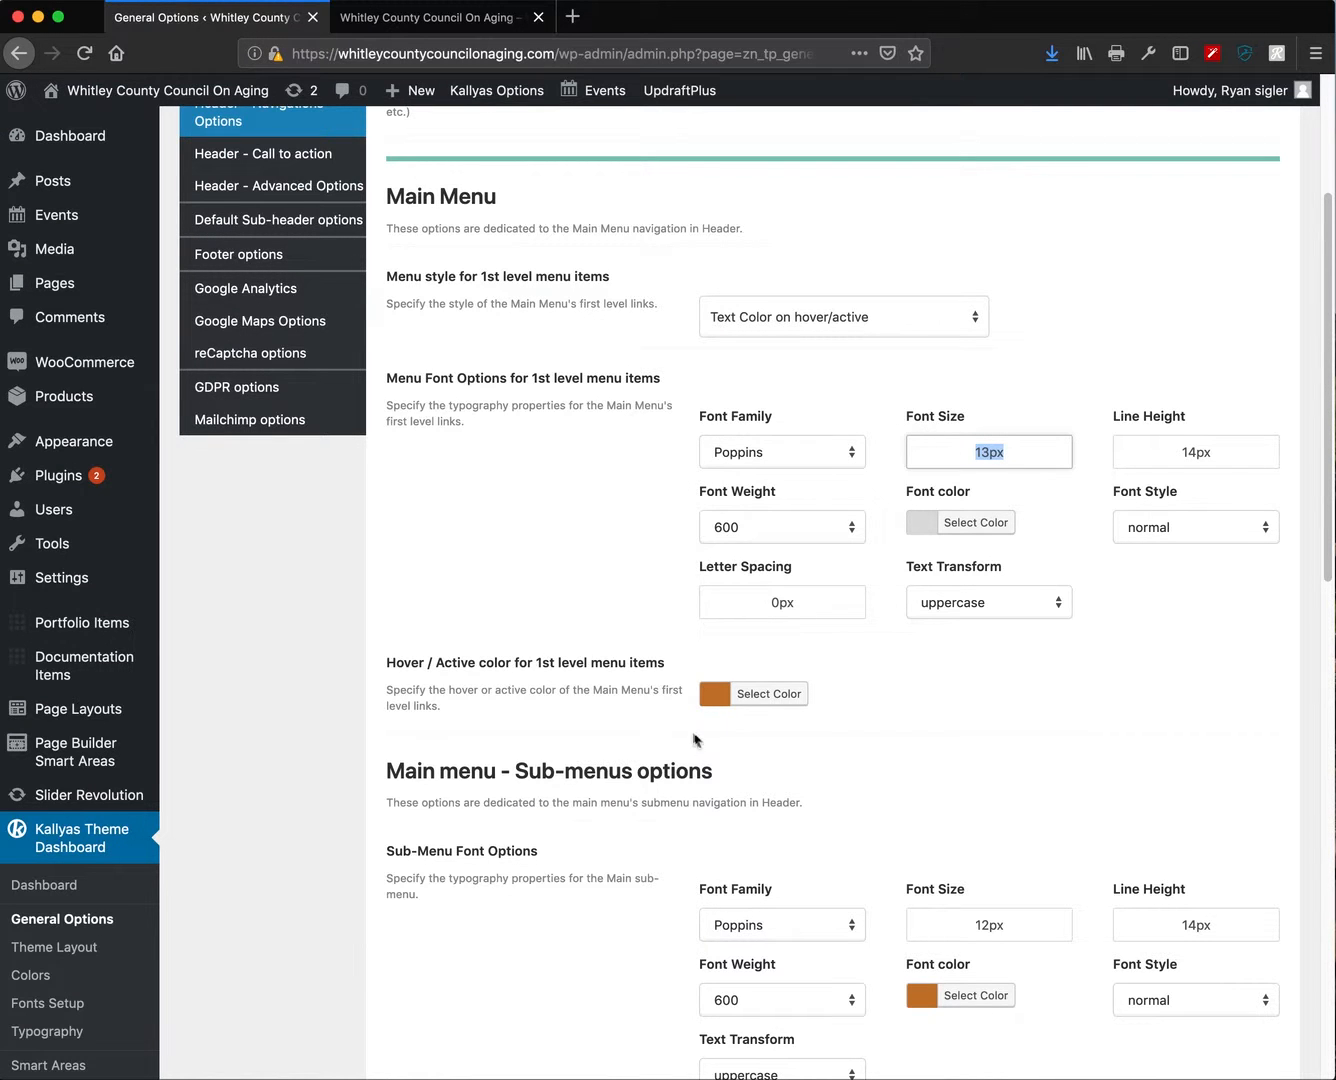
scroll(871, 808, down, 15)
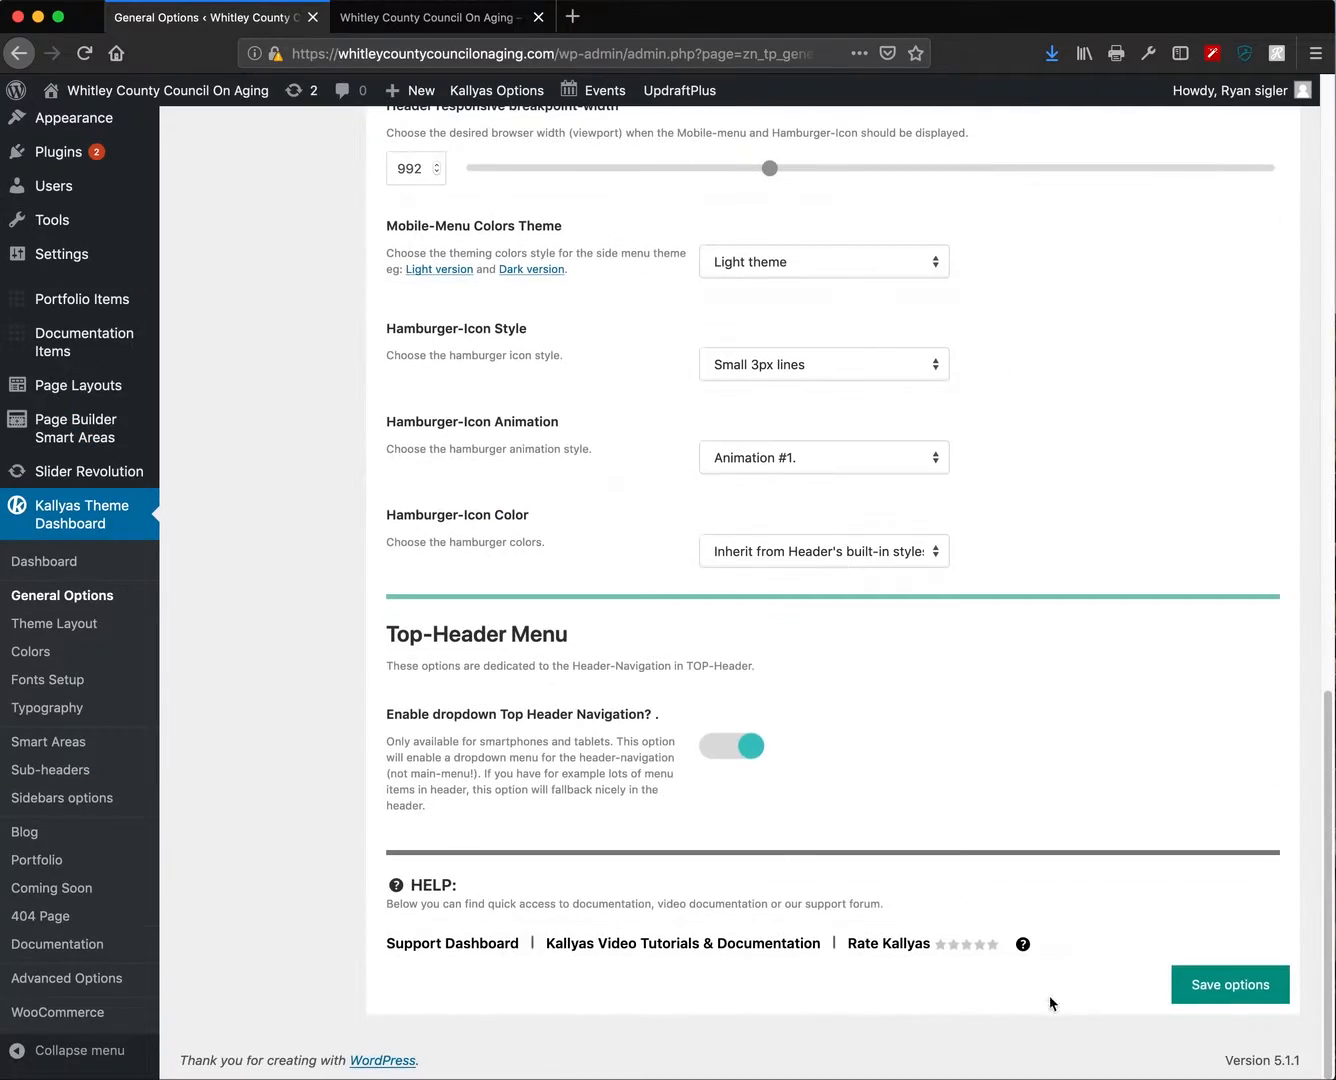
- Save the theme options with main menu and sub-menu font sizes at 13px
click(1205, 980)
scroll(1005, 740, up, 5)
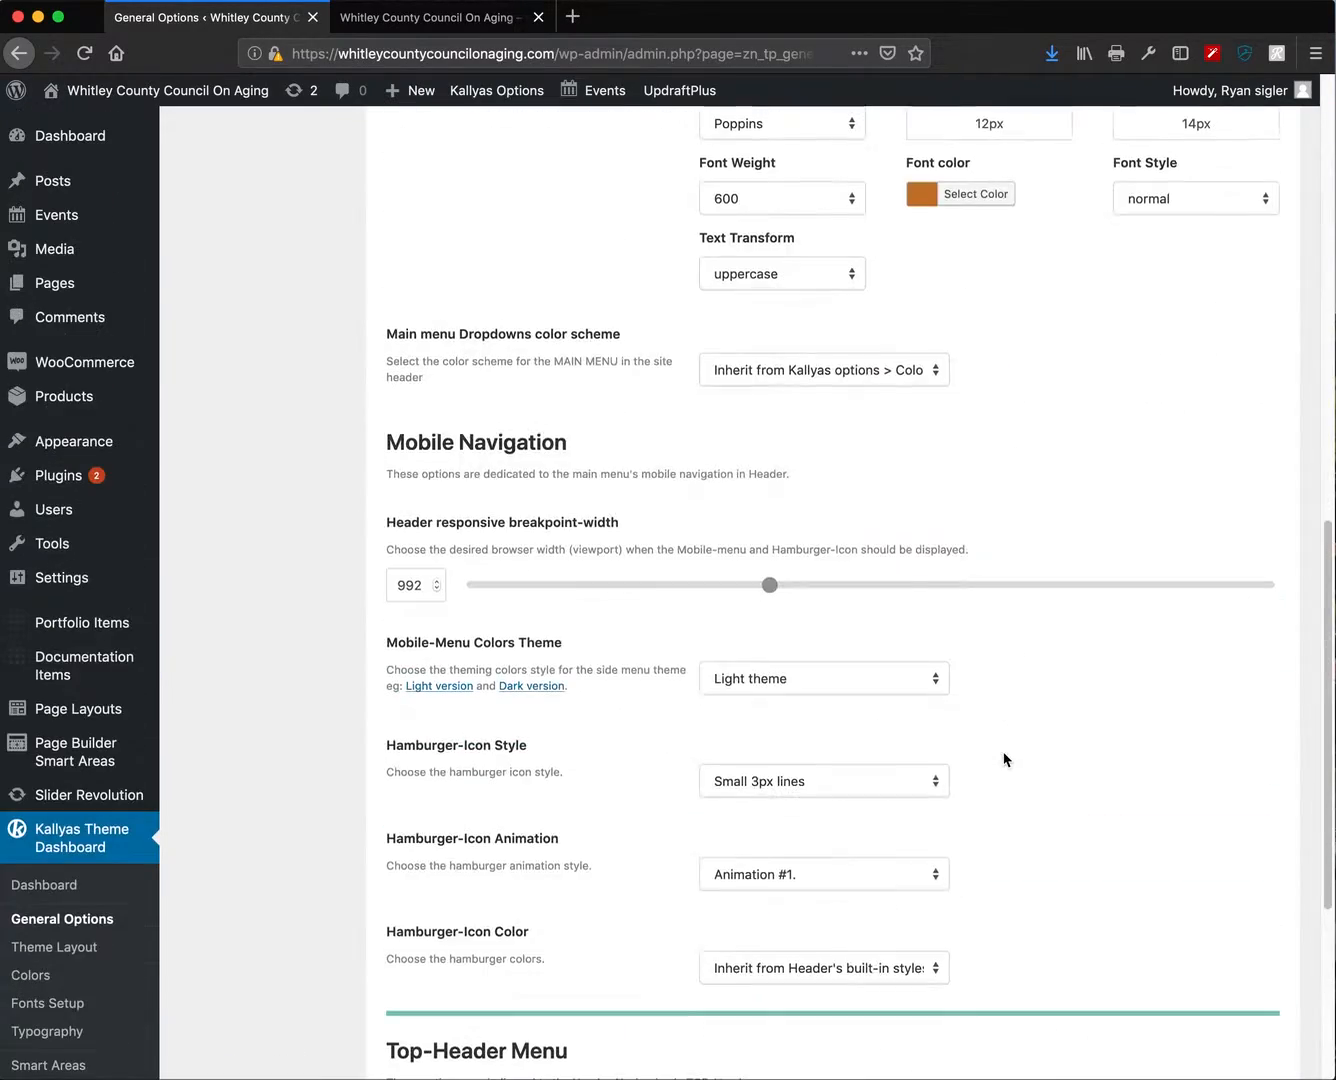
scroll(1005, 759, up, 2)
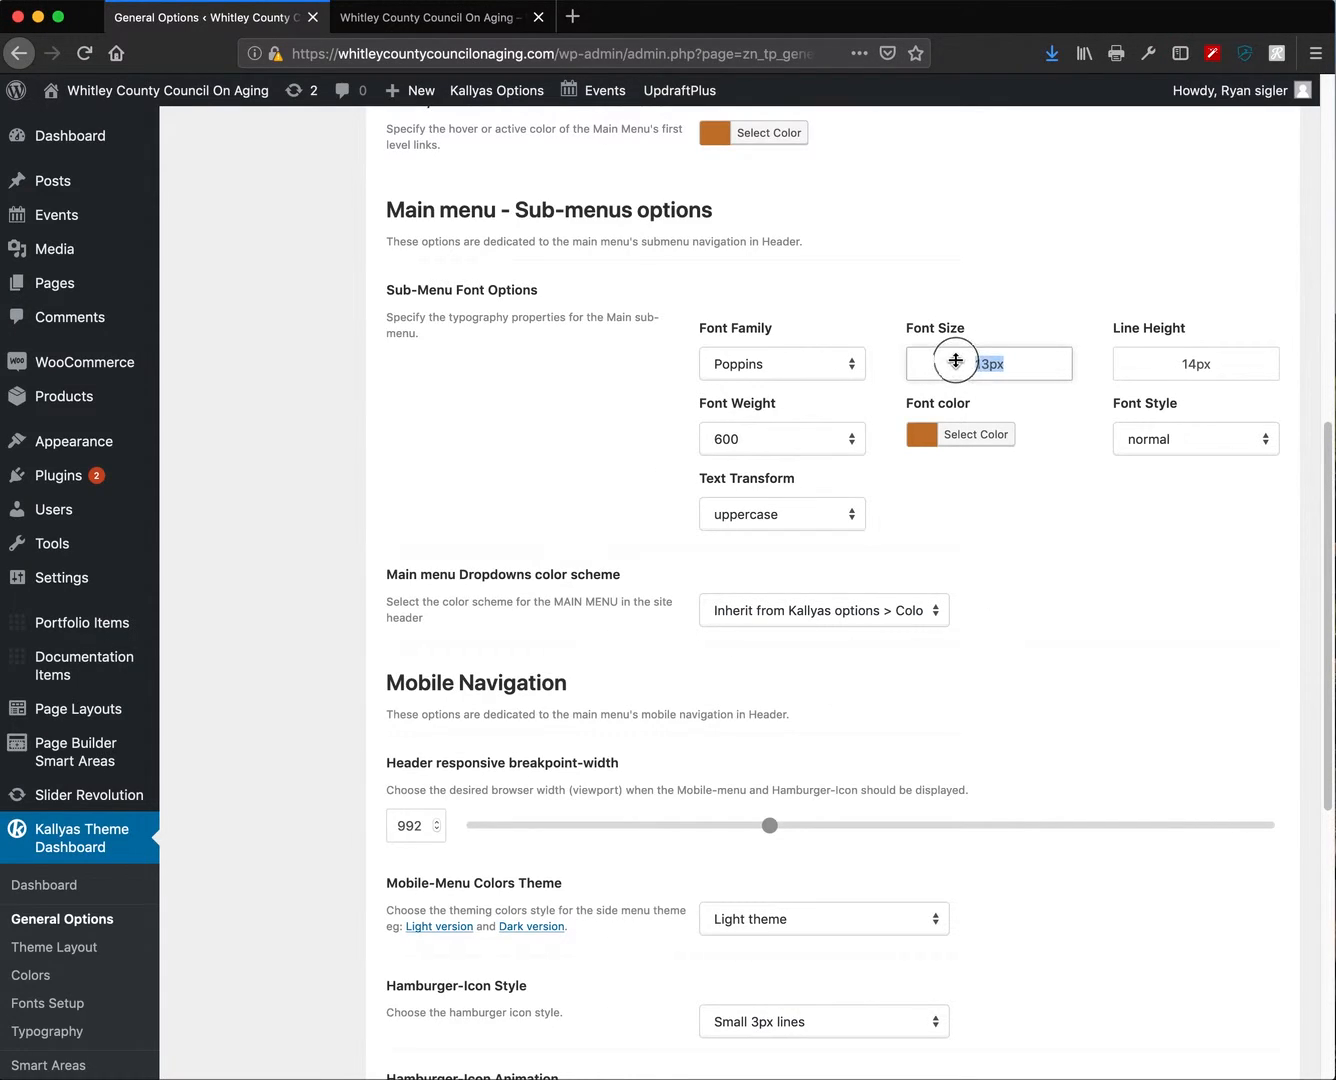
scroll(1047, 782, down, 10)
click(1251, 990)
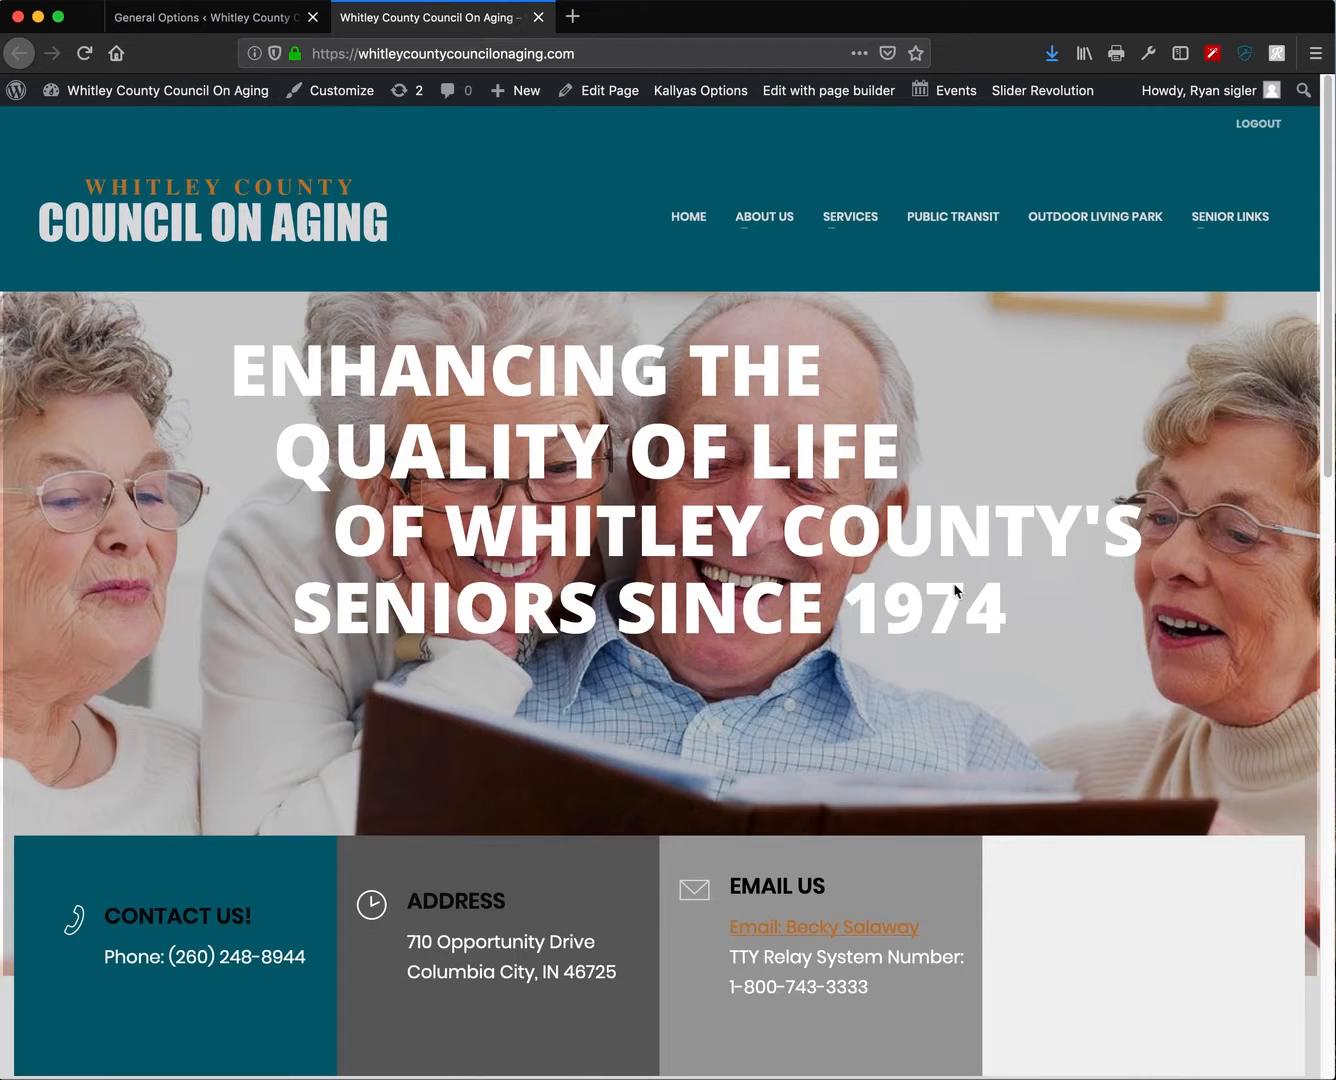
- Reload the homepage, test the hamburger menu at mobile width, then restore desktop width
key(super+r)
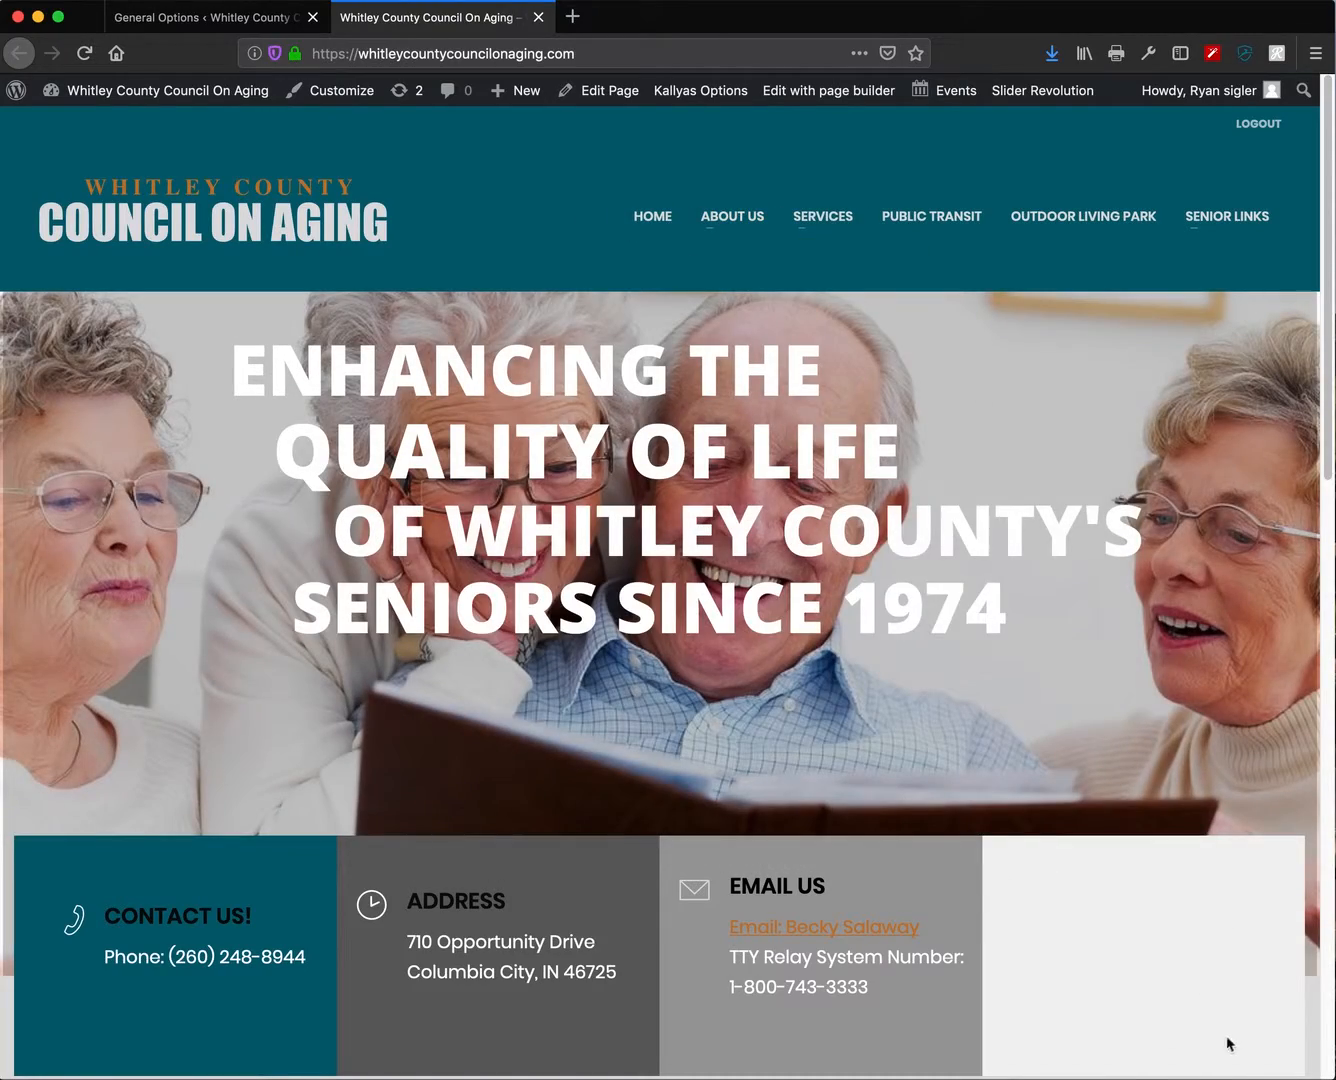
drag(1324, 1079, 928, 1078)
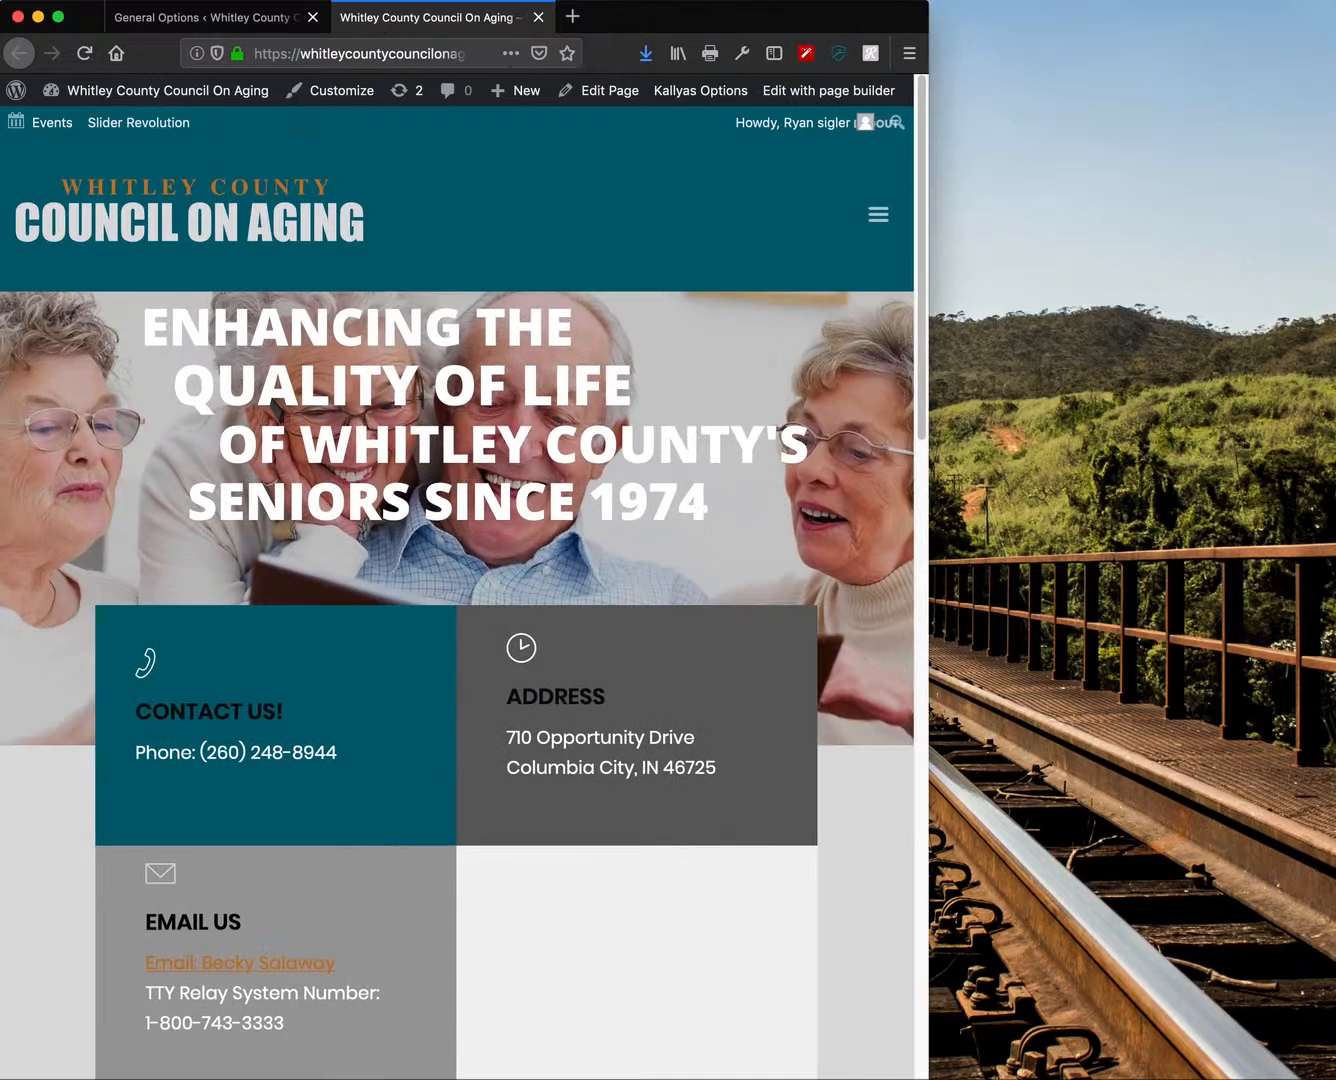
click(878, 217)
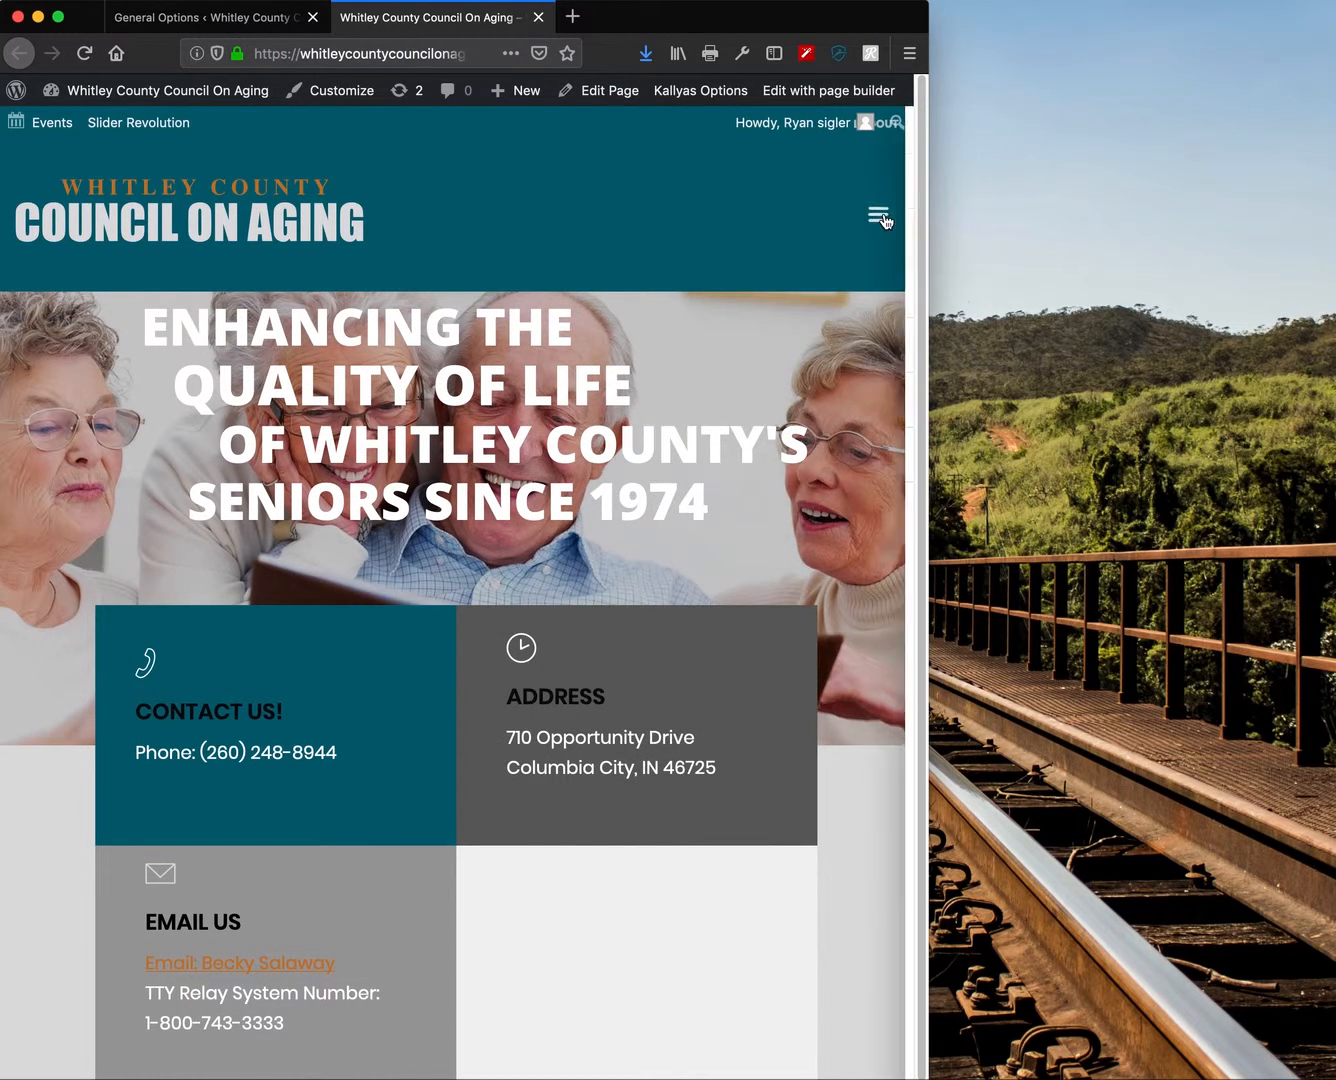
click(540, 131)
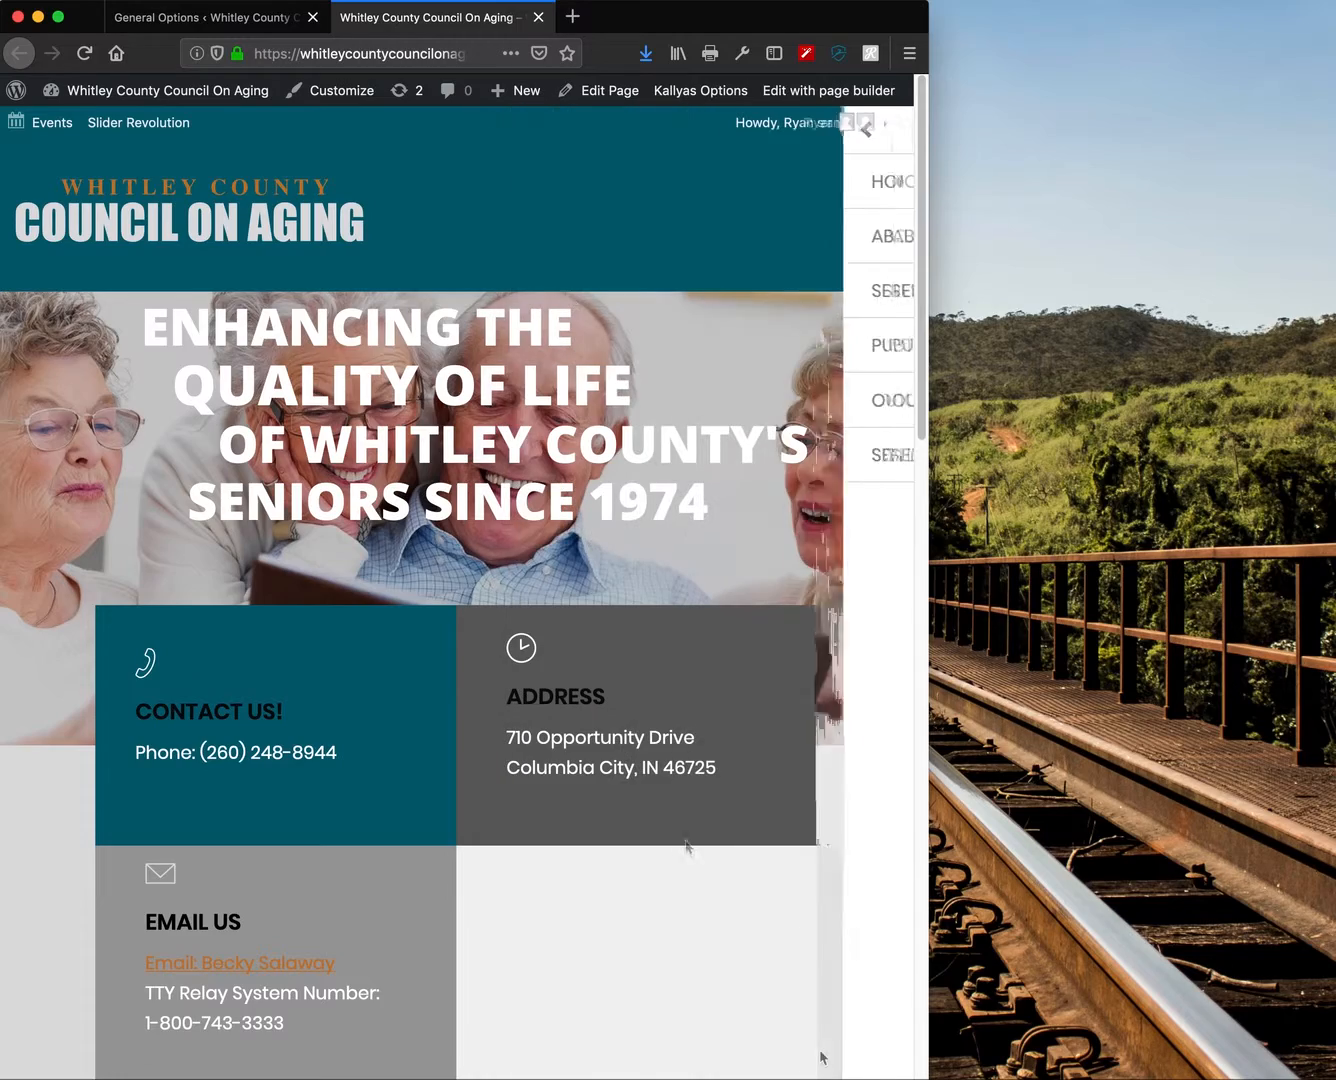
drag(929, 1079, 1322, 1068)
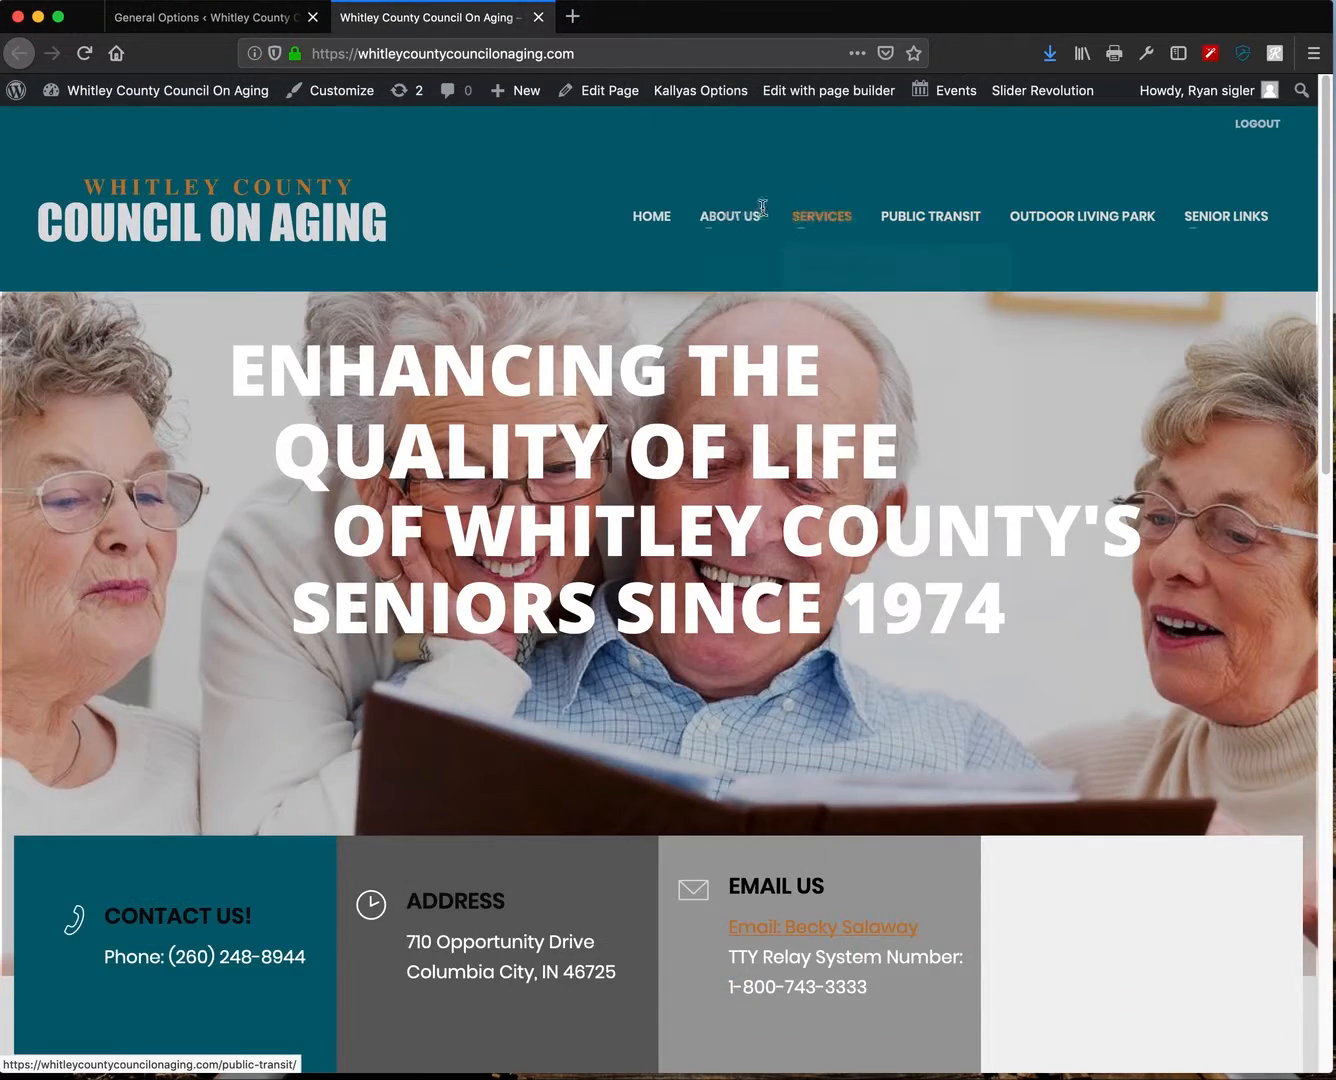
- Inspect the enlarged desktop menu items and return to the General Options tab
mouse_move(822, 215)
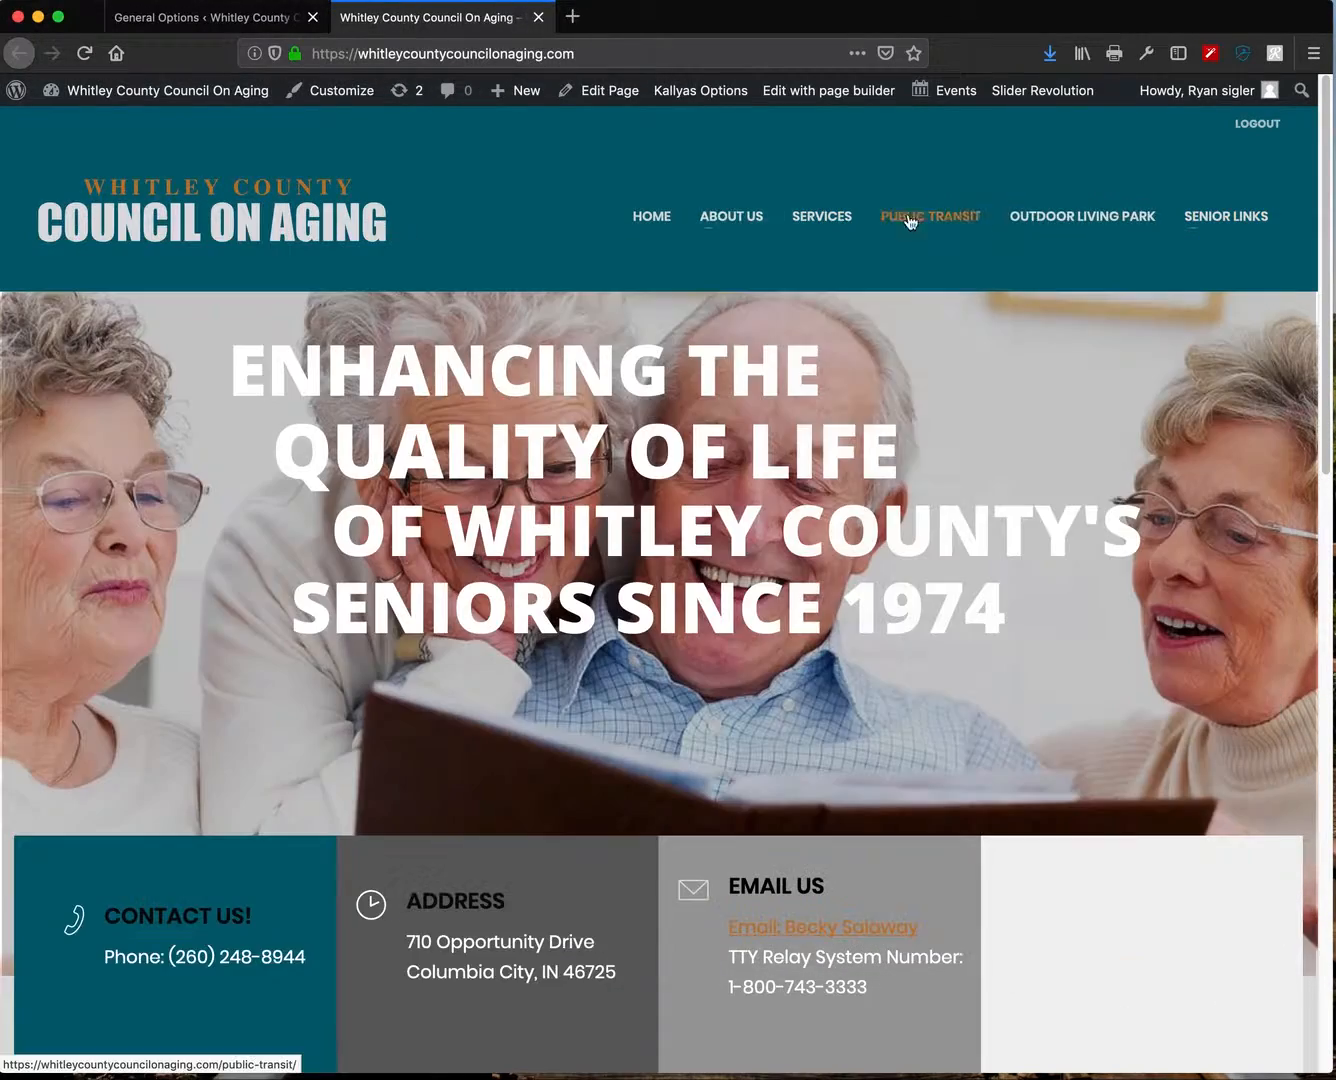
mouse_move(752, 216)
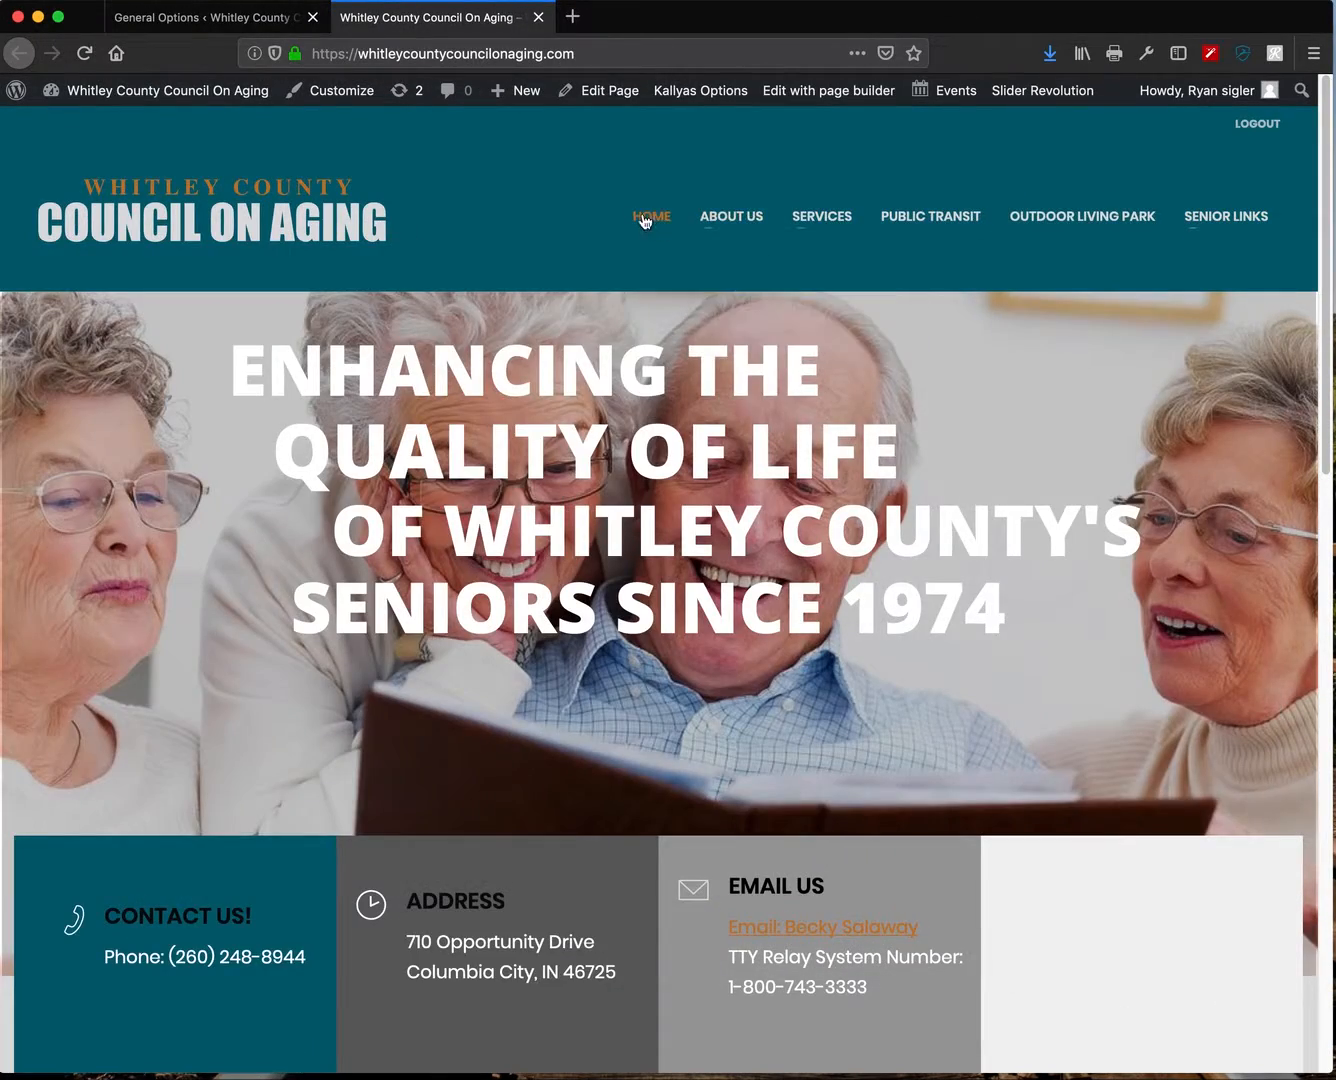
scroll(605, 470, down, 8)
scroll(602, 458, down, 6)
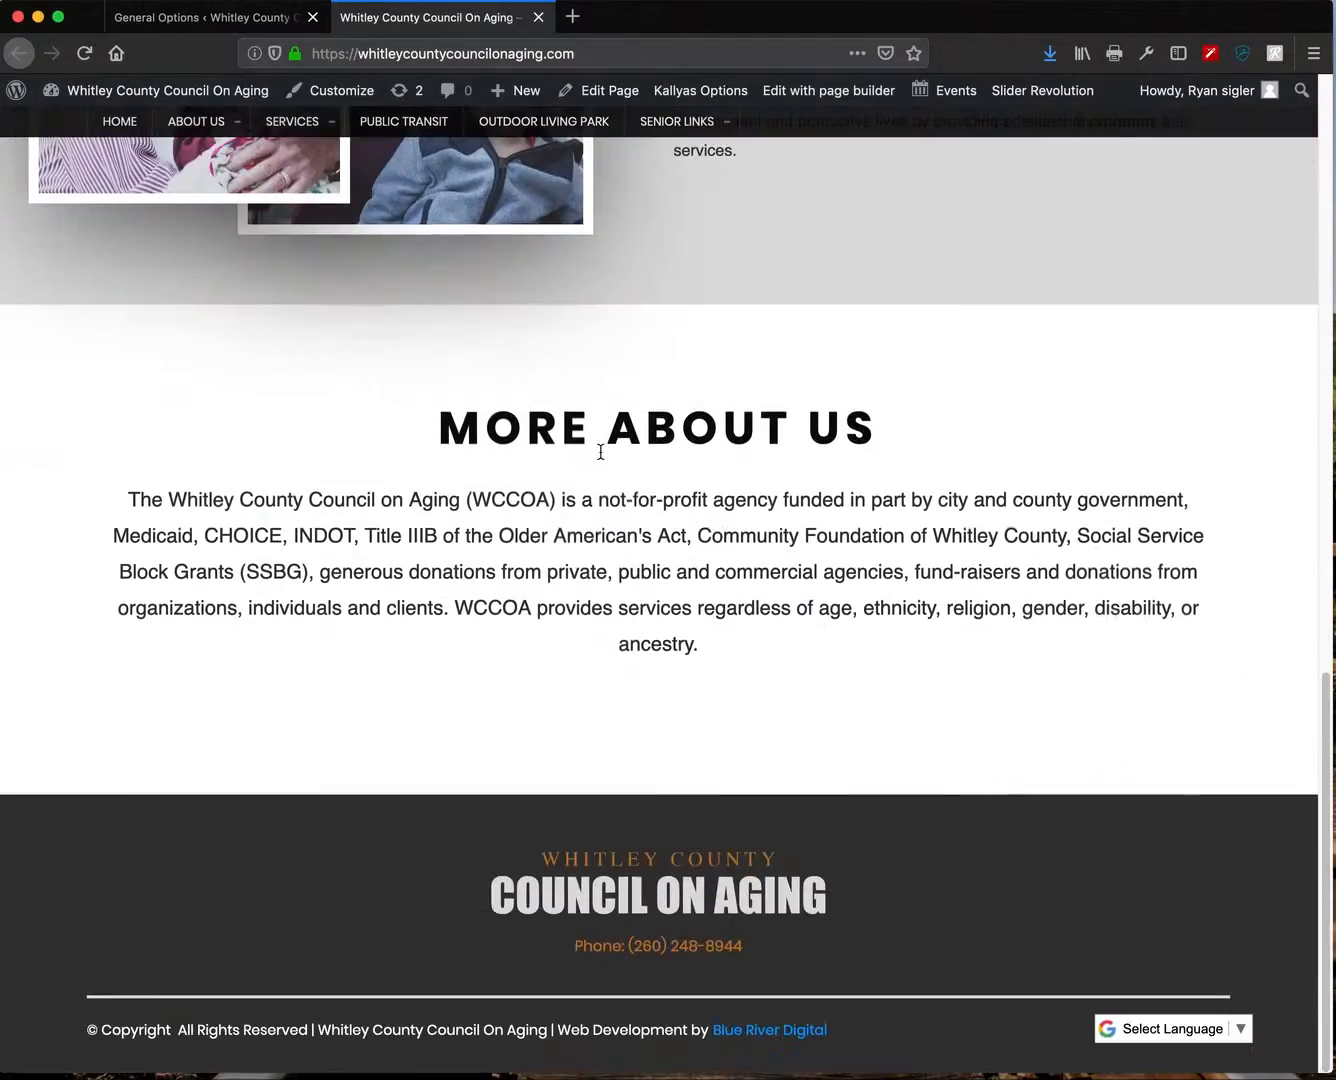
scroll(606, 442, up, 15)
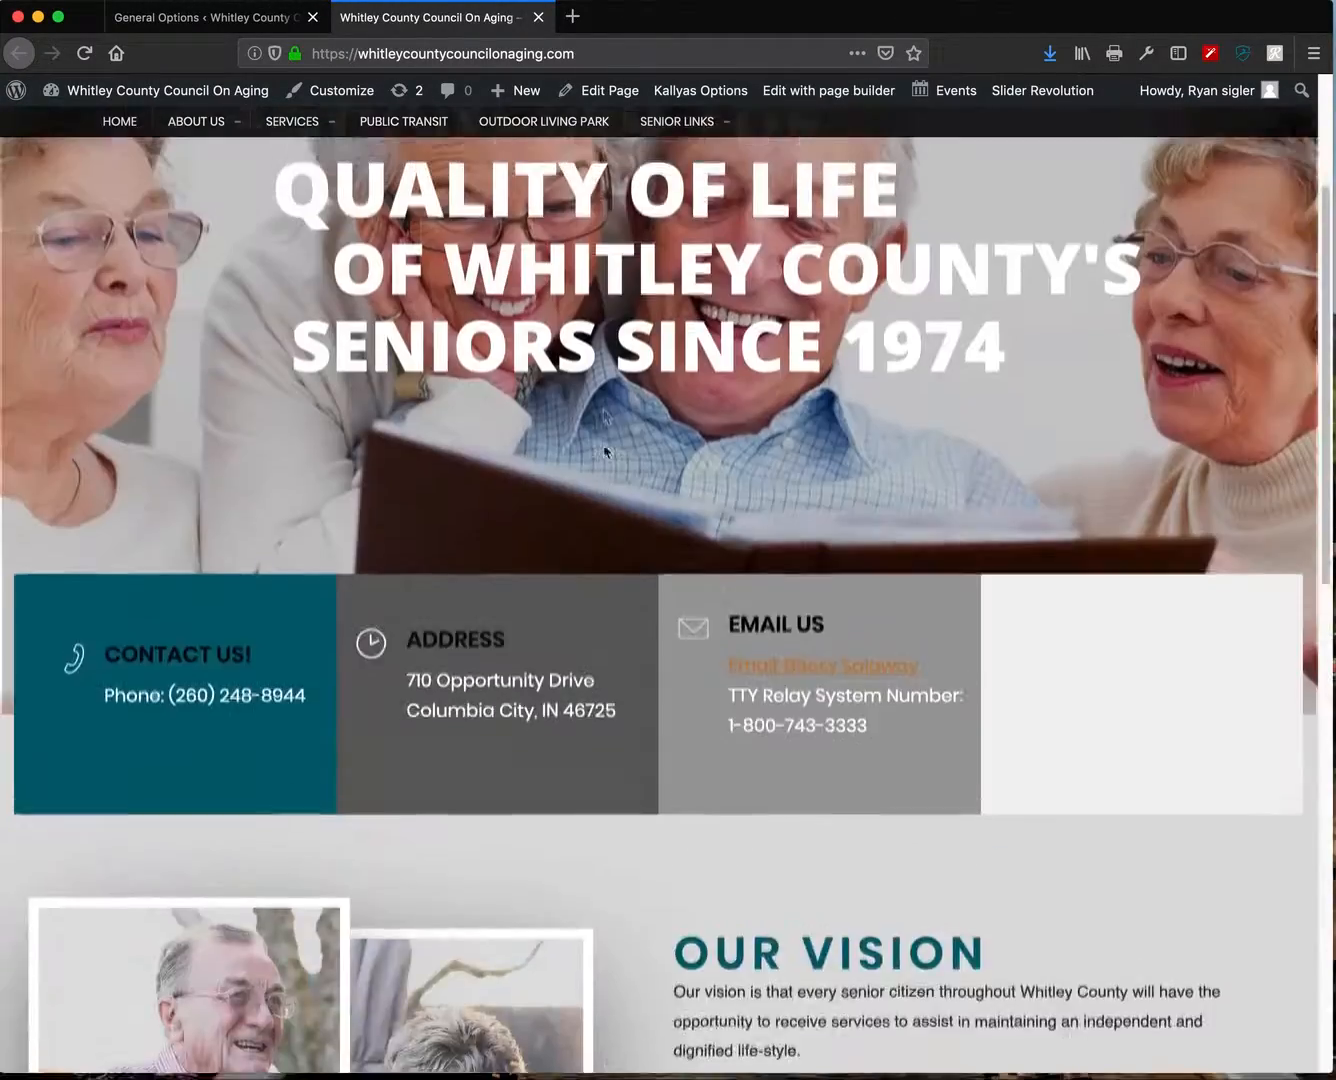
click(227, 20)
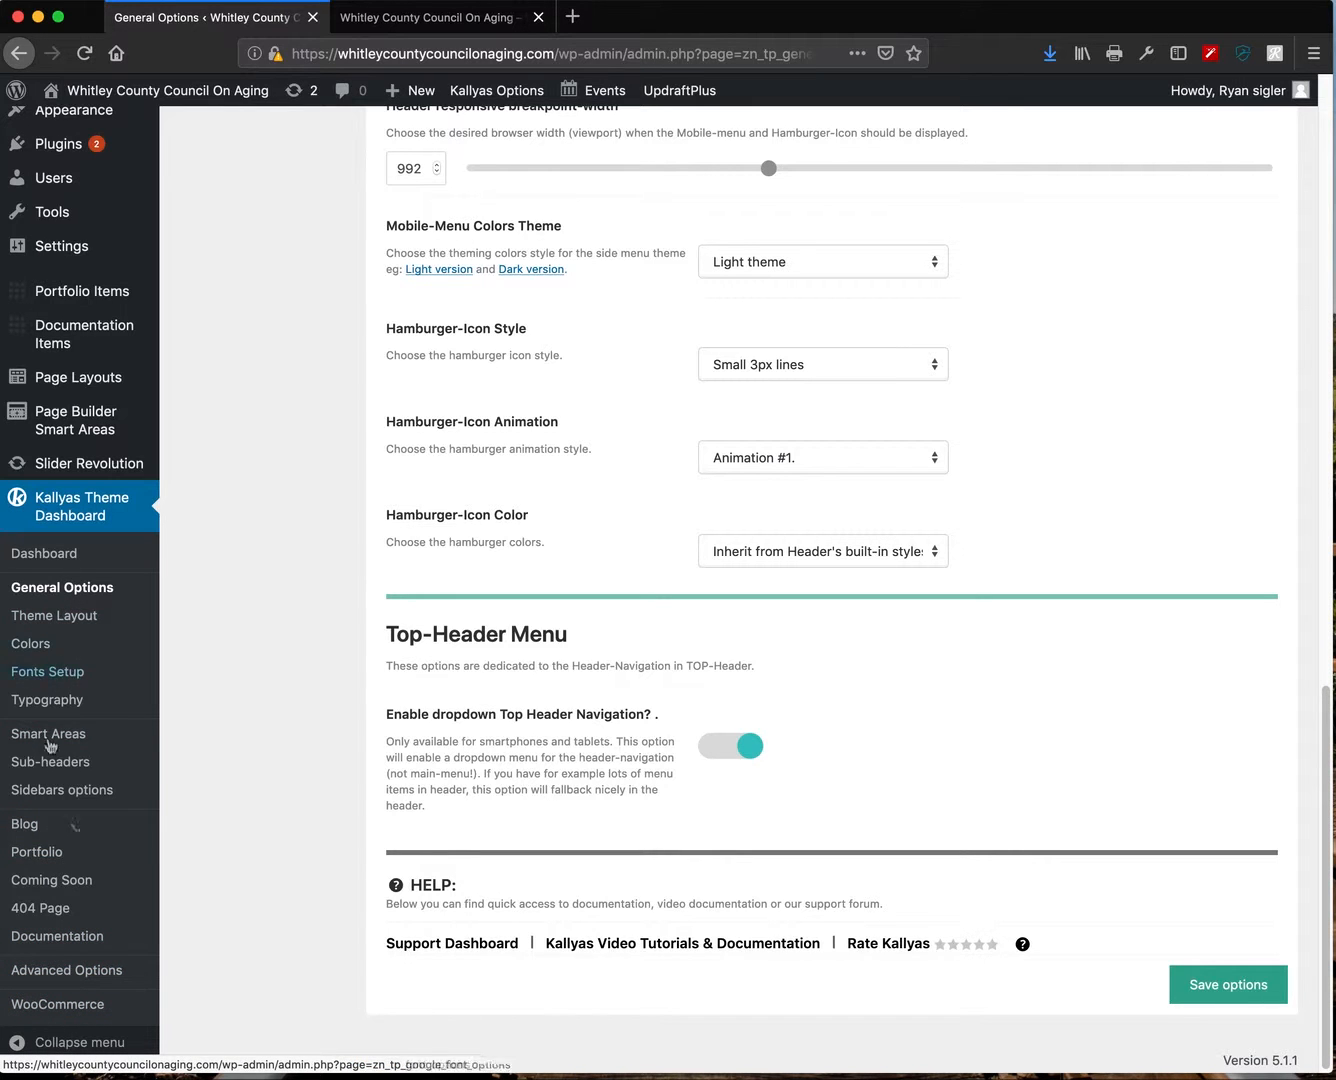
- Review Navigation Options up to the top, then go back to the live council homepage
scroll(185, 899, up, 15)
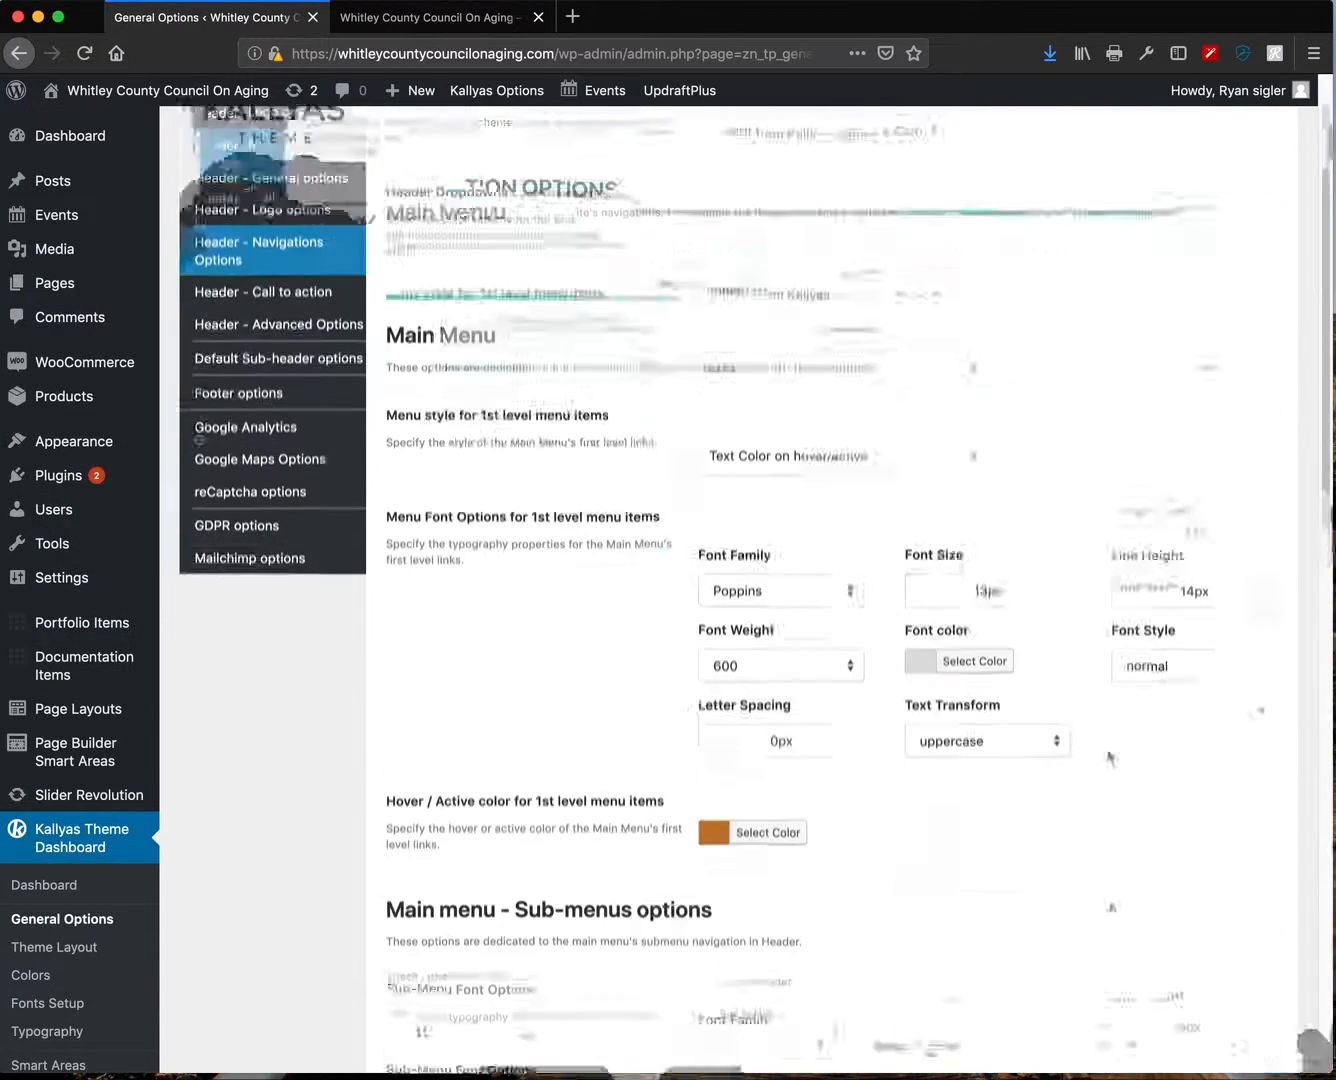
scroll(1109, 756, up, 3)
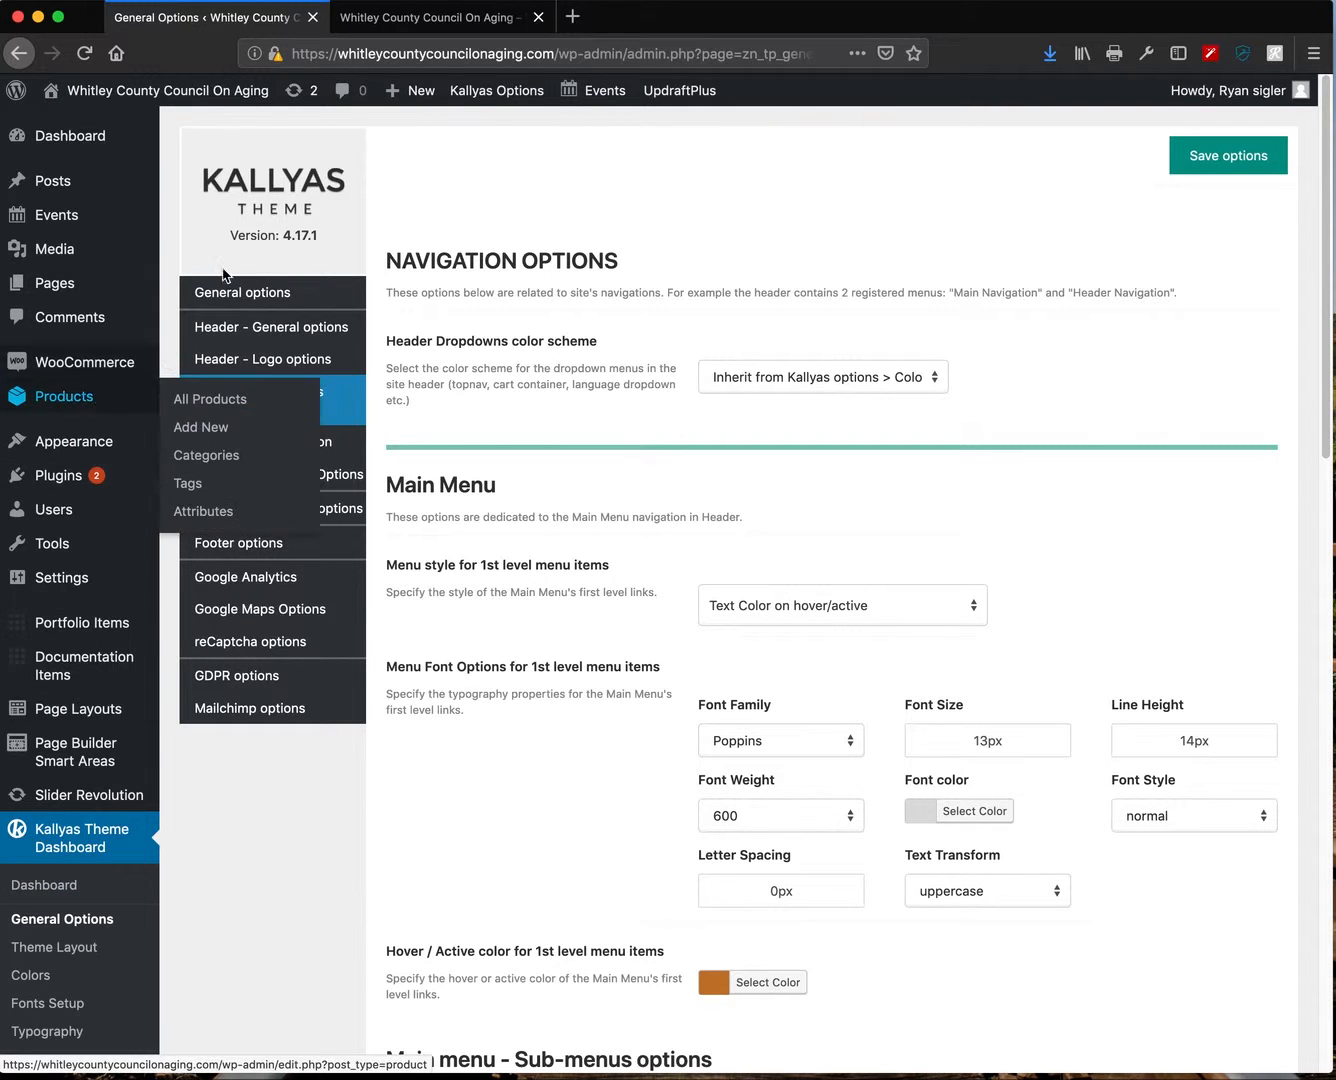
click(420, 17)
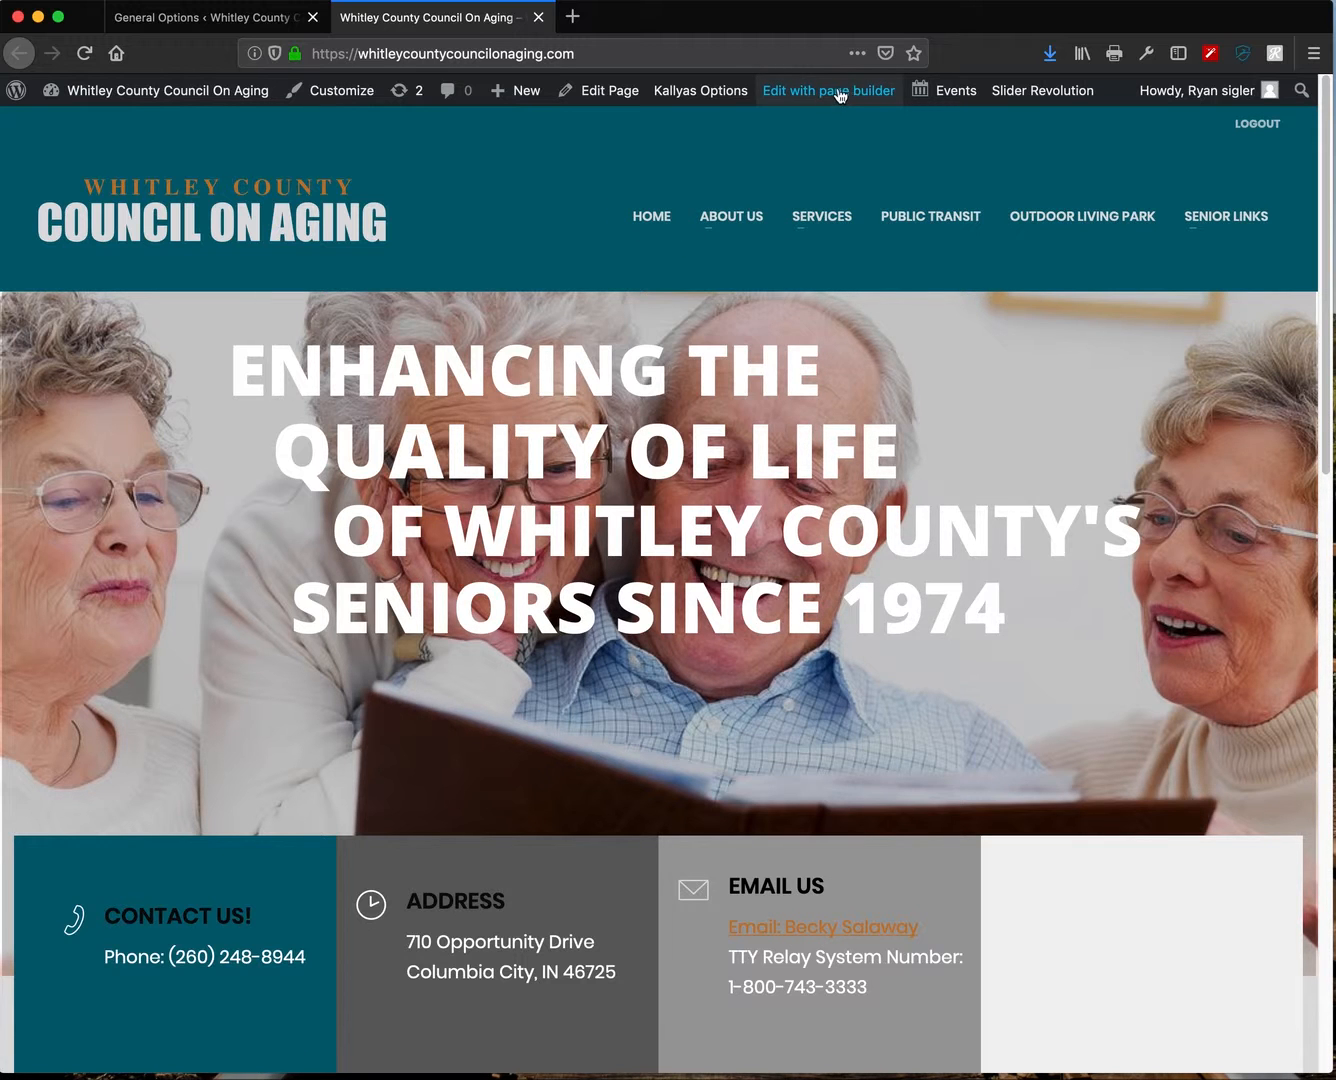
scroll(659, 950, down, 5)
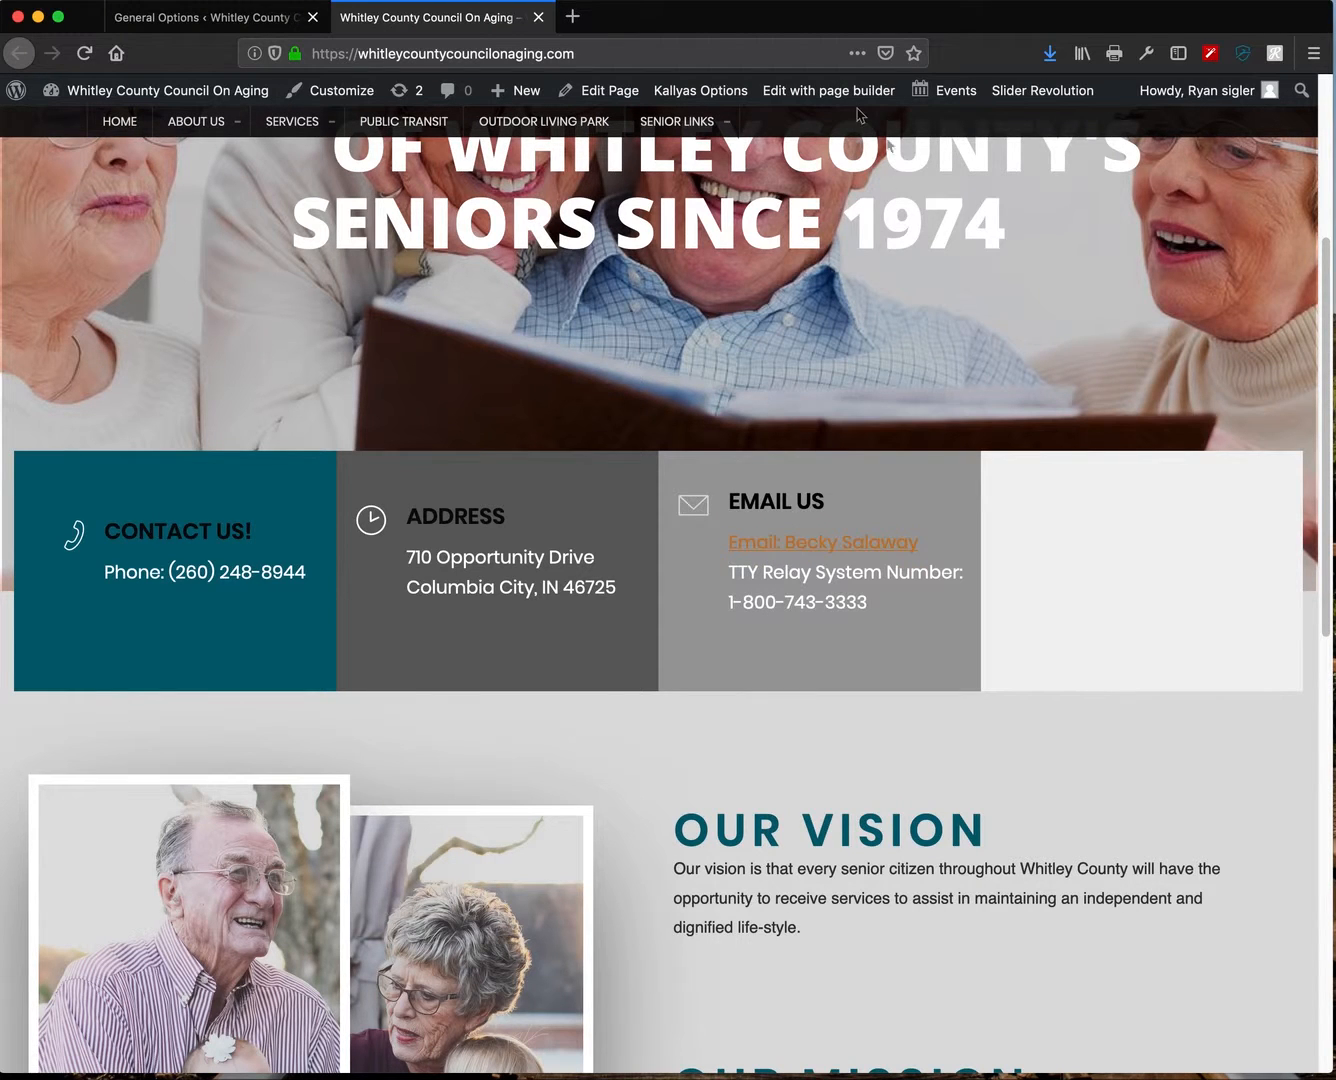
- Open the homepage in the Kallyas page builder and close the General Options tab
click(832, 91)
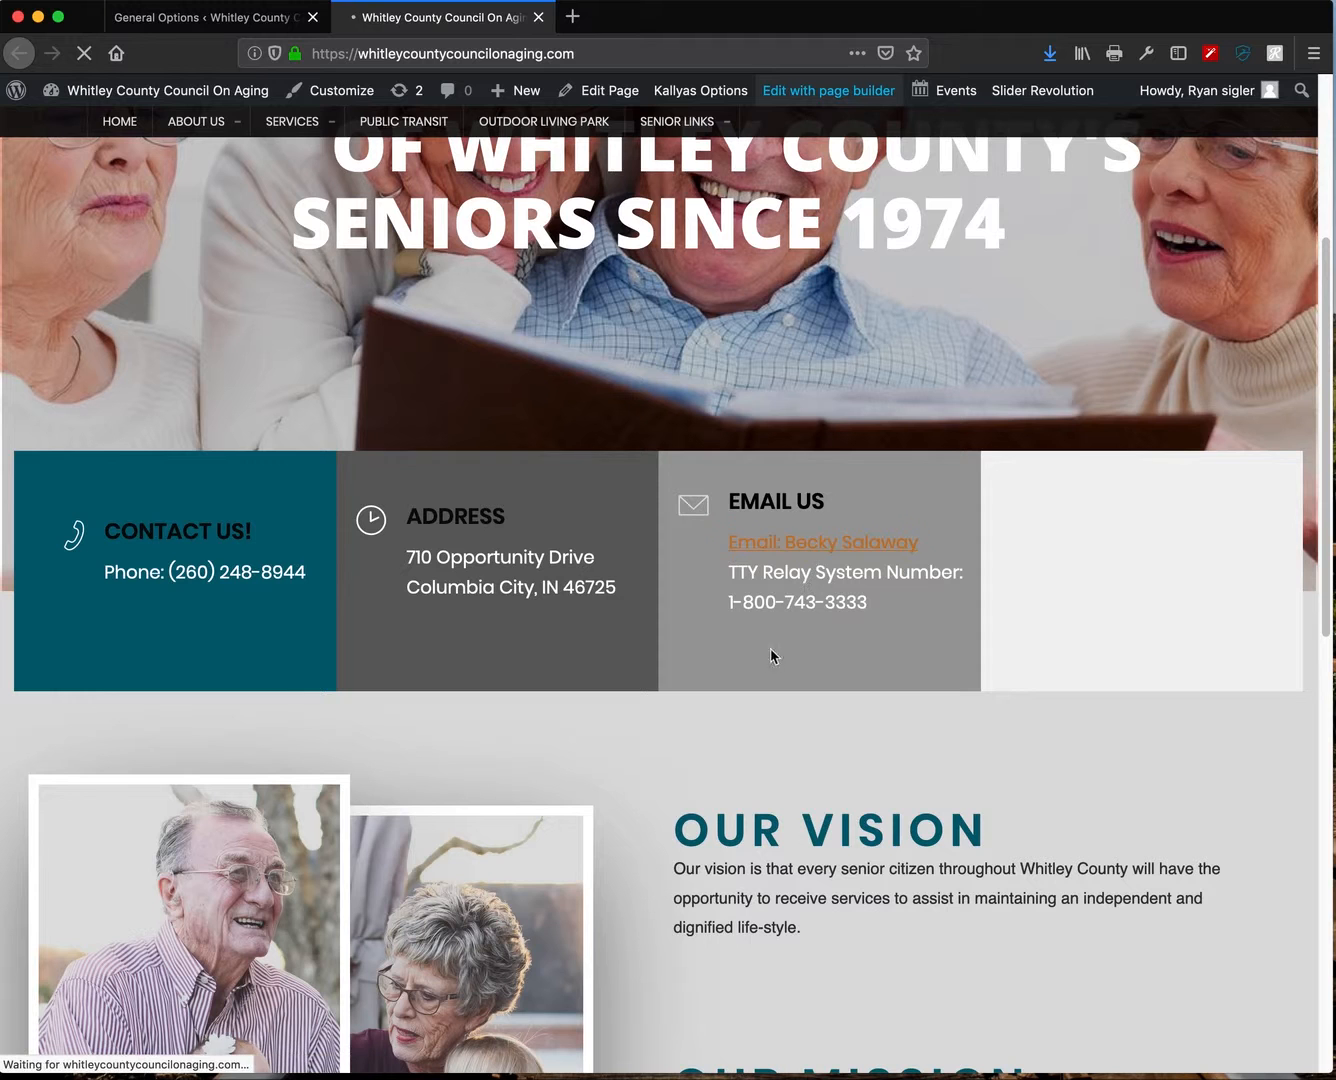
scroll(882, 830, down, 5)
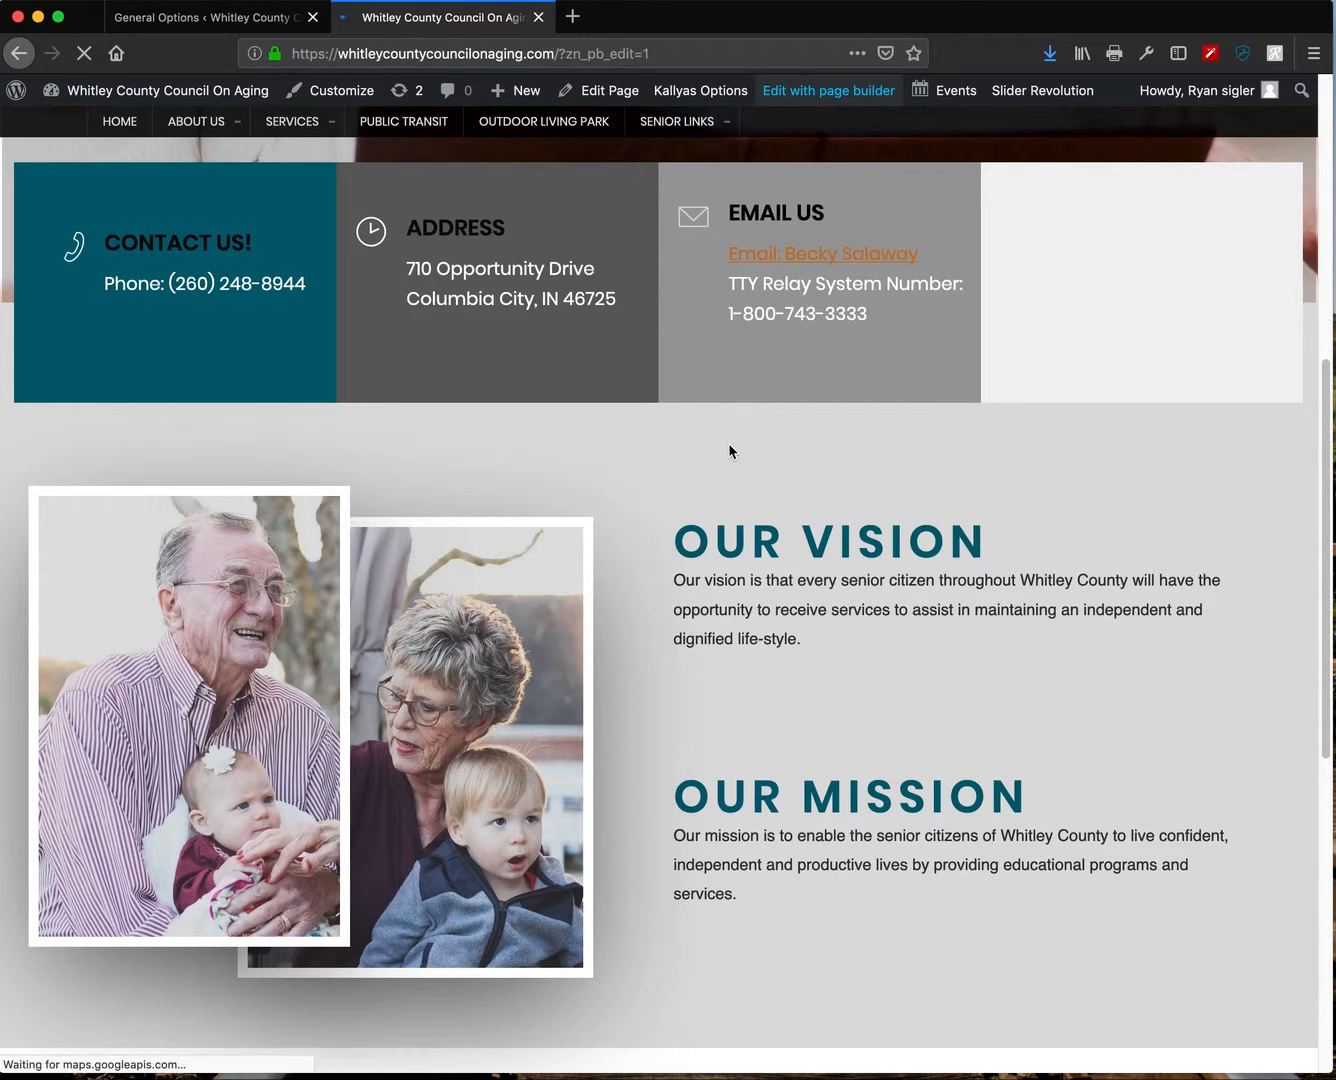
click(313, 16)
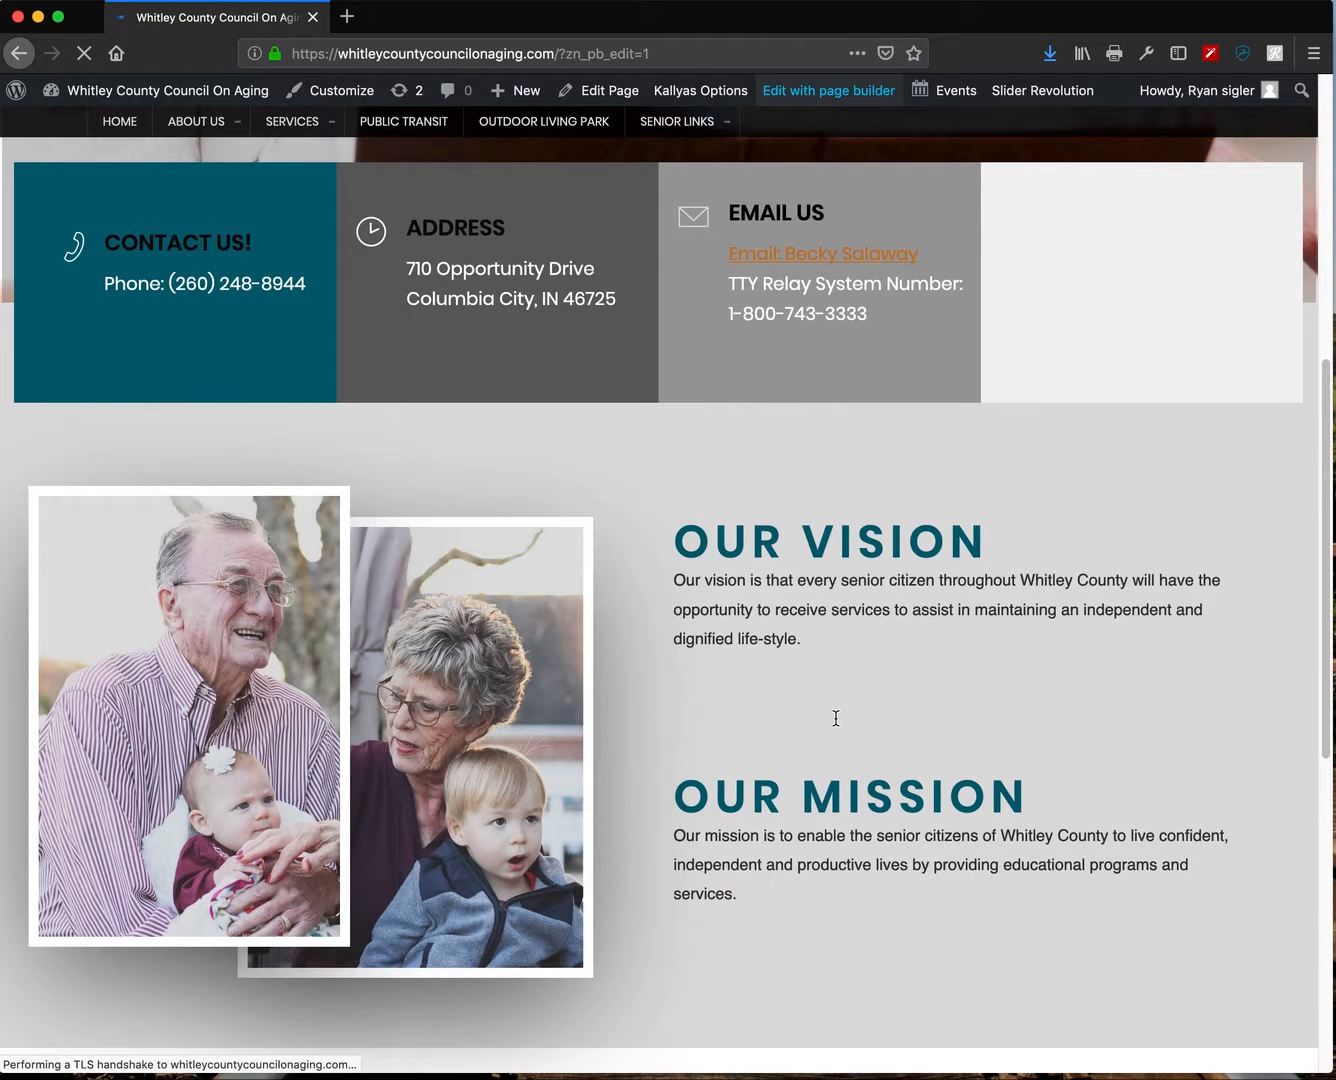
scroll(837, 718, down, 10)
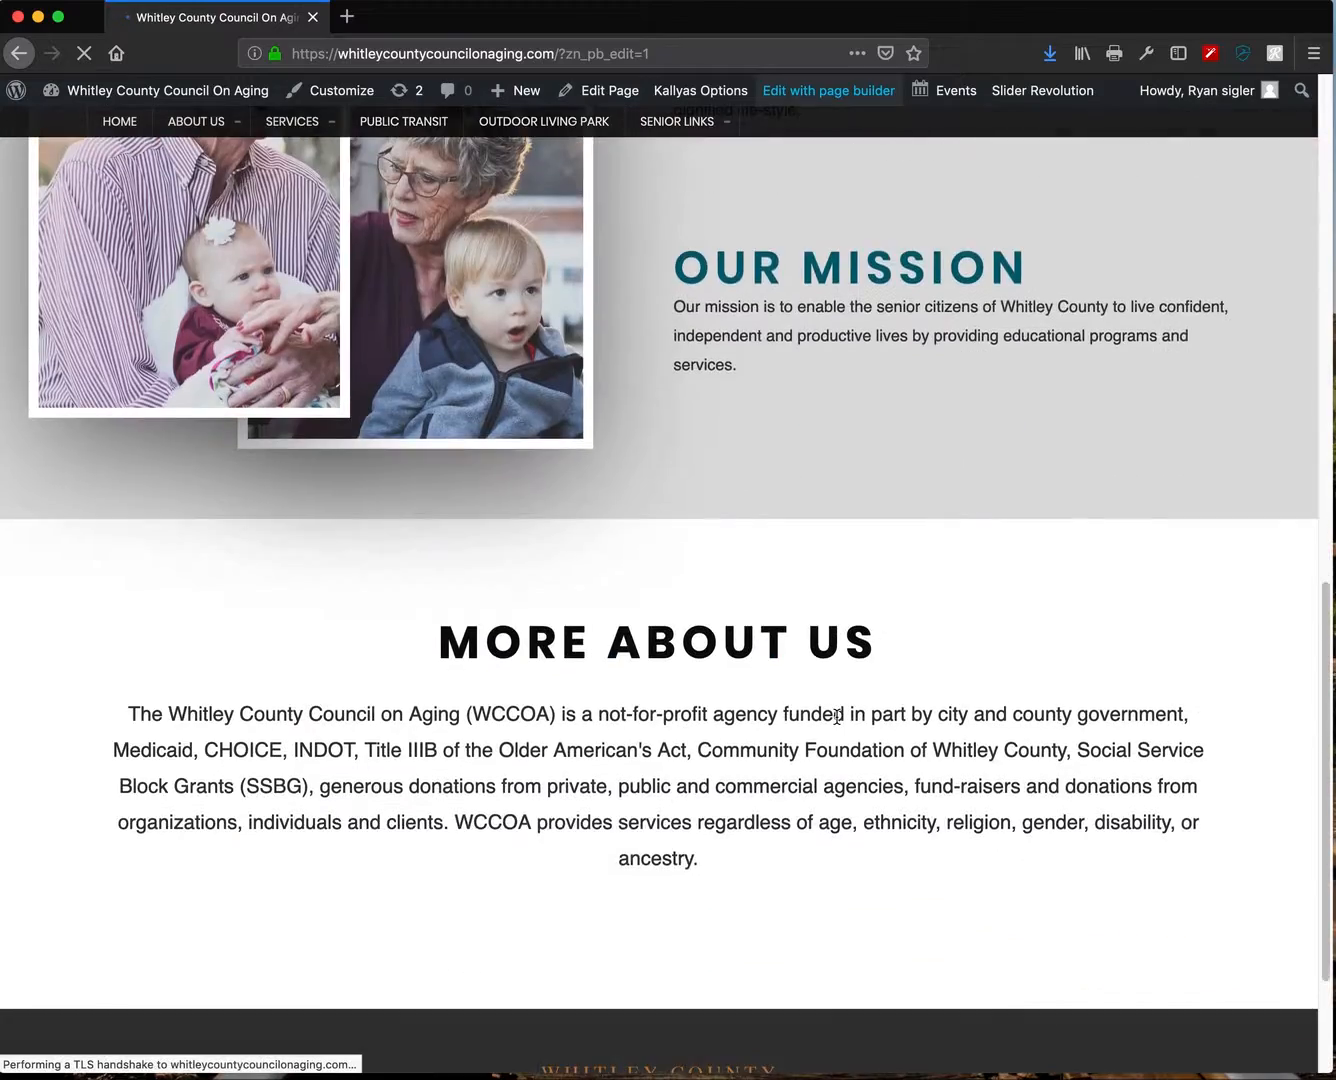
scroll(835, 715, up, 20)
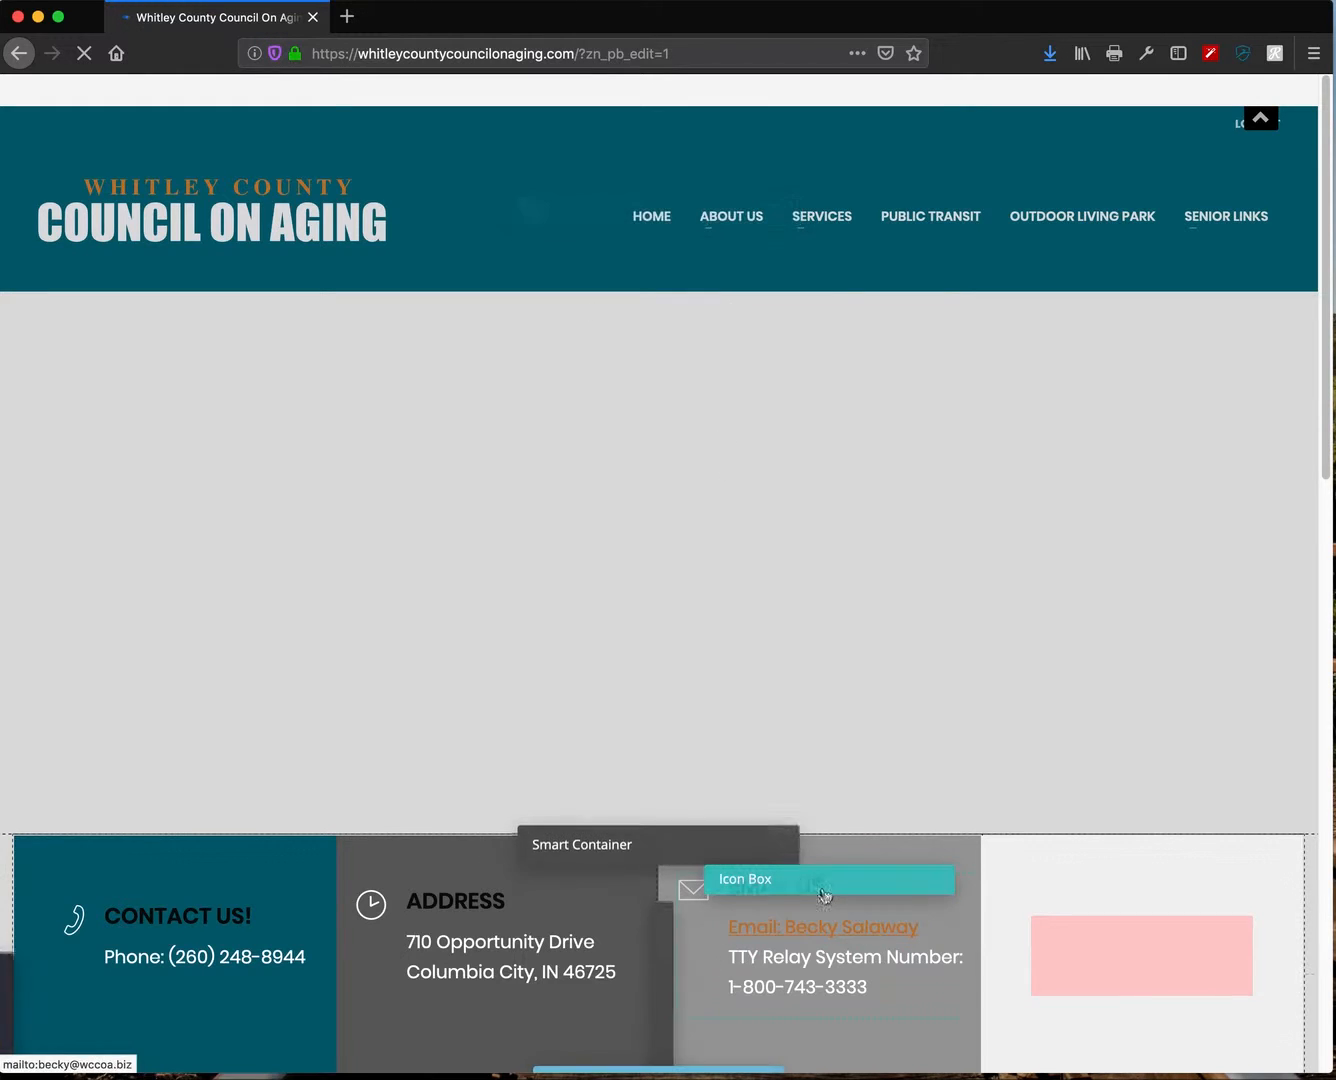
scroll(805, 875, down, 4)
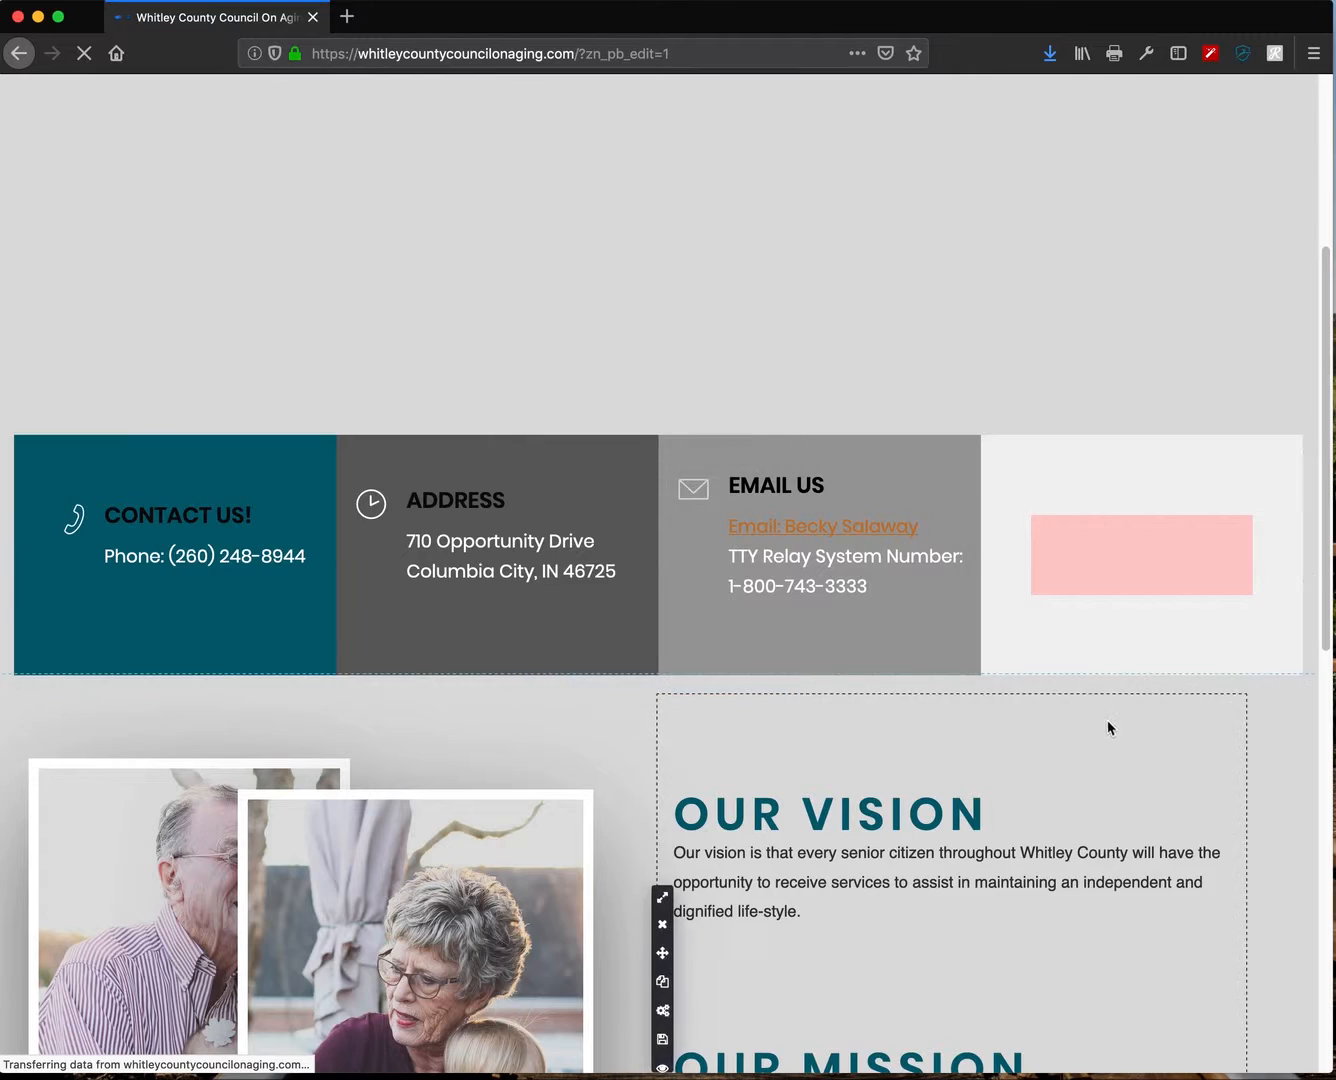
scroll(1109, 721, down, 5)
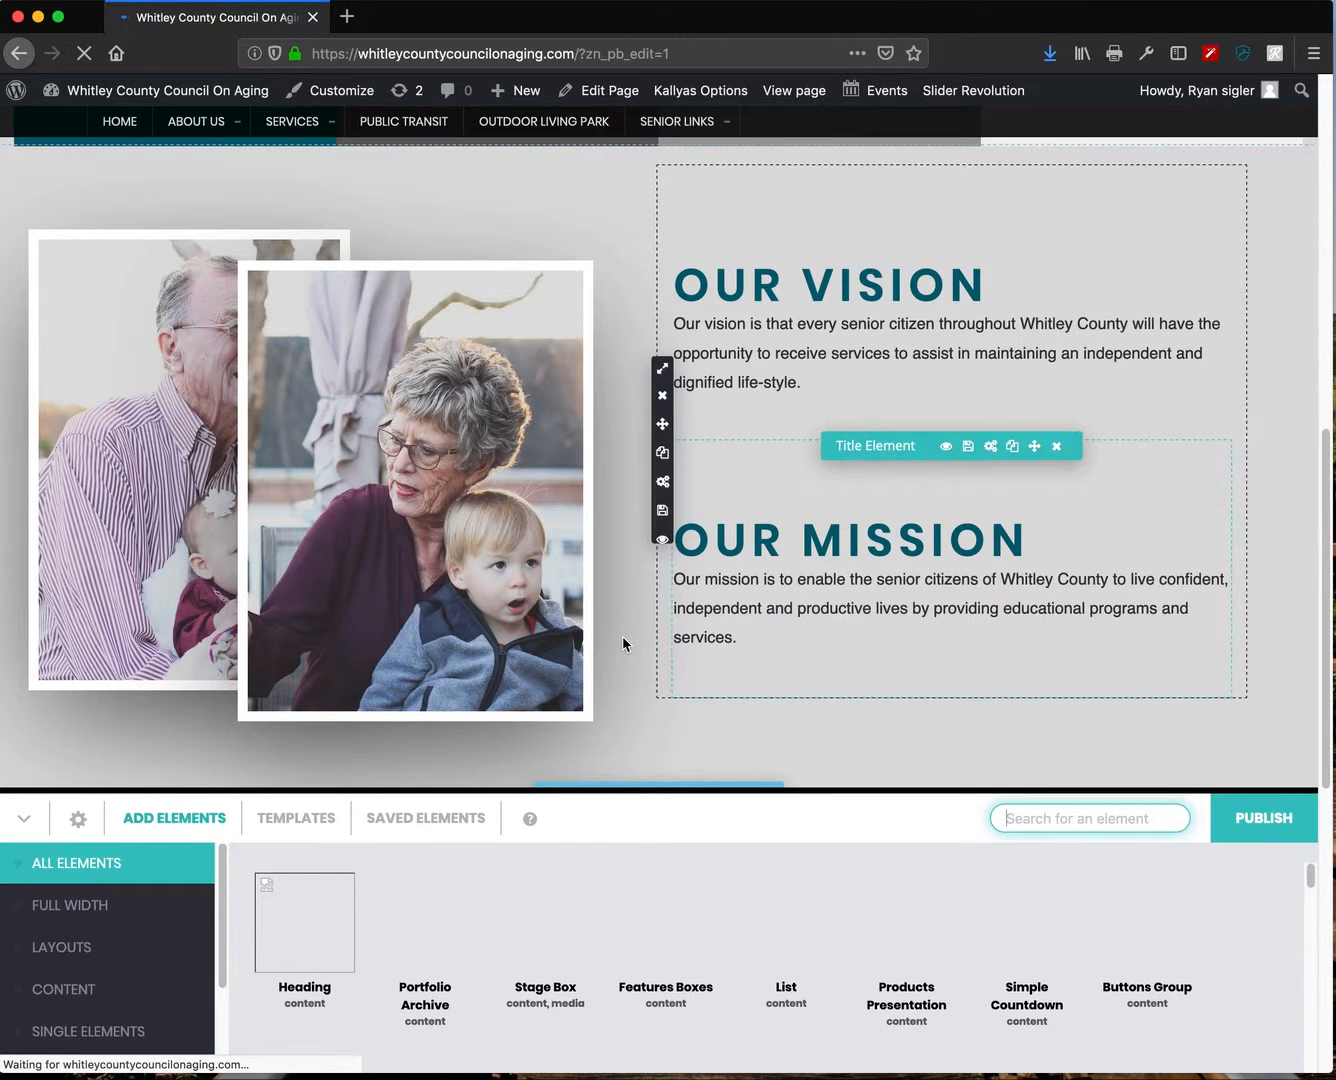
- Drag the saved page.title.header element from Saved Elements onto the page
click(447, 818)
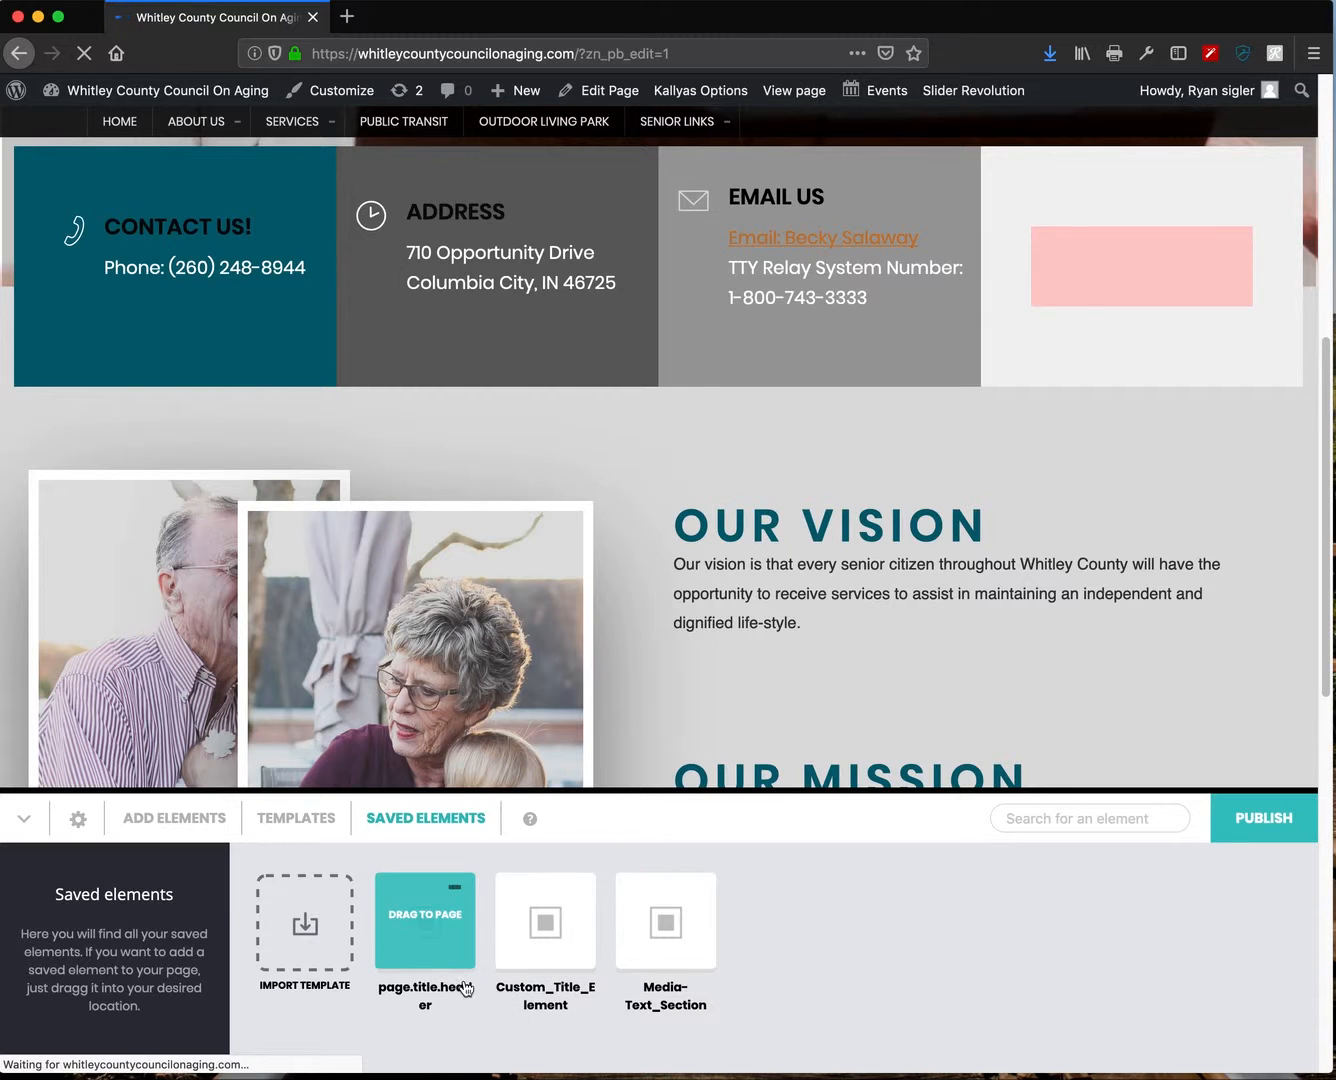
drag(421, 945, 760, 483)
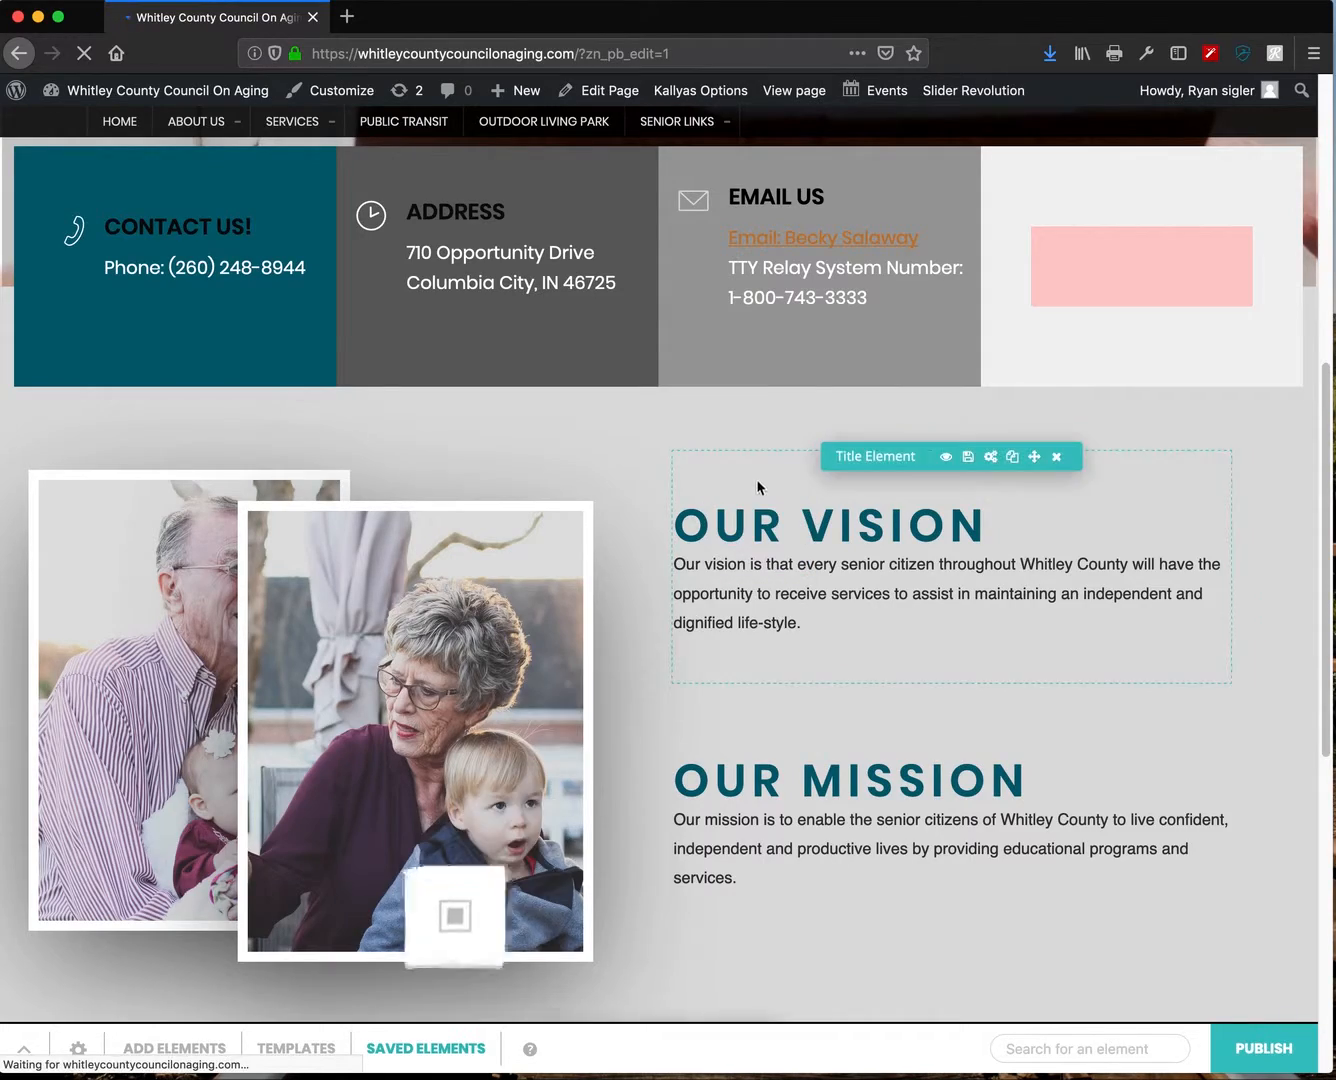
scroll(771, 686, down, 3)
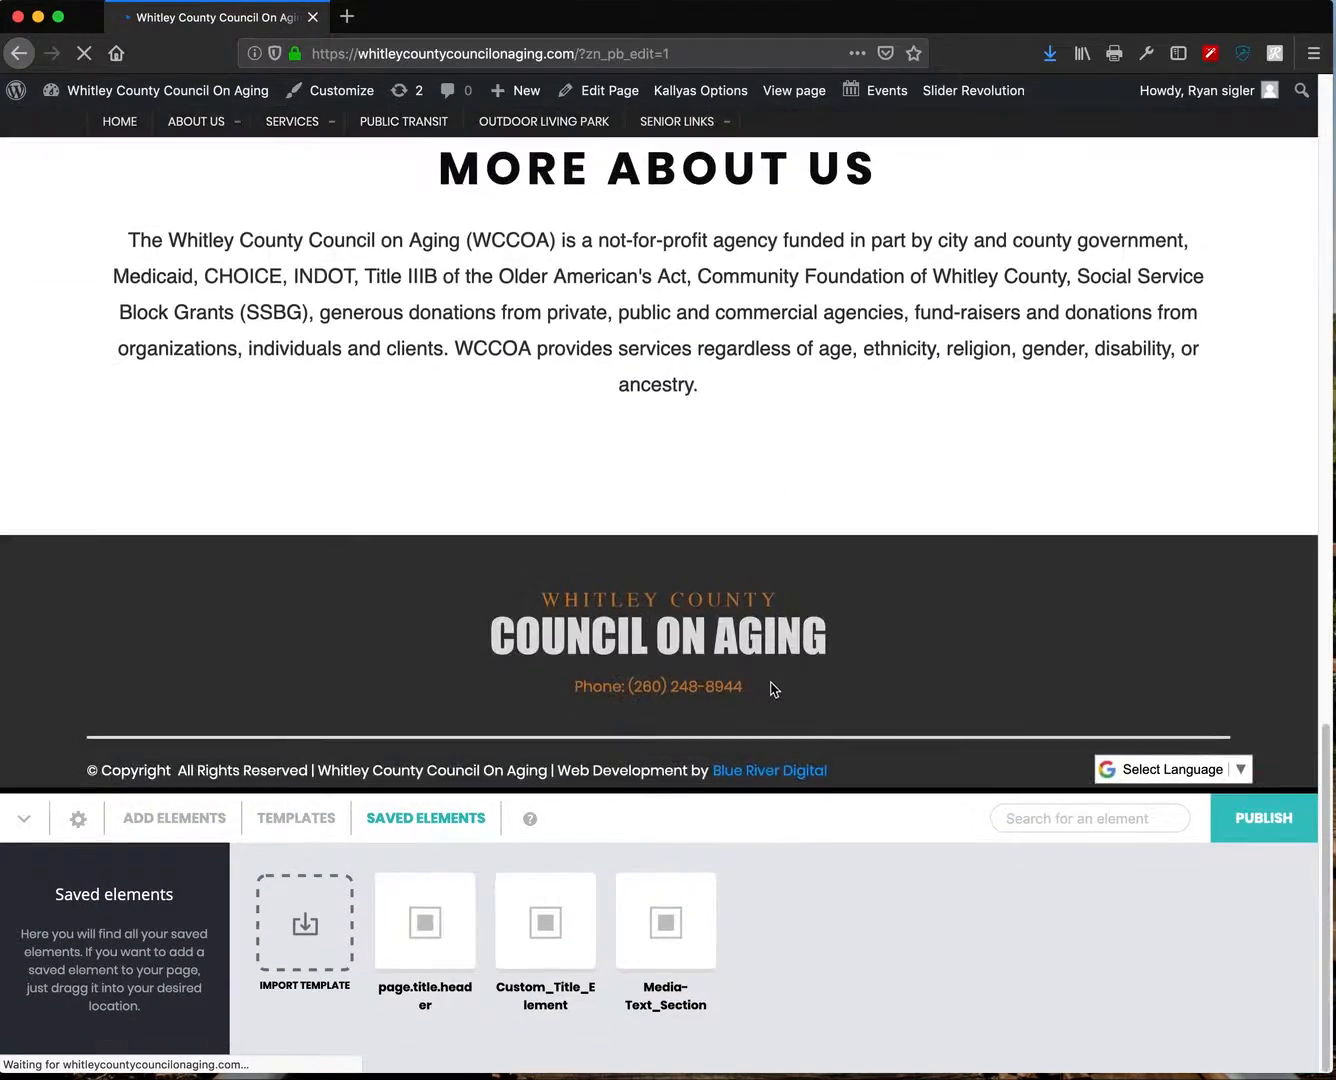
scroll(771, 688, up, 15)
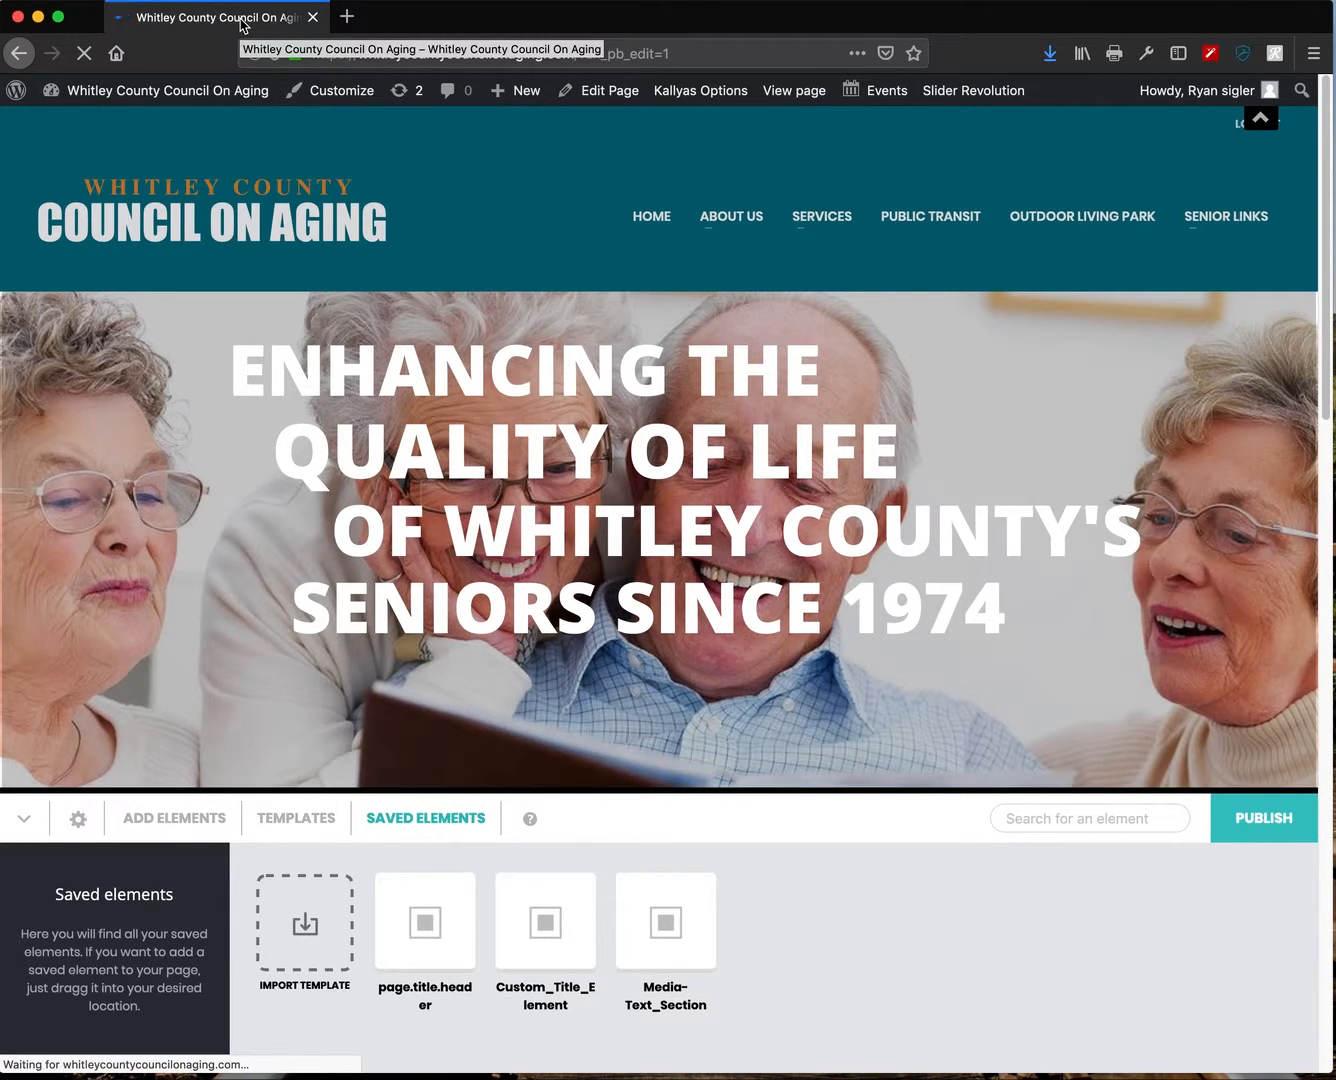
- Collapse the builder's elements panel and review the contact strip with its Button element
click(26, 820)
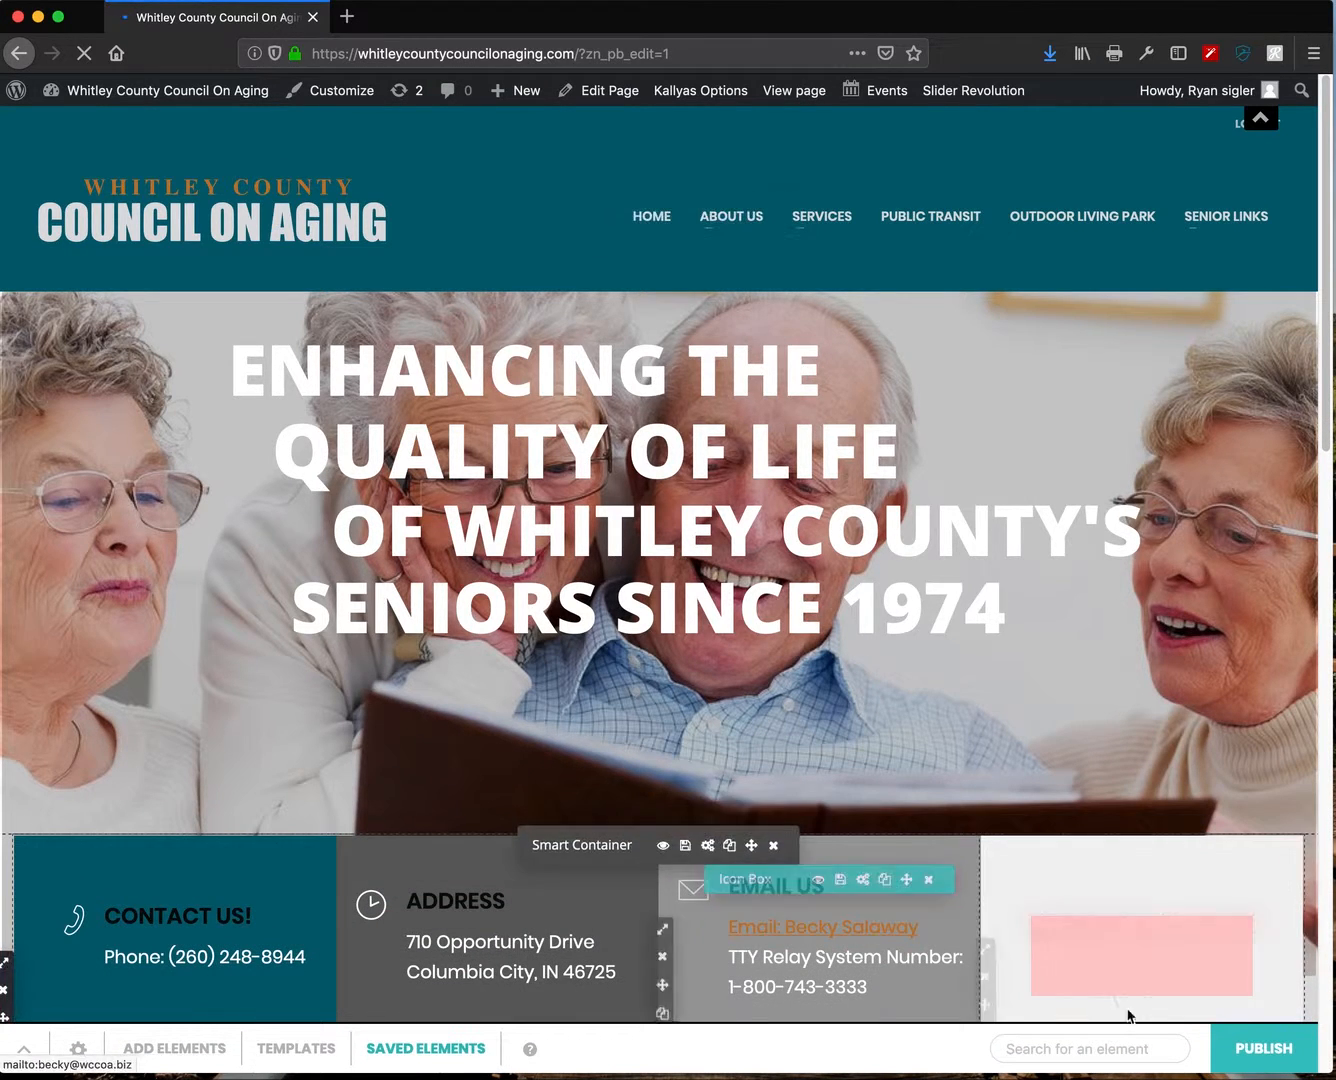
scroll(1034, 910, down, 3)
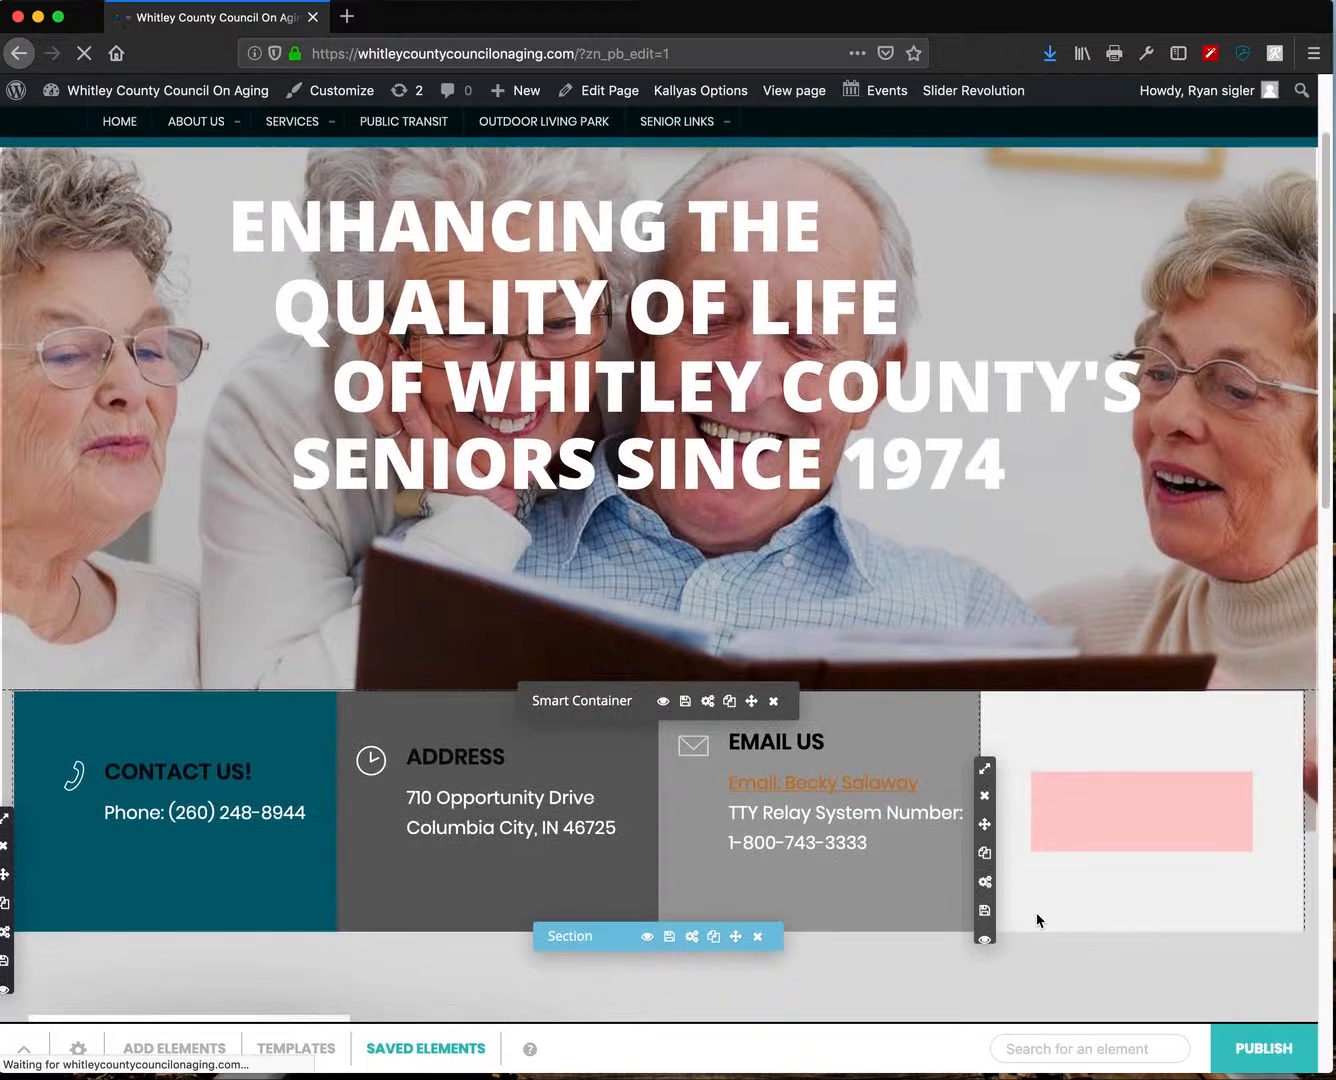
scroll(1036, 912, up, 1)
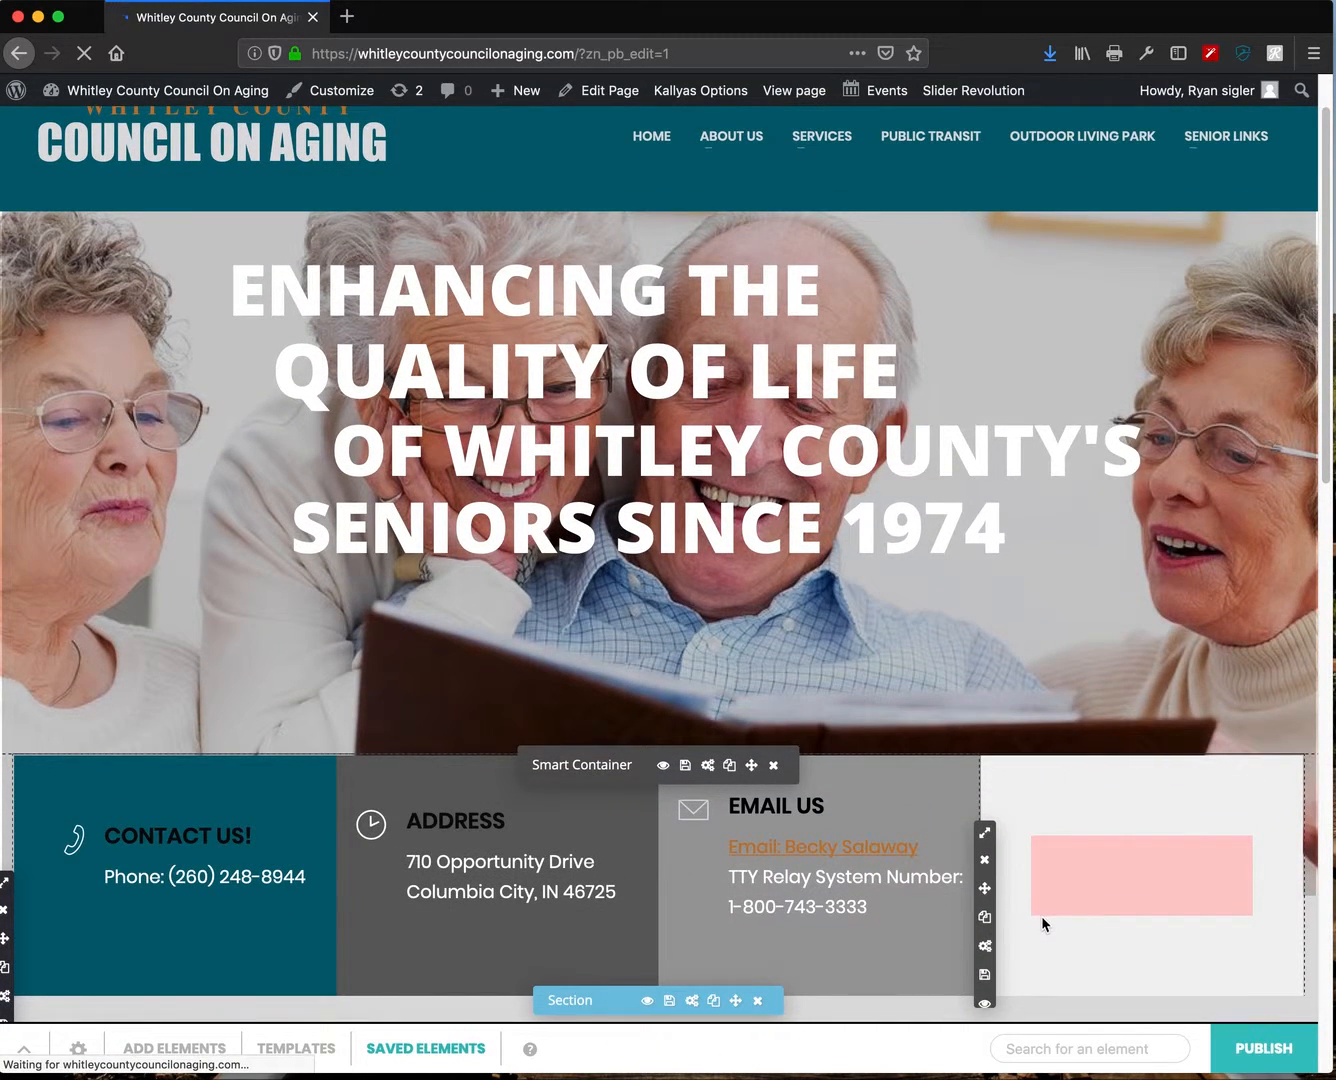
scroll(1041, 921, up, 1)
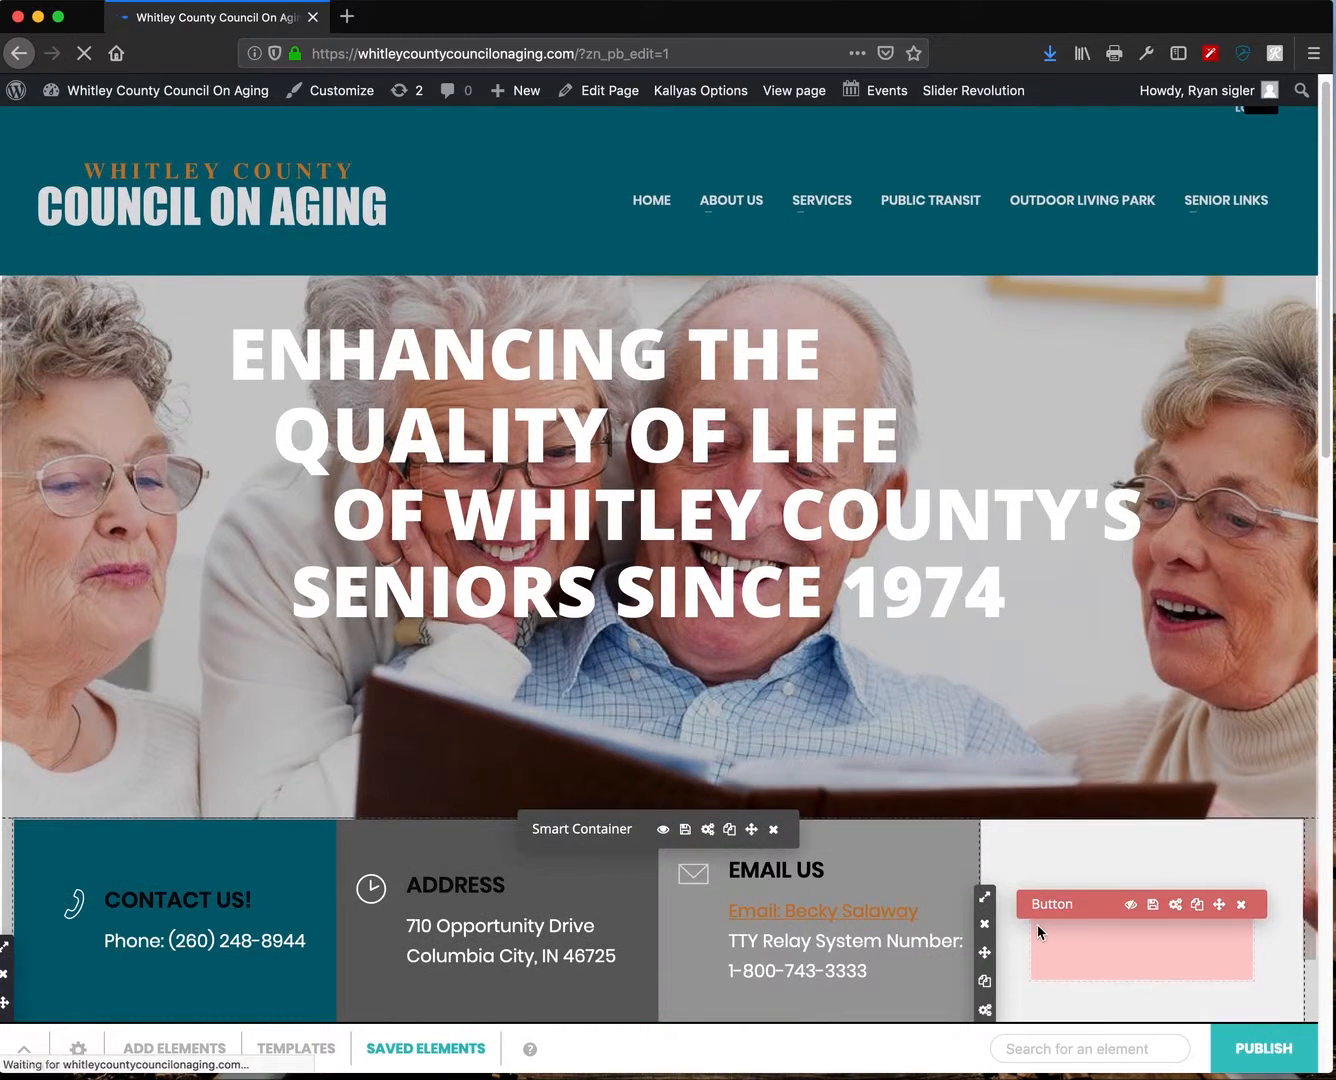